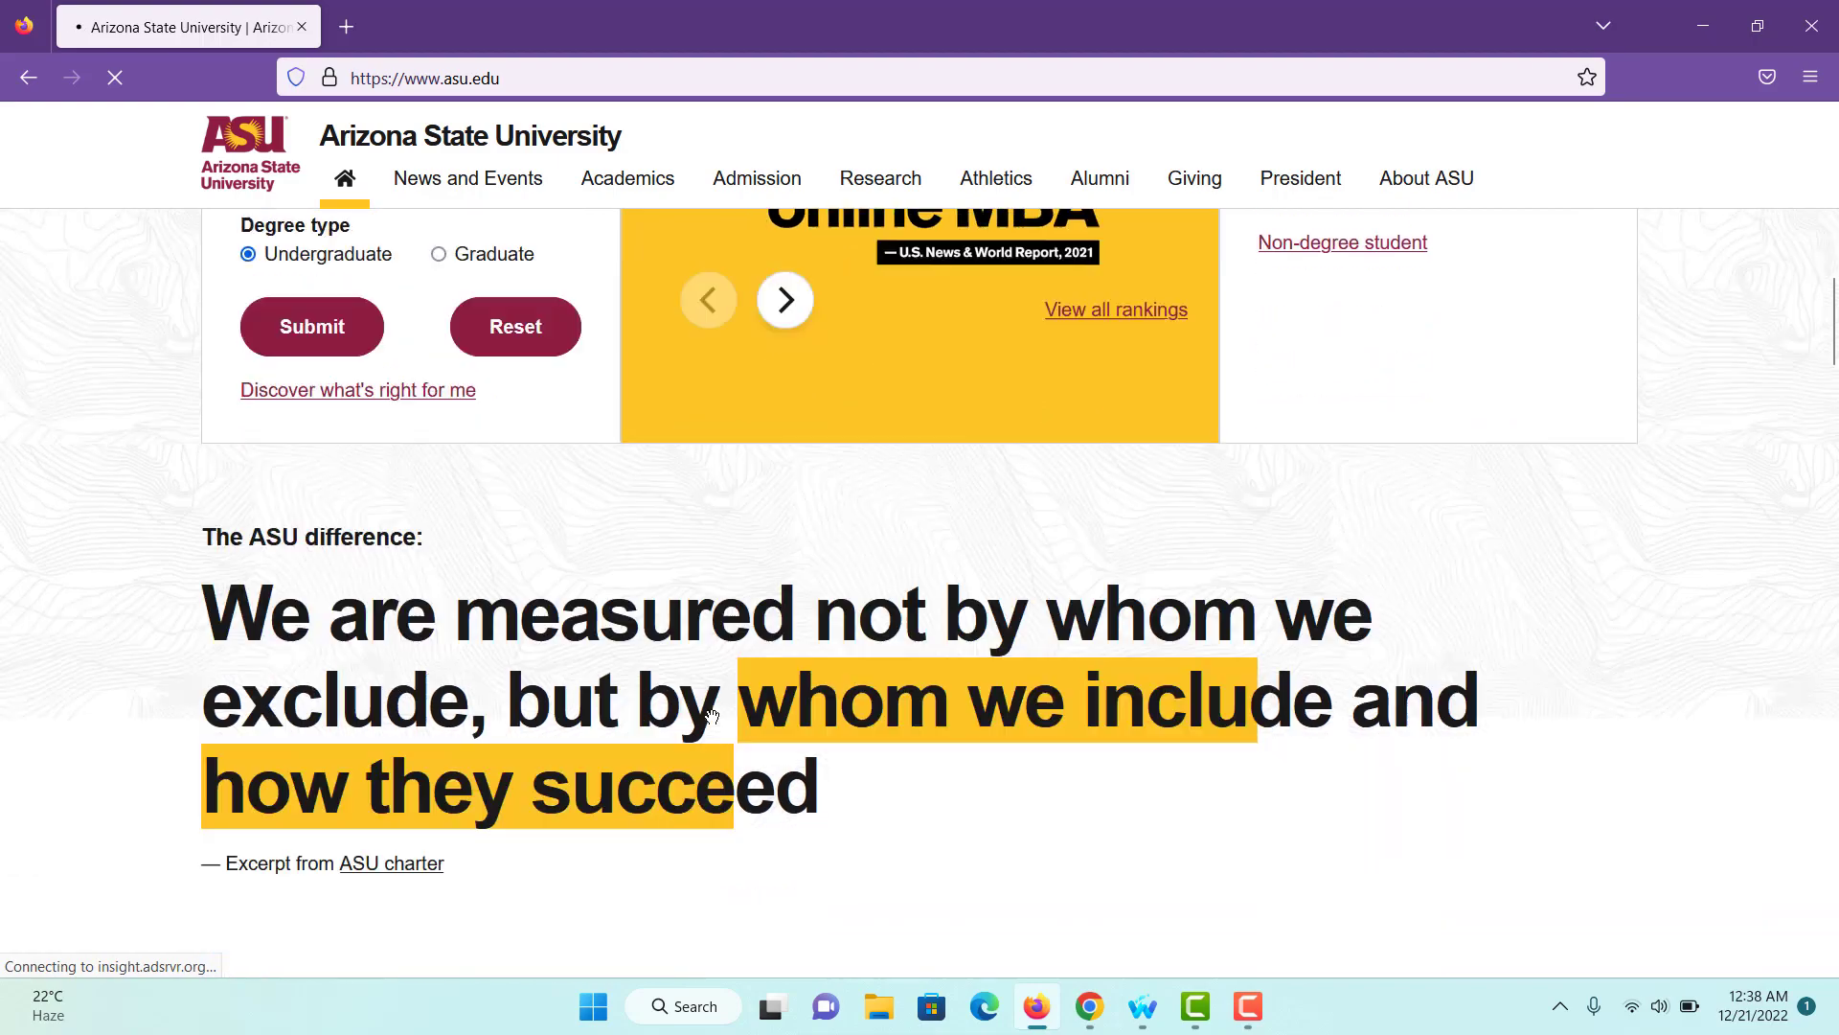
scroll(712, 717, down, 6)
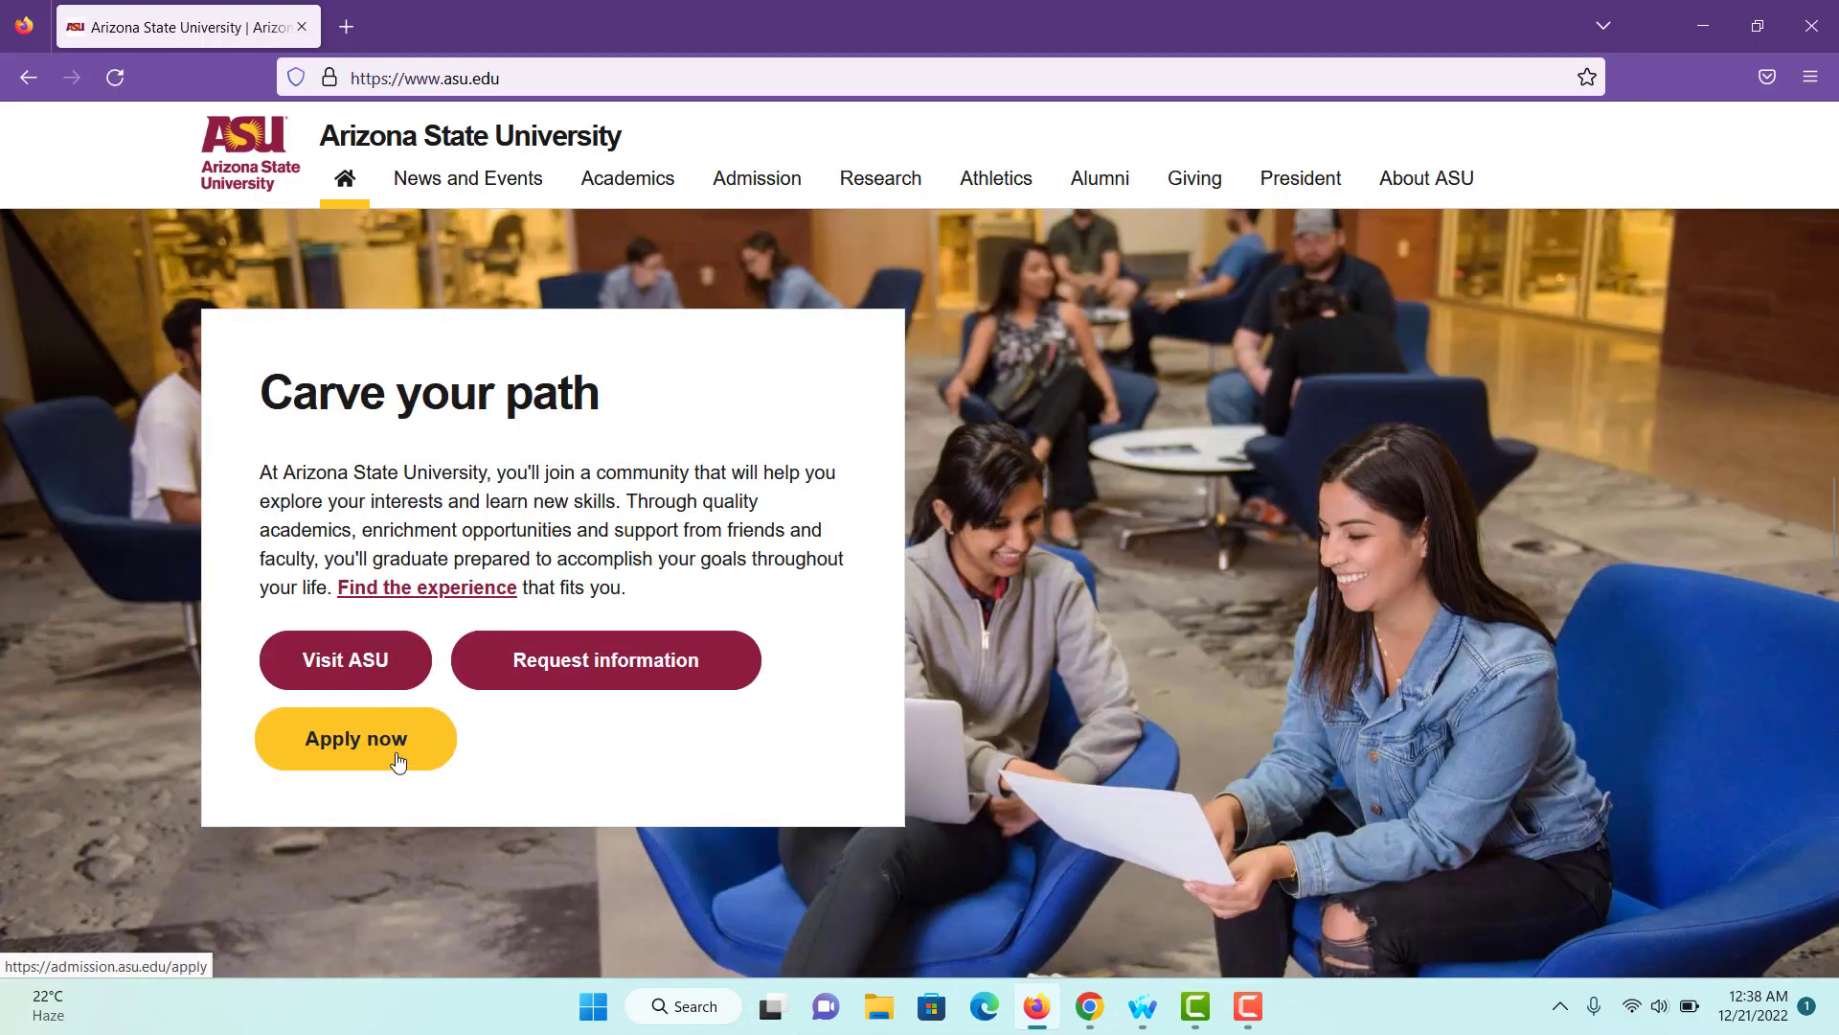
- Go through Apply now to the ASU Application, which opens ASU Admissions in a new tab
click(399, 760)
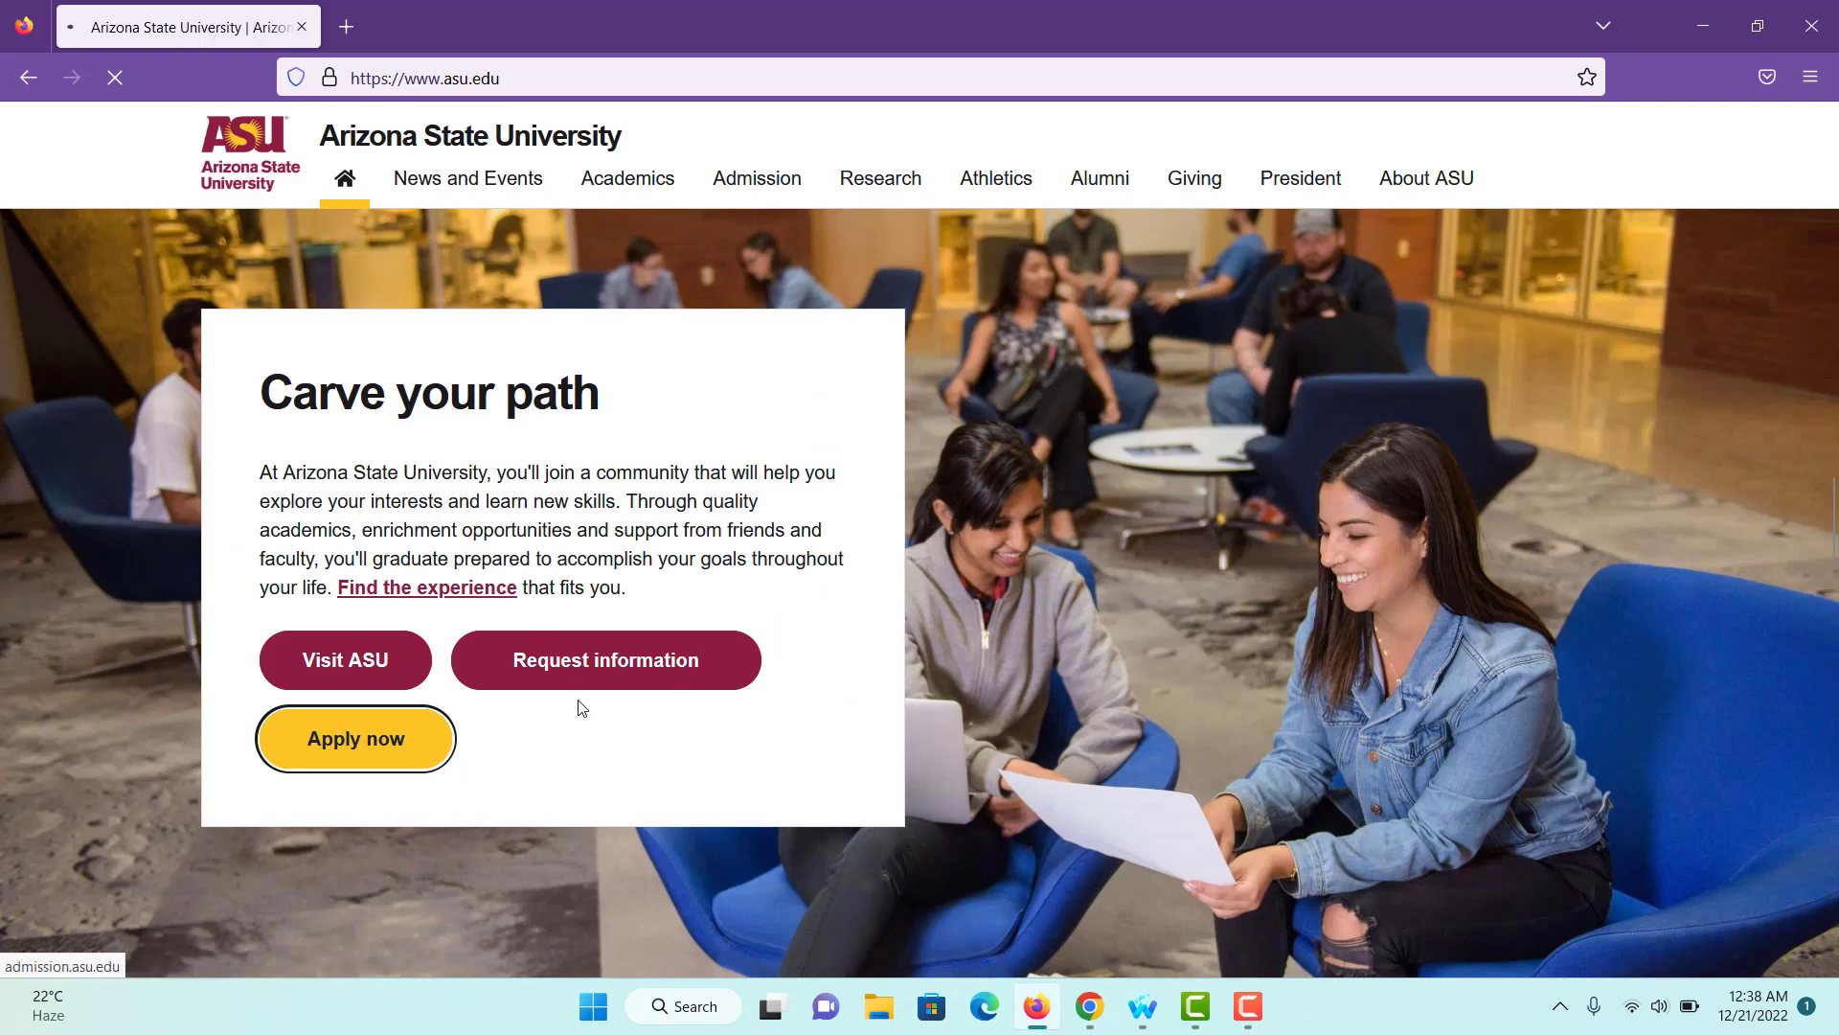
scroll(611, 596, down, 5)
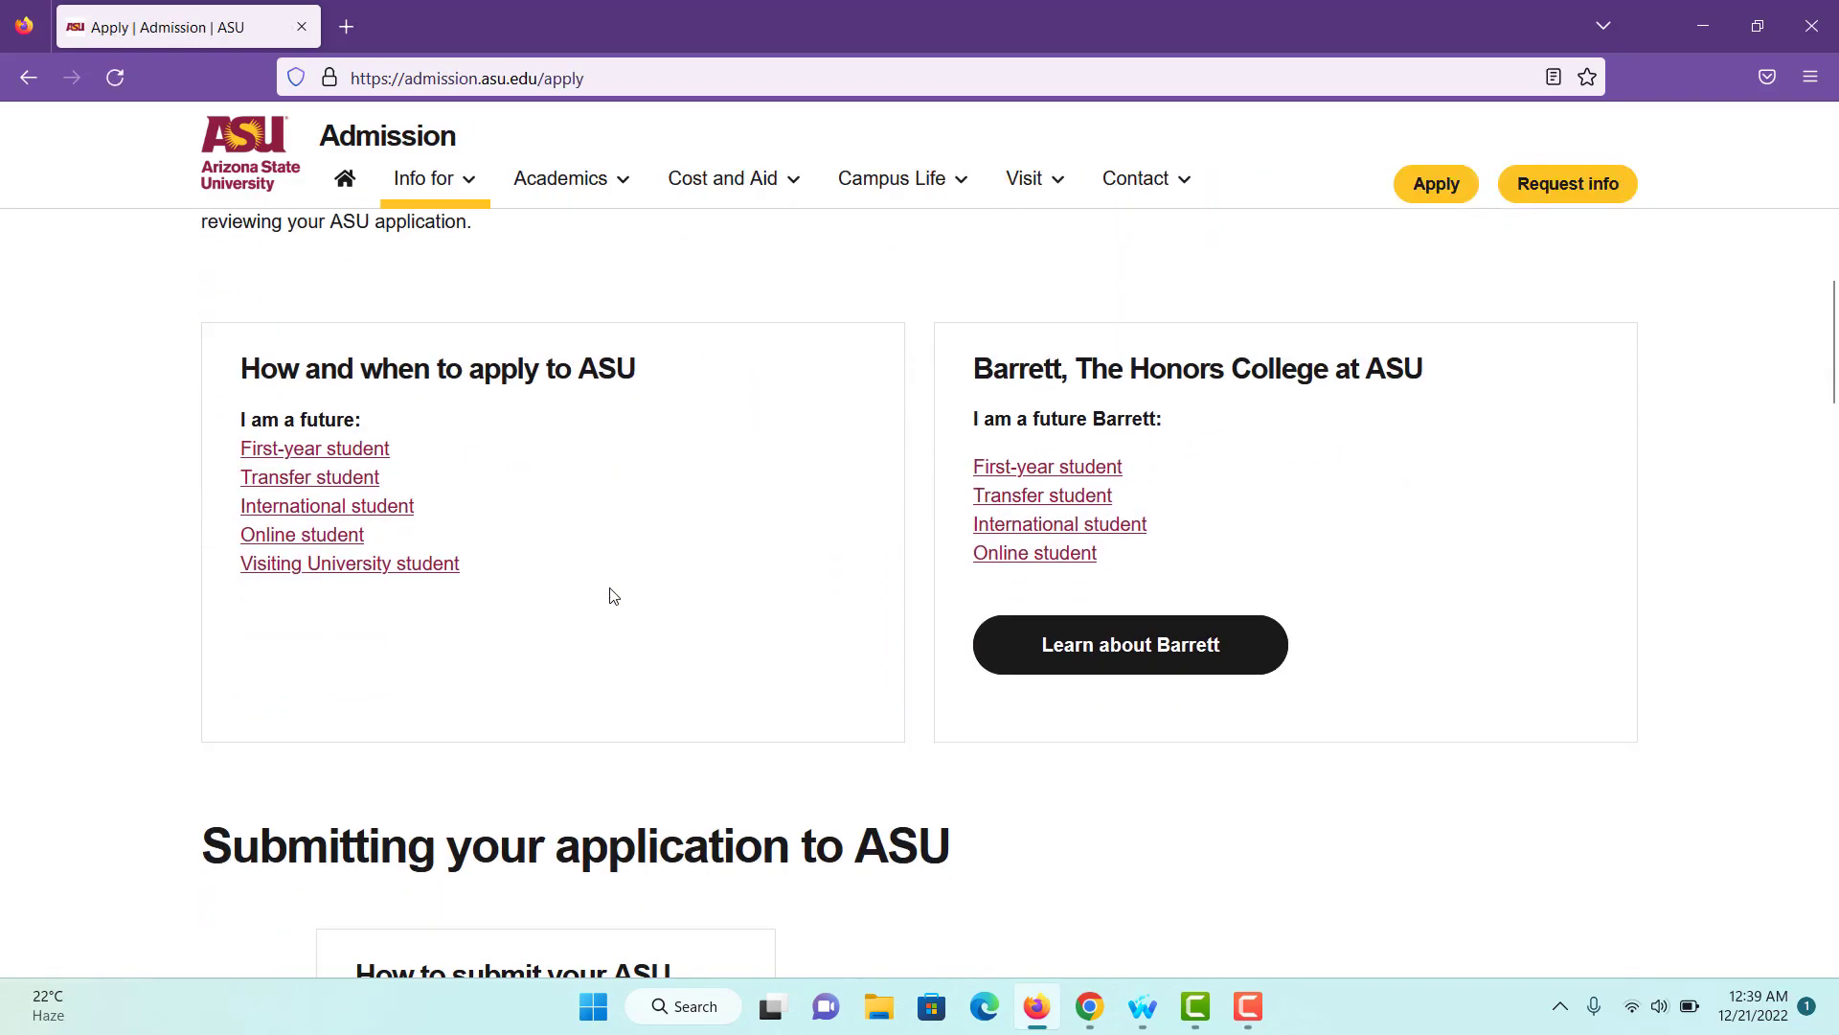
scroll(613, 596, down, 2)
click(436, 757)
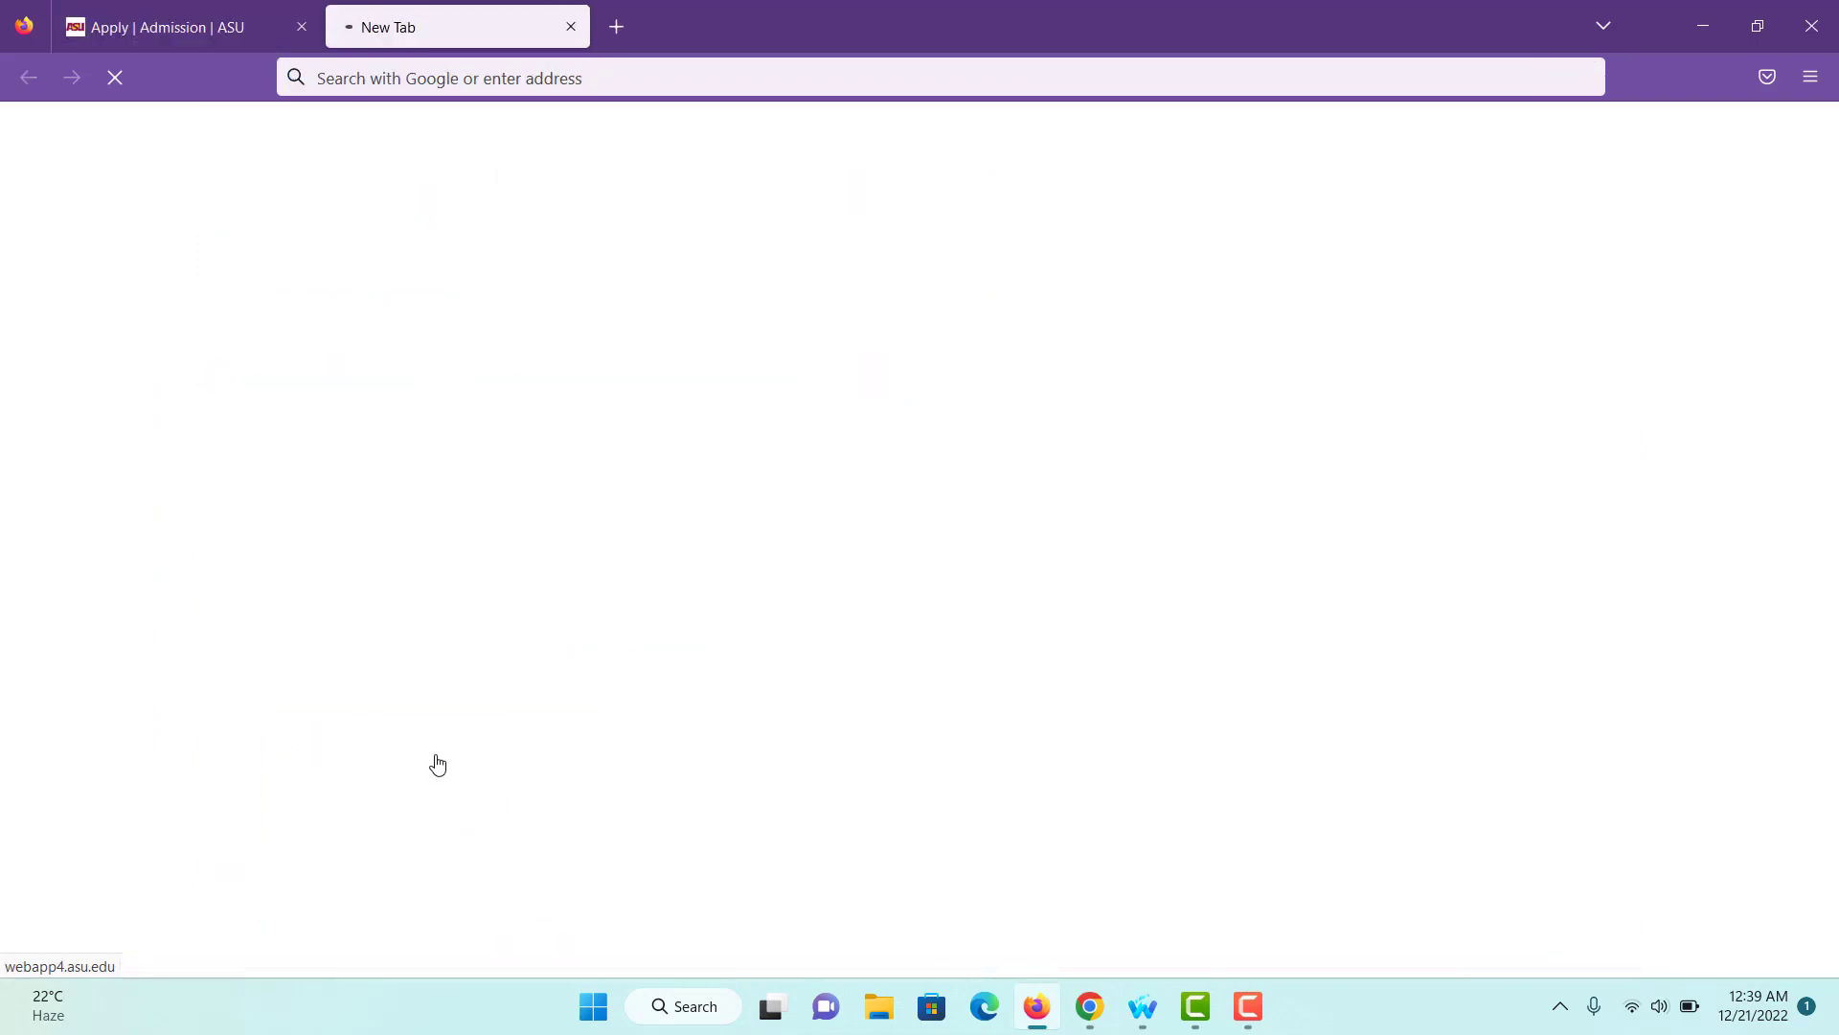
scroll(510, 702, down, 4)
scroll(509, 702, down, 4)
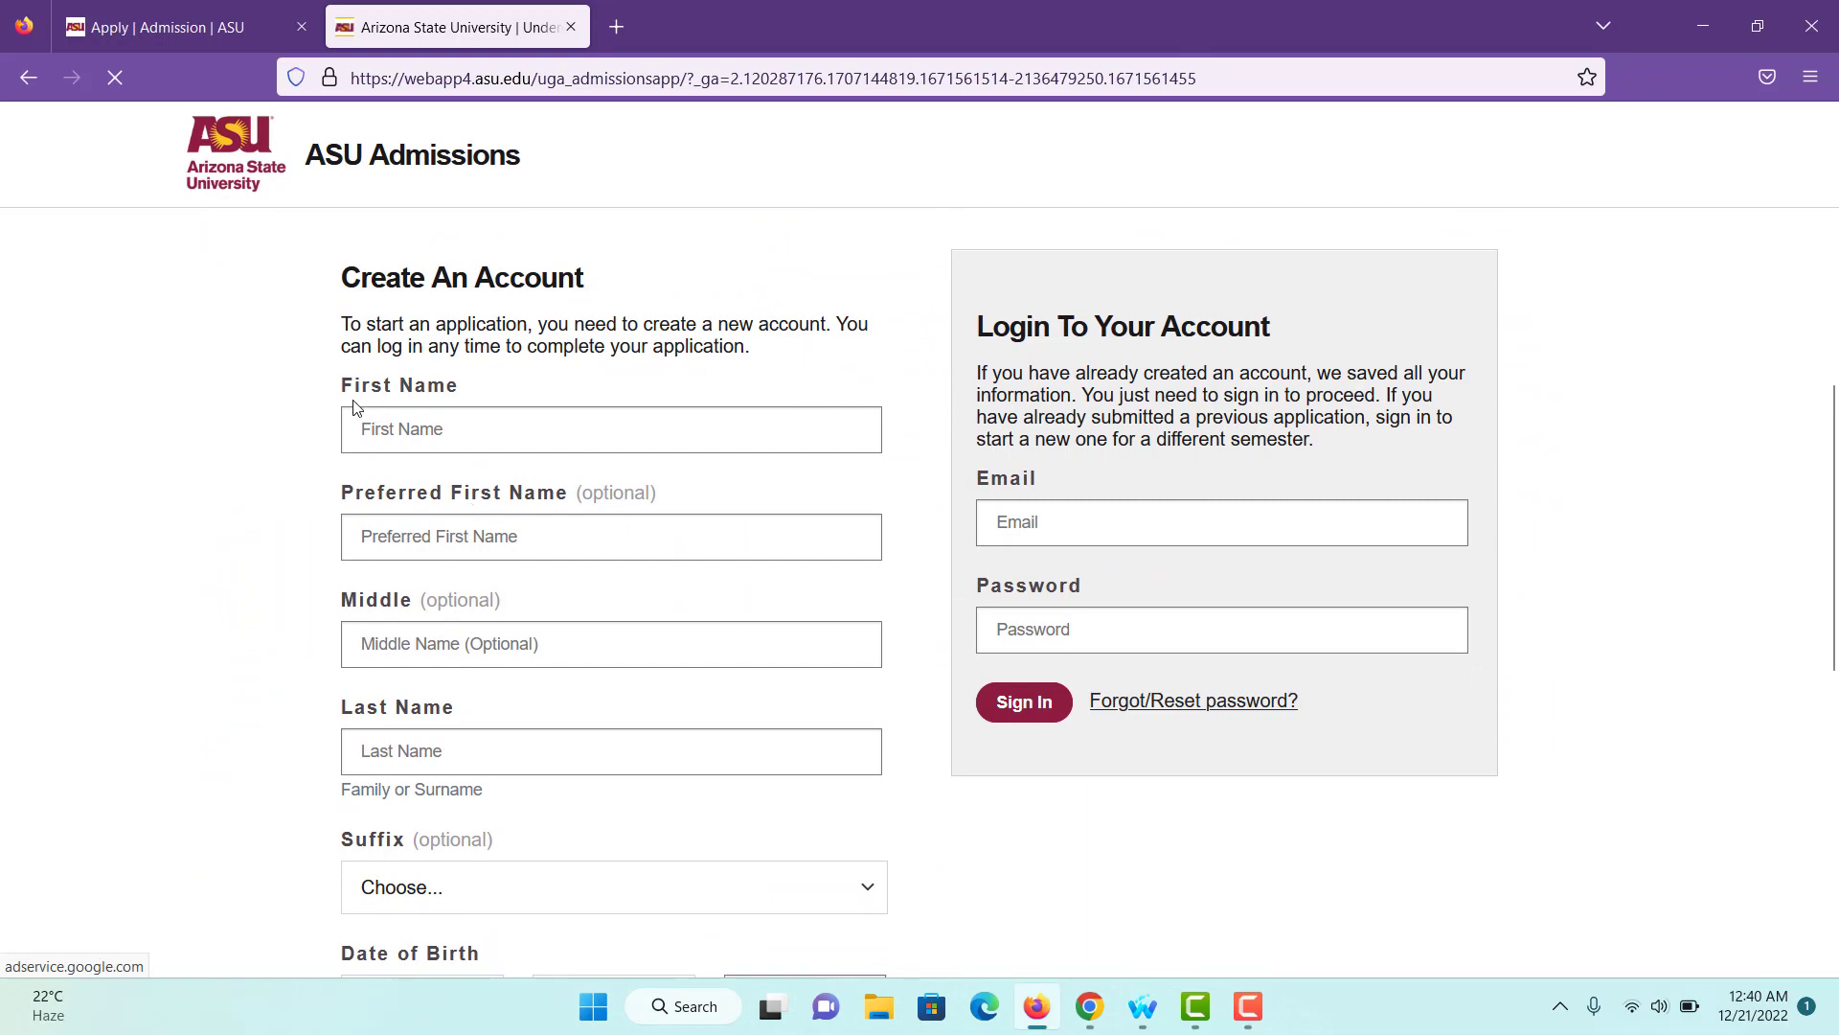
- Enter the applicant's first and last name, leaving Suffix as Choose...
drag(343, 388, 422, 410)
click(422, 410)
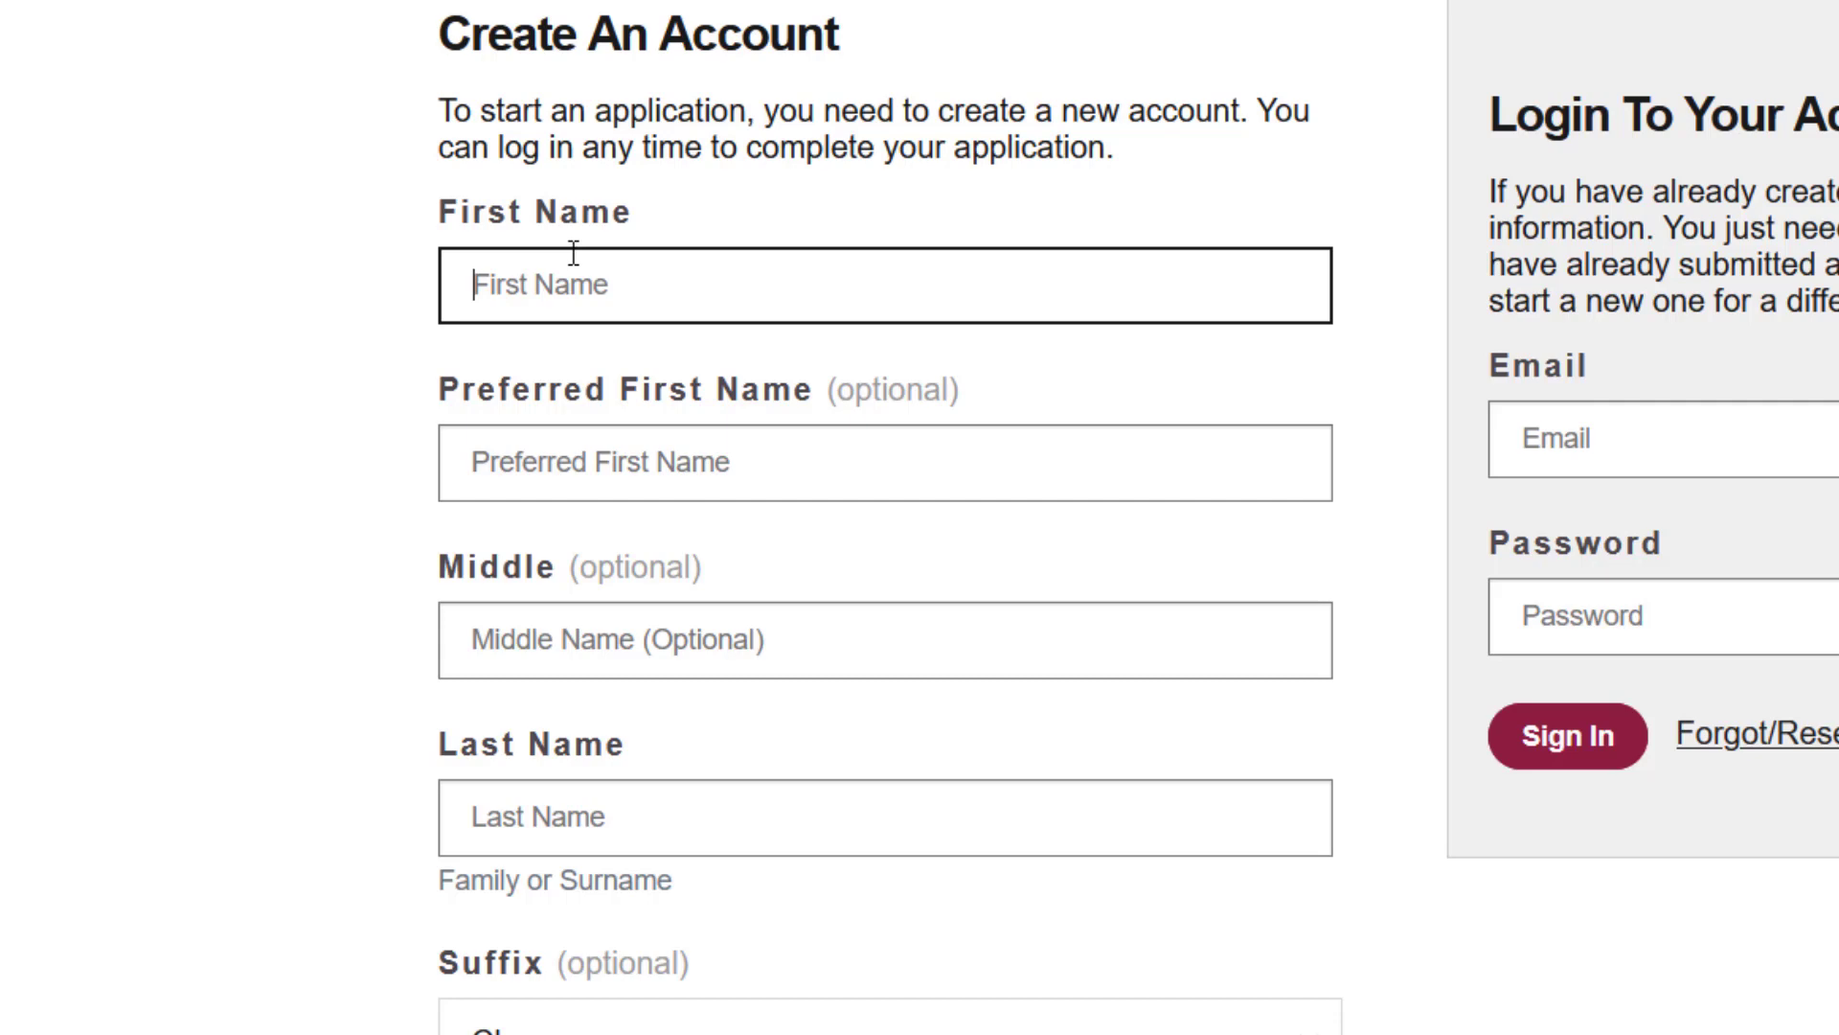
drag(575, 412, 778, 381)
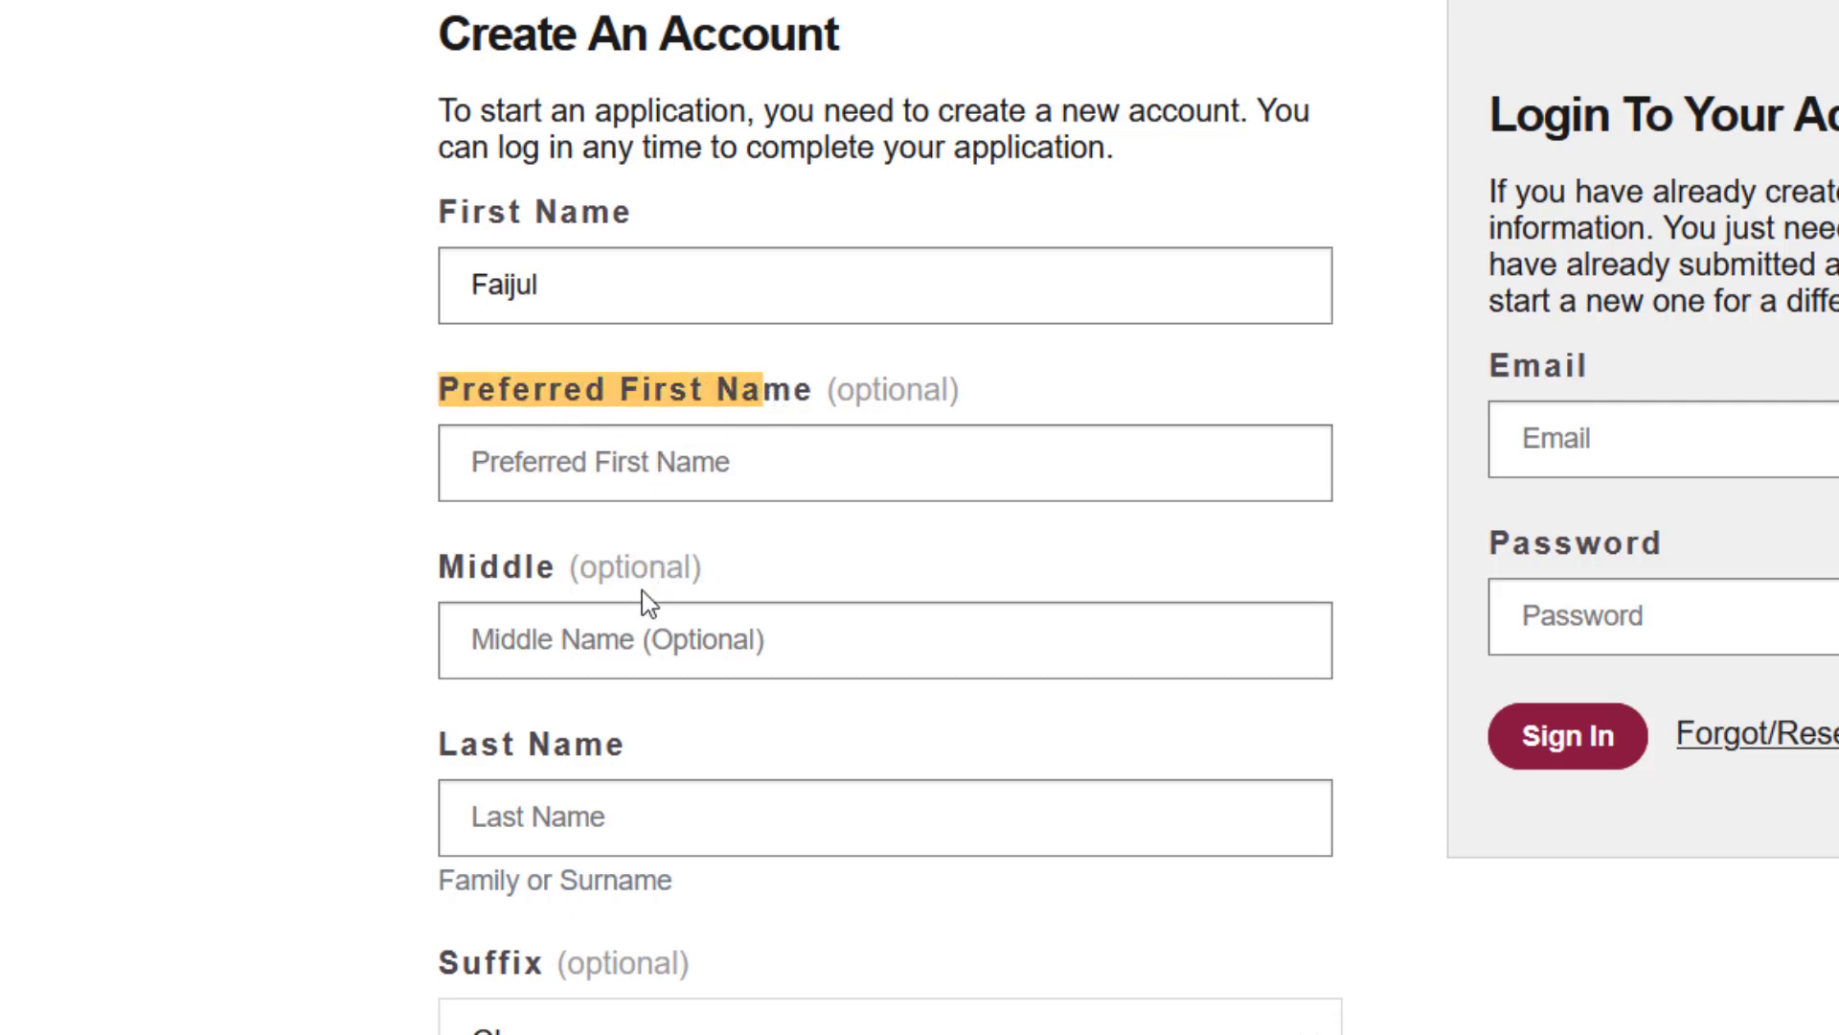
scroll(641, 590, down, 2)
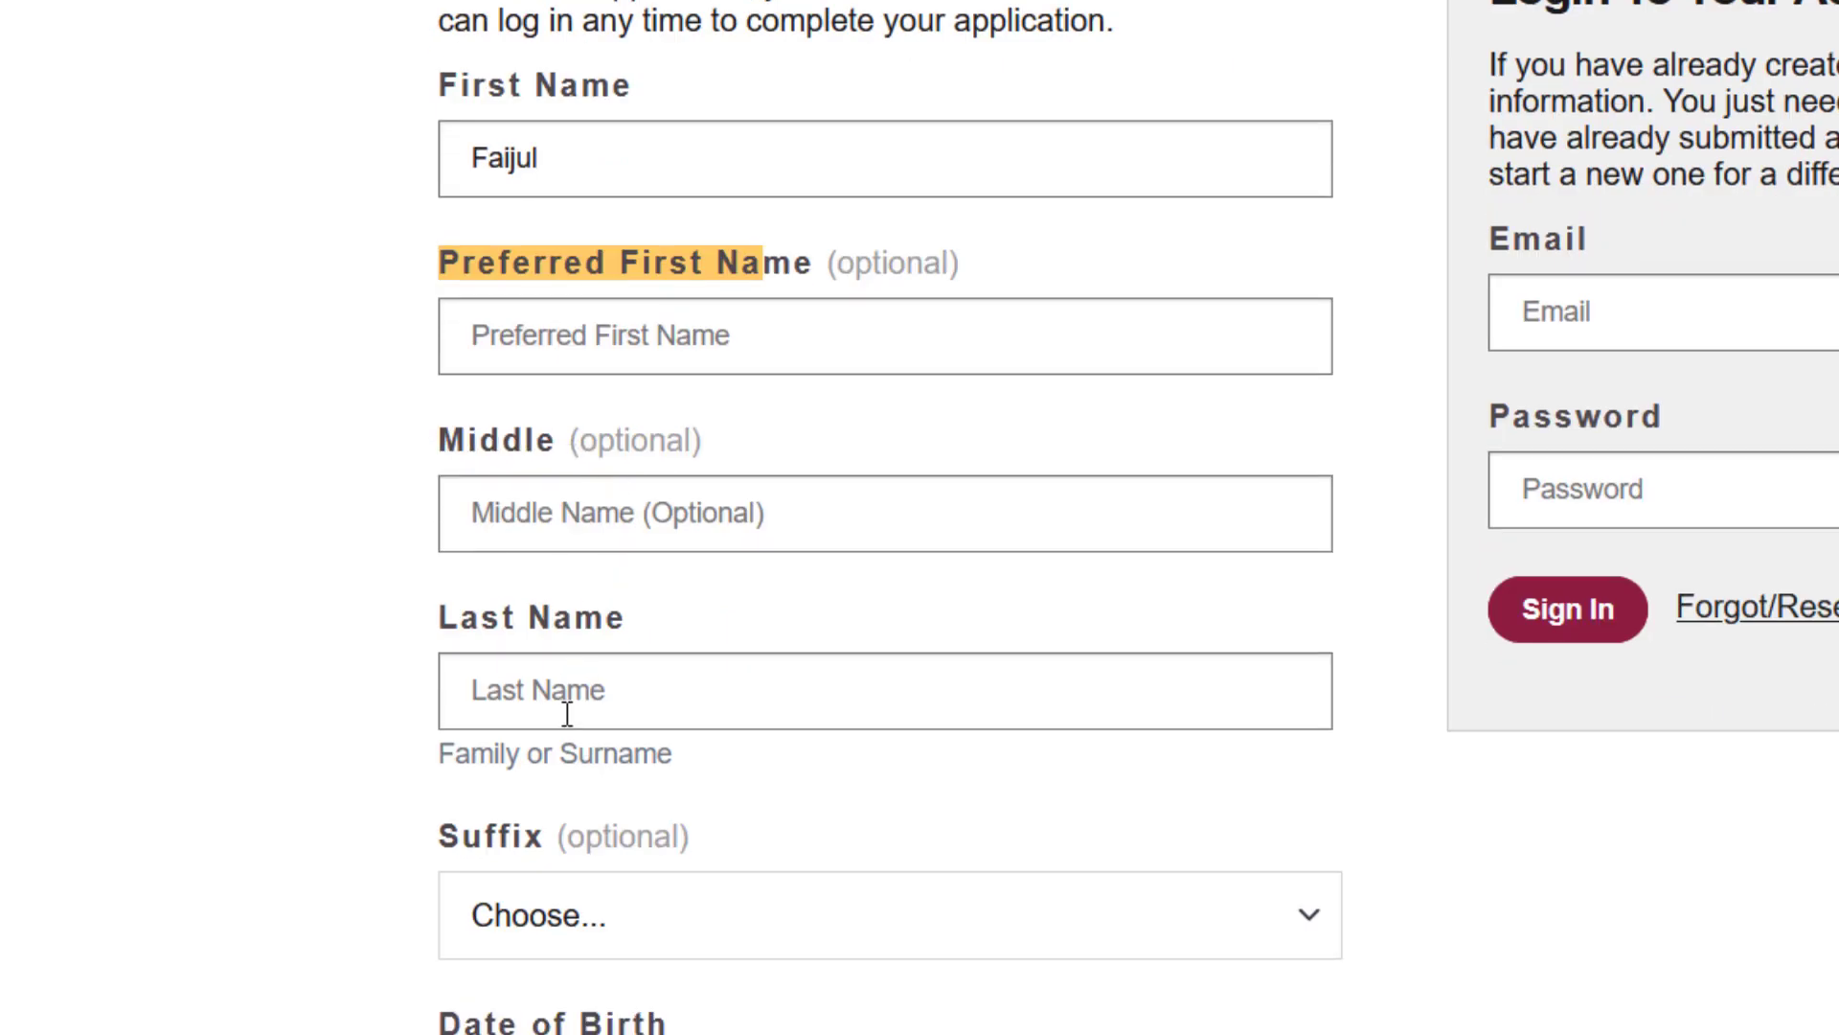
click(596, 702)
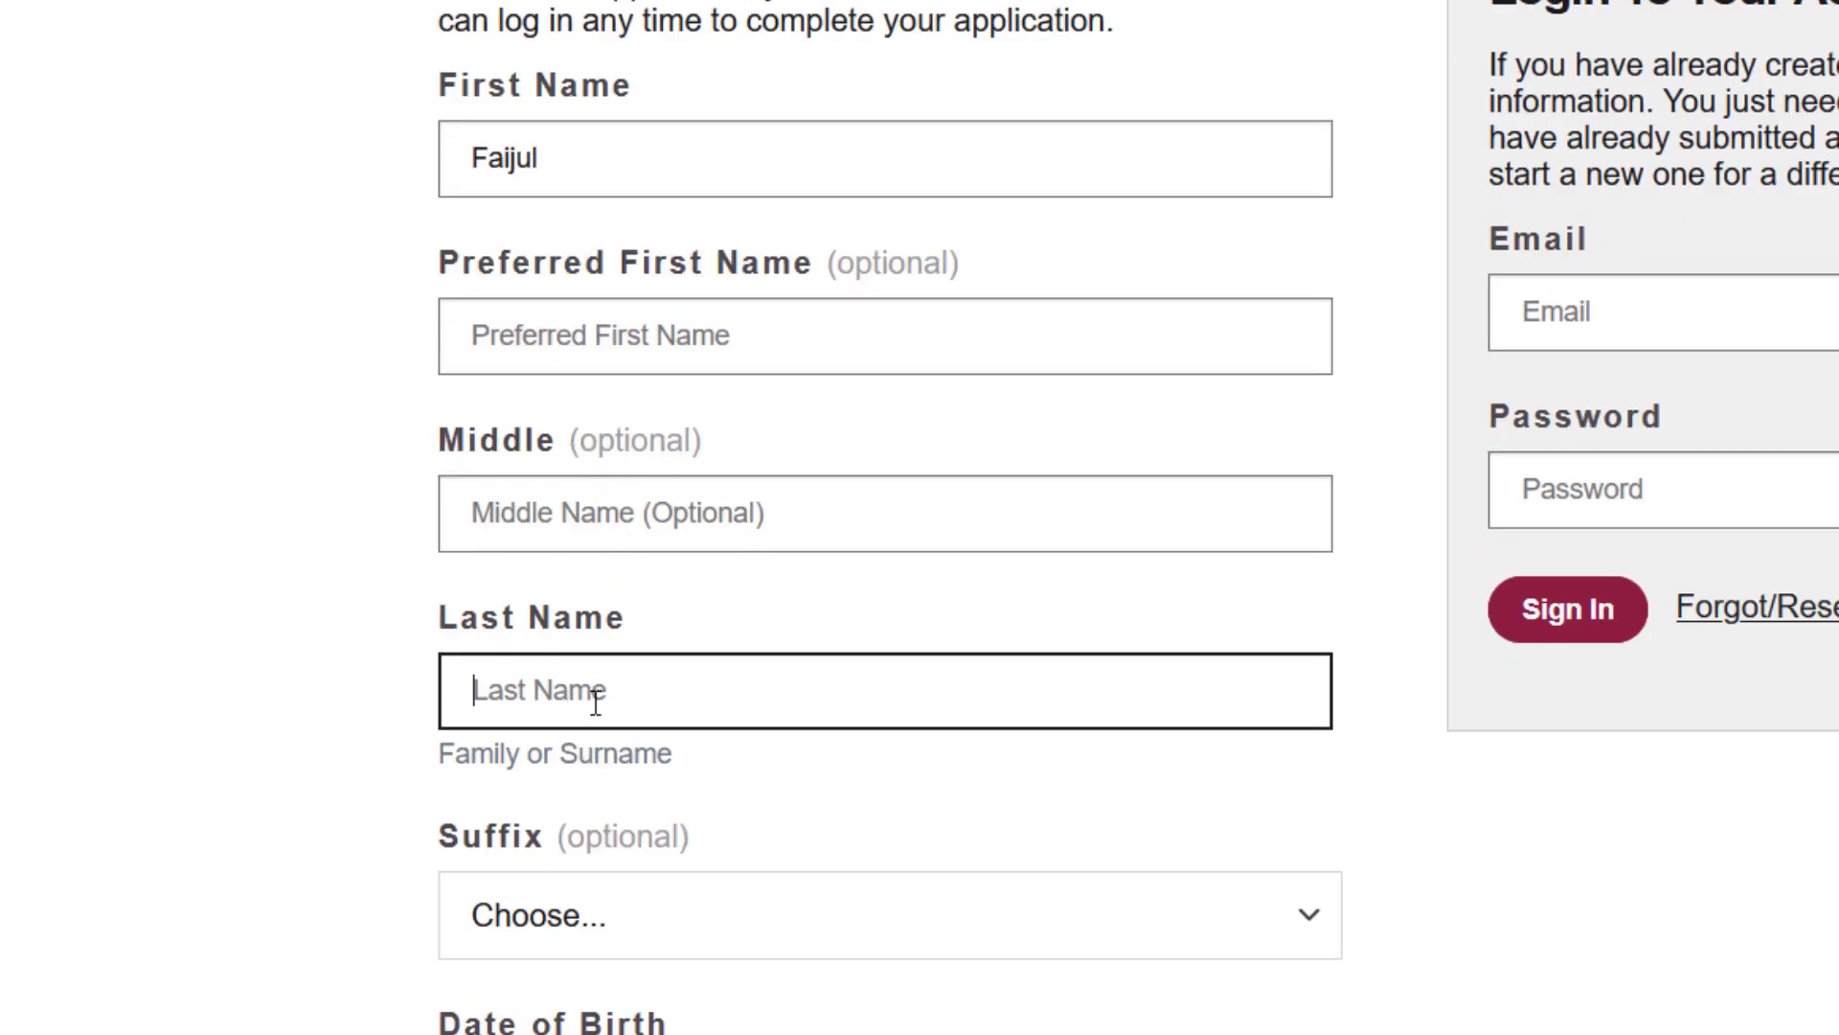
scroll(596, 703, down, 2)
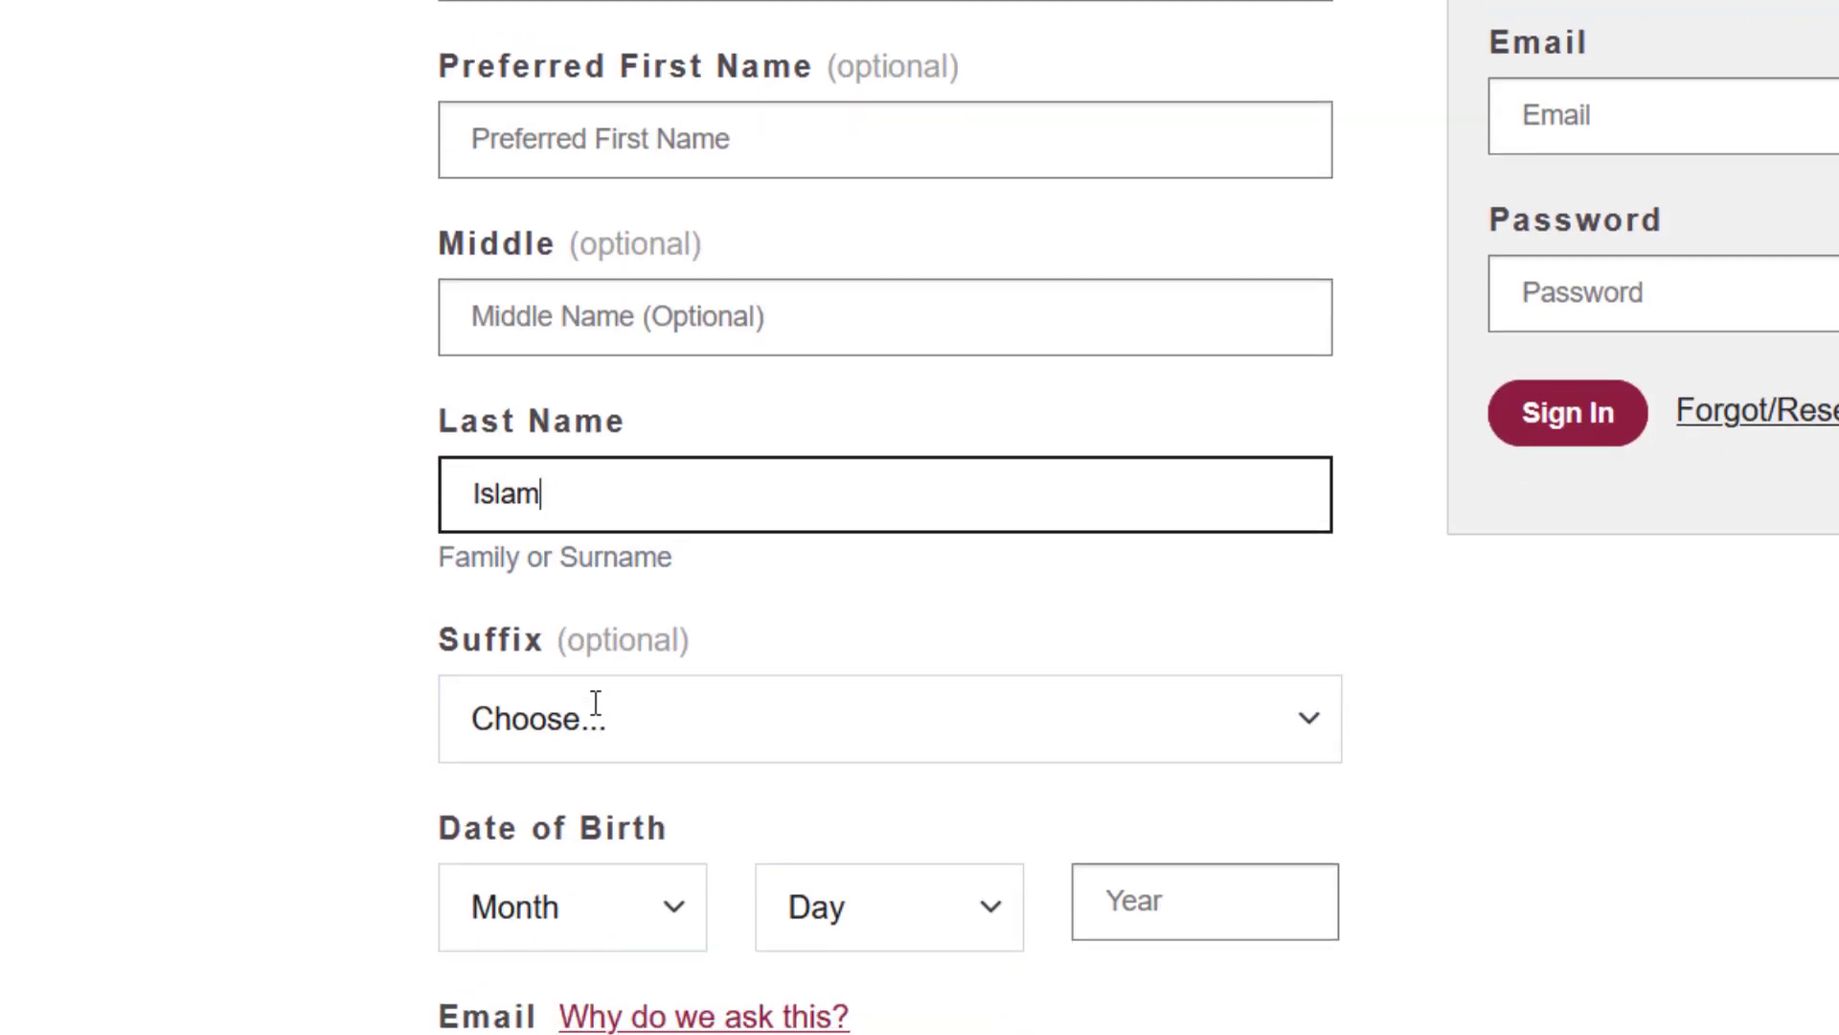
click(721, 703)
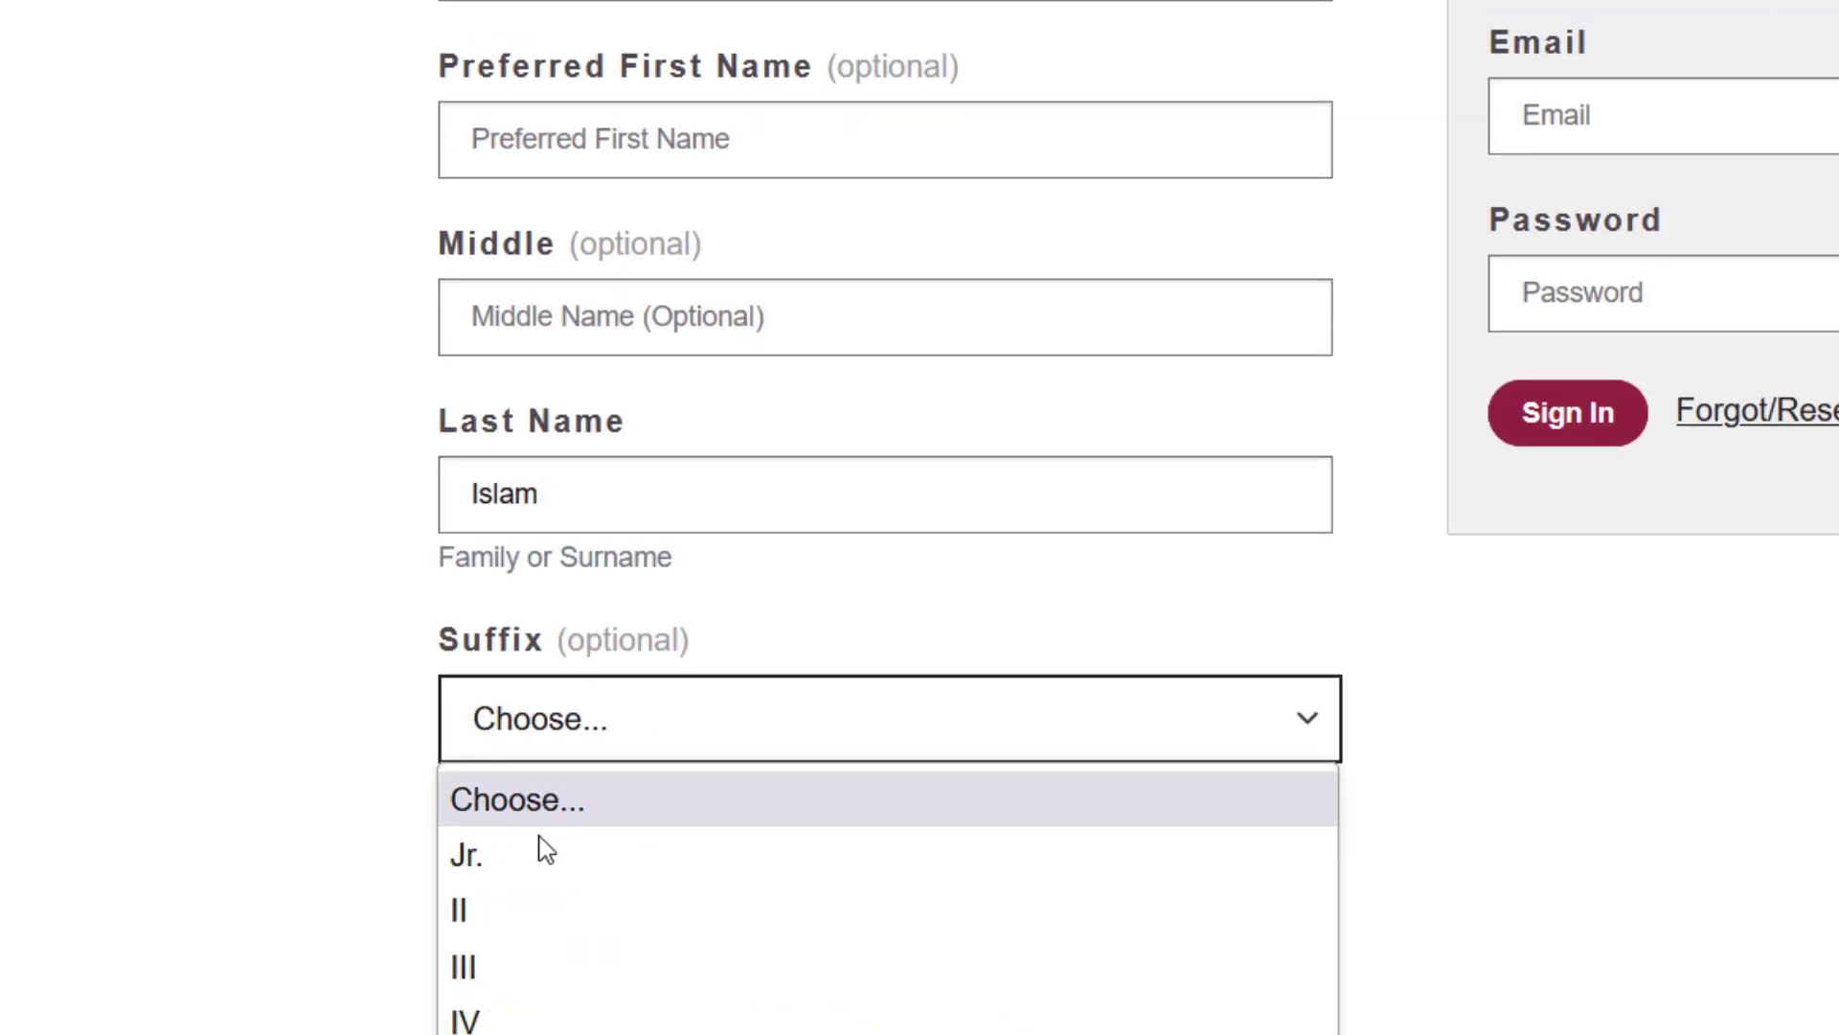
click(324, 768)
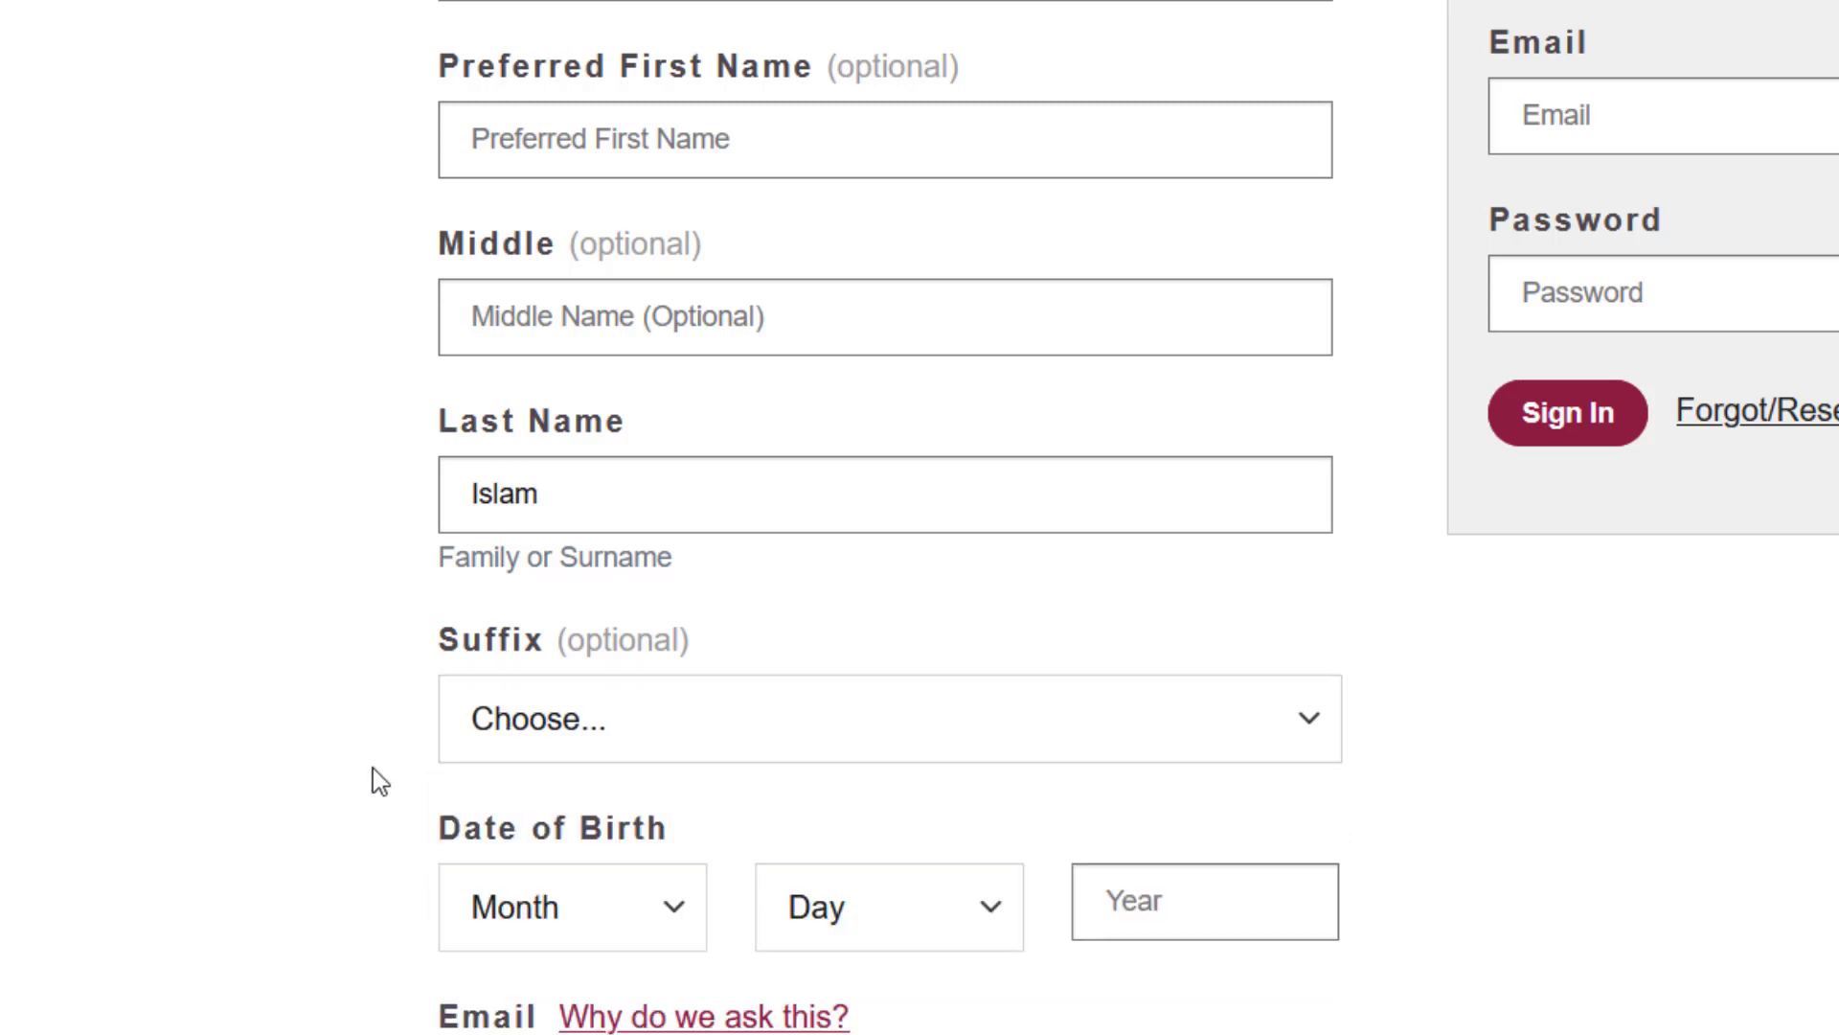
- Set the birth date to January 1, 1992
scroll(490, 795, down, 3)
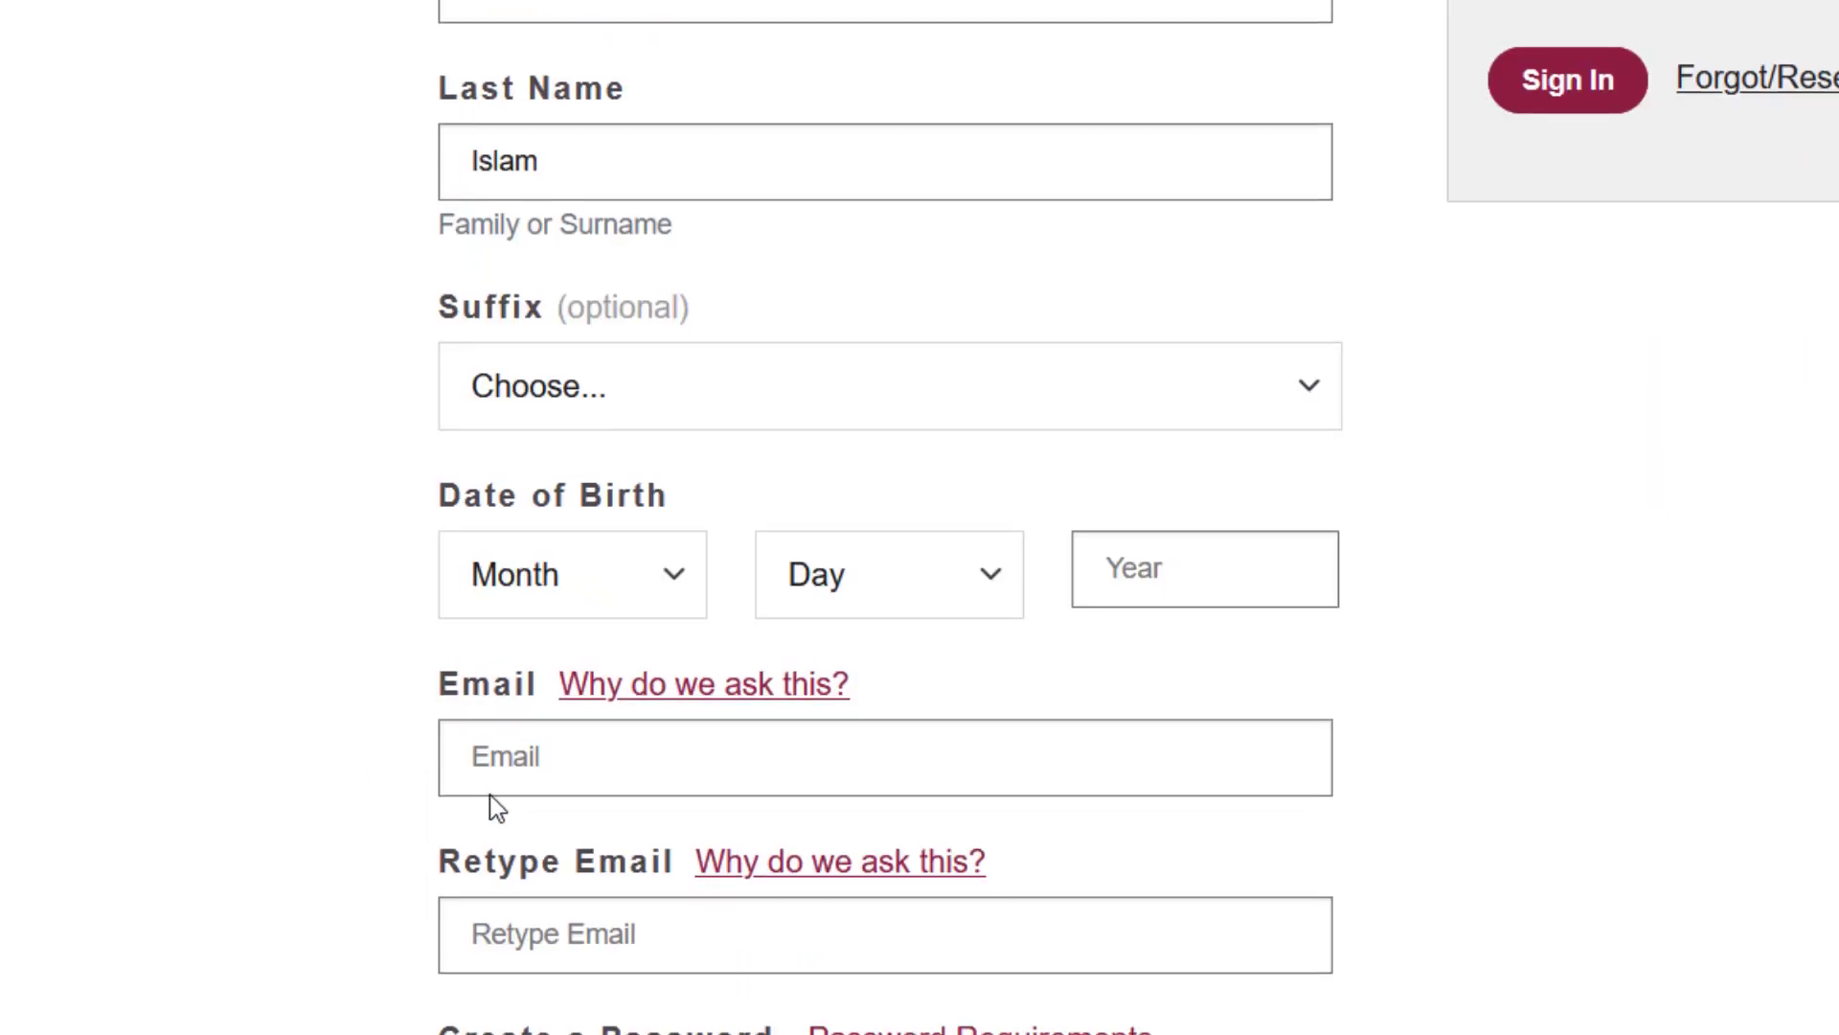
click(562, 596)
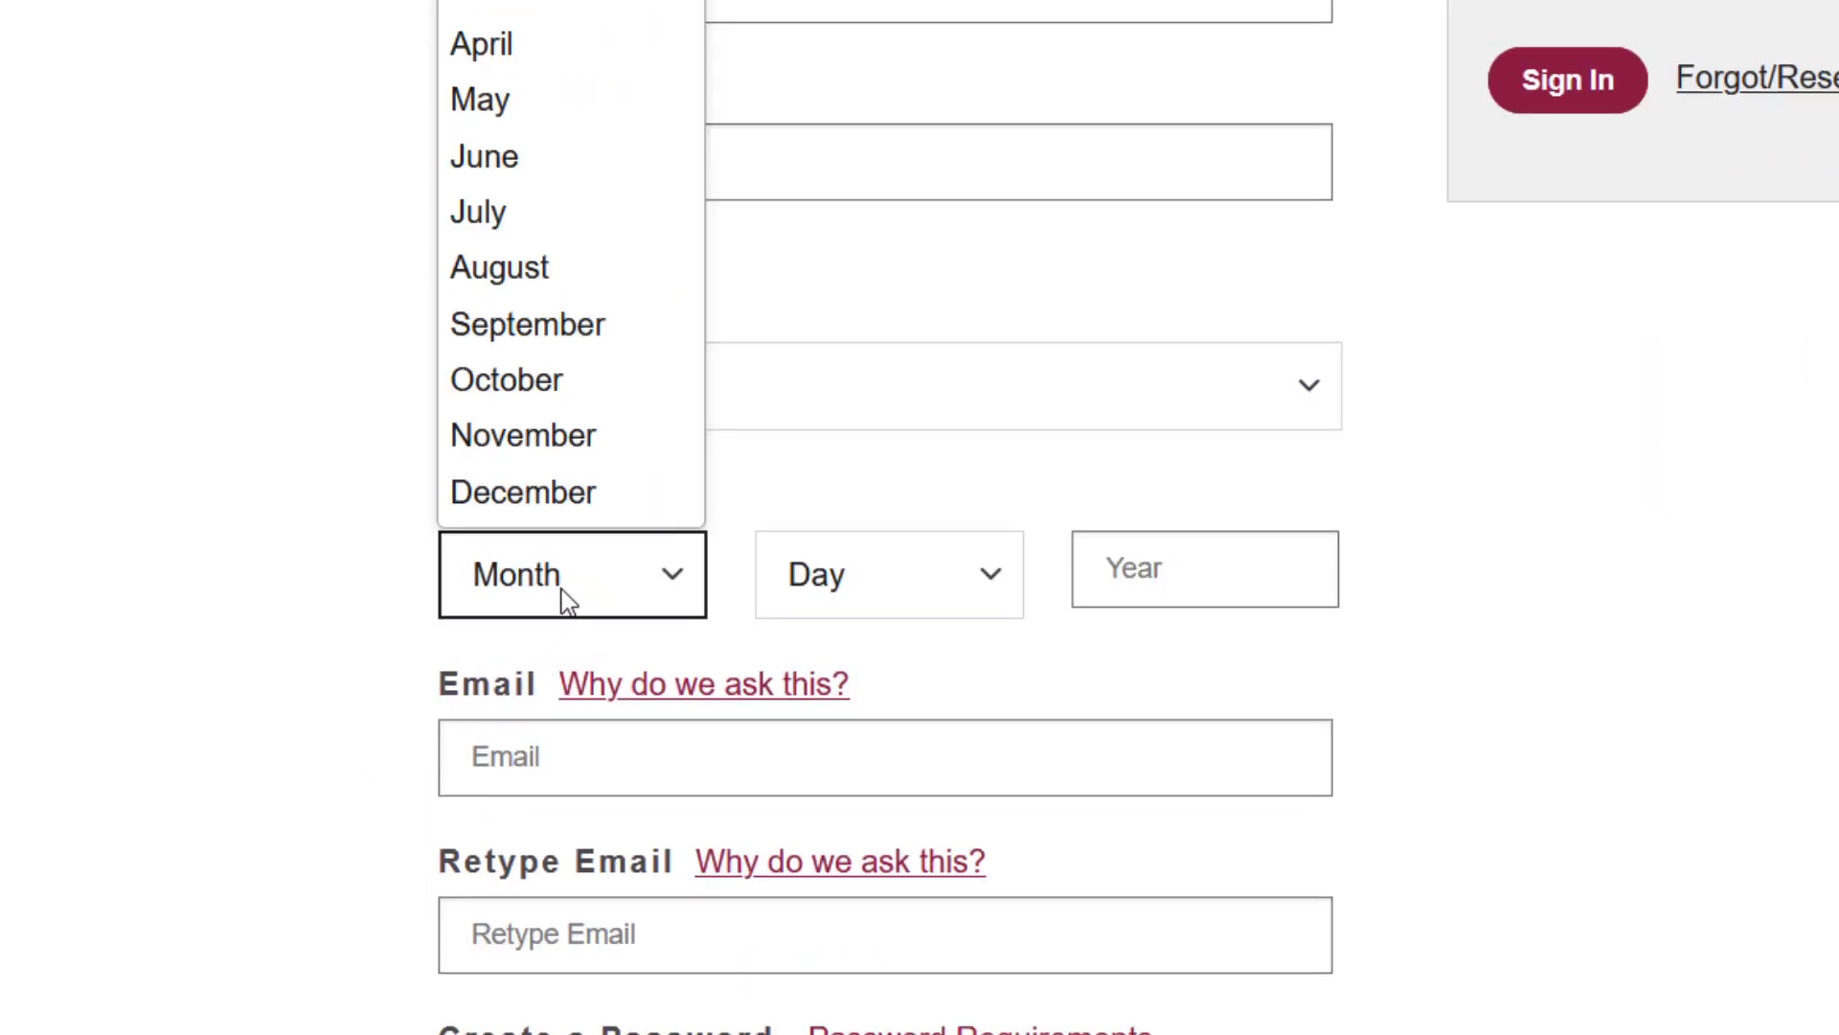
click(532, 221)
click(870, 559)
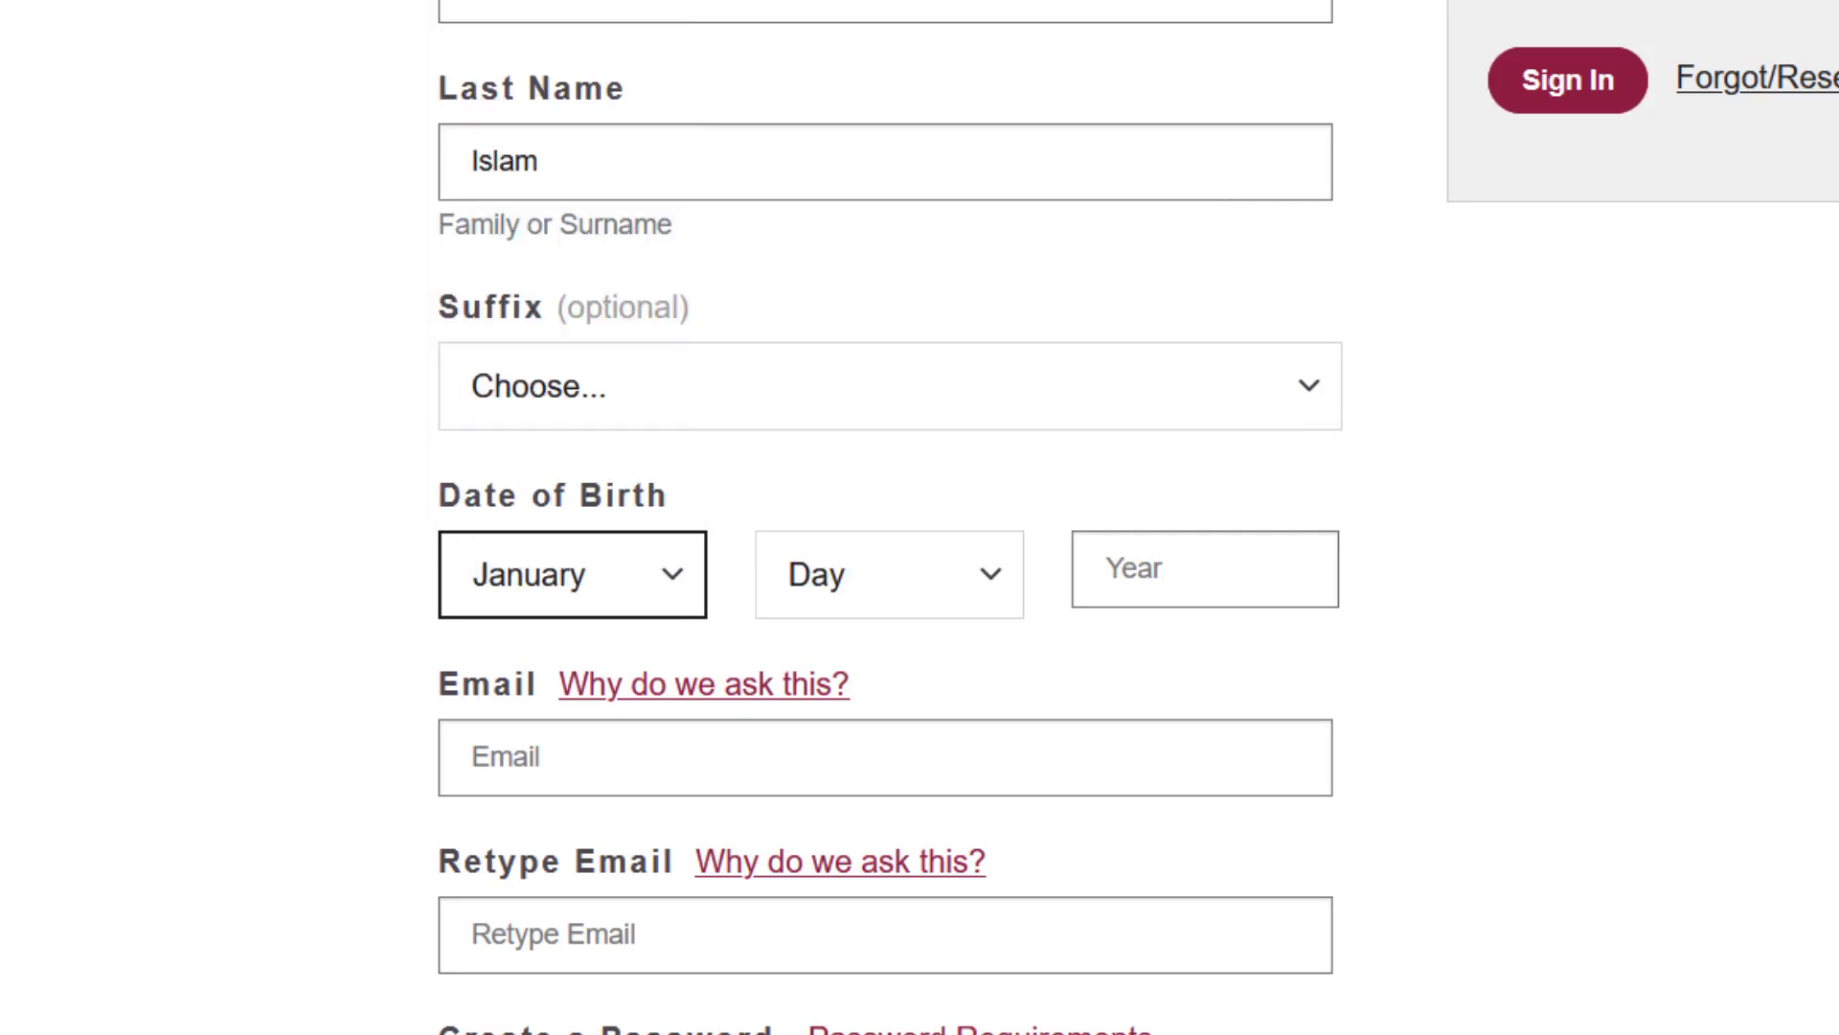
click(974, 571)
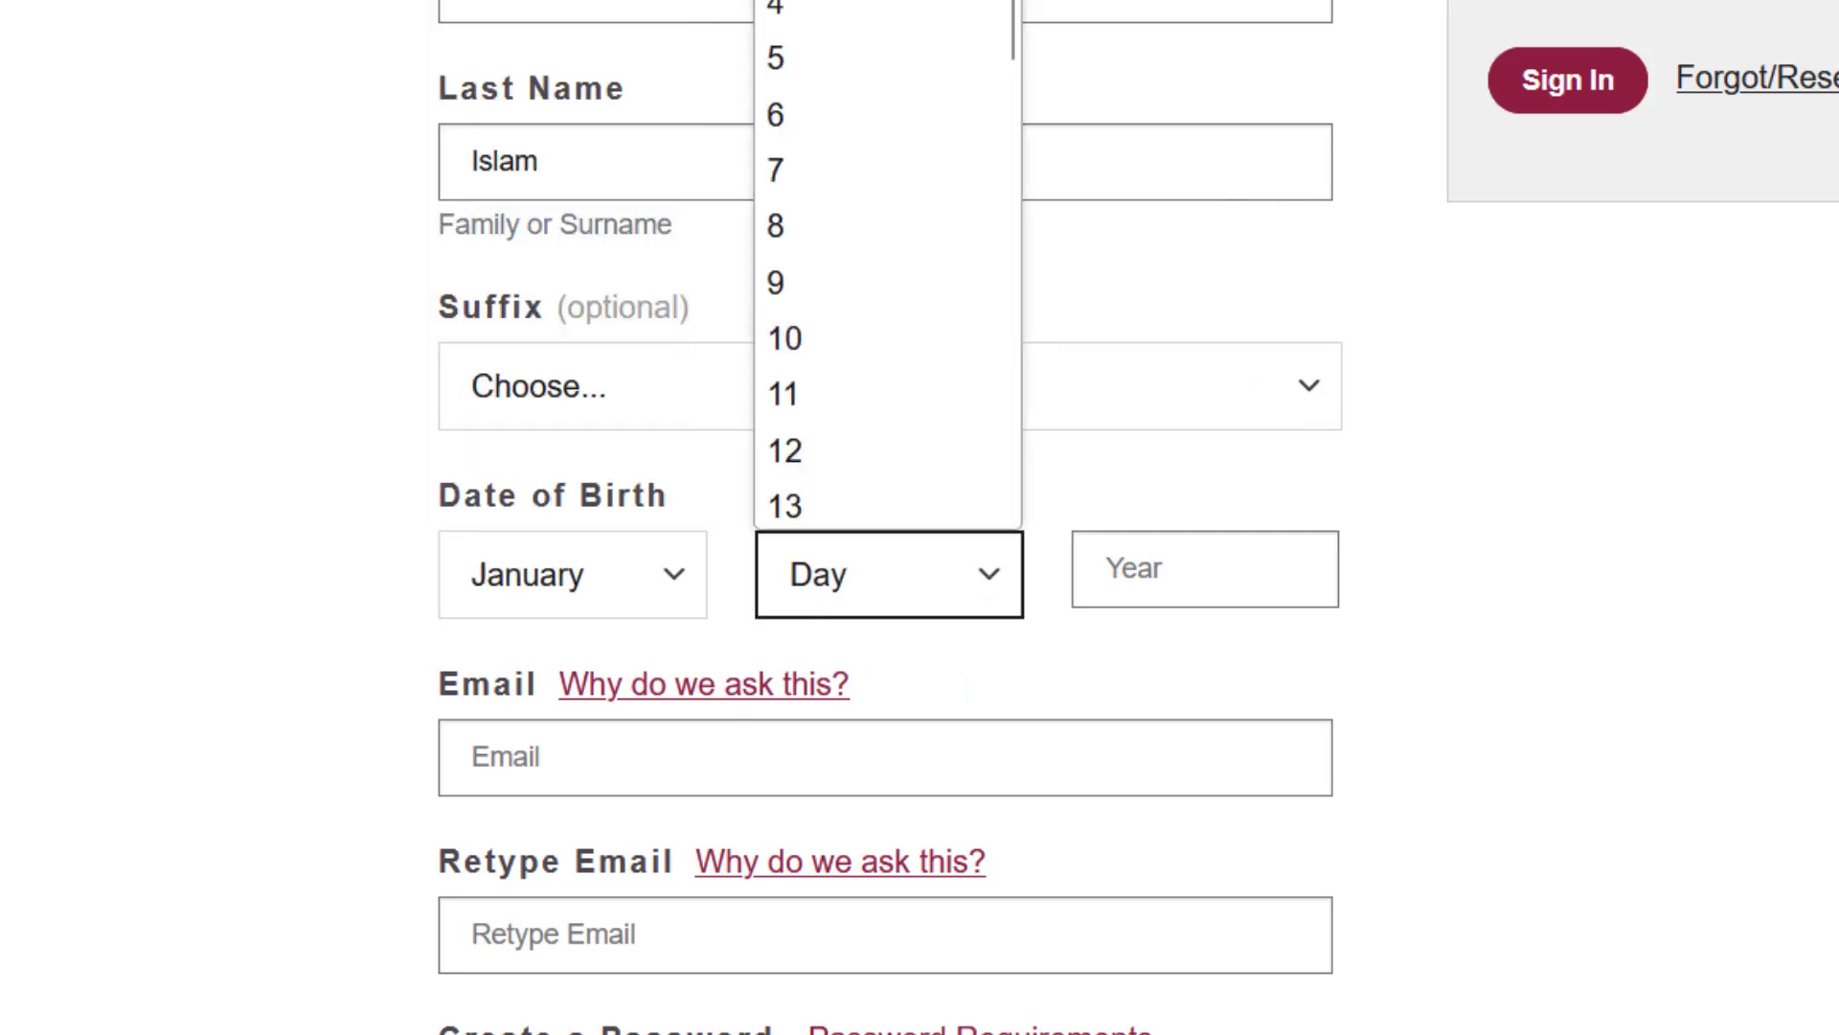
click(833, 2)
click(1186, 572)
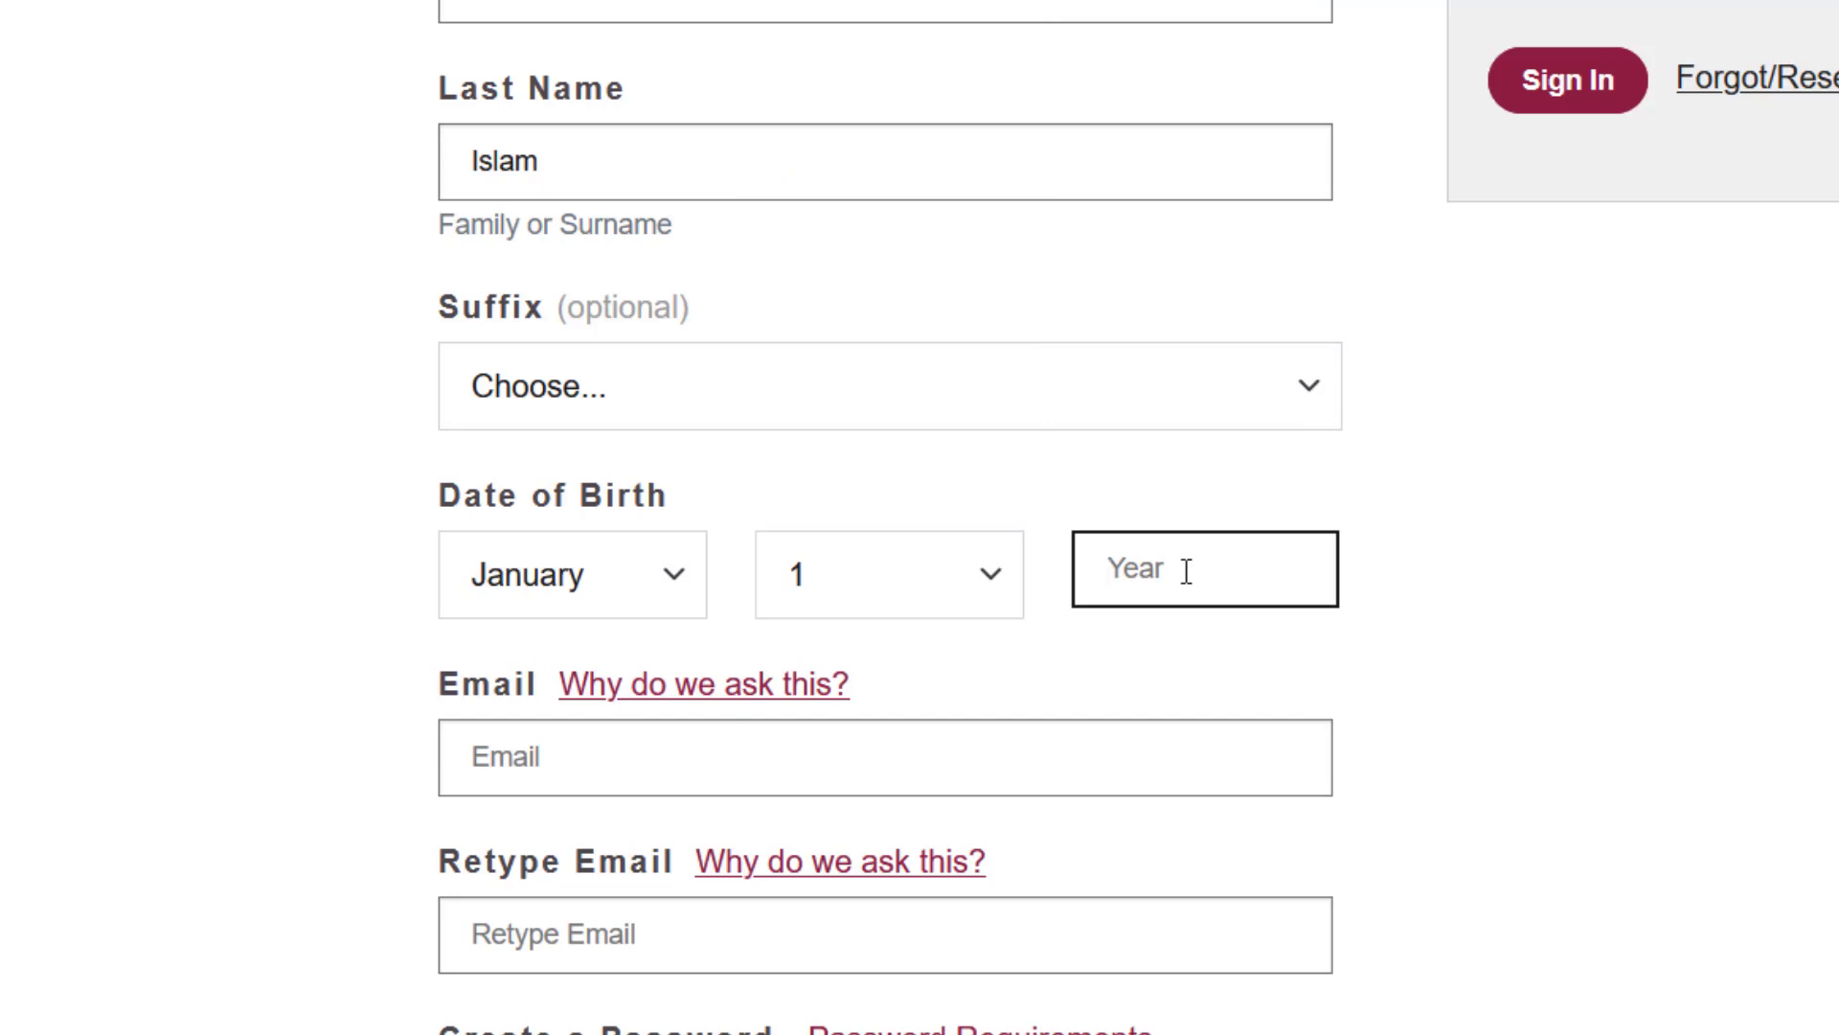
text(1992)
- Enter the applicant's e-mail address and begin the Retype Email field
scroll(747, 613, down, 2)
click(572, 548)
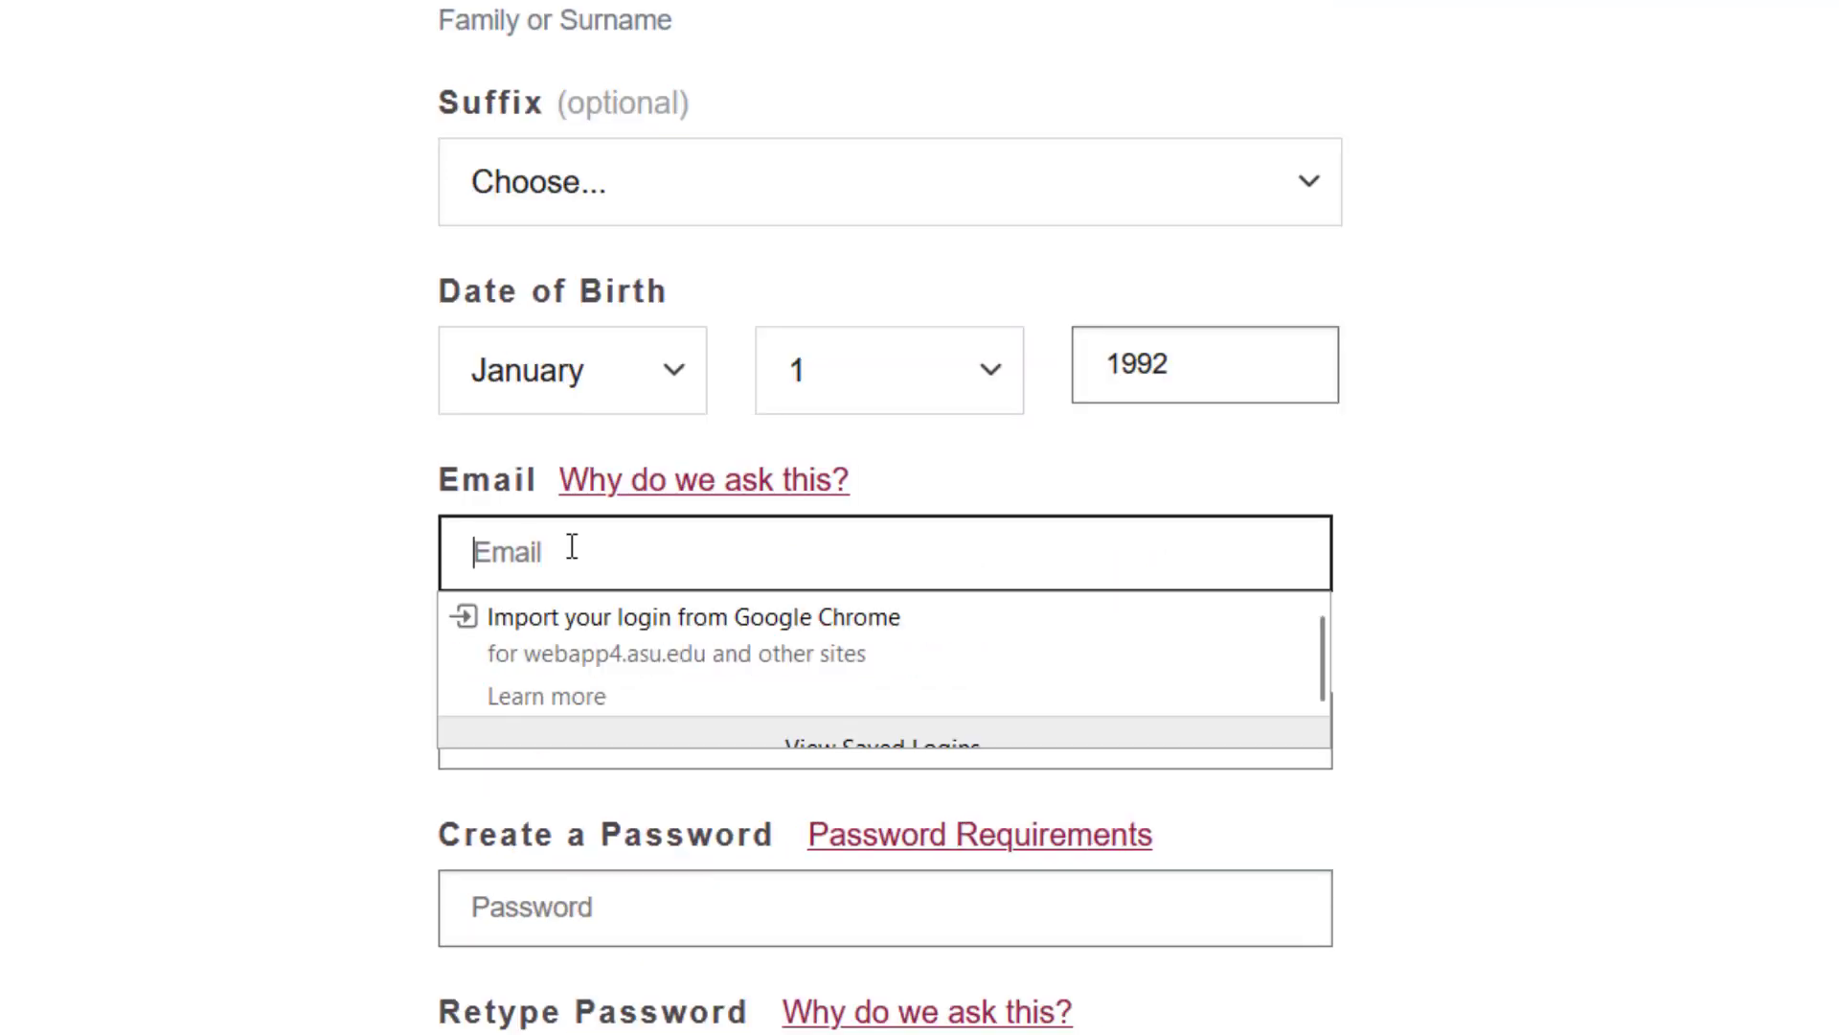
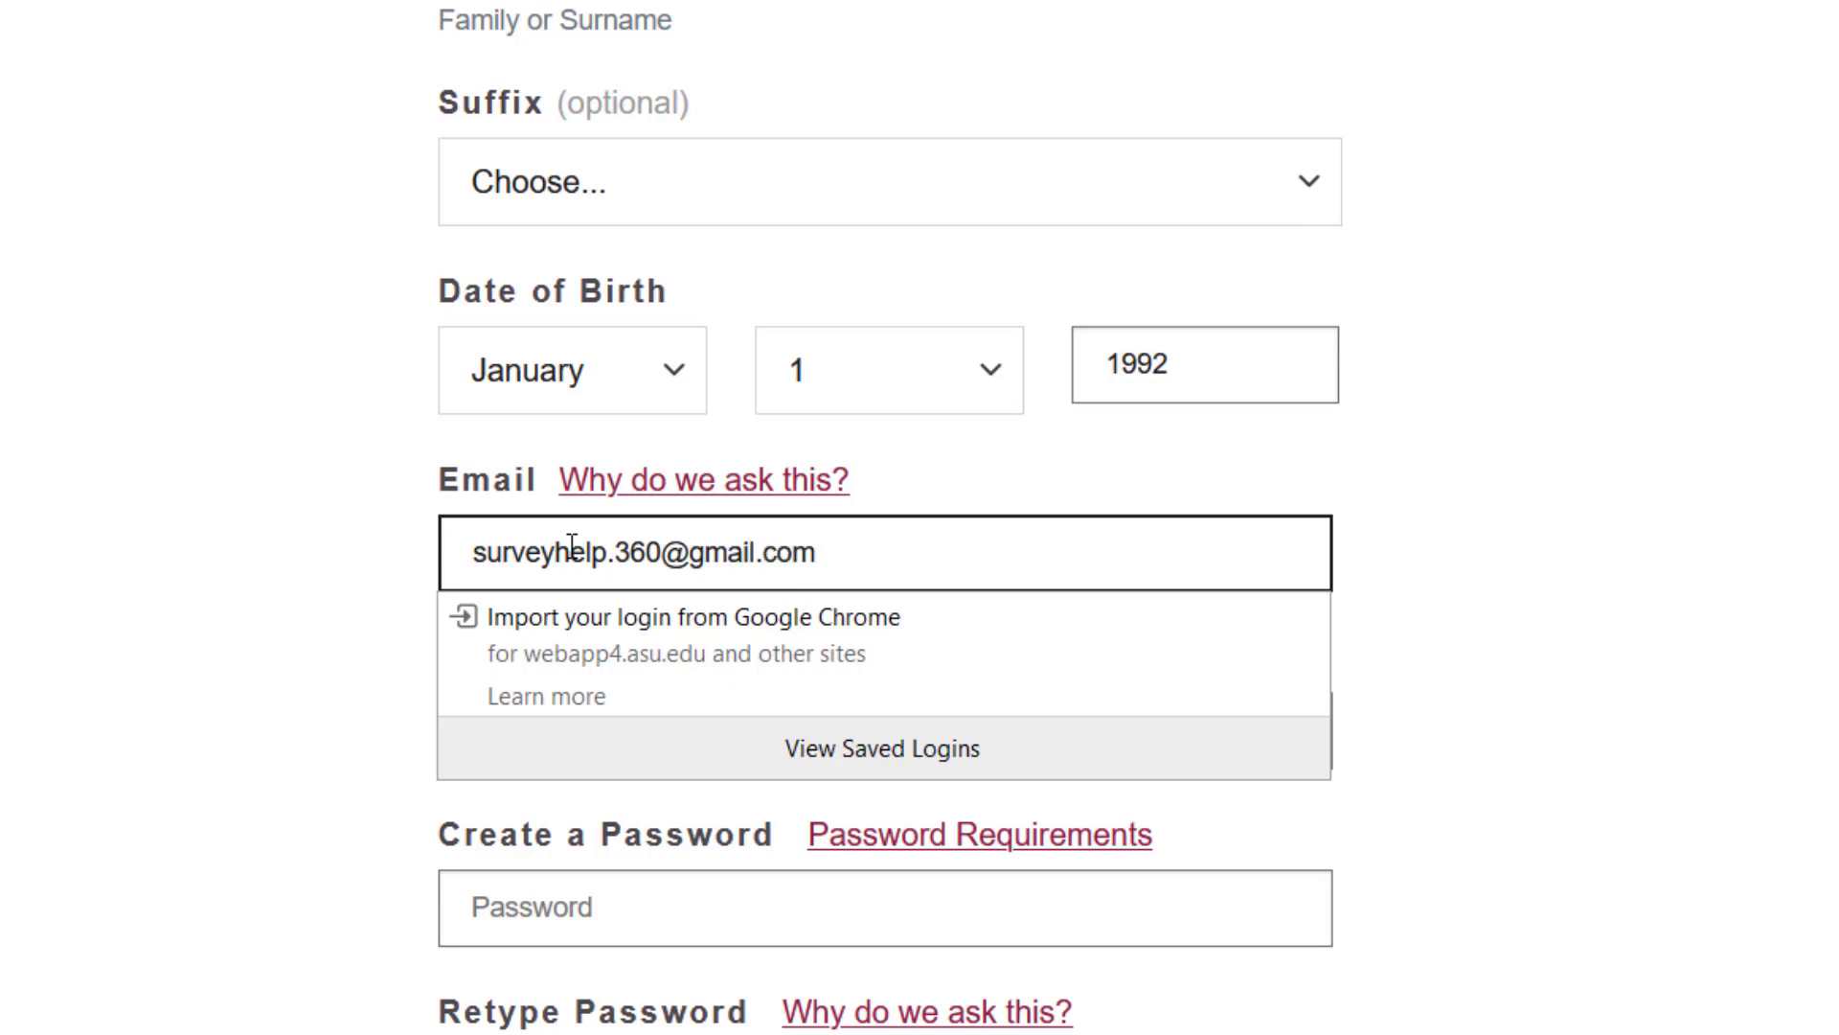
click(132, 543)
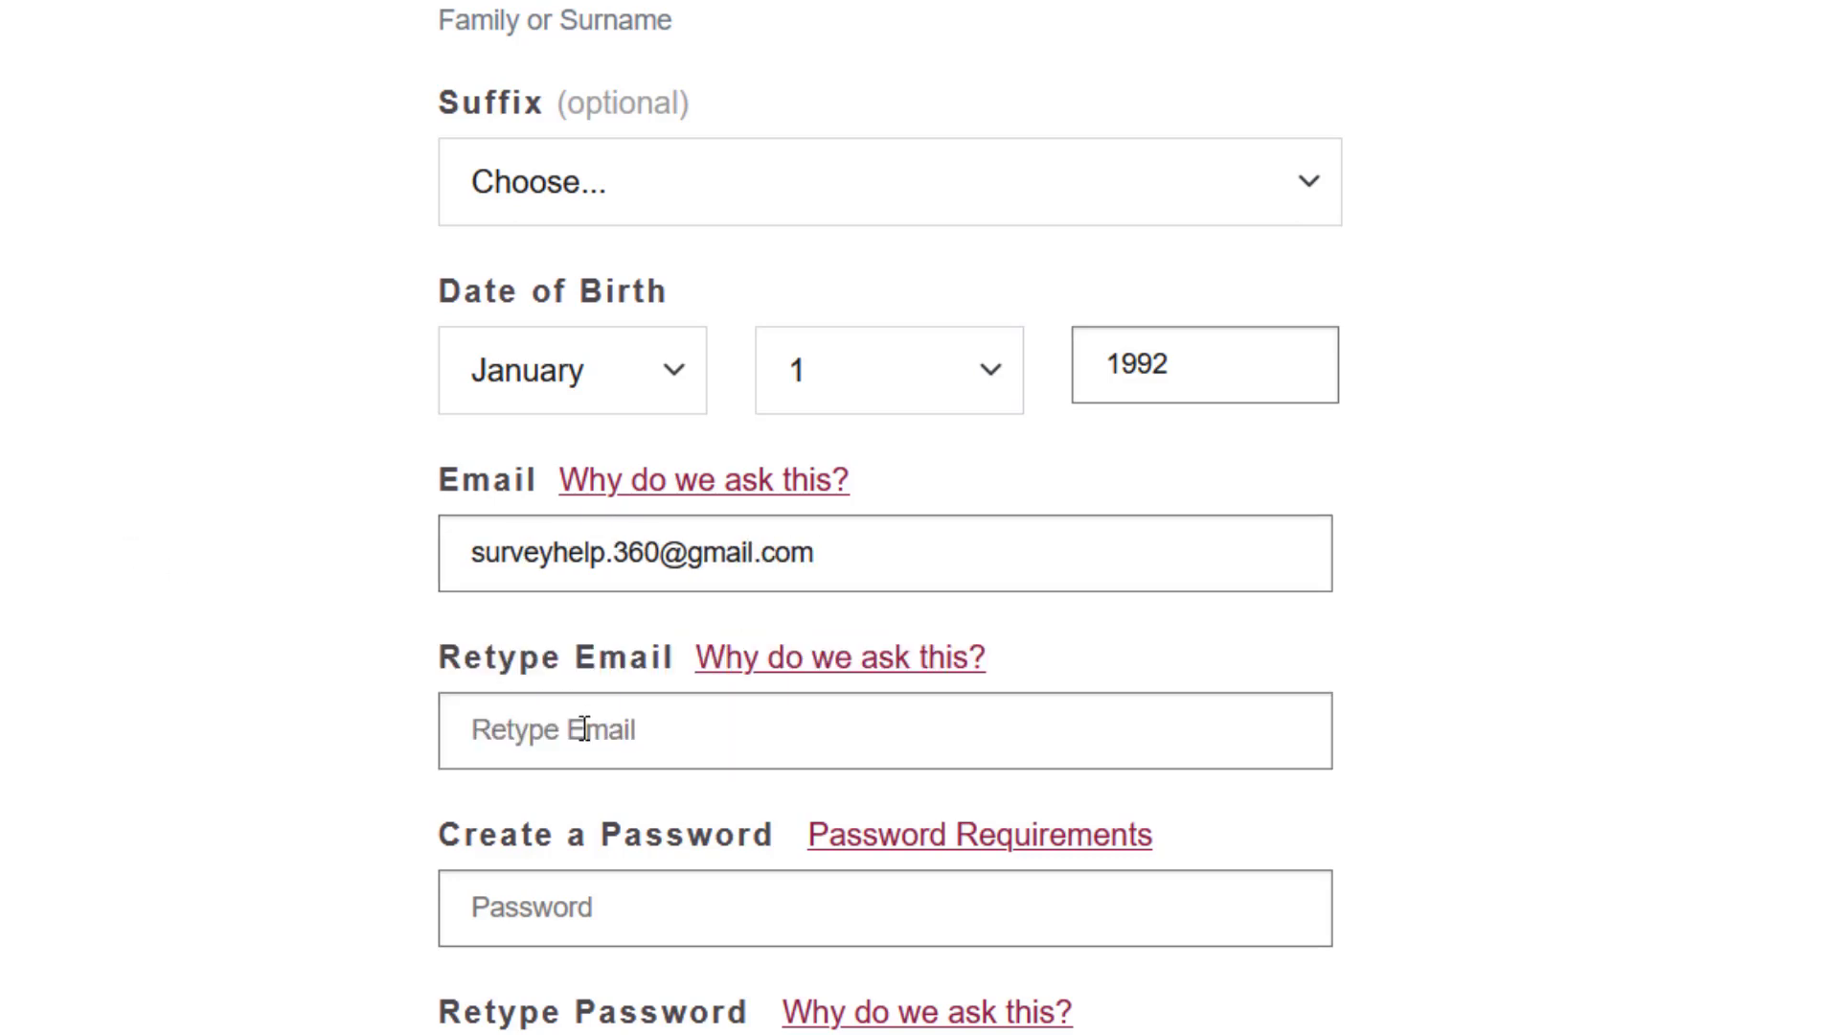
scroll(584, 729, down, 1)
click(567, 588)
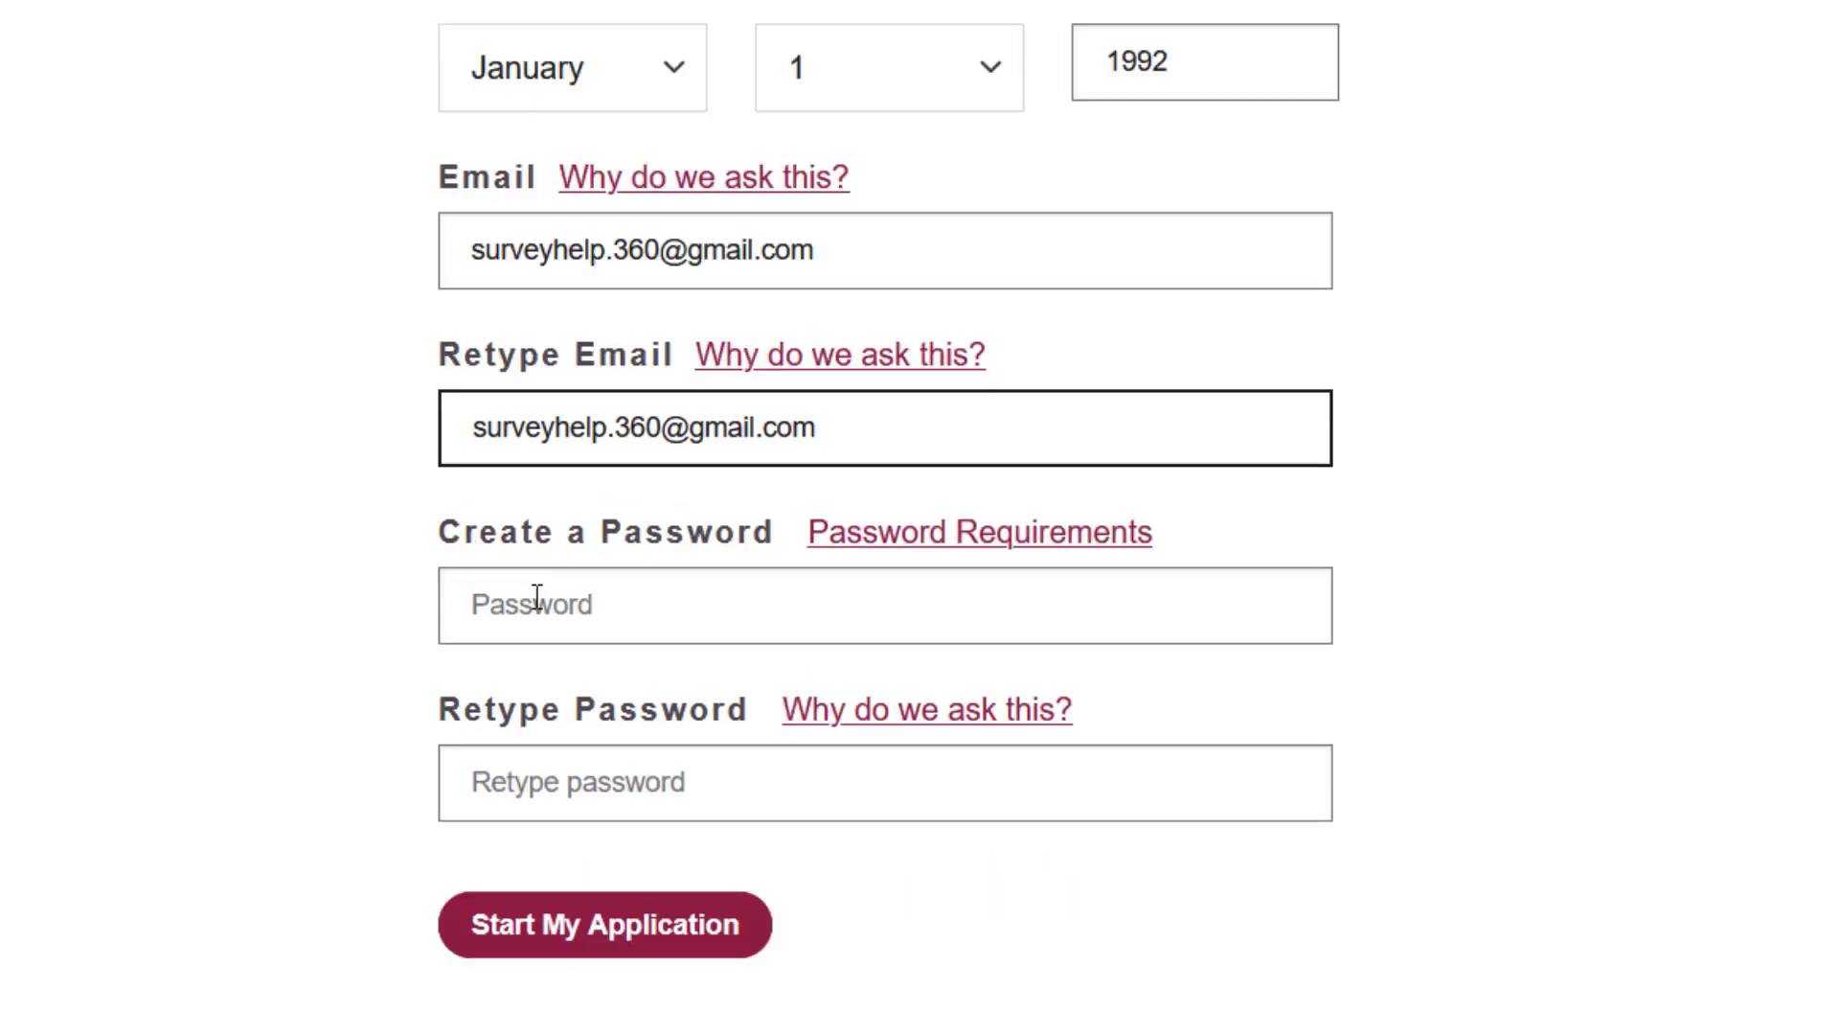
- Finish retyping the e-mail and review the upper-case, number and special-character password requirements
click(538, 598)
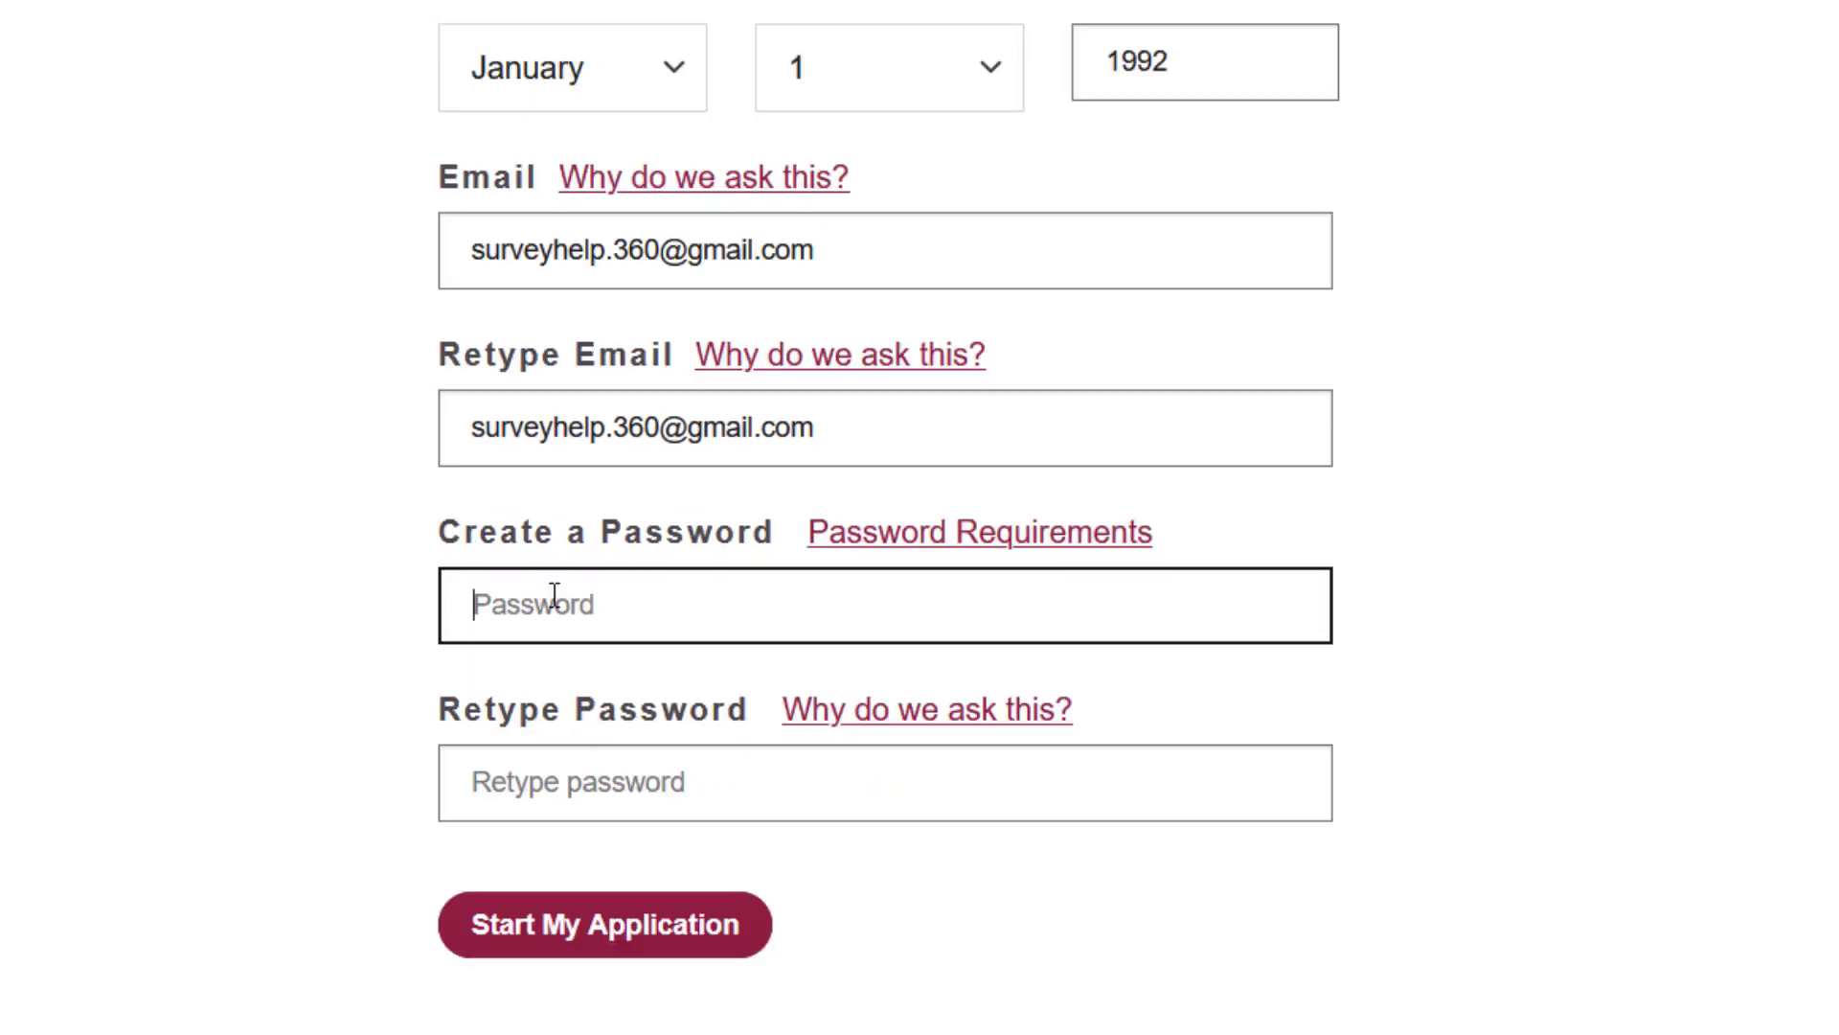
click(996, 542)
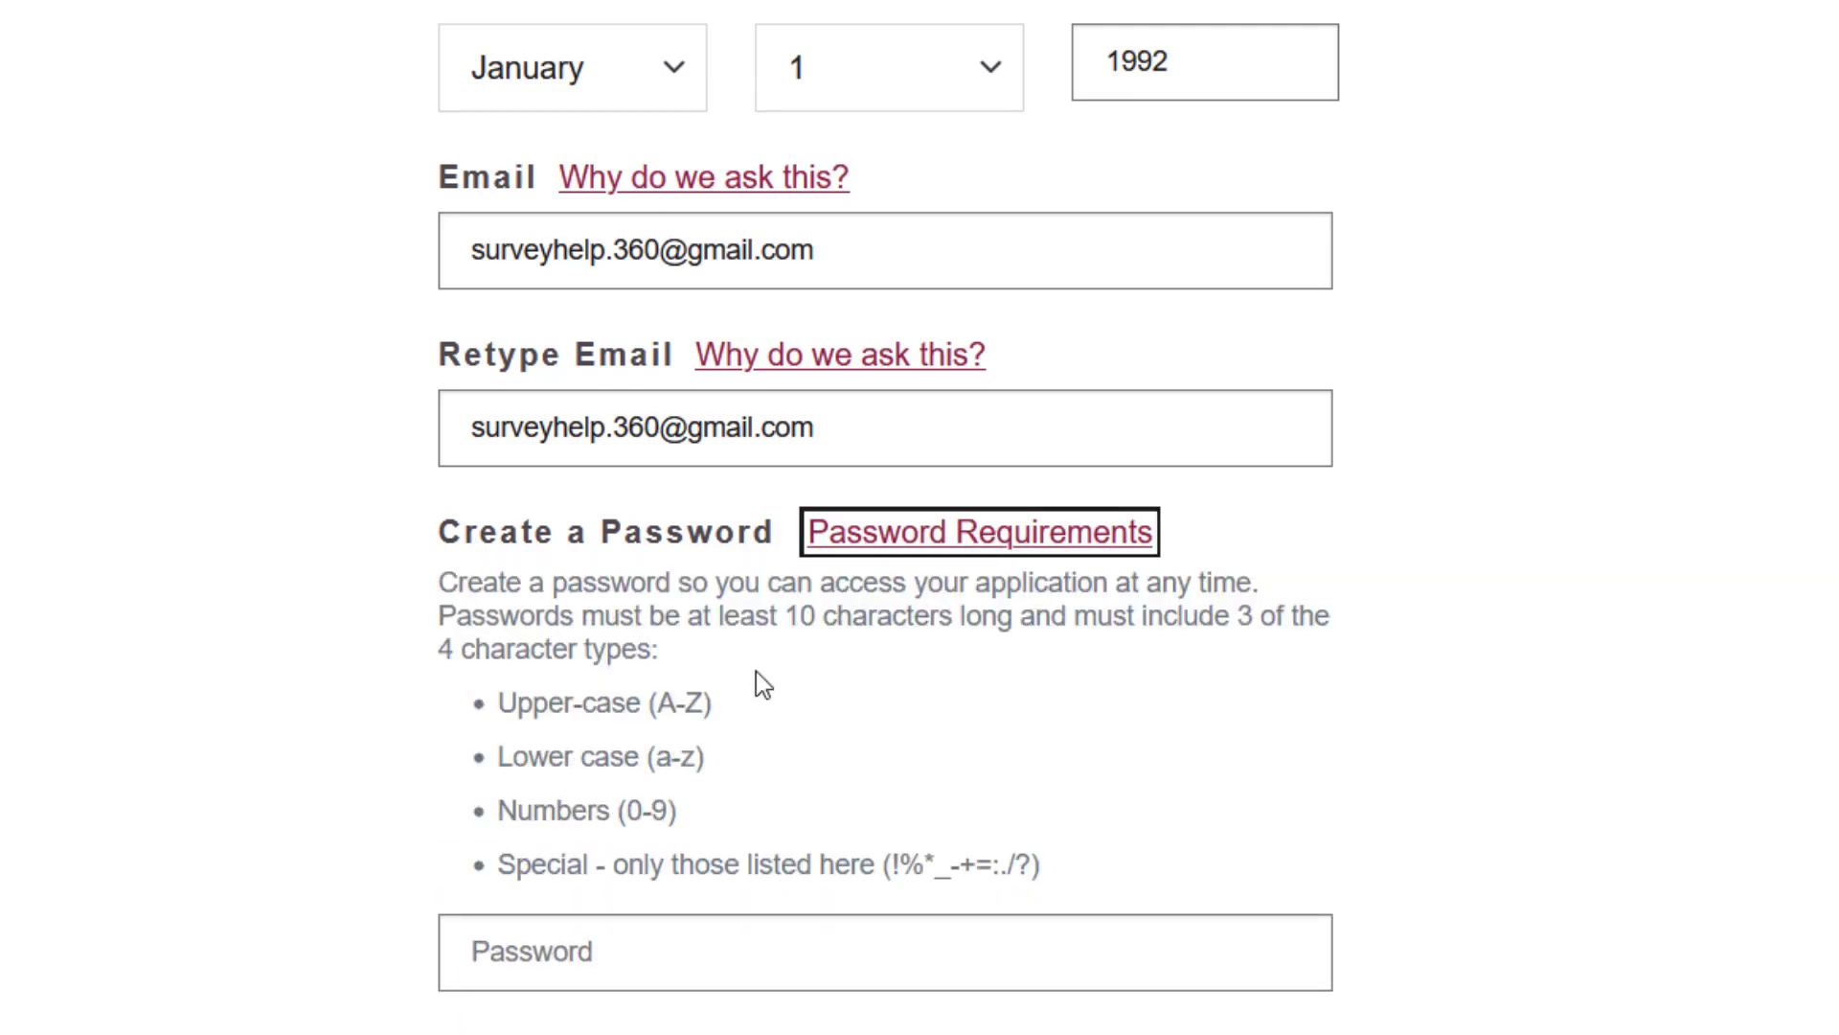
scroll(756, 675, down, 3)
drag(515, 424, 686, 422)
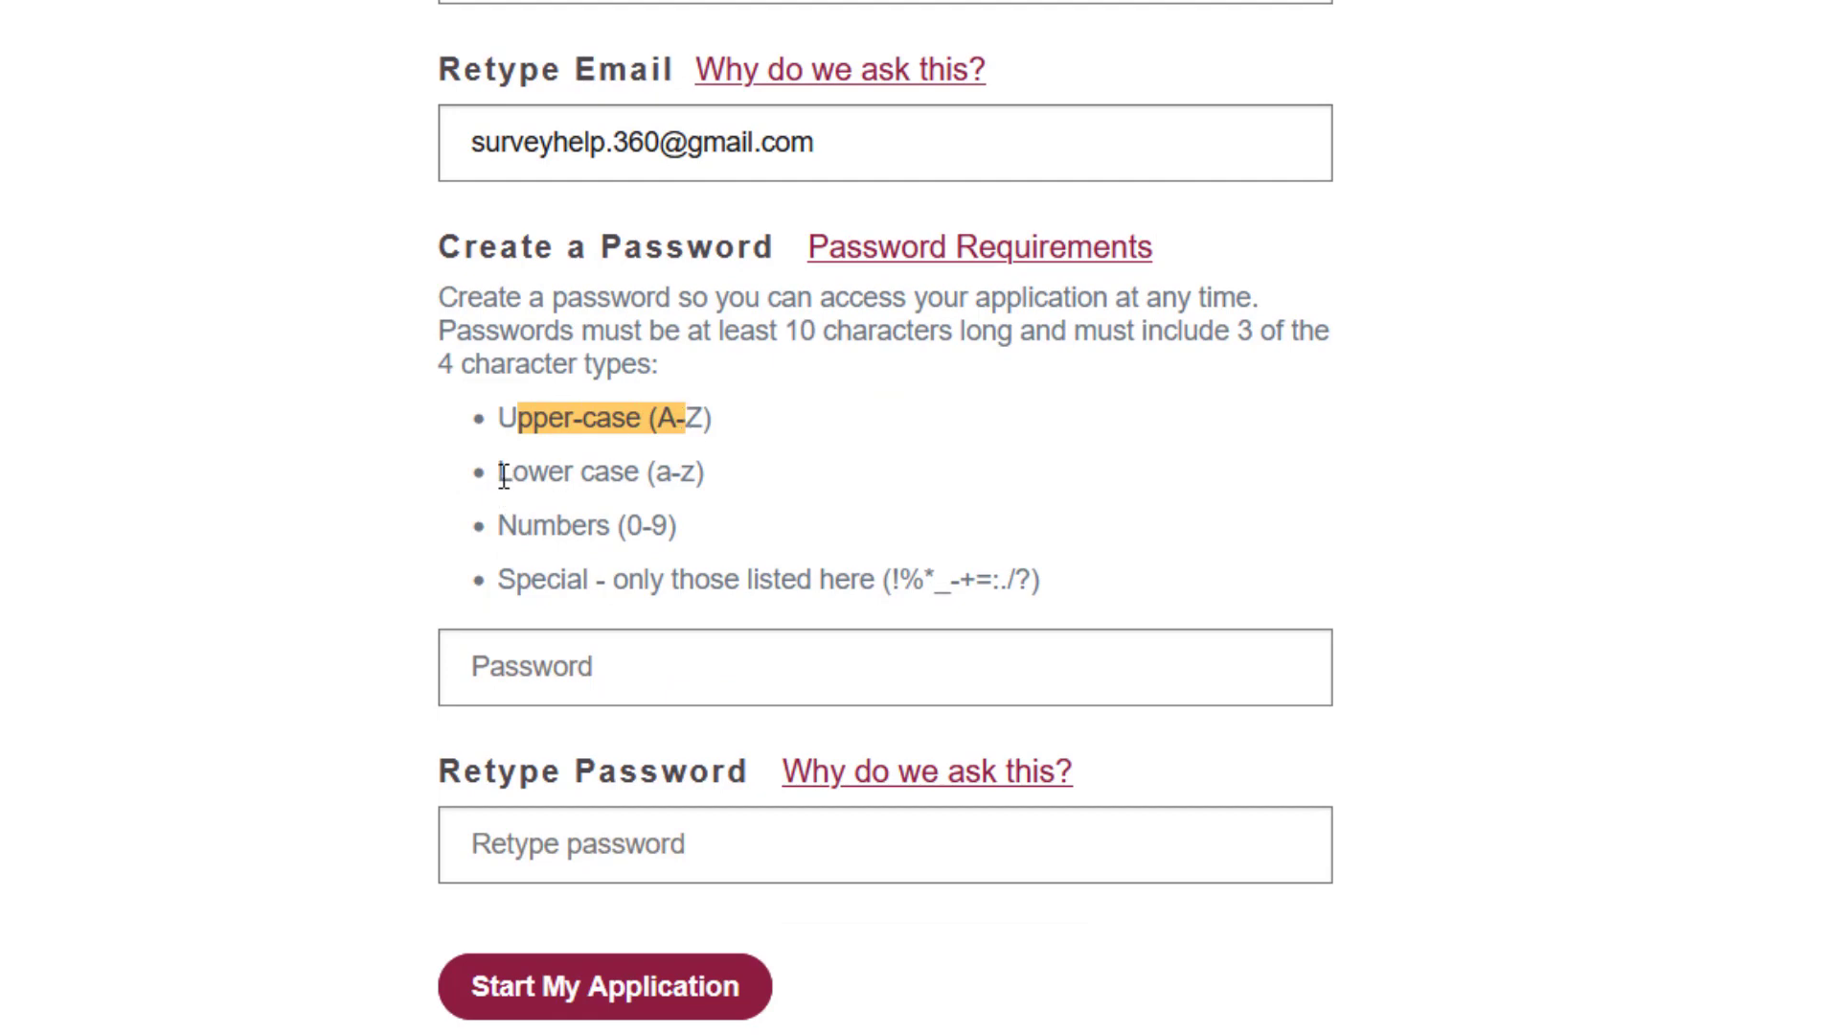
drag(498, 522, 707, 522)
drag(893, 579, 1041, 579)
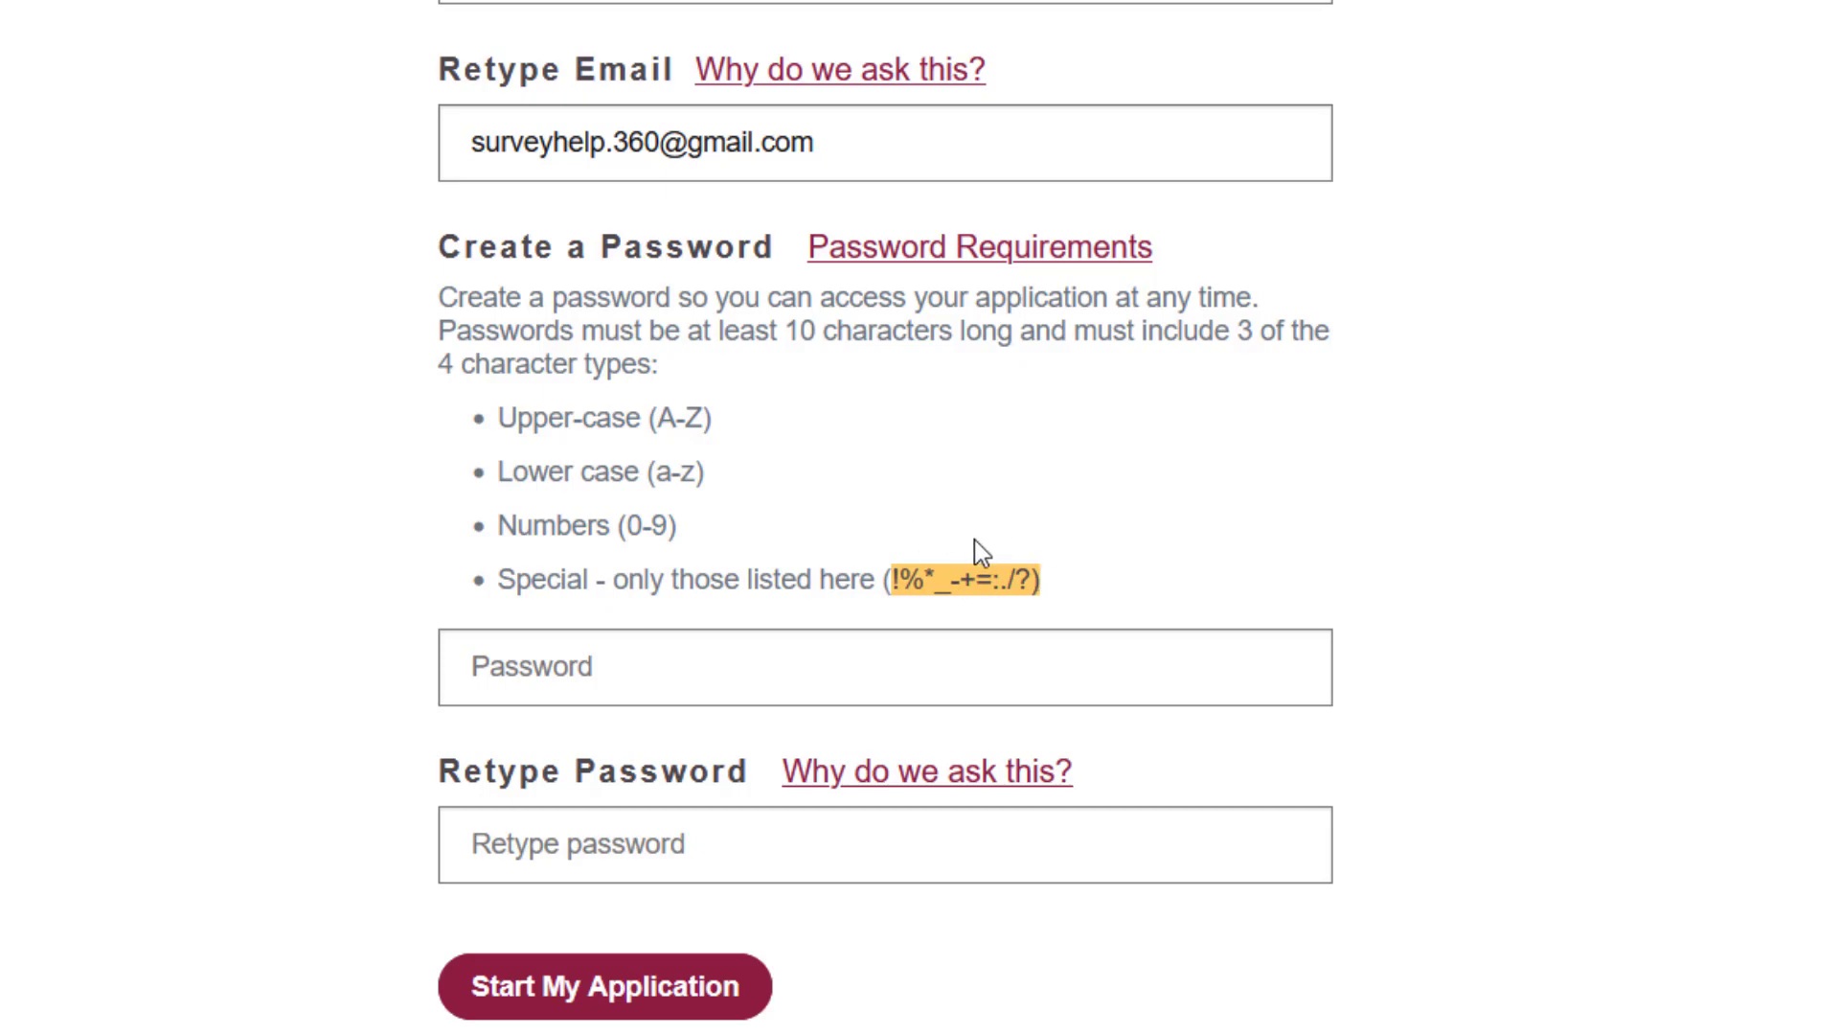
- Enter and confirm the account password, then submit with Start My Application
click(631, 668)
text(••••••)
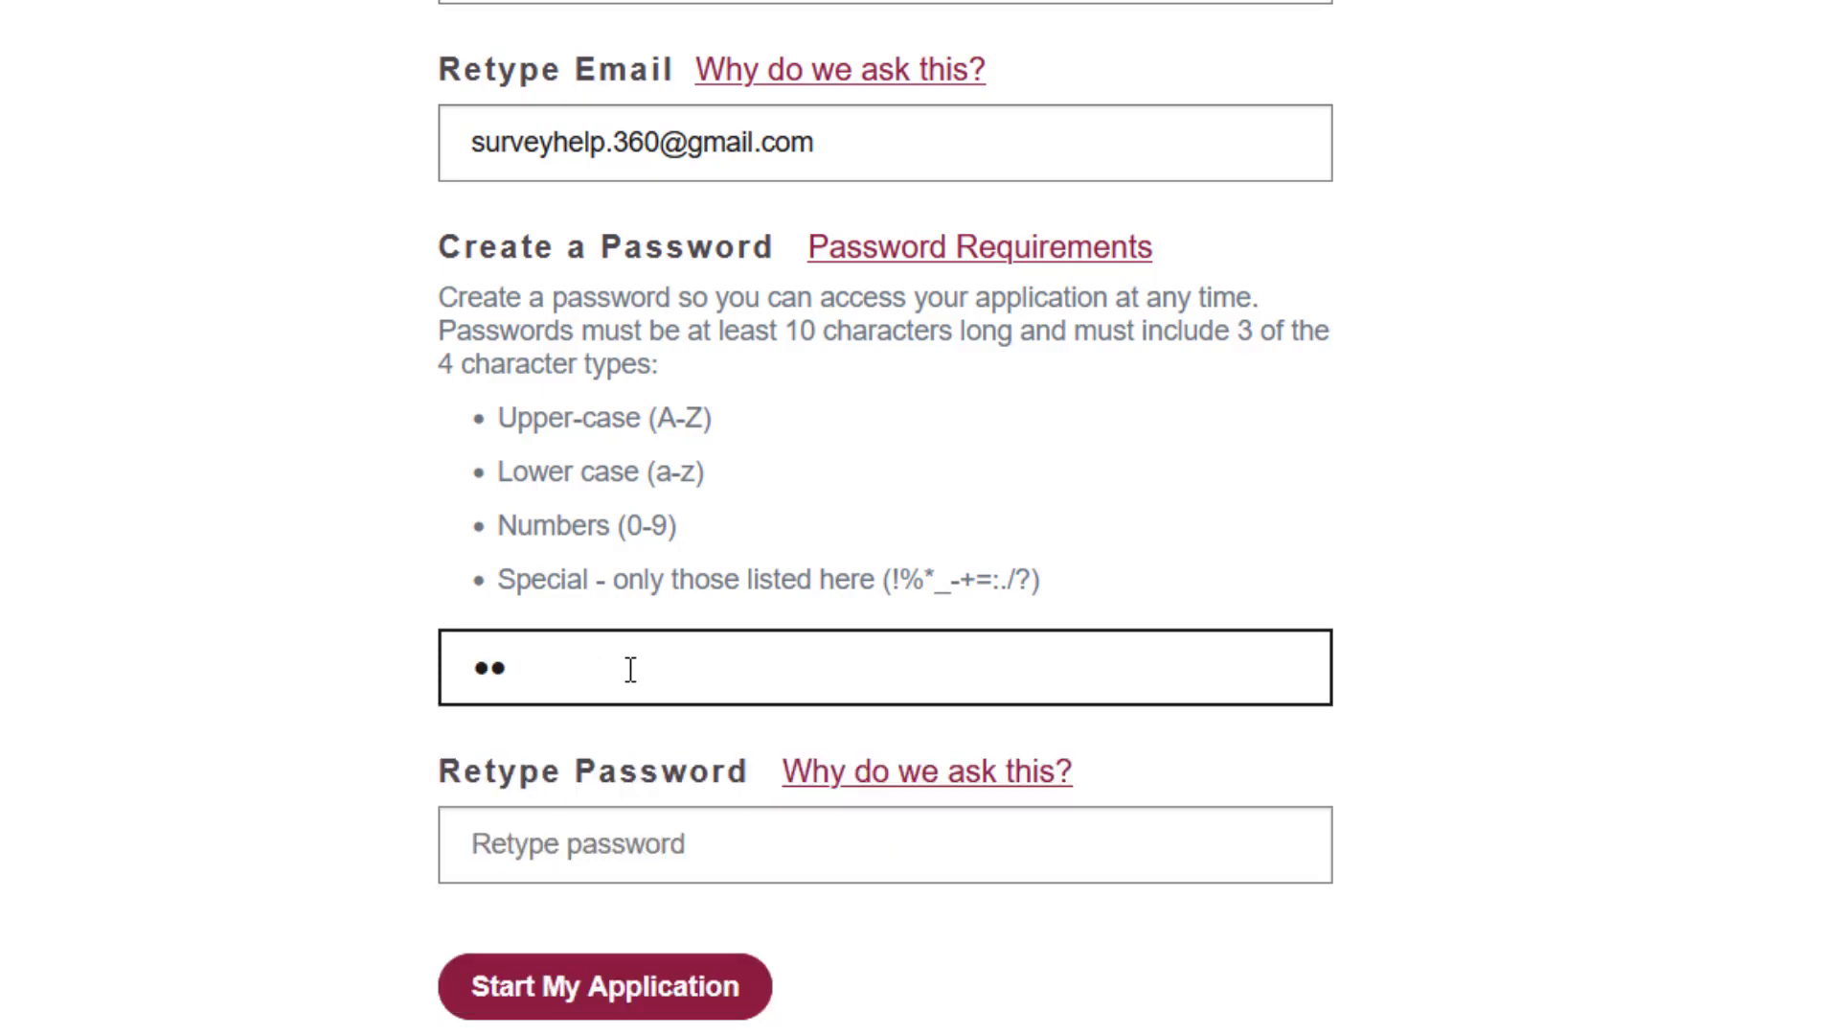
text(•••)
click(565, 860)
text(••••••)
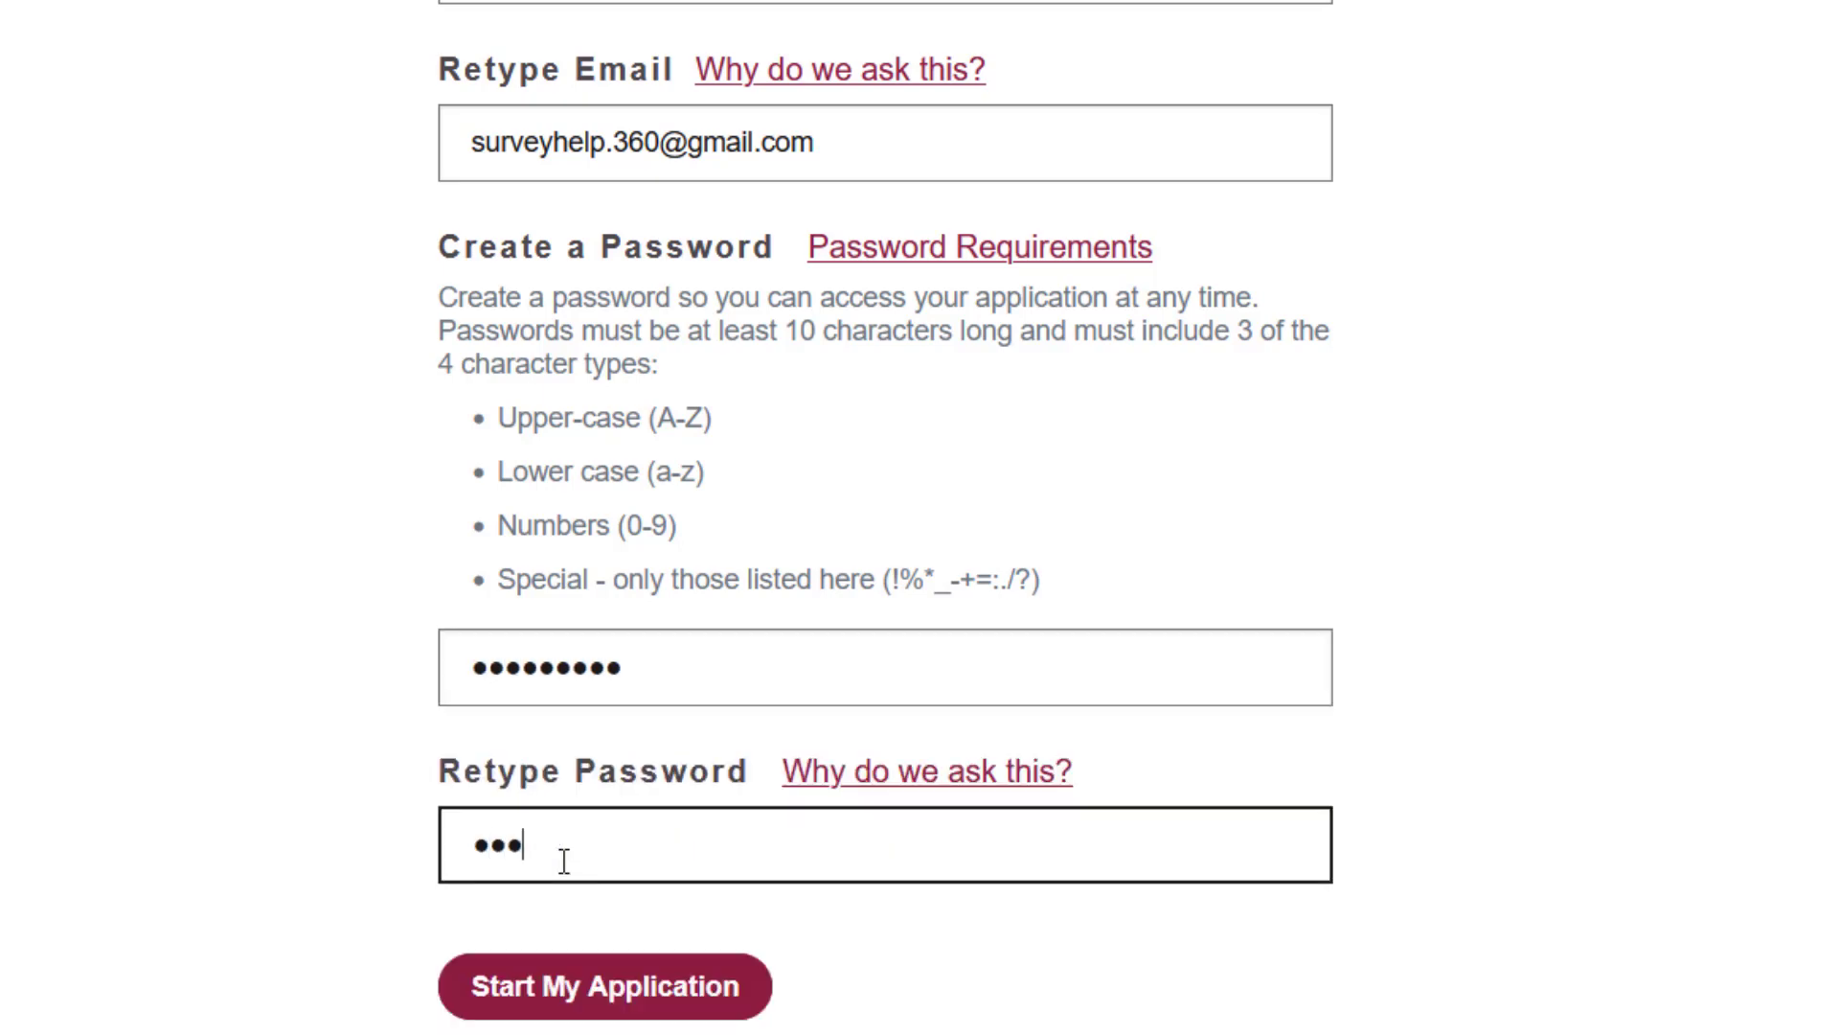
text(••••)
click(567, 986)
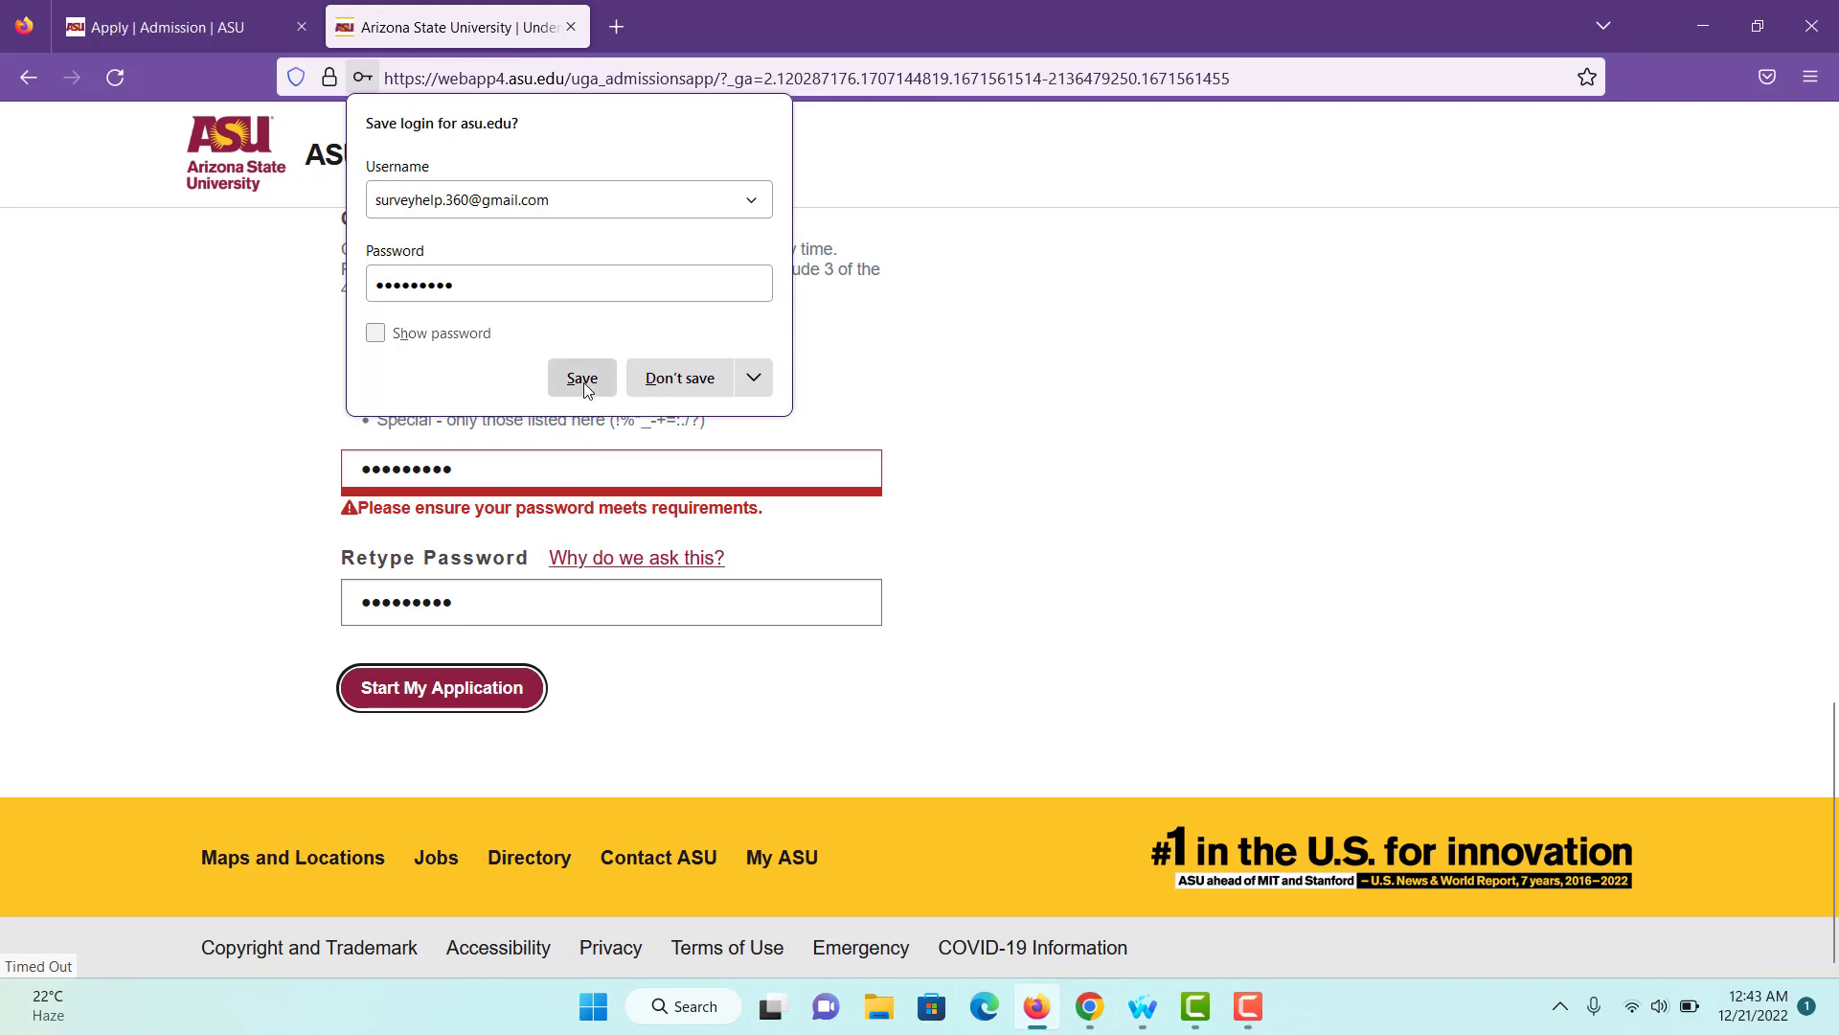
- Save the asu.edu login in Firefox and scroll to the Former Name section
click(583, 382)
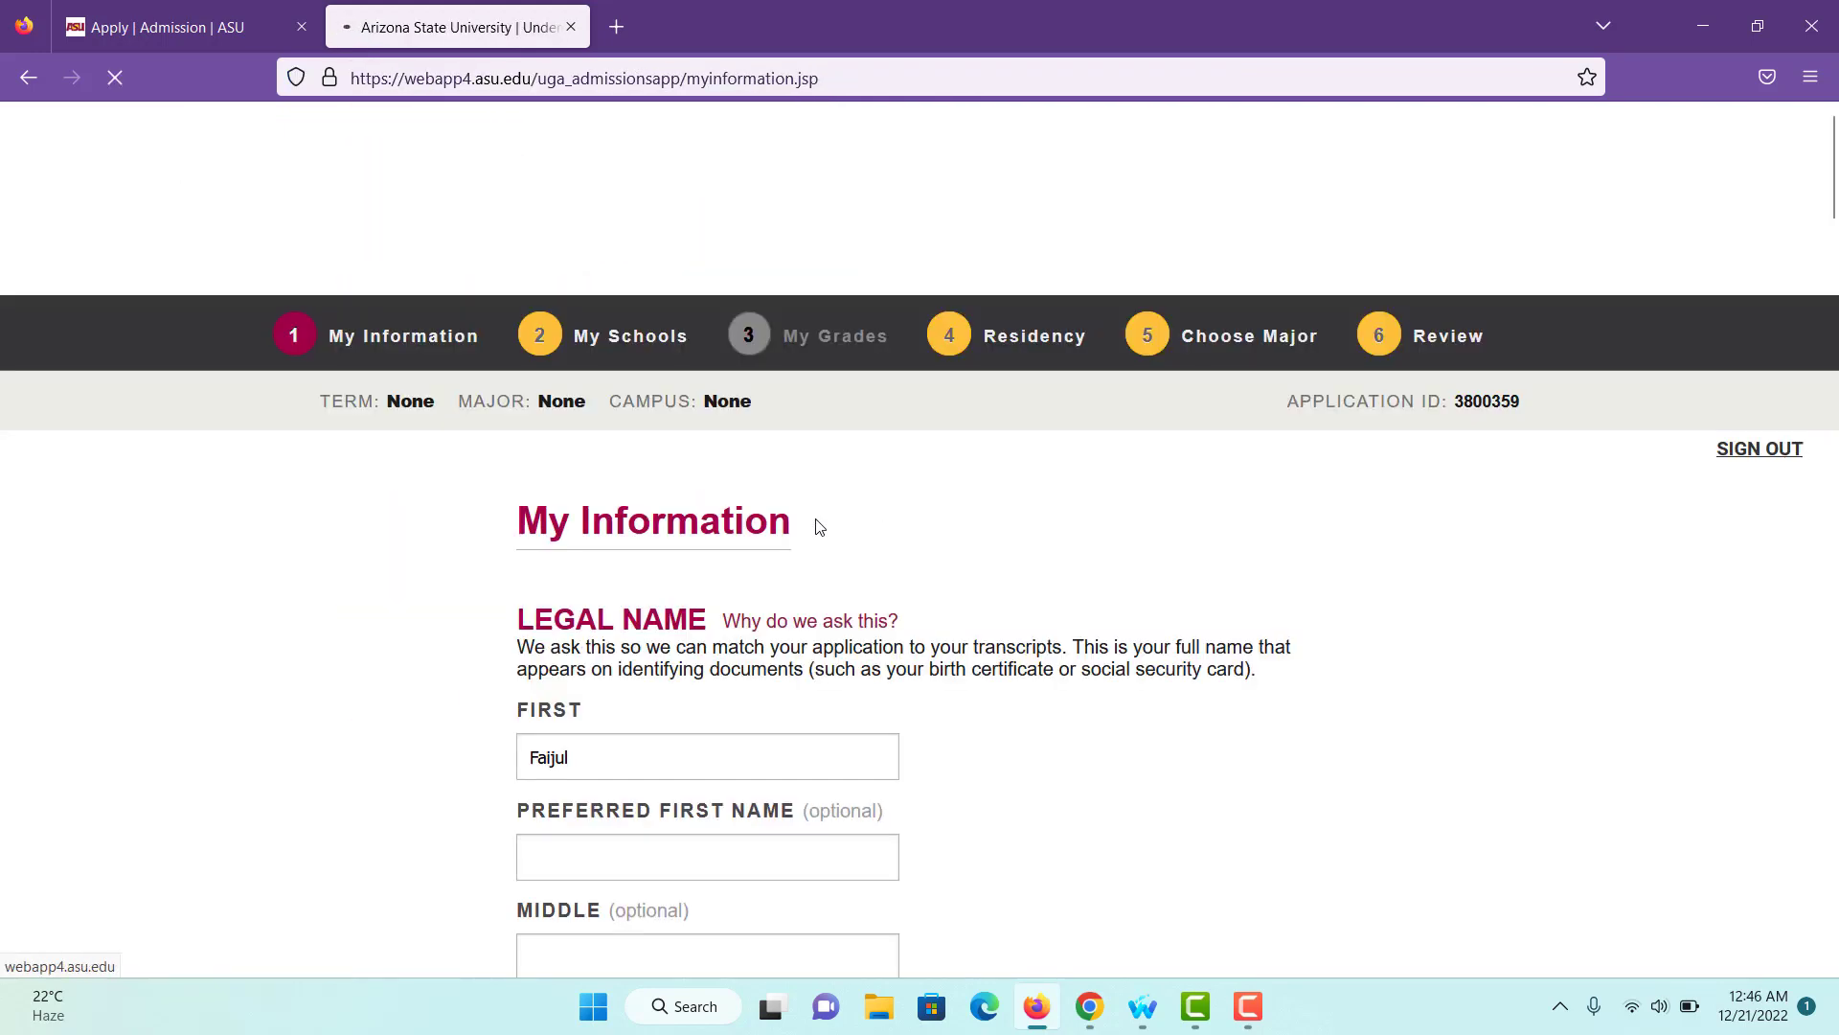
scroll(819, 526, down, 4)
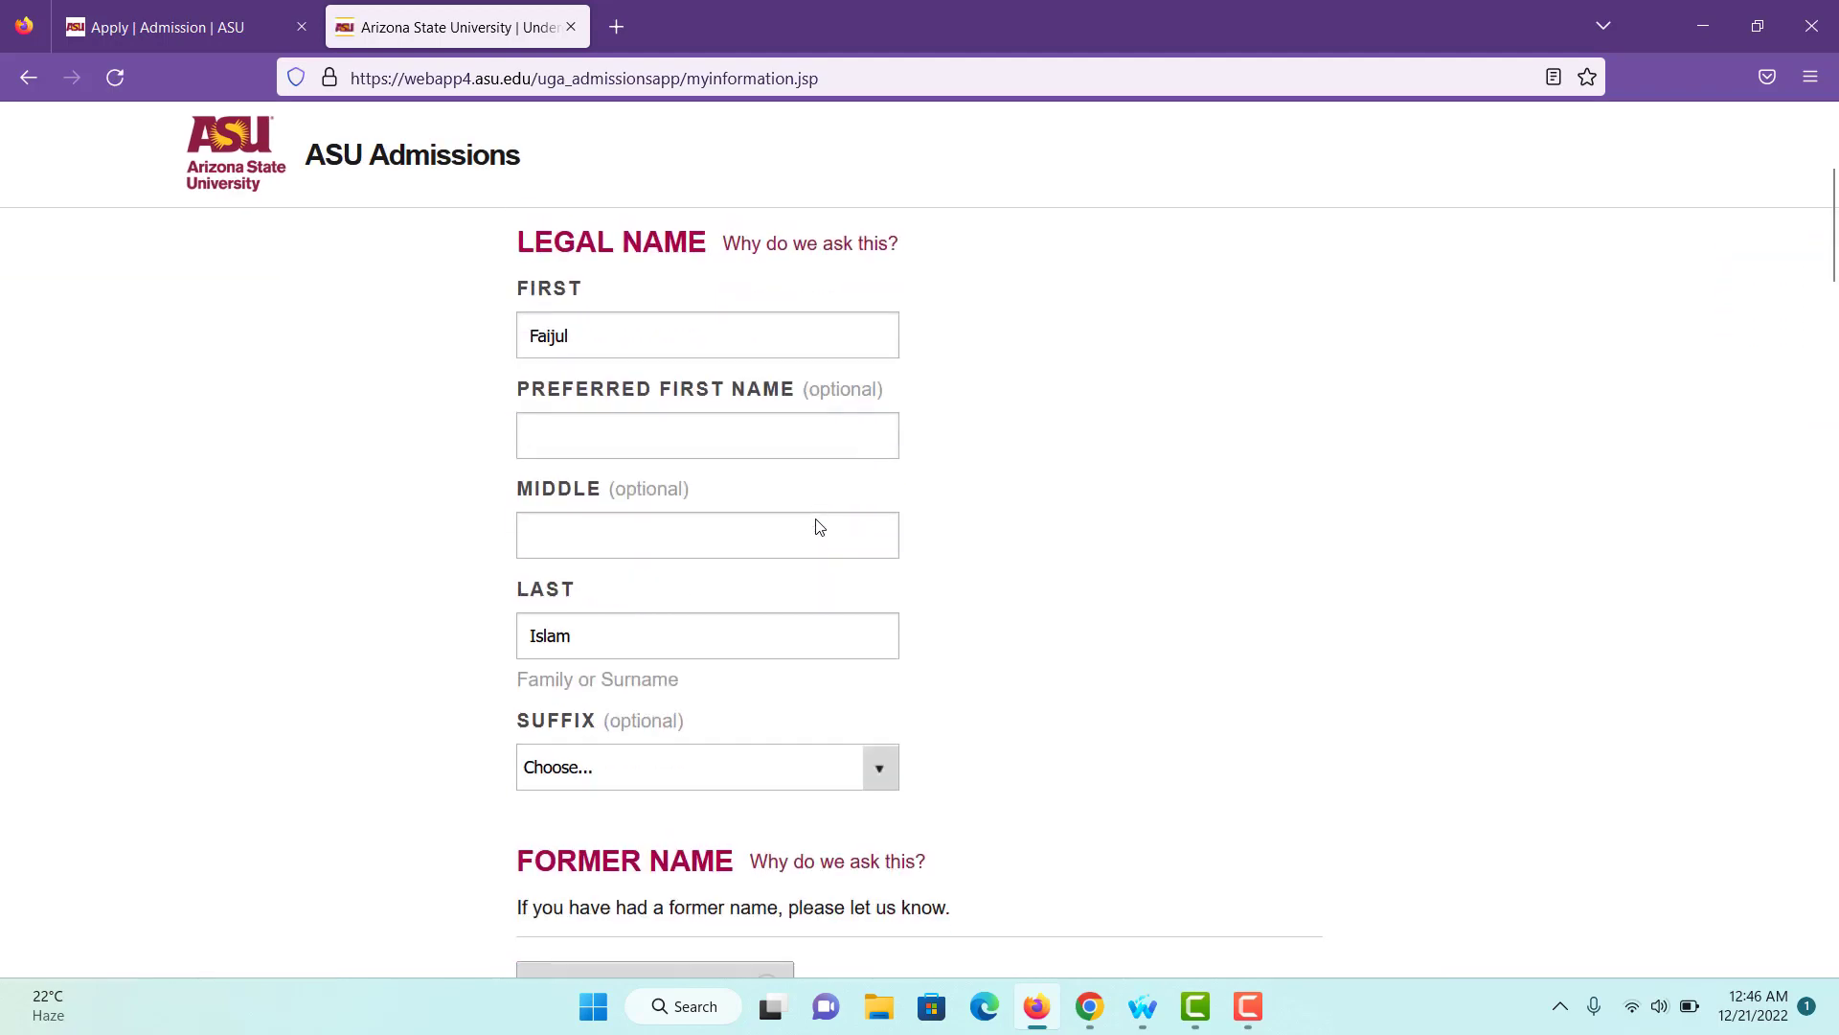
scroll(690, 481, down, 3)
scroll(692, 476, down, 2)
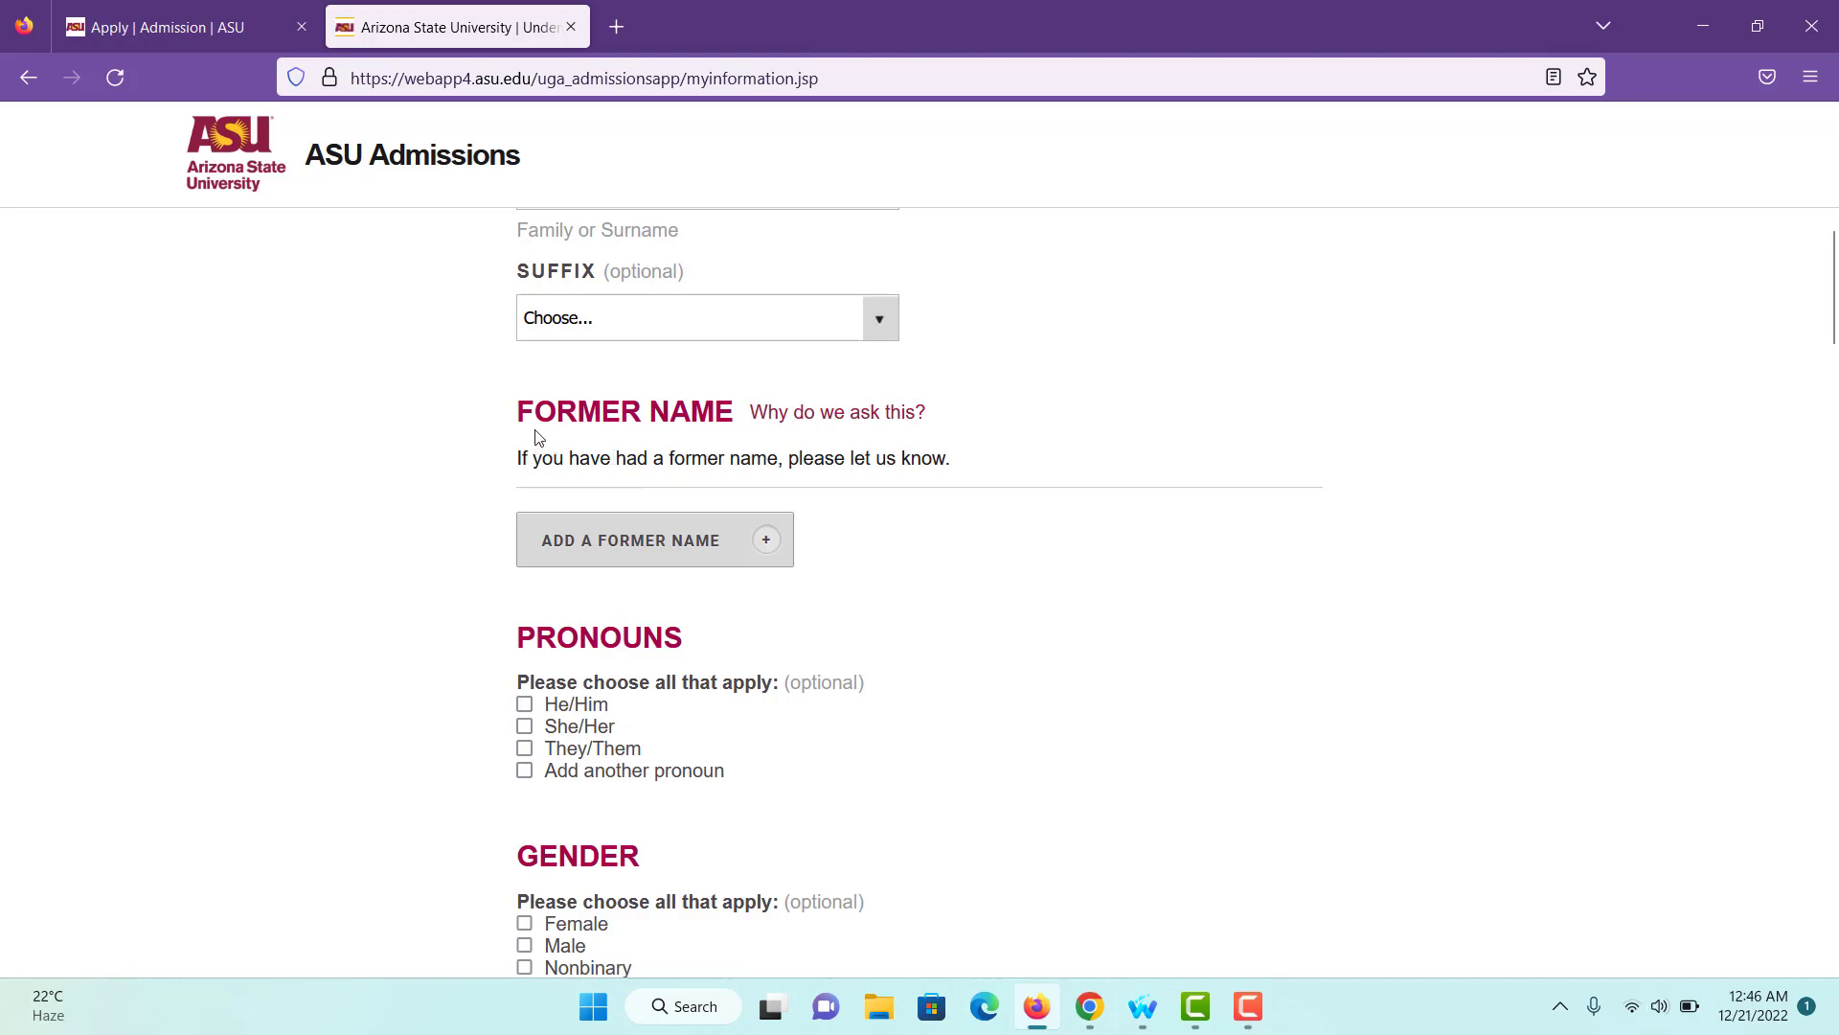
- Cancel adding a former name and check He/Him under Pronouns
drag(518, 413, 715, 412)
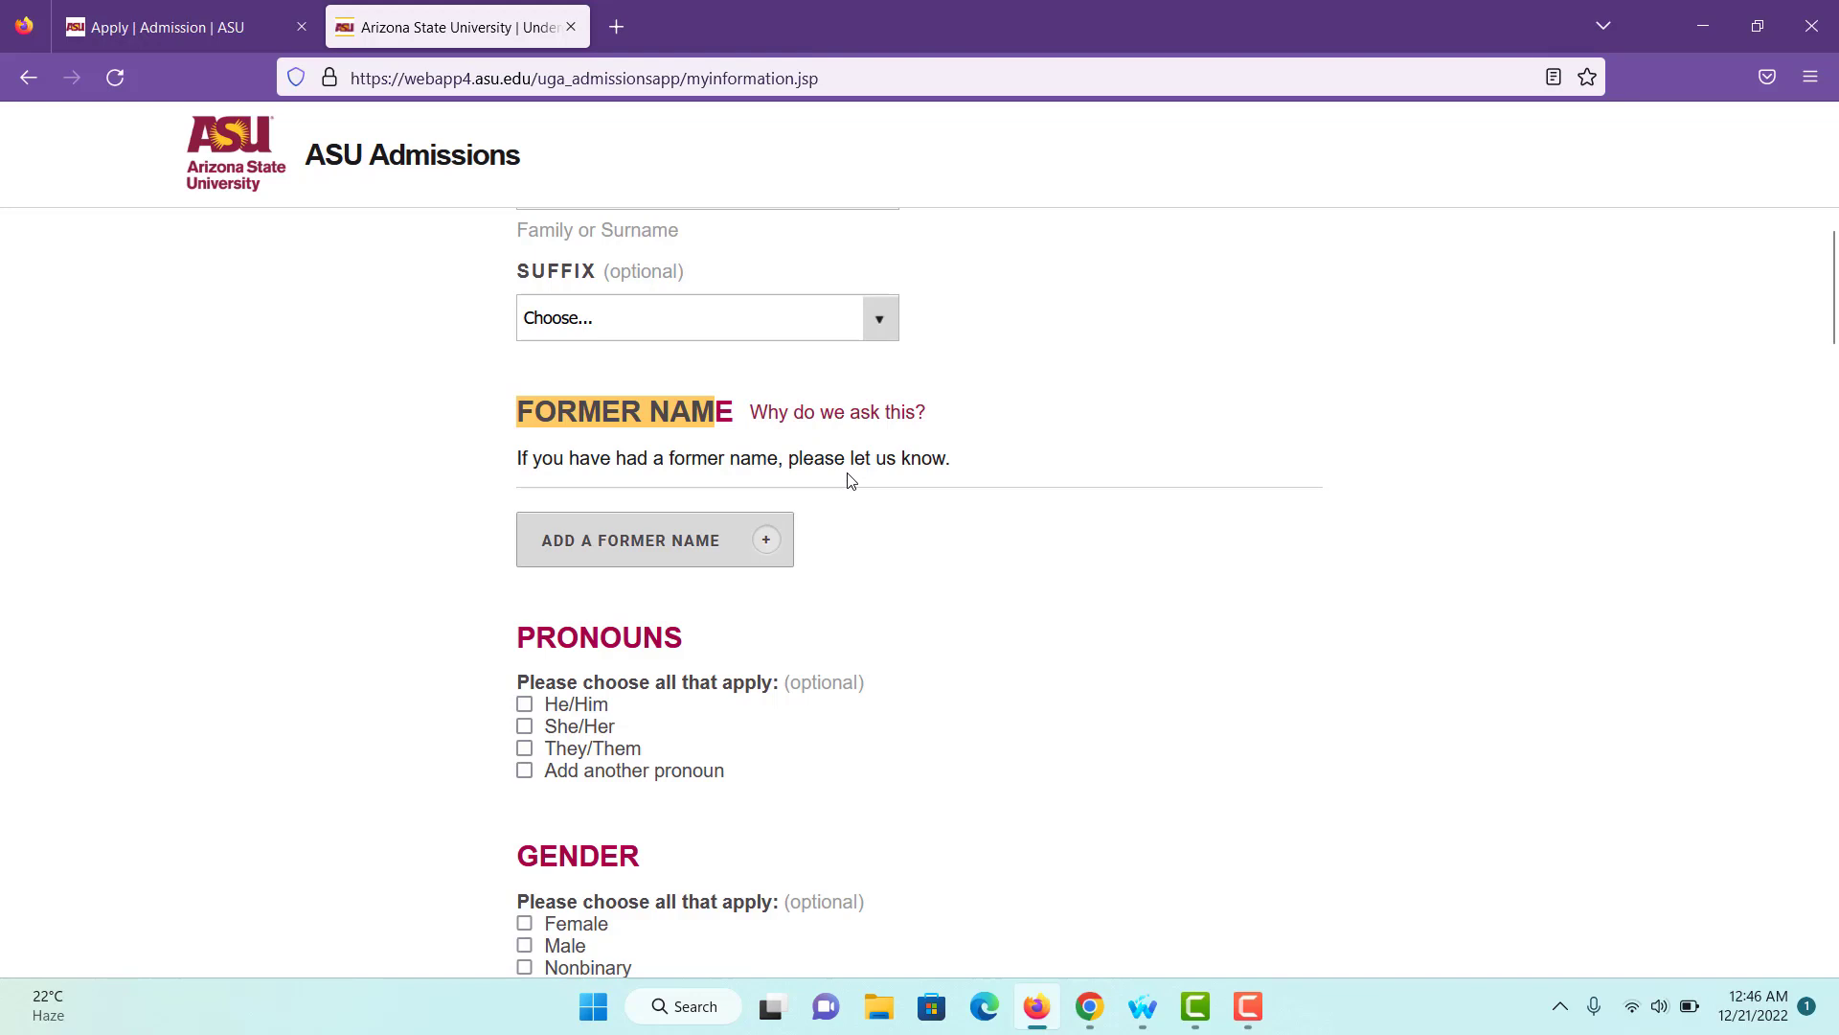
click(774, 539)
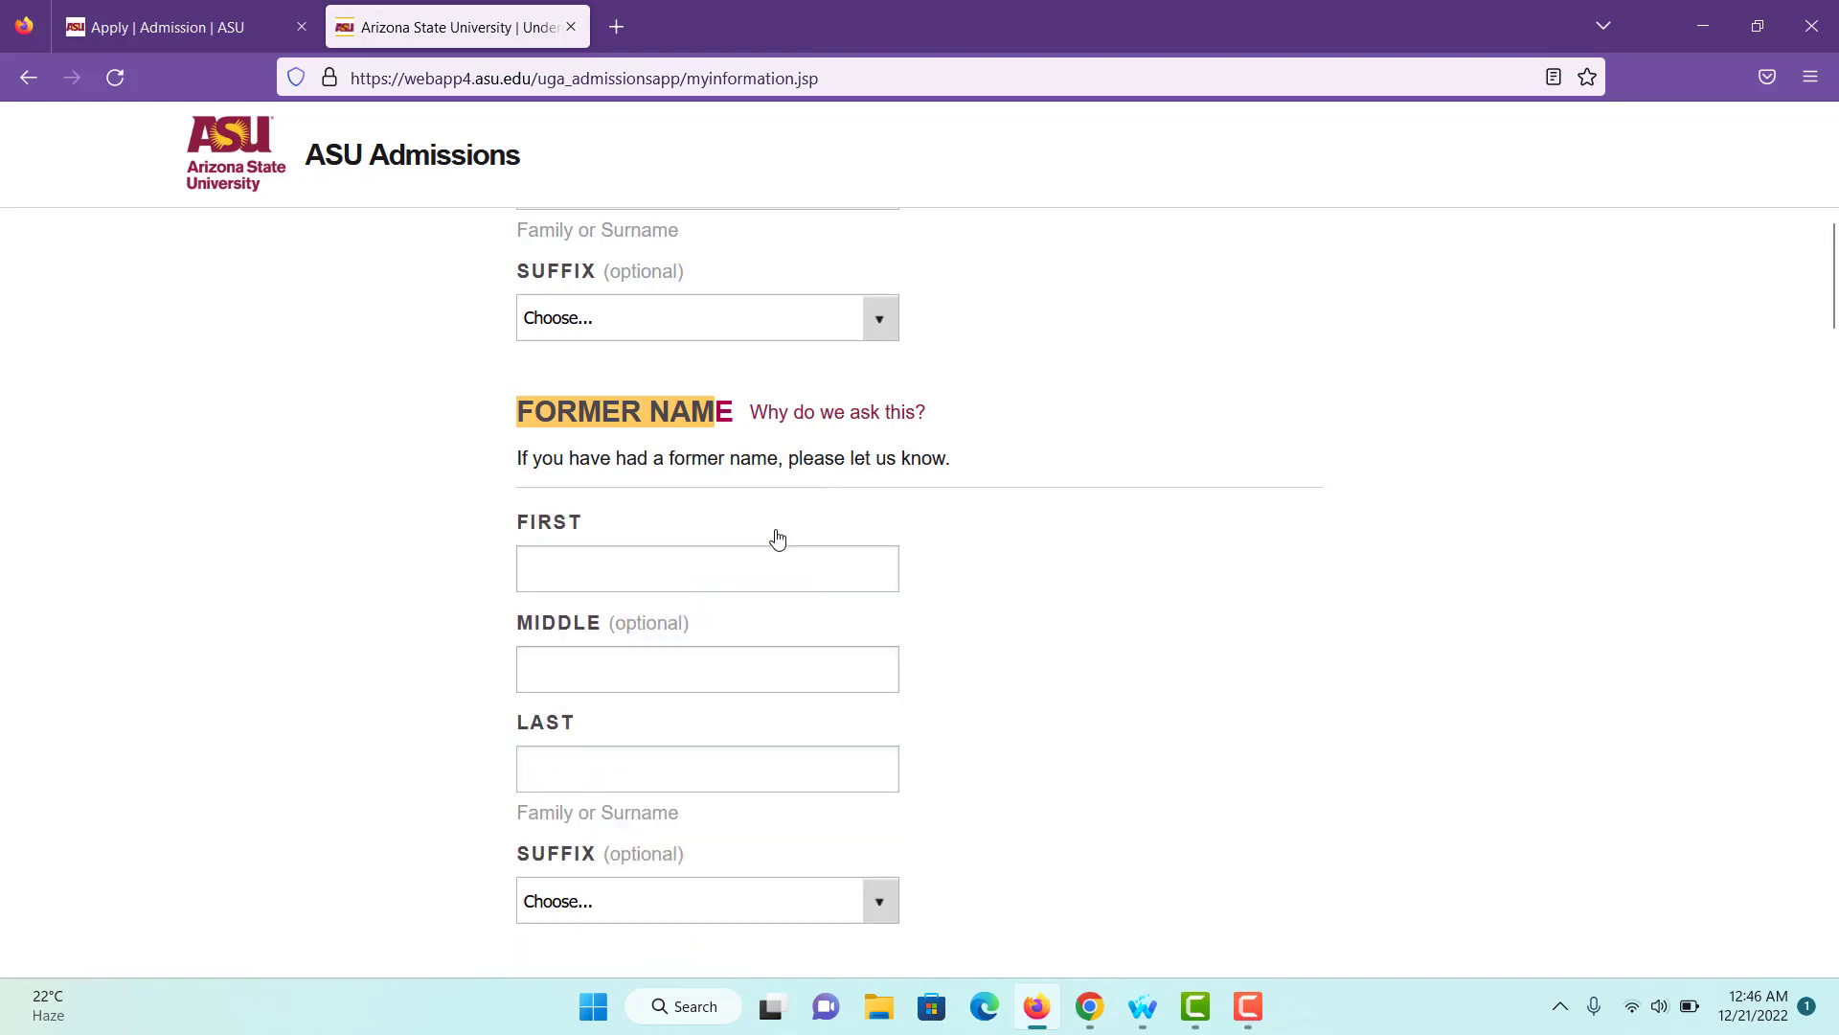
scroll(661, 509, down, 5)
scroll(661, 509, down, 2)
click(676, 407)
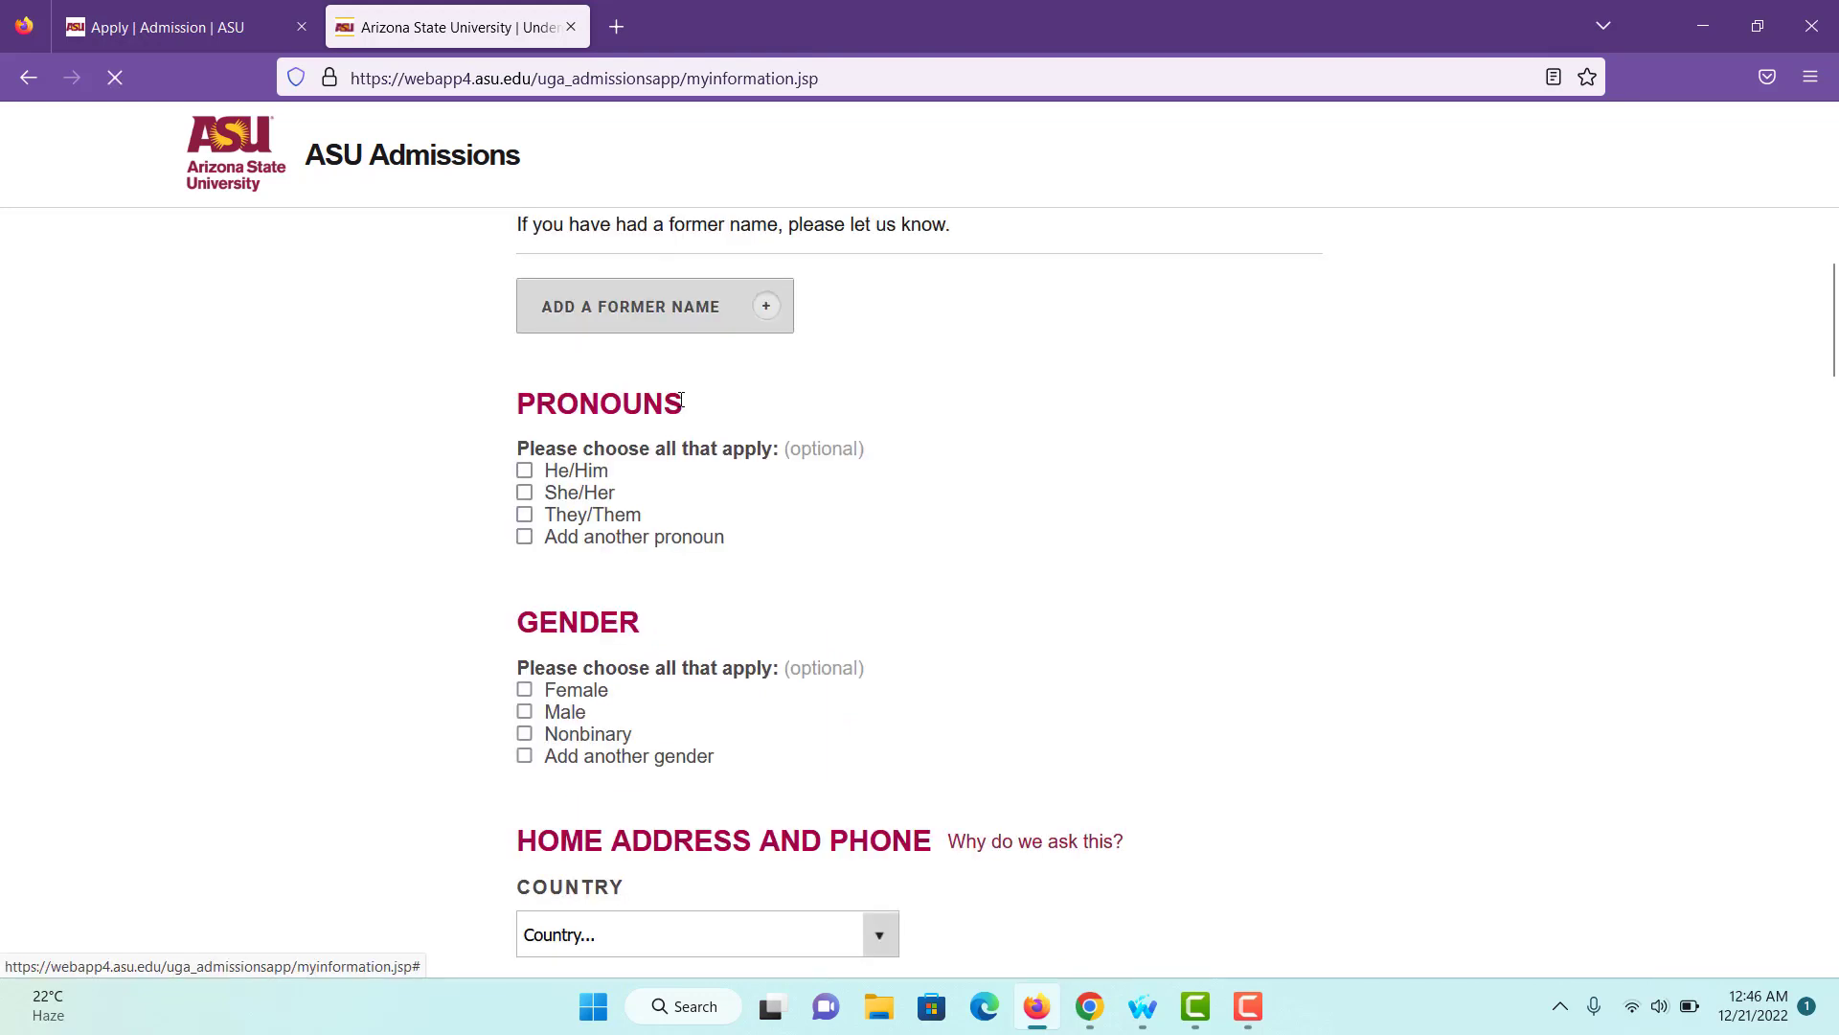
click(525, 471)
- Check Male under Gender and choose United States as the home Country
scroll(607, 652, down, 2)
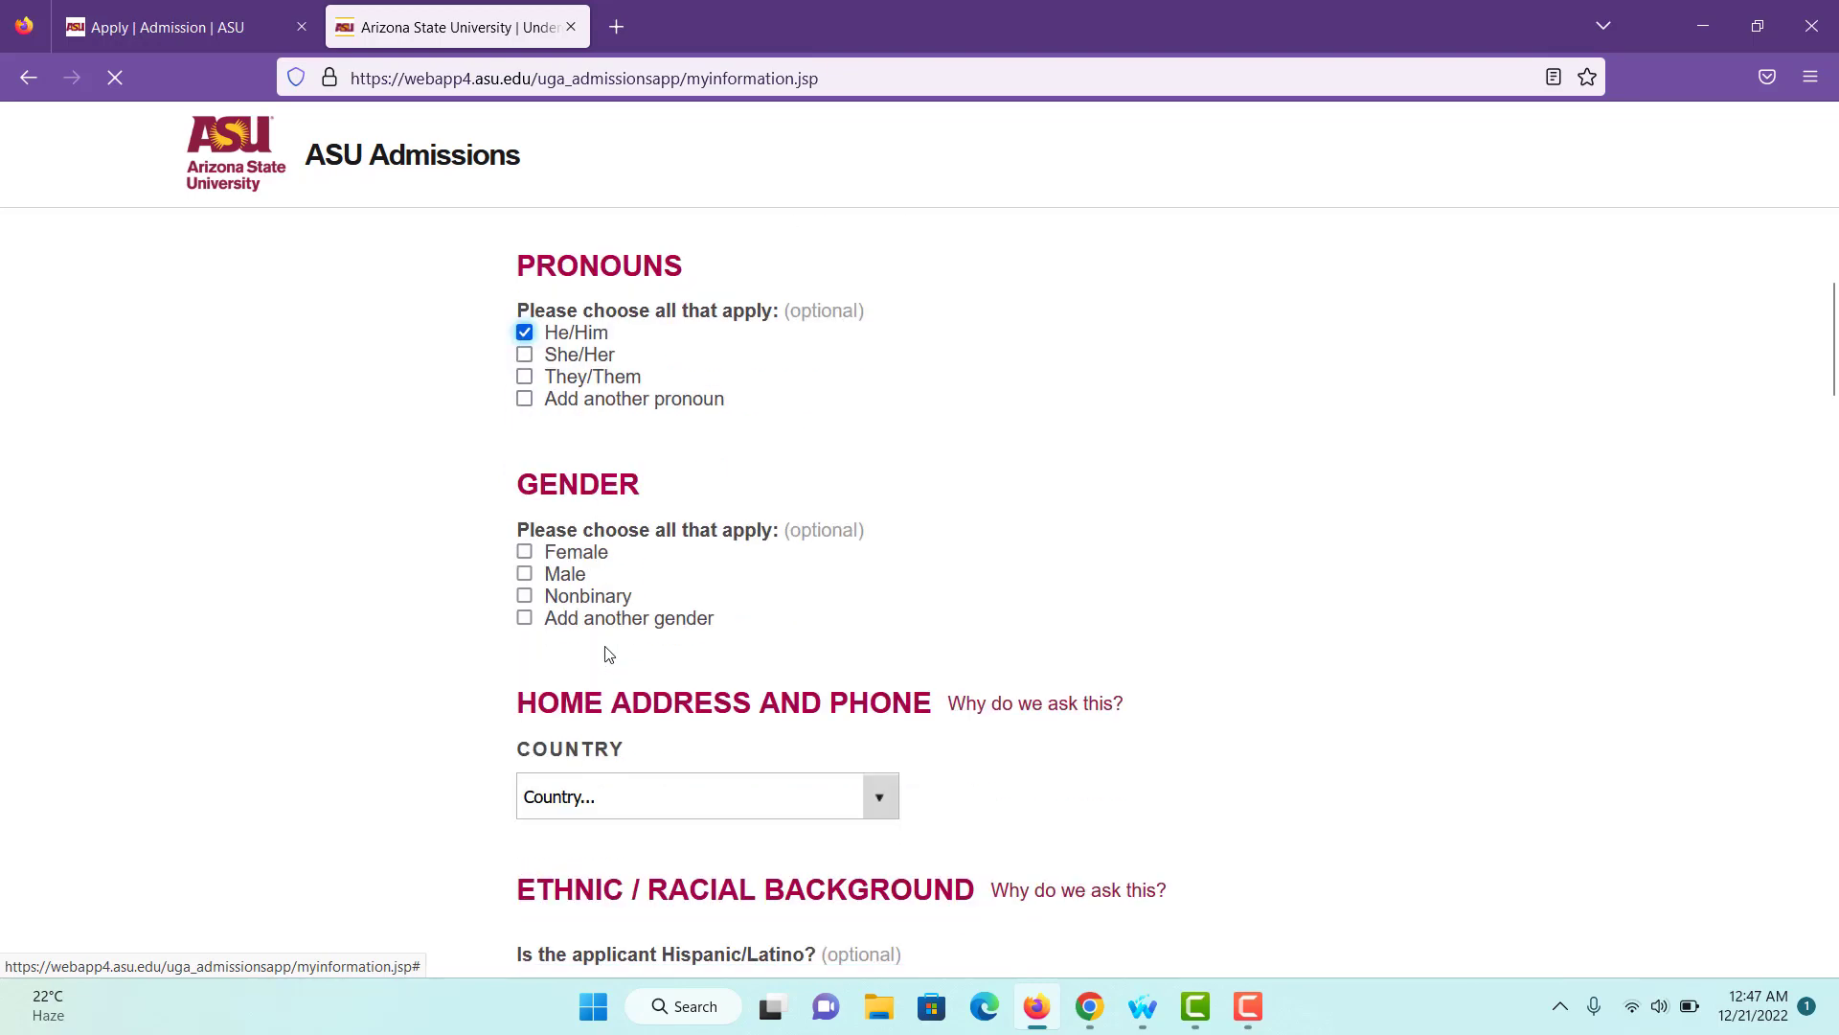
click(525, 574)
scroll(601, 669, down, 2)
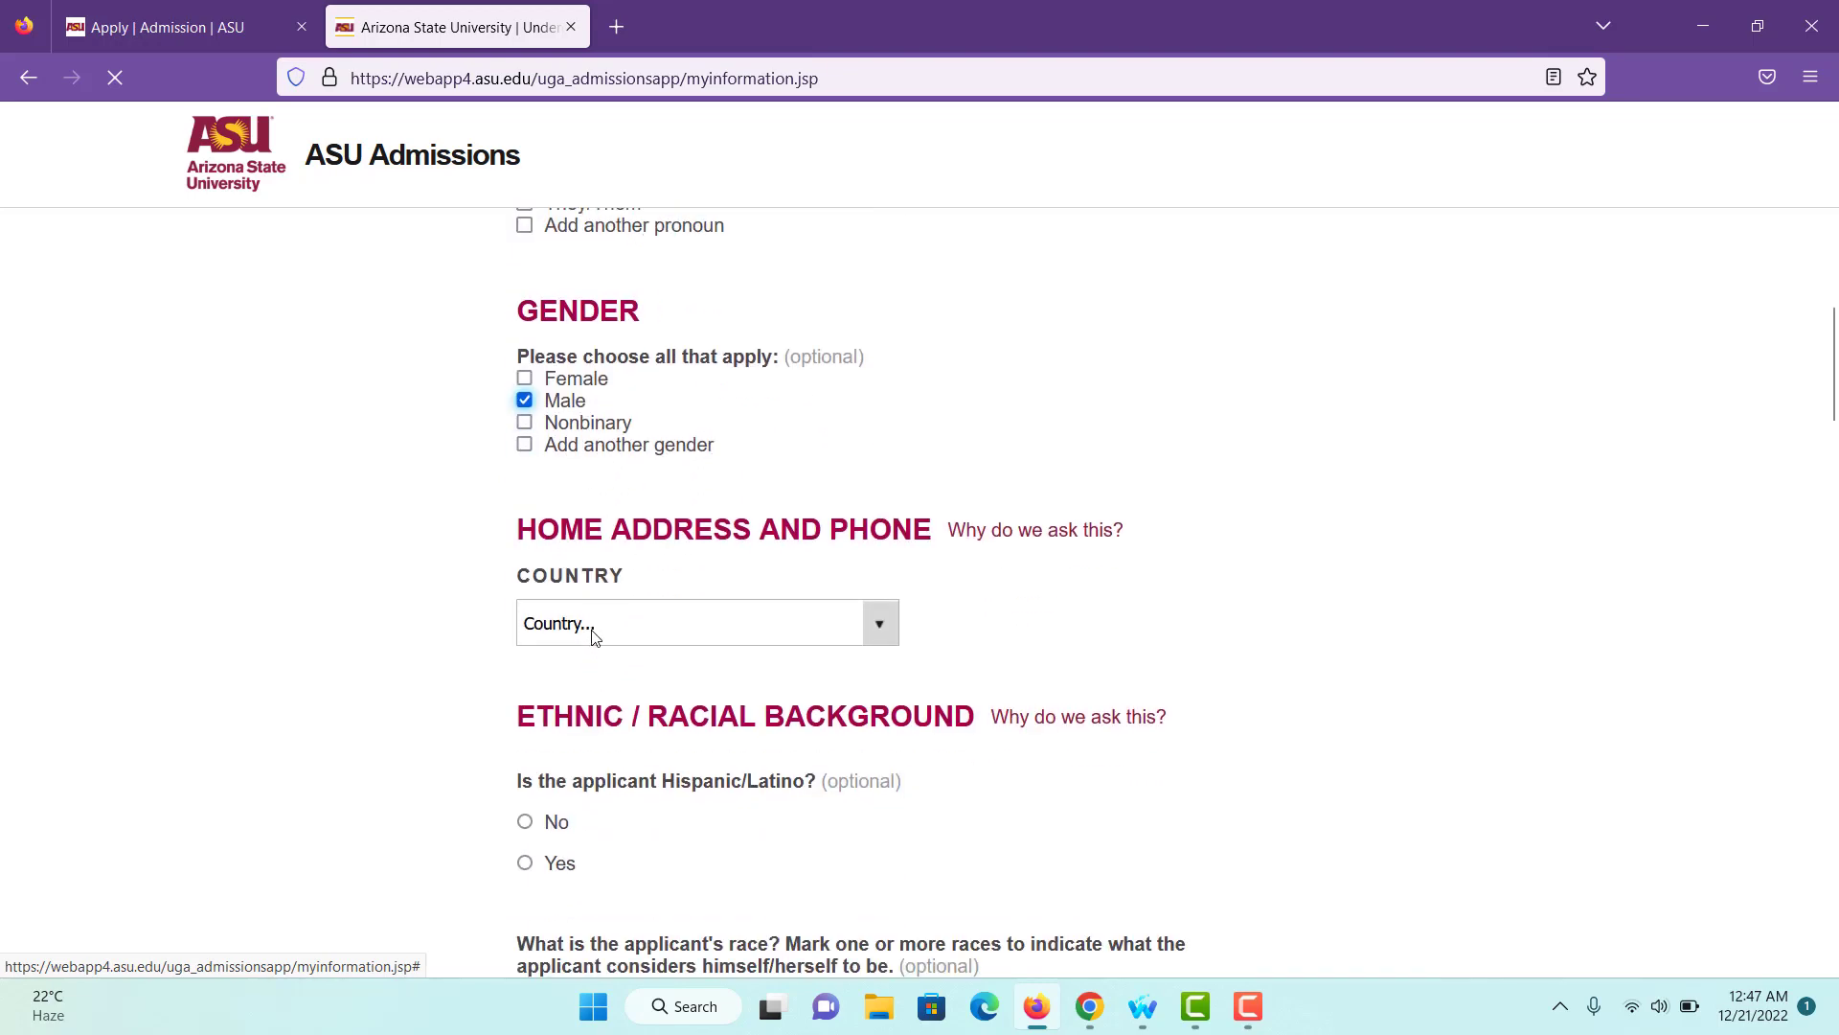
click(661, 624)
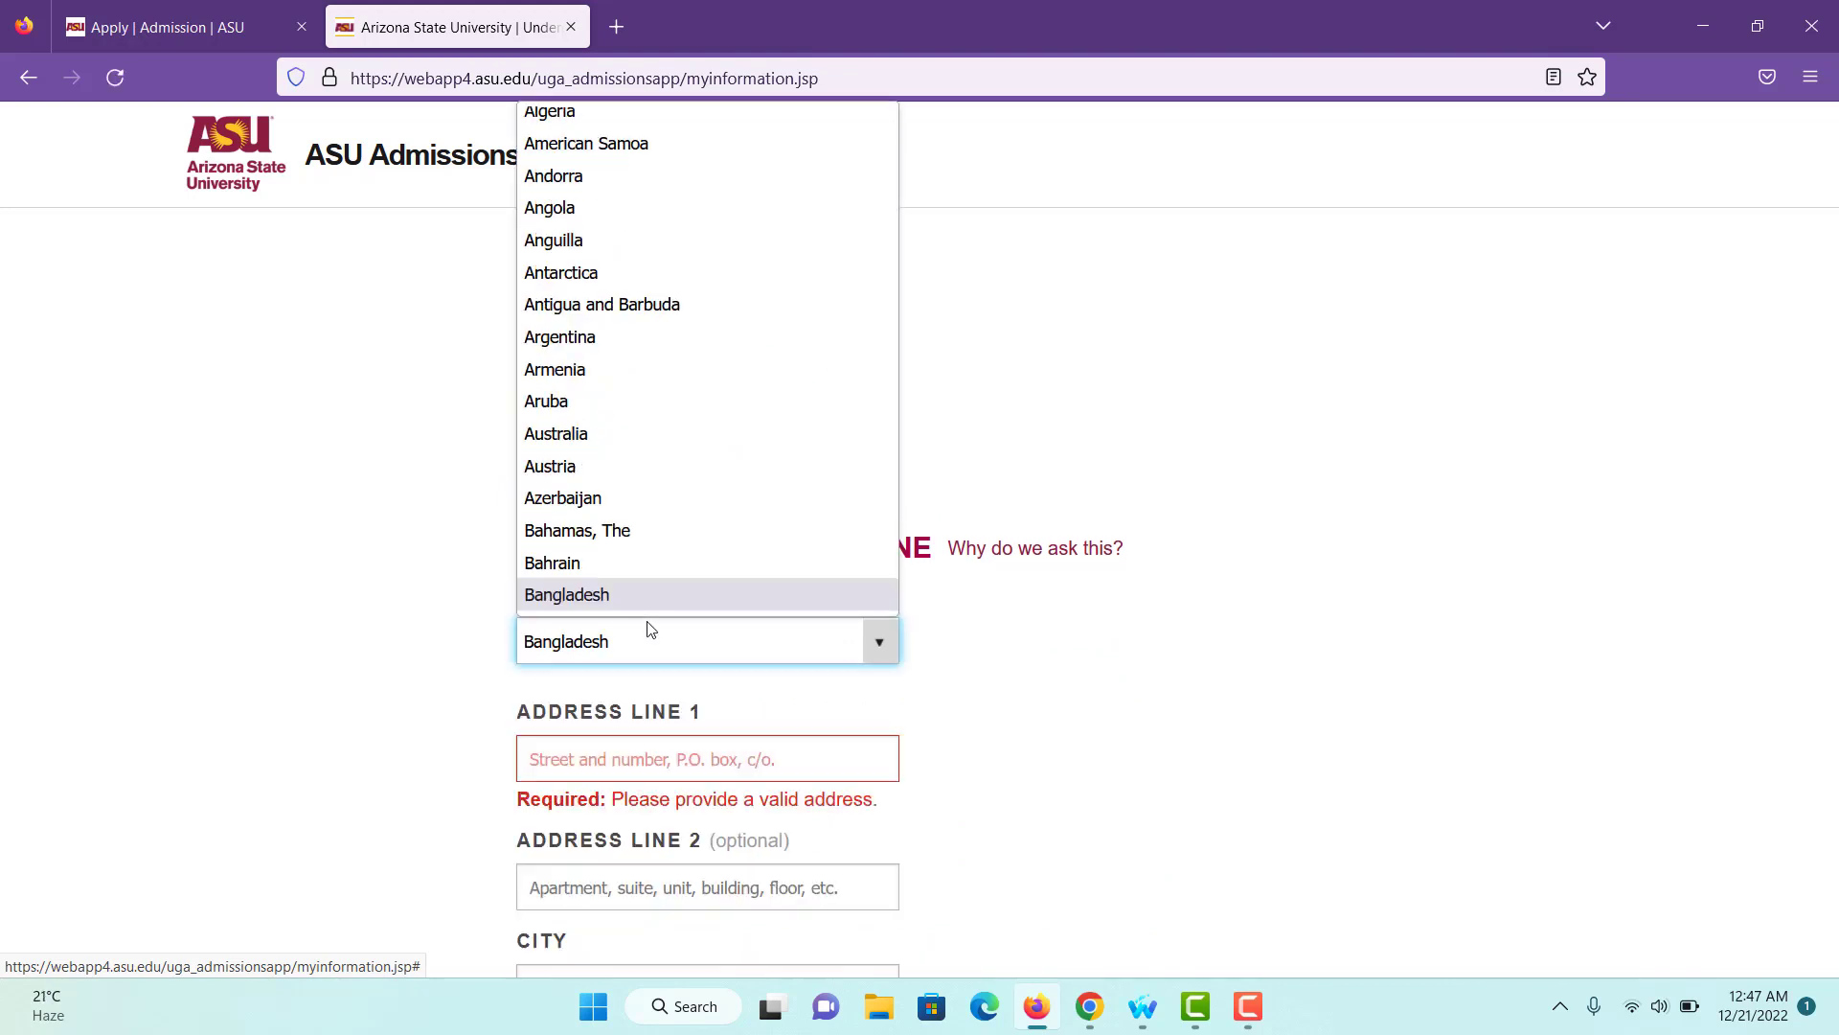
text(un)
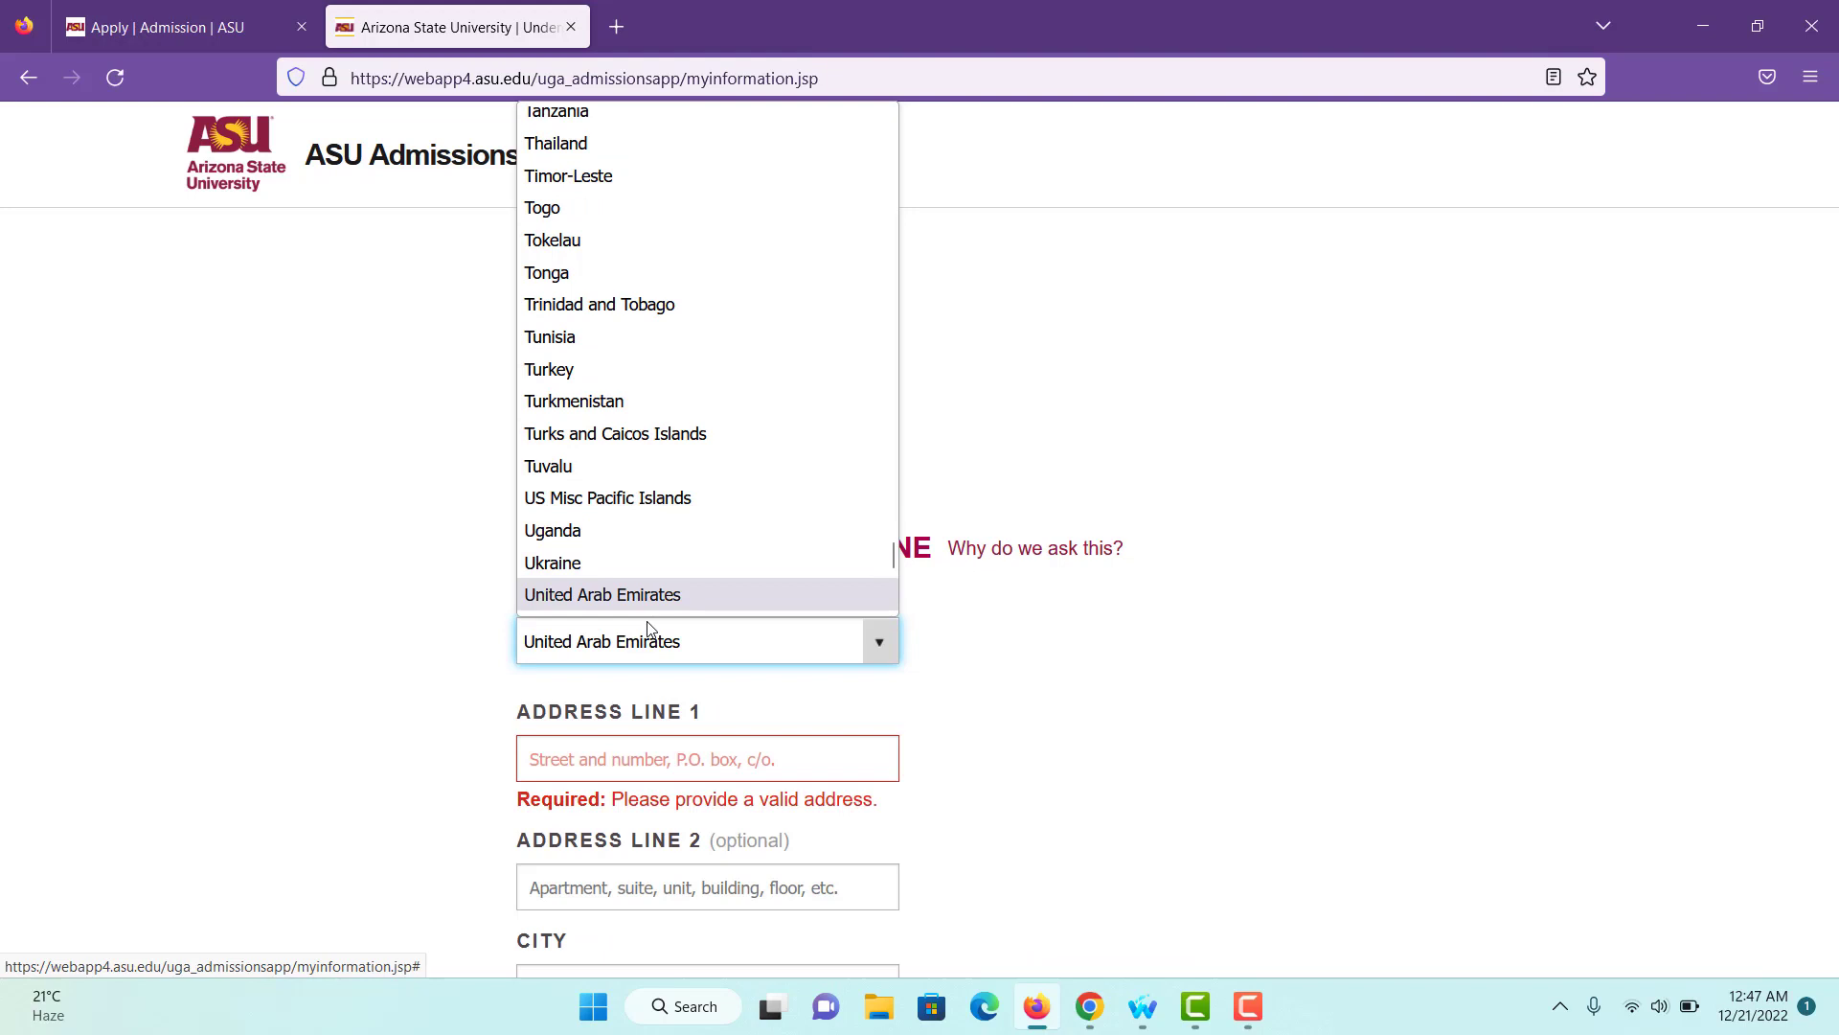
key(Down)
key(Down)
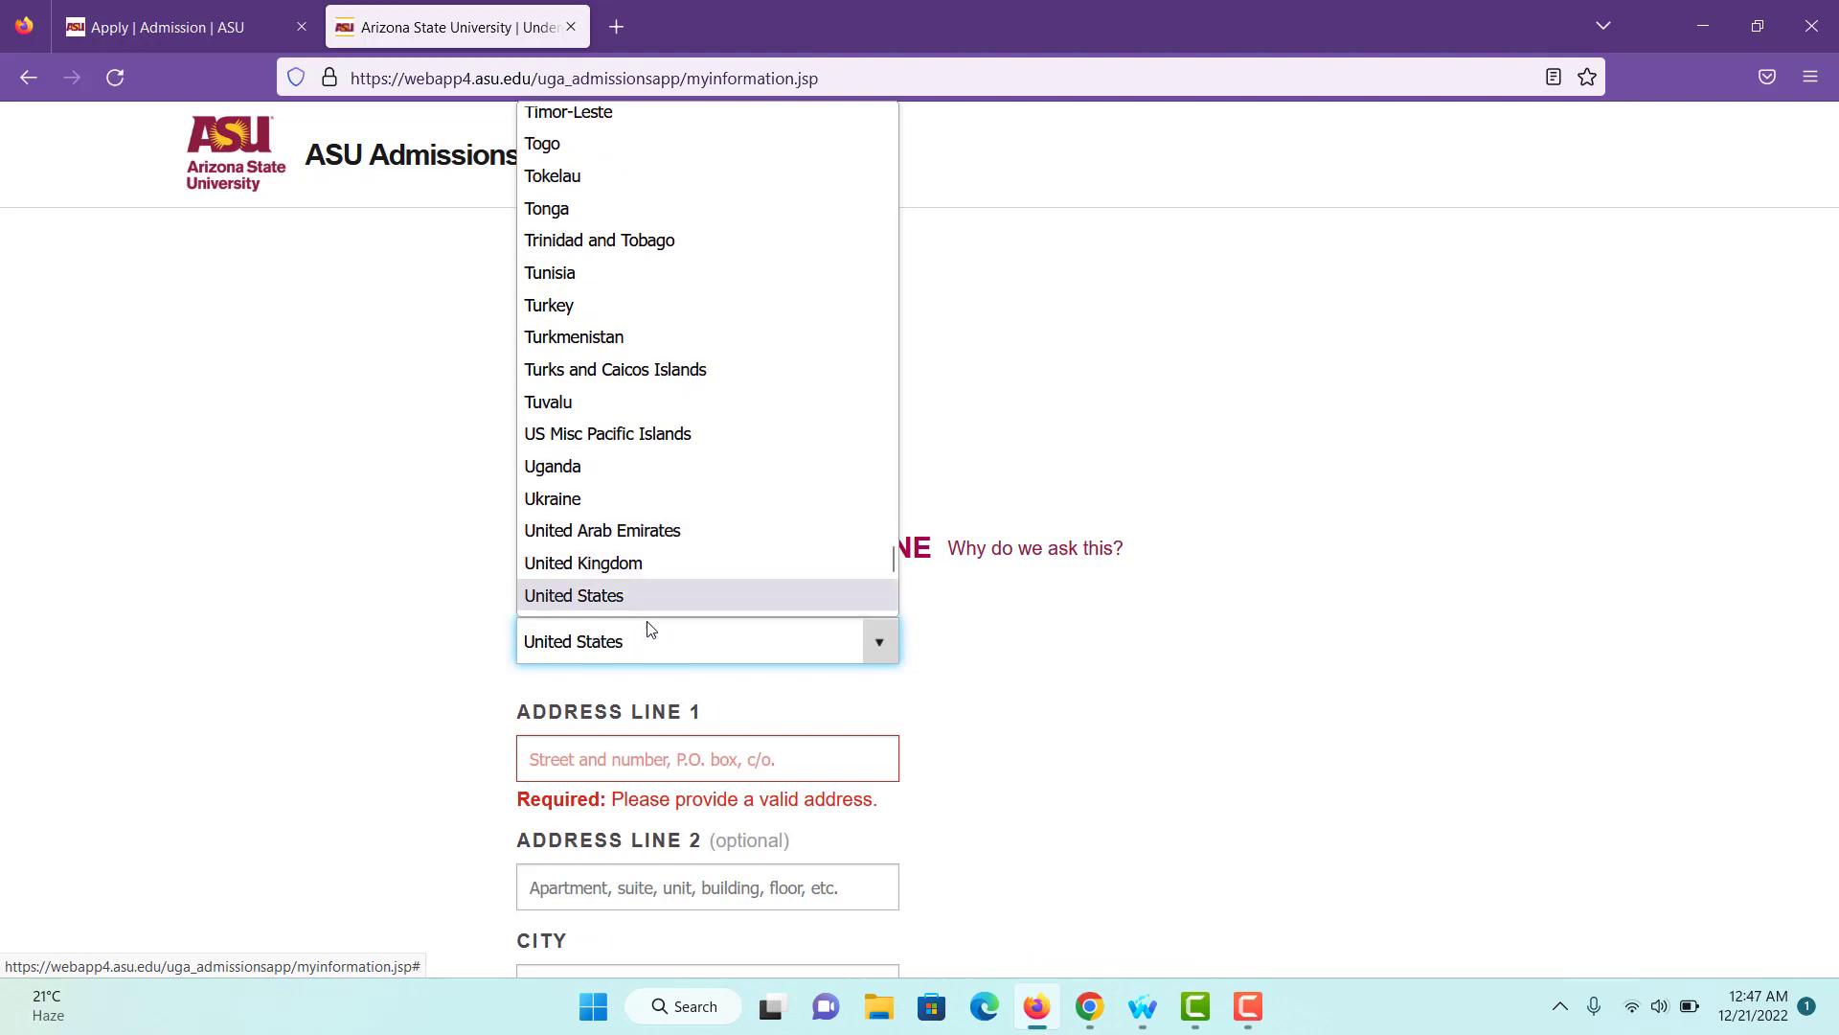
click(637, 599)
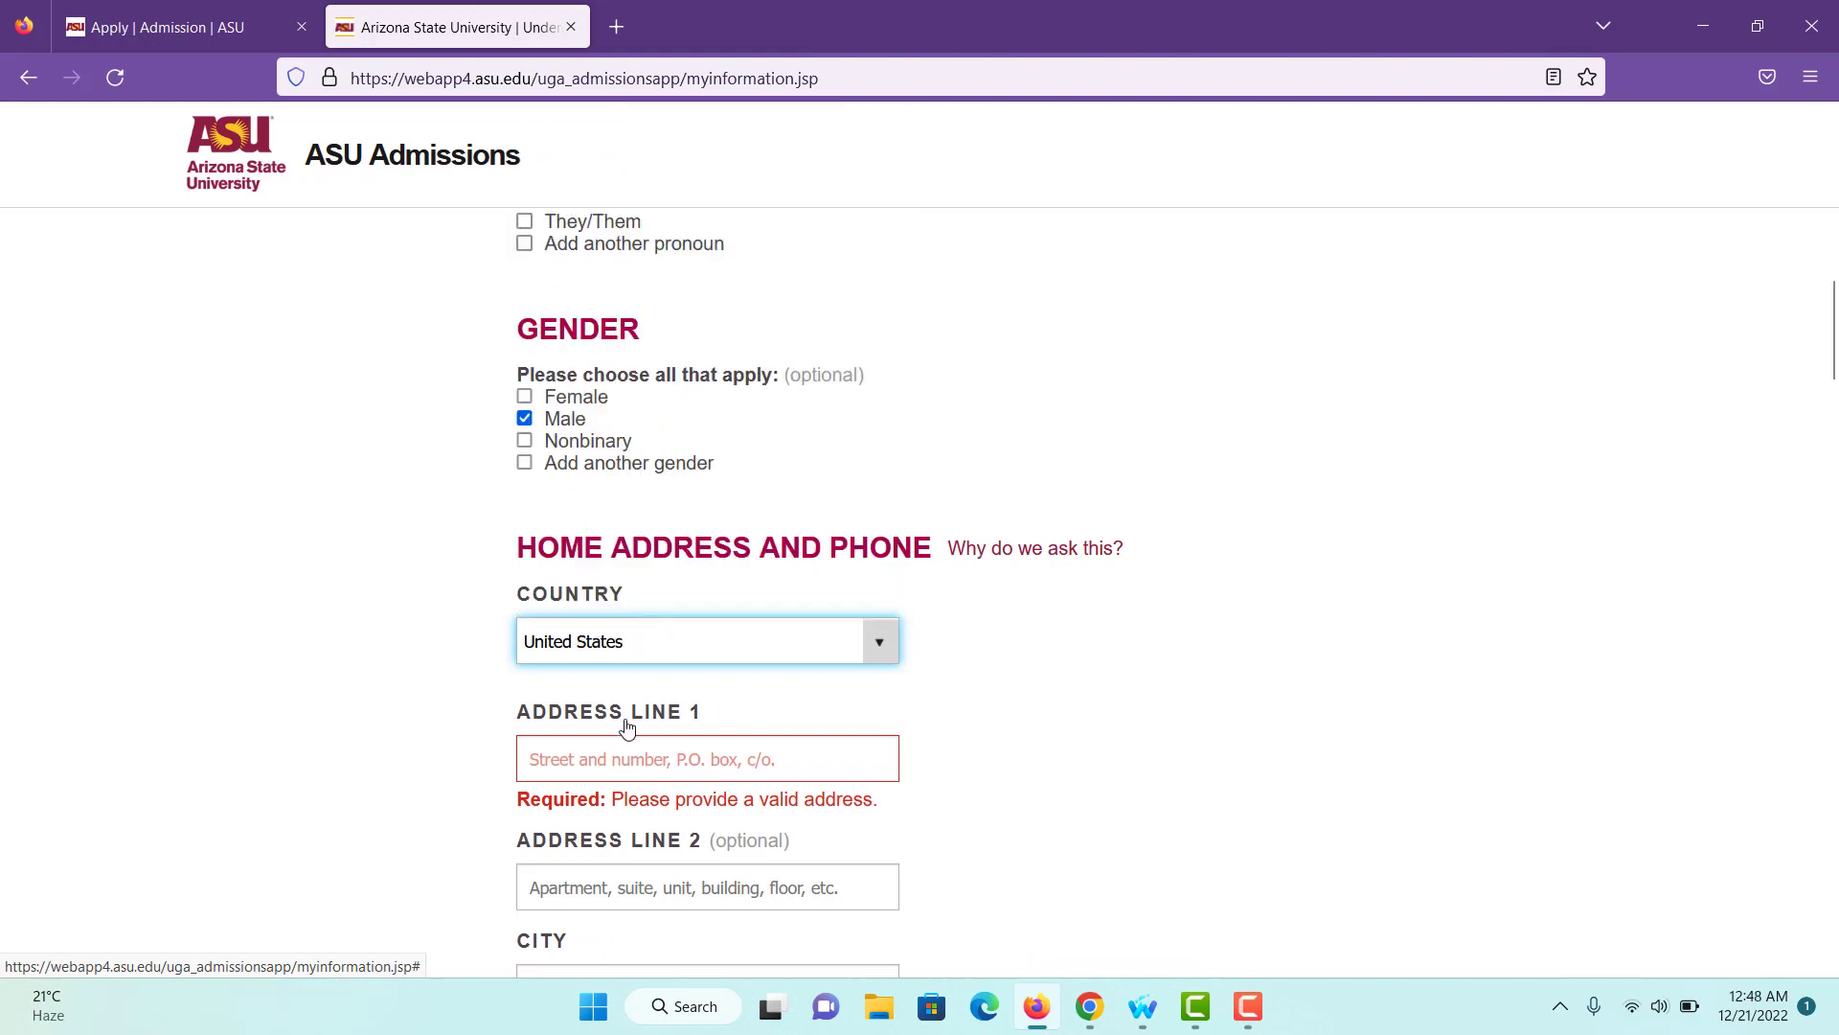
scroll(627, 727, down, 1)
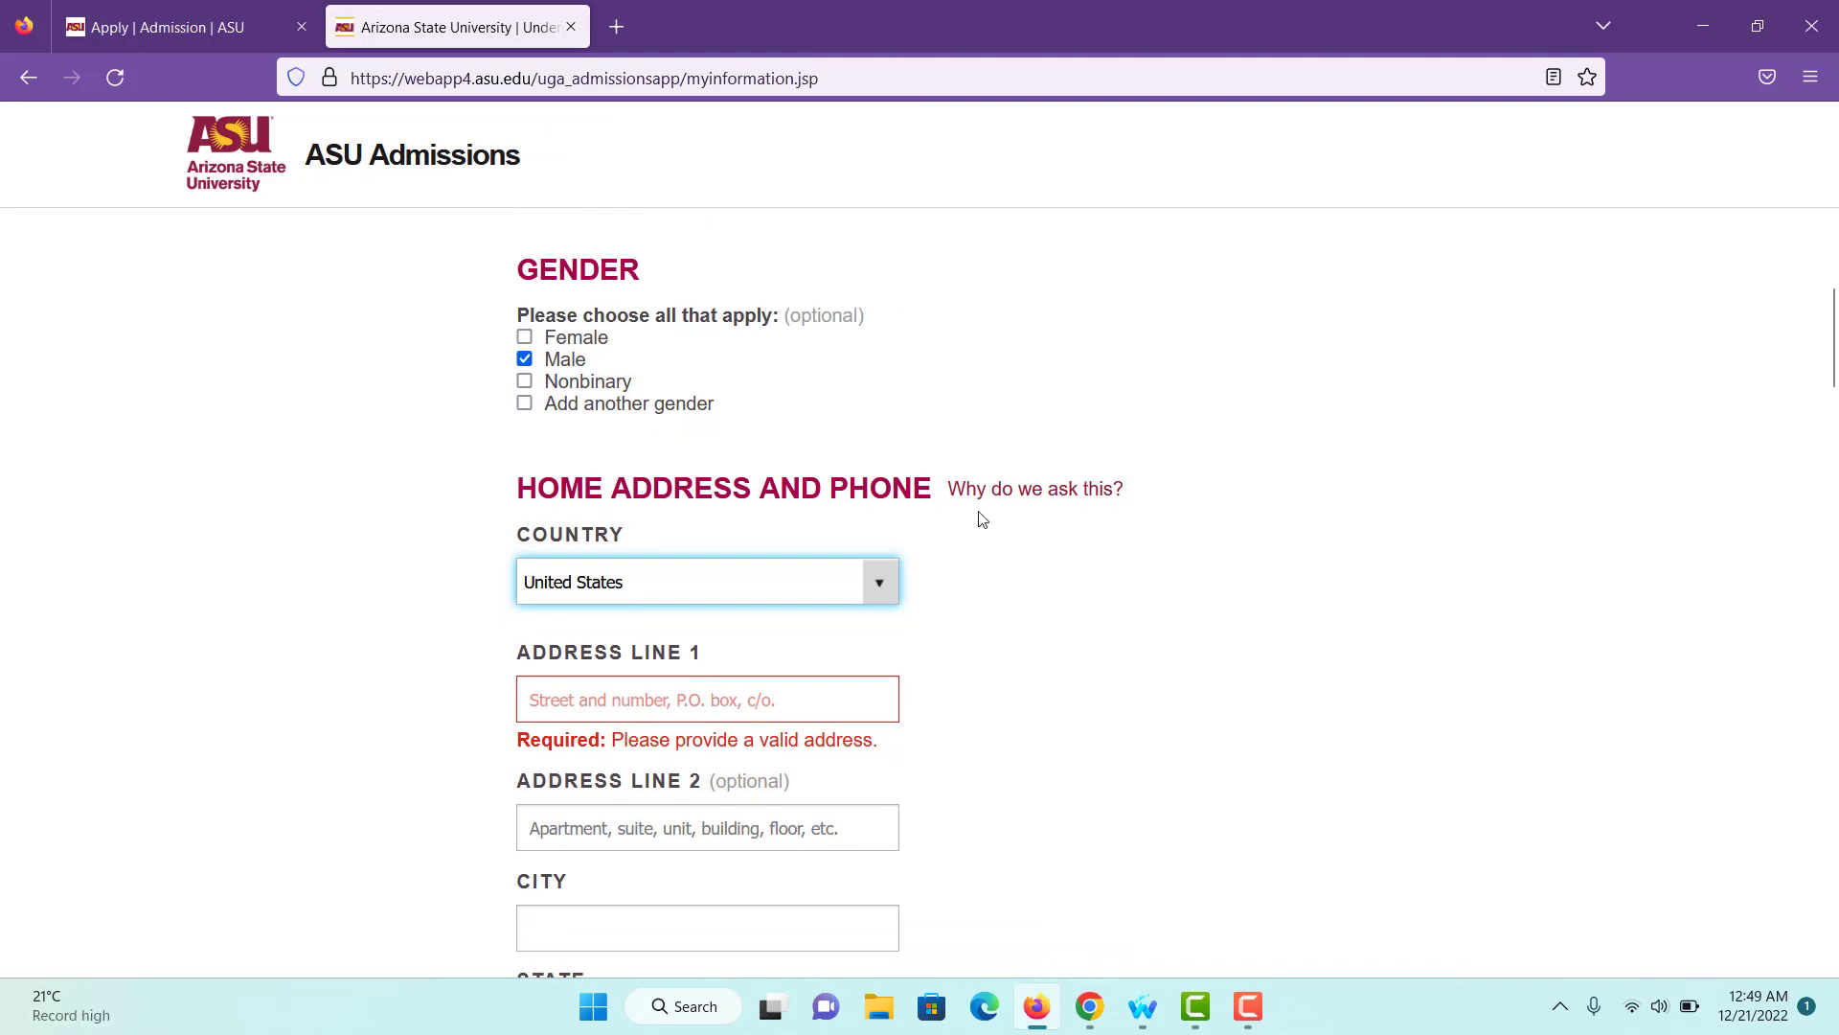
- Open the Word notes document from the desktop and copy its street address line
click(1686, 31)
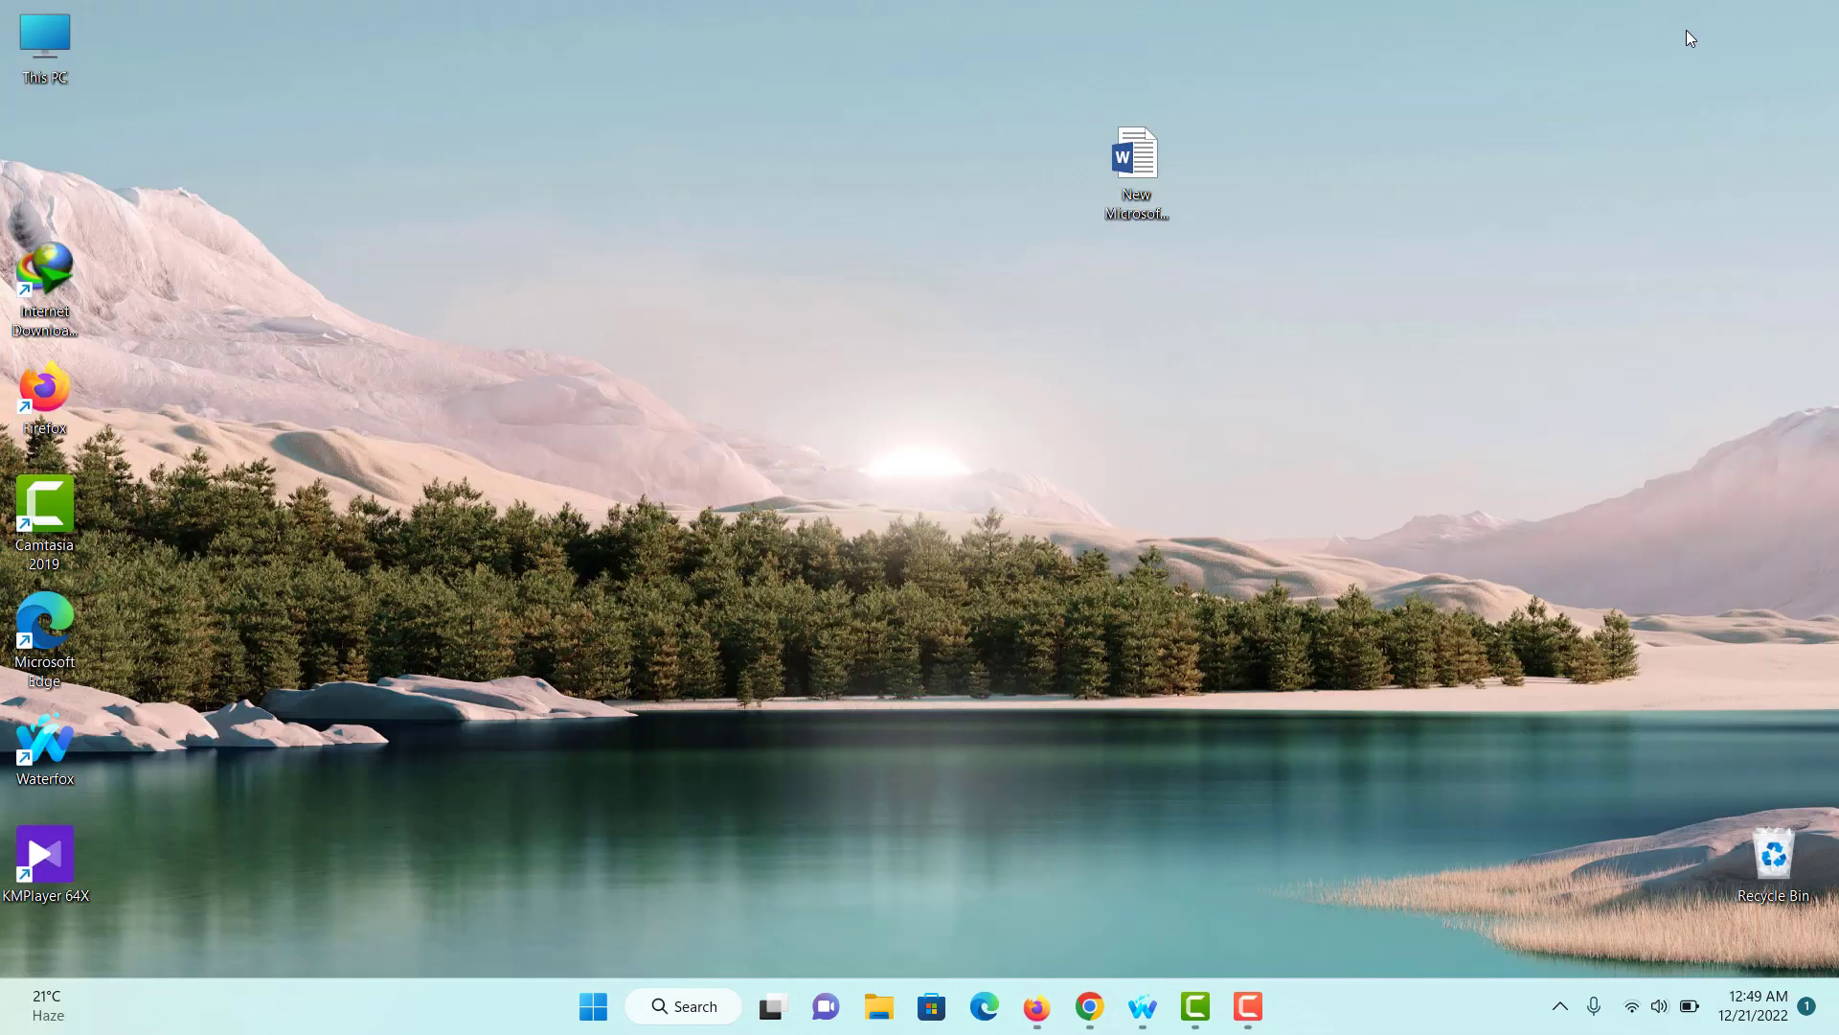
double_click(1153, 161)
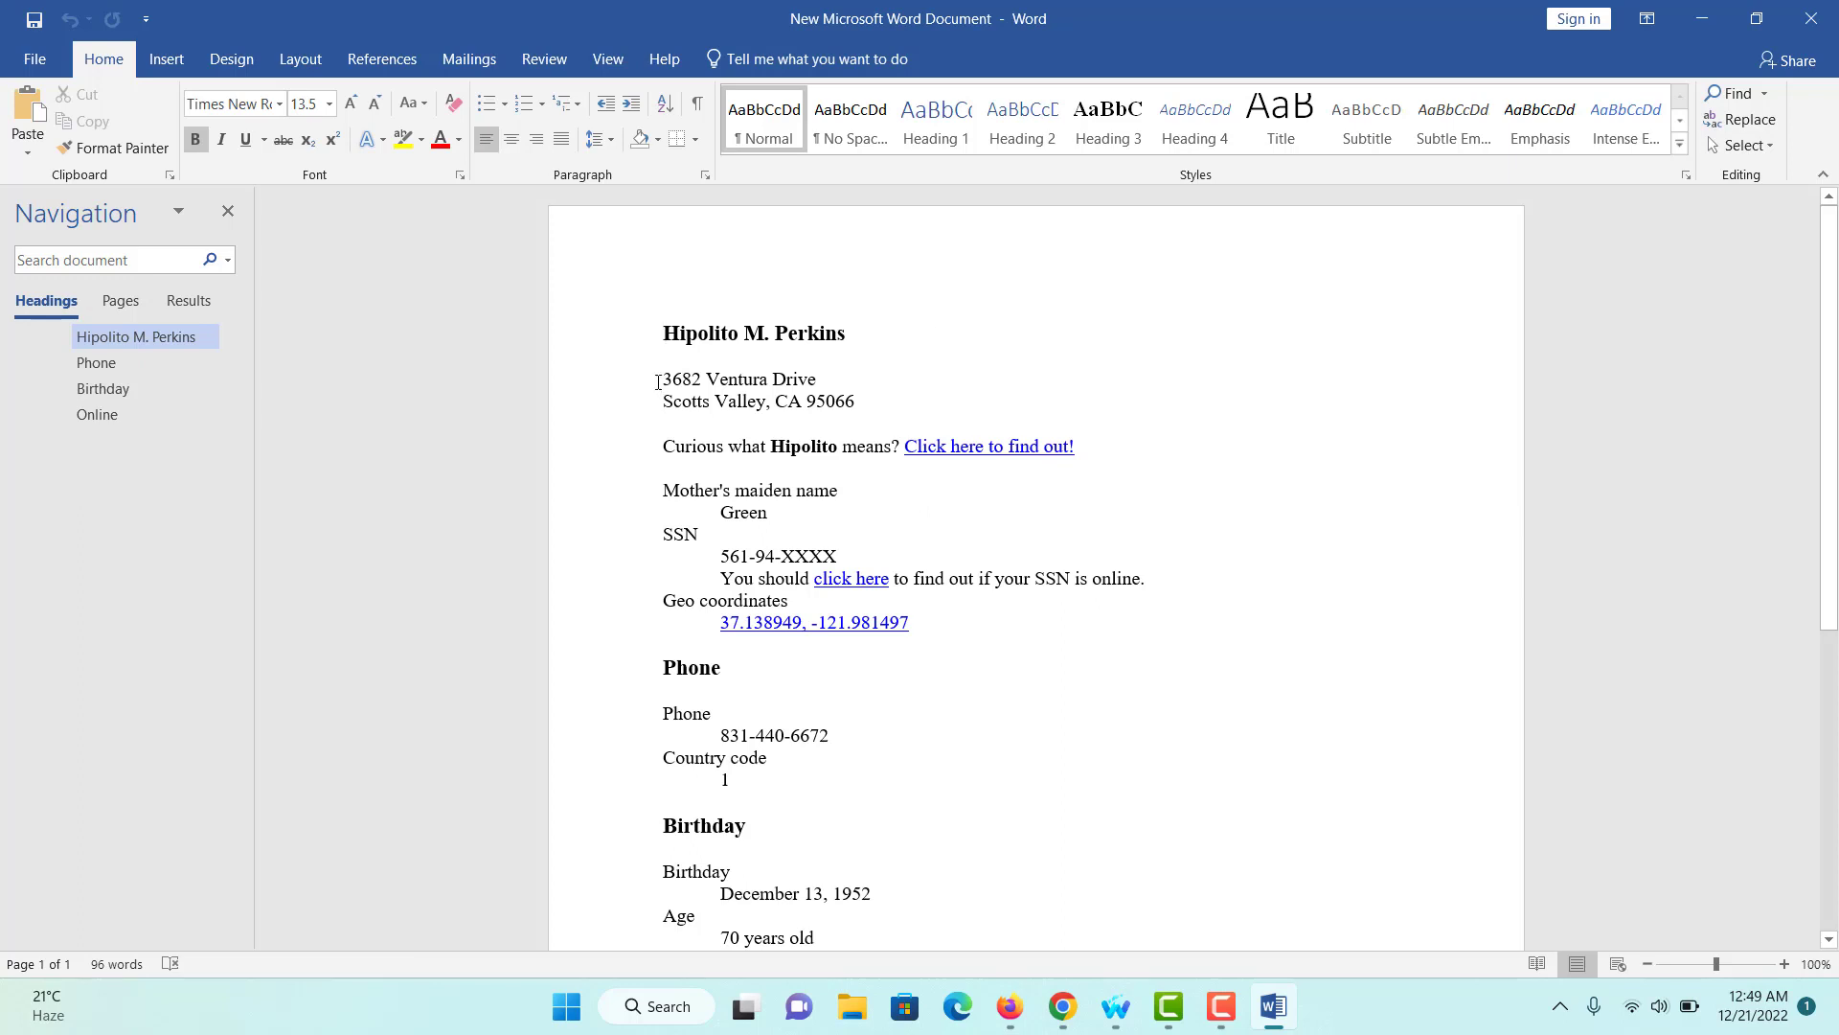
triple_click(766, 378)
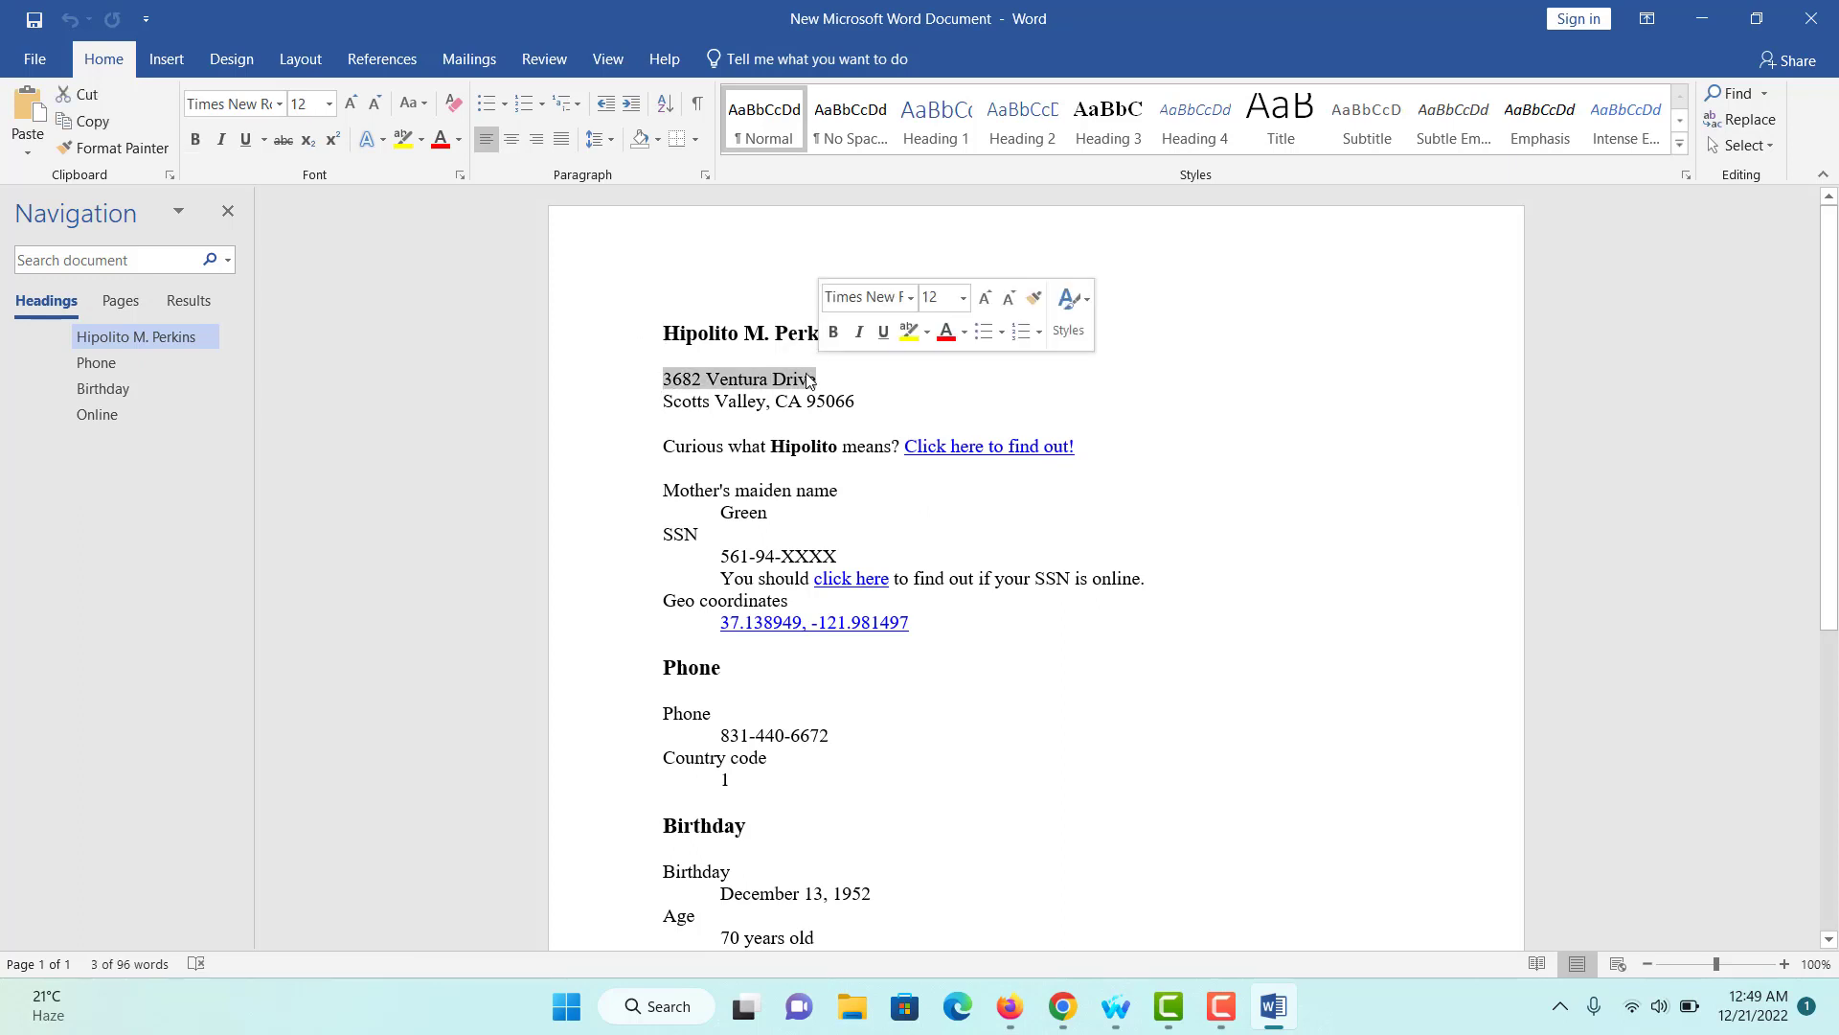
right_click(807, 380)
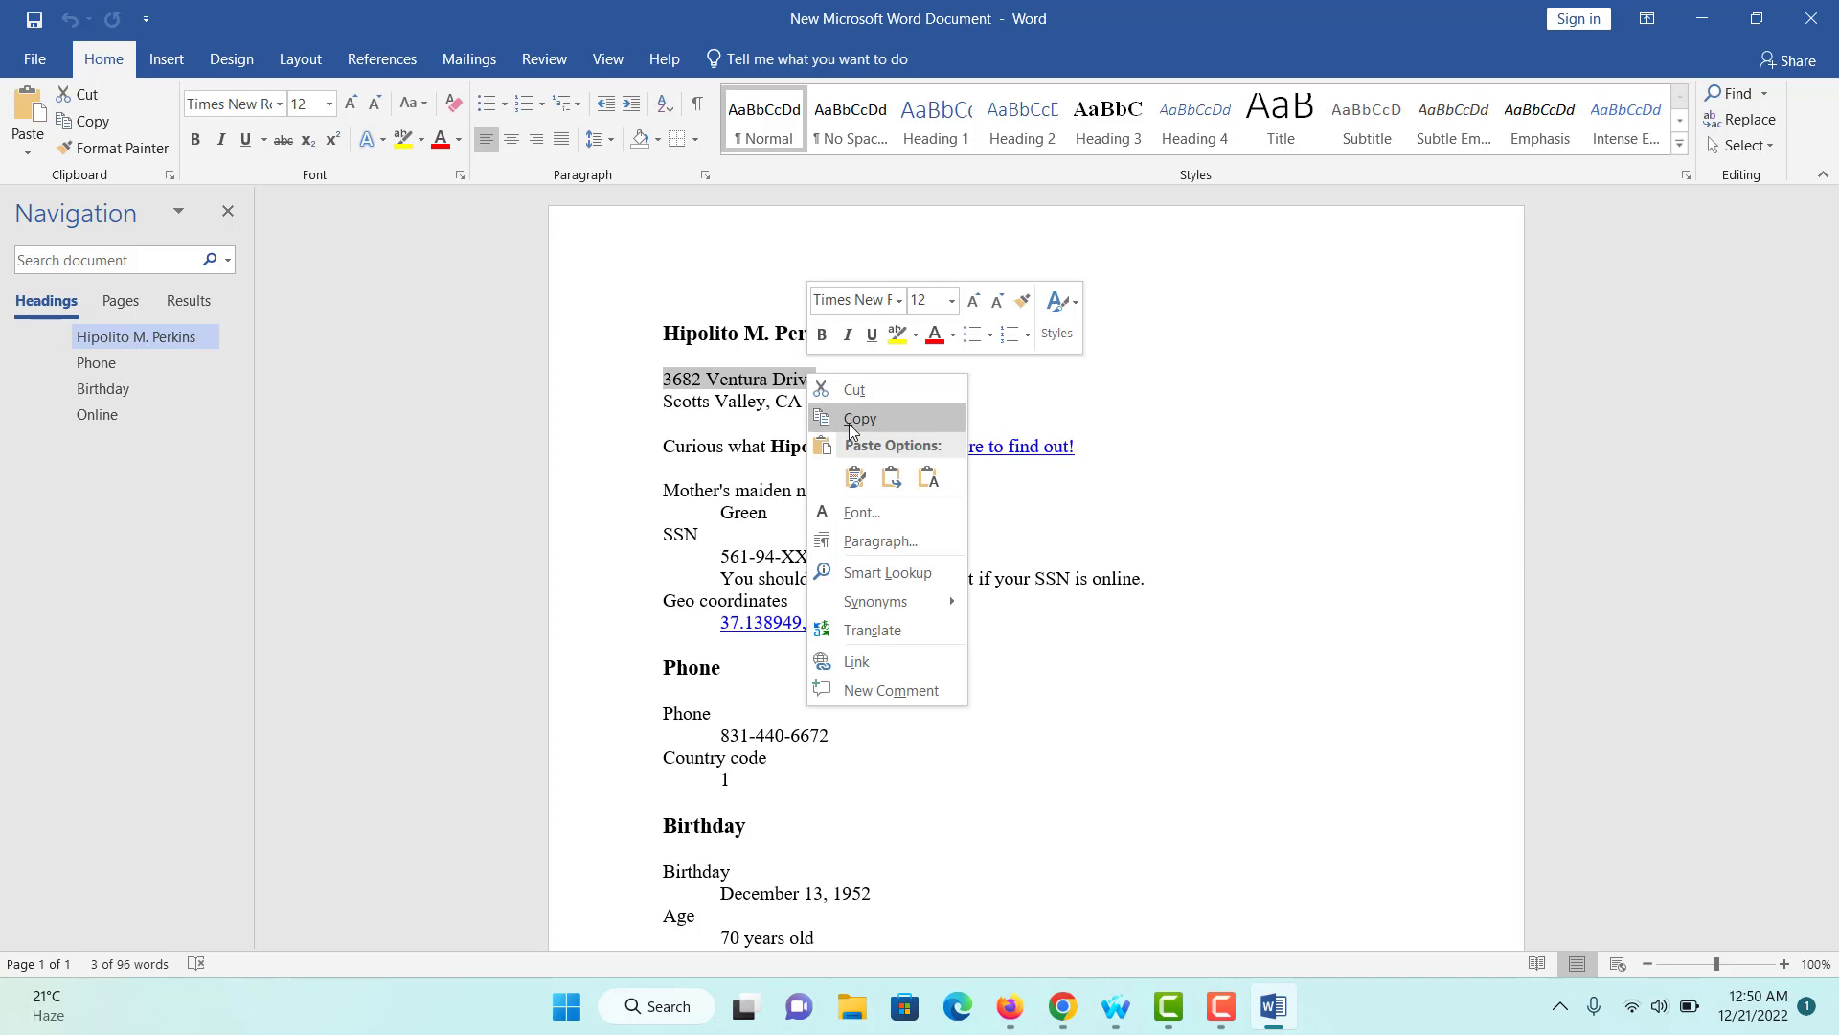
click(850, 414)
- Paste the street address into Address Line 1 and the city from the notes into City
click(1010, 1006)
click(648, 695)
key(ctrl+v)
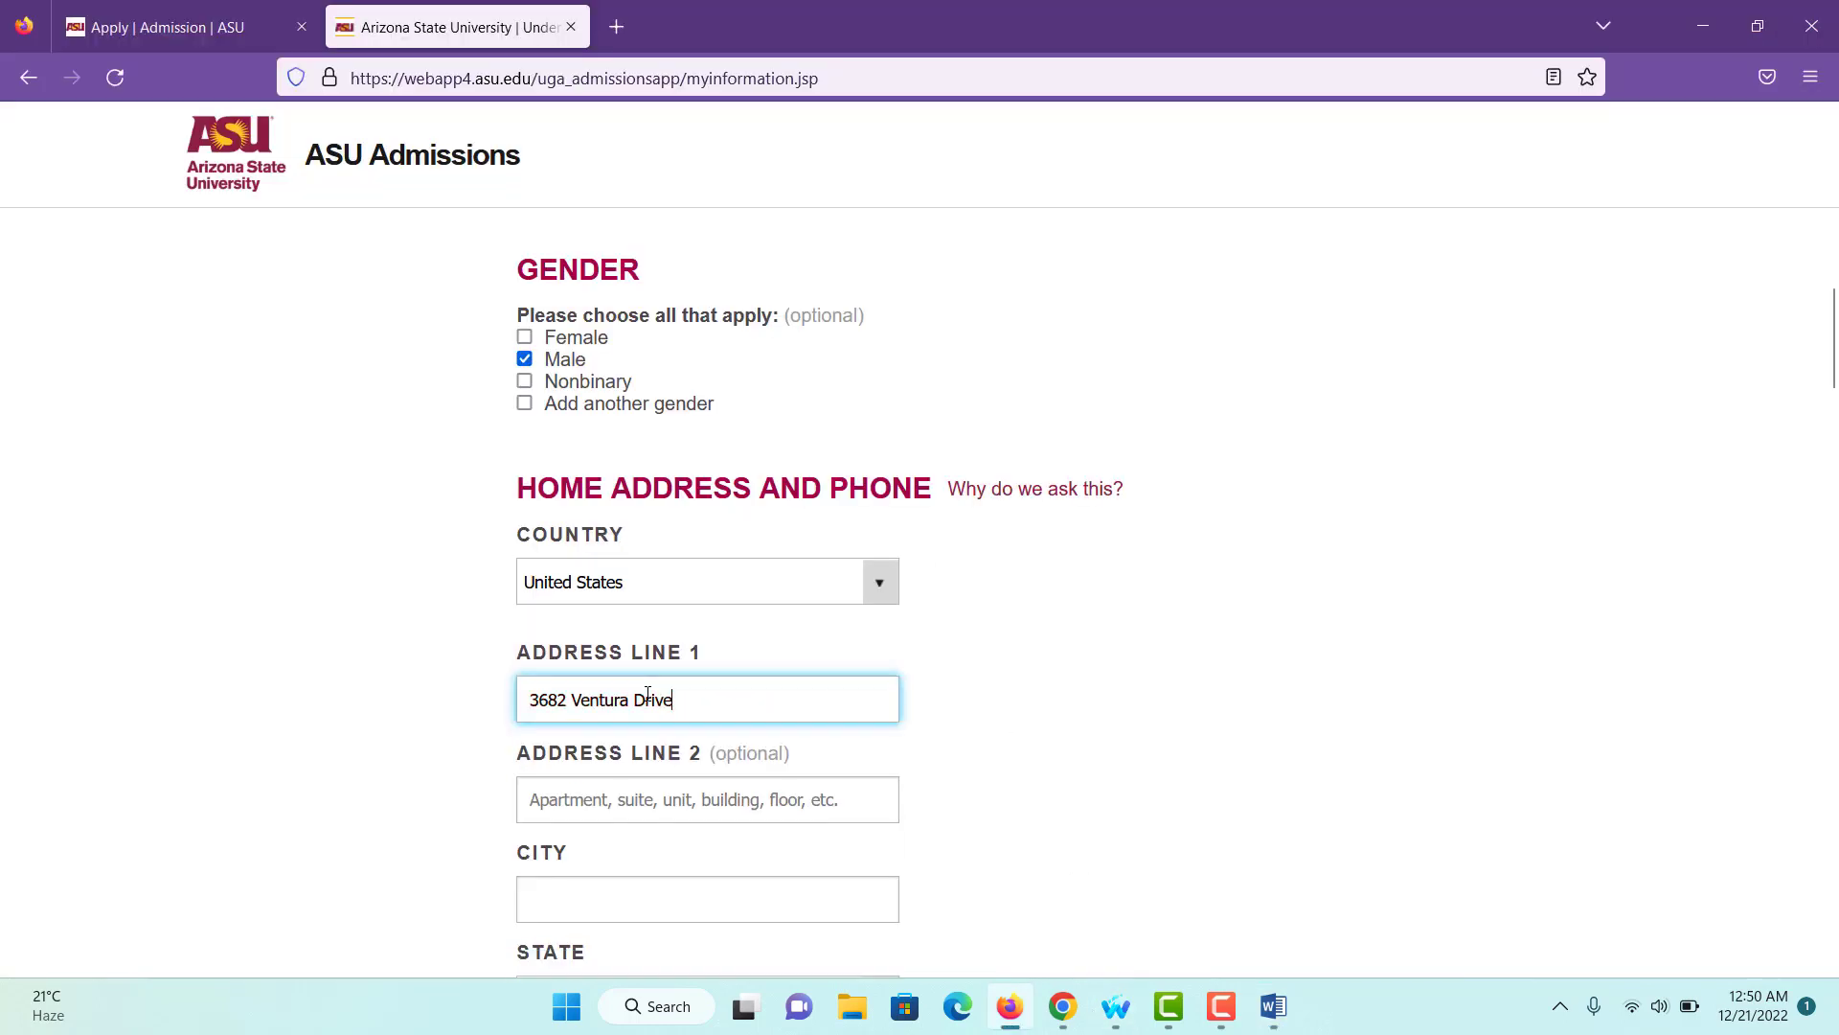
scroll(647, 693, down, 2)
click(626, 732)
click(1274, 1006)
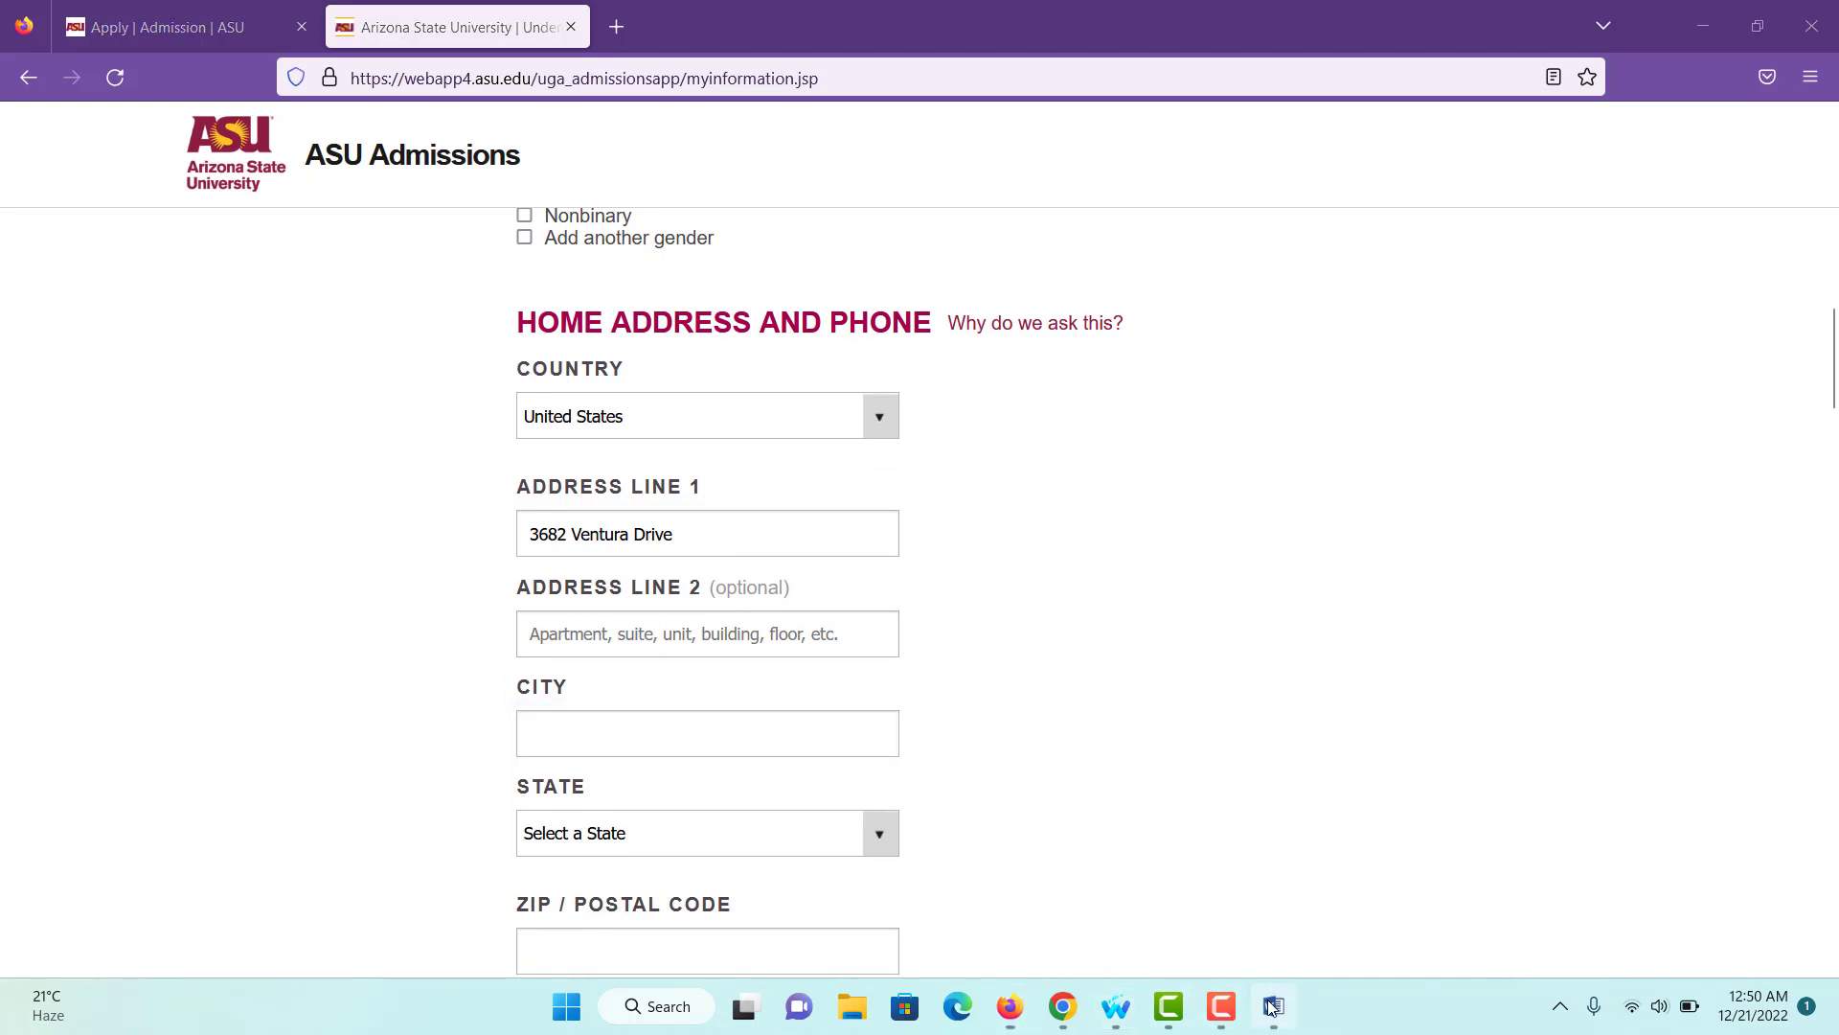
drag(663, 402, 763, 406)
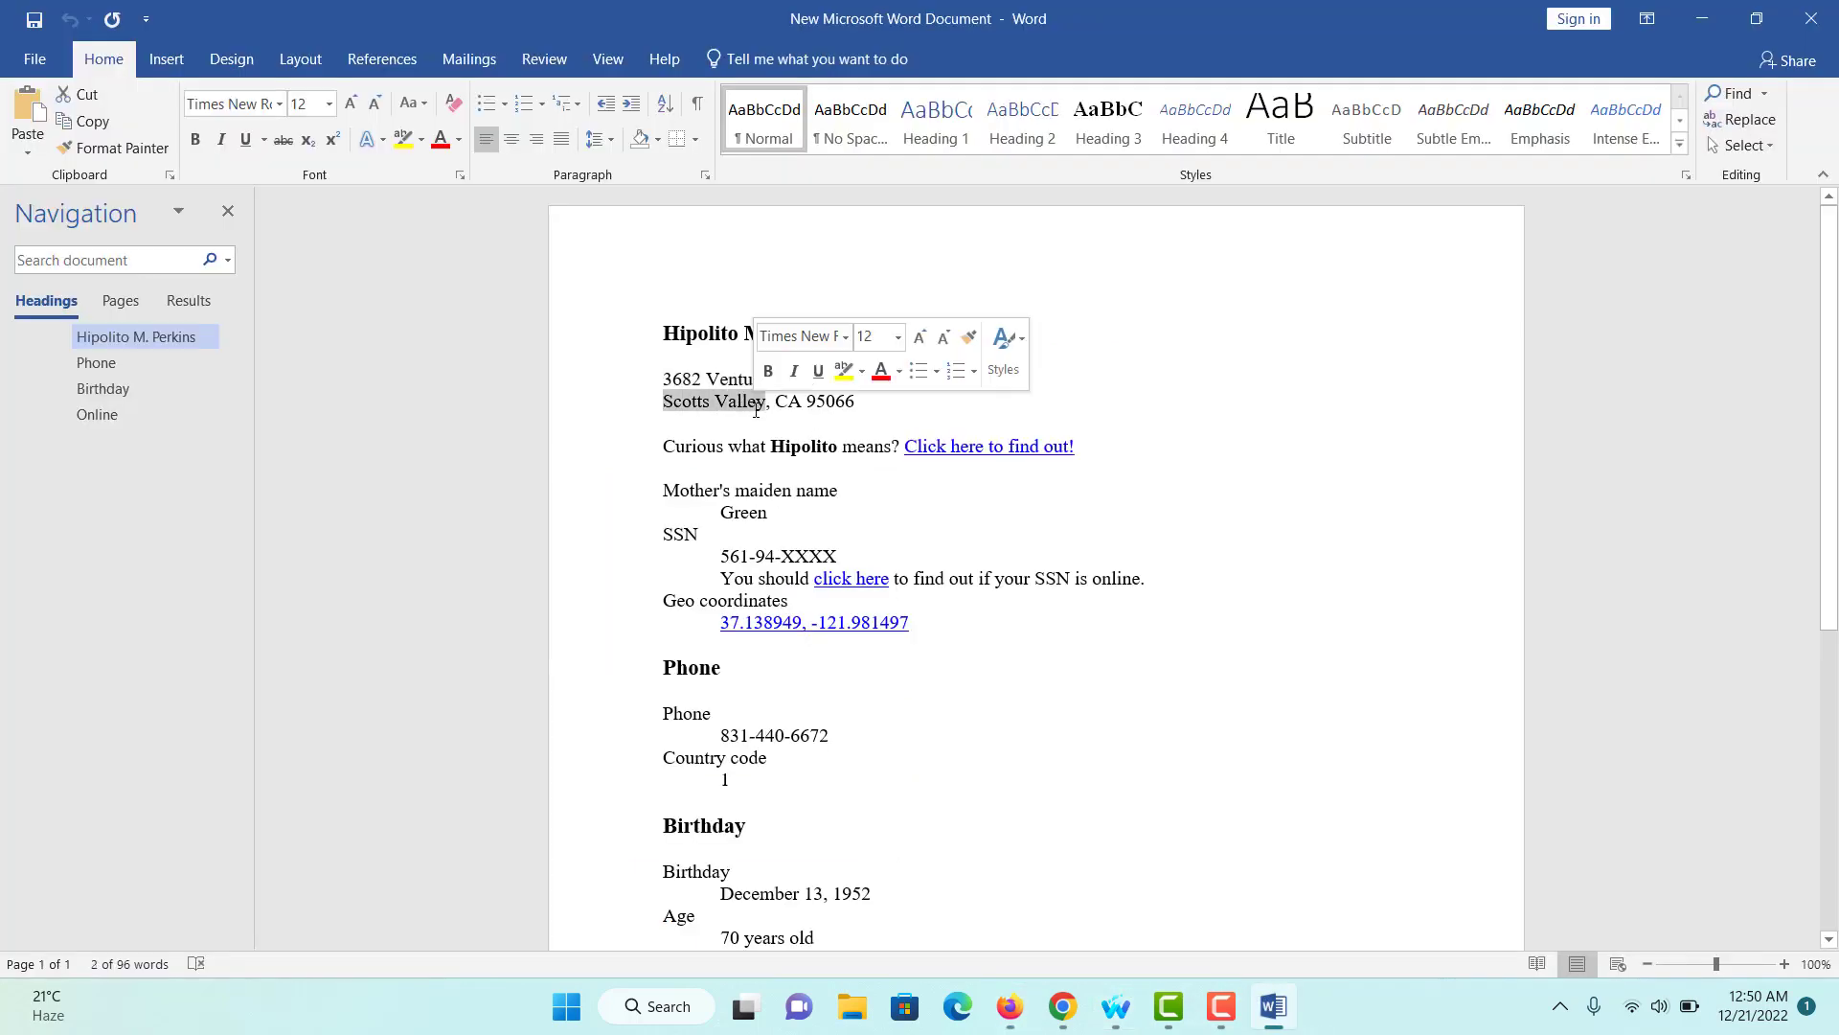
right_click(755, 408)
click(807, 452)
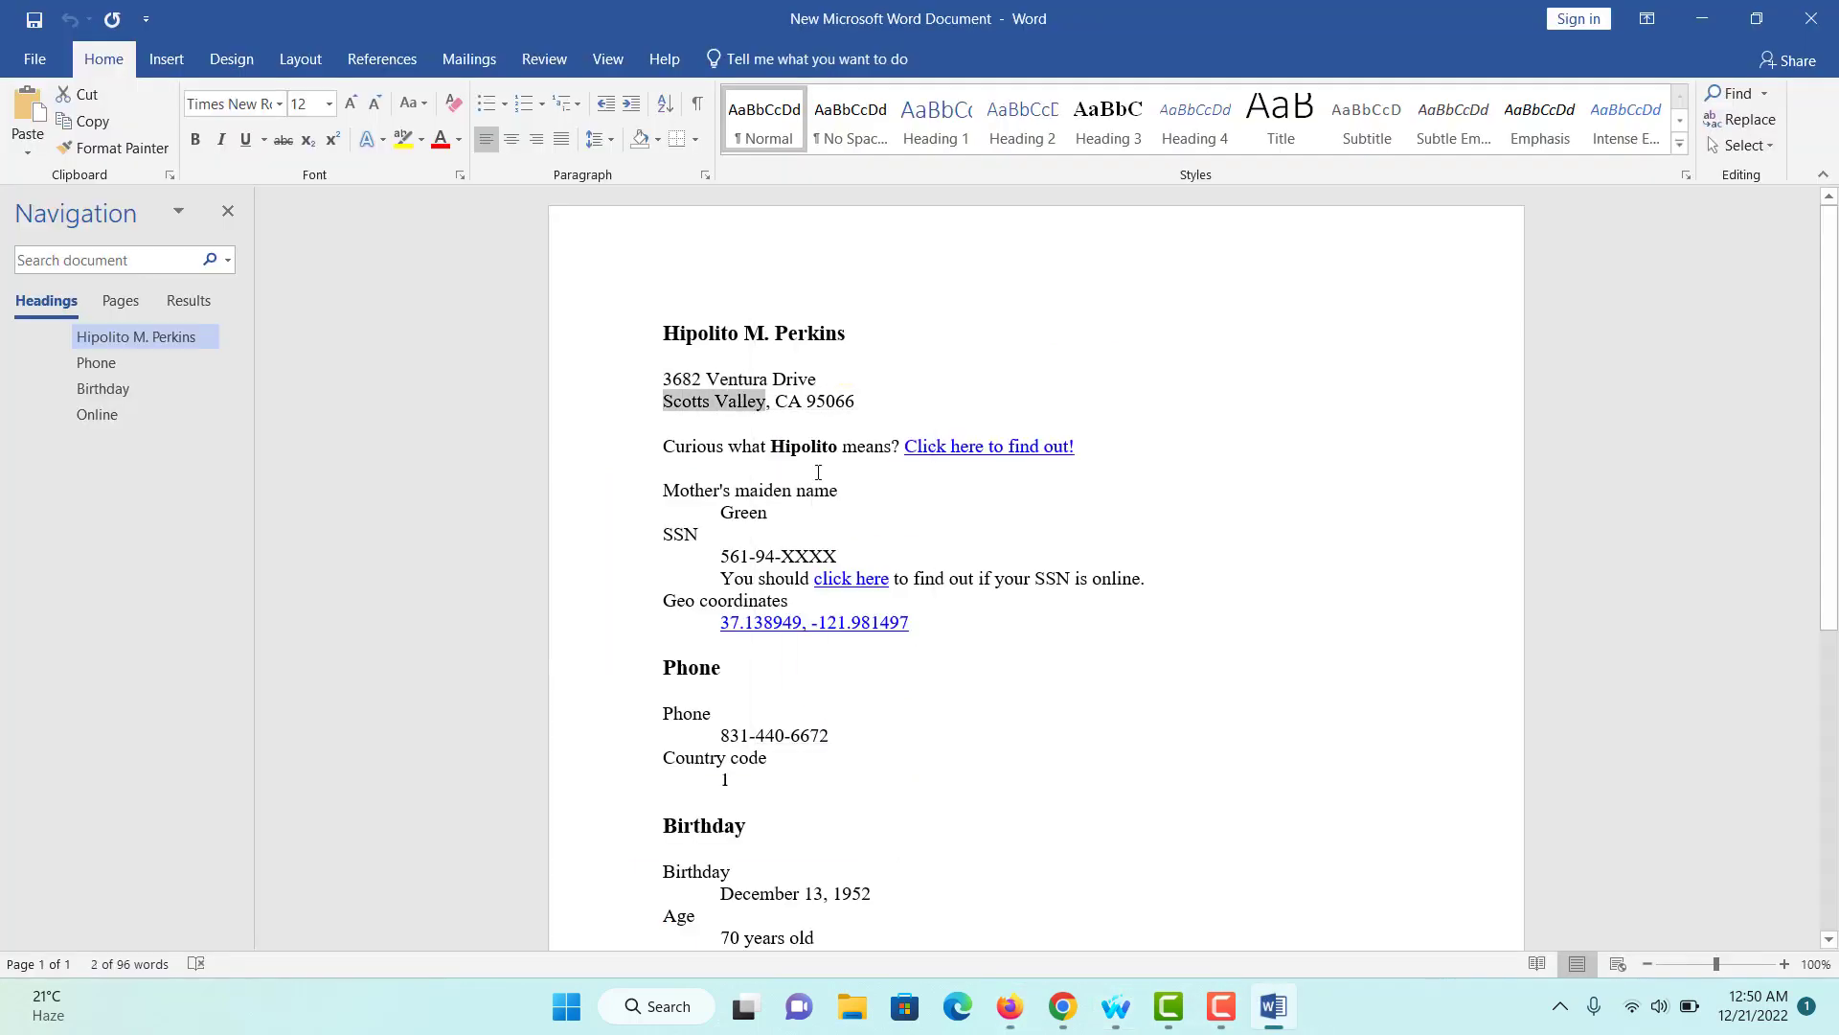
click(1010, 1006)
key(ctrl+v)
- Choose California as the State
scroll(682, 679, down, 1)
click(677, 745)
key(c)
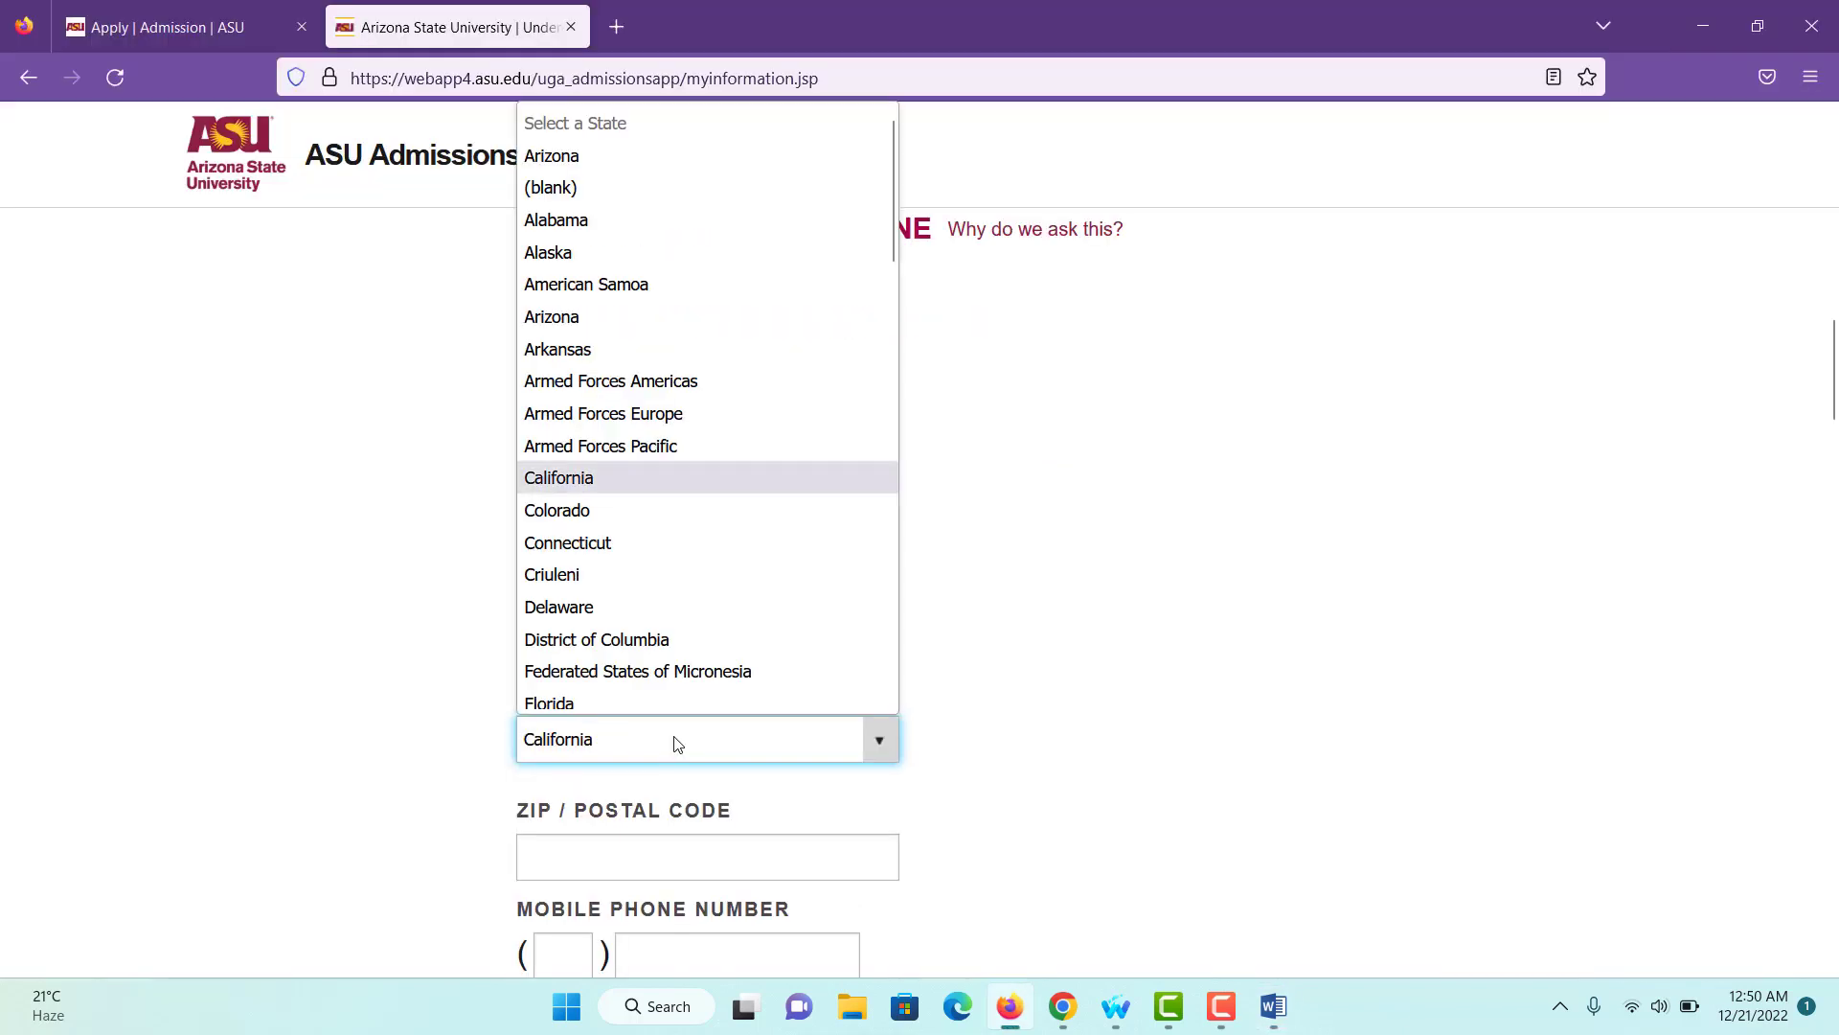
click(642, 468)
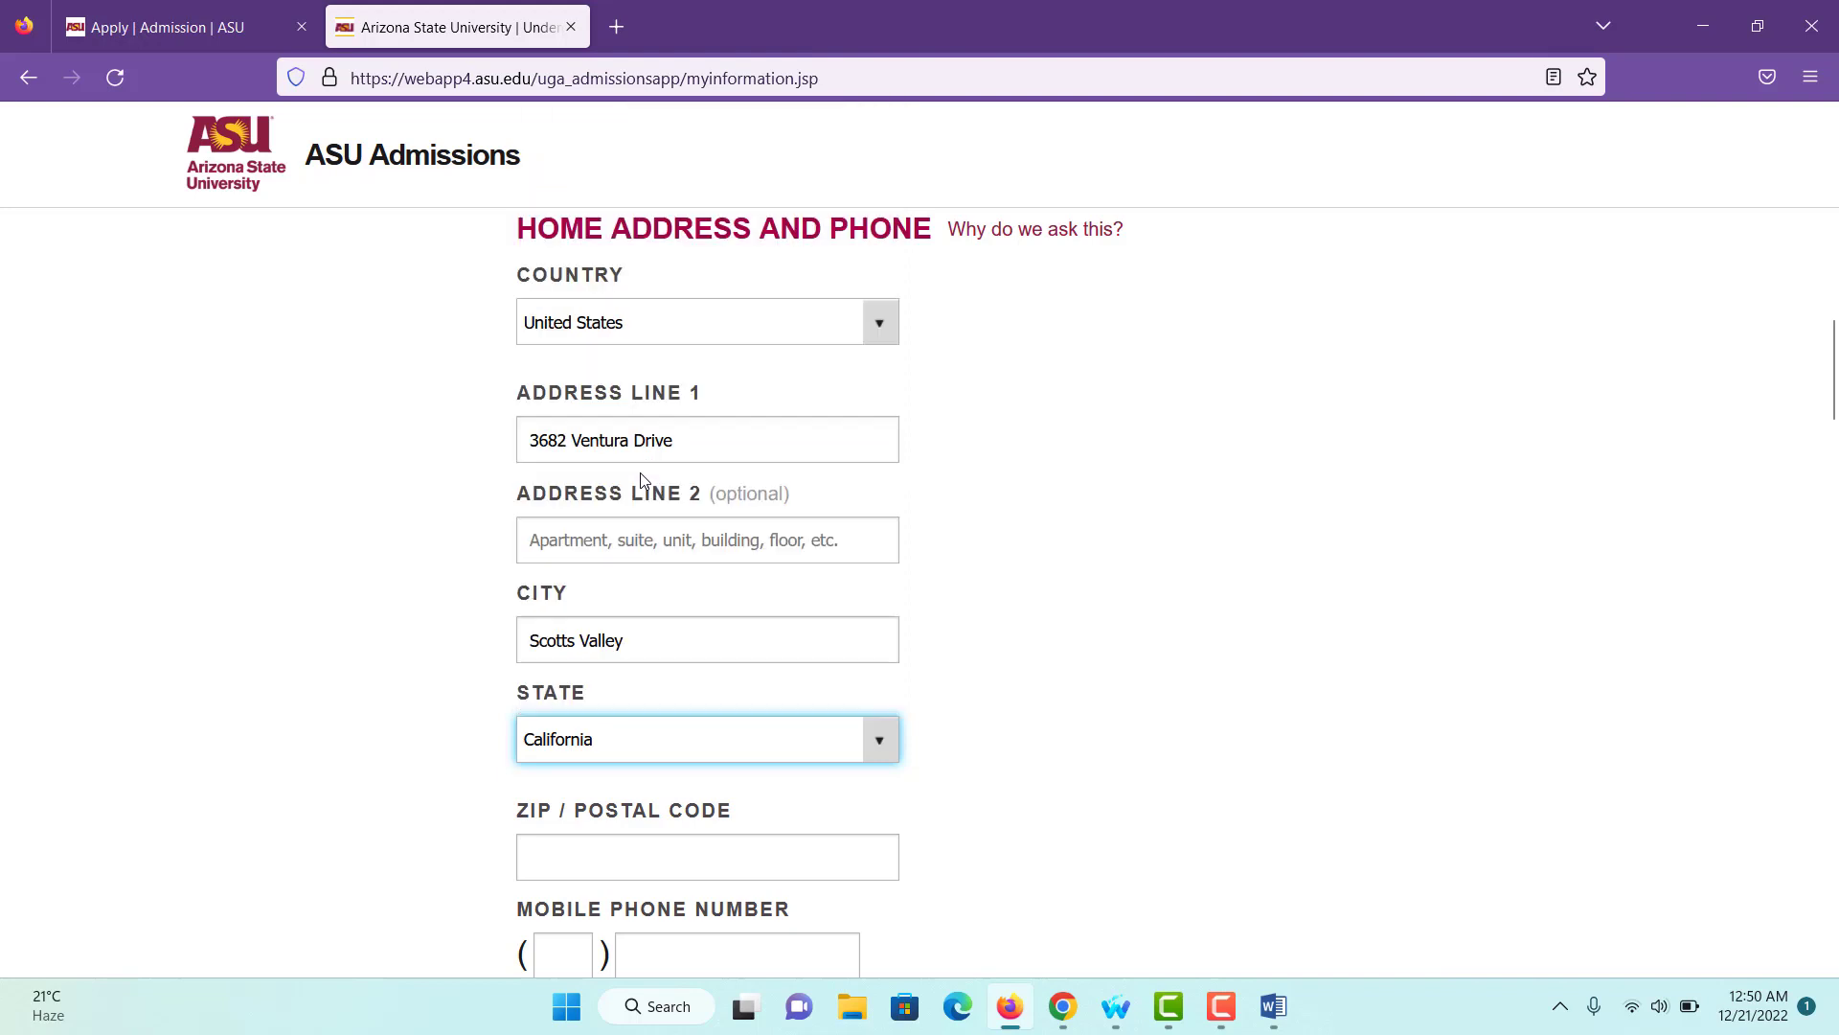
scroll(671, 698, down, 2)
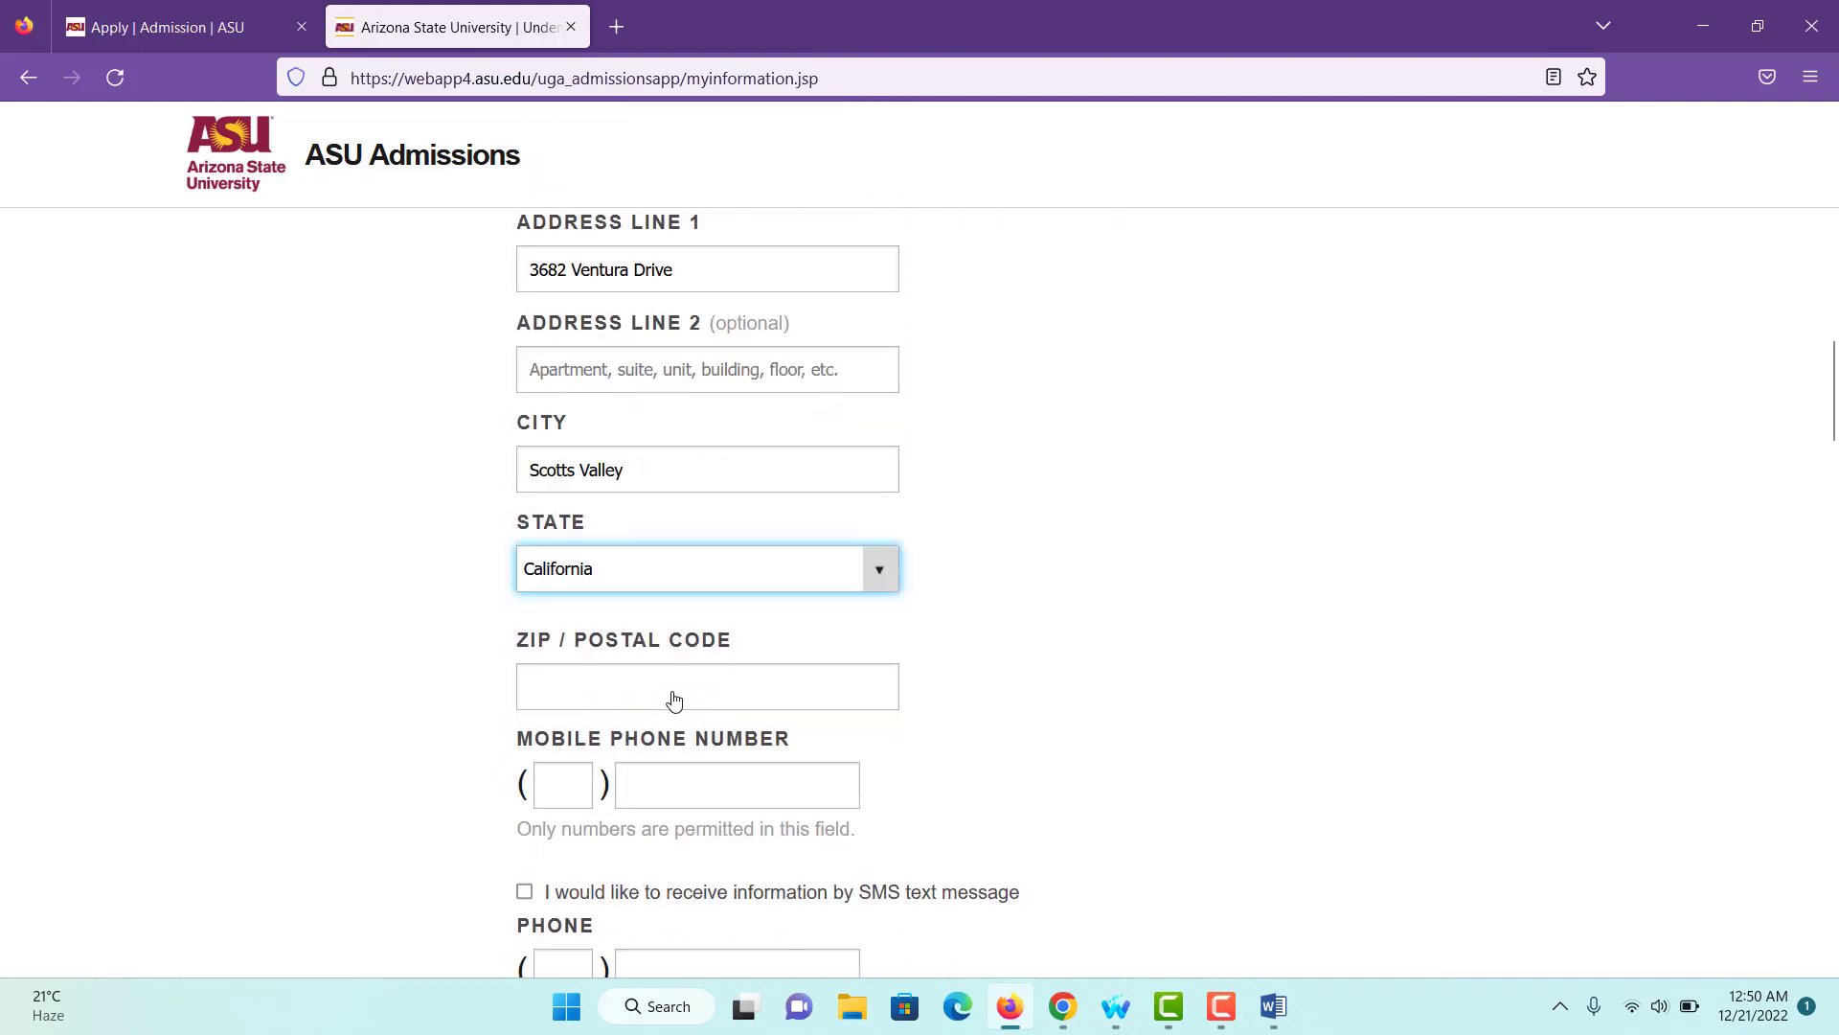
scroll(675, 700, down, 1)
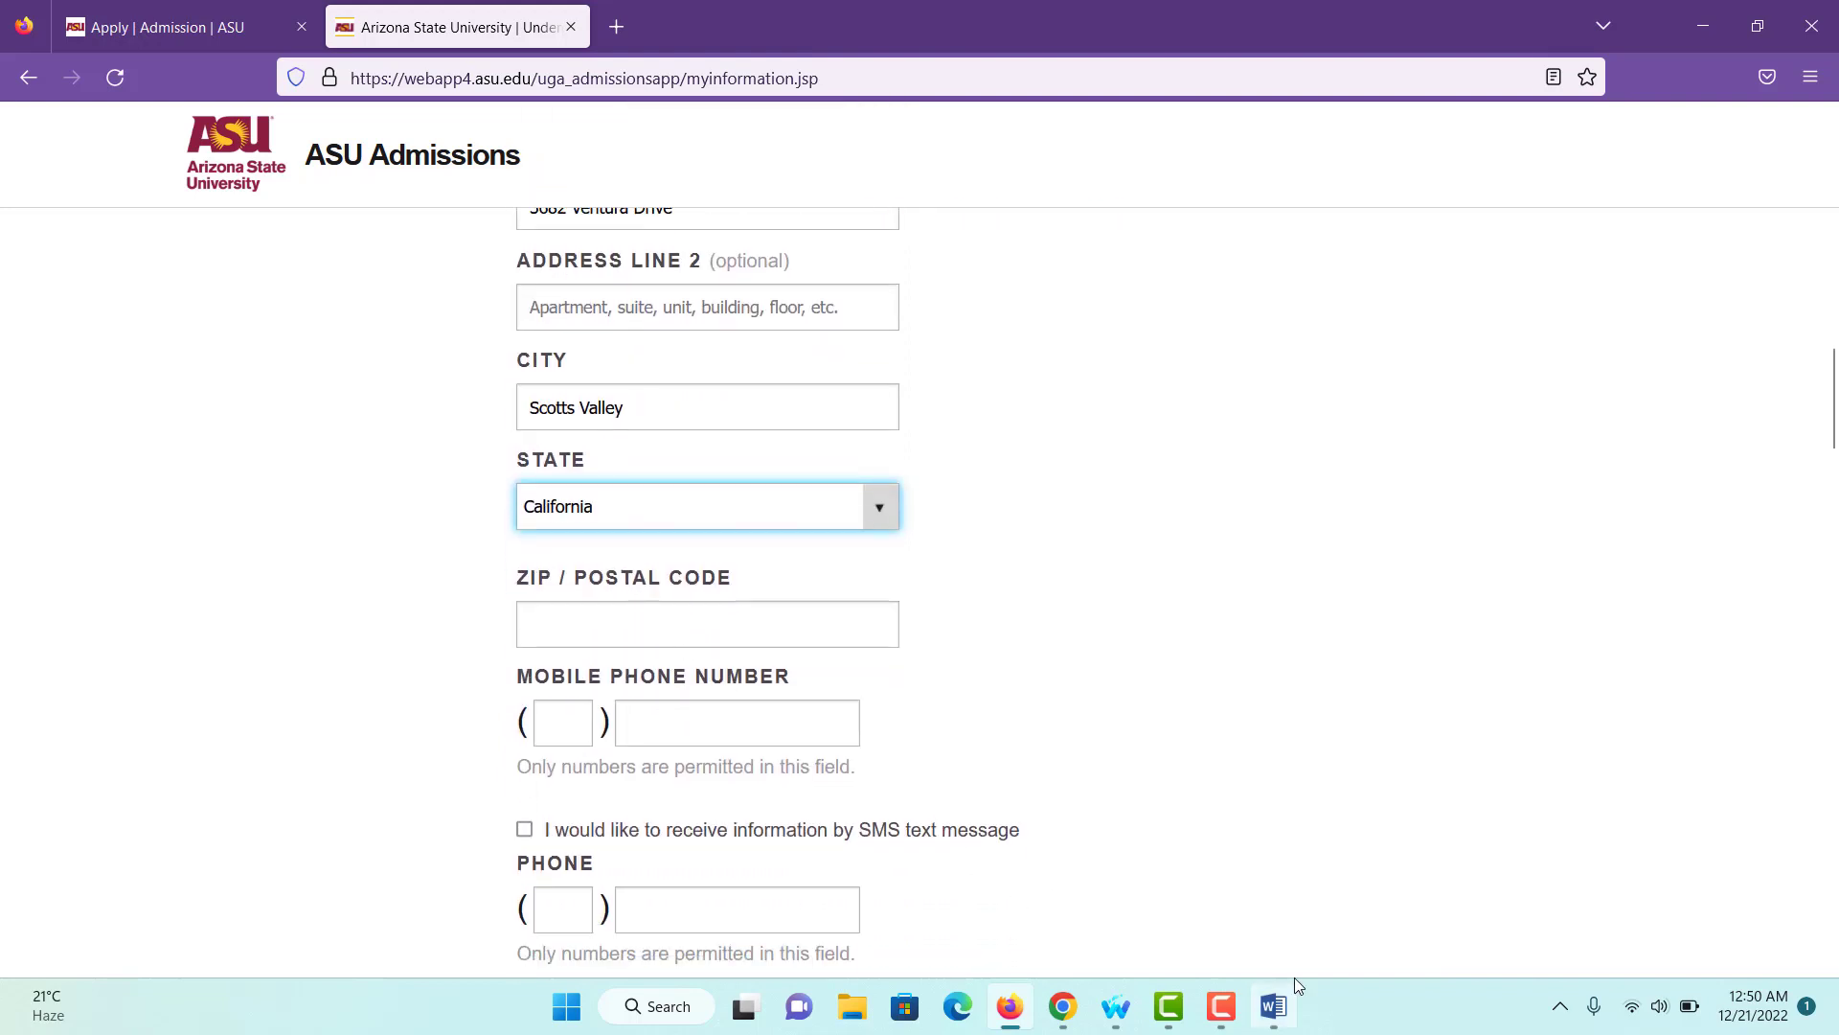
- Copy the ZIP code from the Word notes and paste it into the ZIP field
click(1273, 1006)
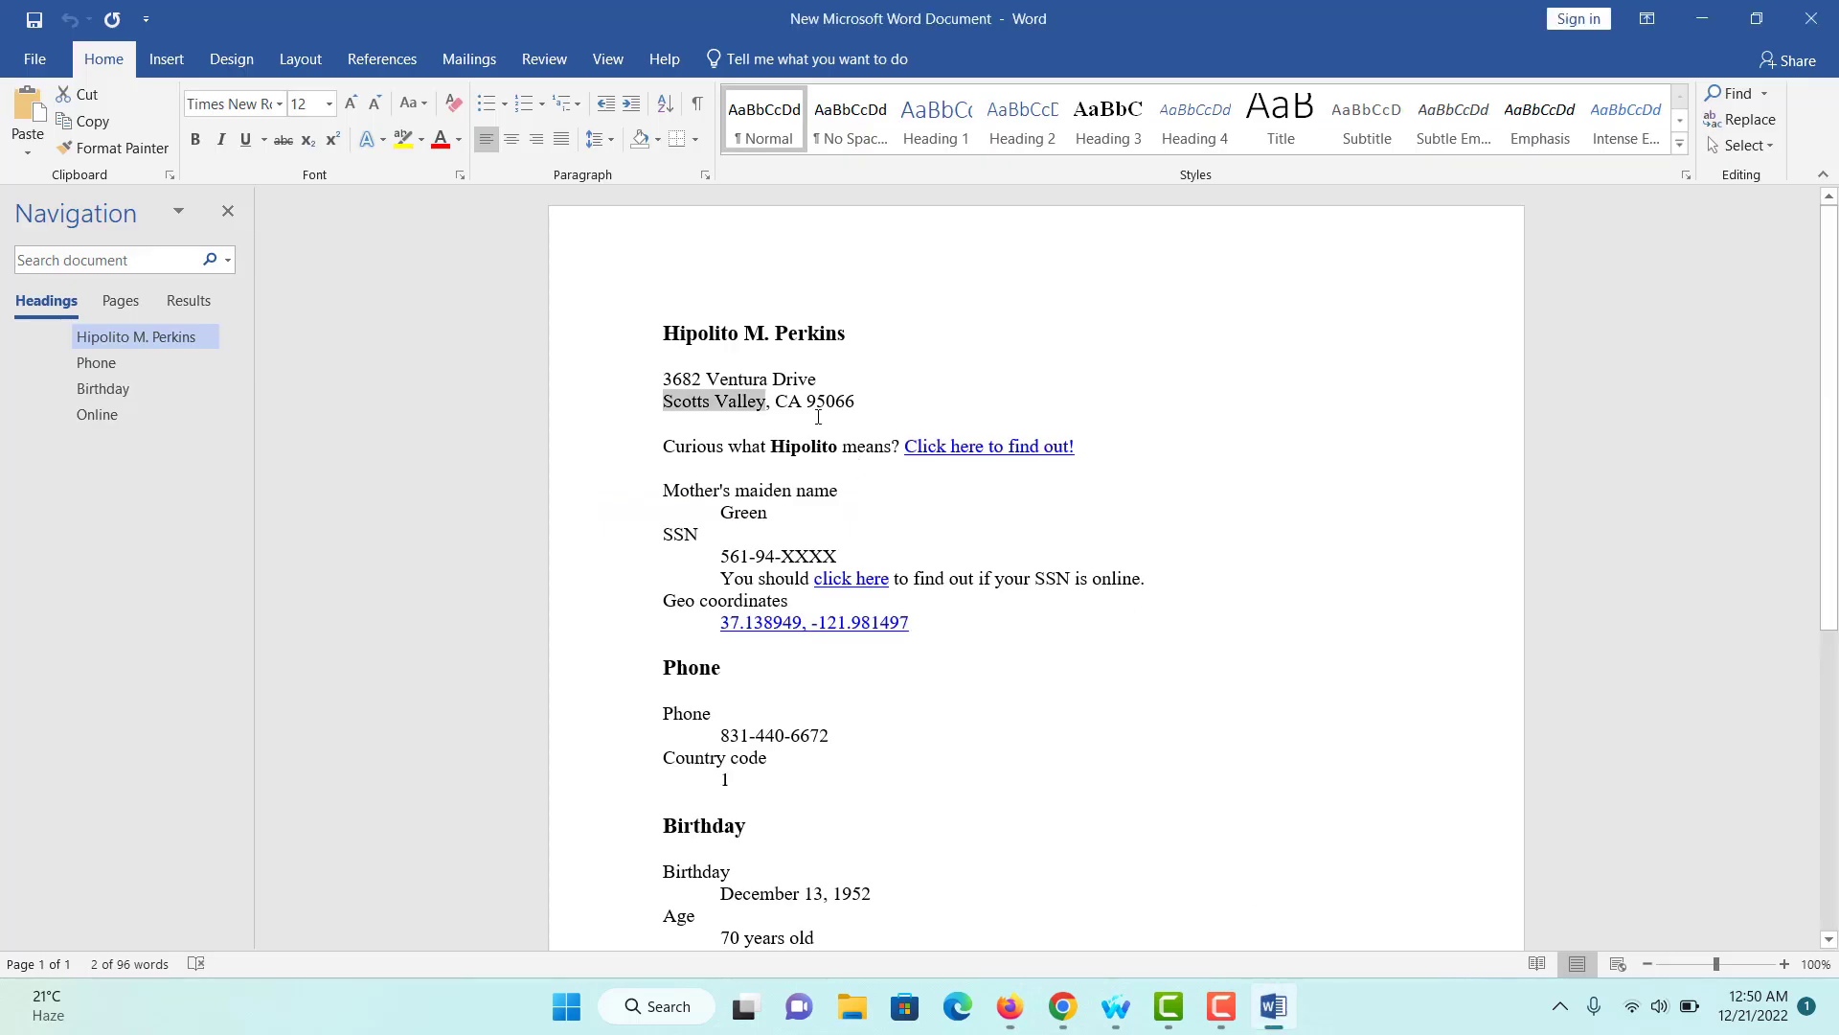
drag(777, 400, 854, 403)
right_click(847, 402)
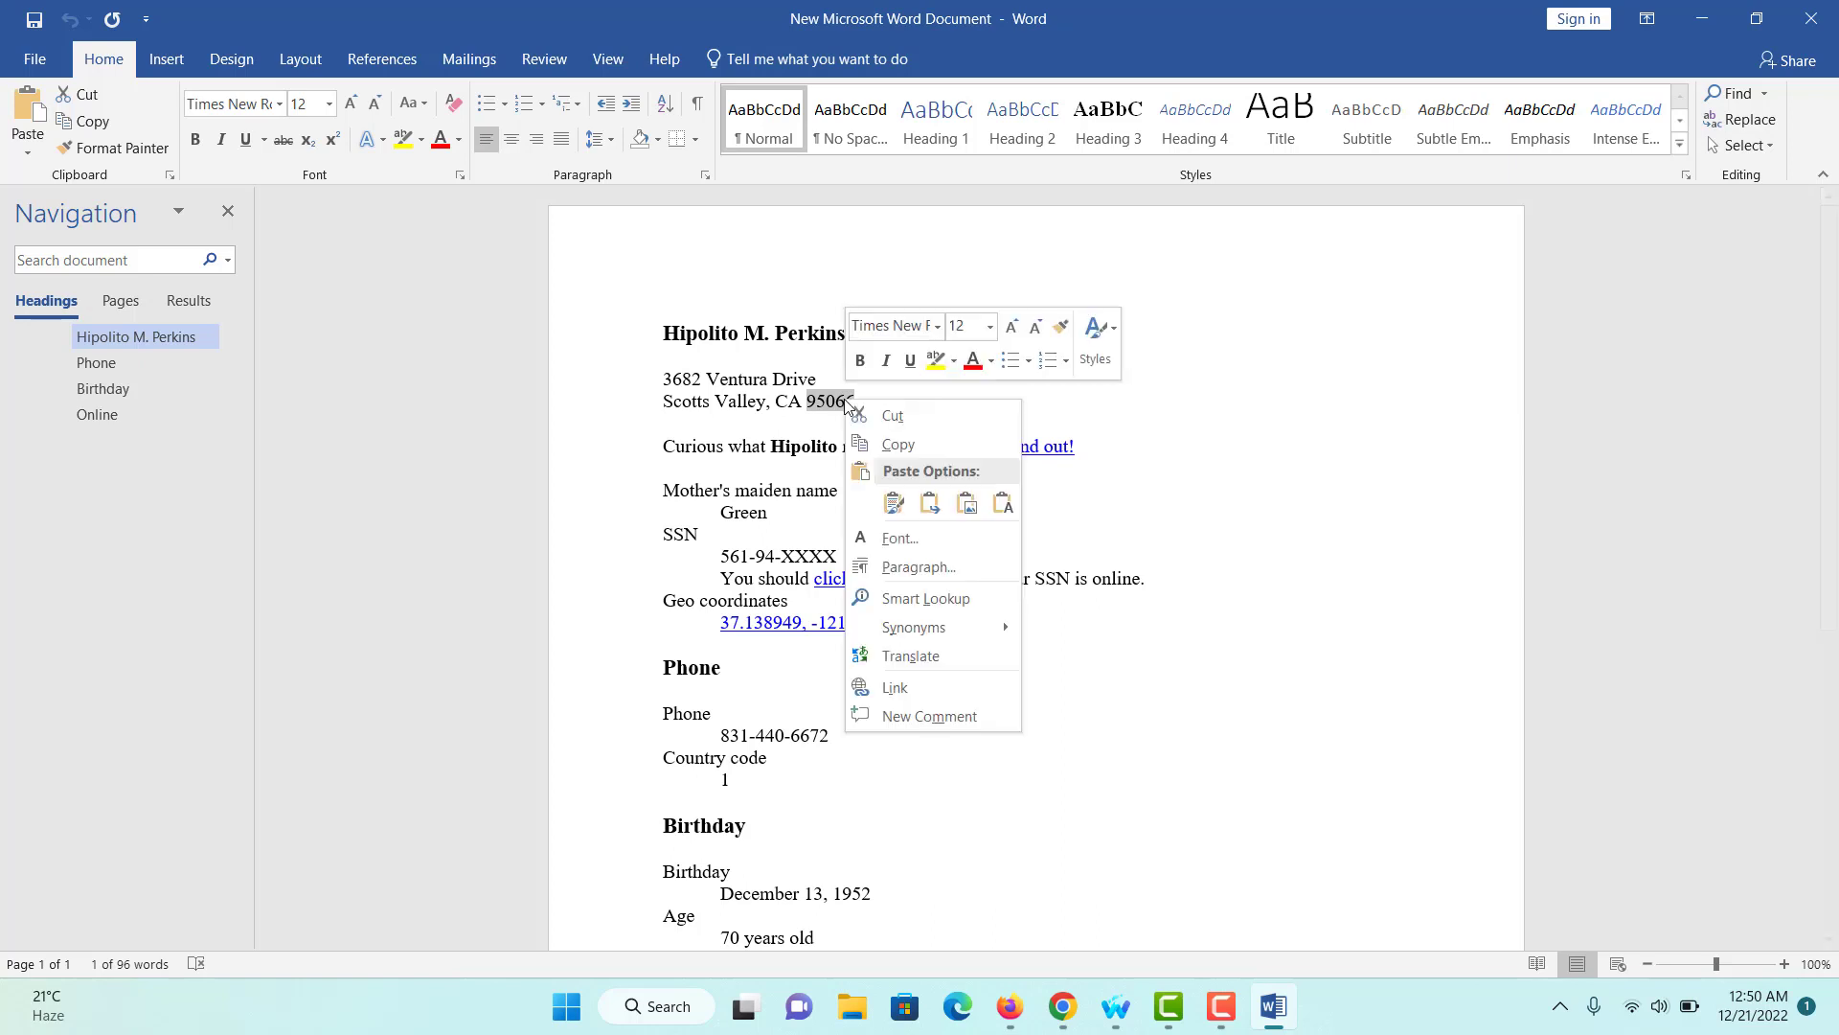
click(874, 441)
key(alt+Tab)
key(ctrl+v)
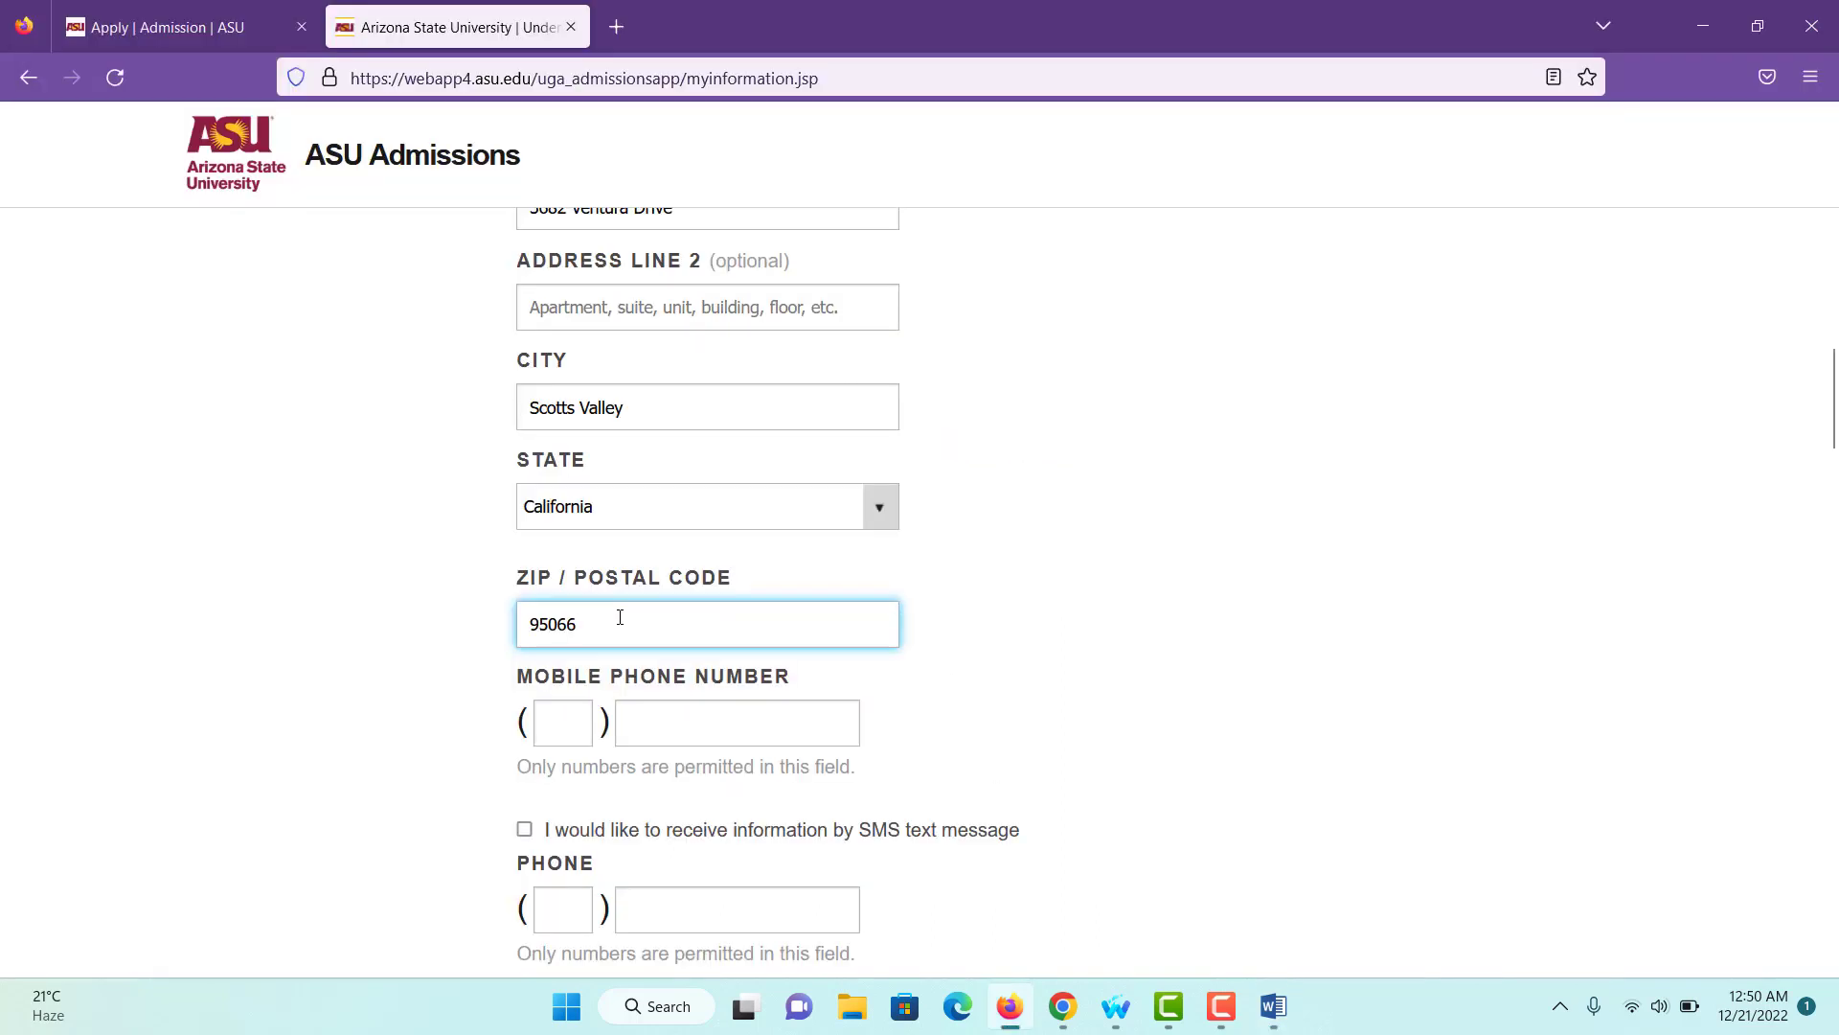
scroll(620, 617, down, 2)
- Enter the mobile phone area code and number
click(563, 534)
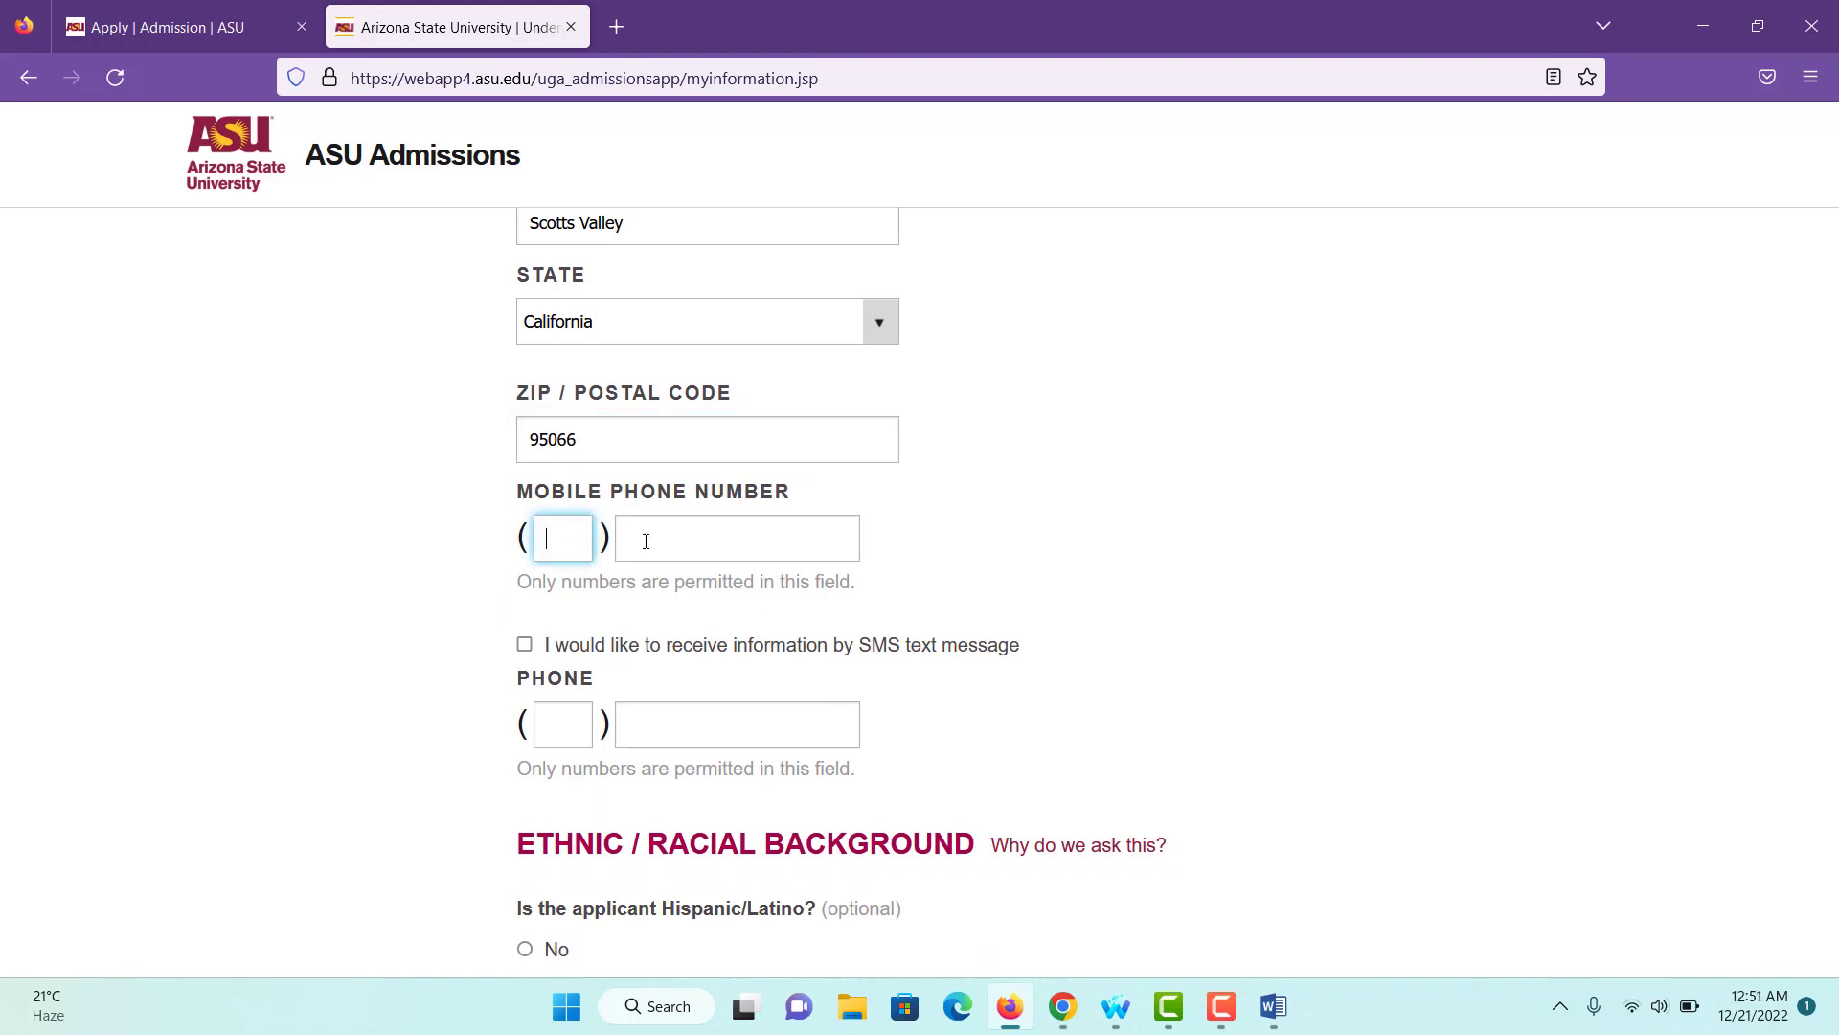
text(923)
key(BackSpace)
key(BackSpace)
text(14)
click(645, 541)
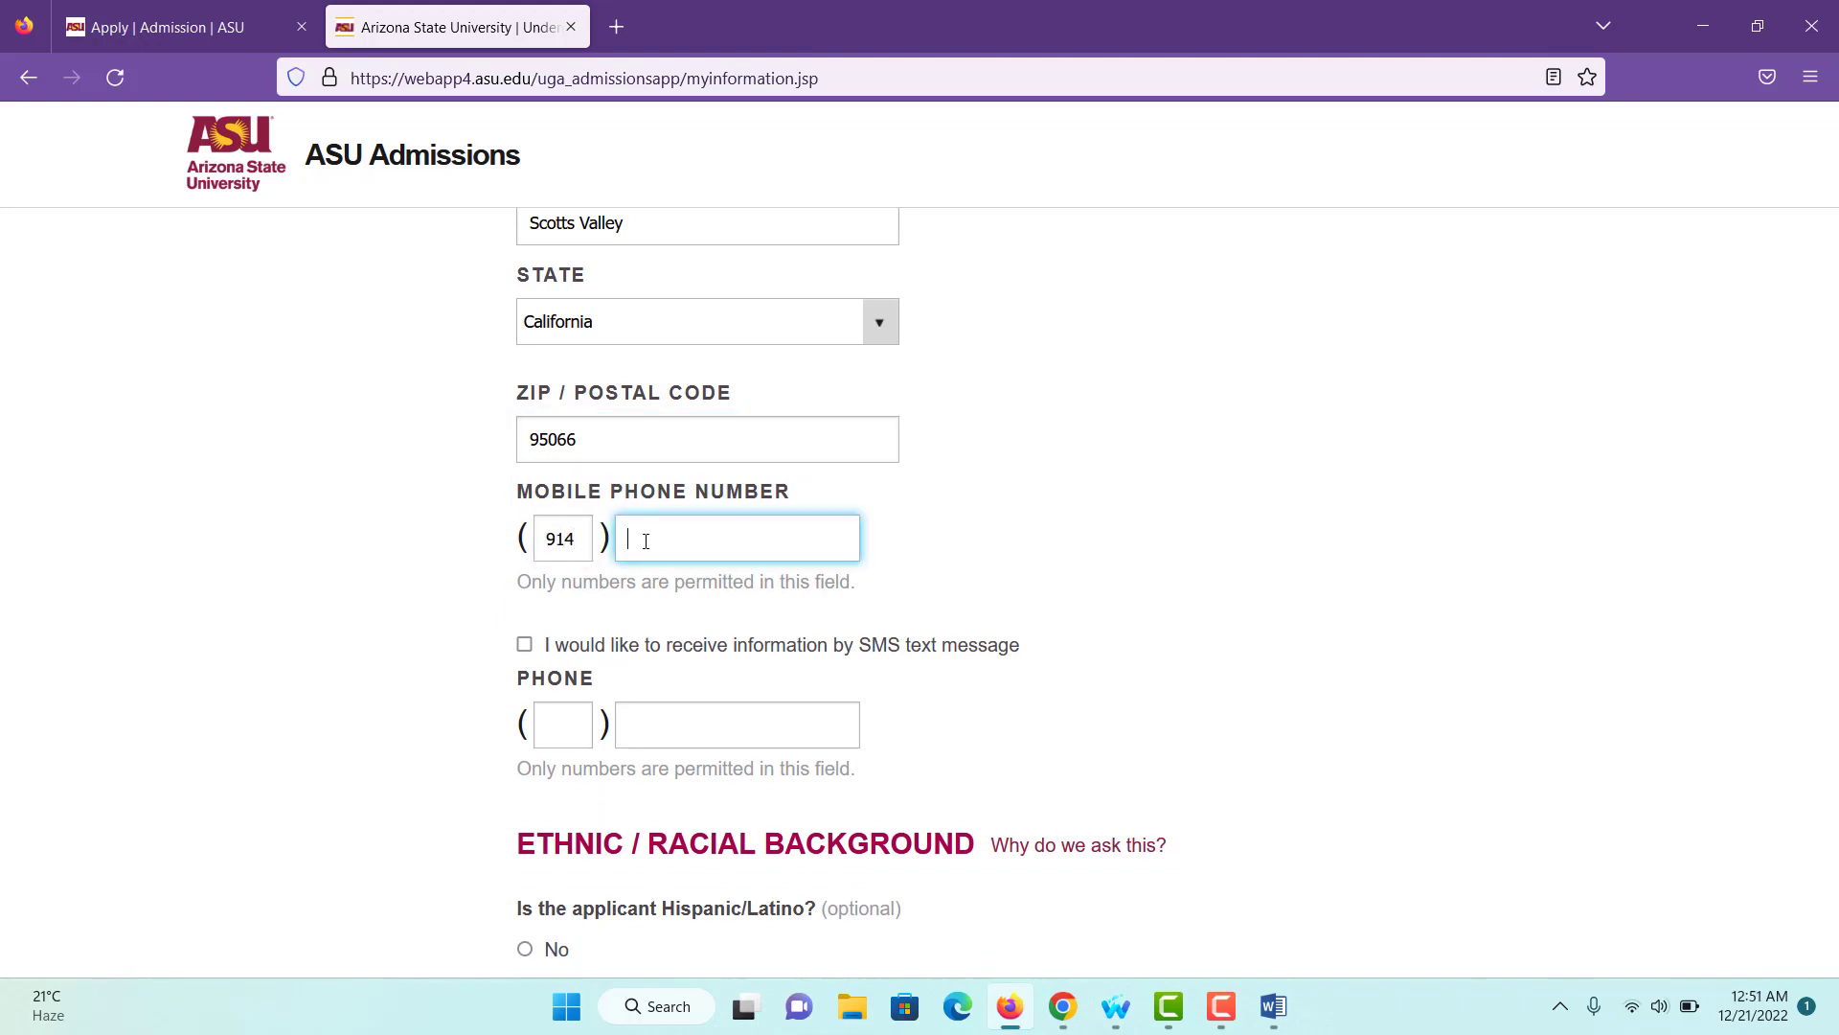
- Choose Male for Sex and 'None of these options apply to me.' for uniformed services affiliation
scroll(646, 541, down, 4)
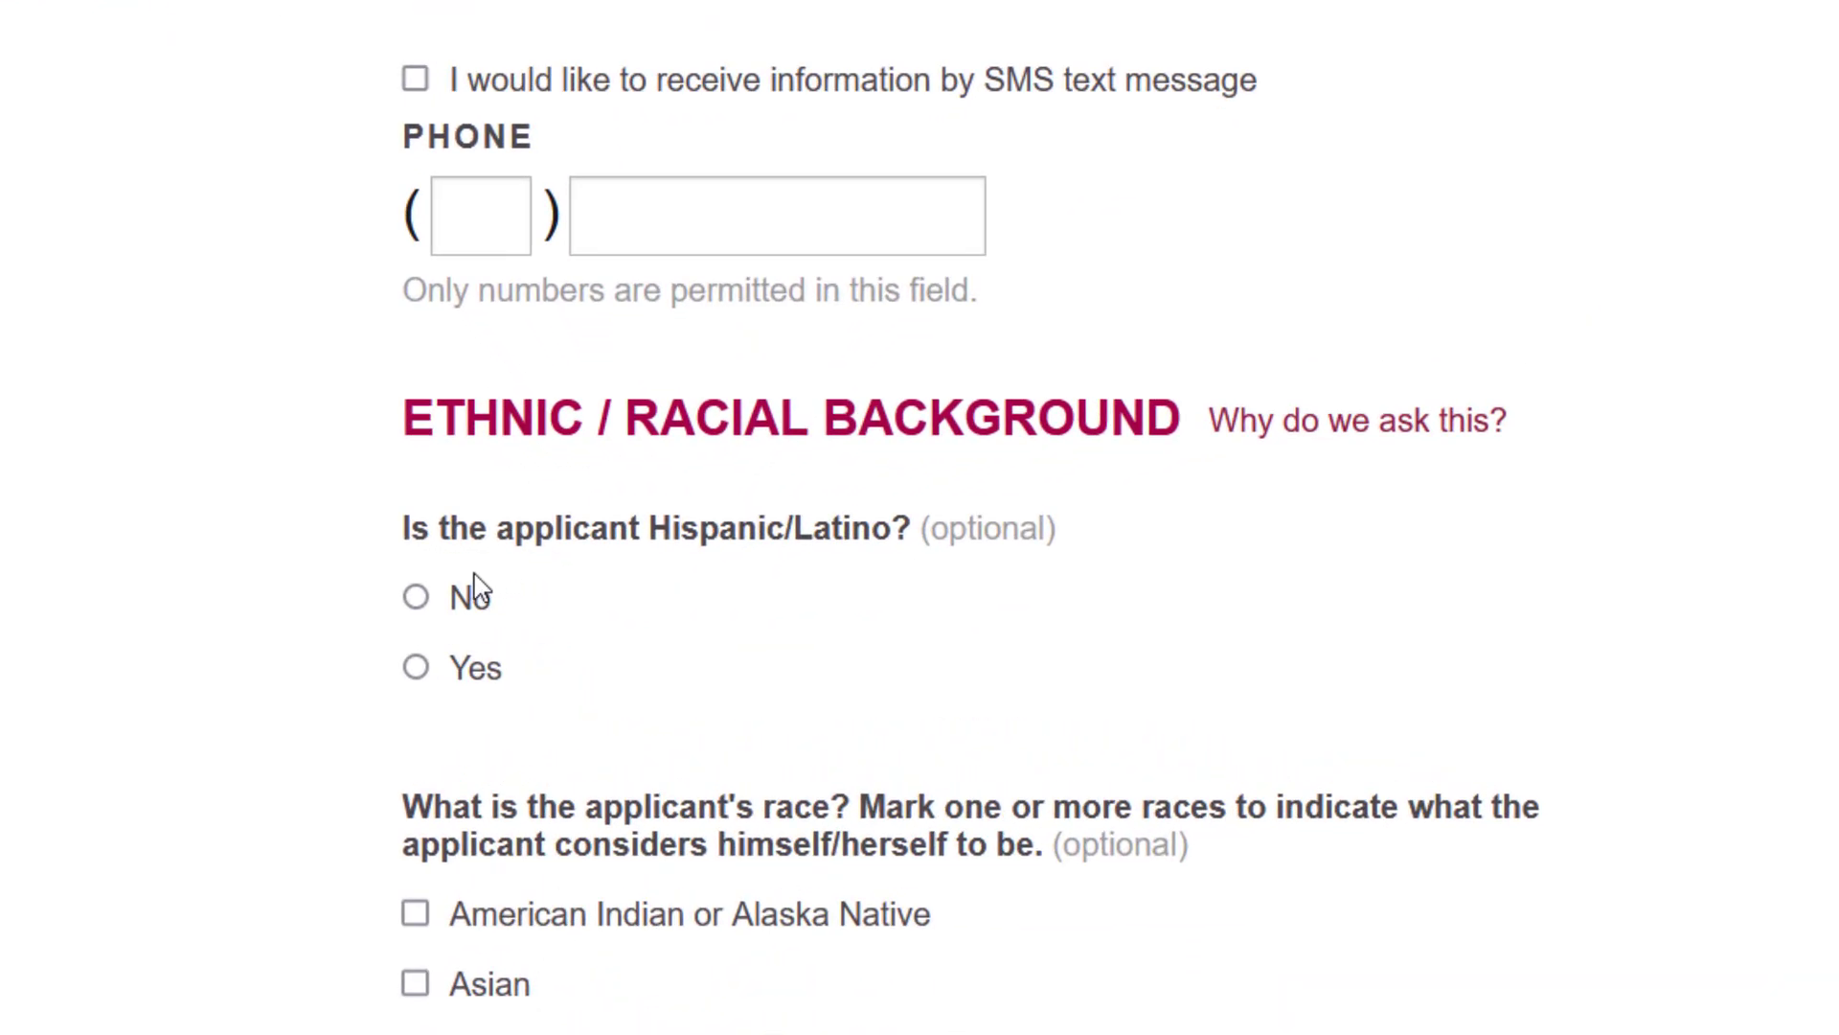
scroll(587, 566, down, 3)
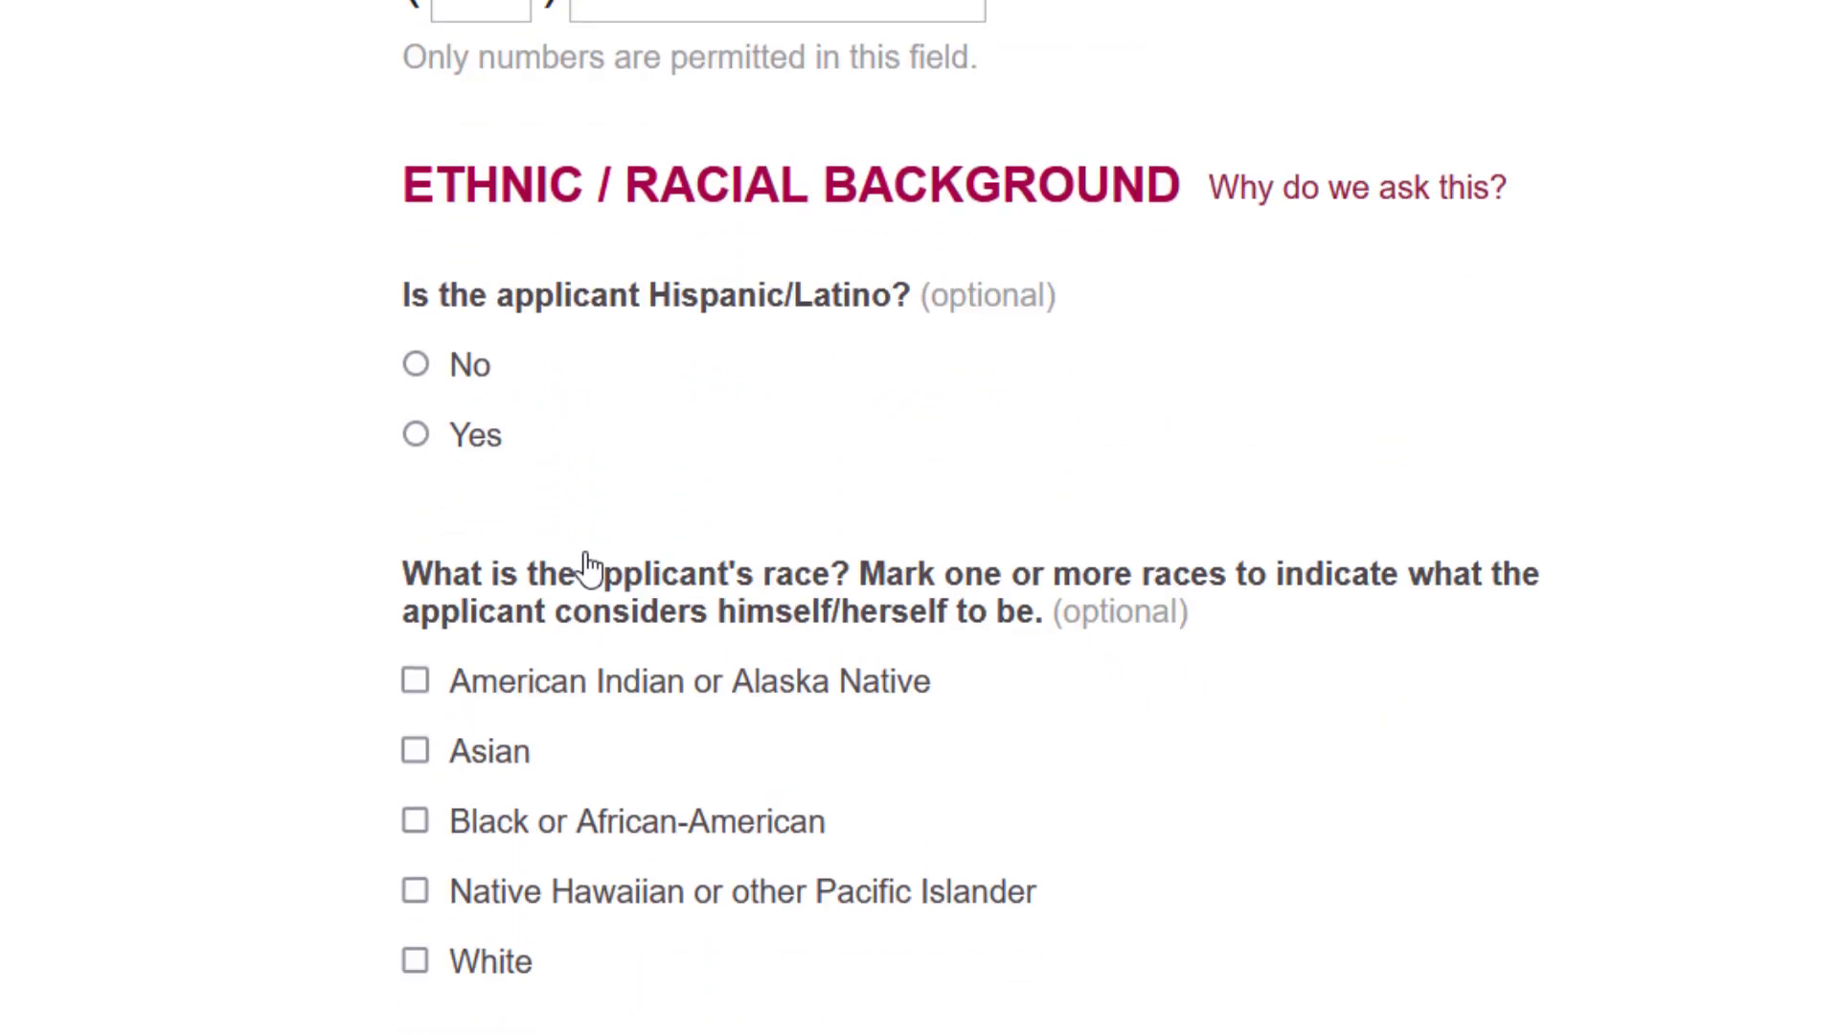
scroll(696, 720, down, 3)
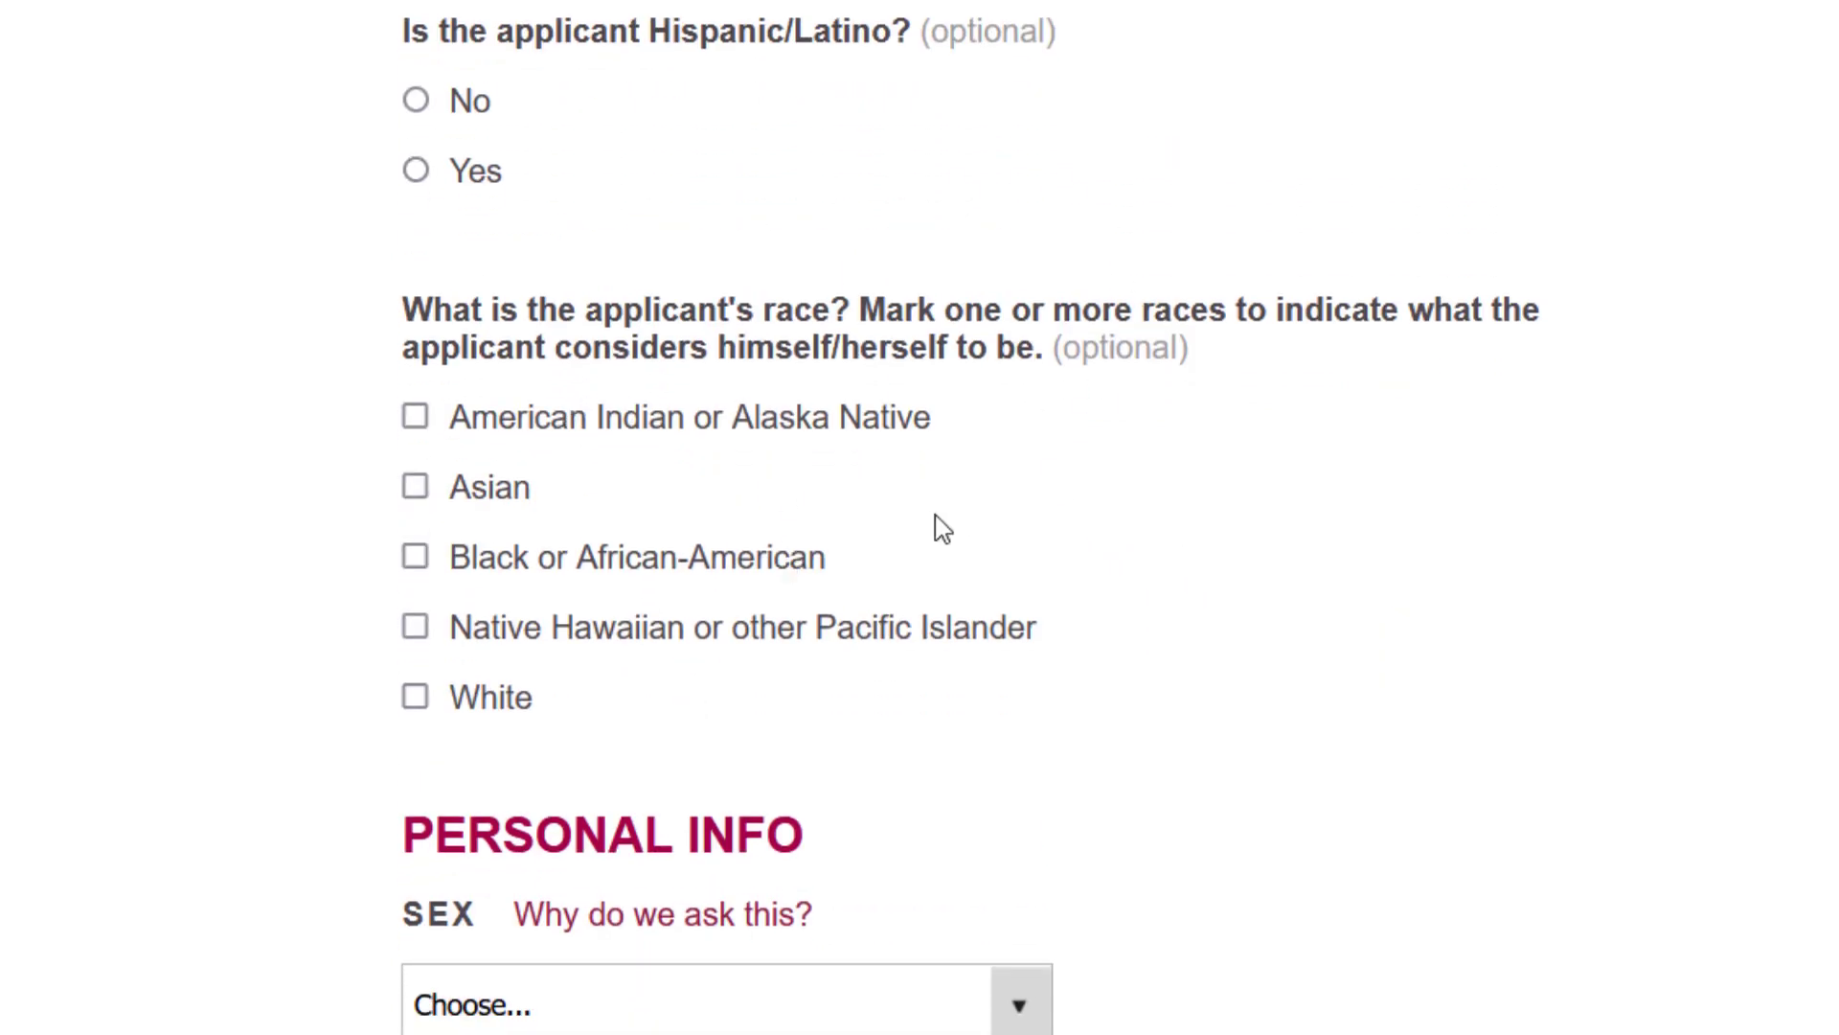
scroll(913, 568, down, 4)
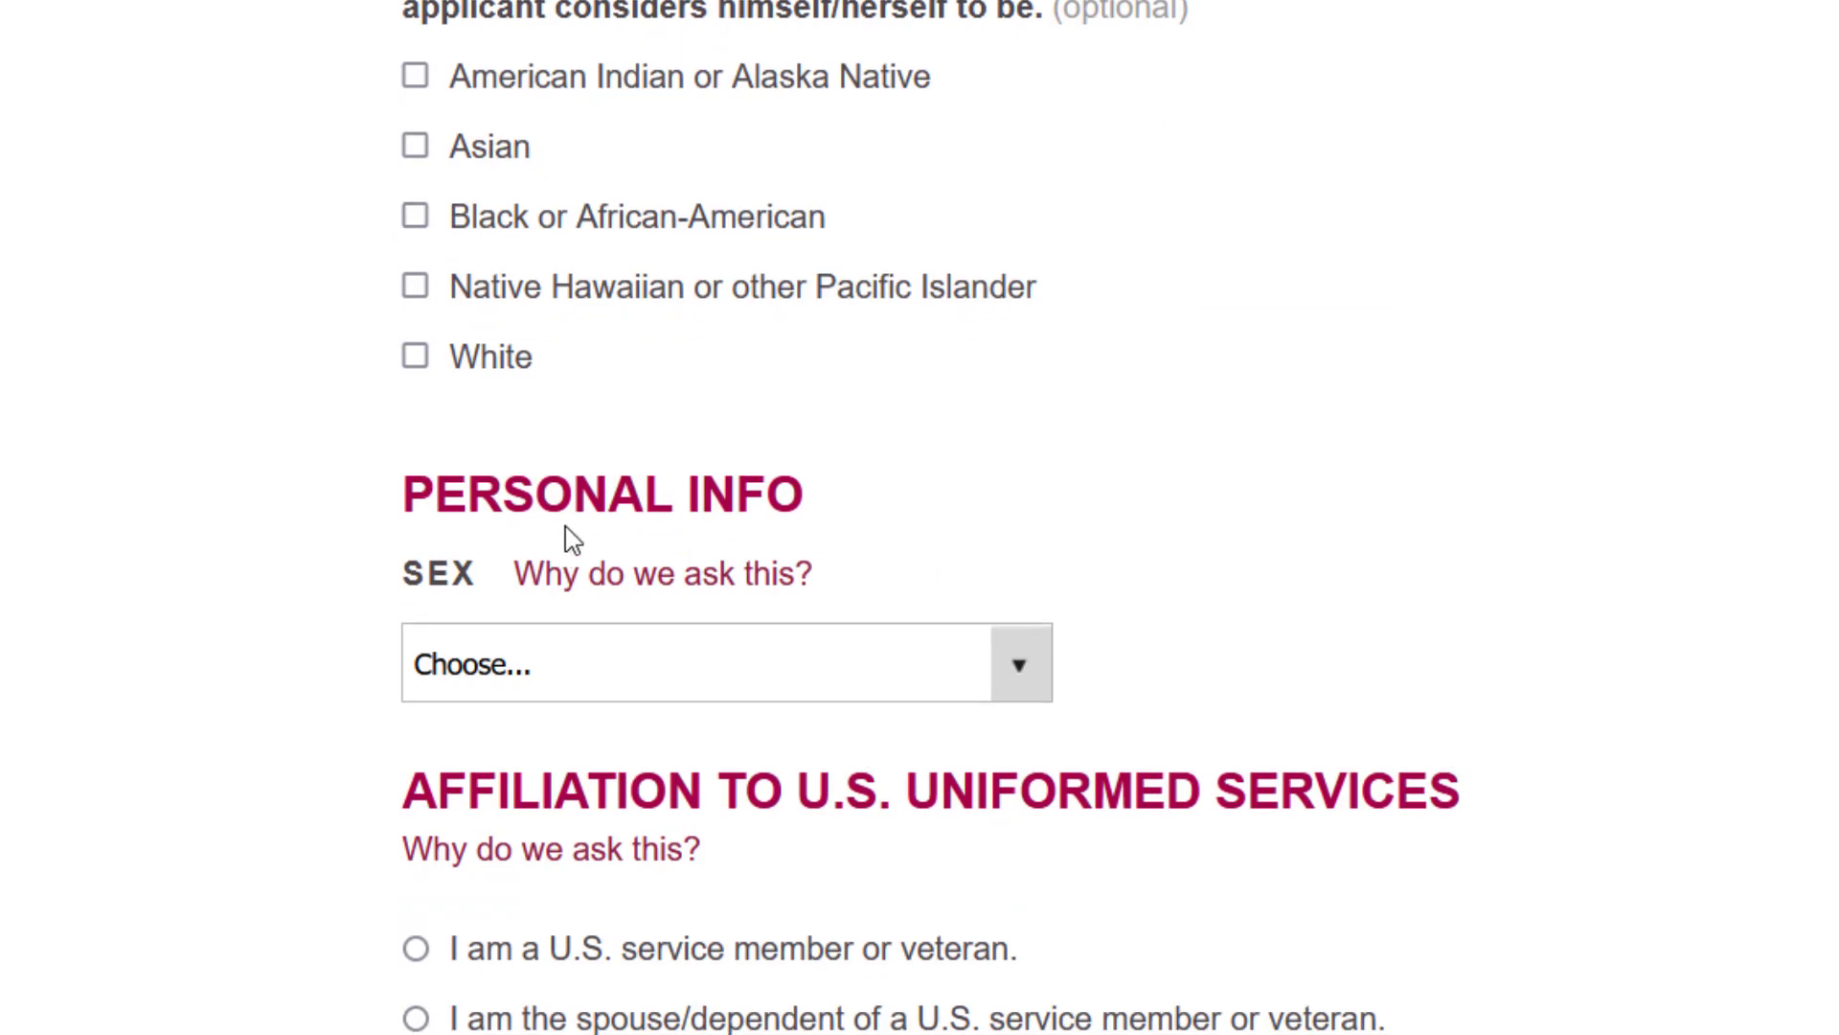
scroll(575, 510, down, 2)
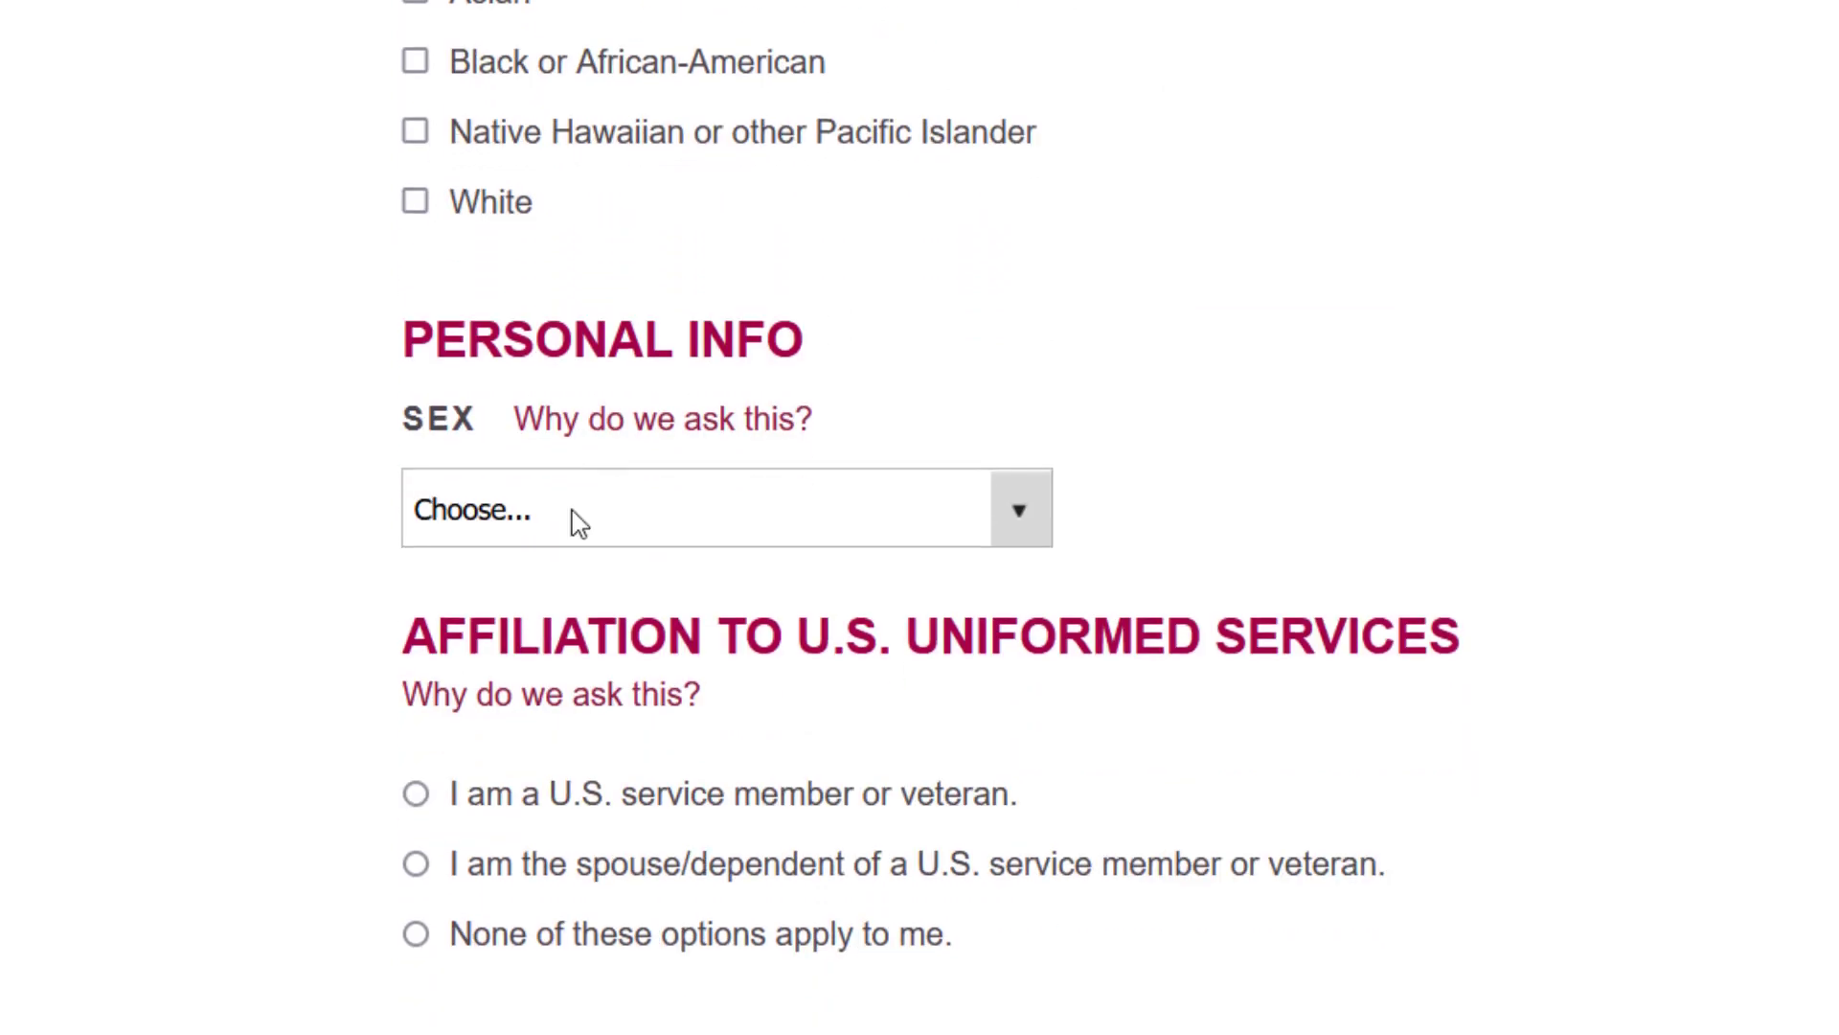
click(574, 510)
click(497, 640)
scroll(505, 647, down, 2)
scroll(505, 648, down, 3)
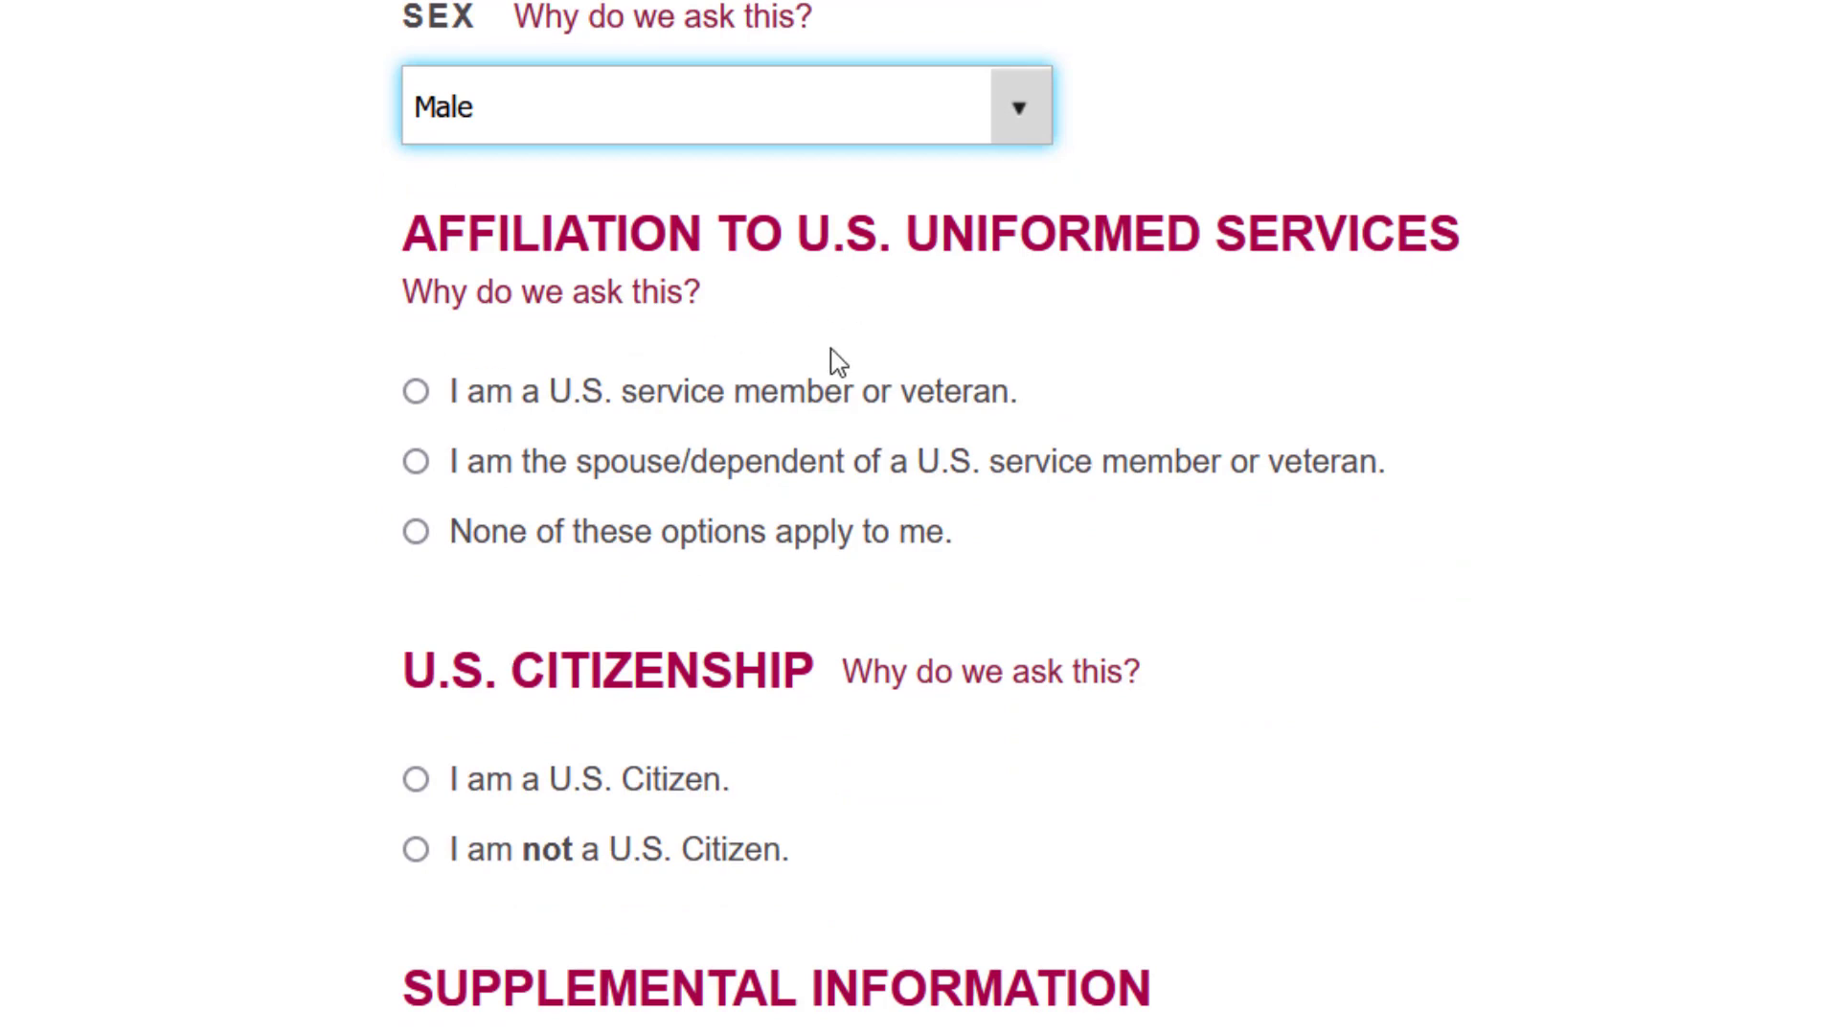
click(416, 533)
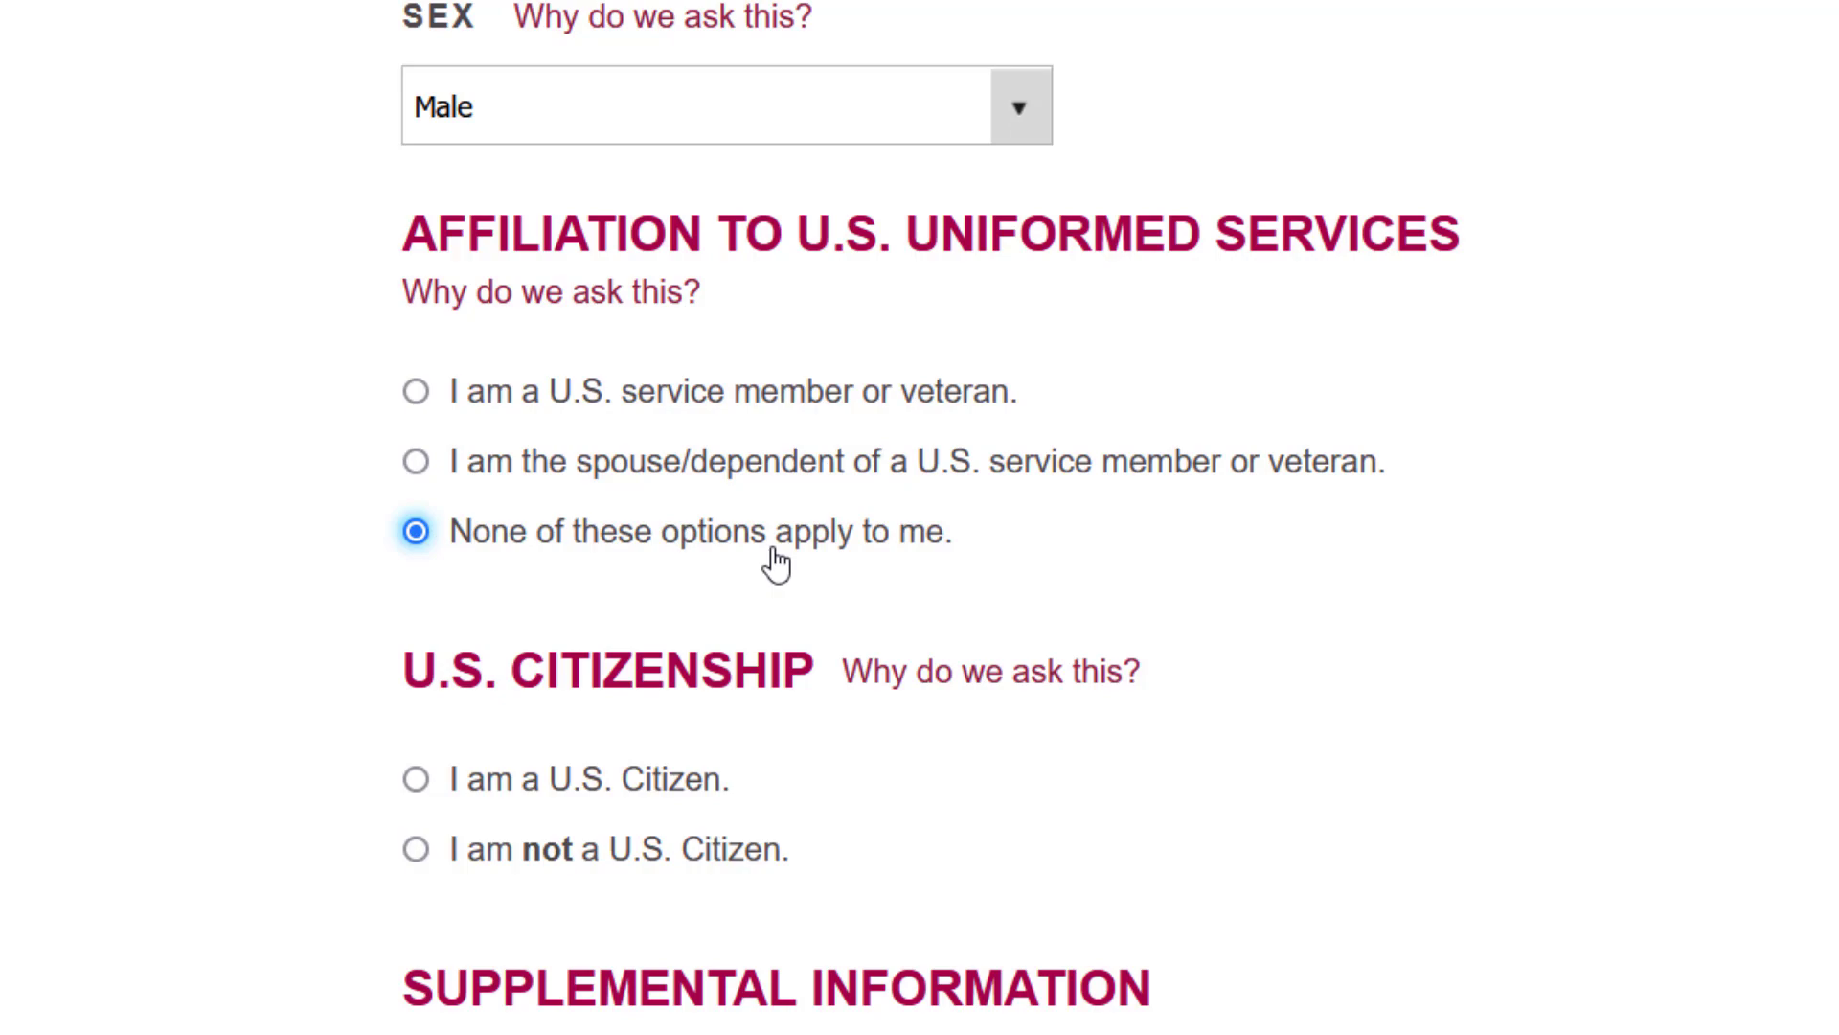
scroll(920, 575, down, 3)
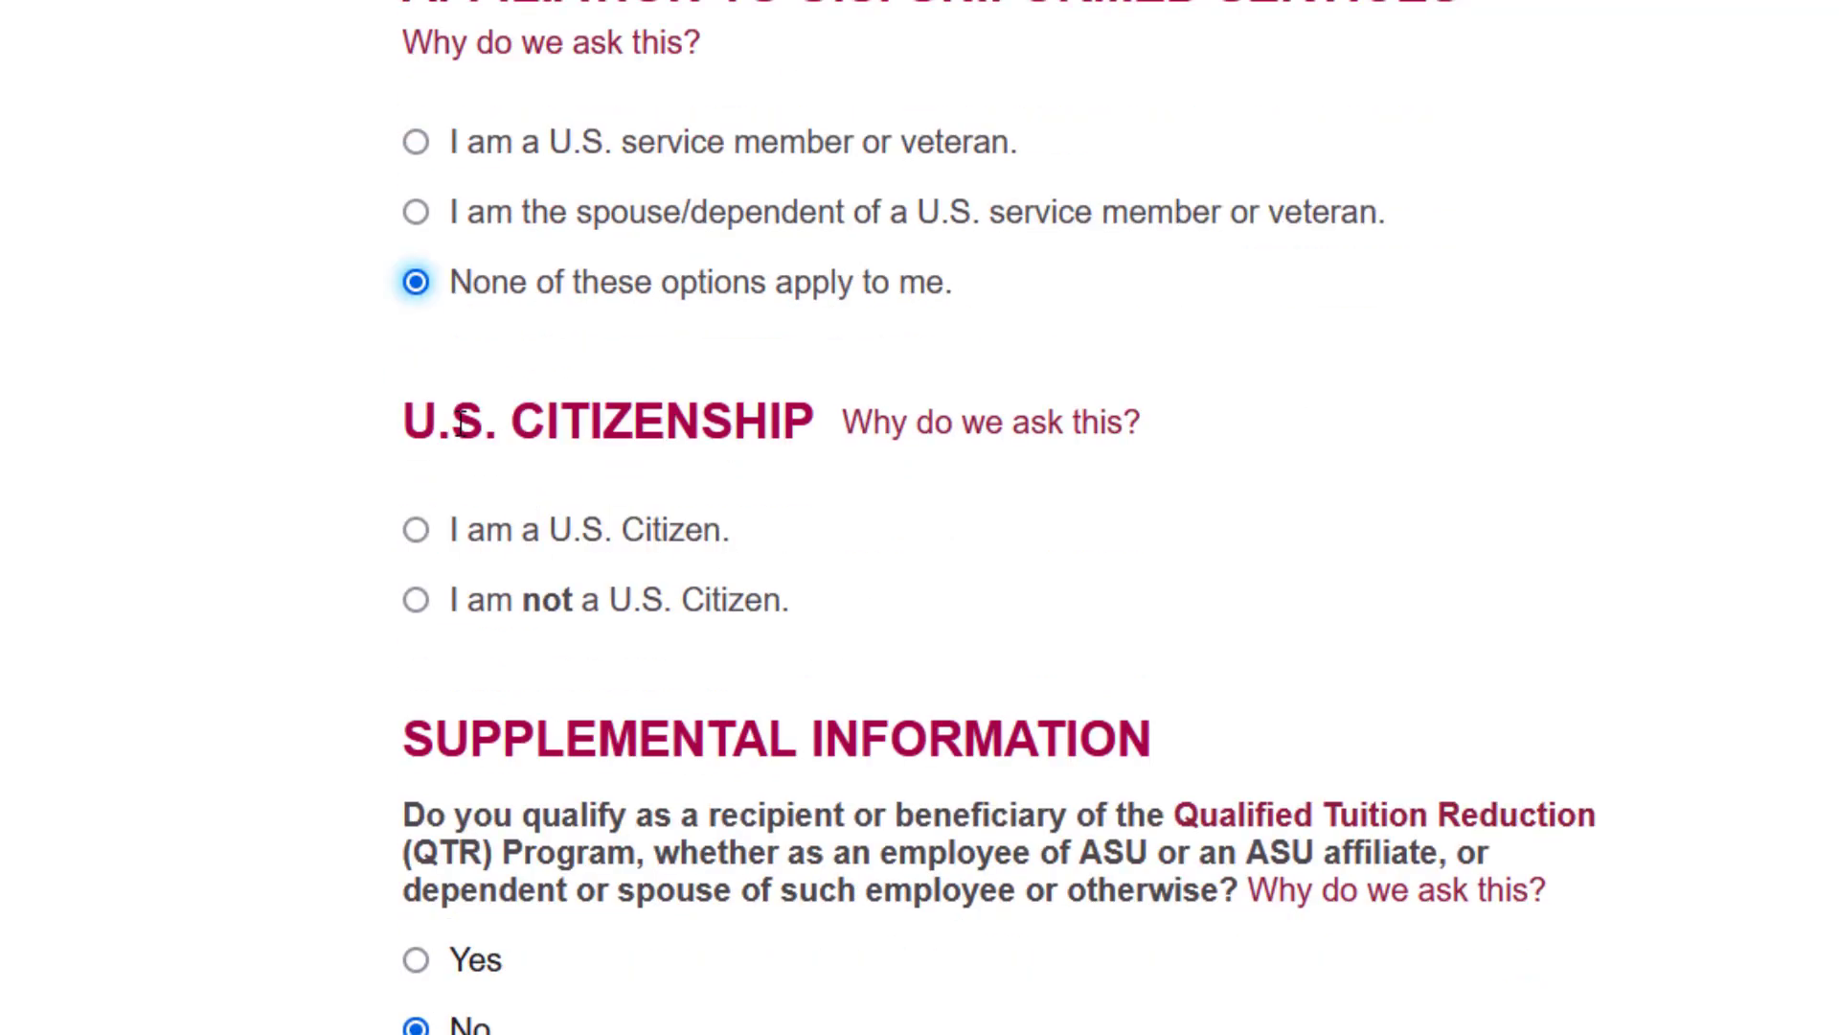
scroll(776, 485, down, 1)
- Mark the applicant as not a U.S. citizen with a Student (F1) visa
click(412, 498)
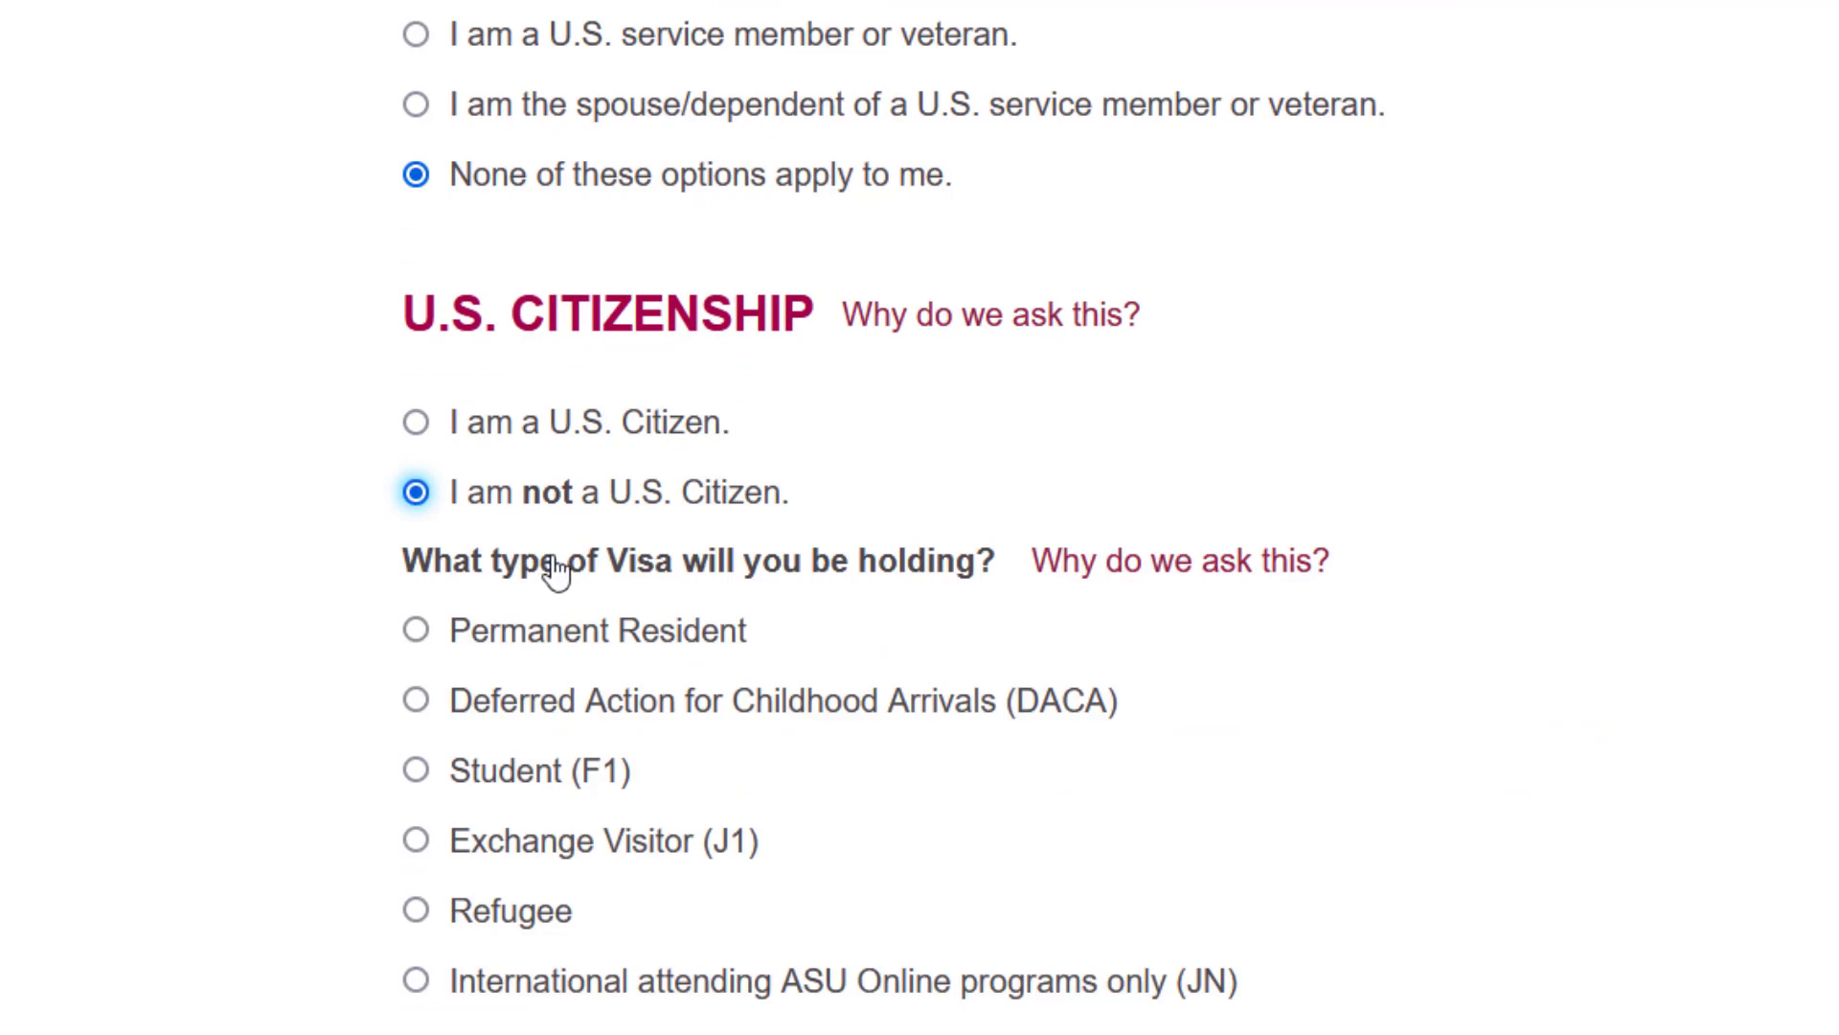
scroll(555, 572, down, 2)
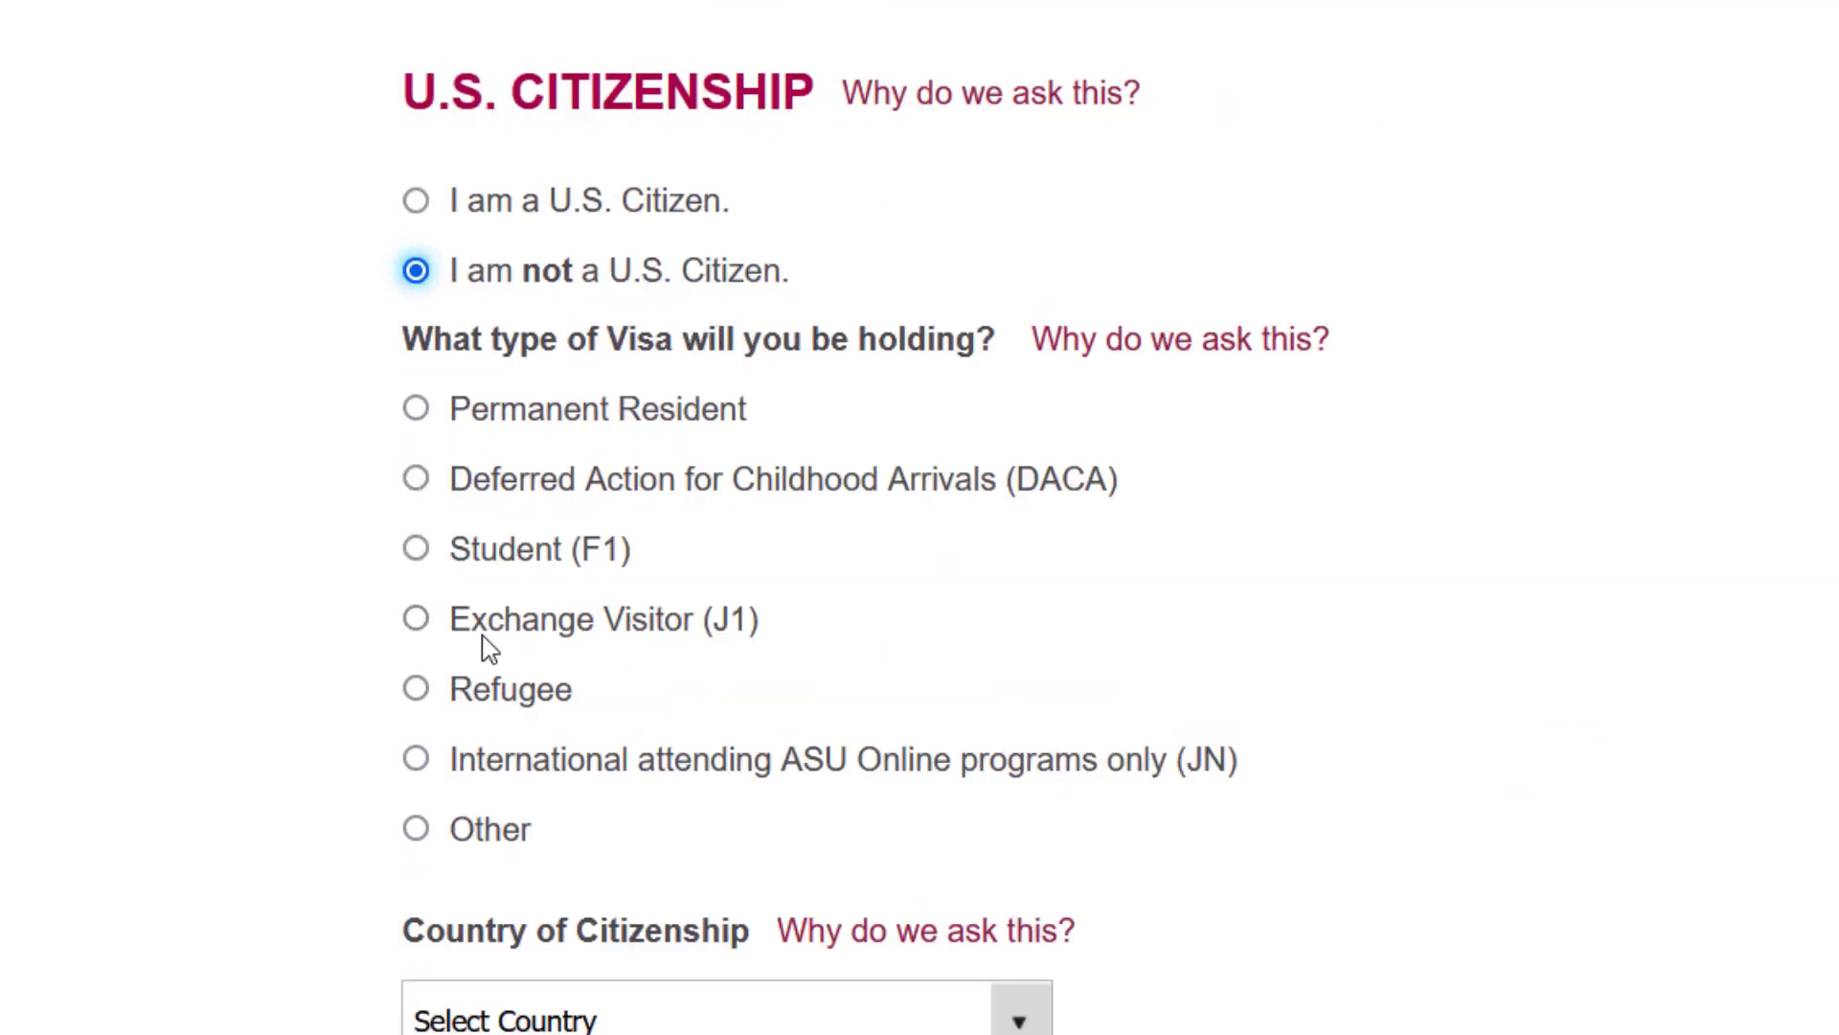
click(416, 548)
scroll(606, 770, down, 5)
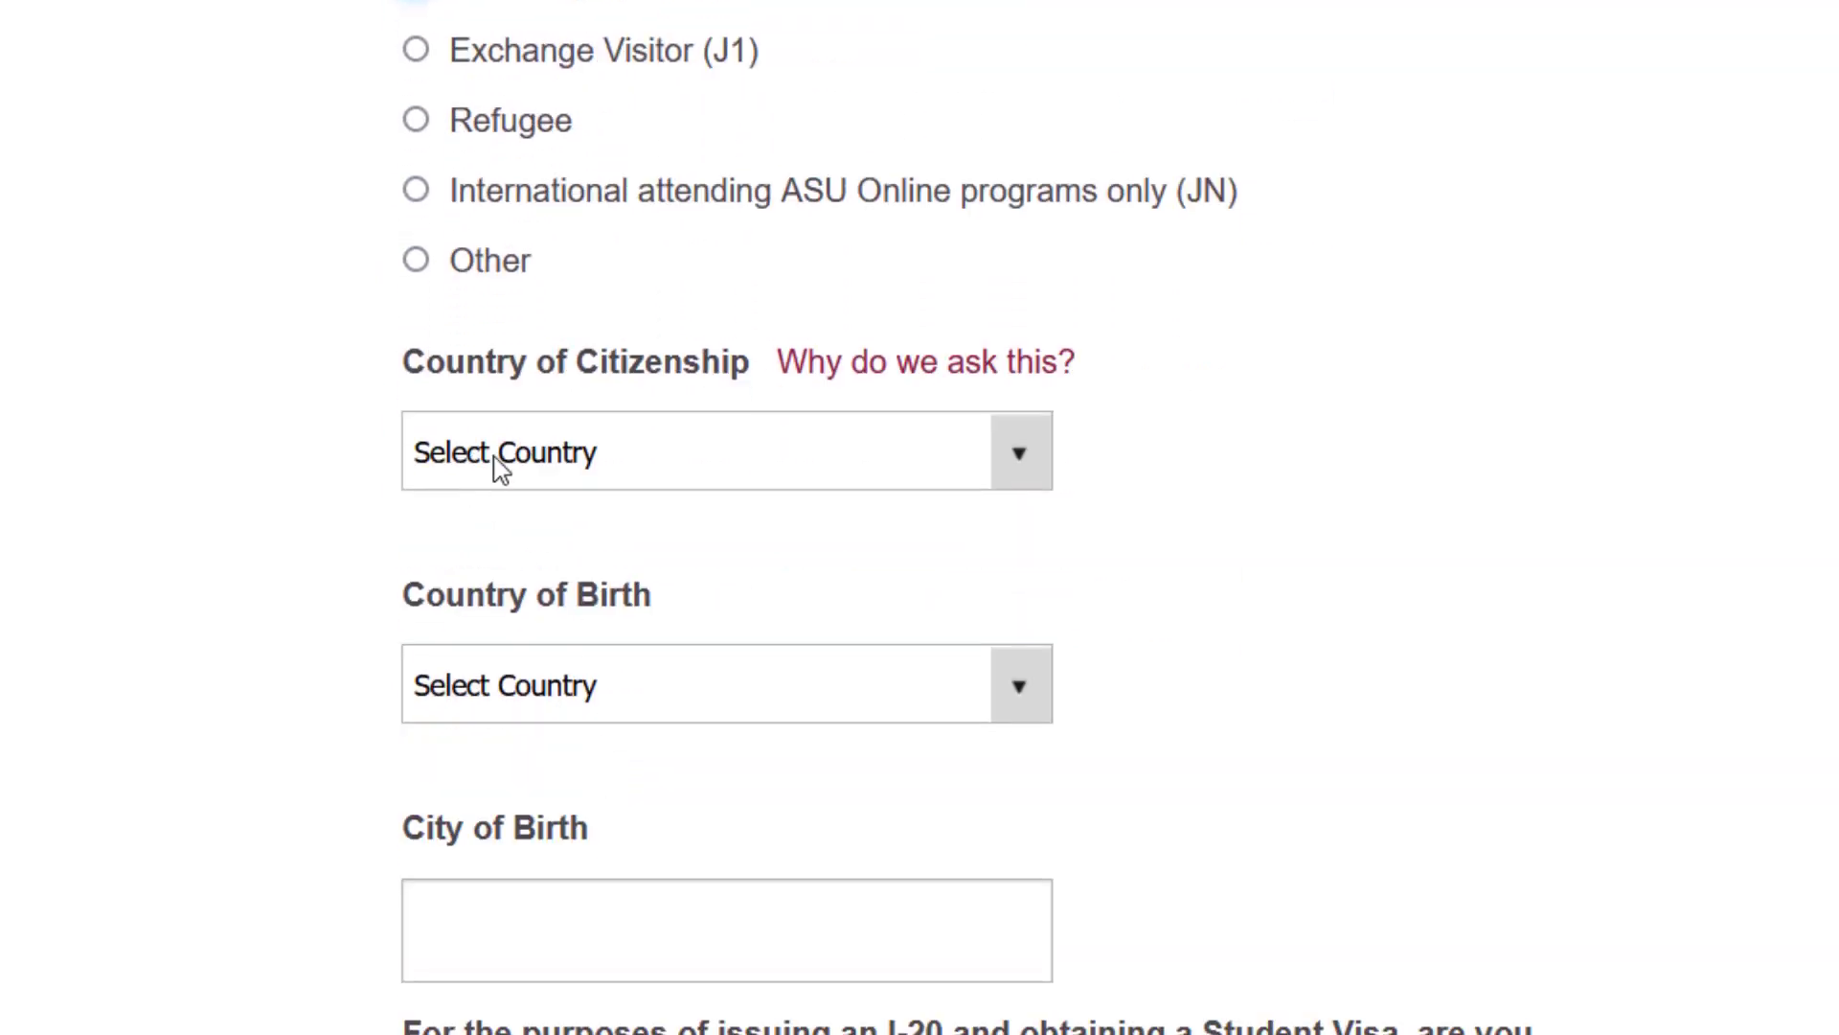
- Set Bangladesh as country of citizenship and birth, with Dhaka as City of Birth
click(500, 459)
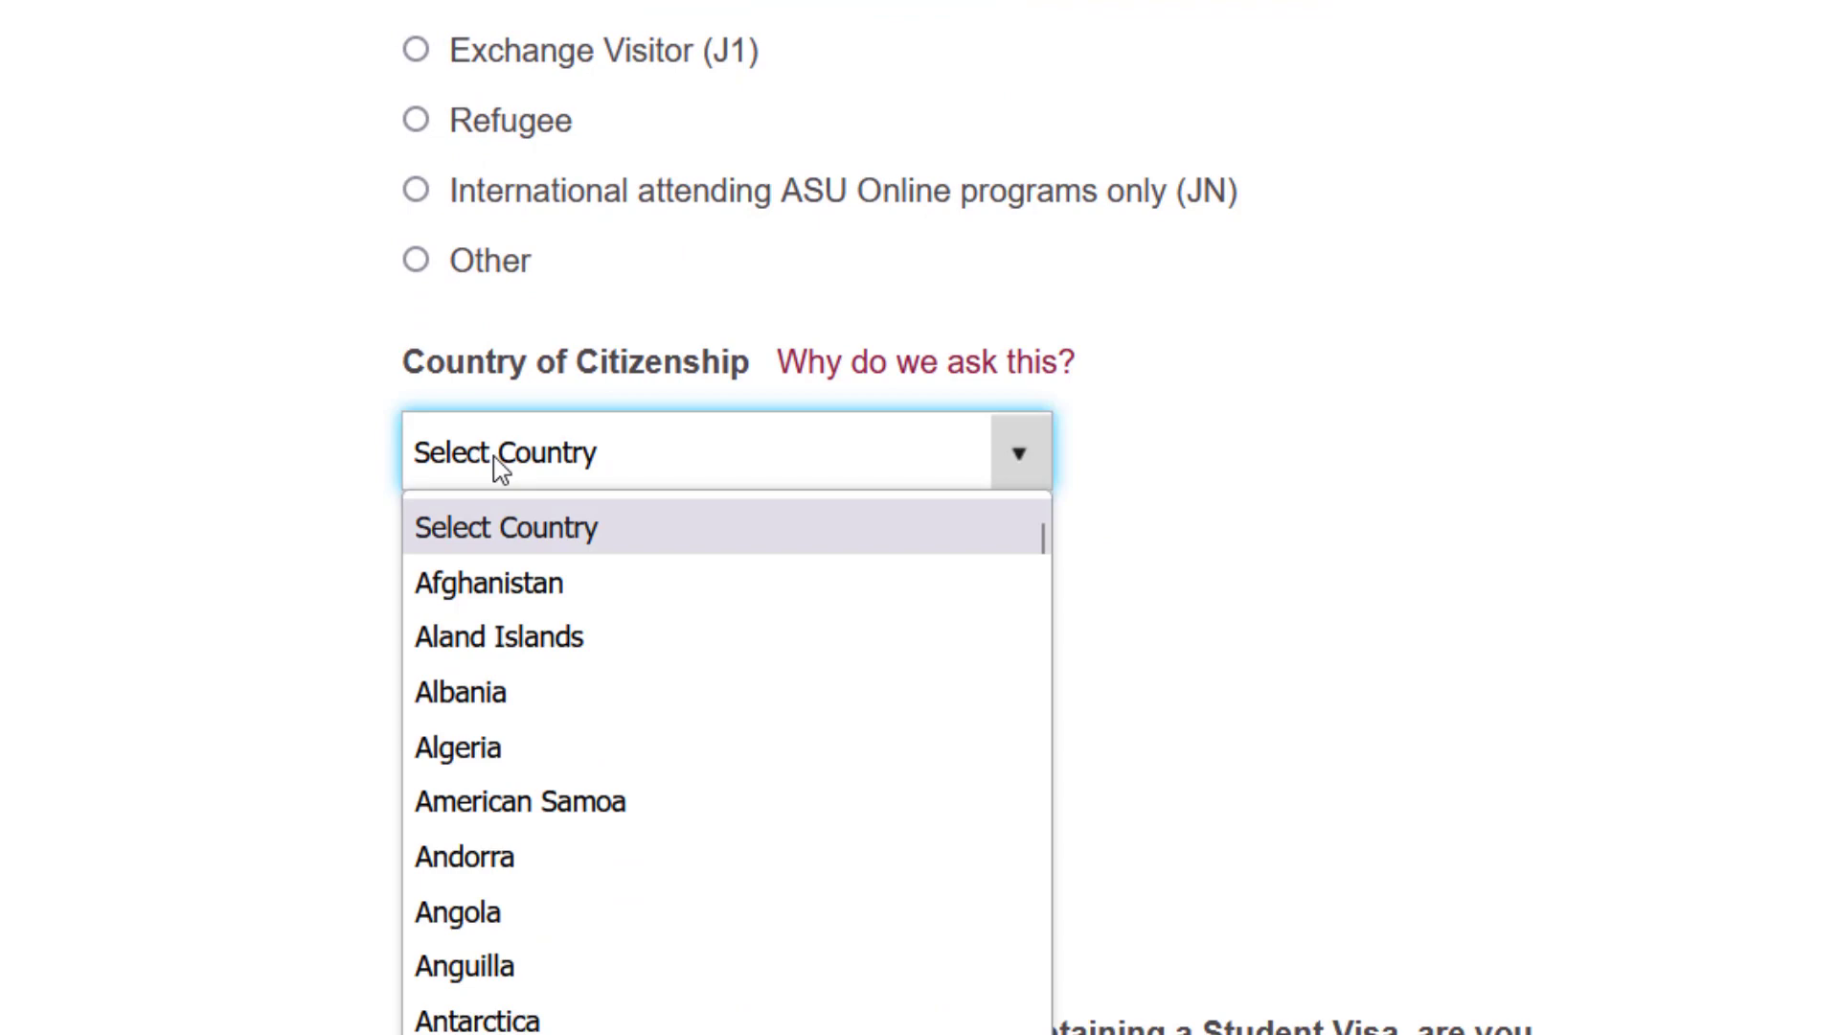
key(b)
key(b)
key(b)
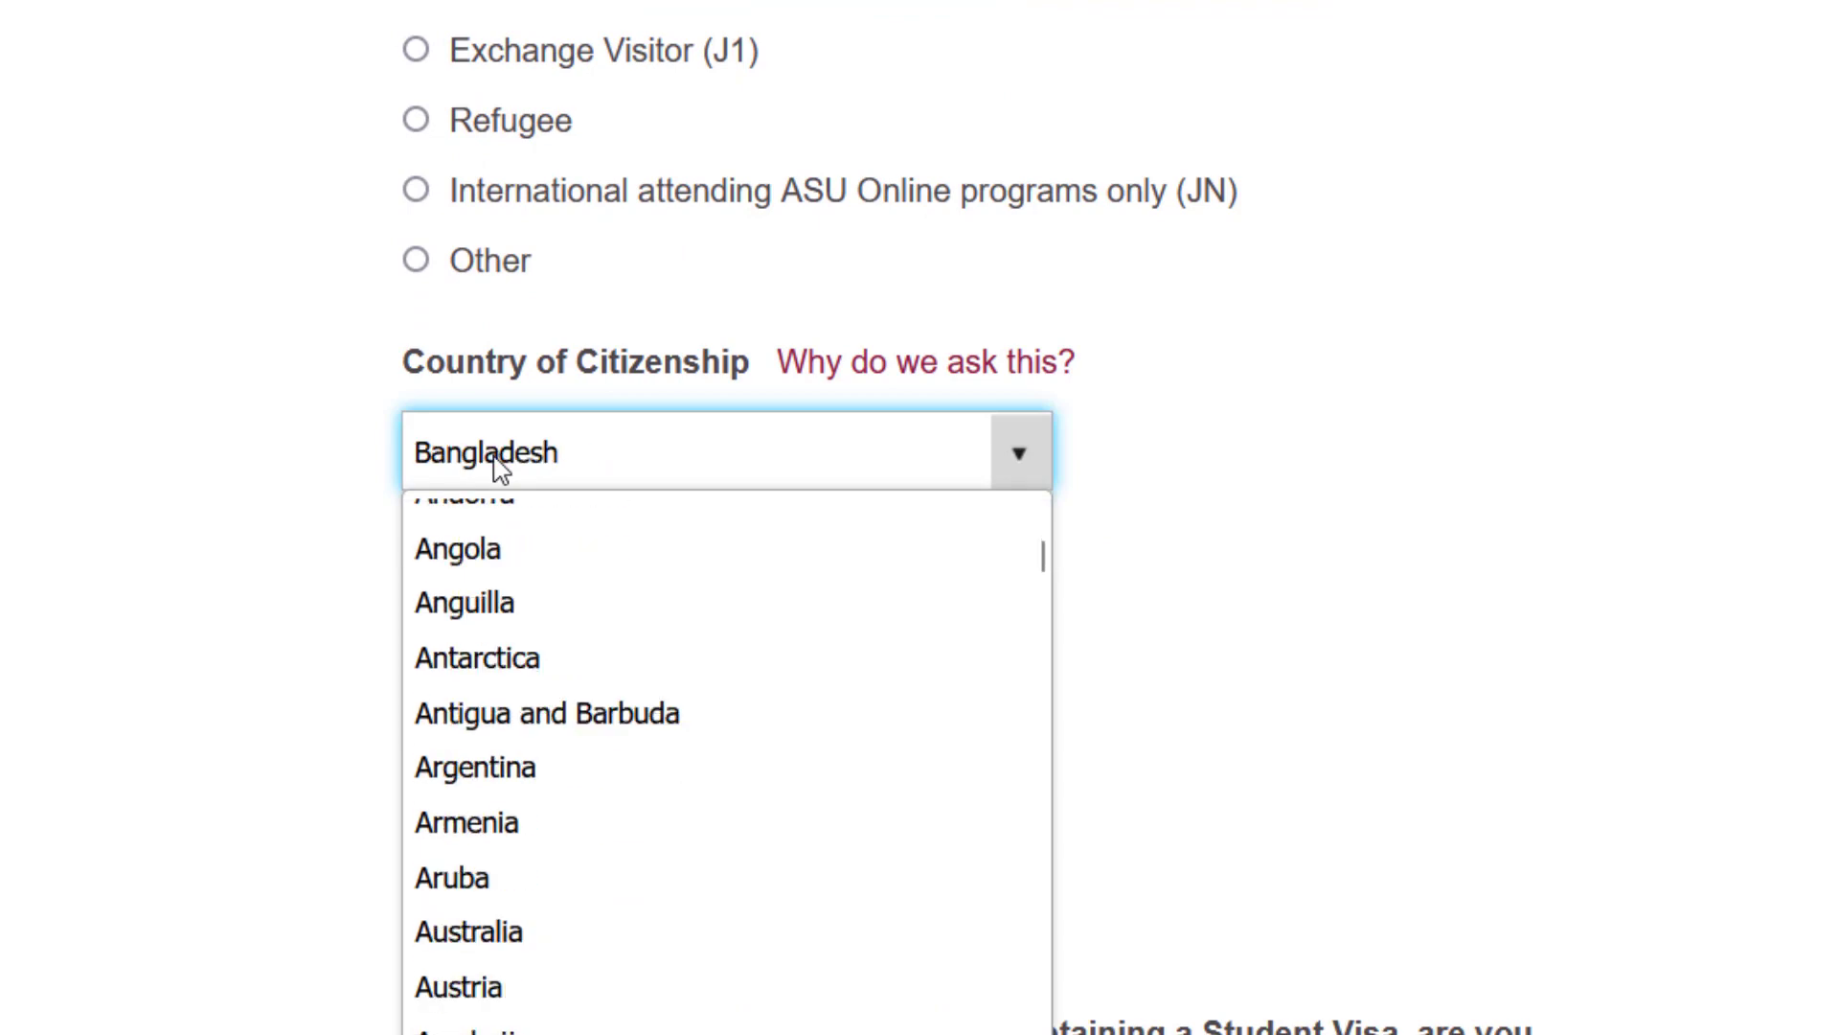
key(Return)
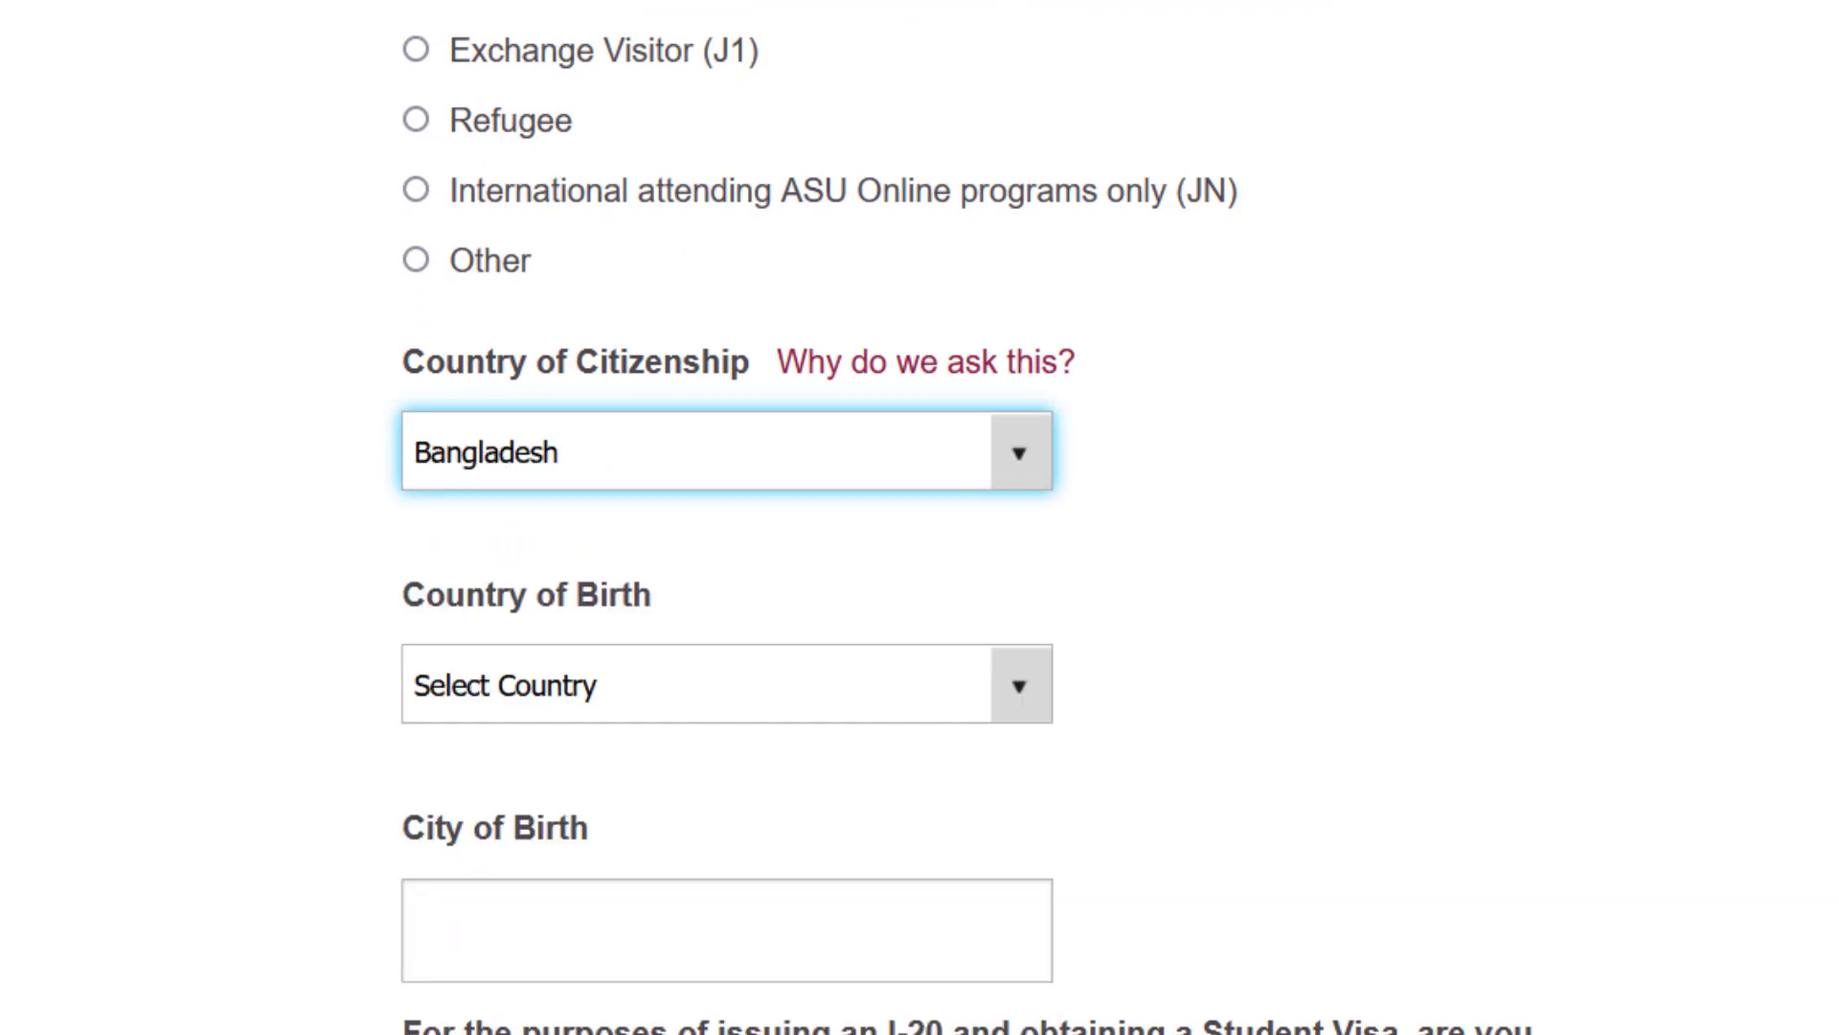
scroll(607, 800, down, 2)
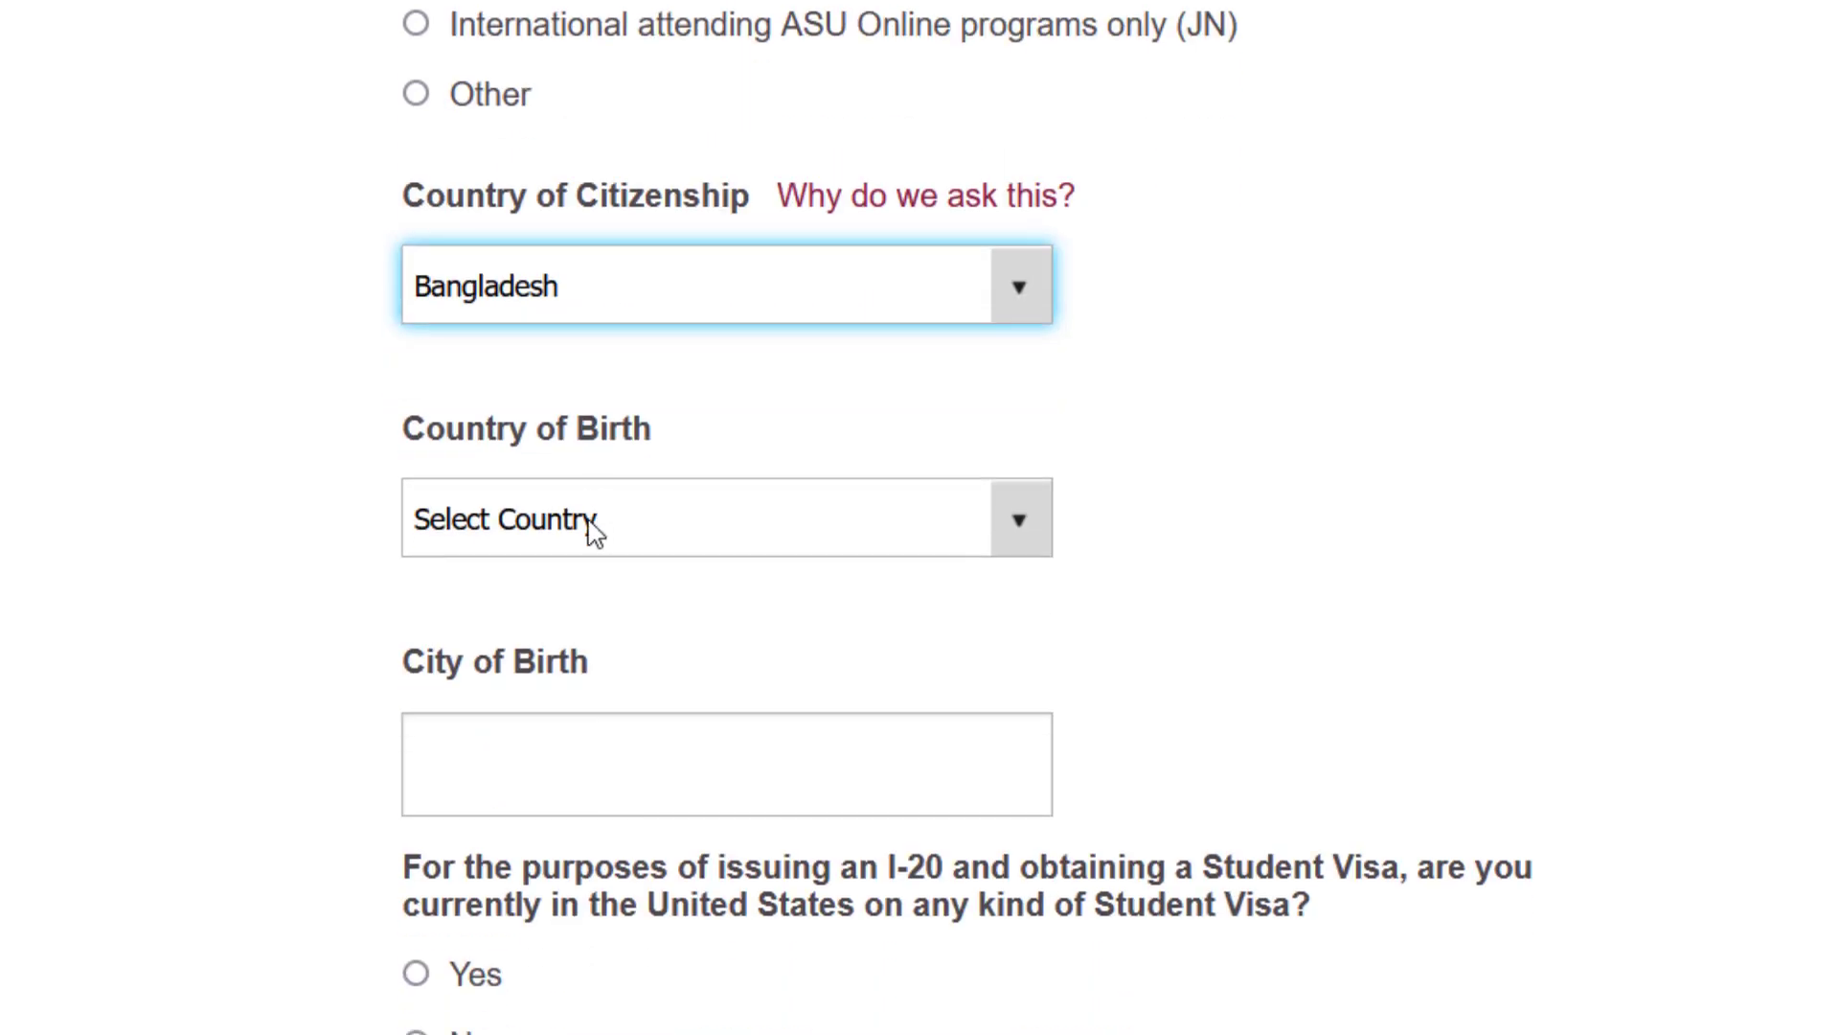
click(594, 530)
click(494, 514)
click(494, 514)
key(b)
key(b)
key(b)
key(b)
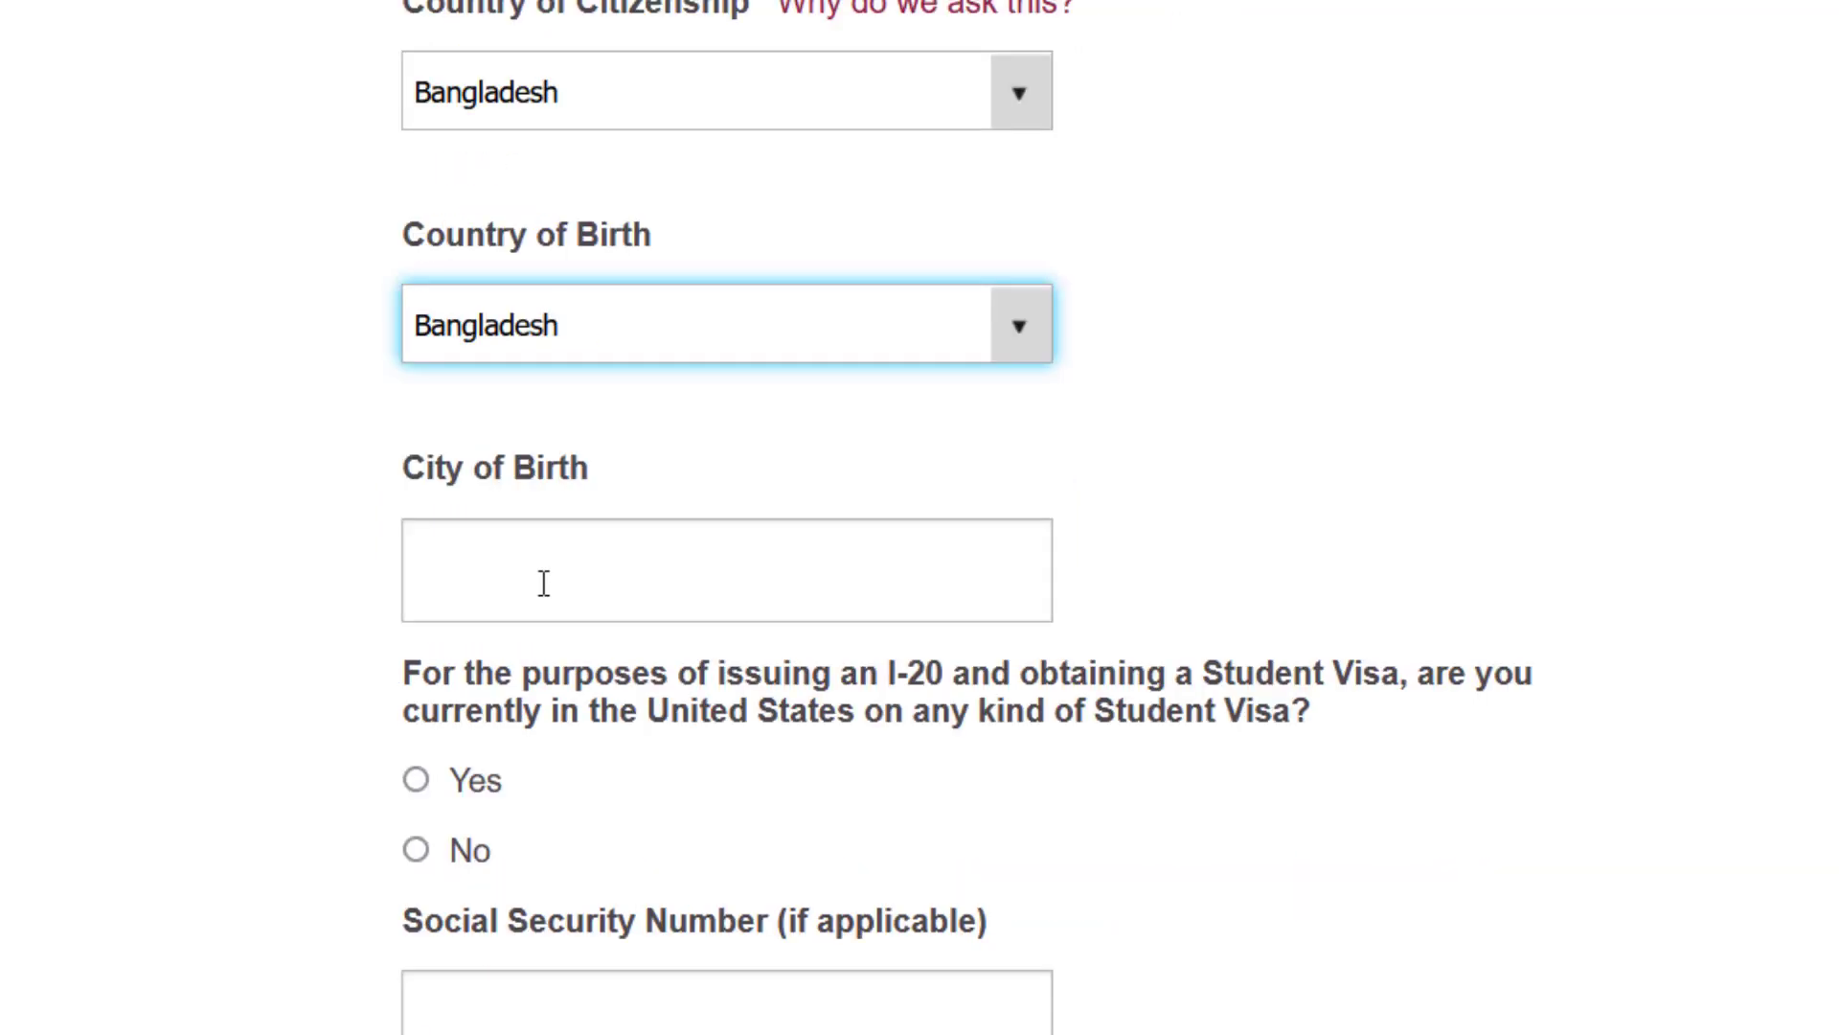
click(543, 584)
text(Dhaka)
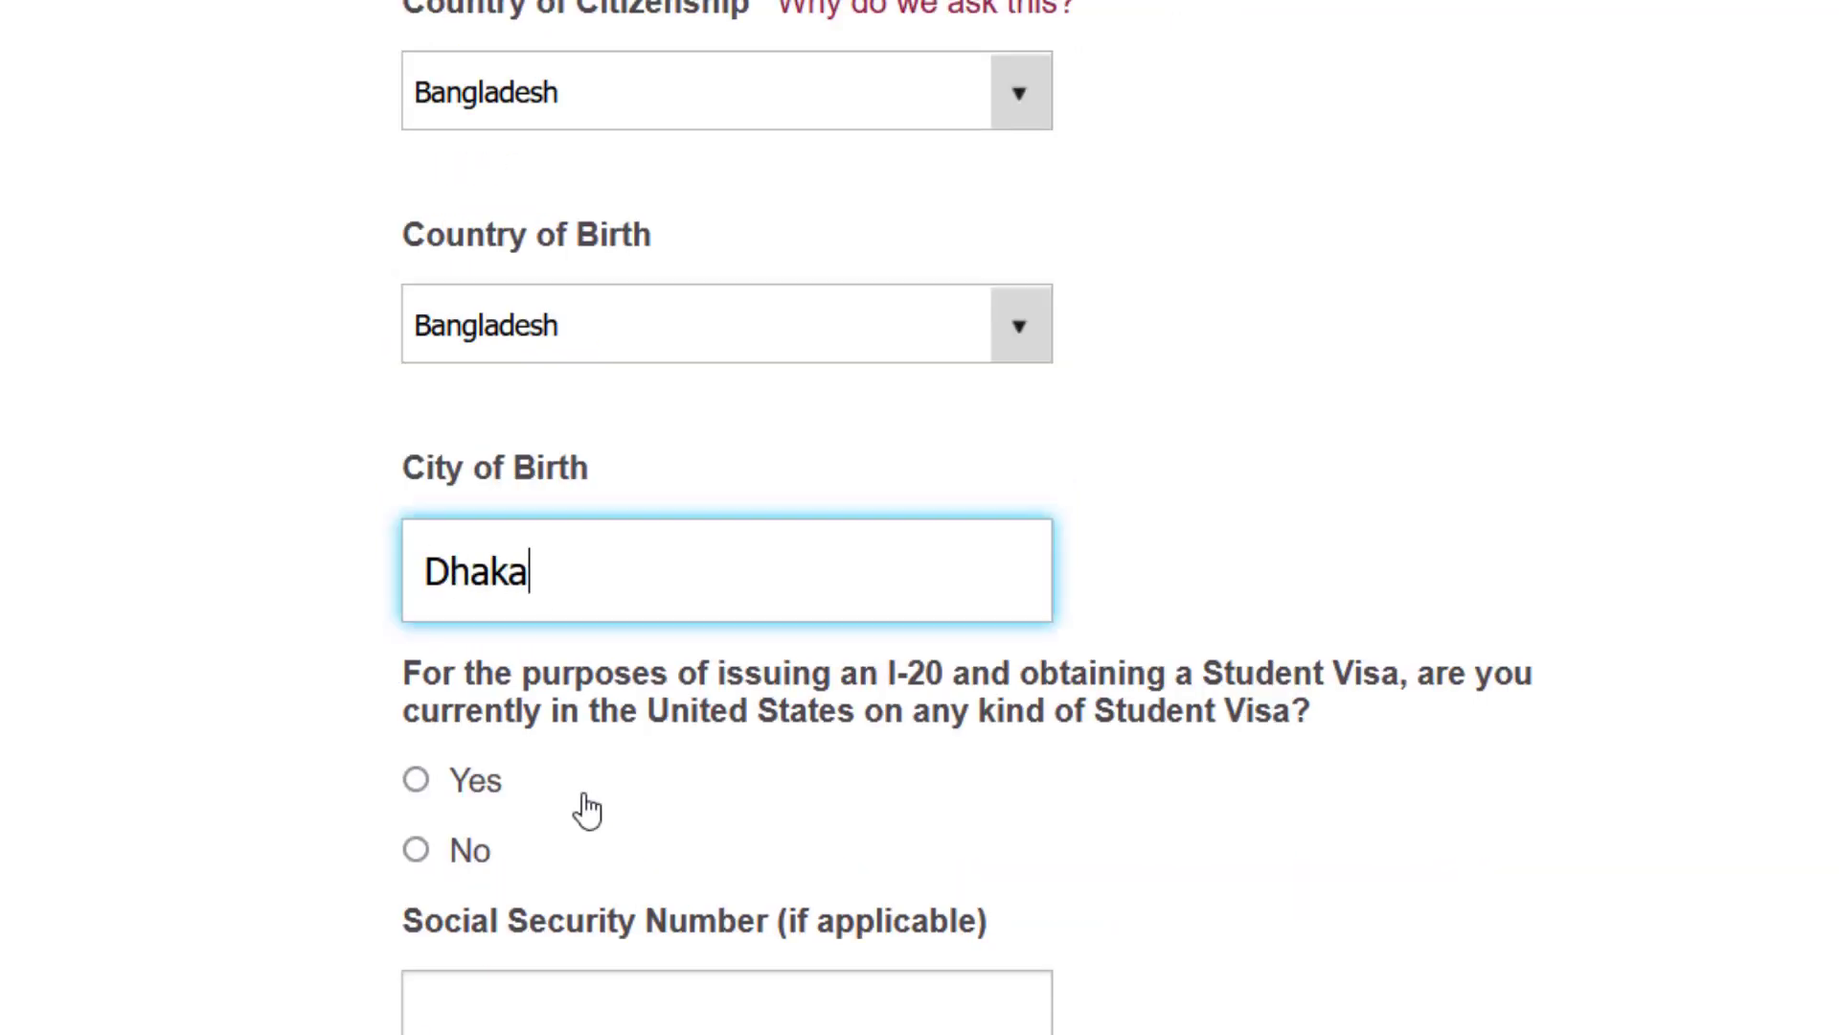
scroll(587, 809, down, 2)
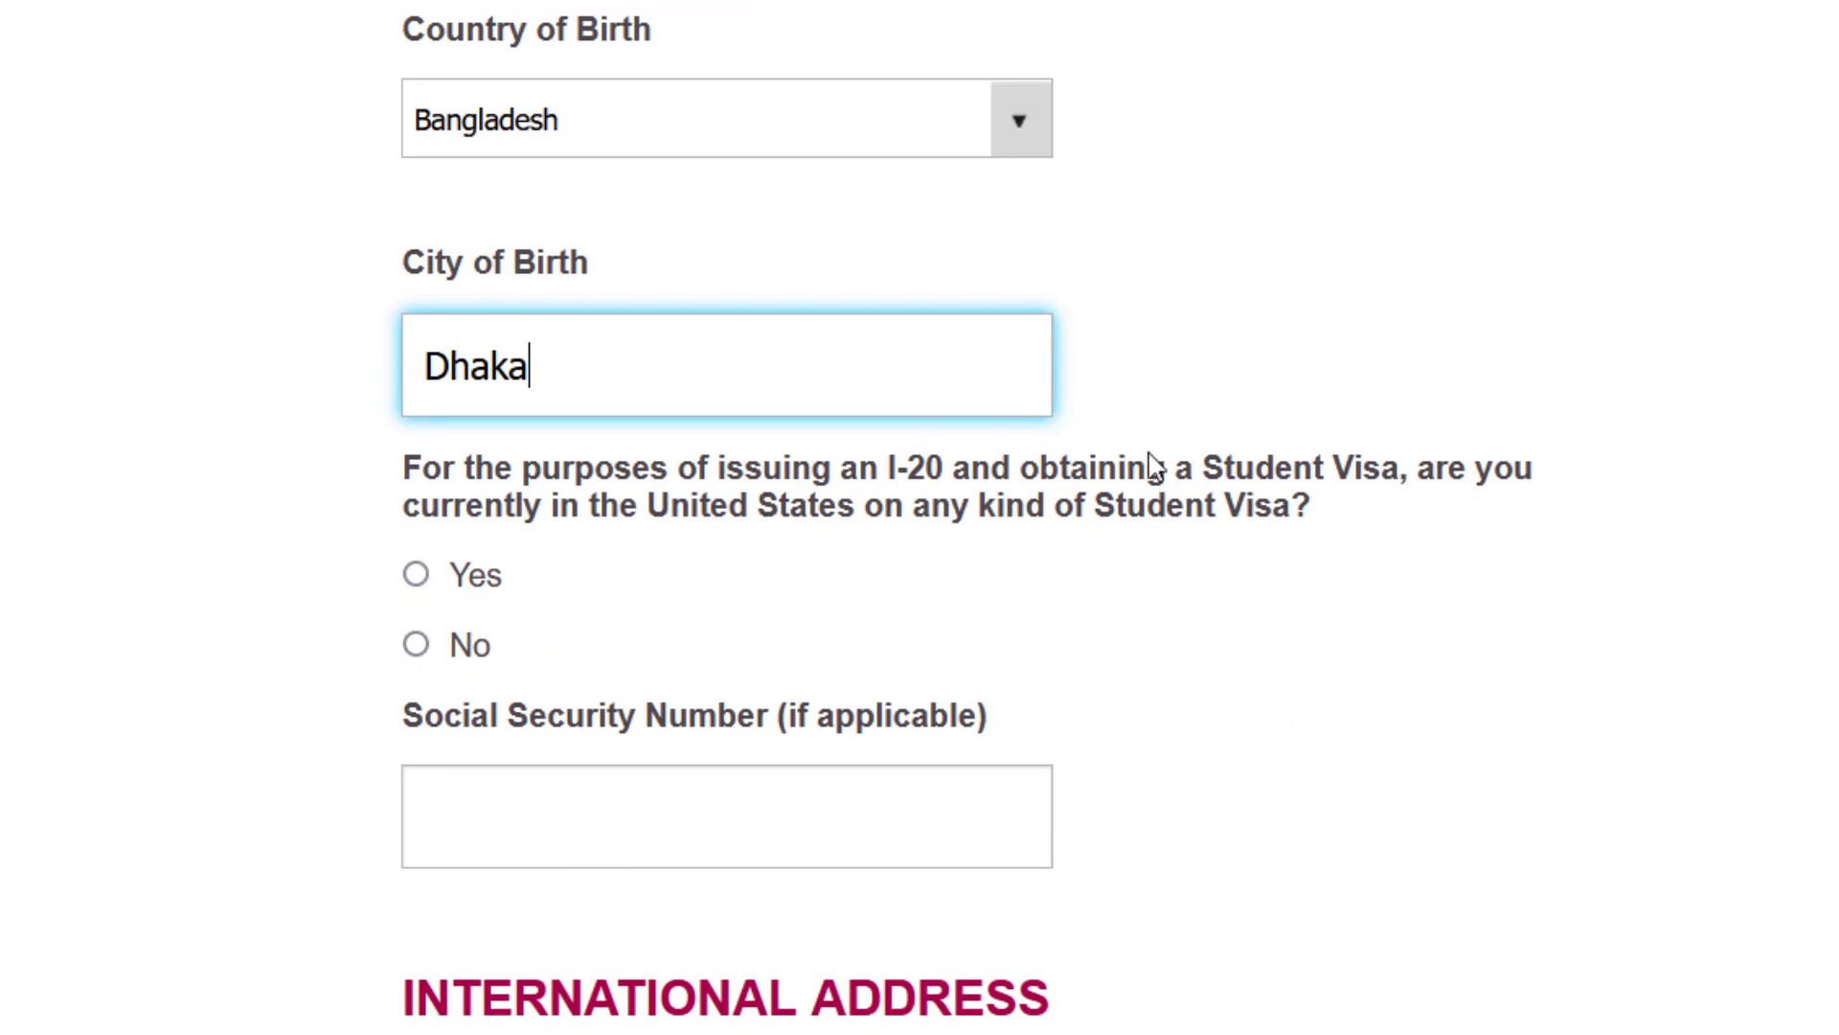
- Answer Yes to currently being in the U.S. on a student visa
click(416, 575)
scroll(686, 655, down, 2)
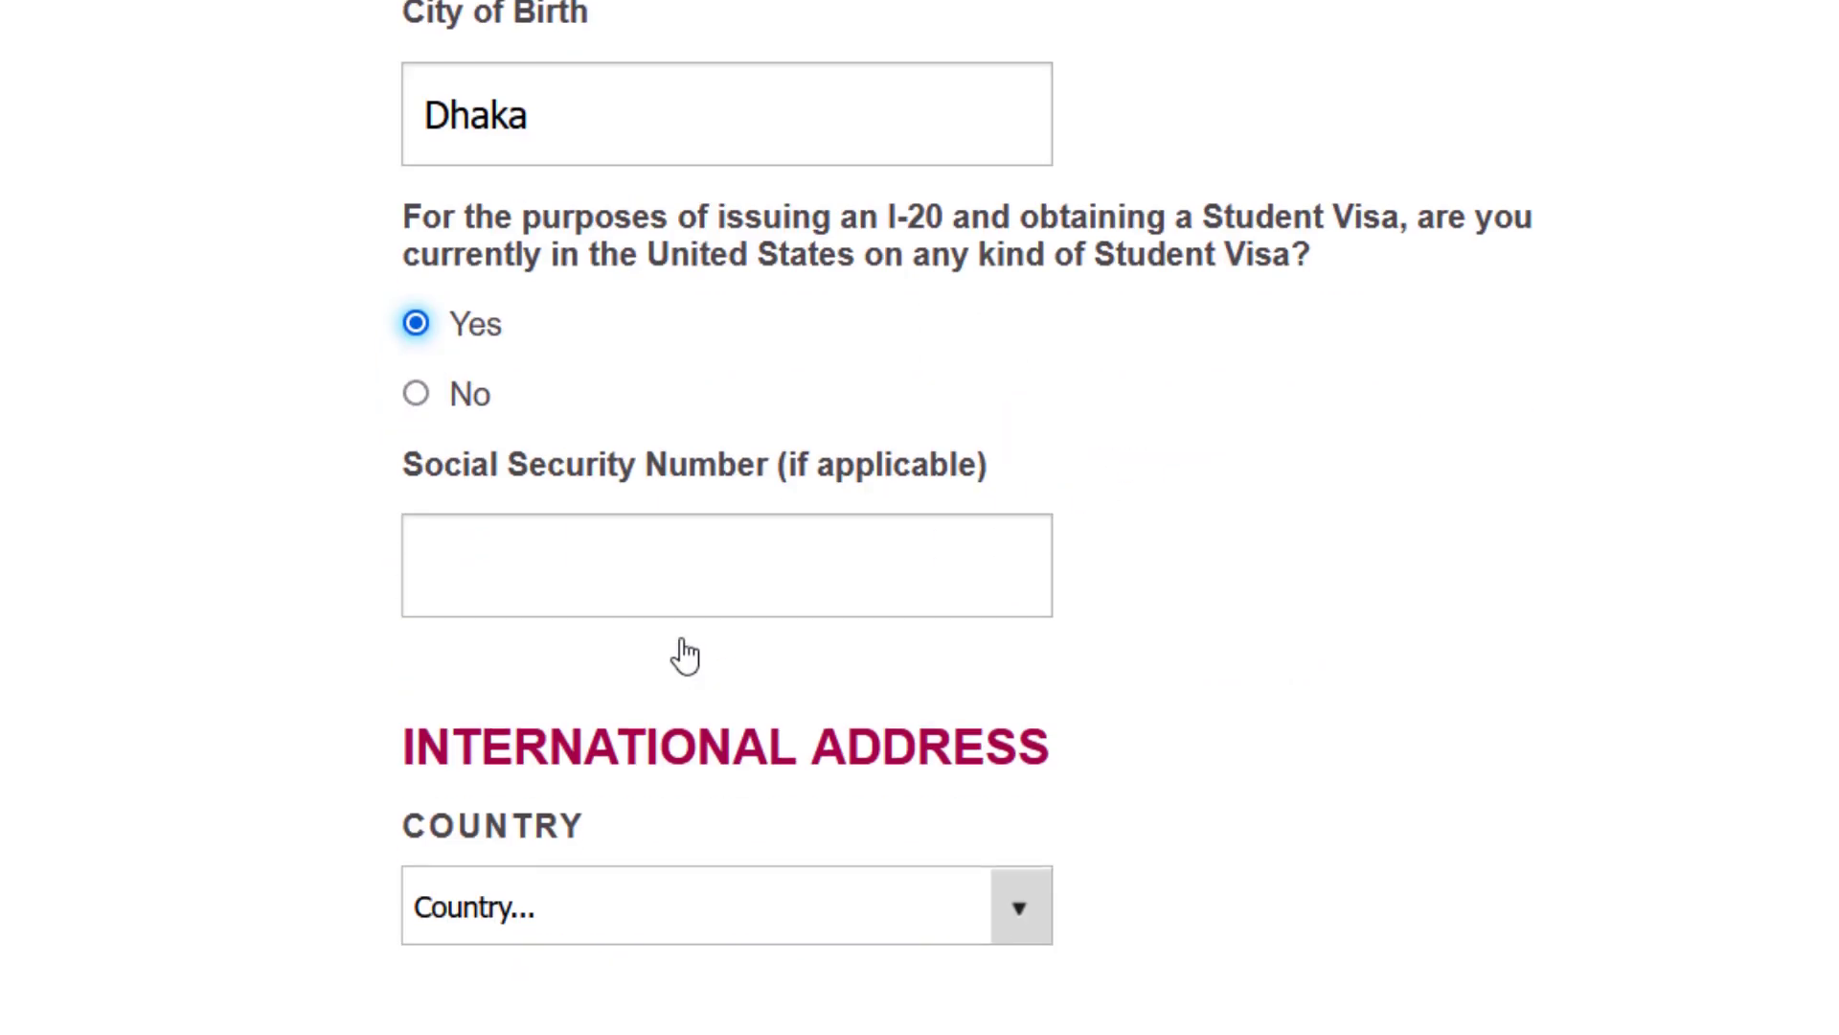
scroll(686, 655, down, 3)
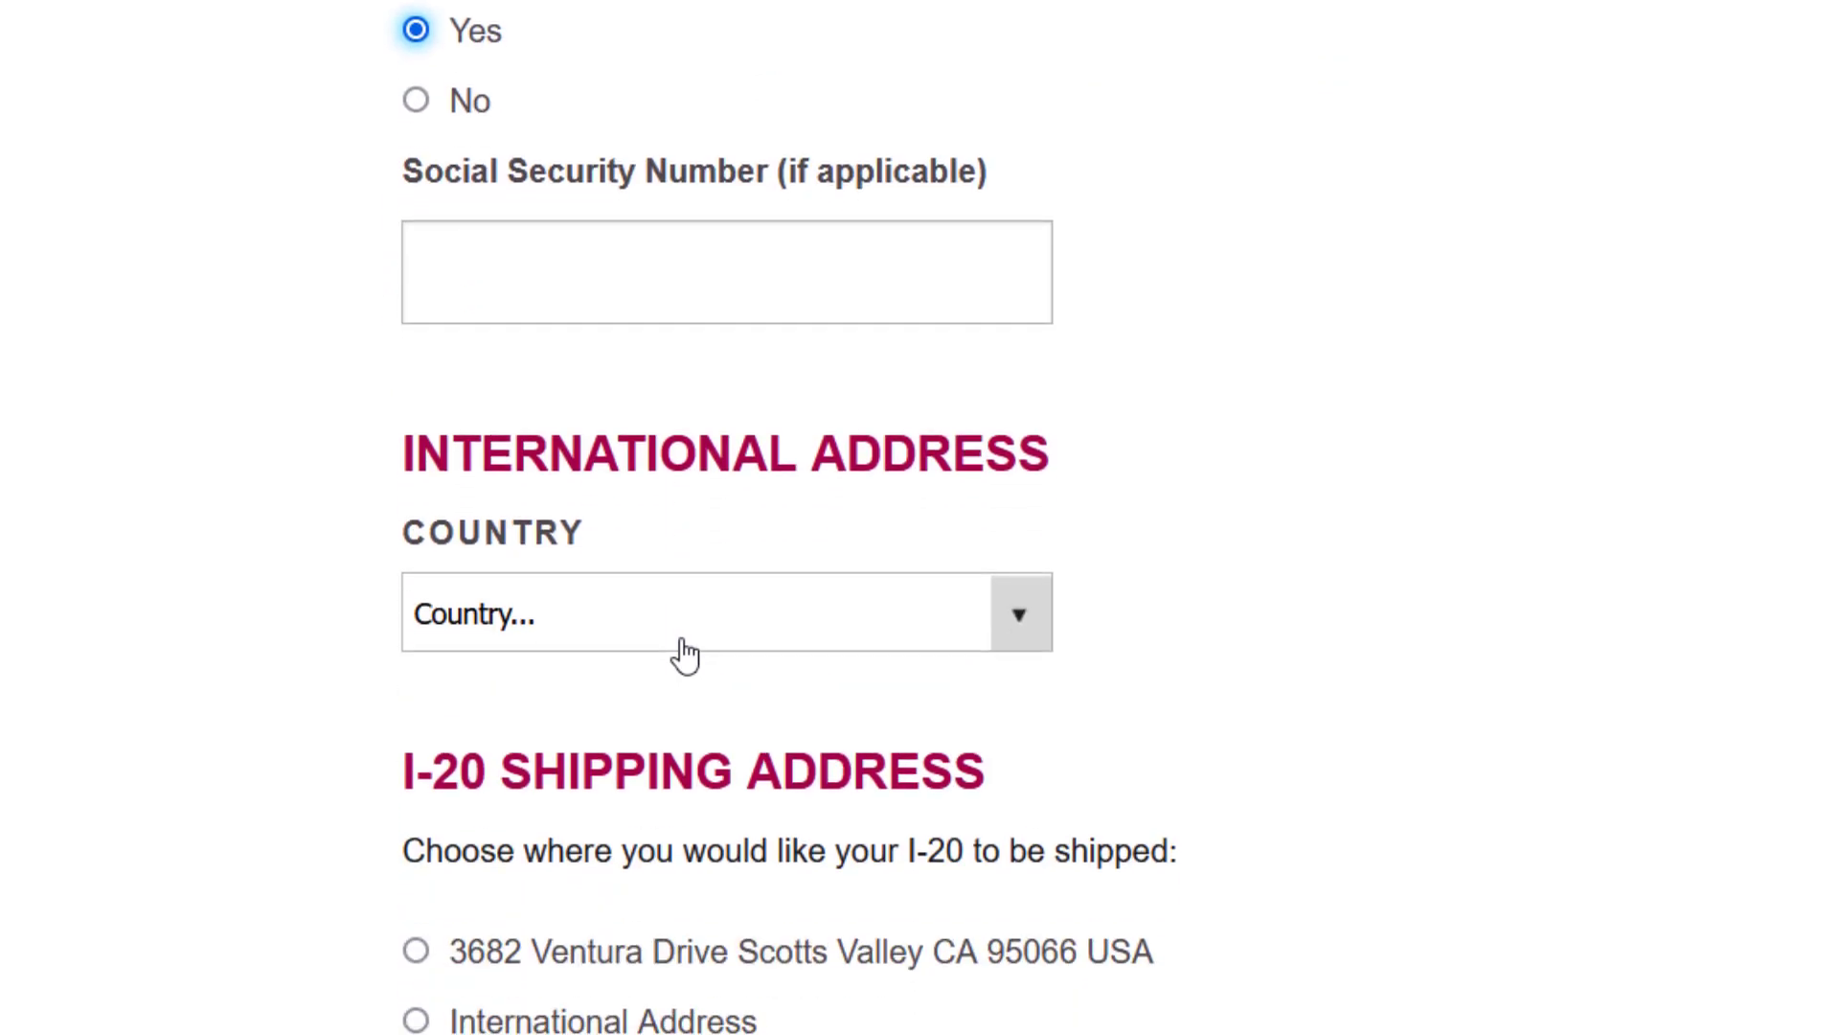
scroll(686, 655, down, 2)
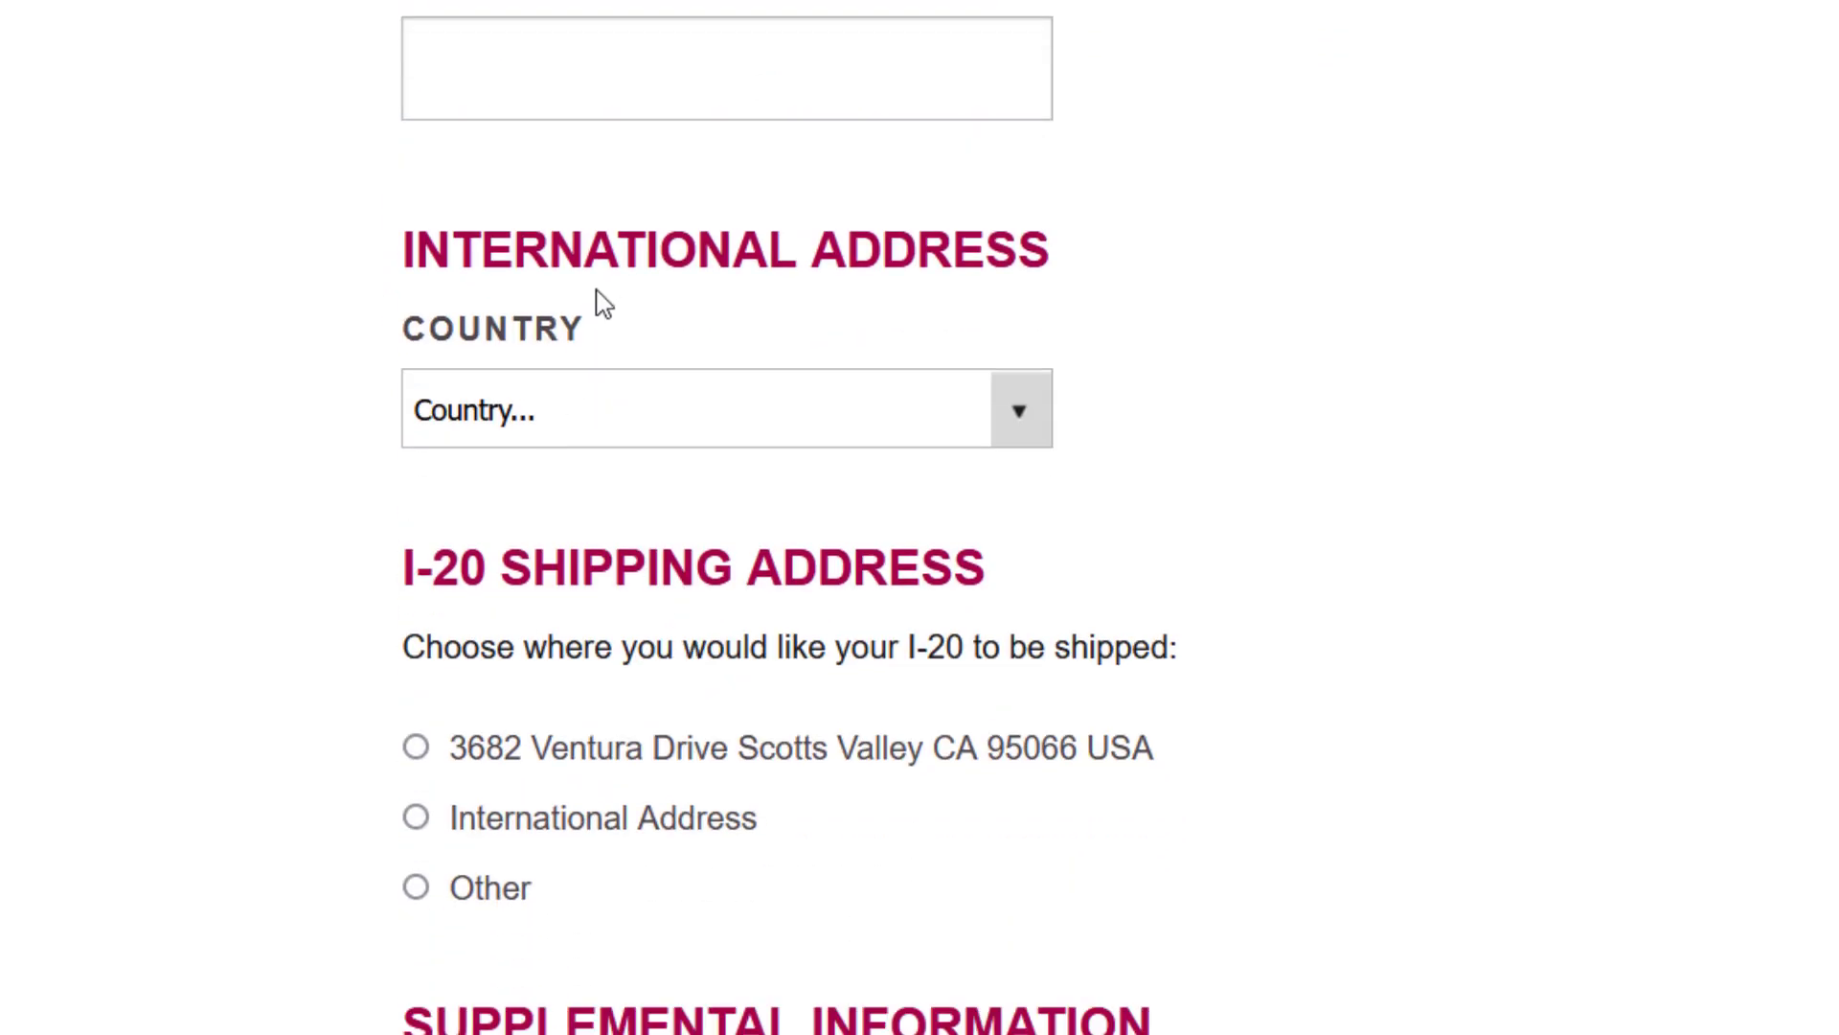
- Set the home address country to Bangladesh and enter the street address line
click(749, 428)
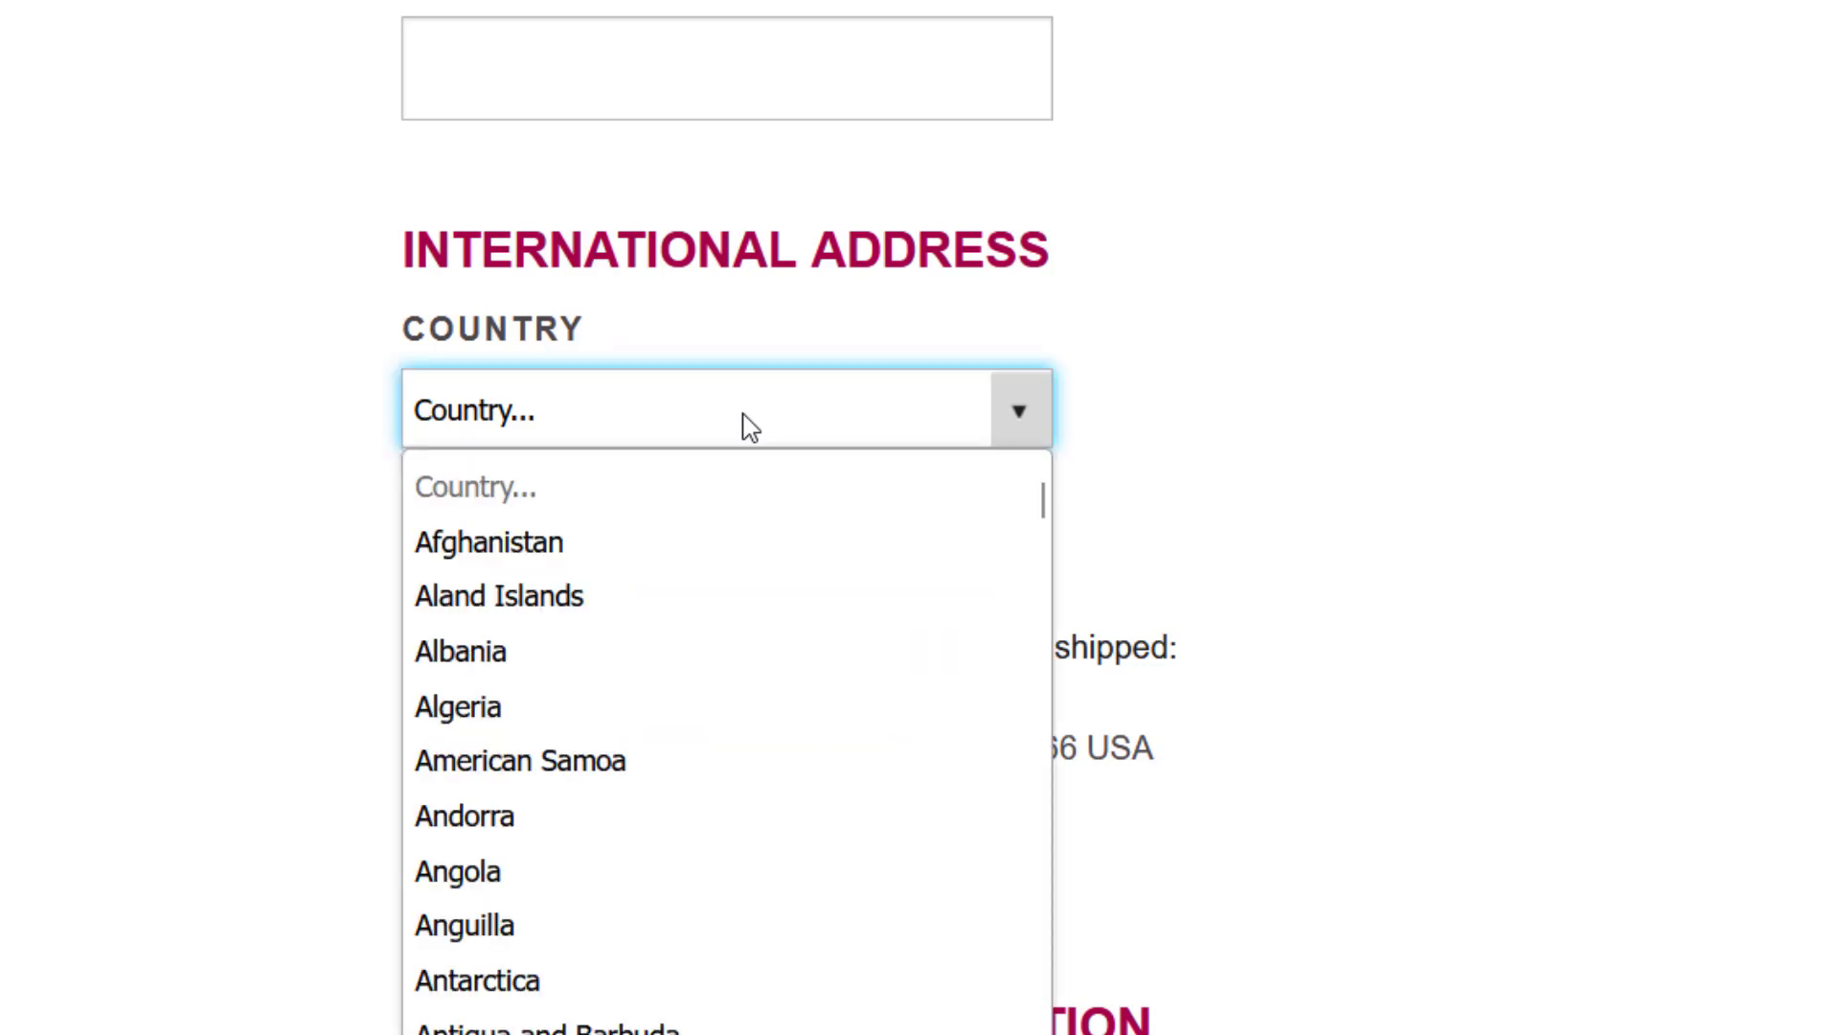
key(b)
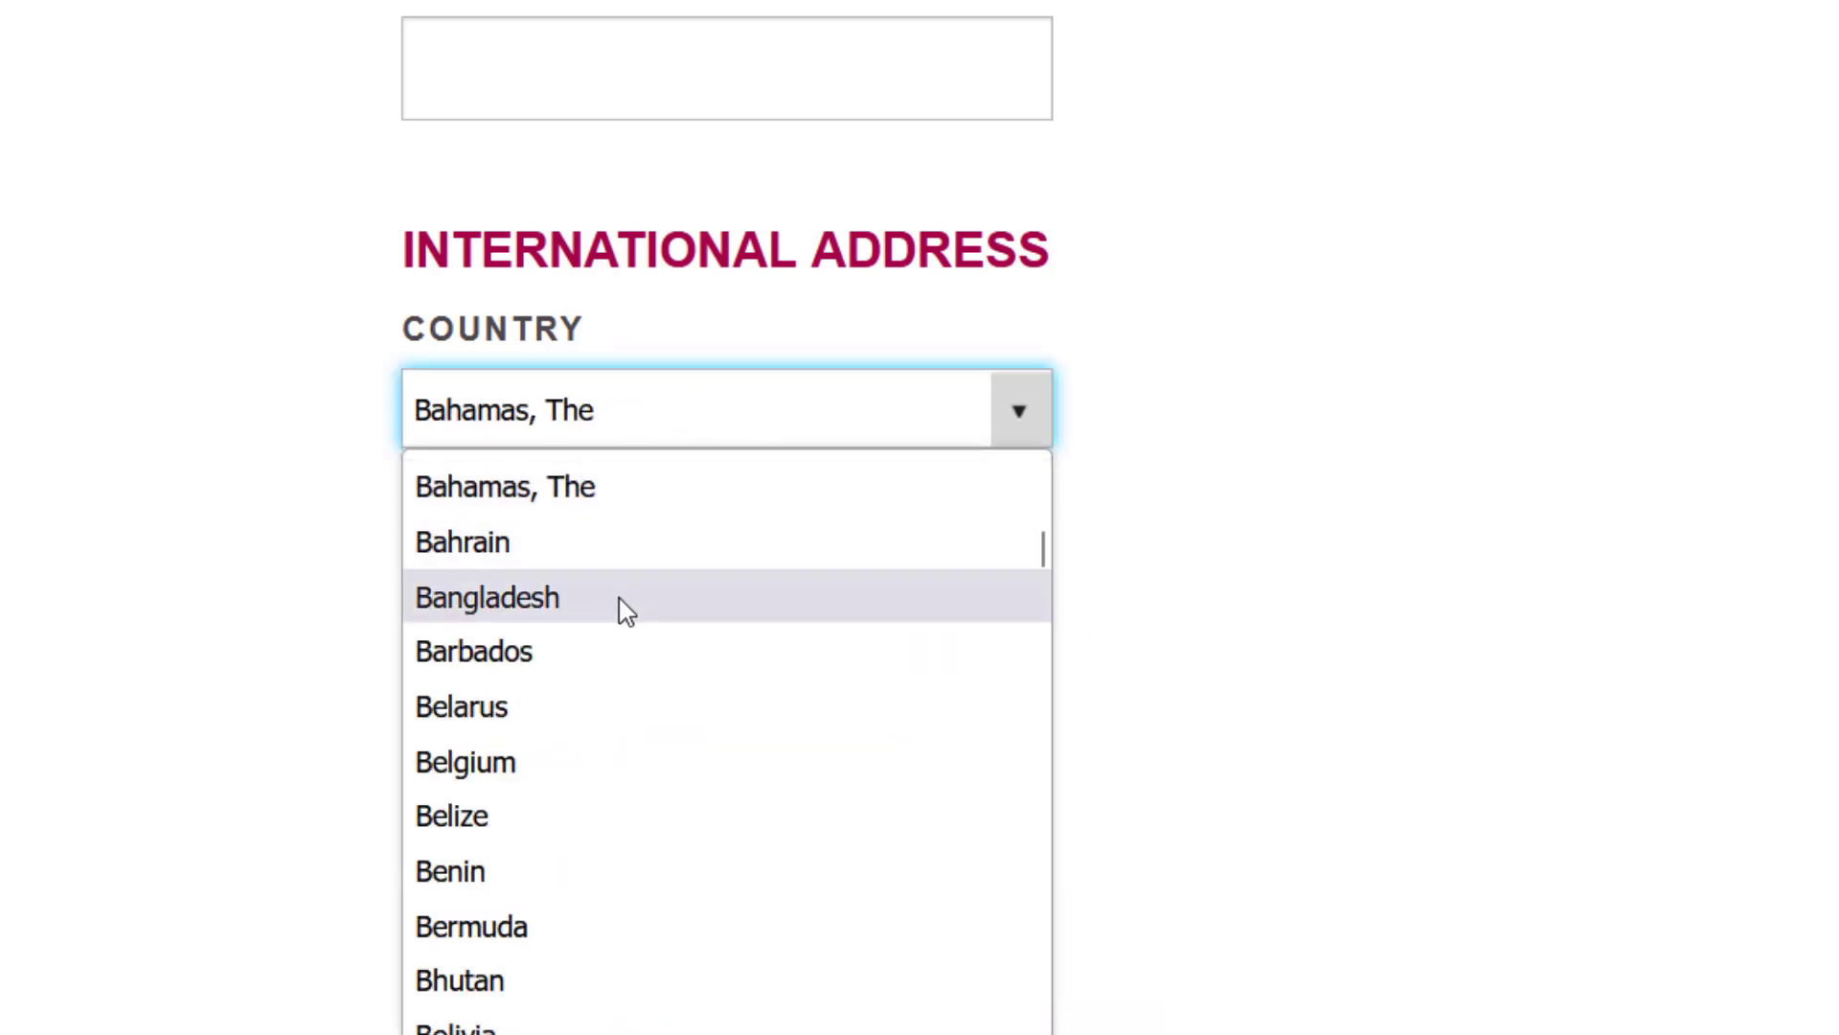
click(624, 609)
click(588, 603)
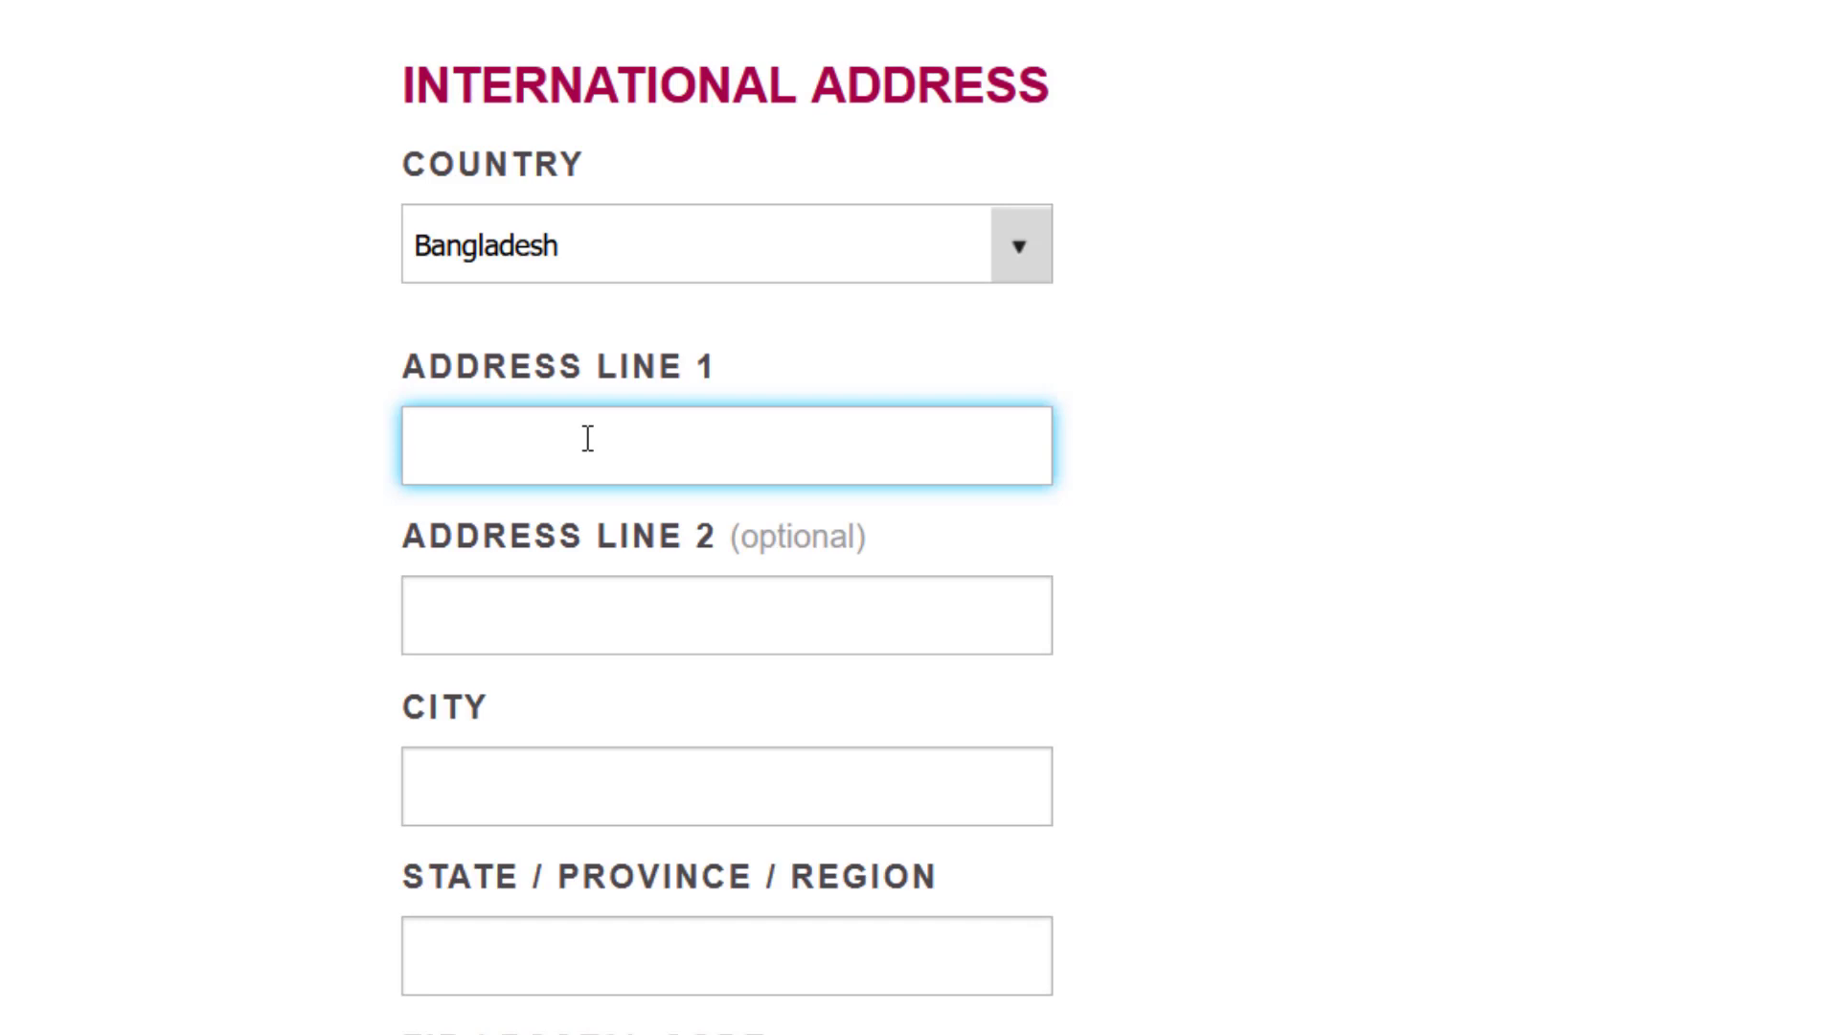
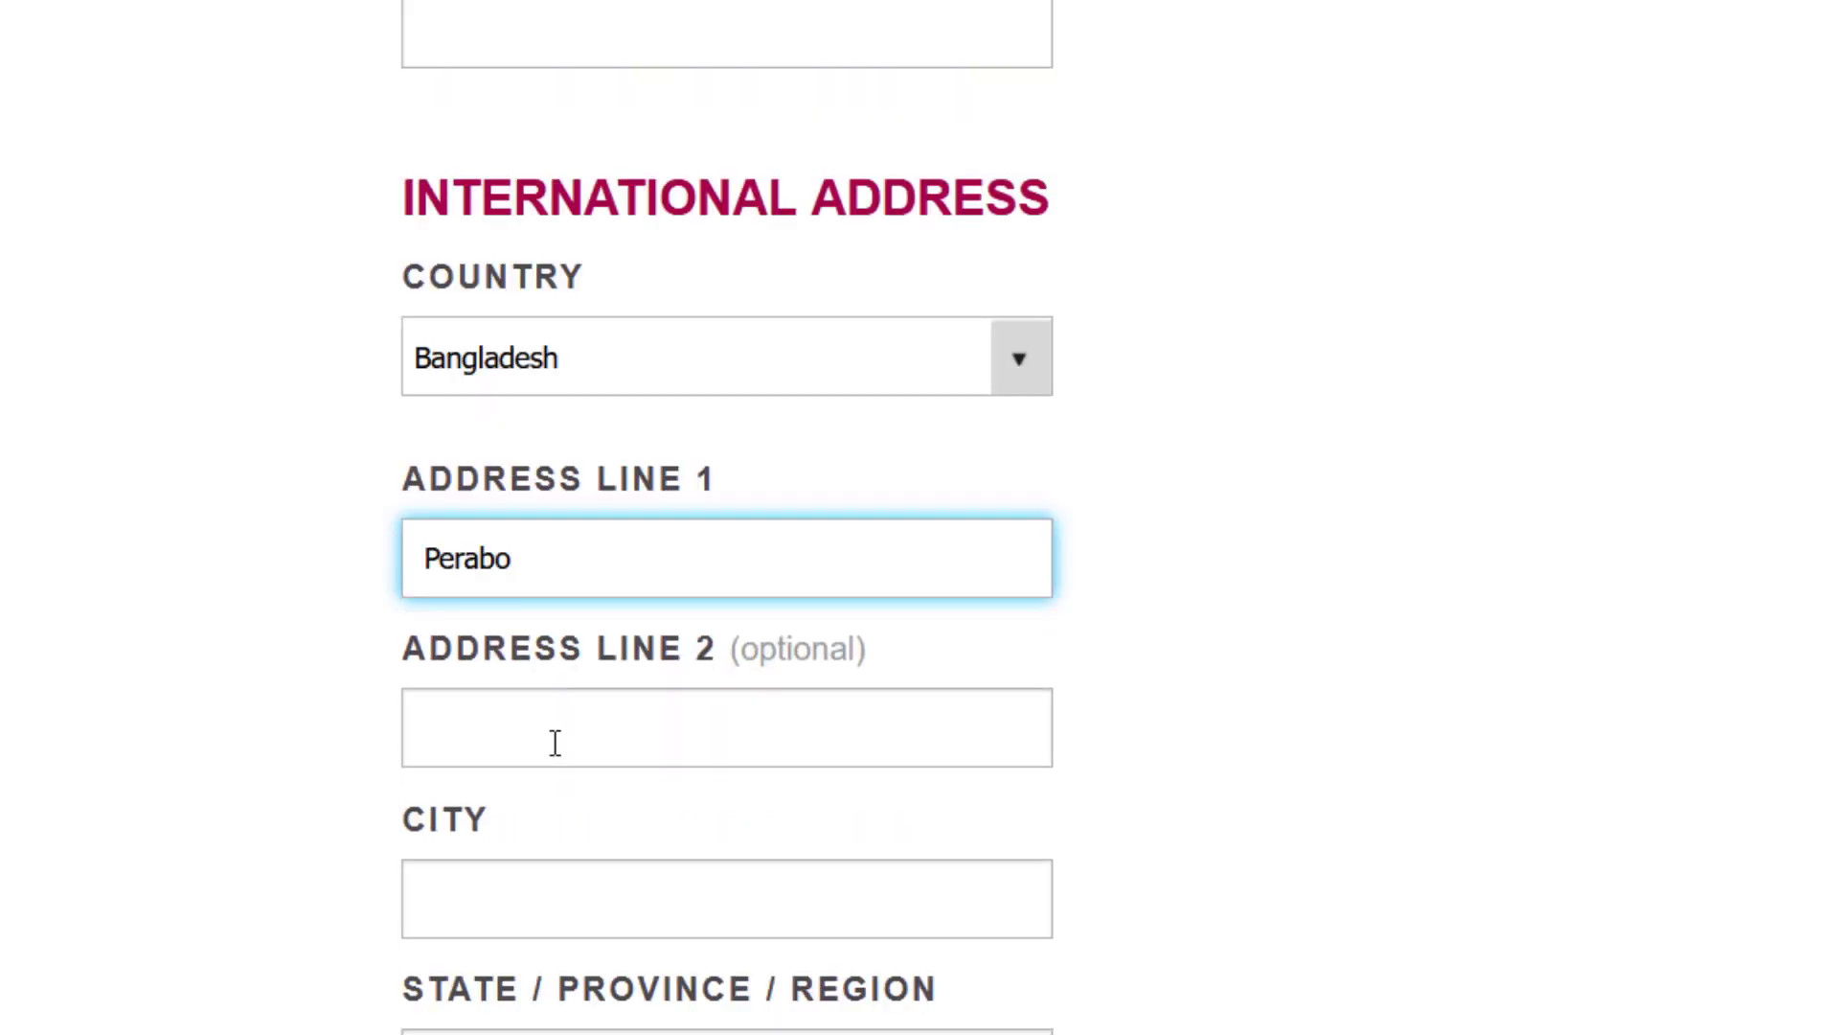
- Enter city Dhaka, state/region Dhaka and the postal code for the home address
click(532, 900)
text(dhaka)
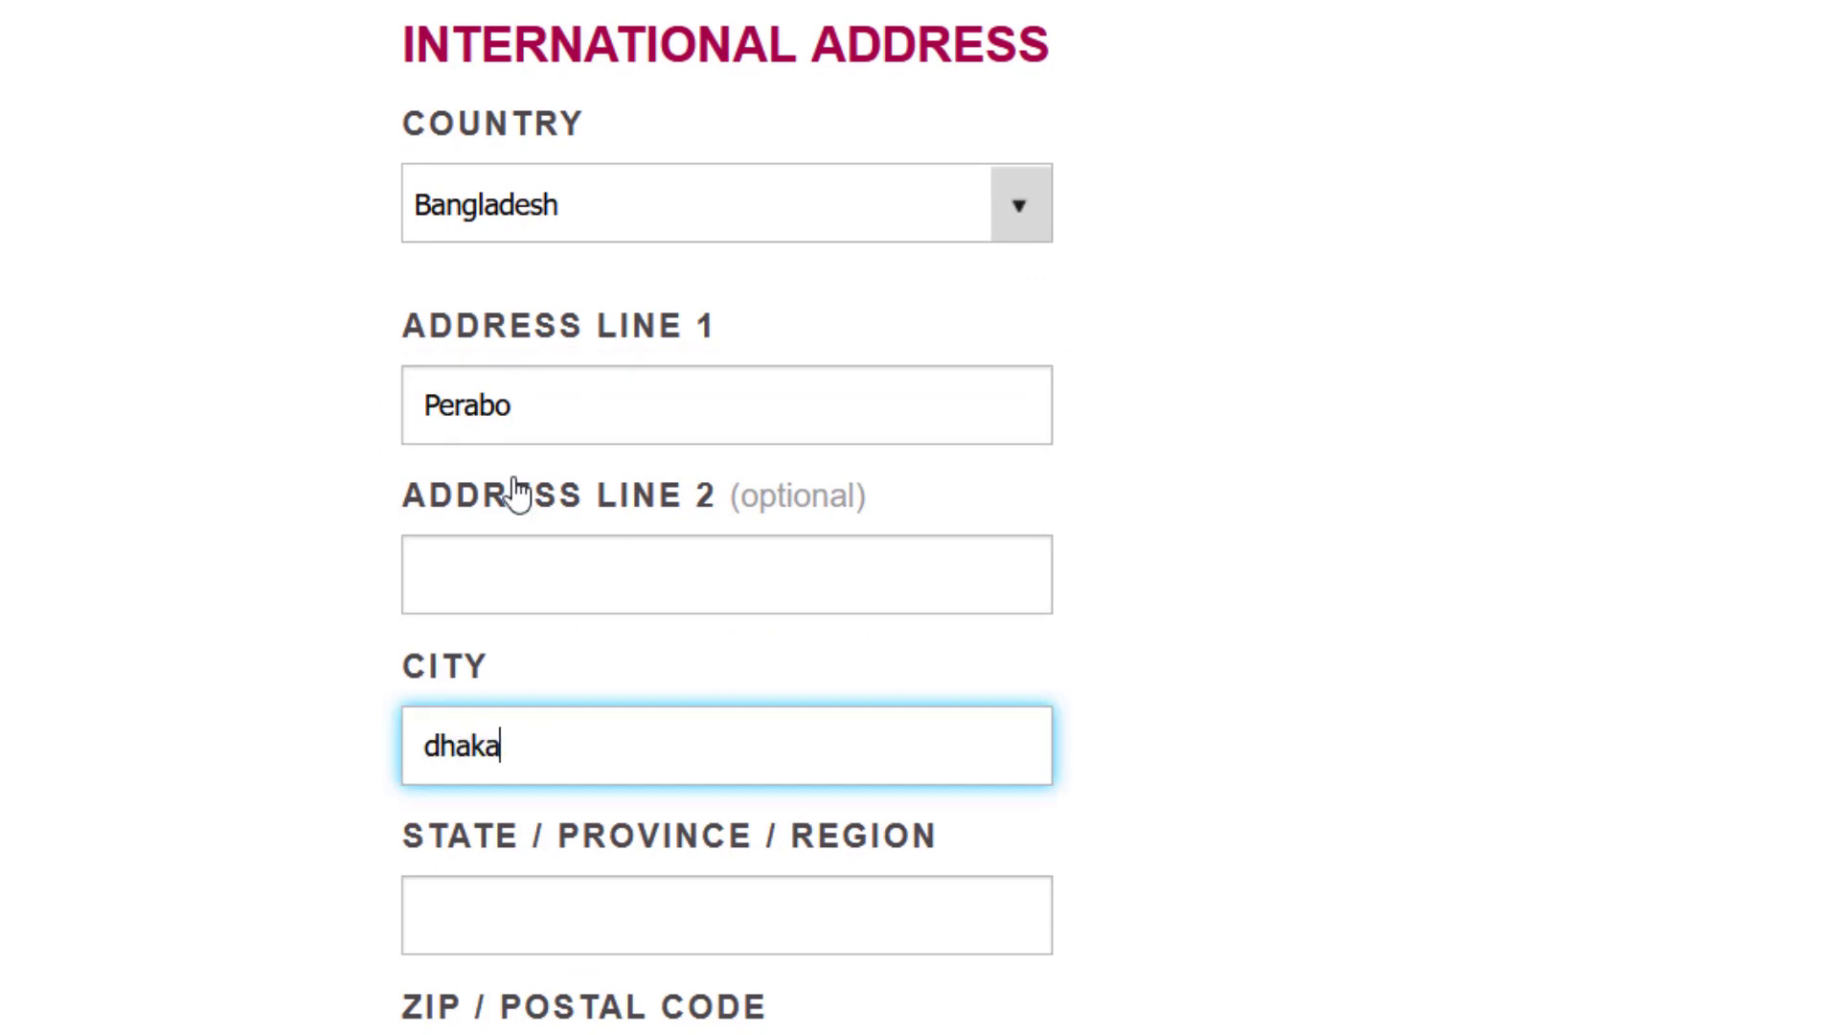
scroll(596, 620, down, 3)
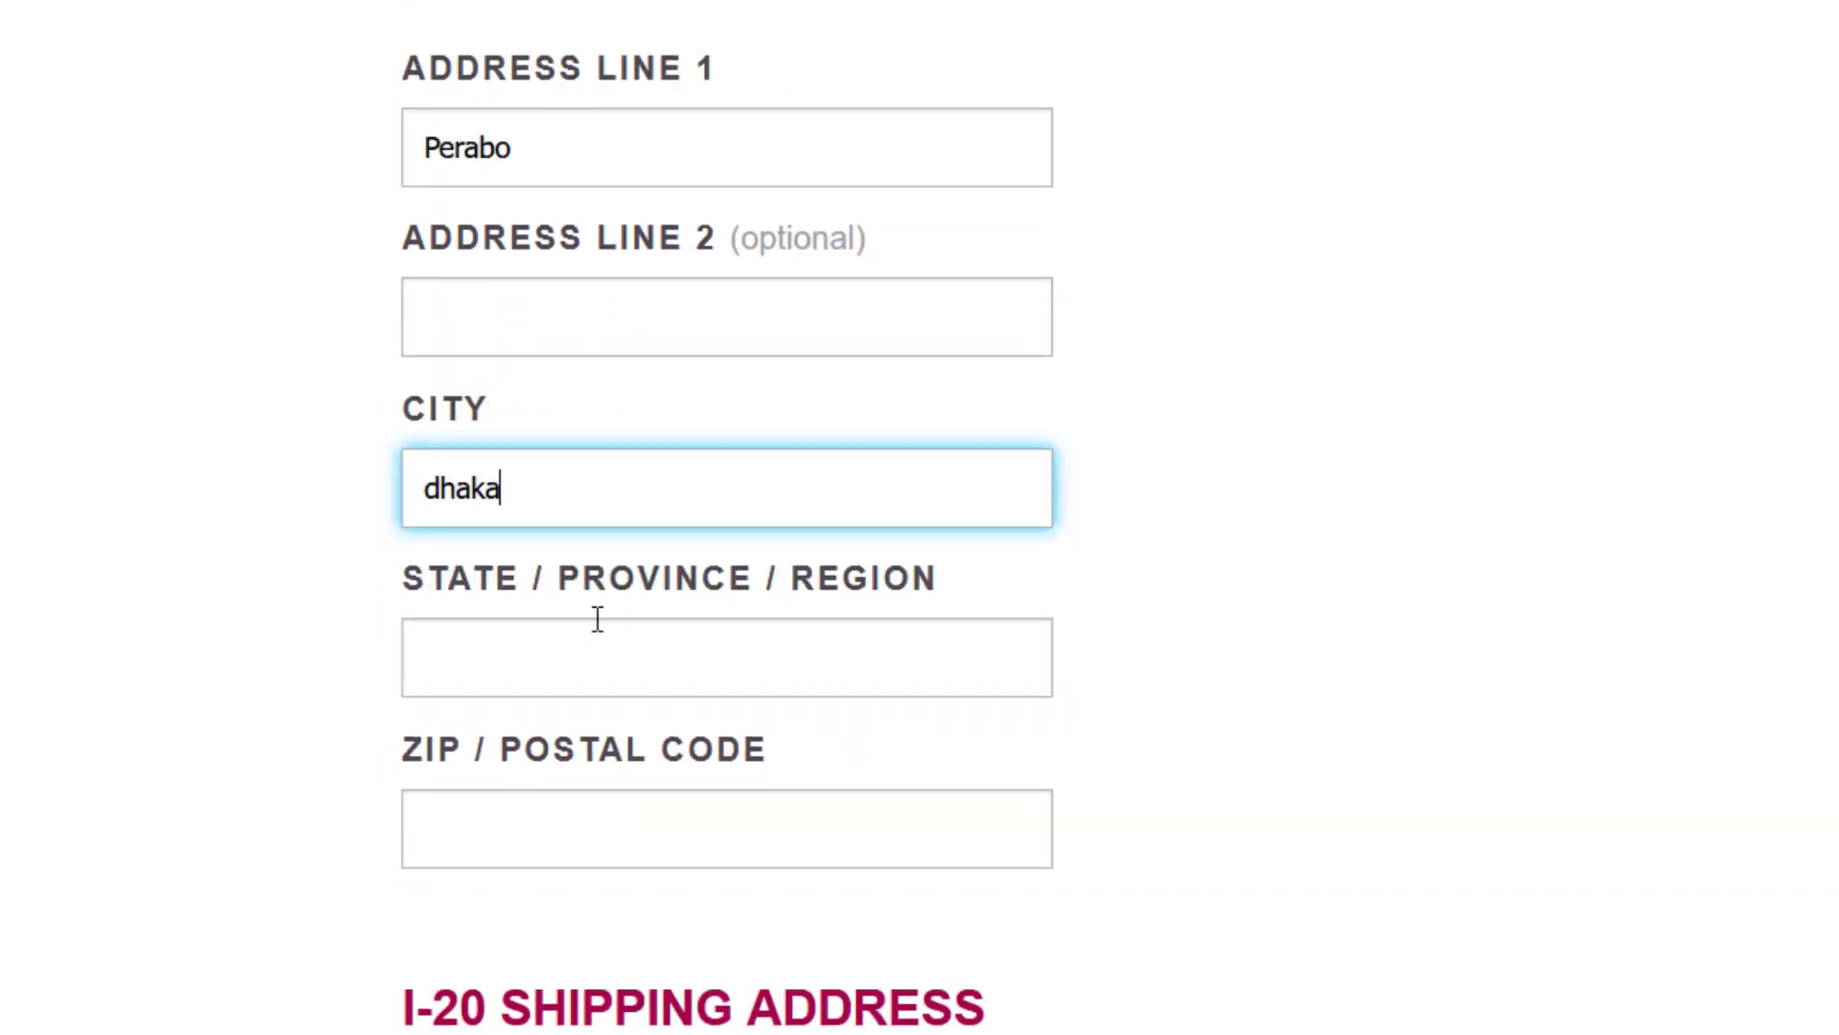
click(556, 639)
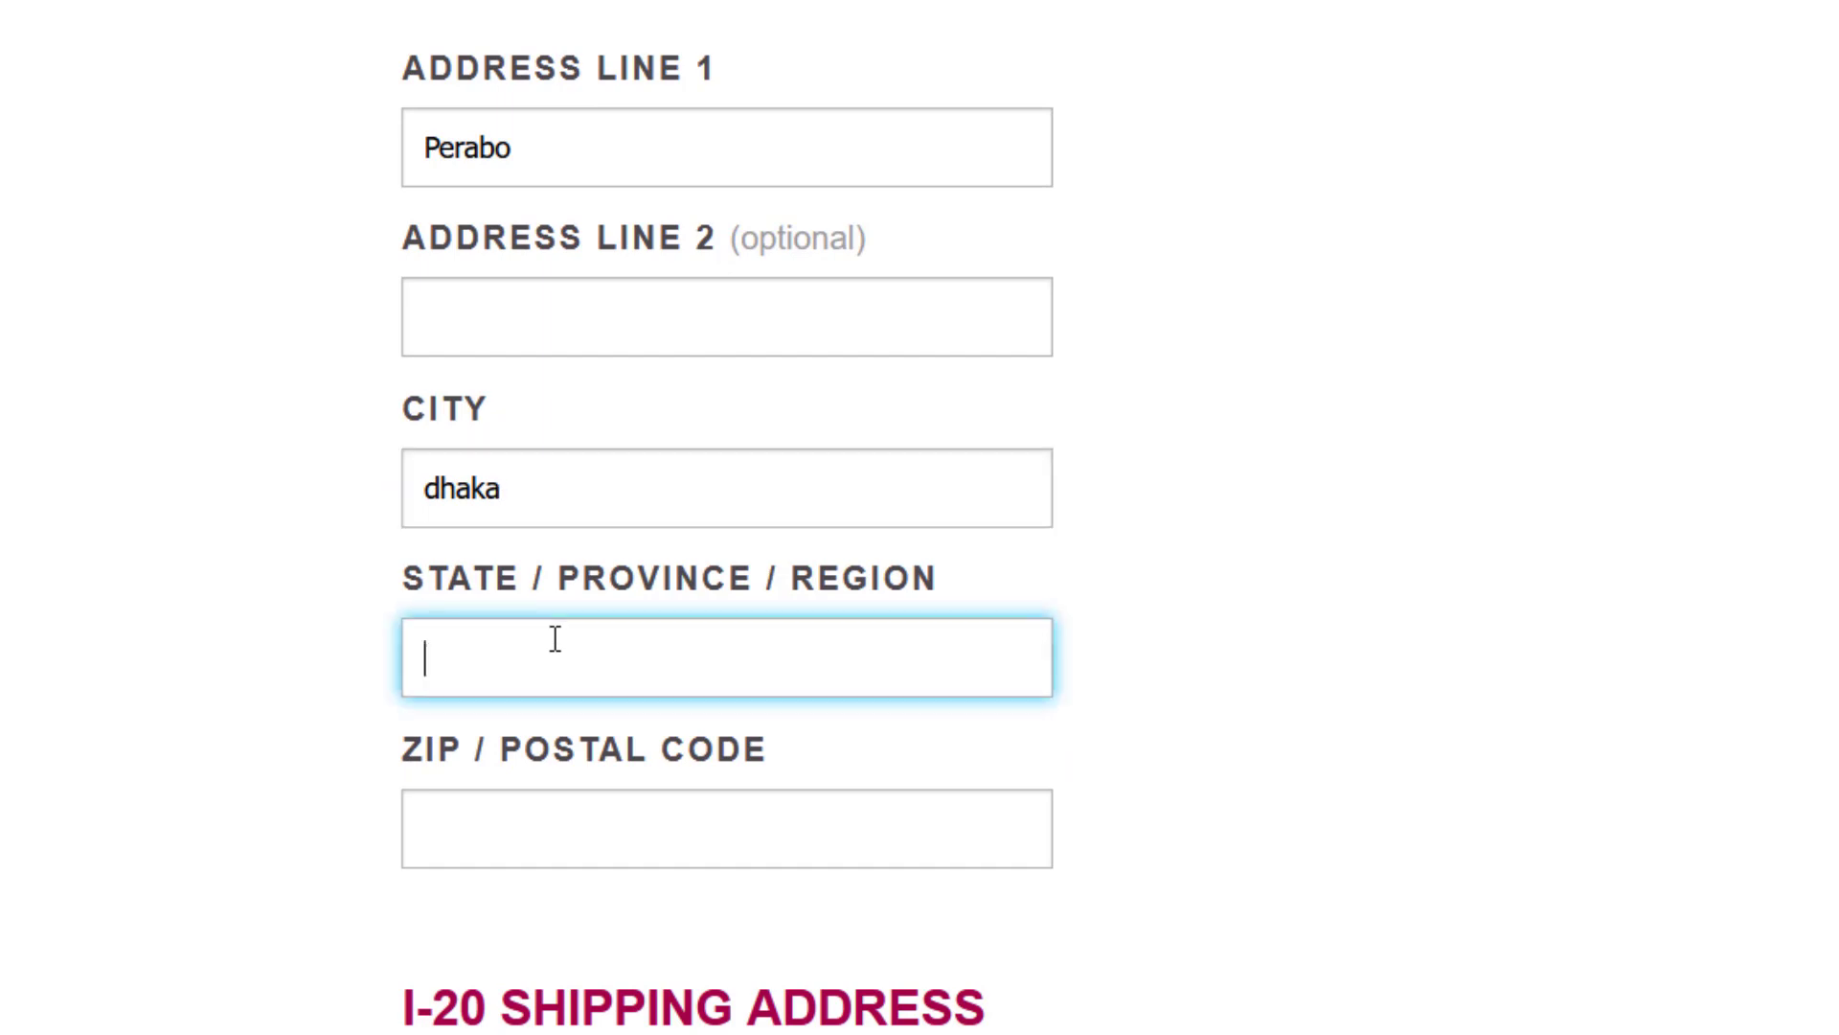
text(Dhaka)
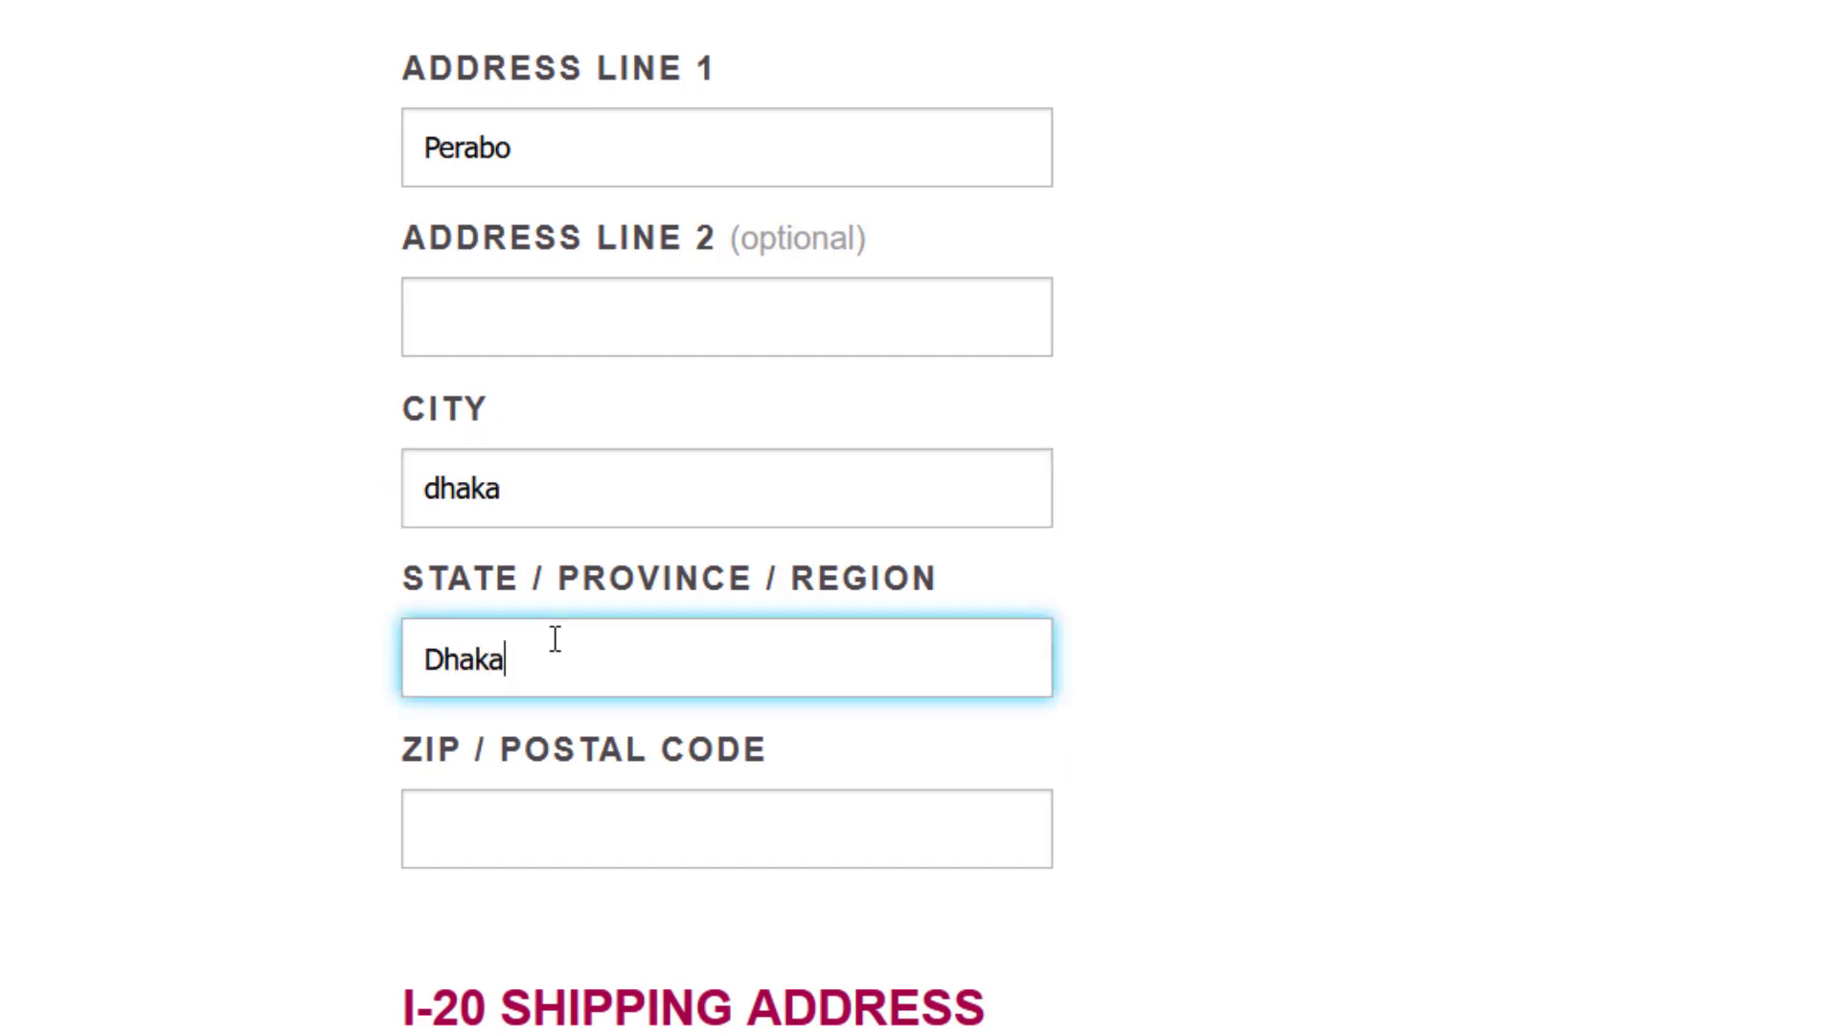
scroll(543, 751, down, 2)
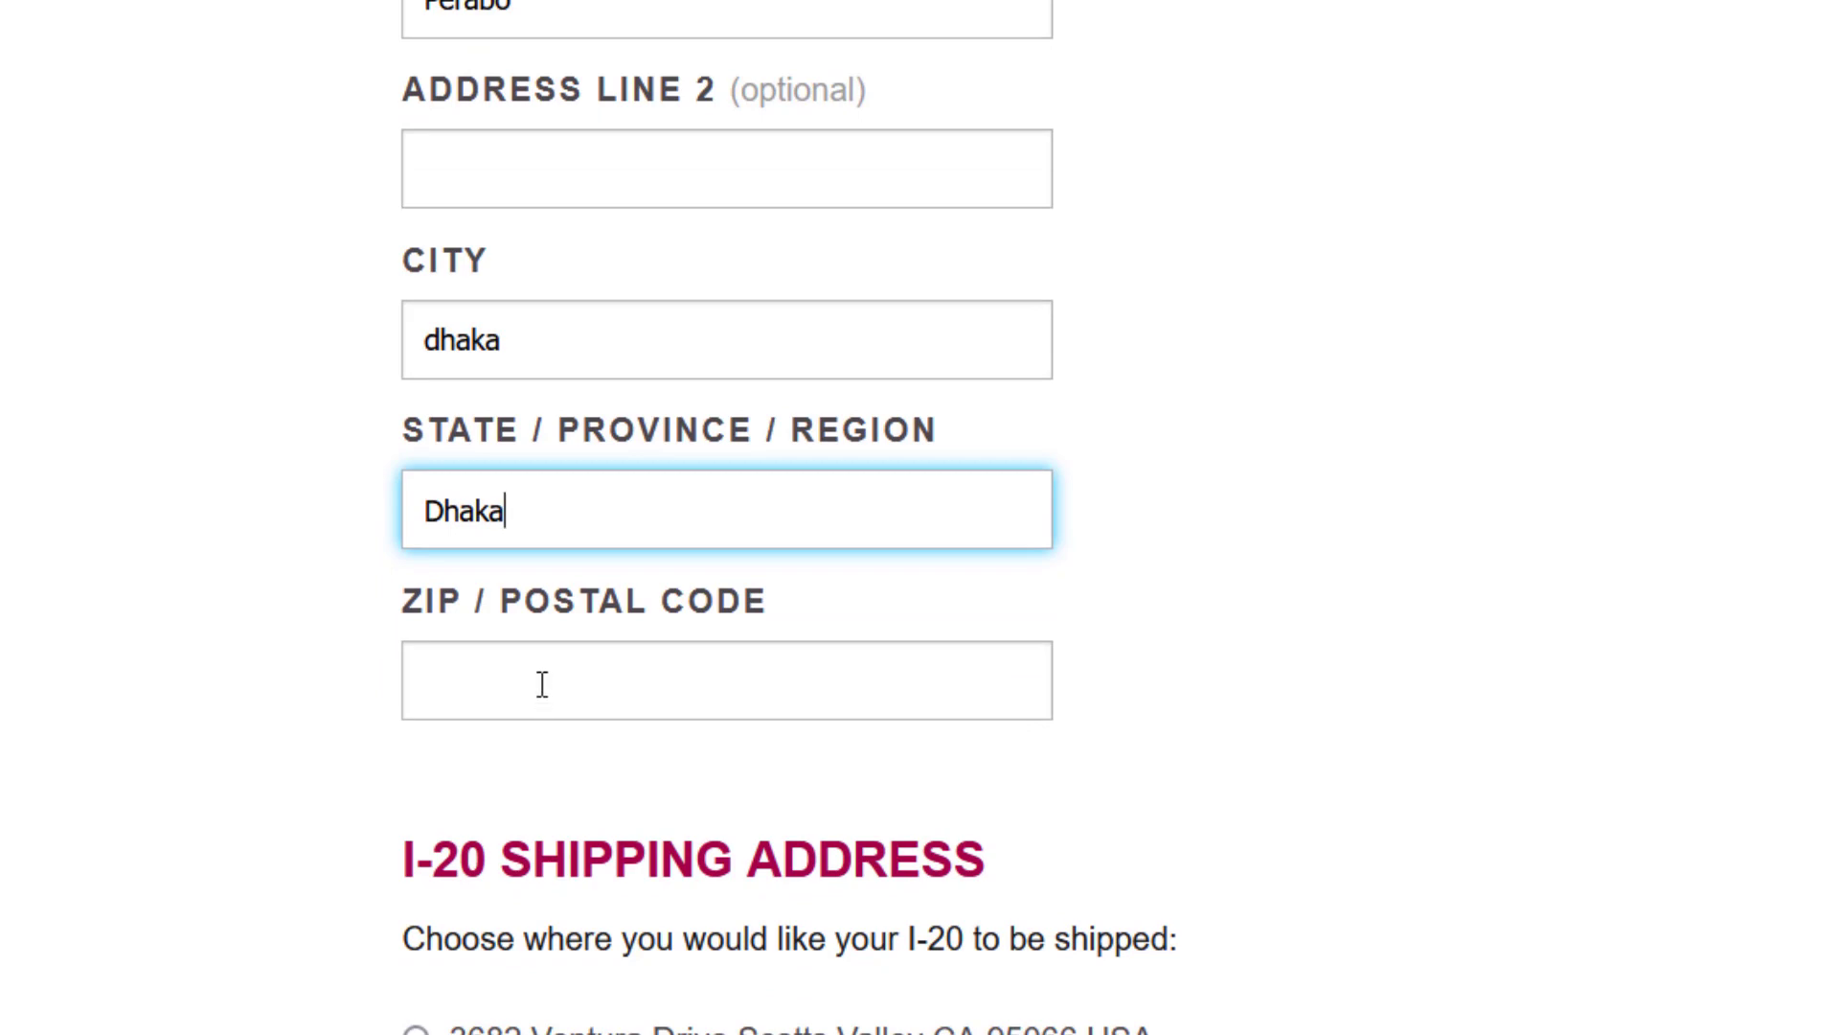
click(629, 689)
text(1460)
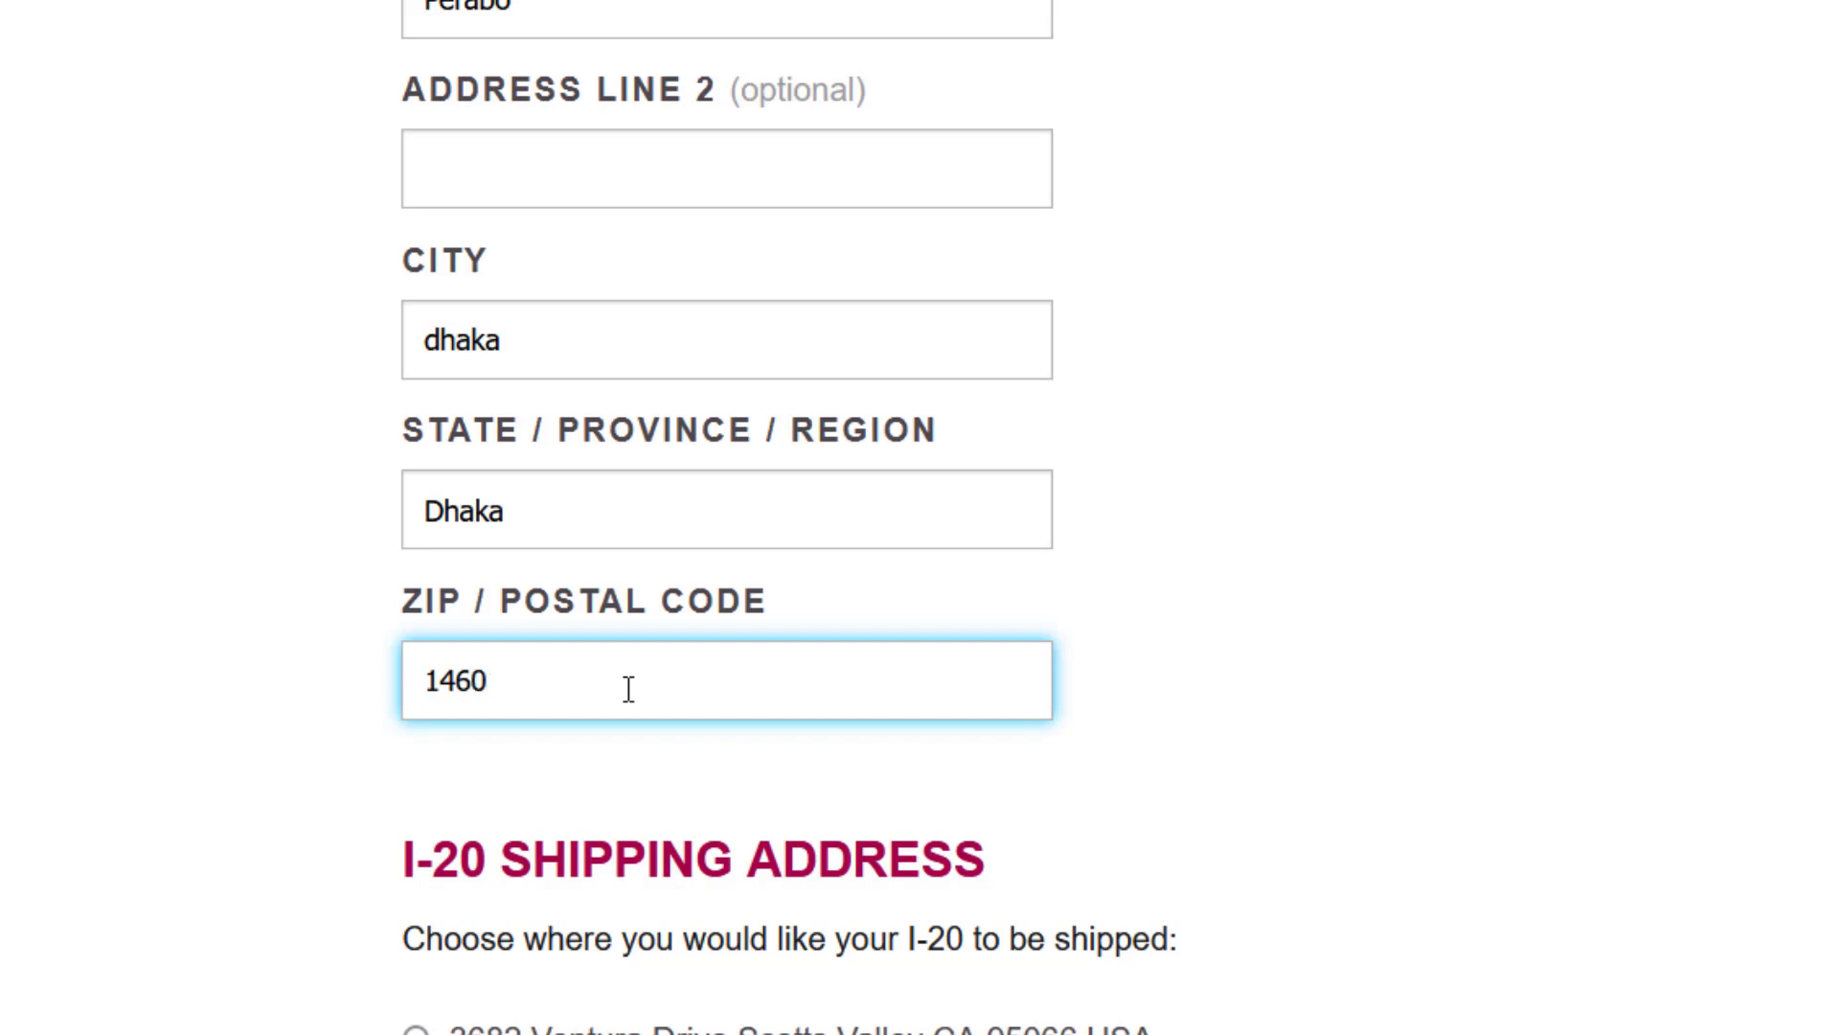
scroll(628, 689, down, 3)
scroll(628, 689, down, 1)
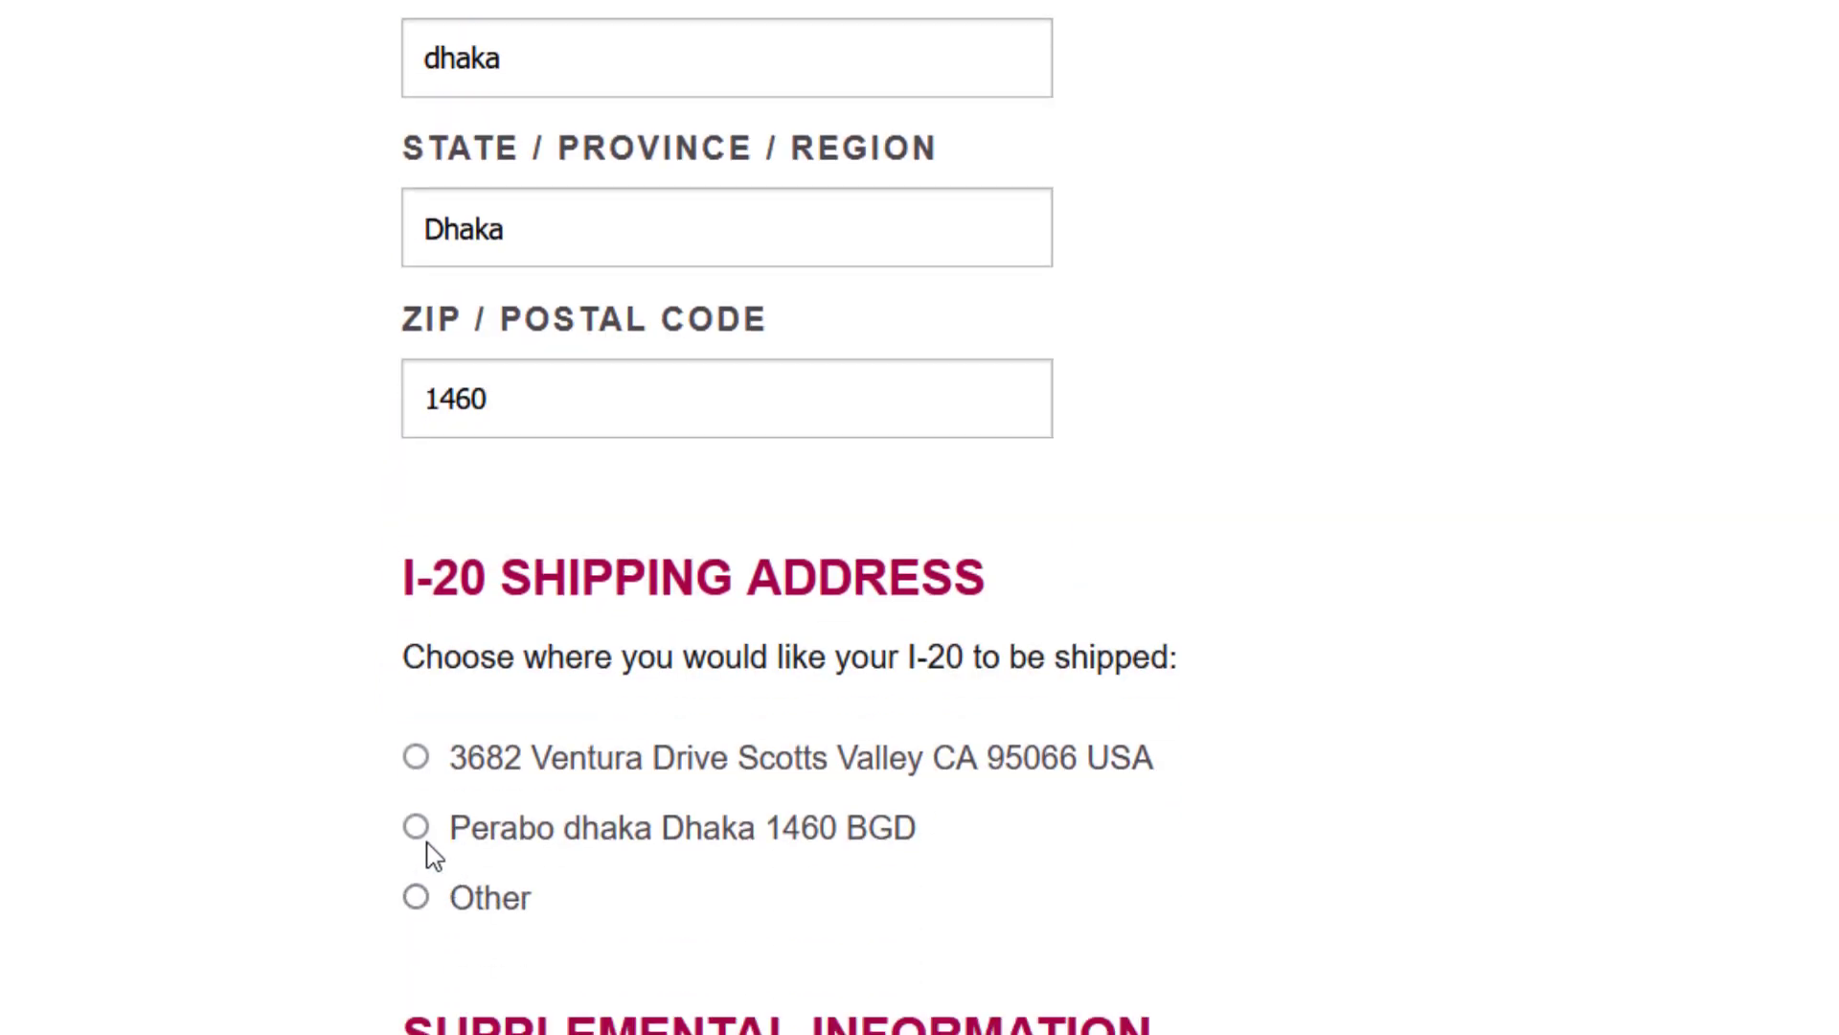
- Choose the Dhaka address as the I-20 shipping address
click(417, 828)
scroll(685, 794, down, 3)
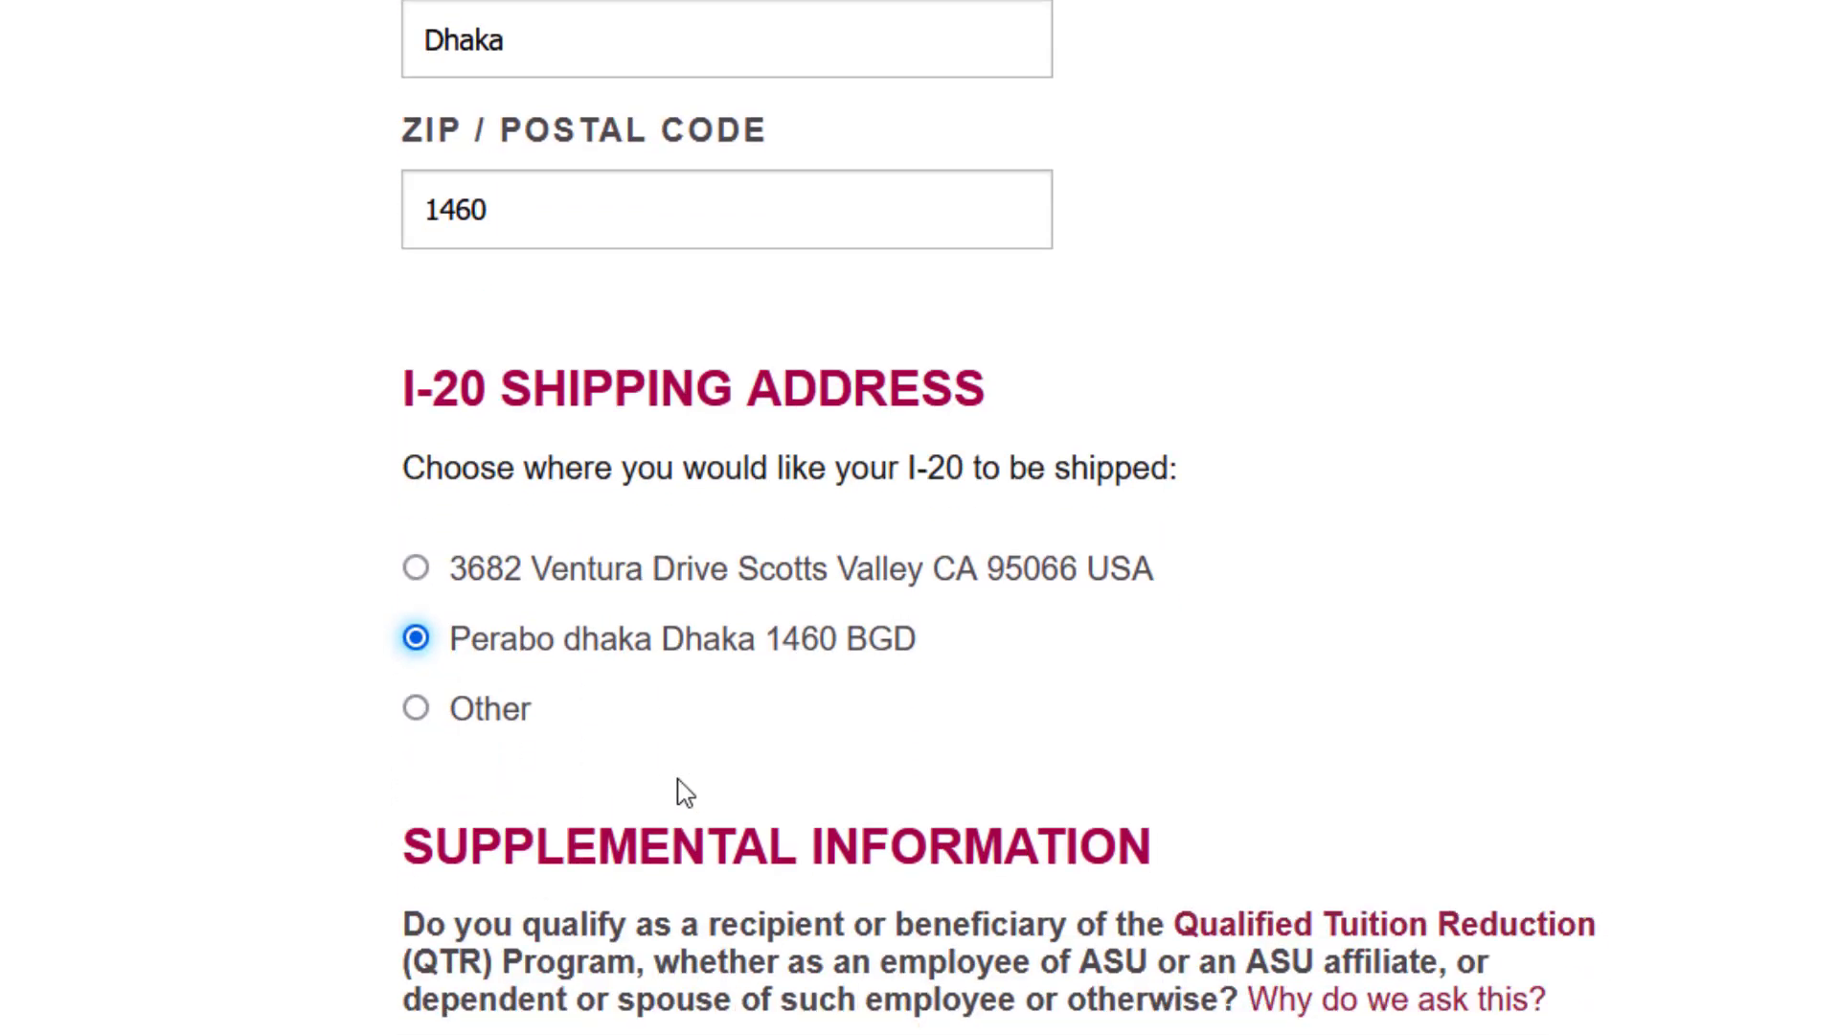
scroll(685, 793, down, 5)
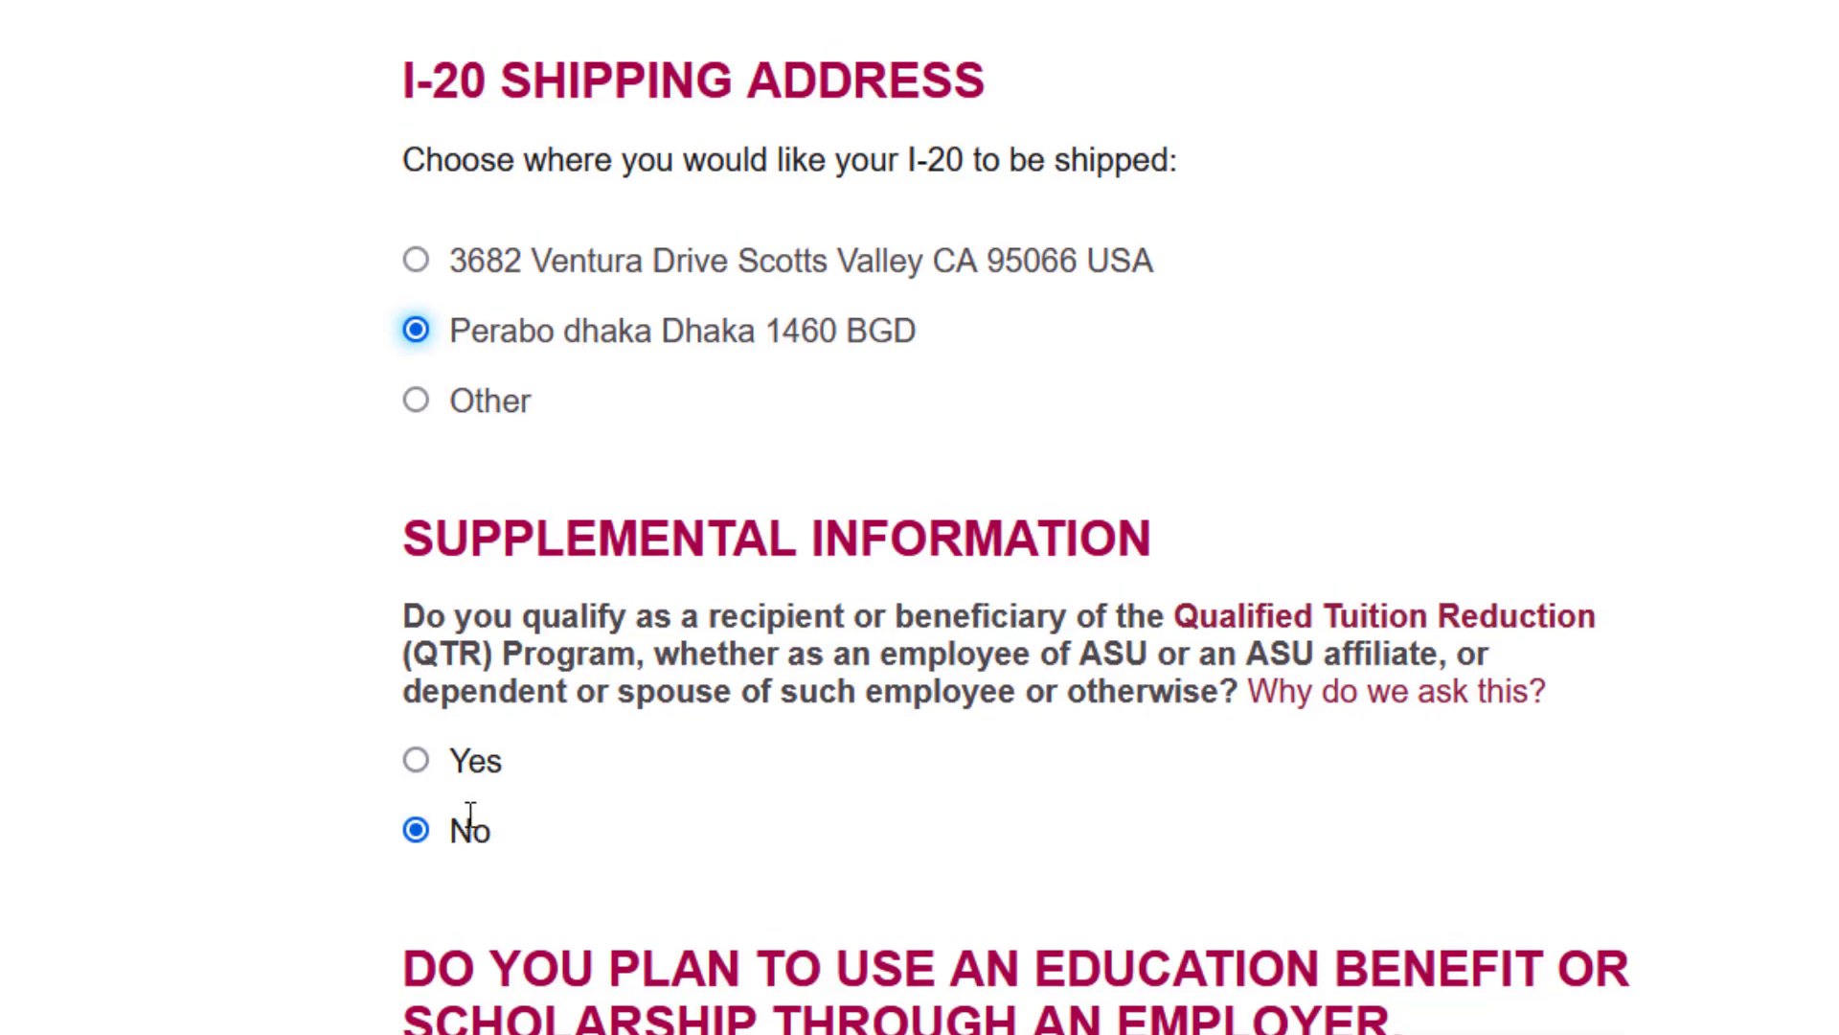
scroll(591, 833, down, 10)
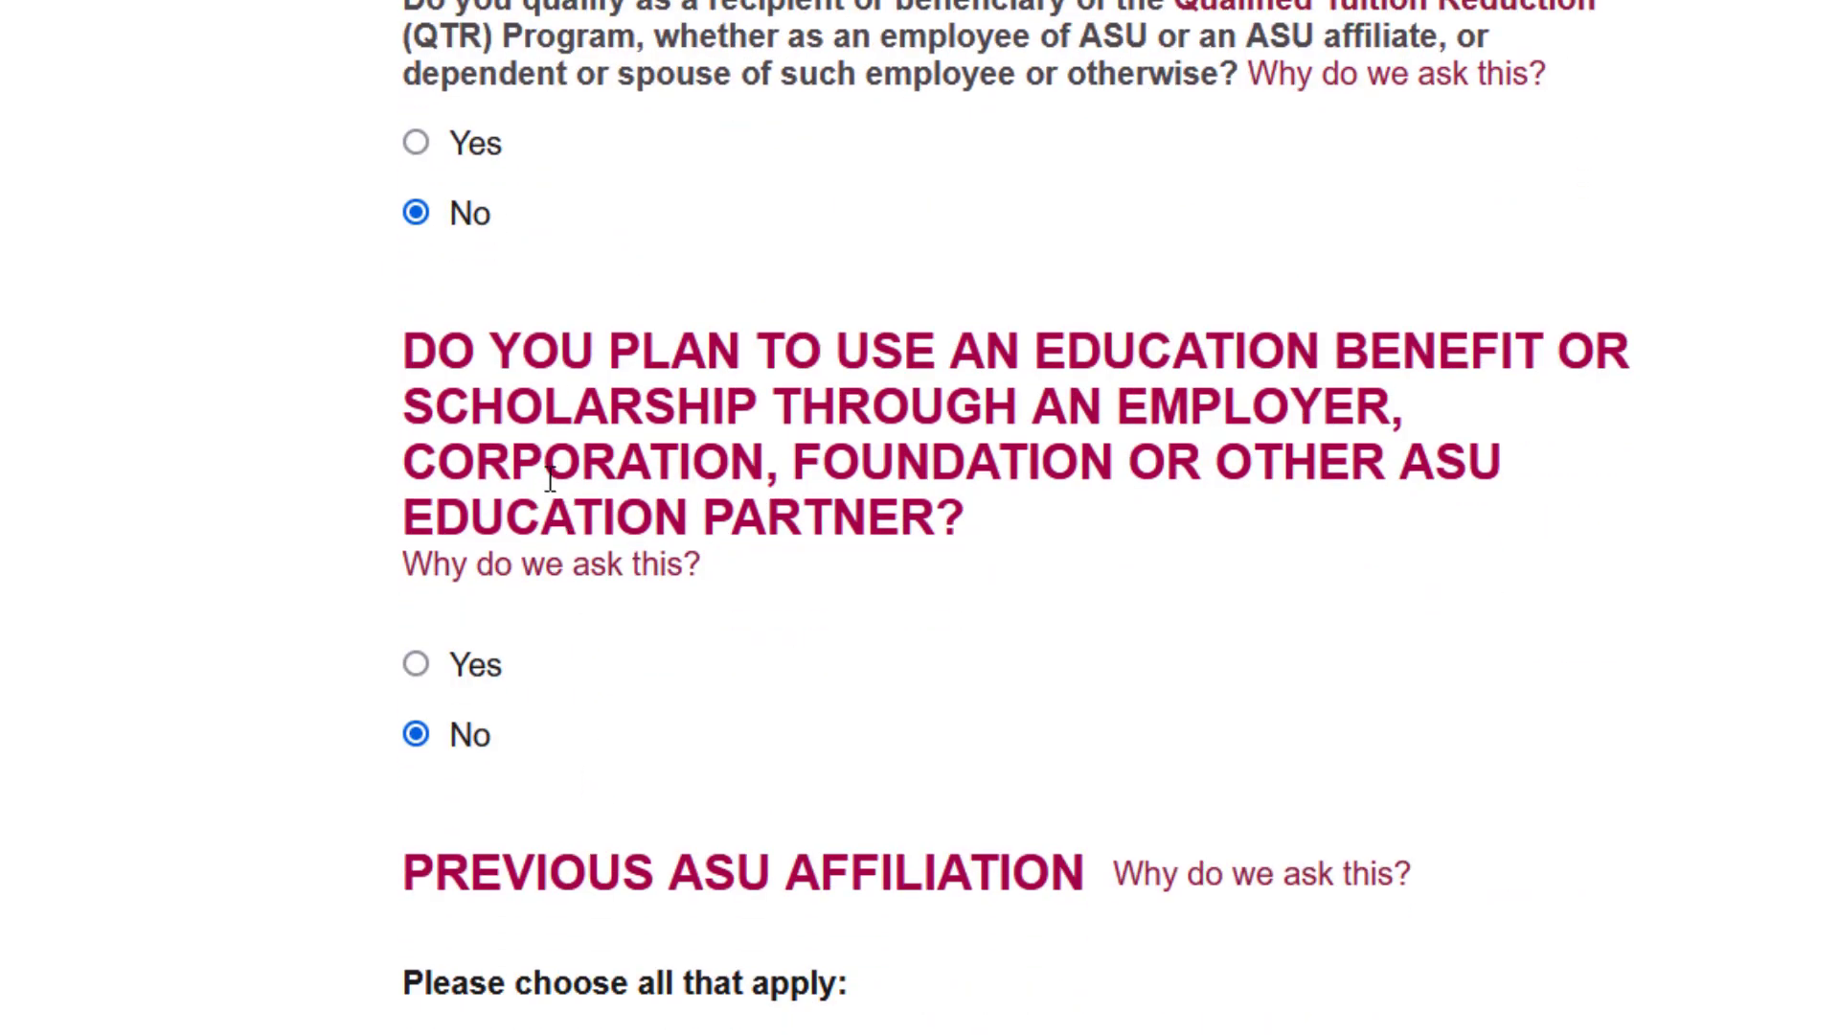
- Answer No to the education benefit question and mark never affiliated with Arizona State University
click(433, 743)
scroll(539, 781, down, 9)
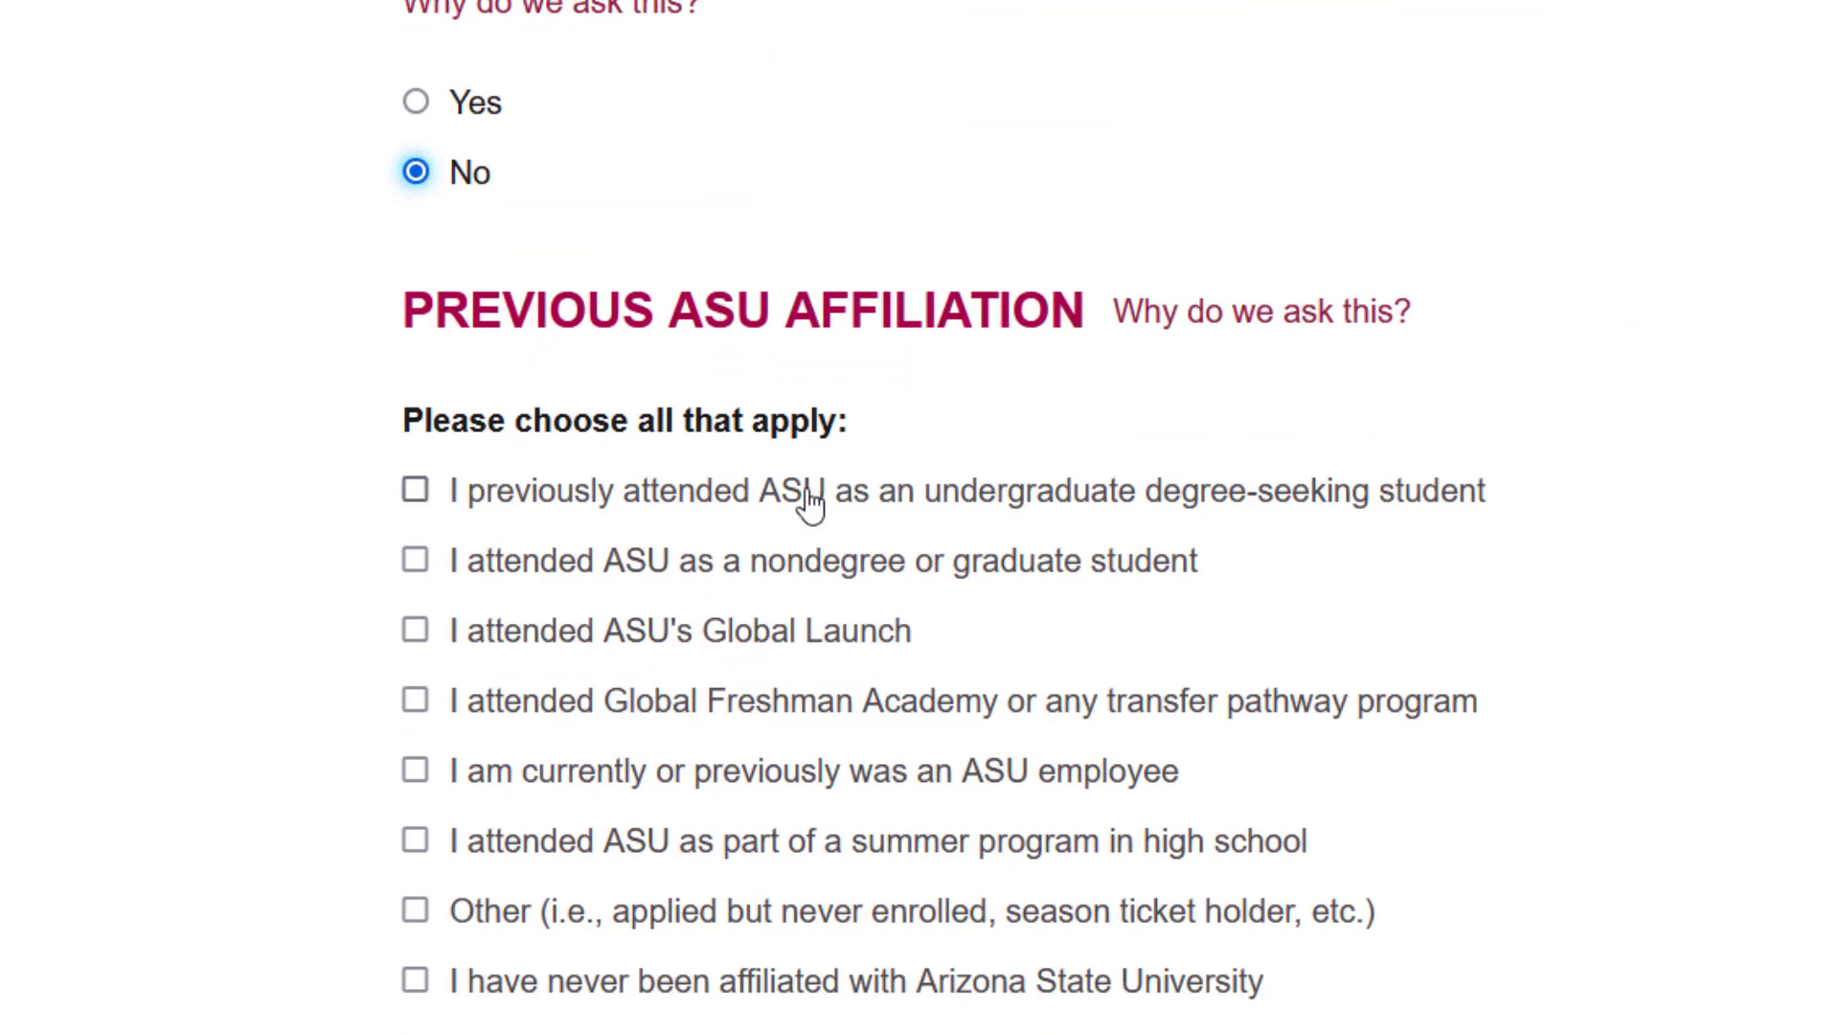
click(415, 985)
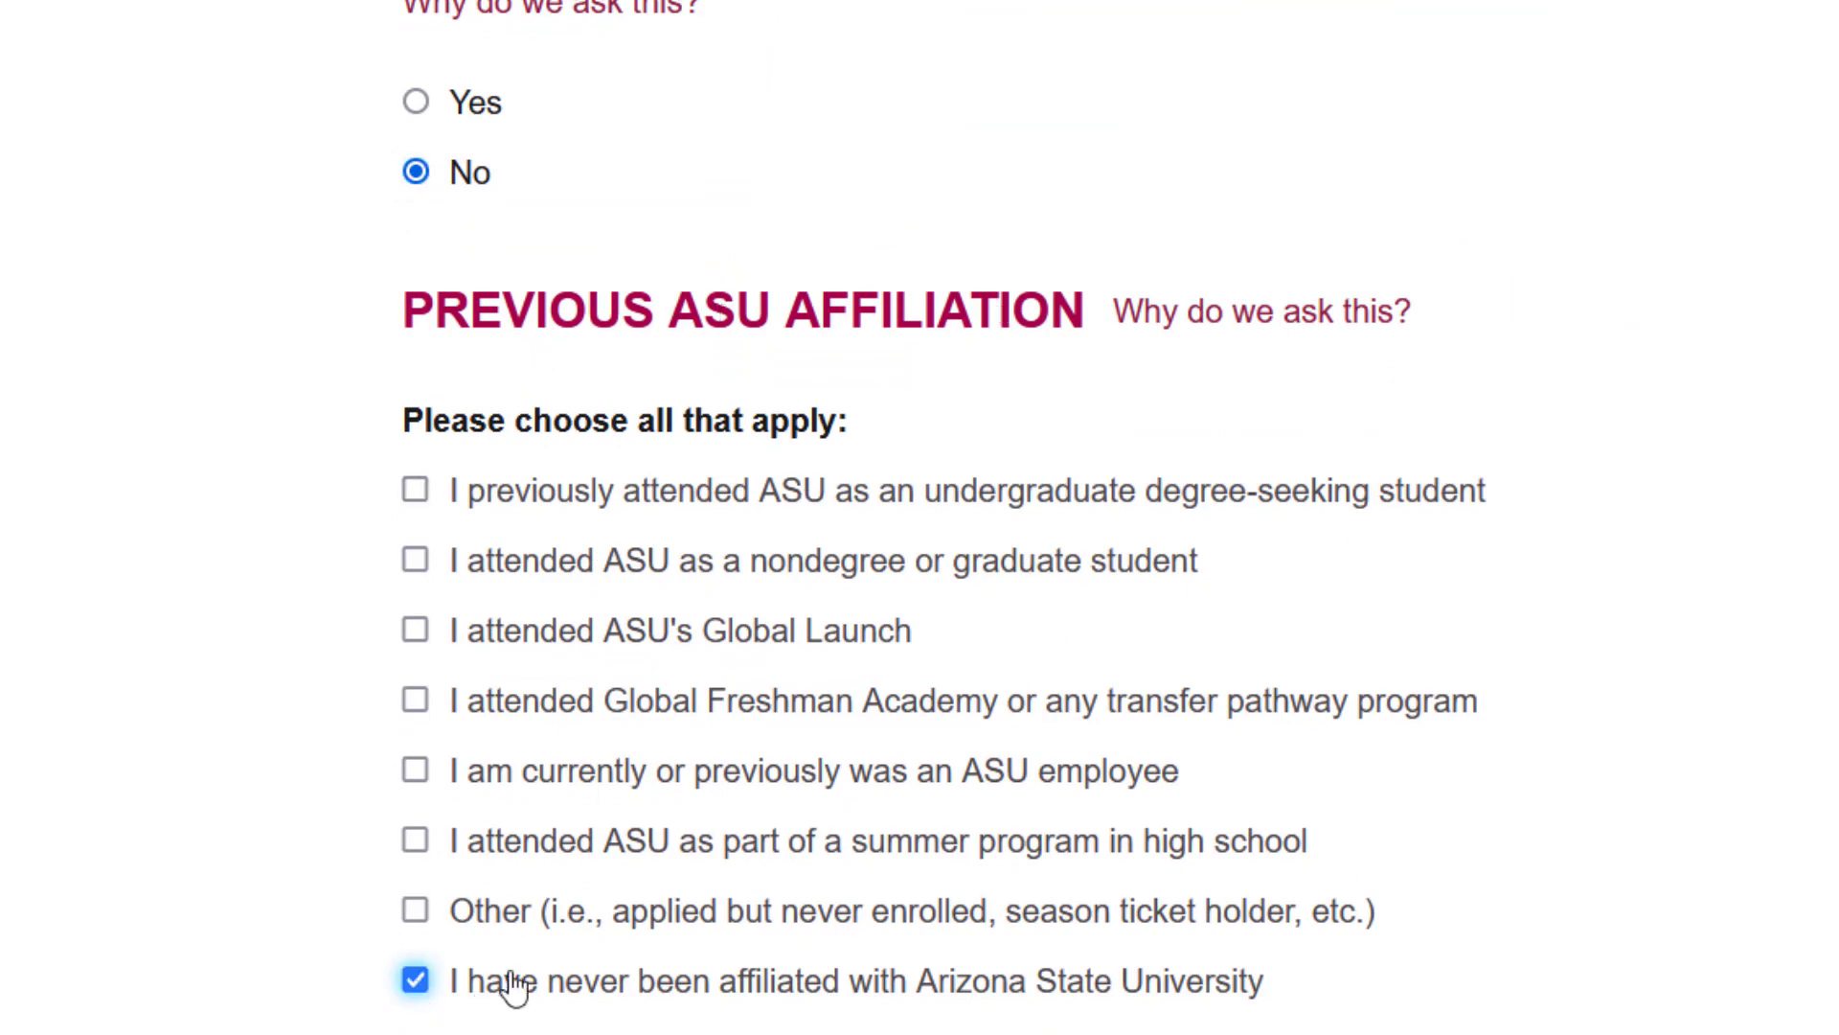
scroll(518, 987, down, 1)
scroll(518, 987, down, 2)
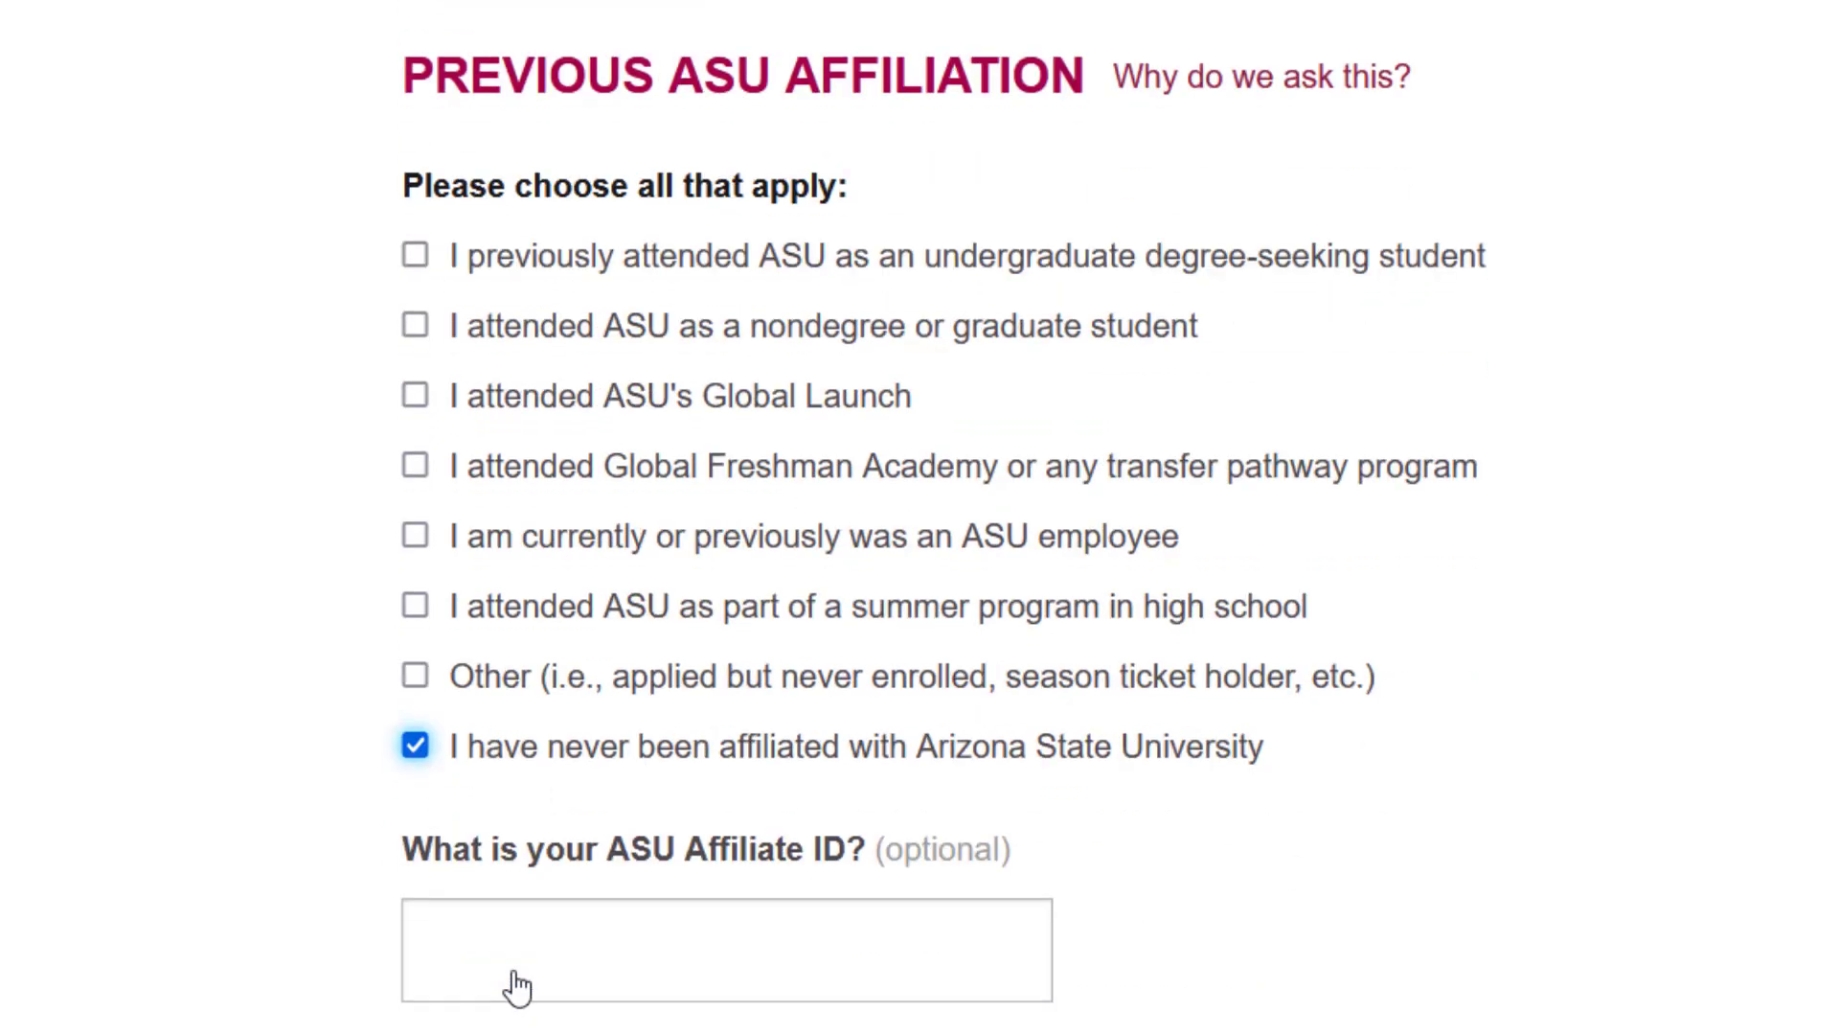
scroll(517, 987, down, 5)
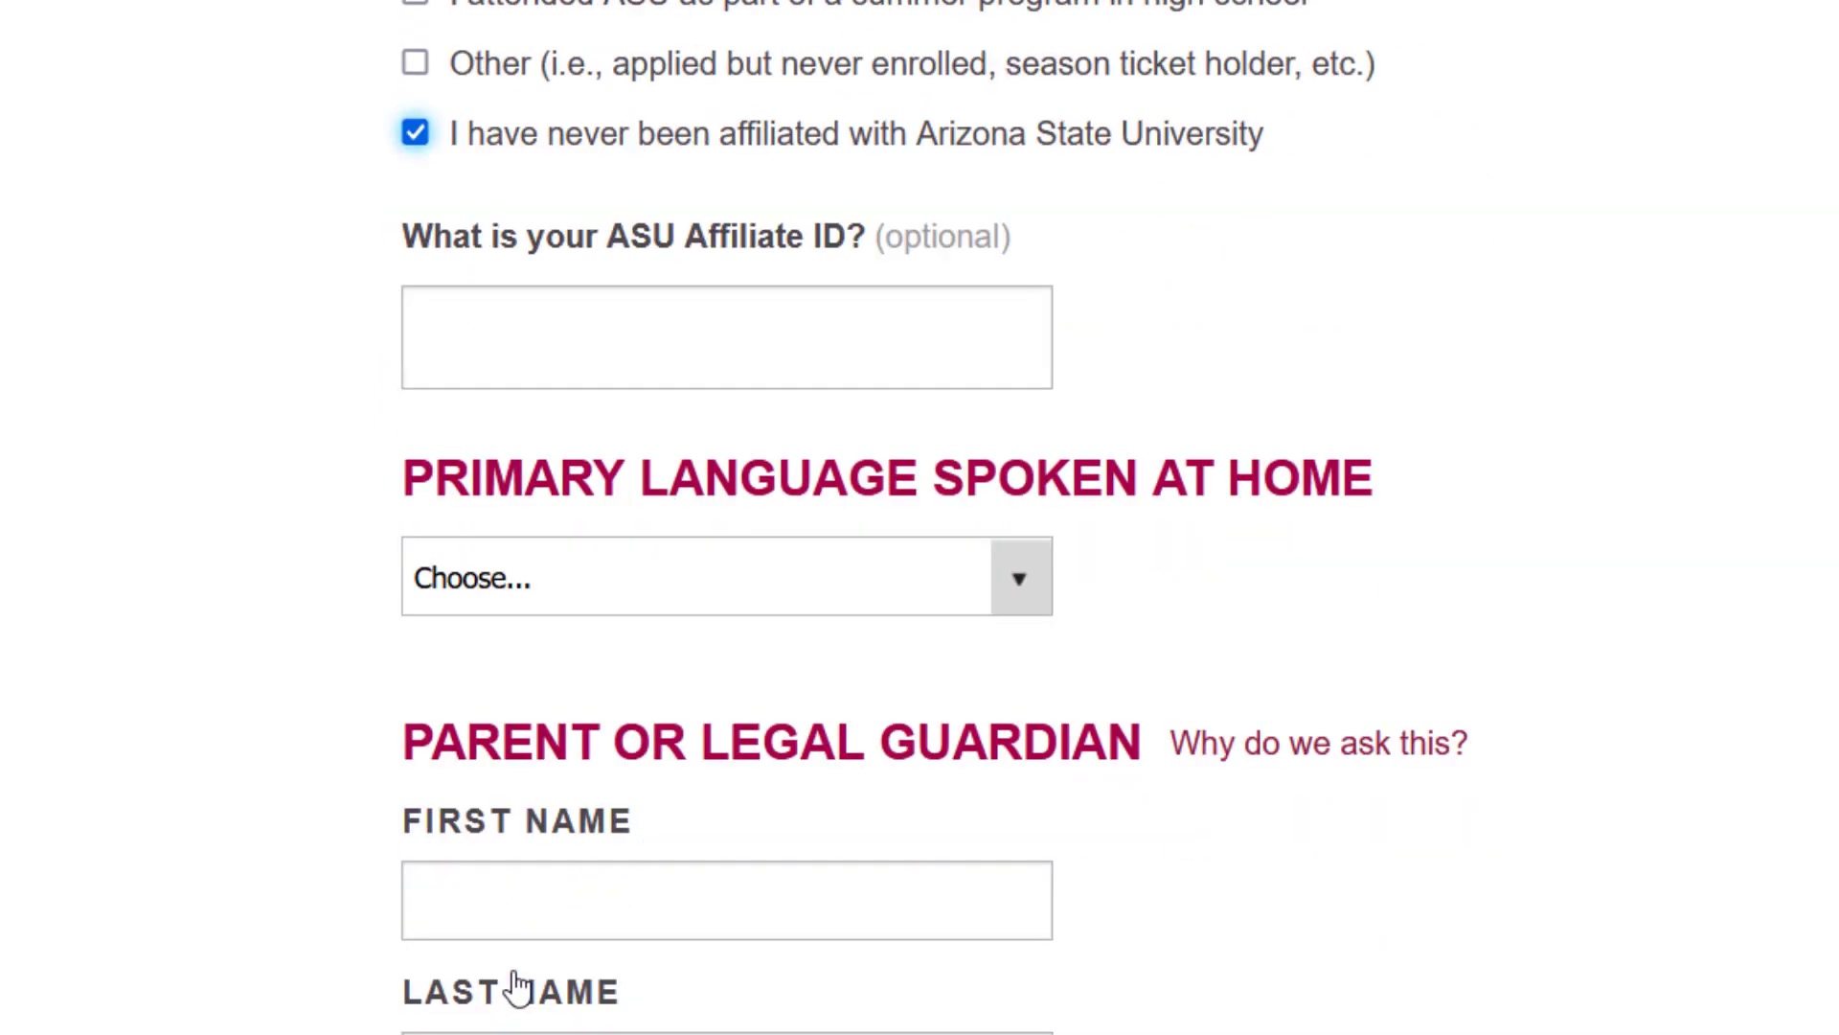
scroll(518, 987, down, 1)
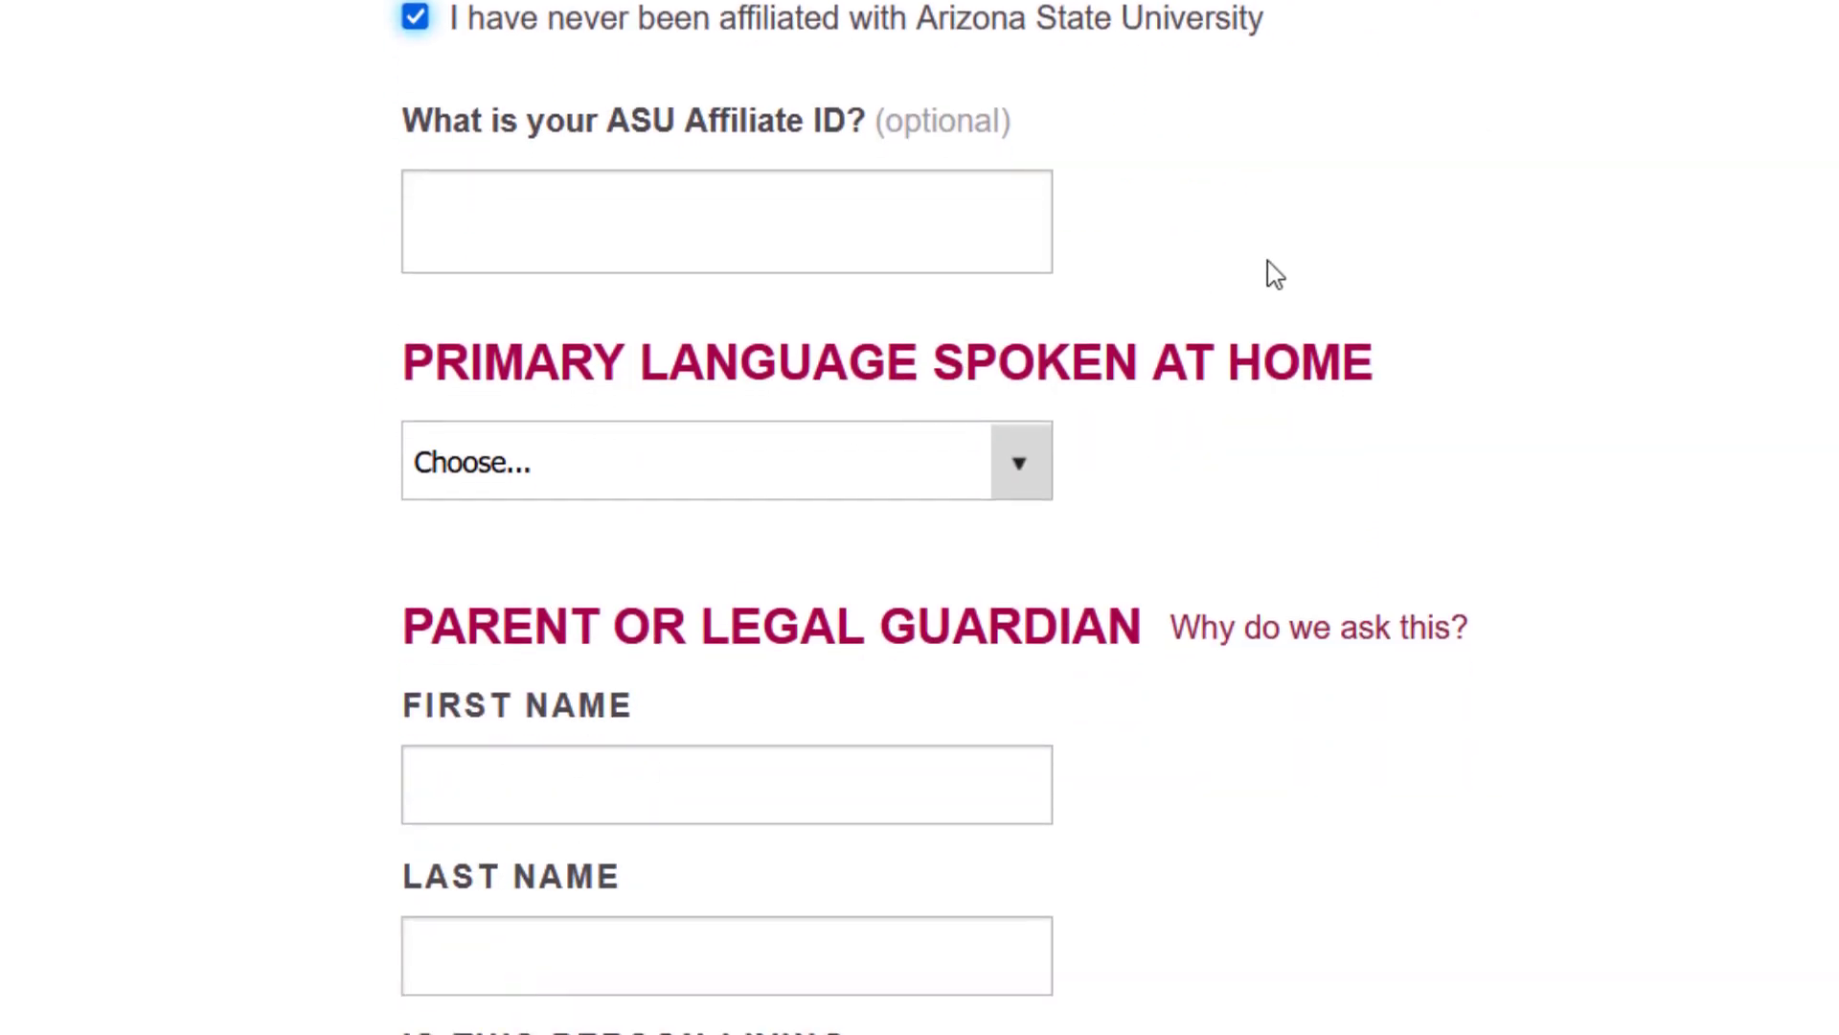
- Choose Bengali in the Primary Language Spoken at Home dropdown
click(717, 489)
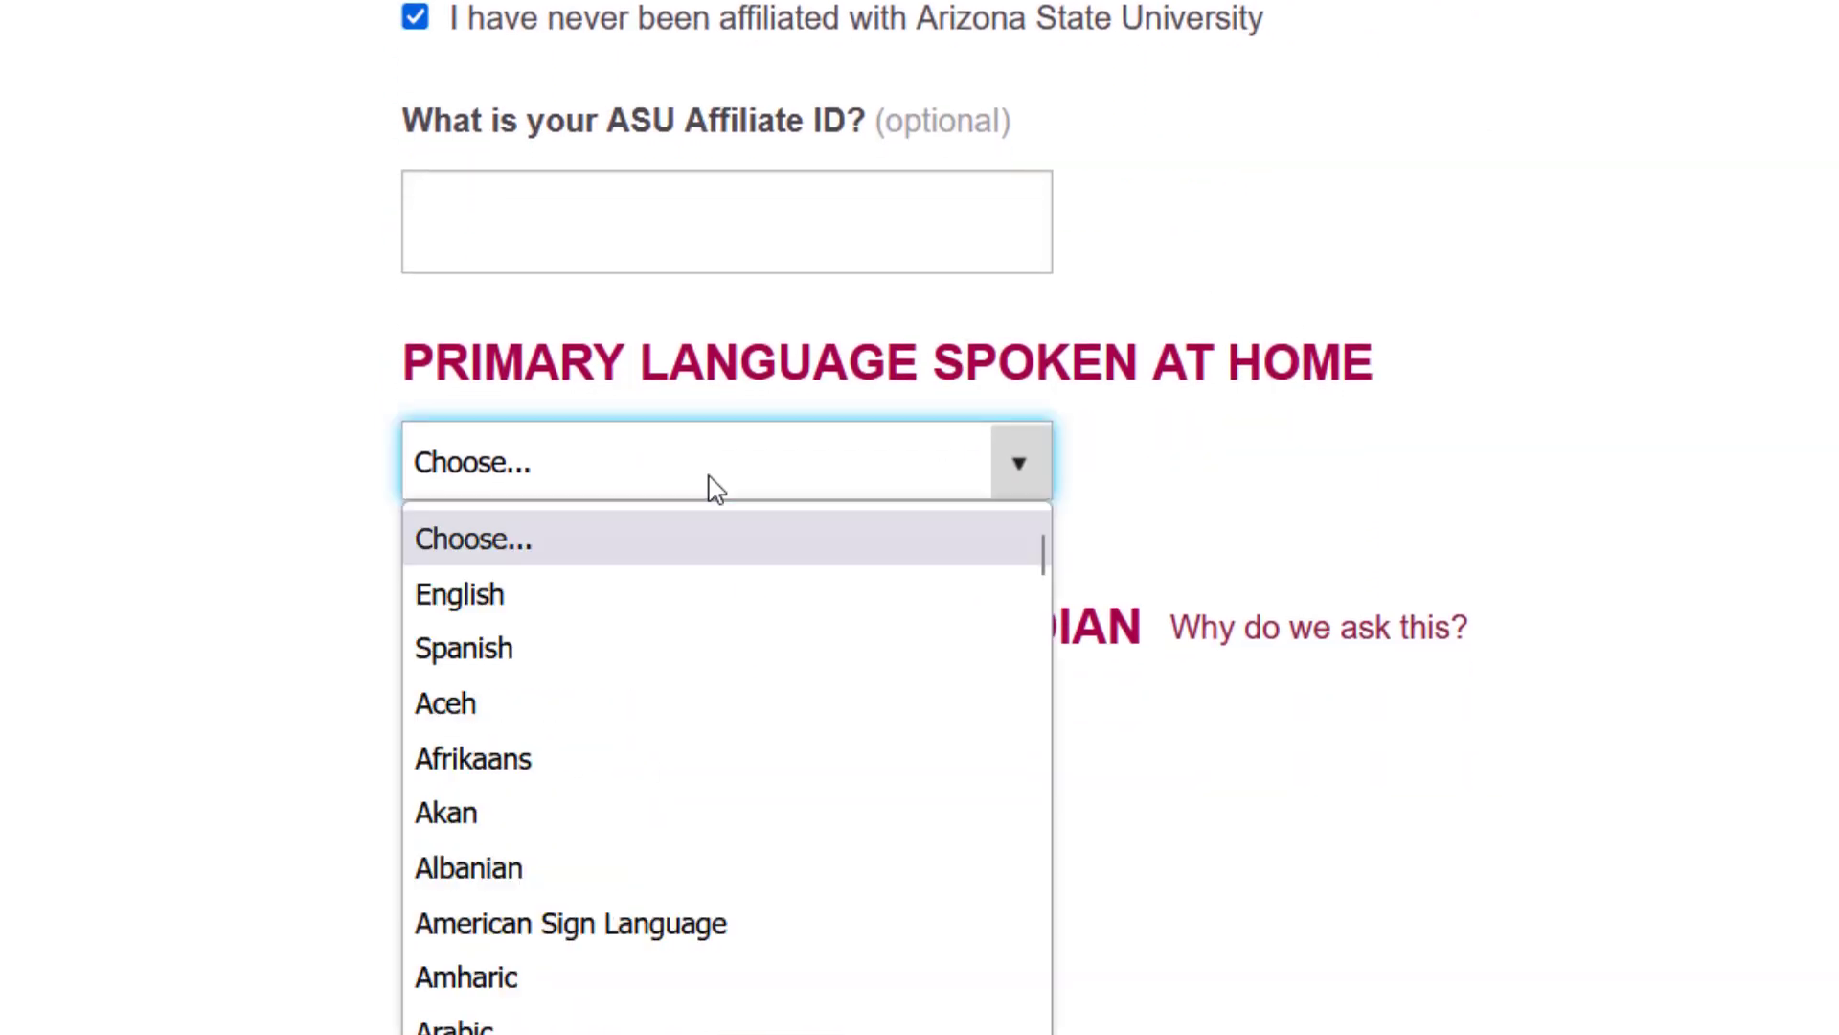
key(b)
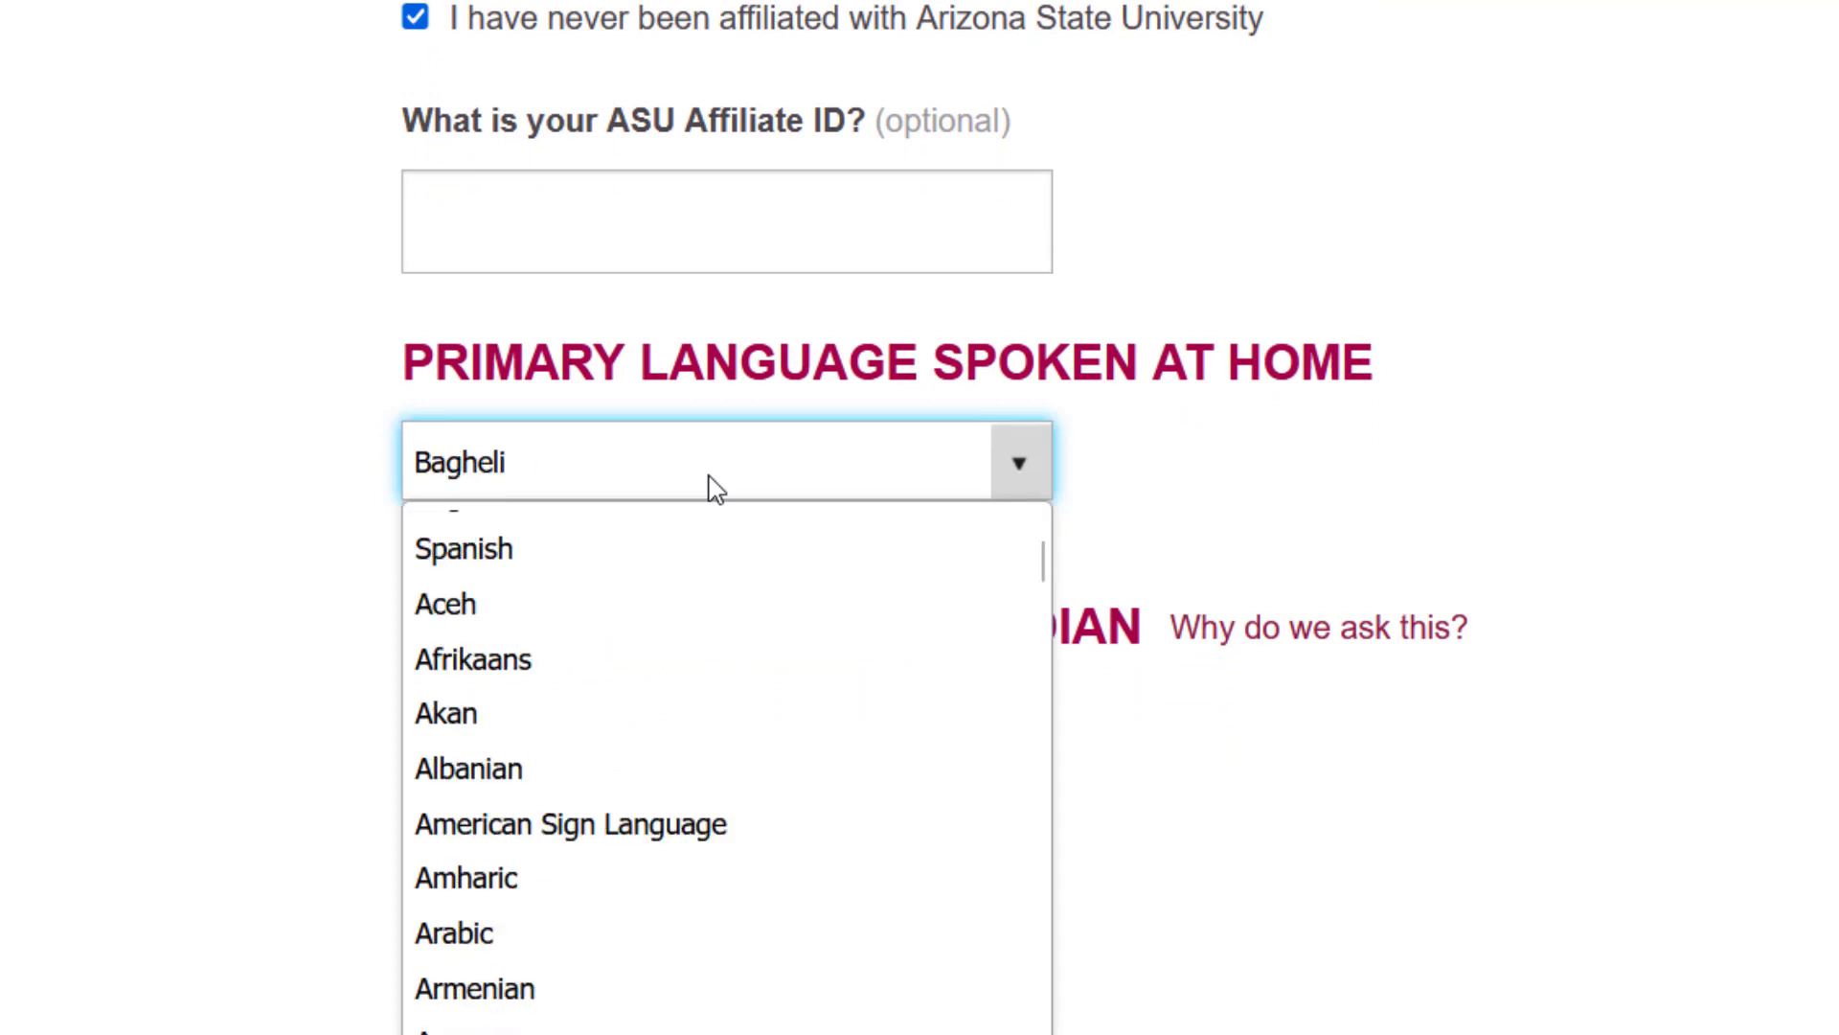
key(b)
key(b)
key(b)
key(b)
key(b)
key(b)
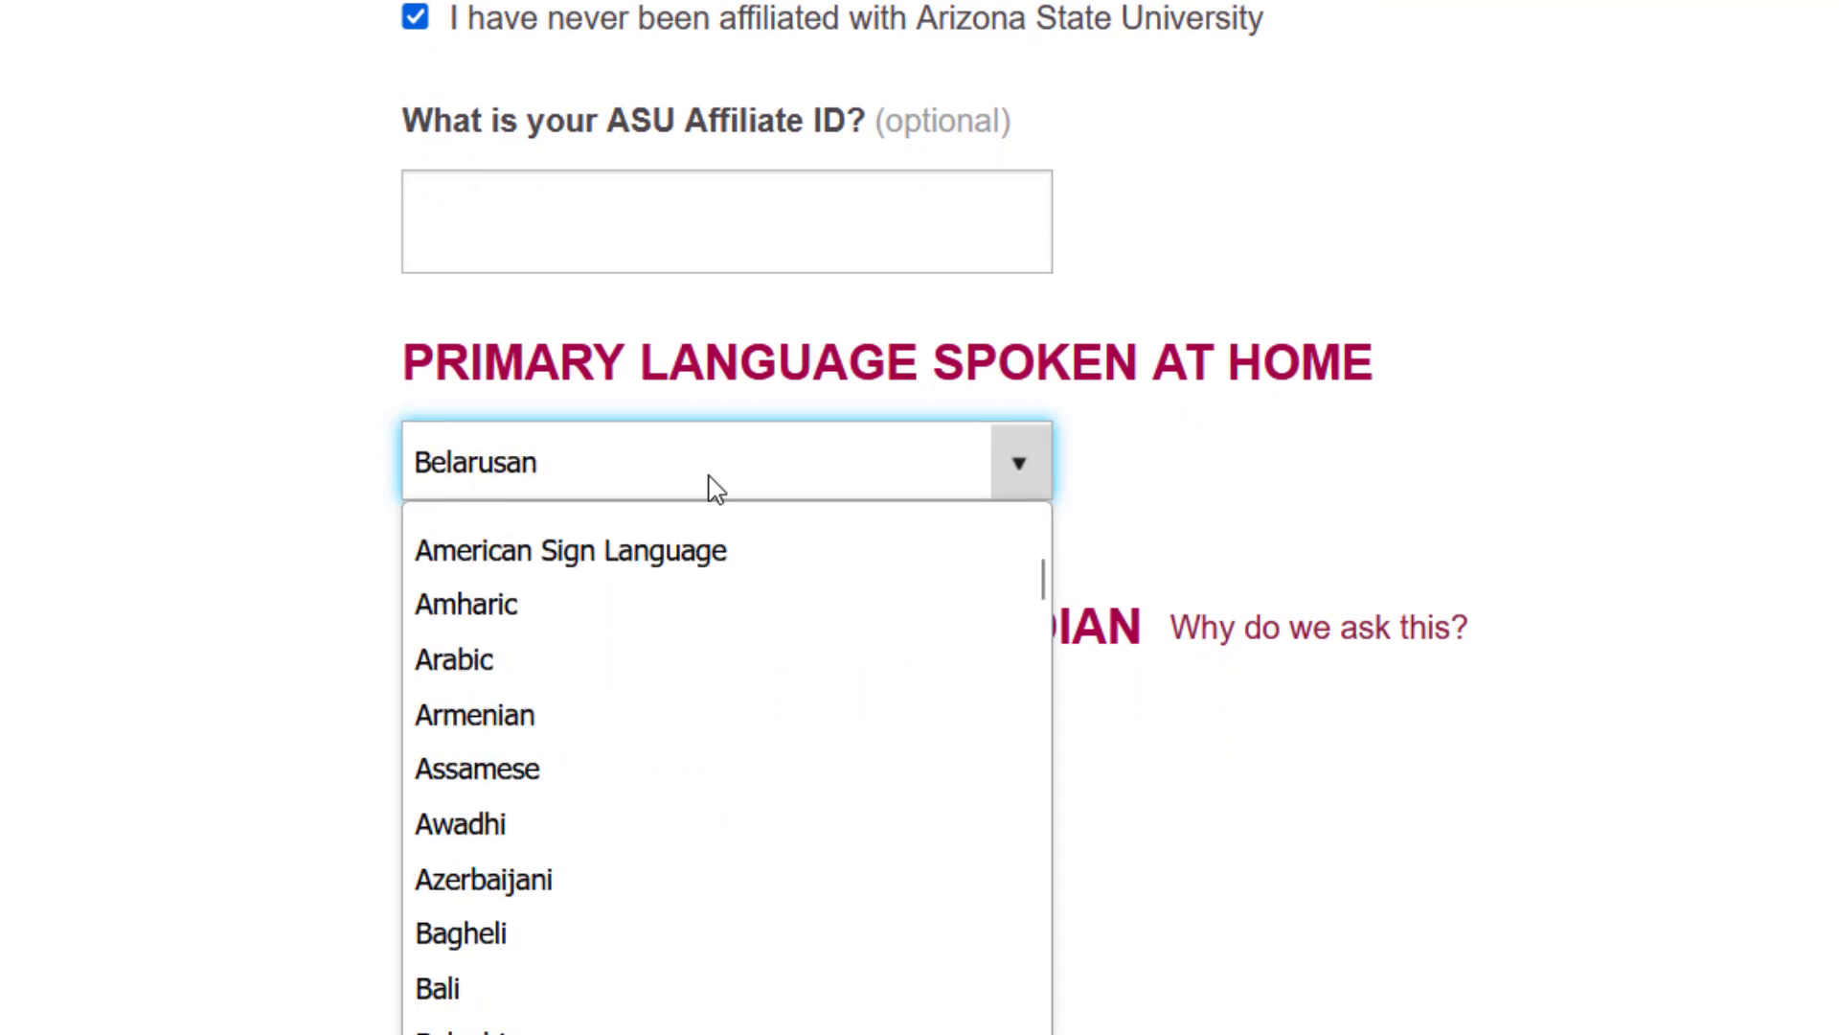
key(b)
key(b)
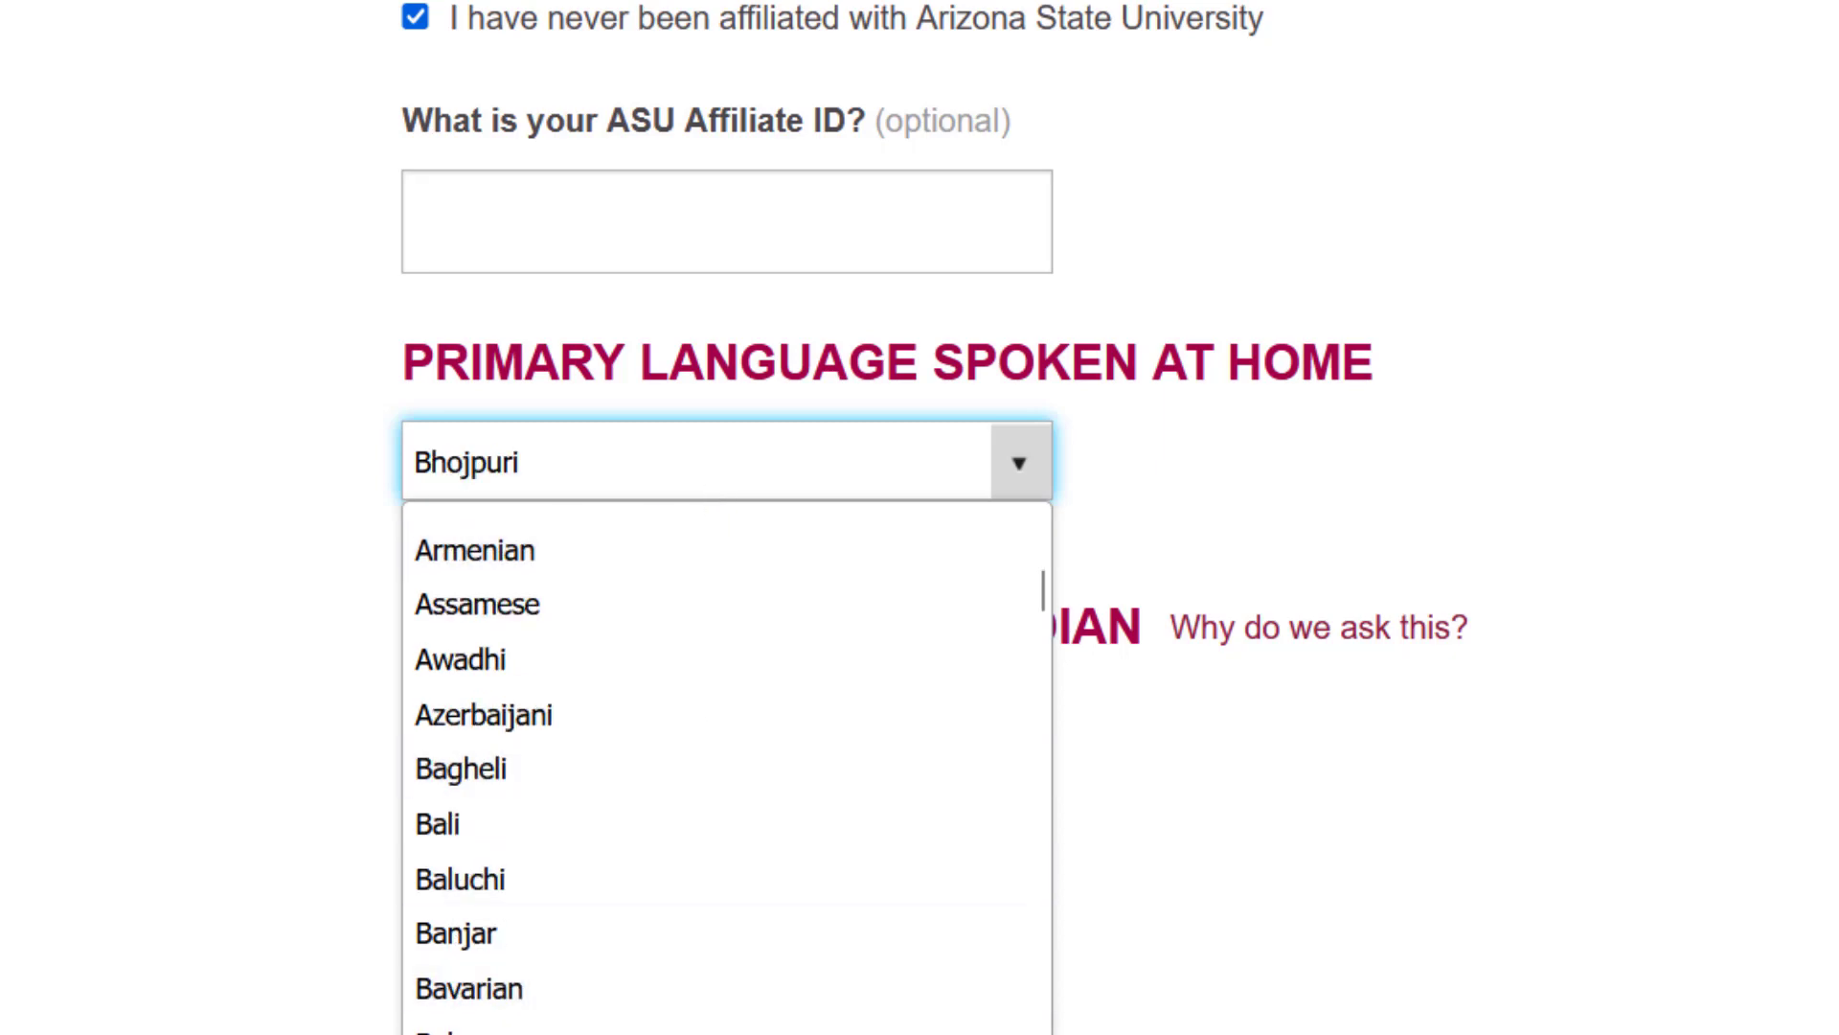
key(Up)
key(Return)
scroll(710, 812, down, 3)
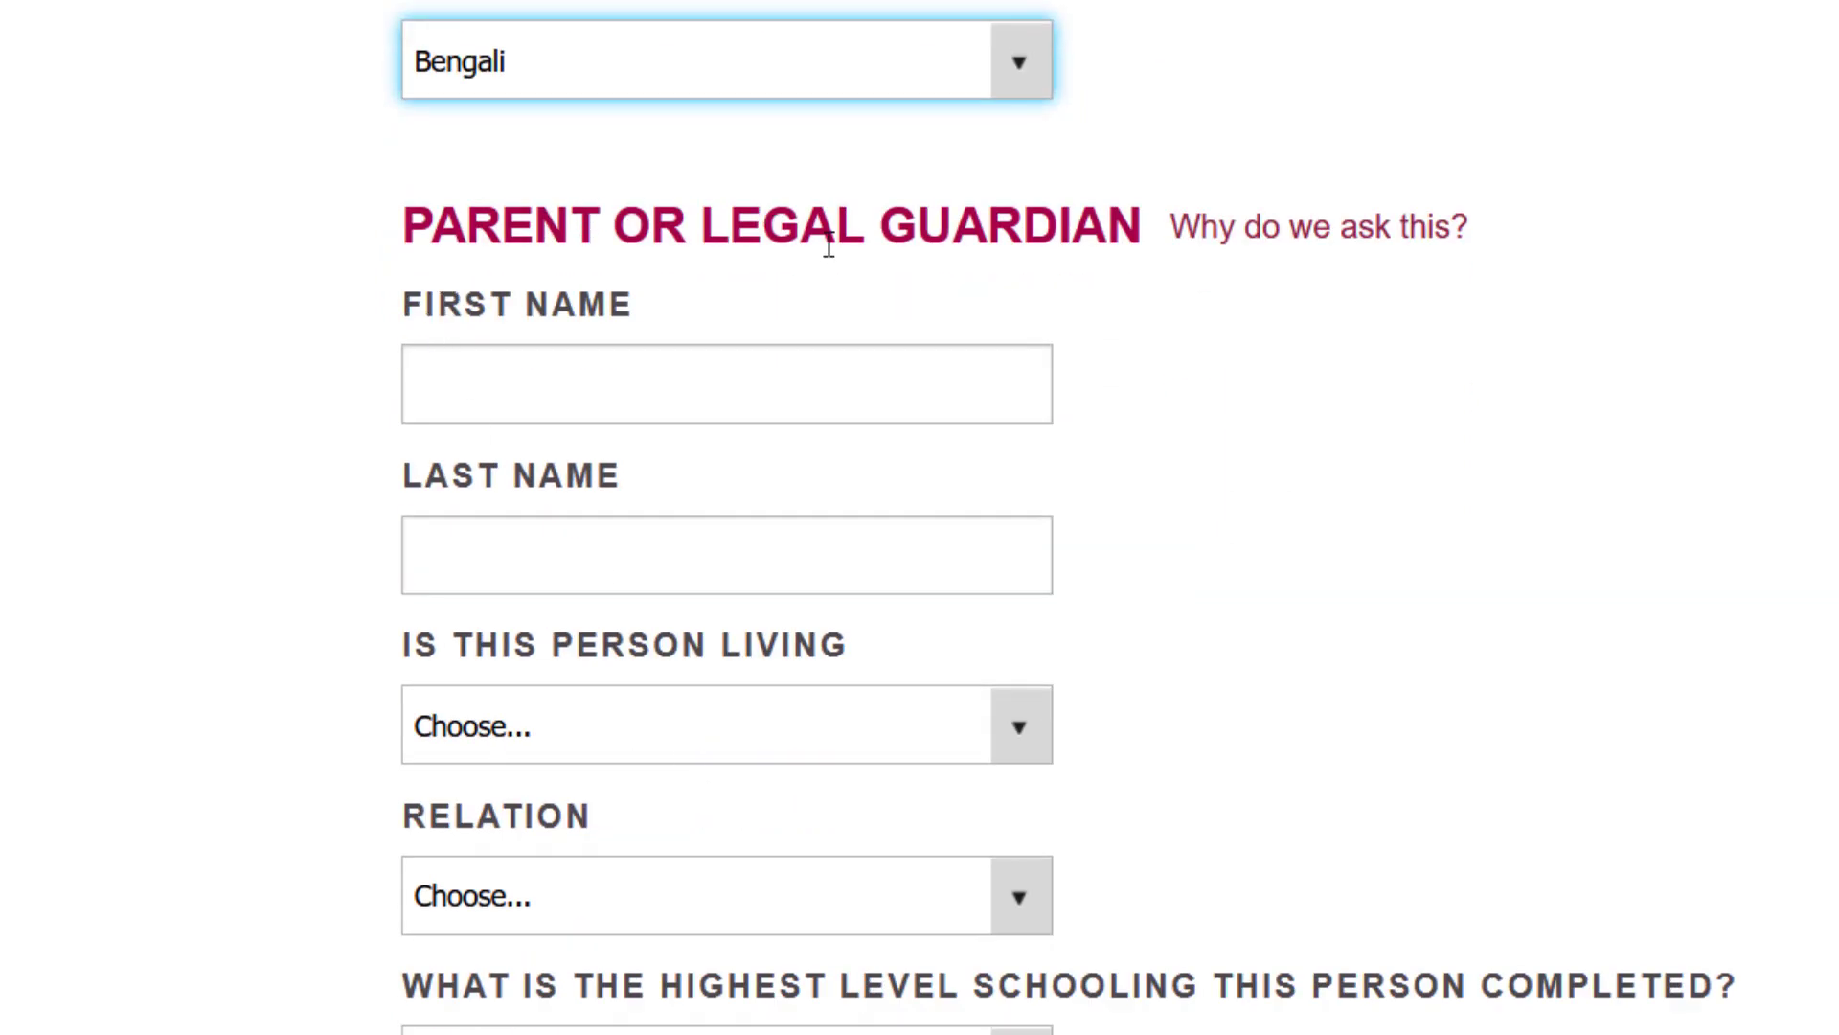
- Enter the guardian's first and last name
click(691, 370)
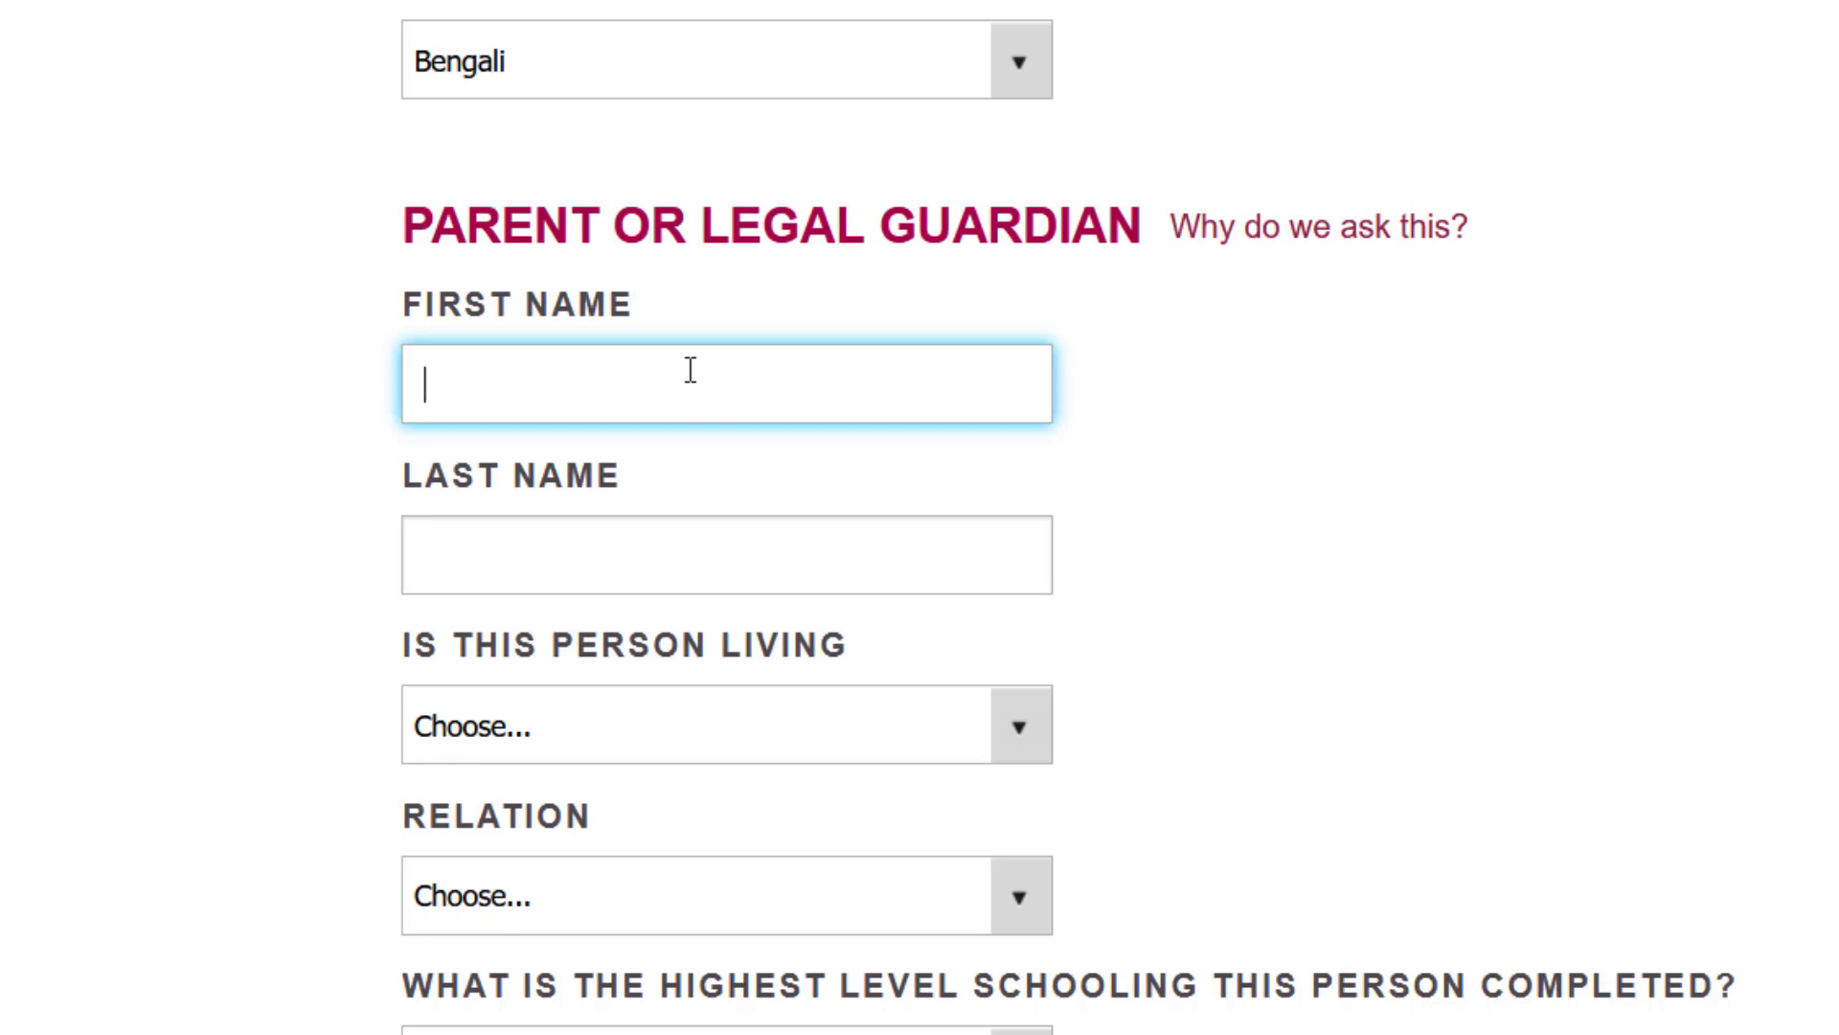
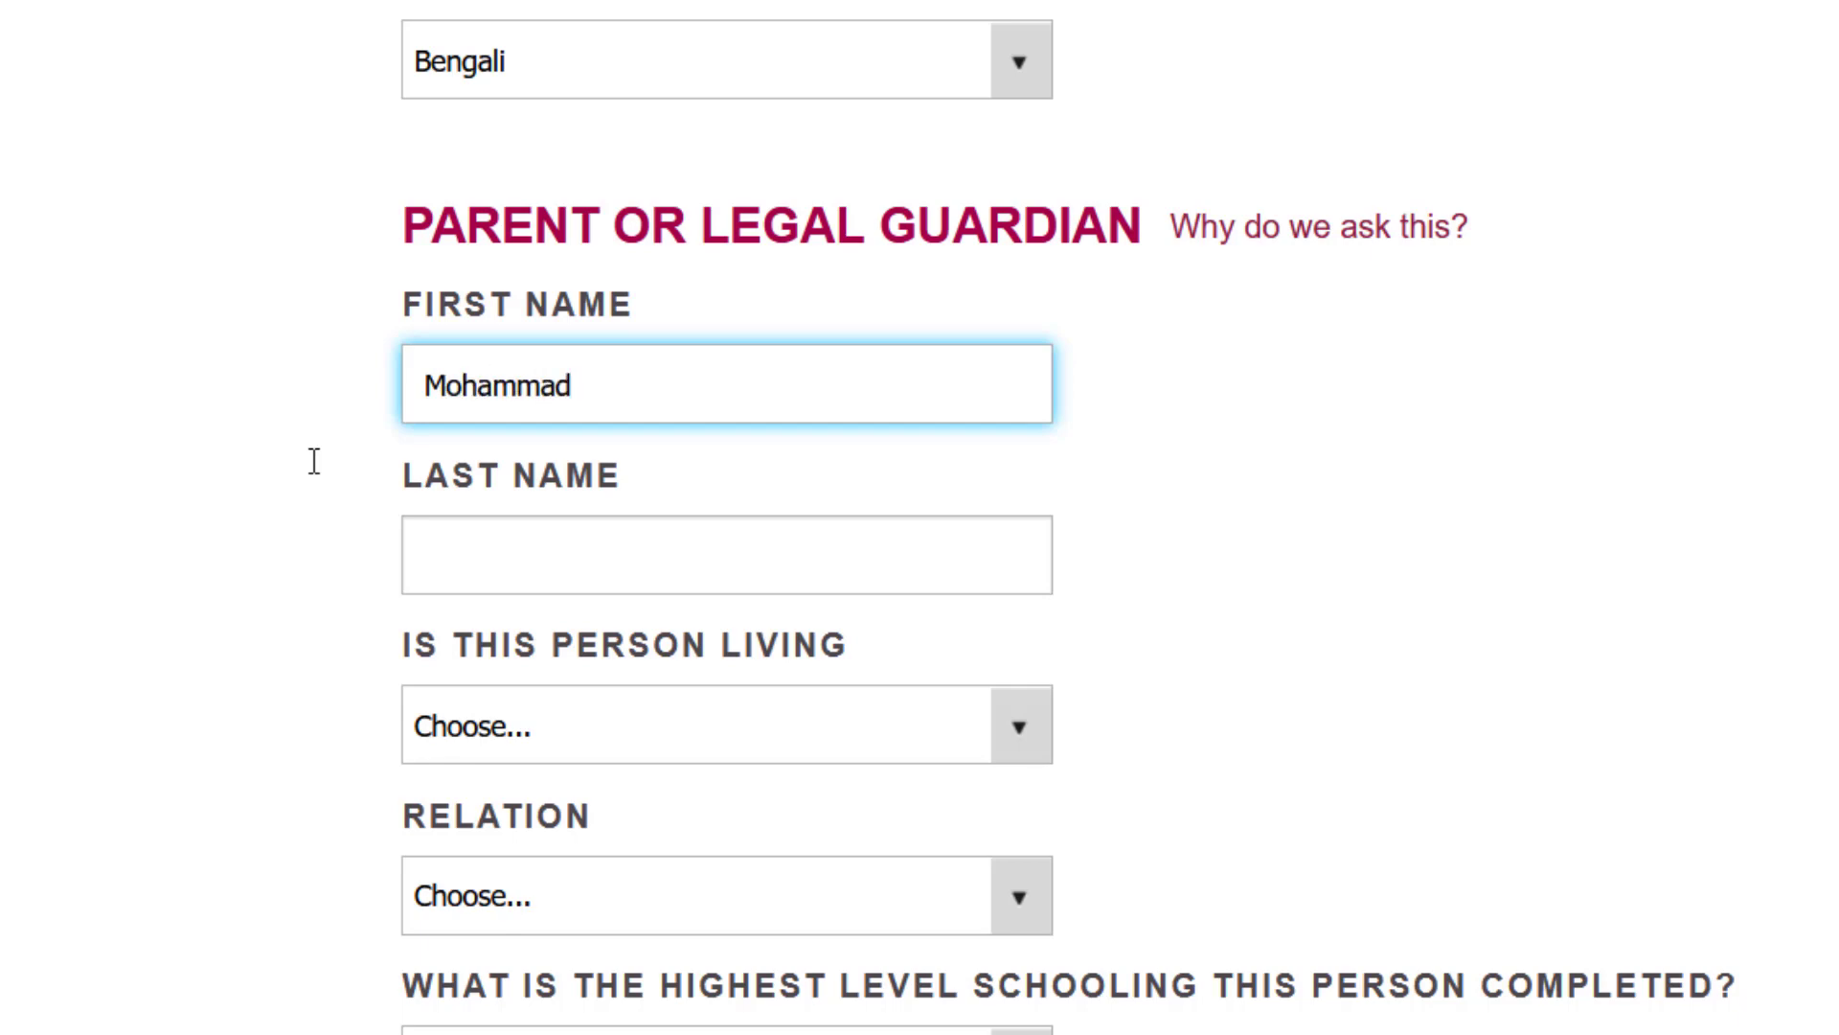
click(526, 568)
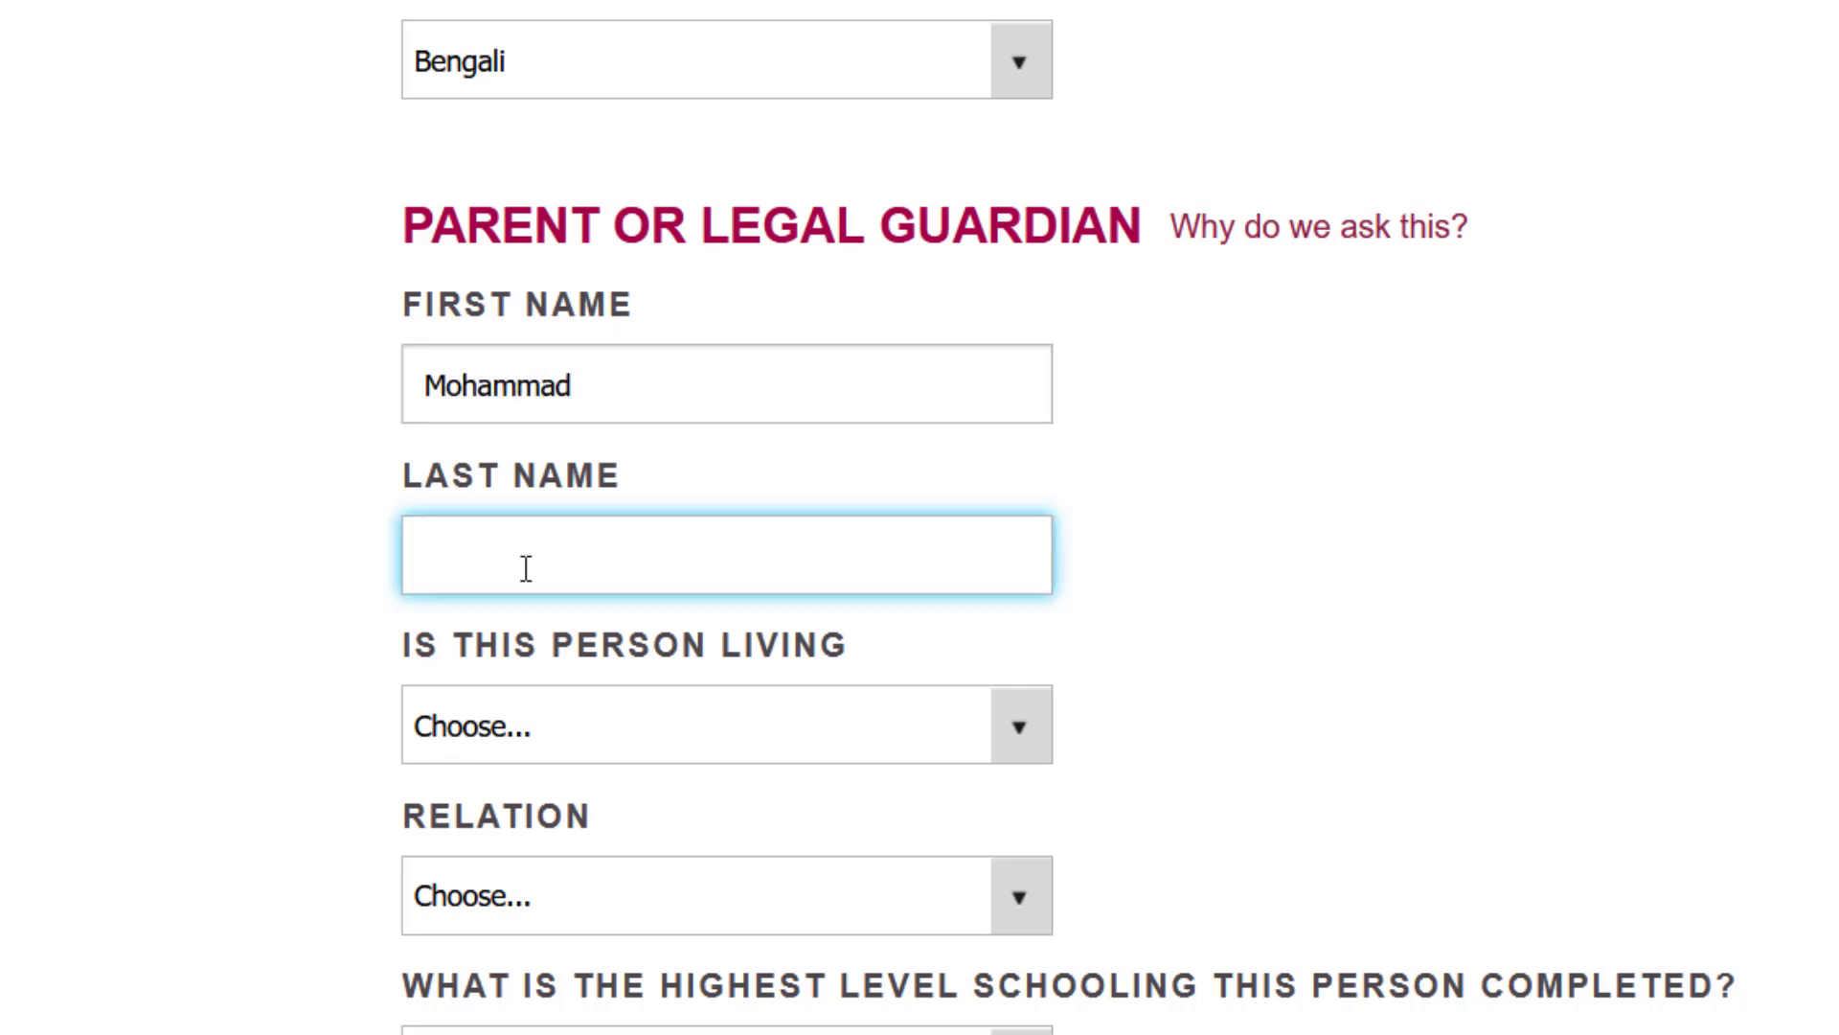
scroll(728, 335, down, 3)
- Set guardian living to No, relation Other, schooling College or Beyond, attended ASU No
click(709, 445)
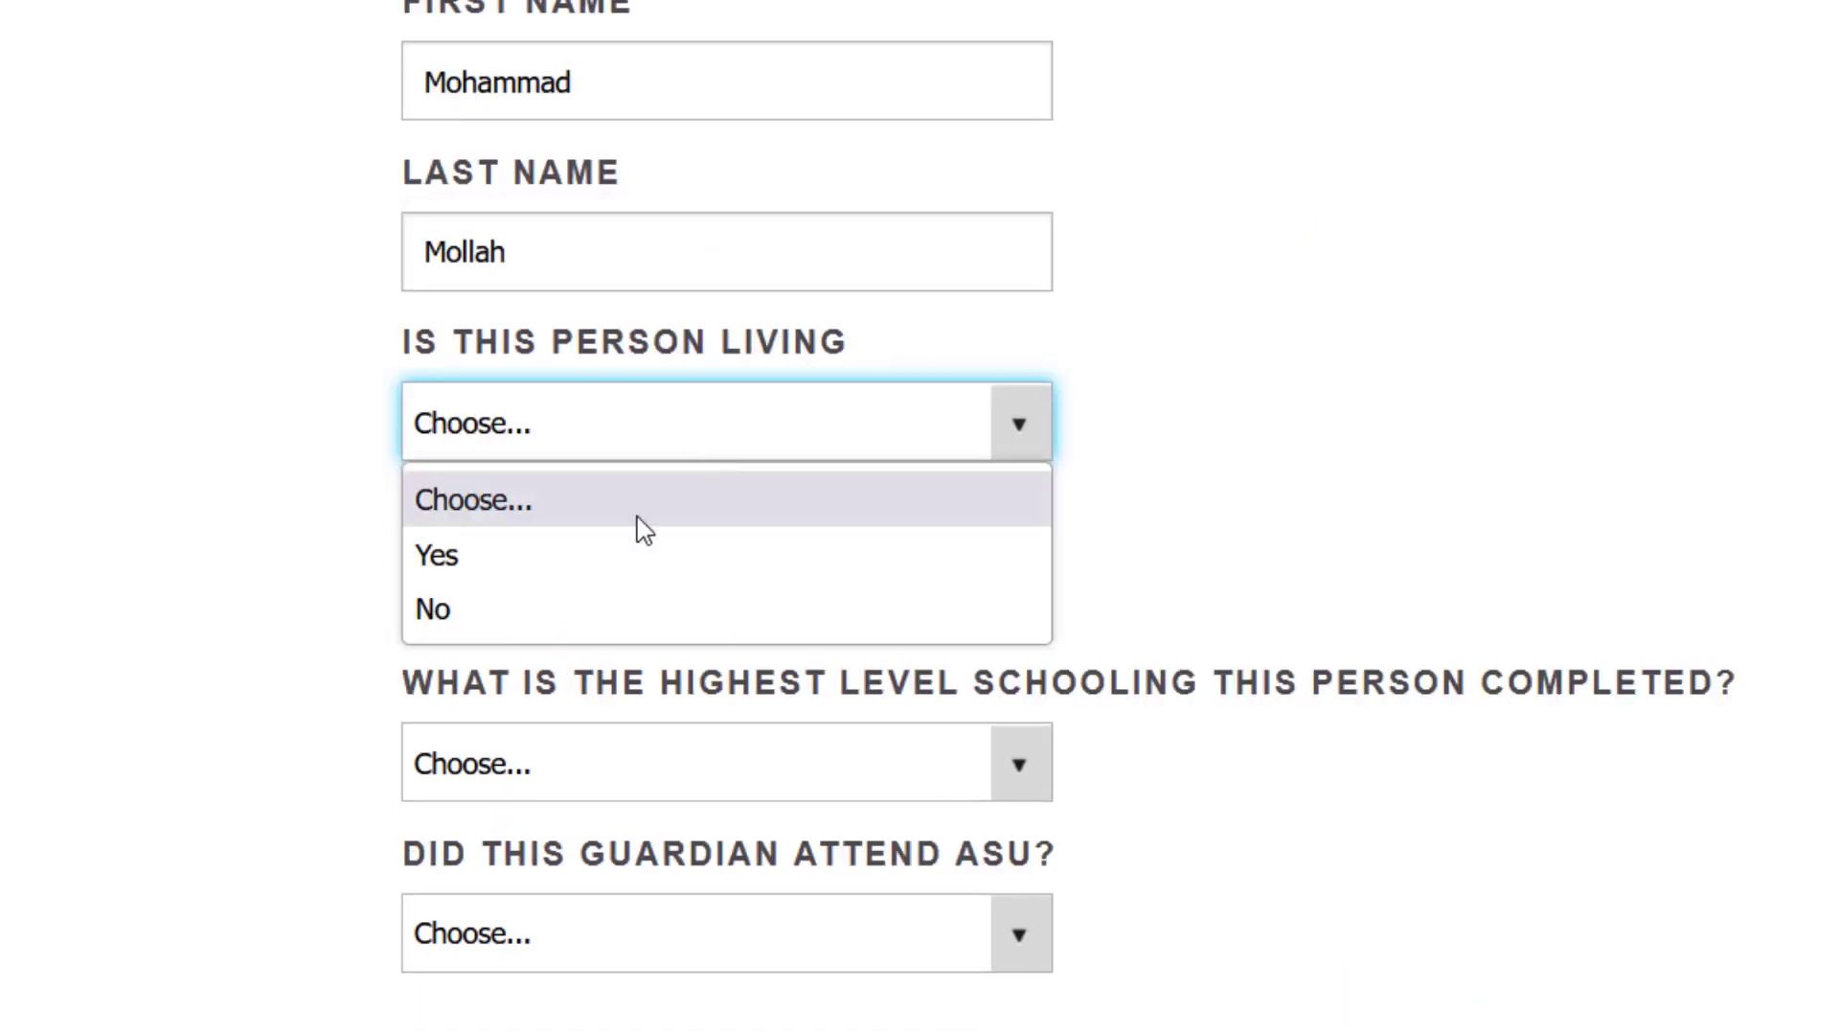
click(573, 607)
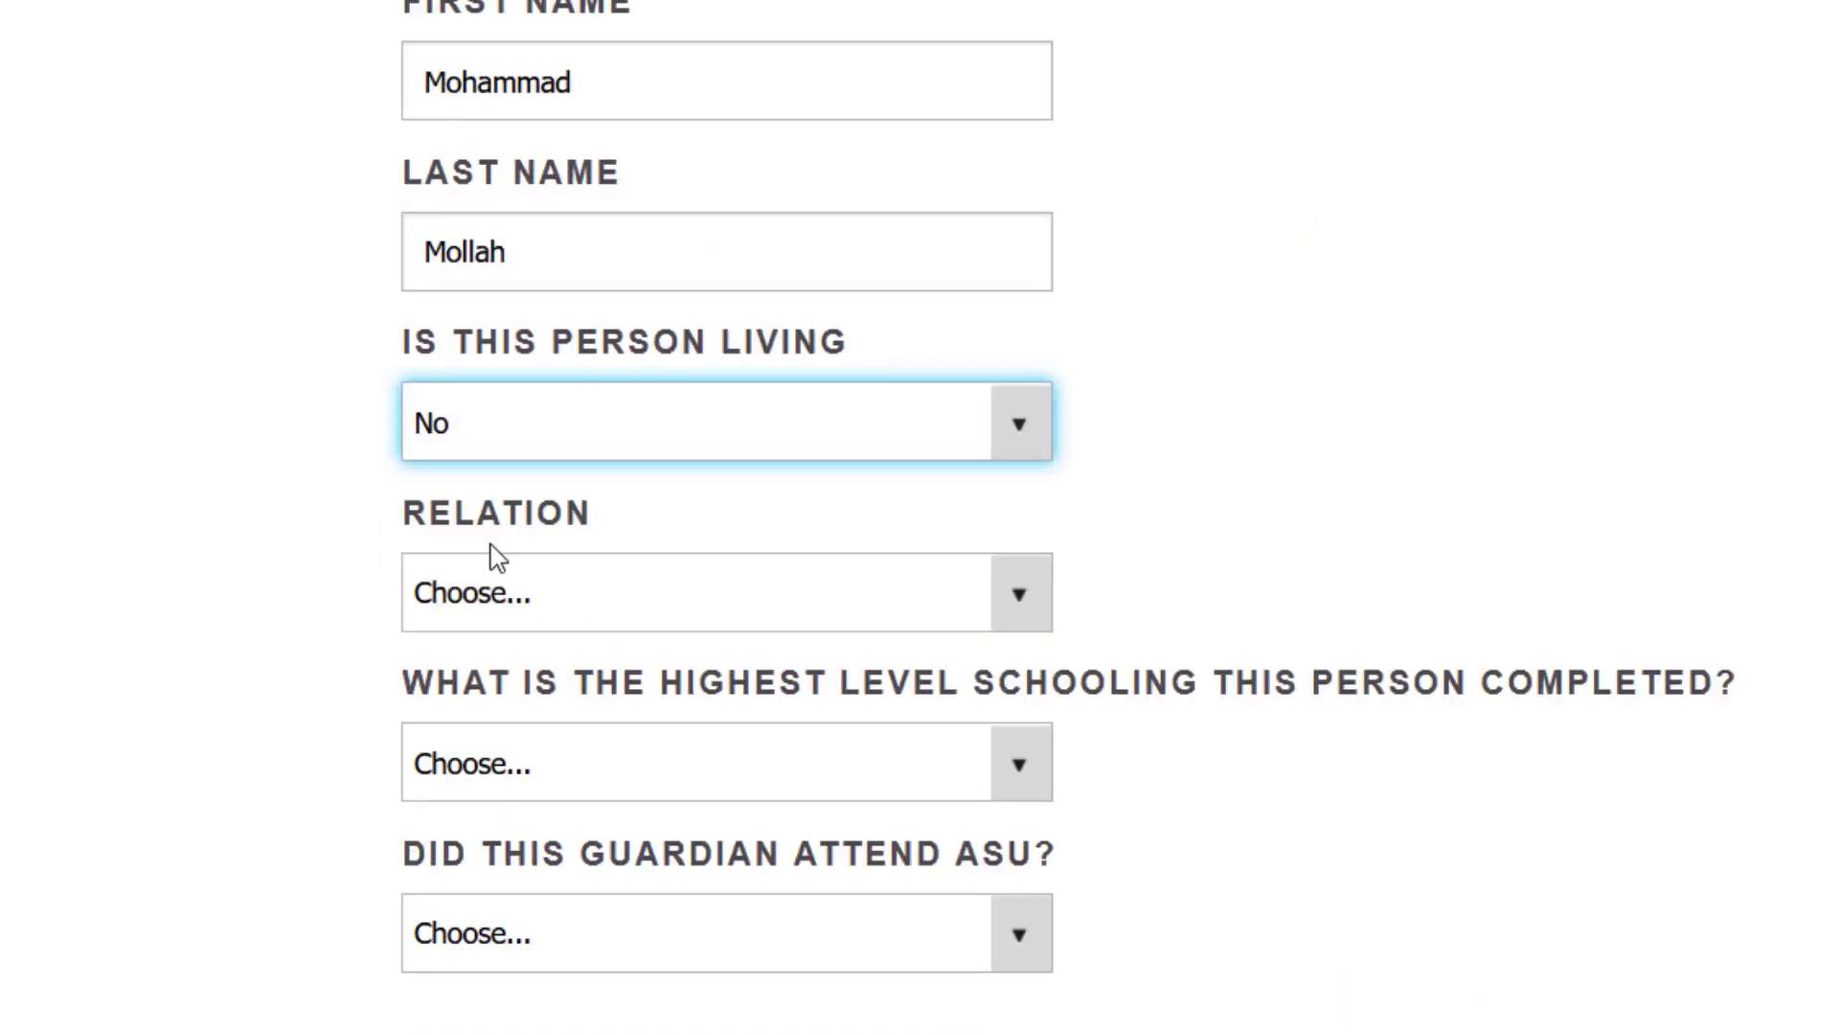
click(548, 598)
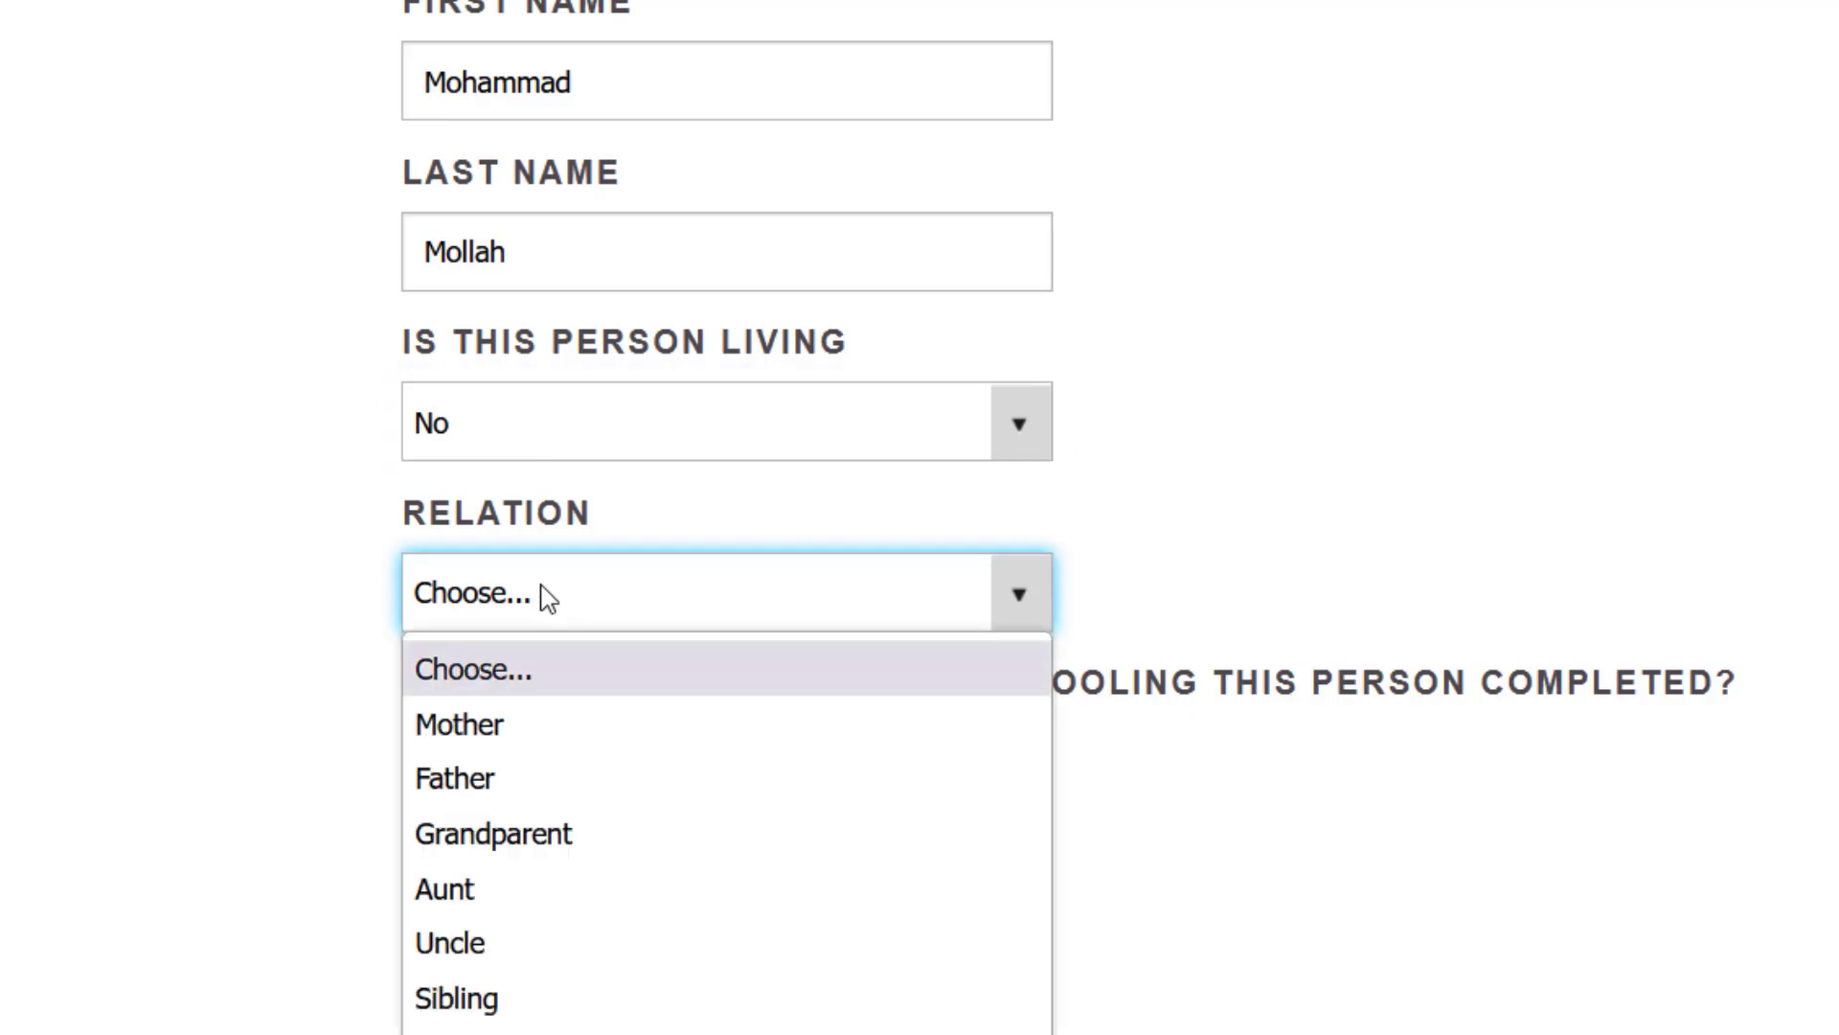
key(f)
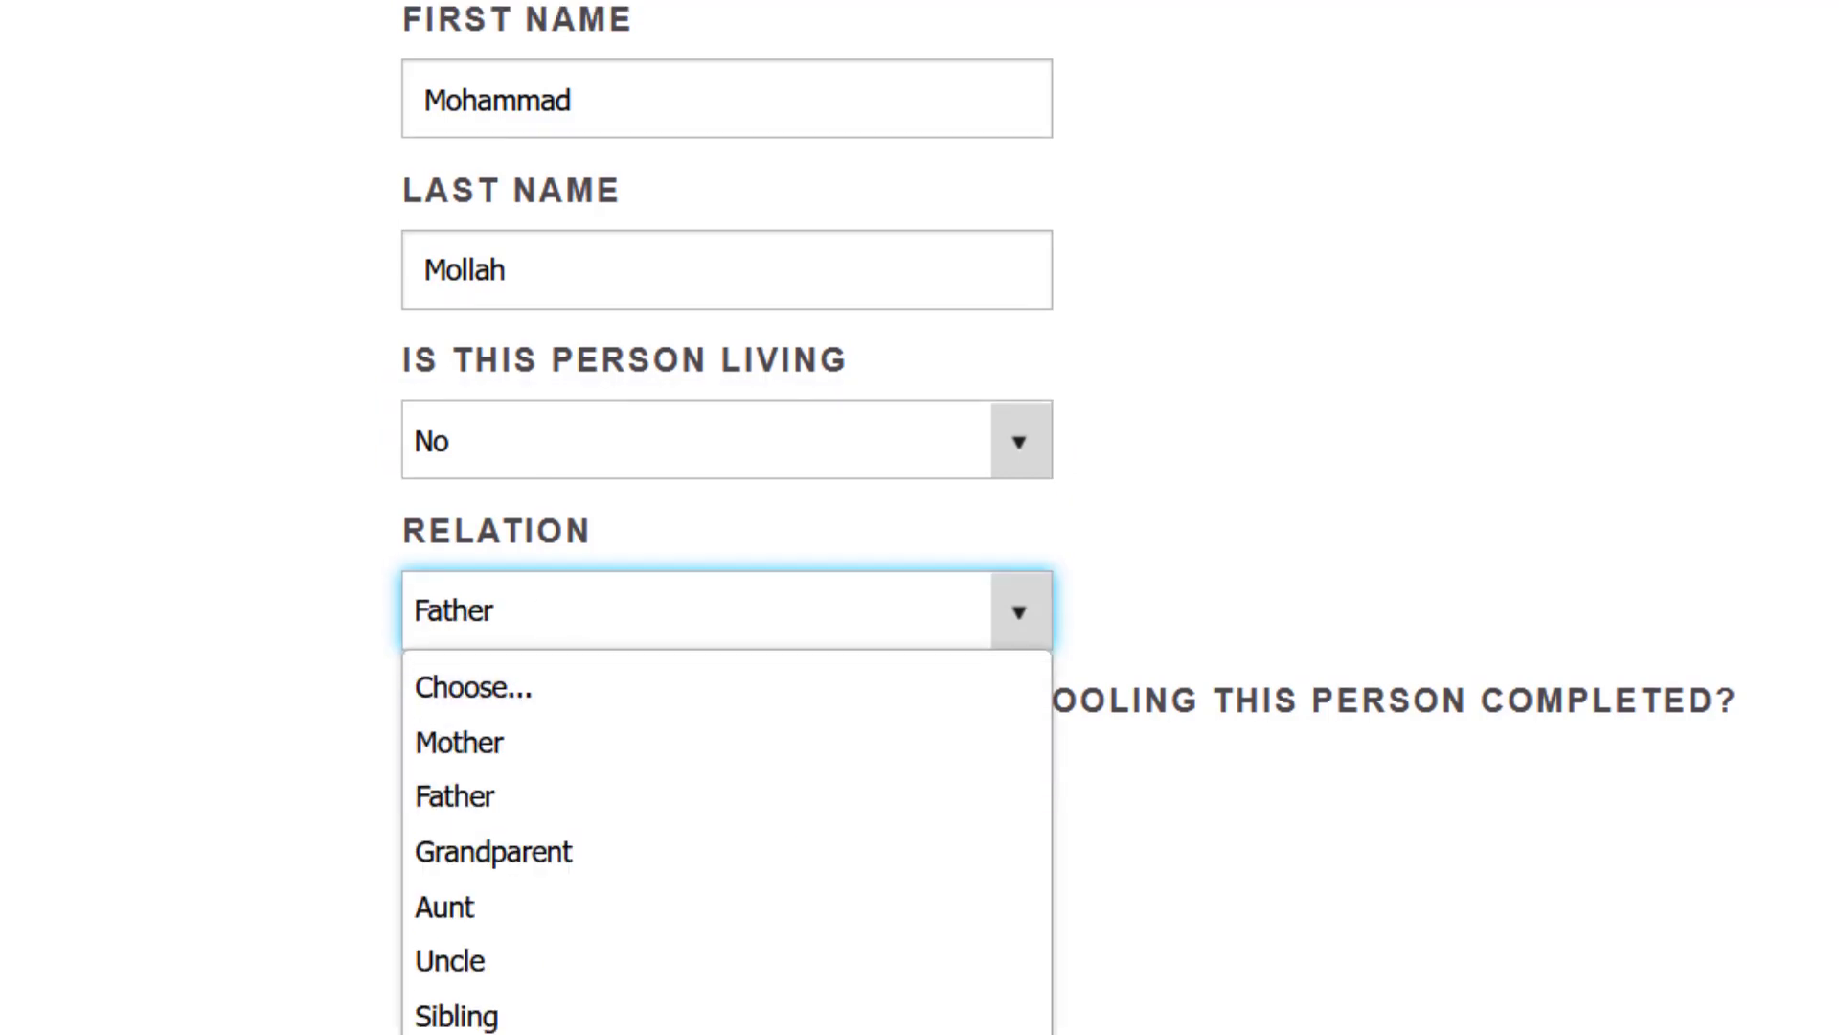
click(594, 1034)
scroll(728, 613, down, 3)
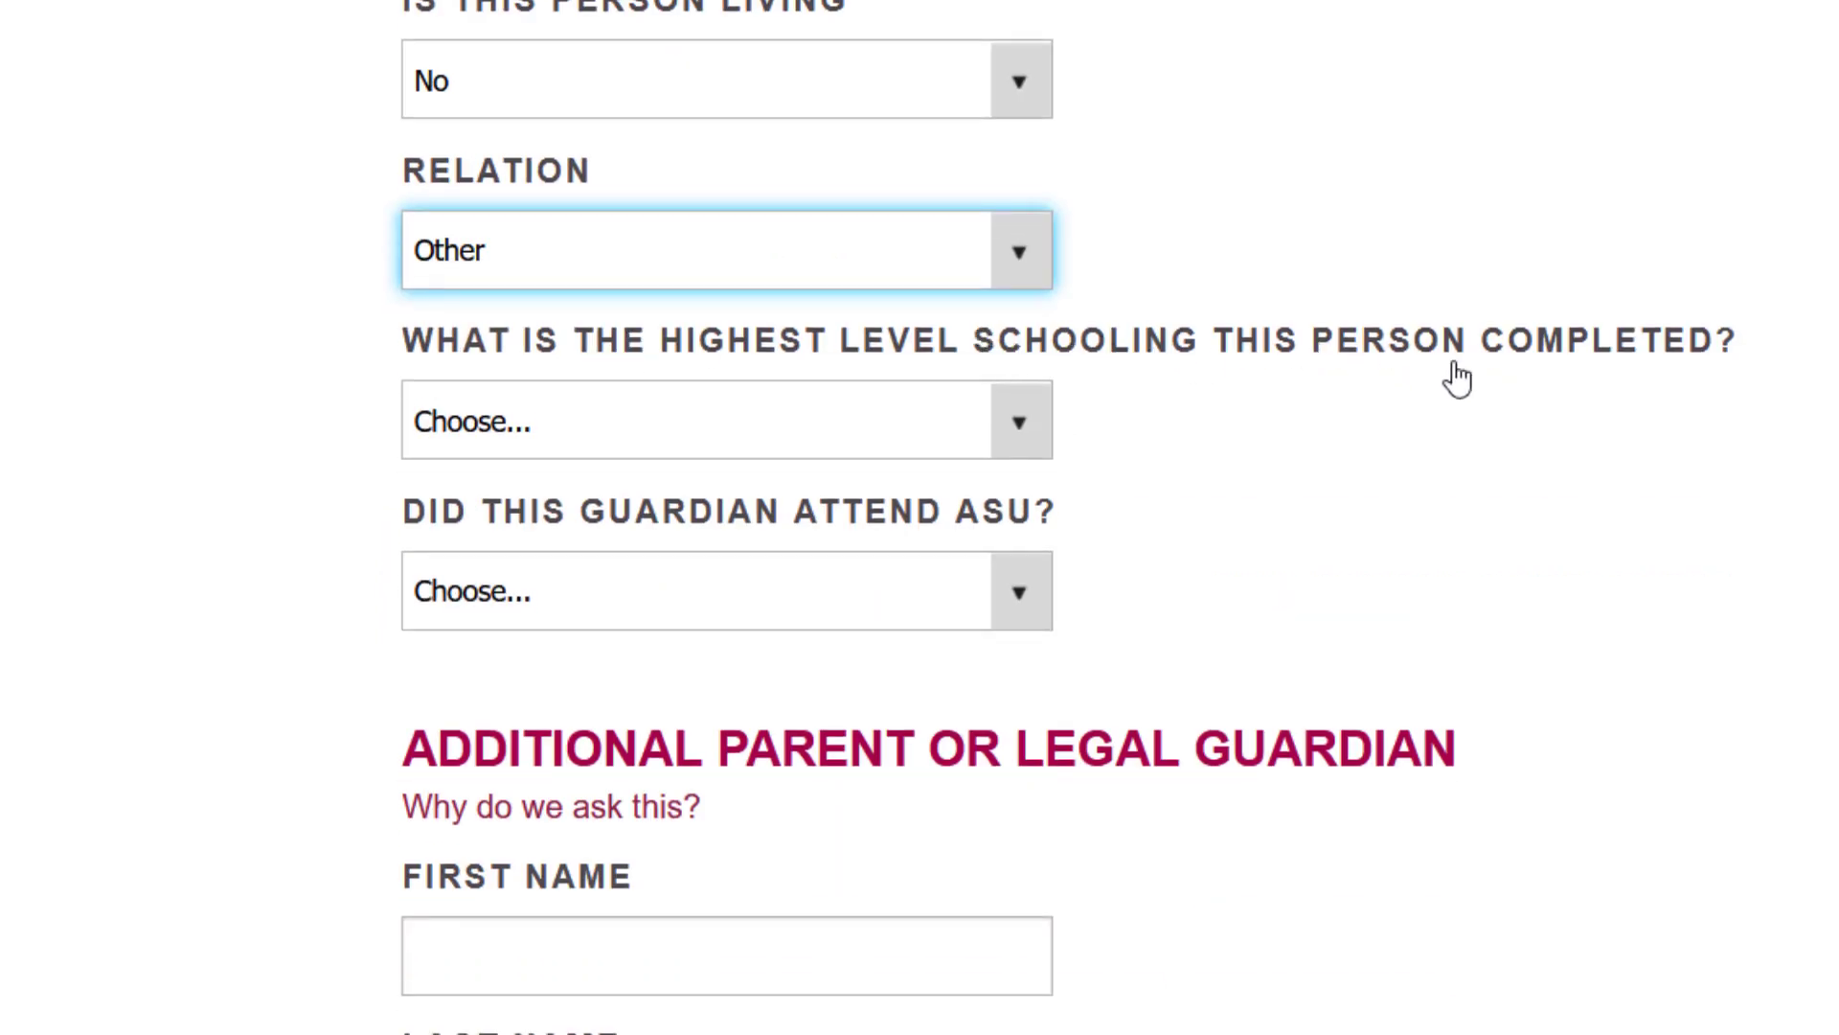
click(781, 437)
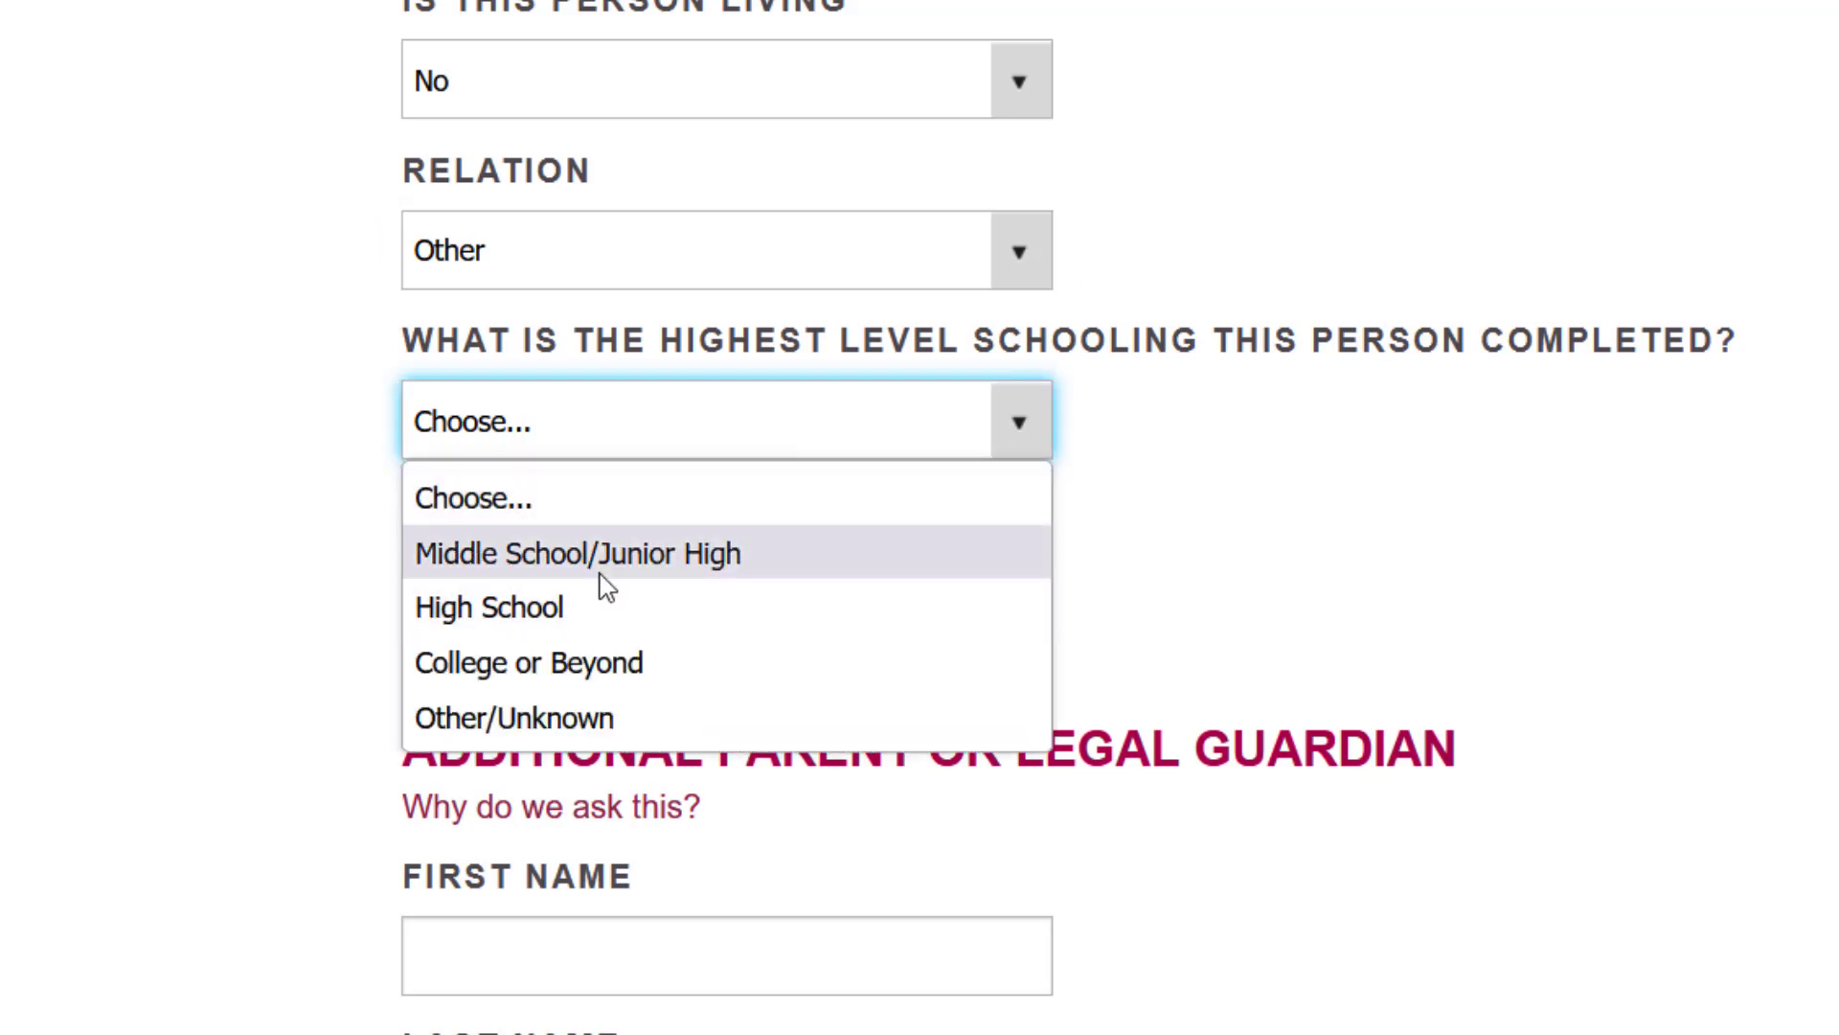
click(577, 659)
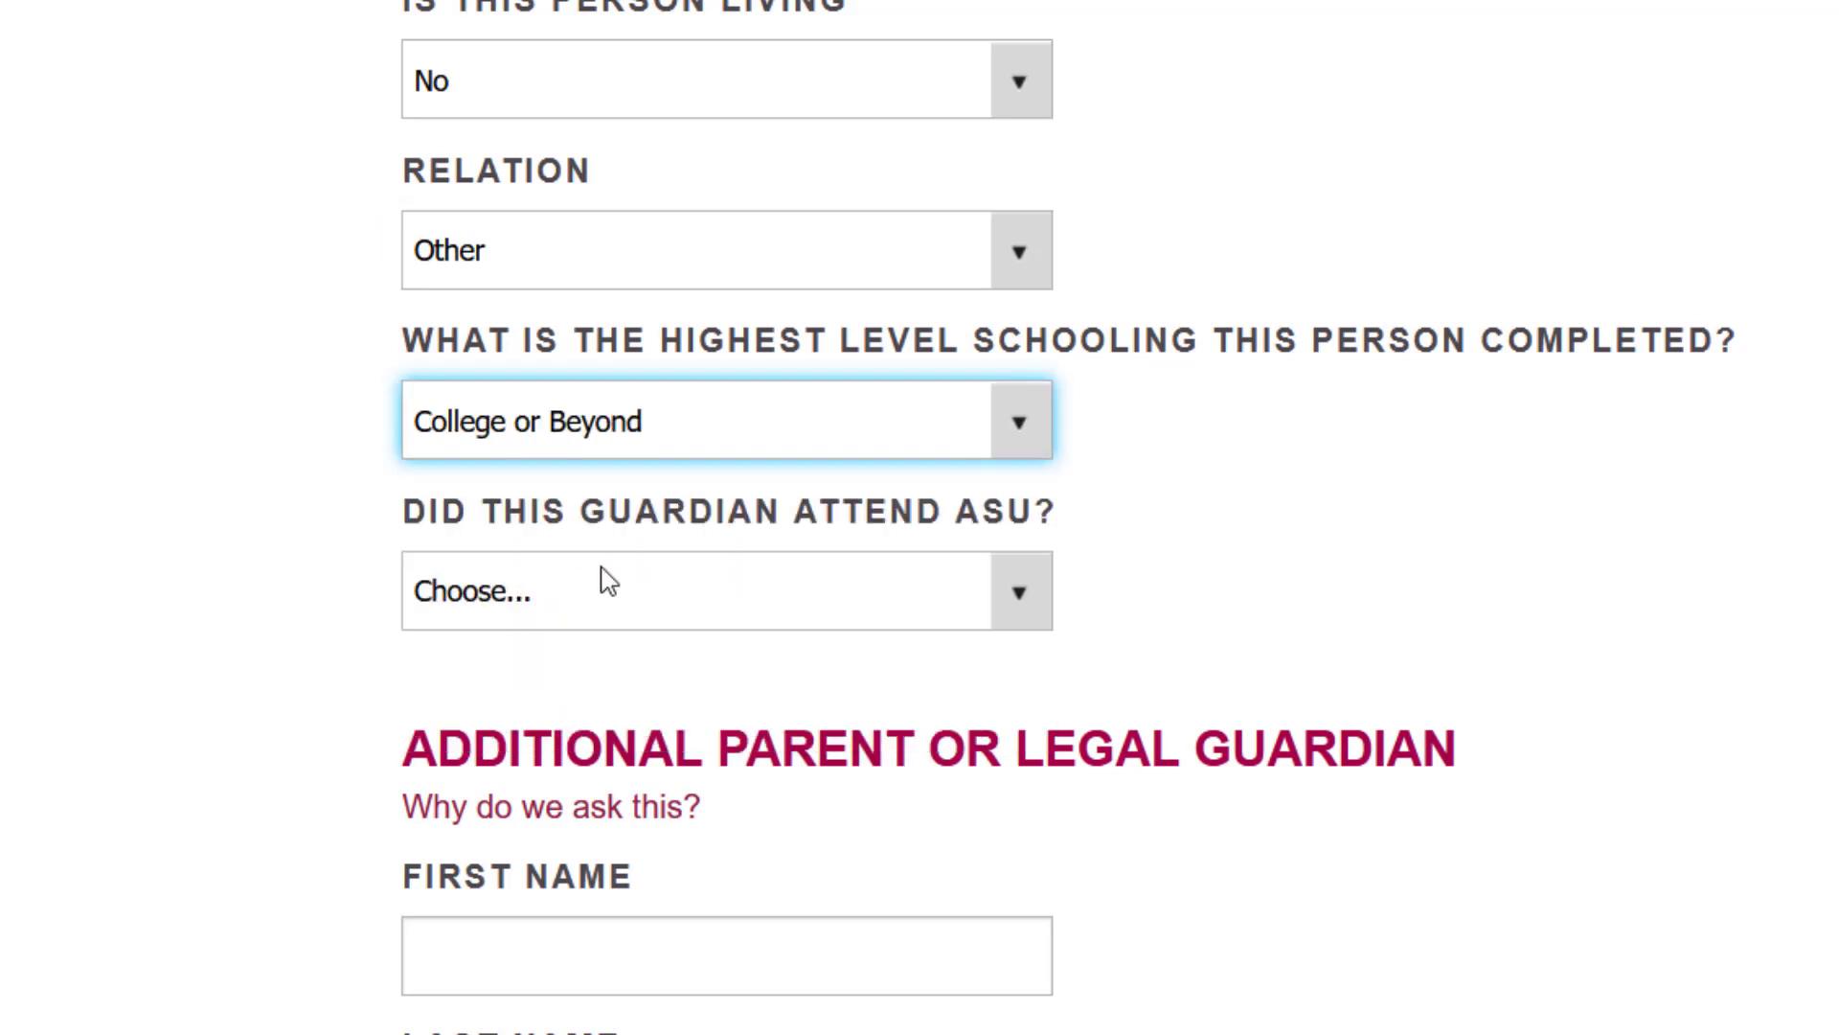
click(764, 600)
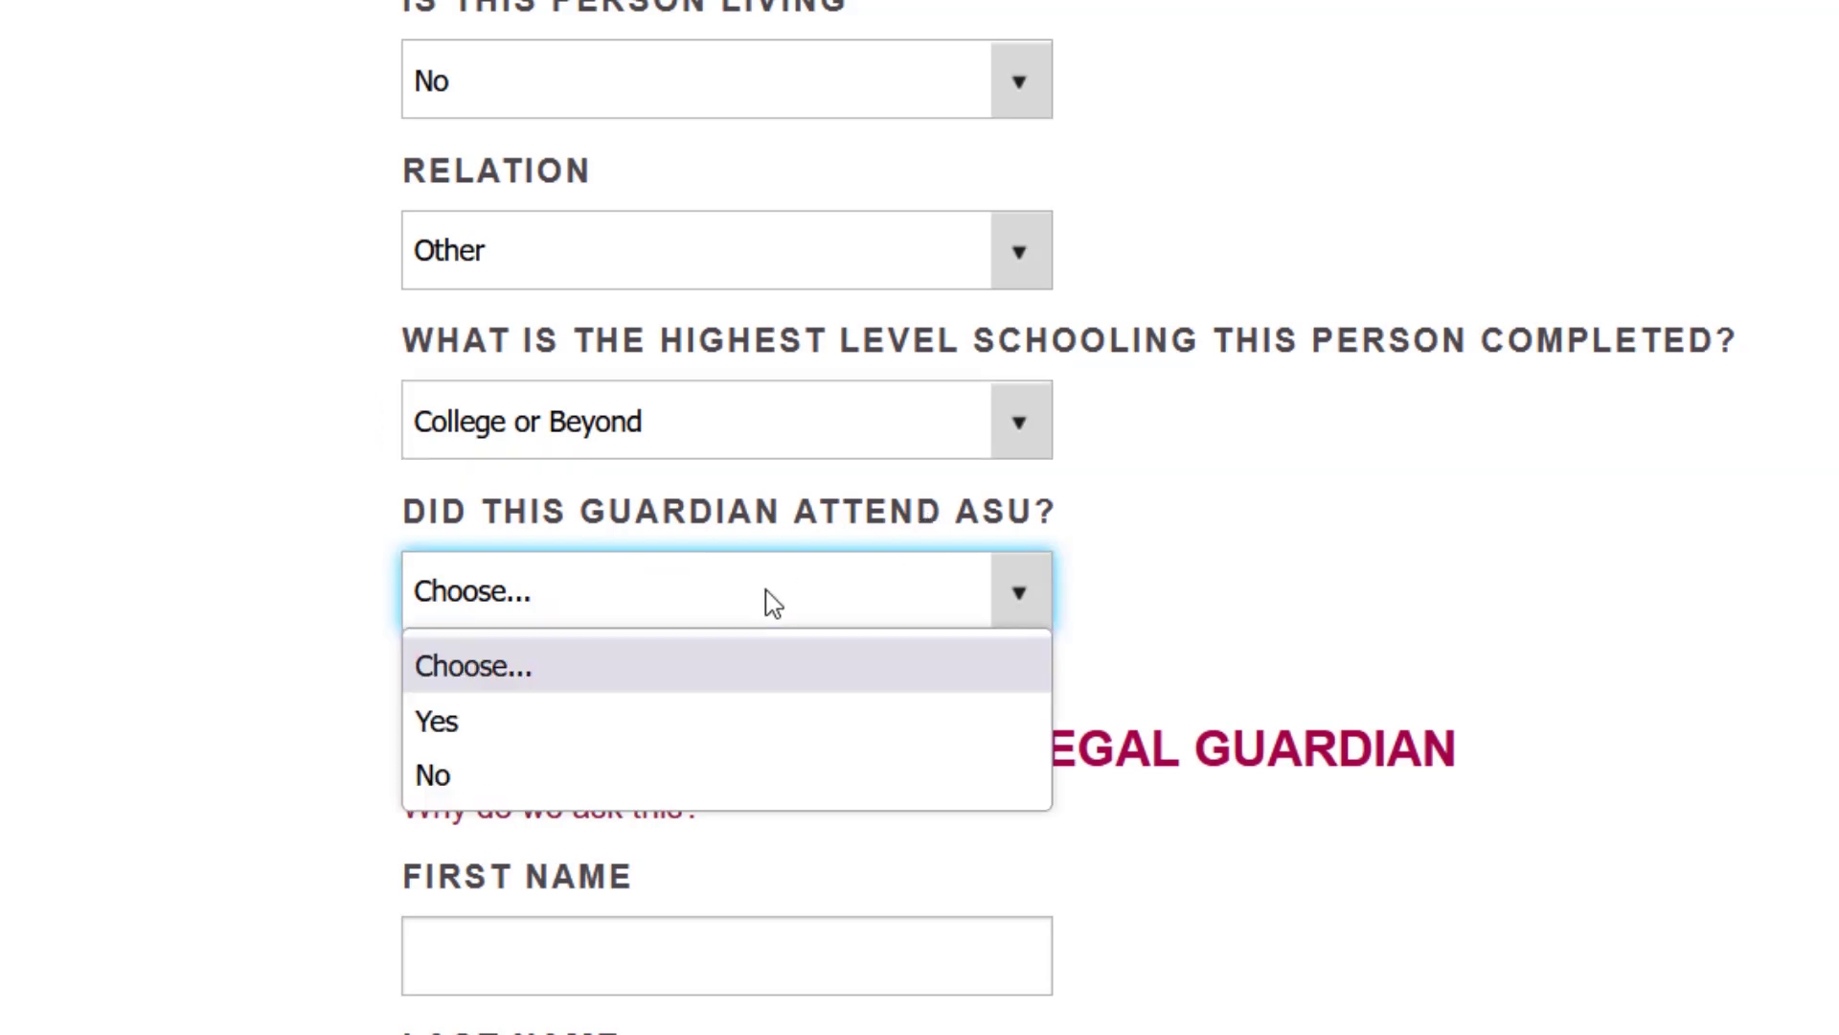
click(602, 771)
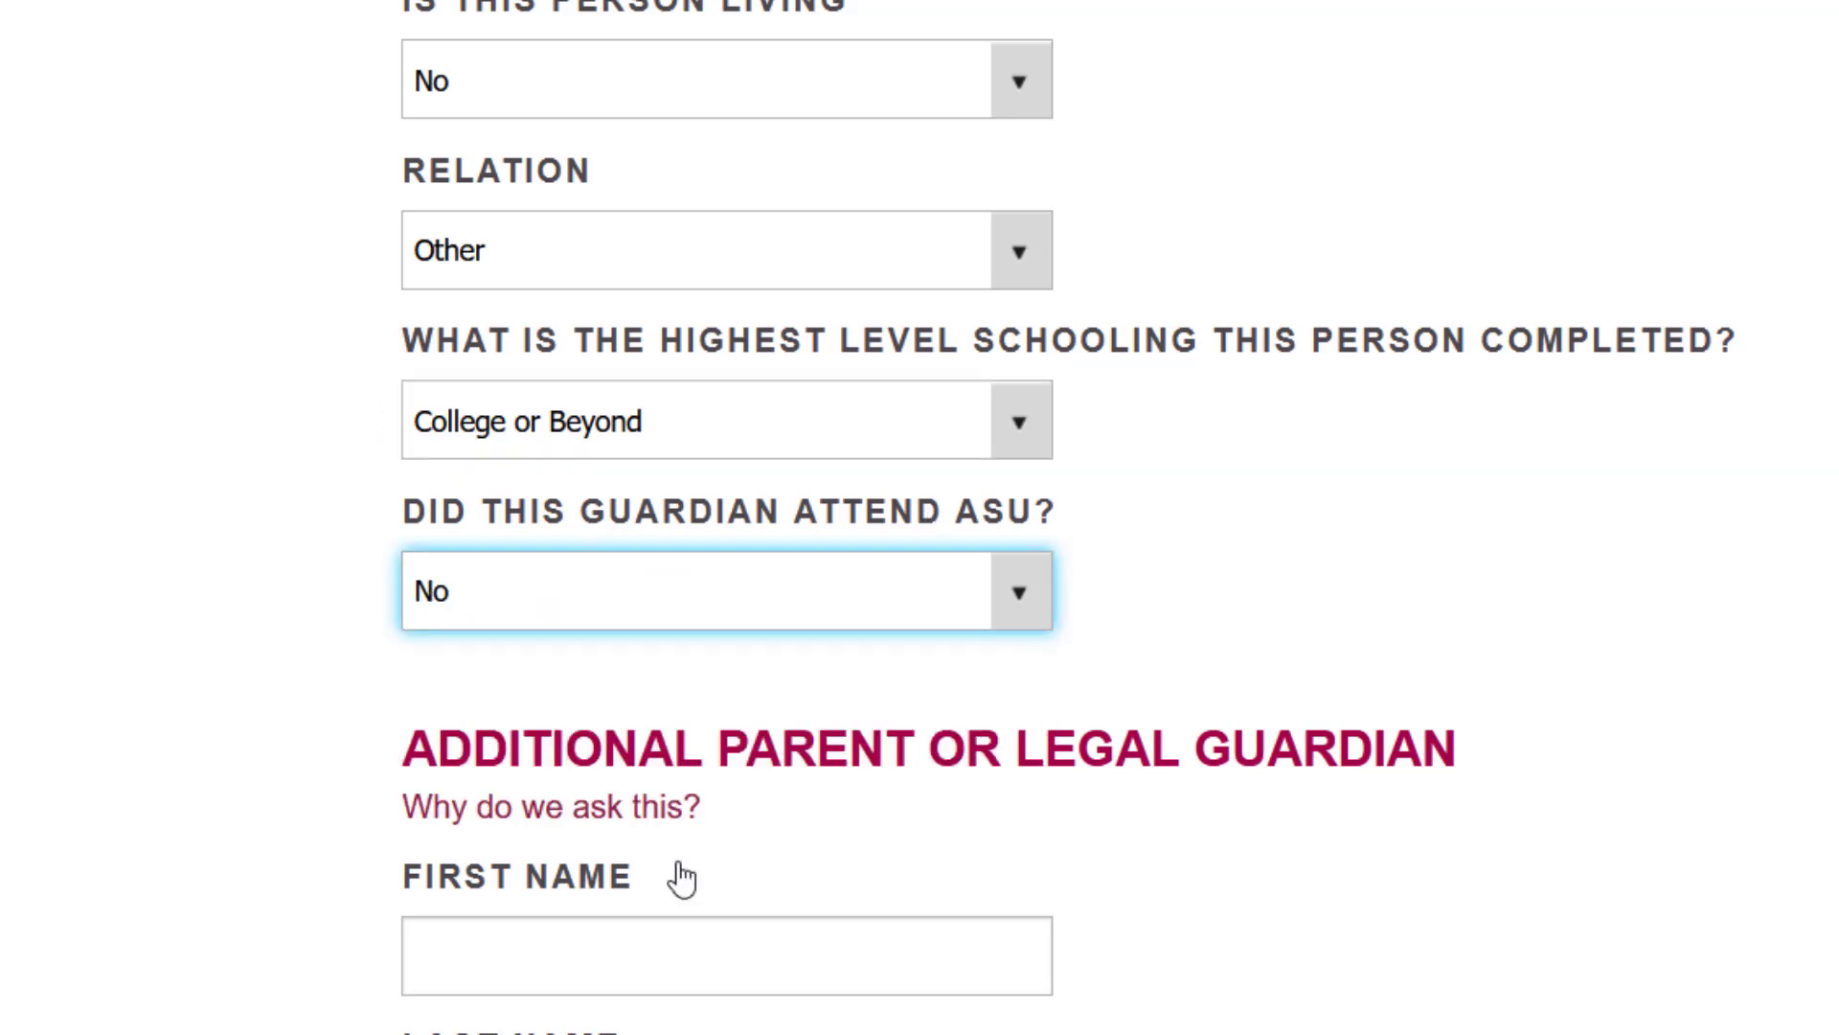
scroll(682, 878, down, 5)
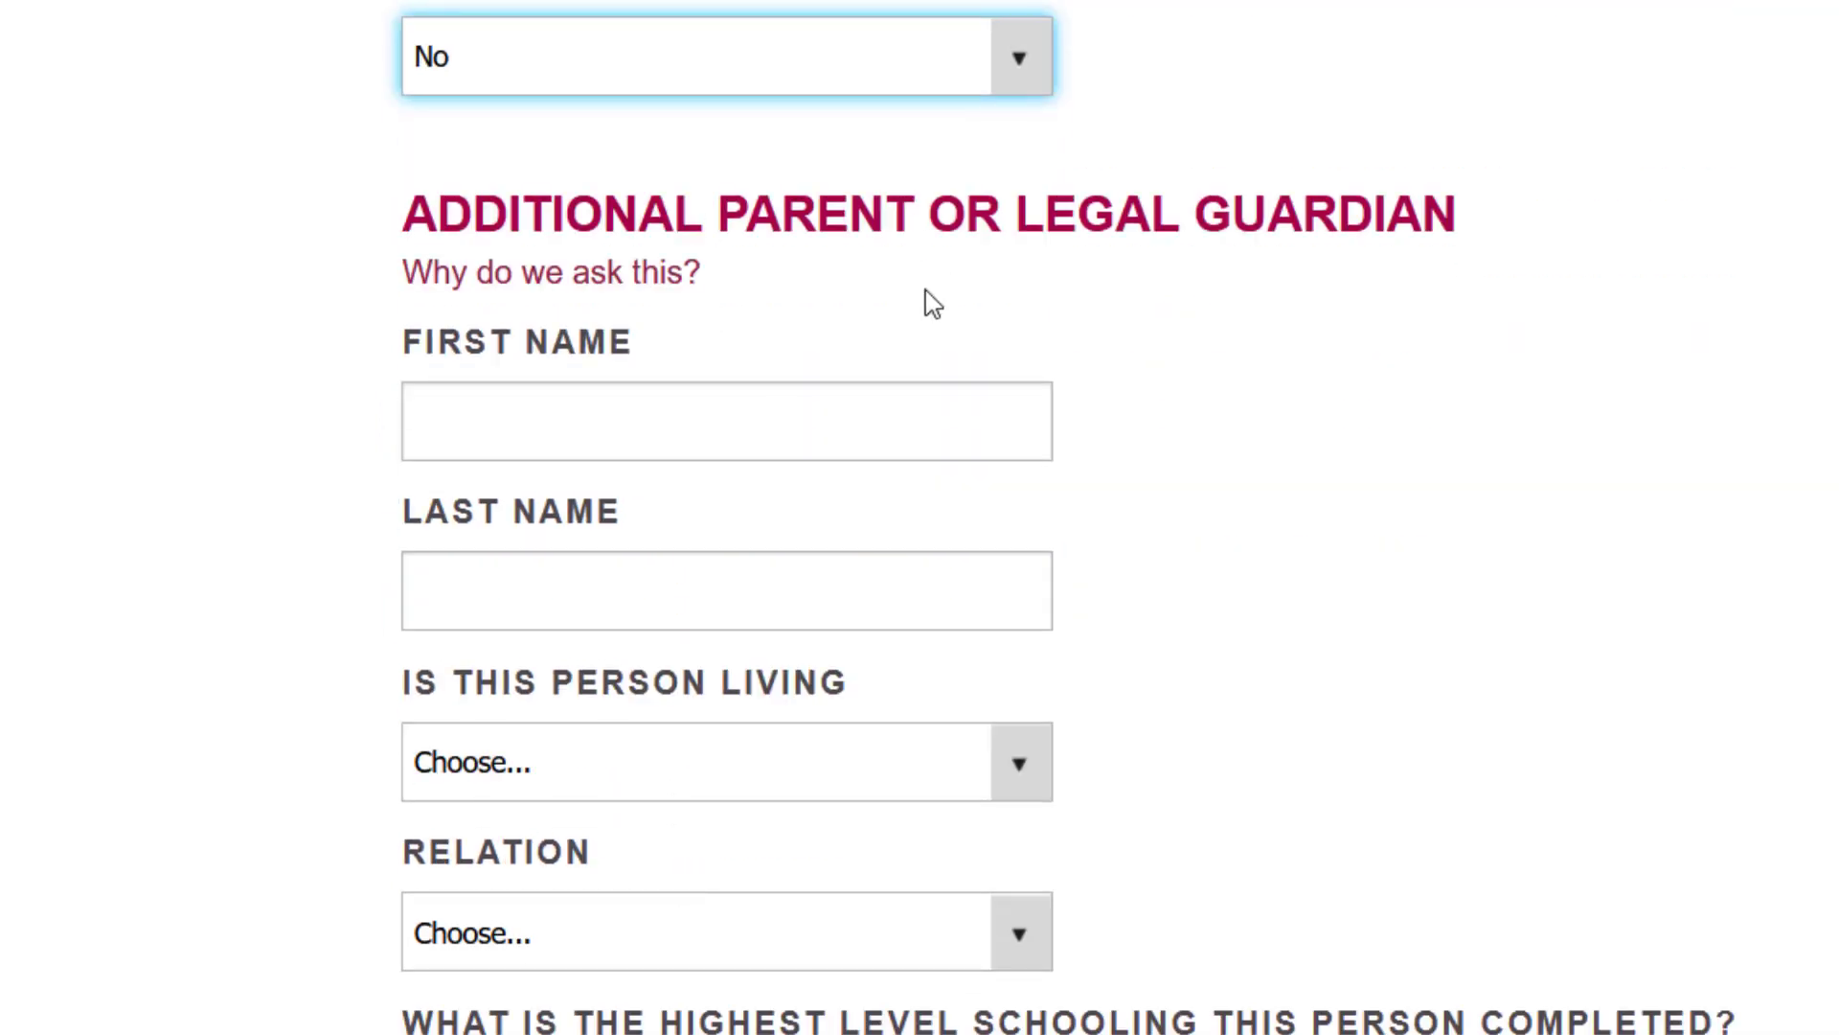
- Enter the same first and last name for the additional guardian
click(702, 419)
click(587, 575)
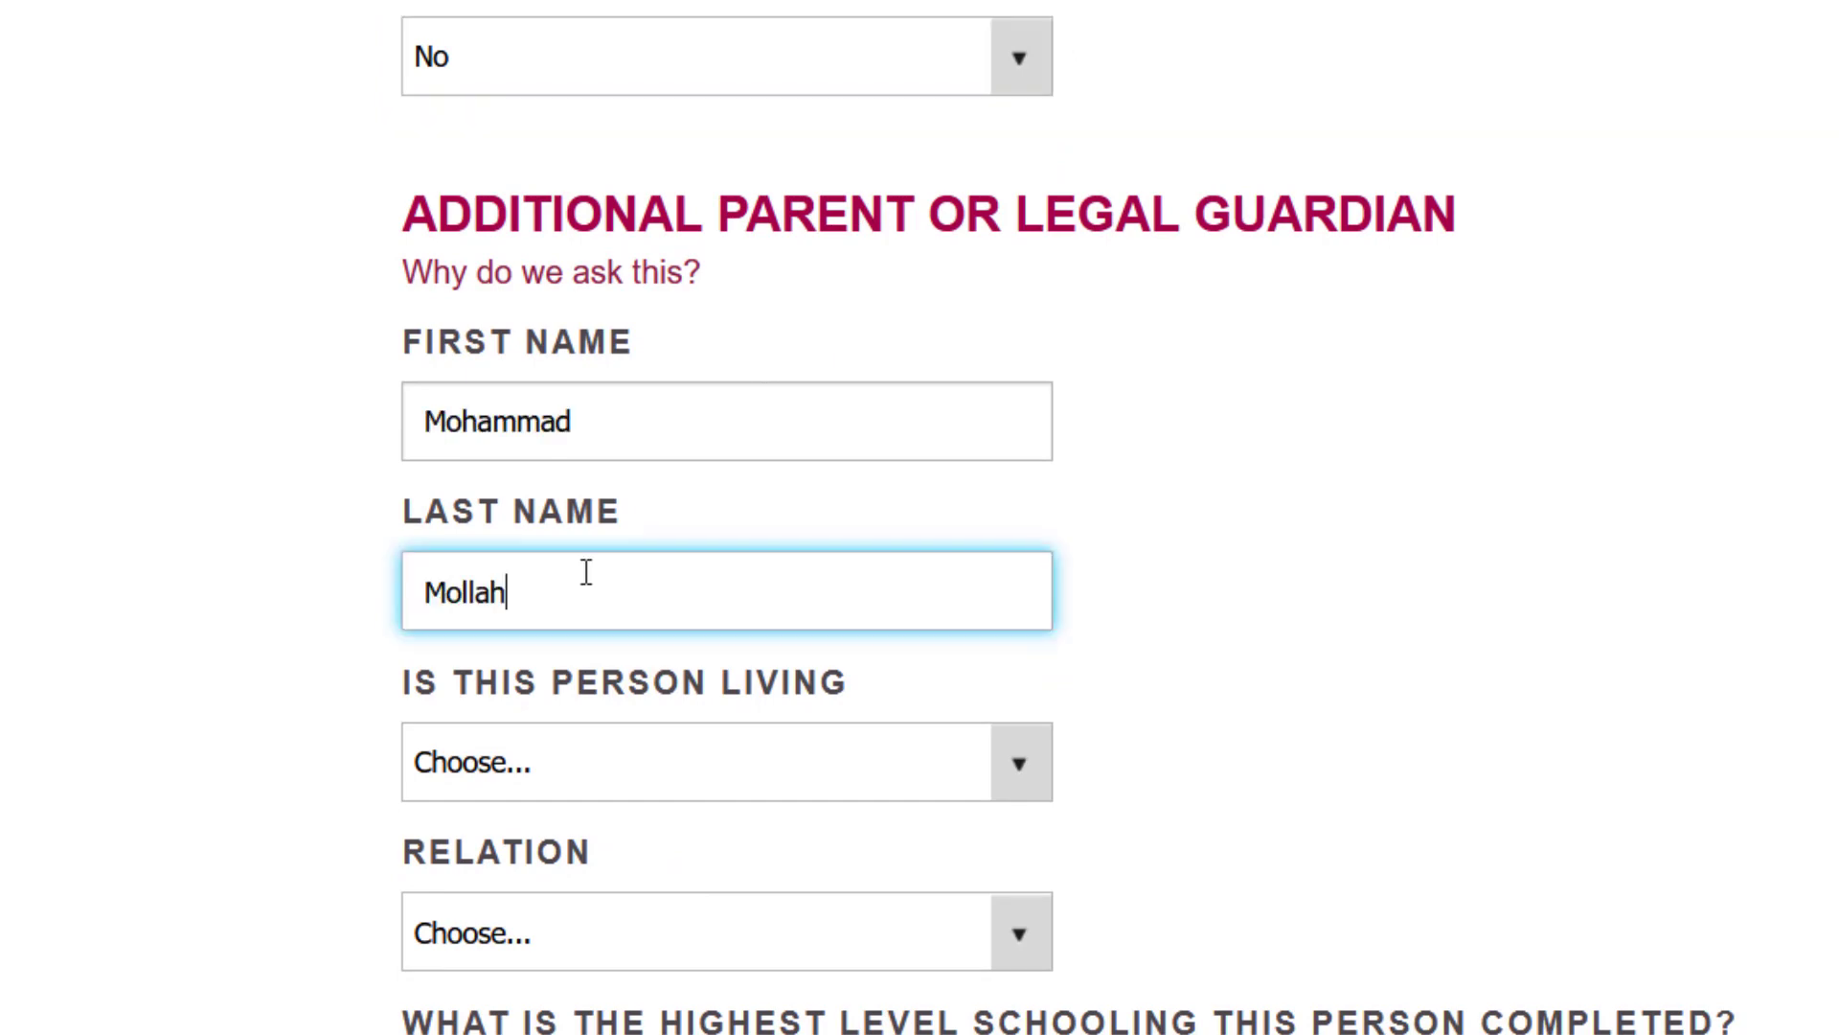
scroll(588, 574, down, 3)
- Set the additional guardian's living status and College or Beyond schooling, then save the page
click(625, 529)
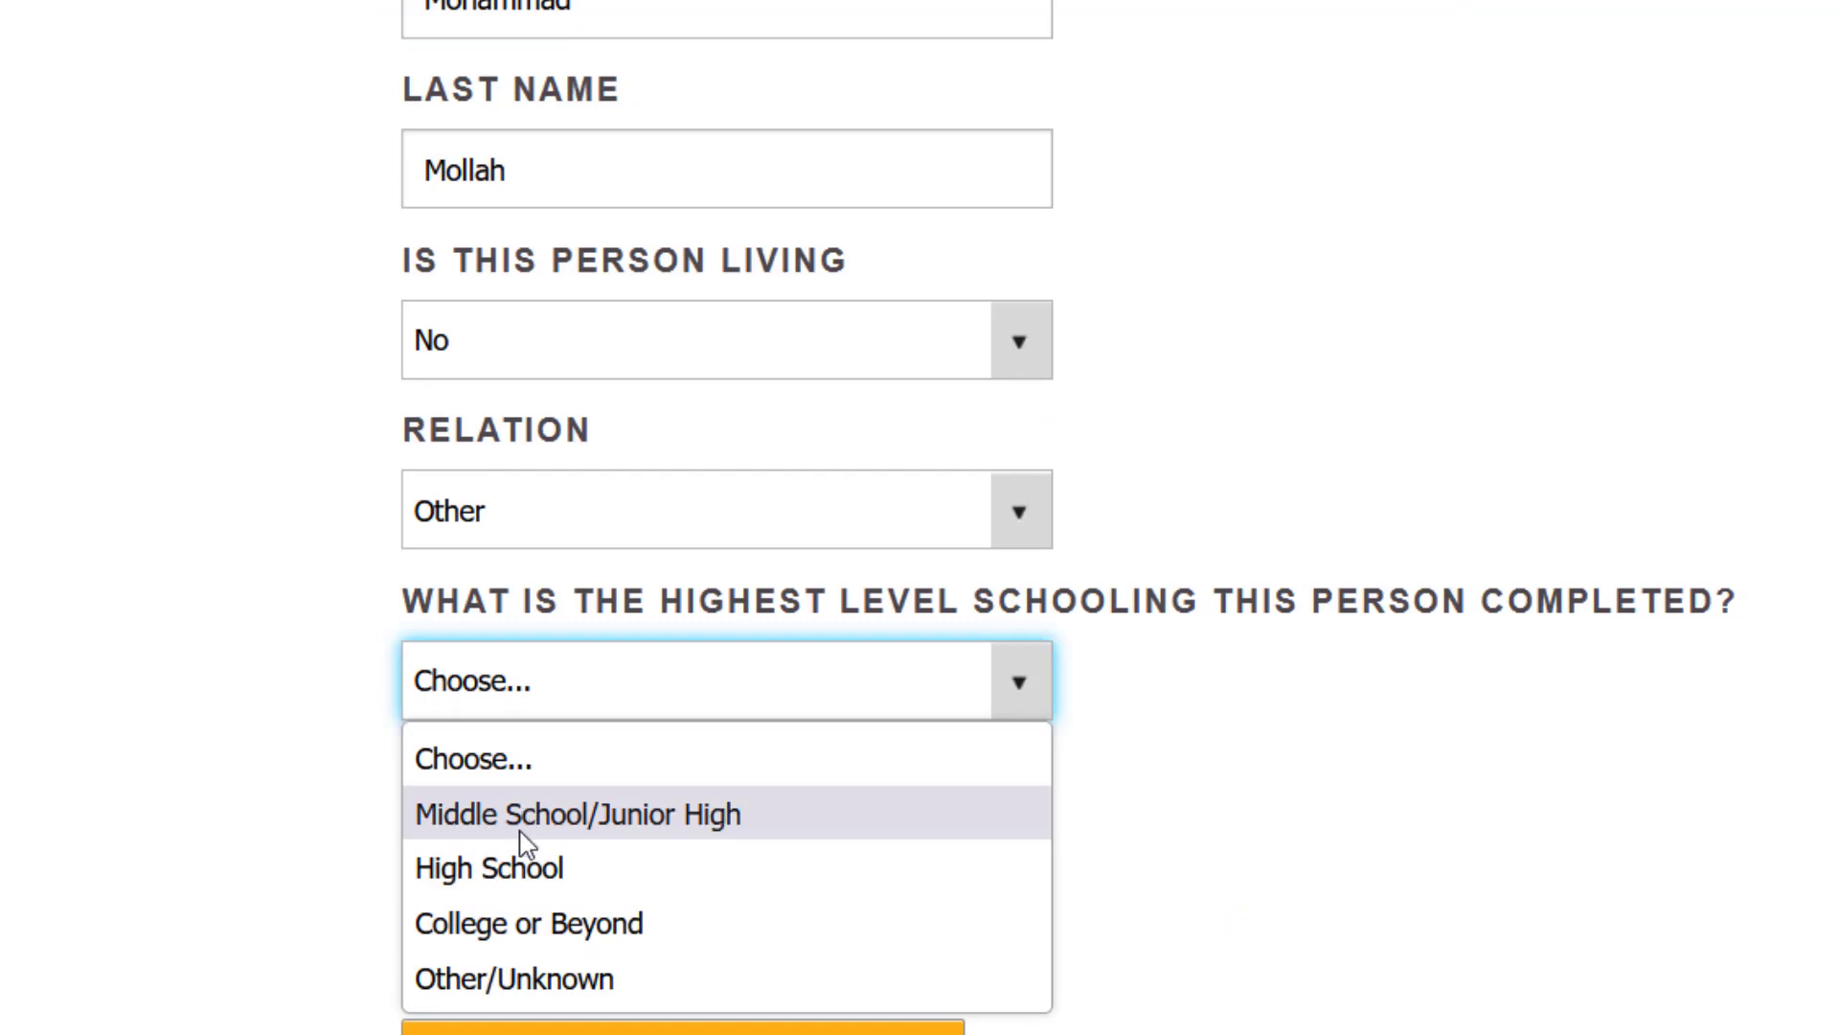
click(510, 935)
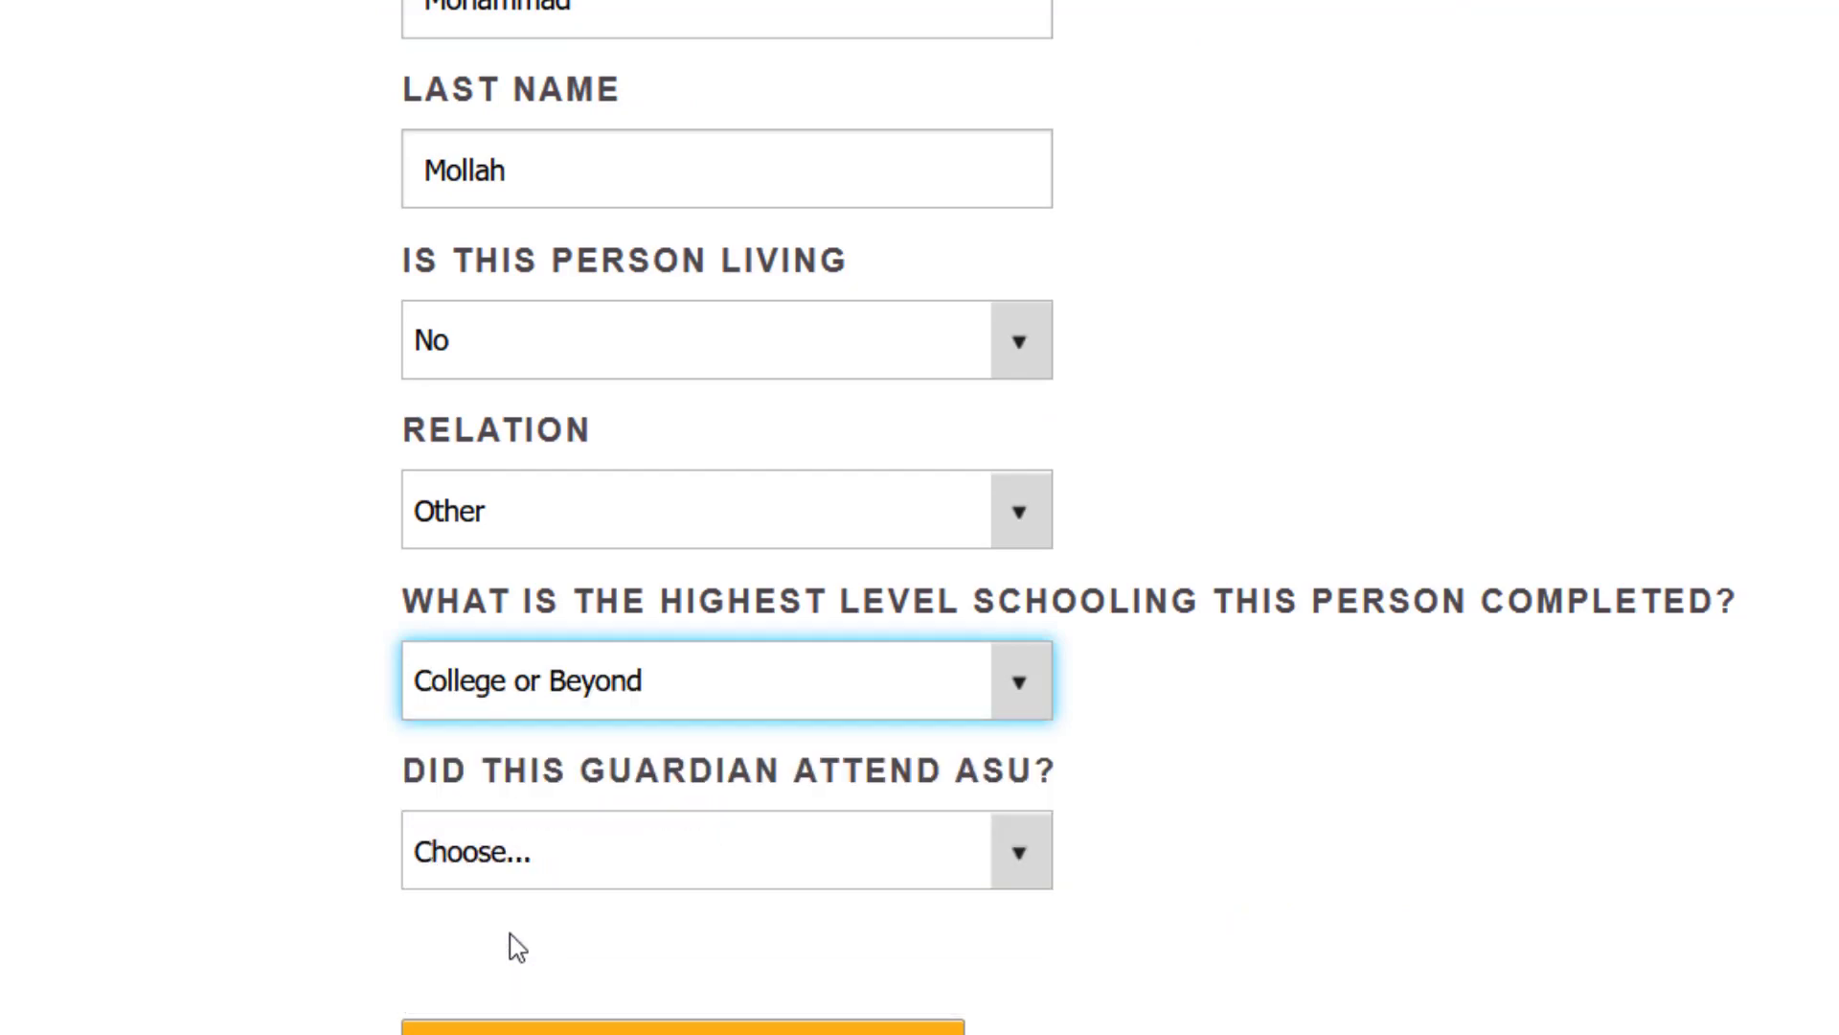
scroll(510, 935, down, 1)
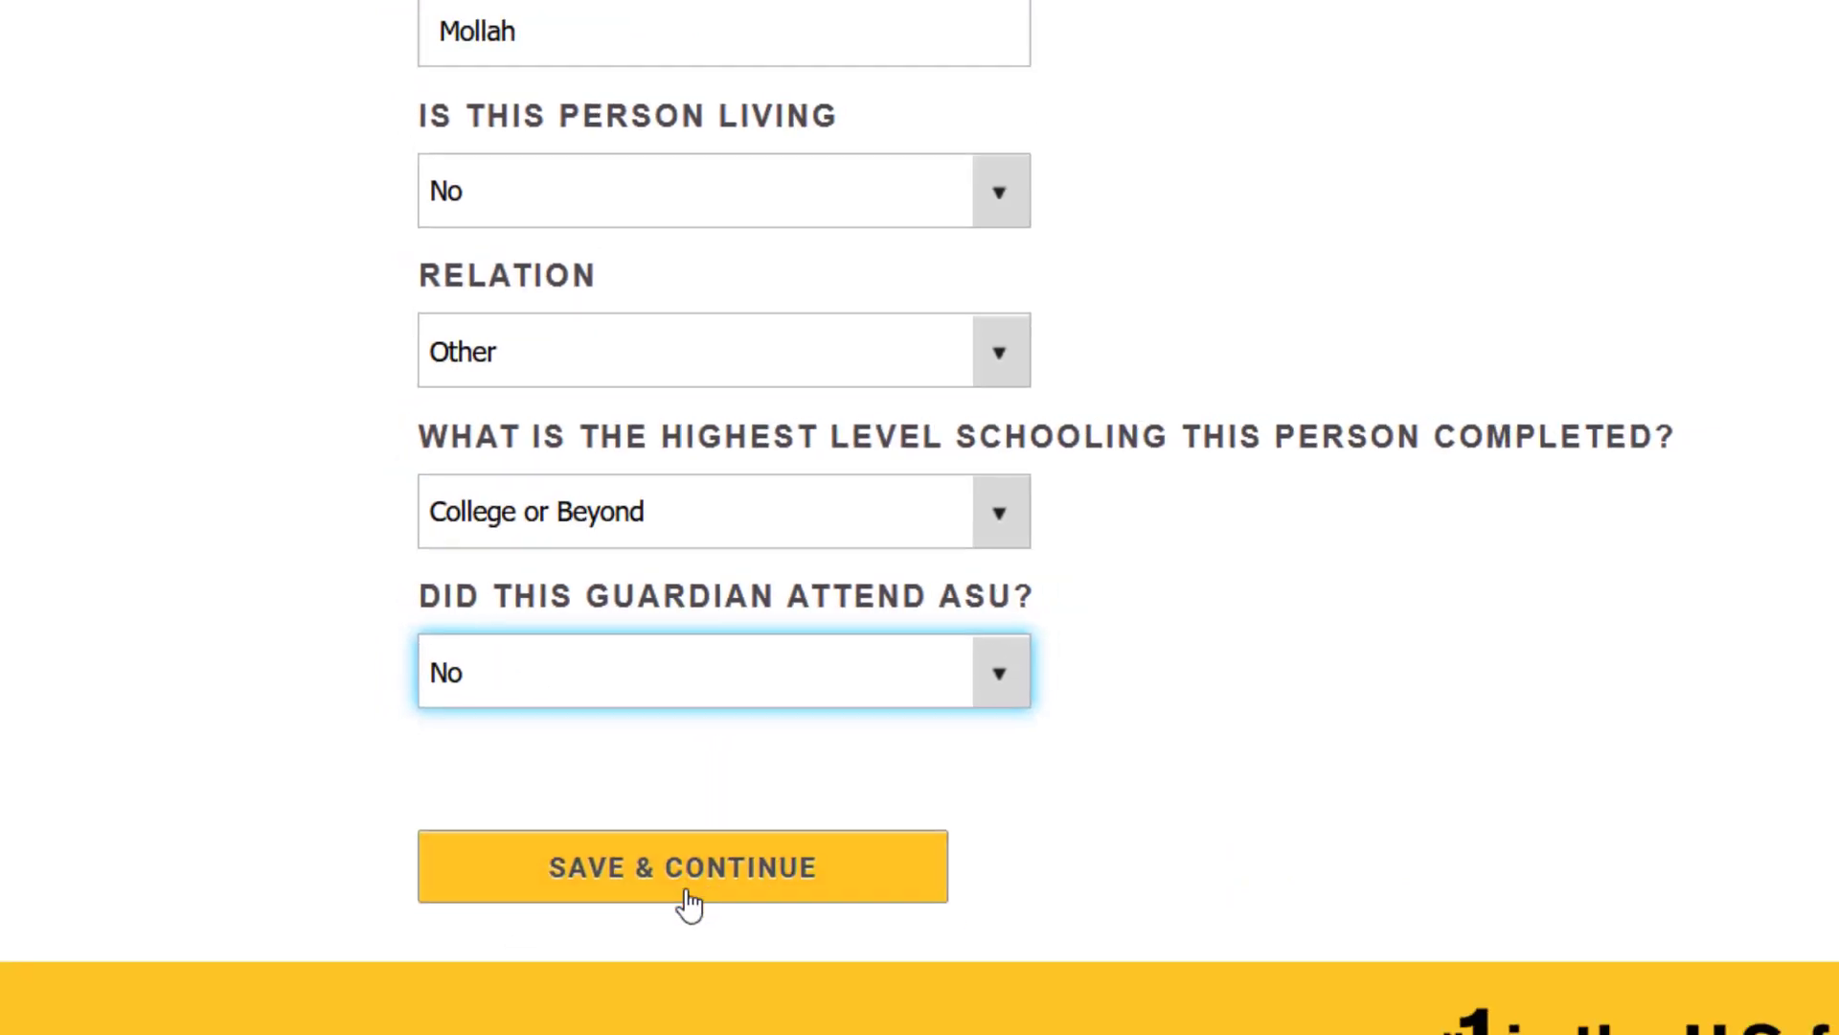
click(686, 898)
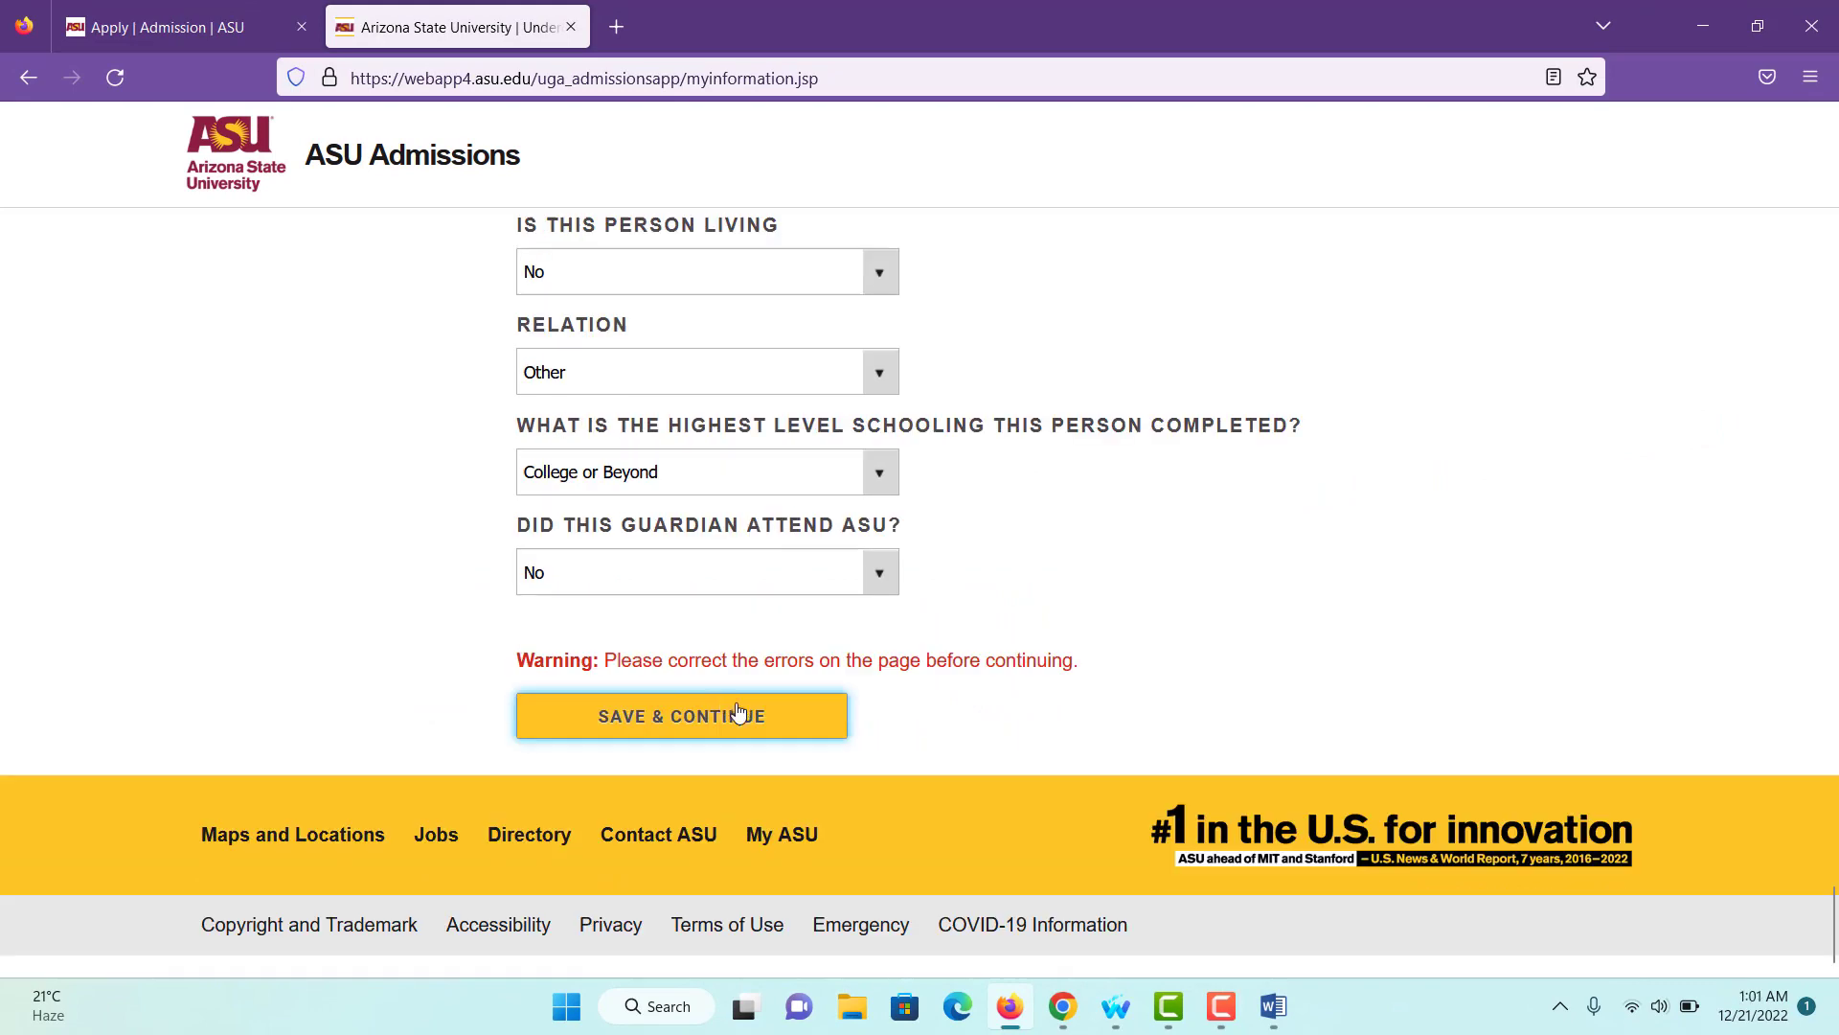
- Save the page again and keep the unverified street address as entered
click(719, 786)
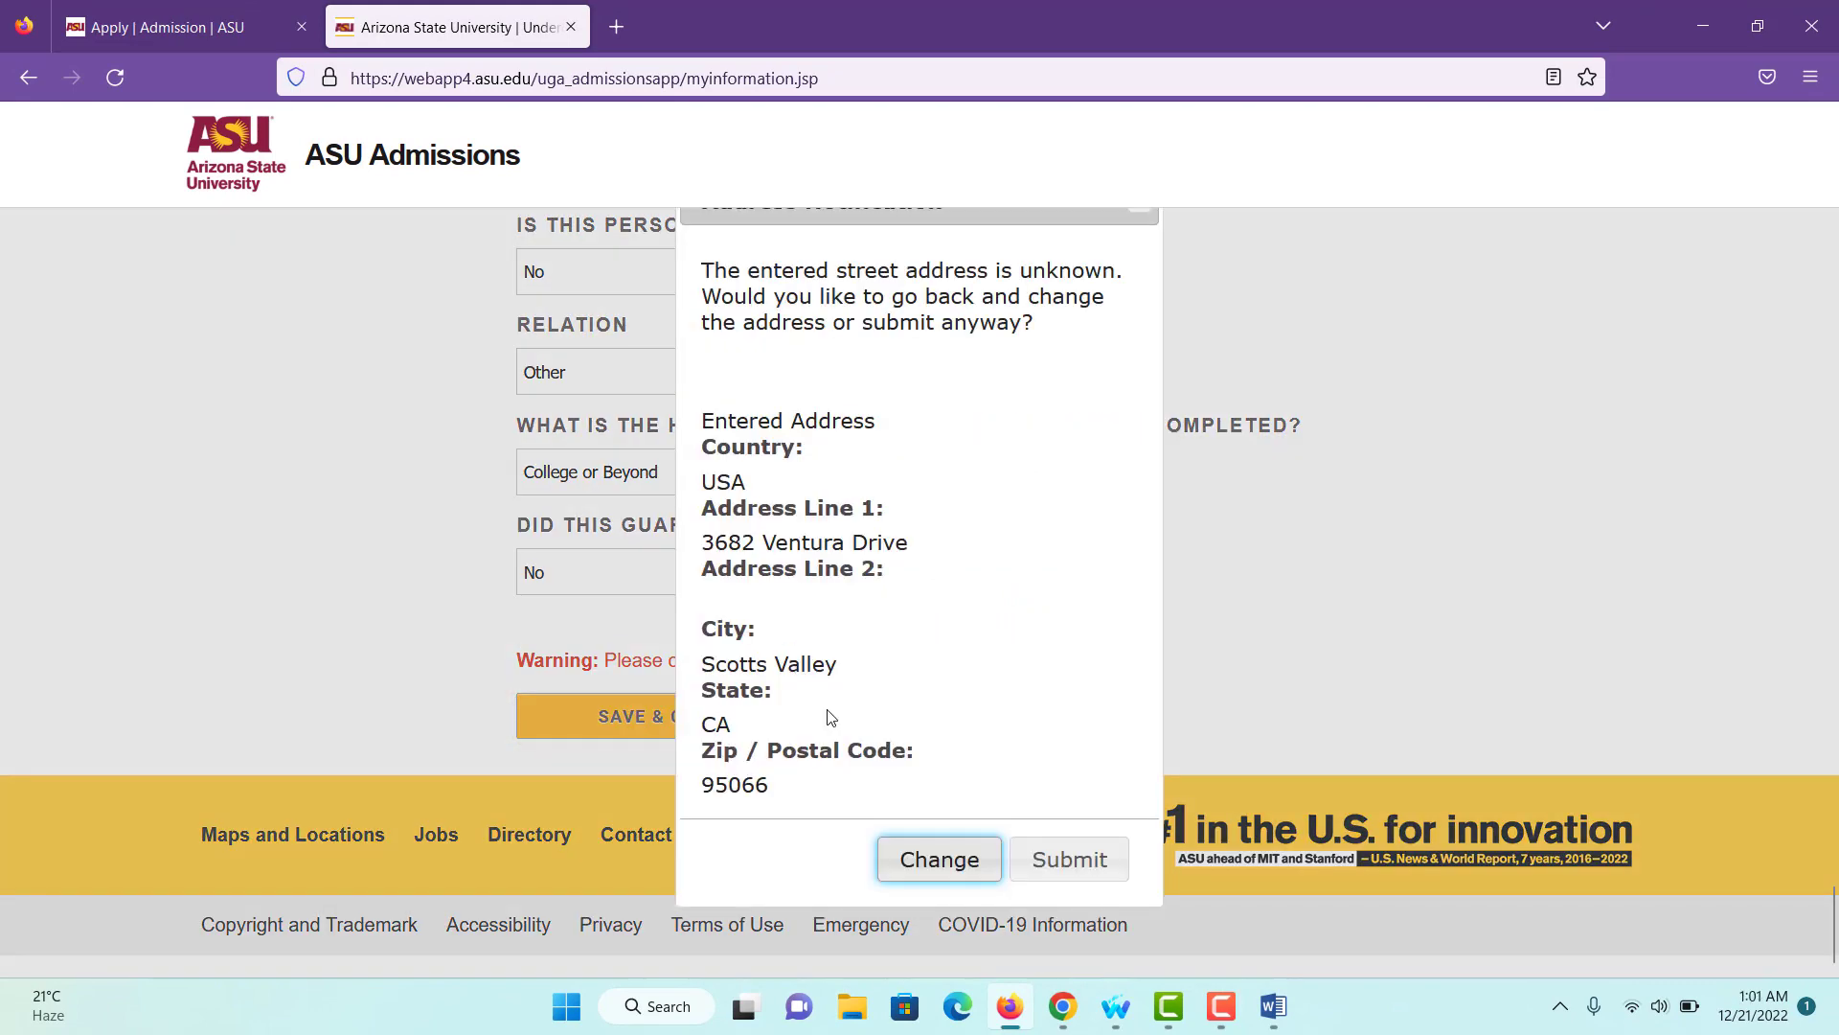
click(1071, 859)
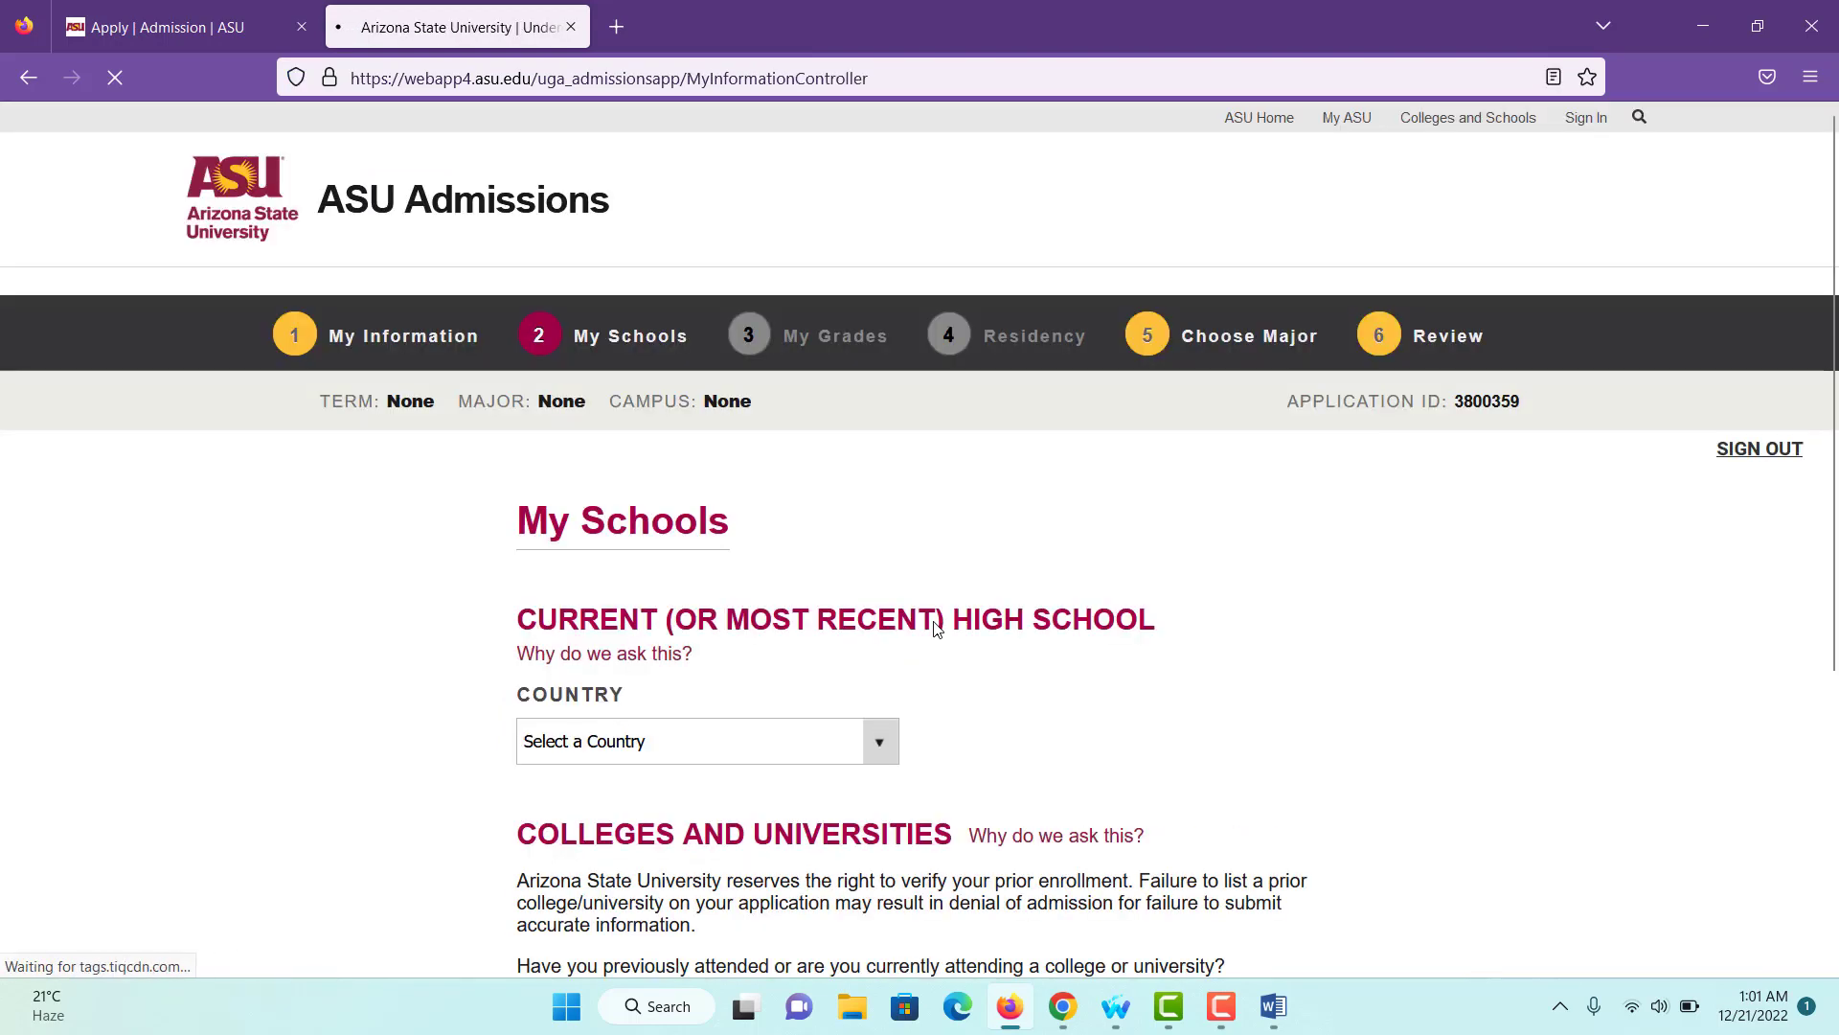
click(607, 506)
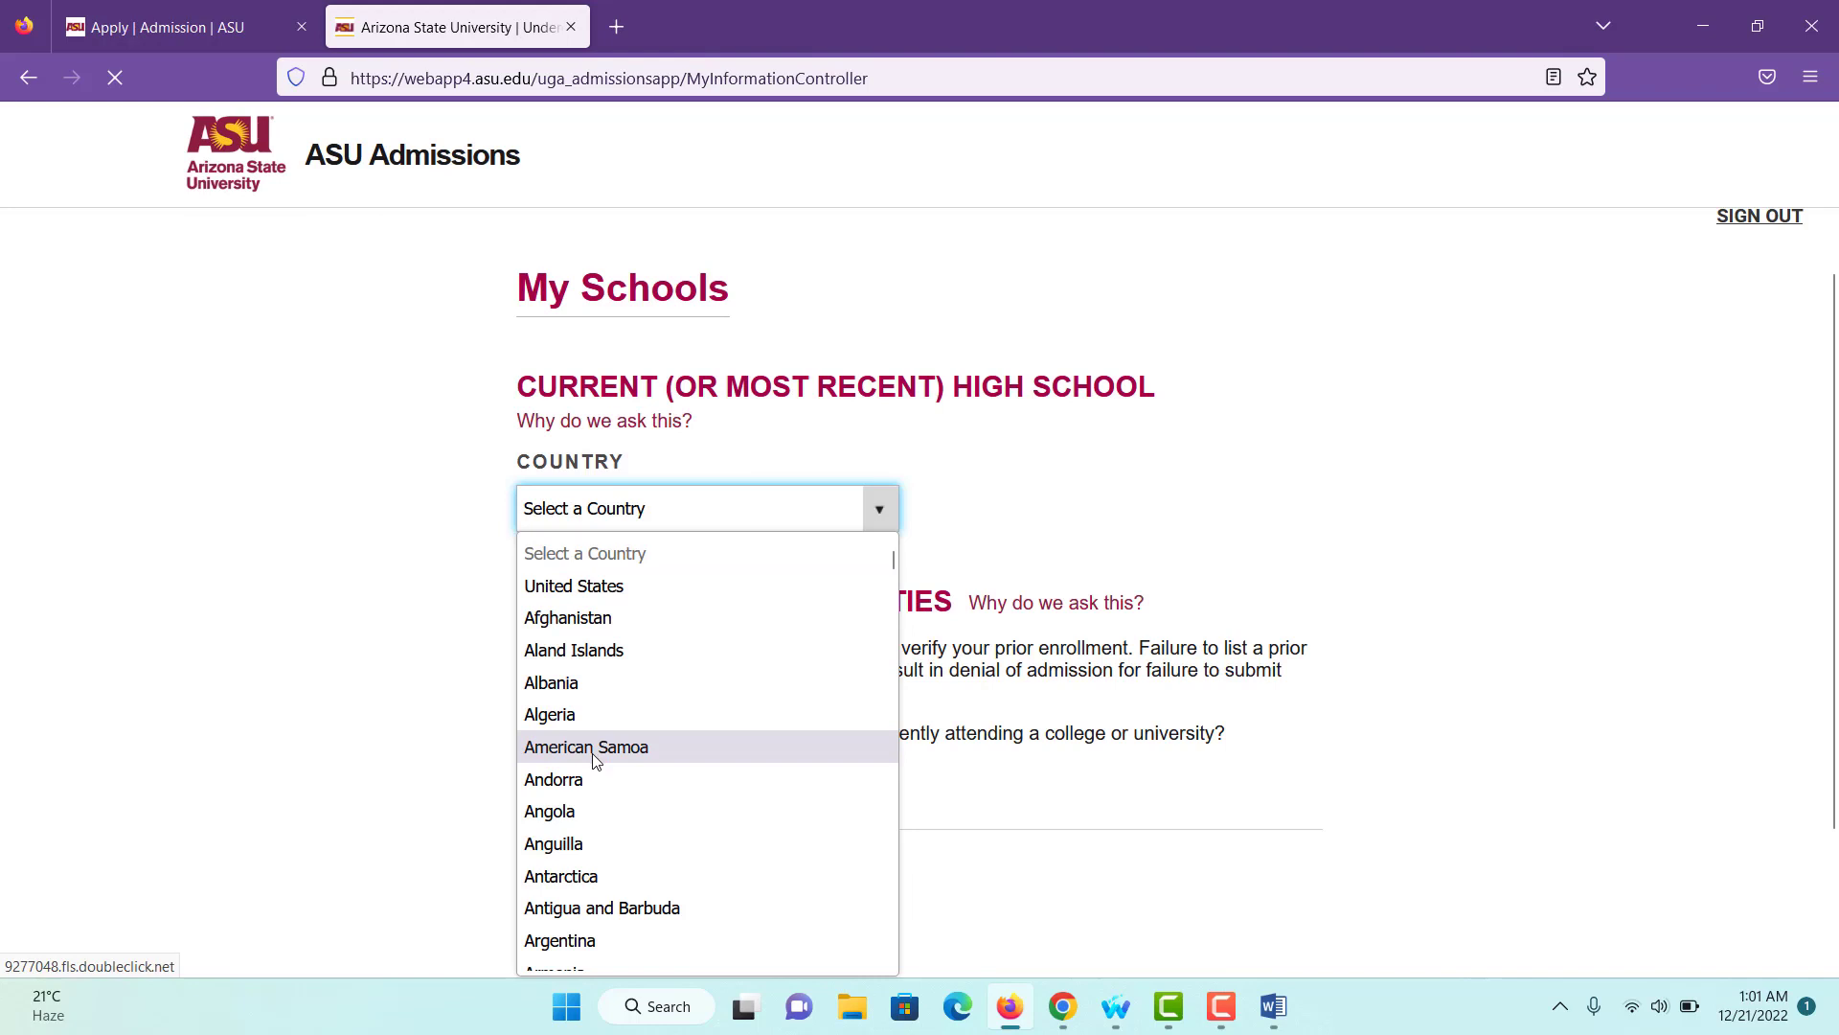
- Enter the high school as Sonargaon Ideal High School in Dhaka, Dhaka, Bangladesh
scroll(594, 759, down, 1)
scroll(594, 760, down, 3)
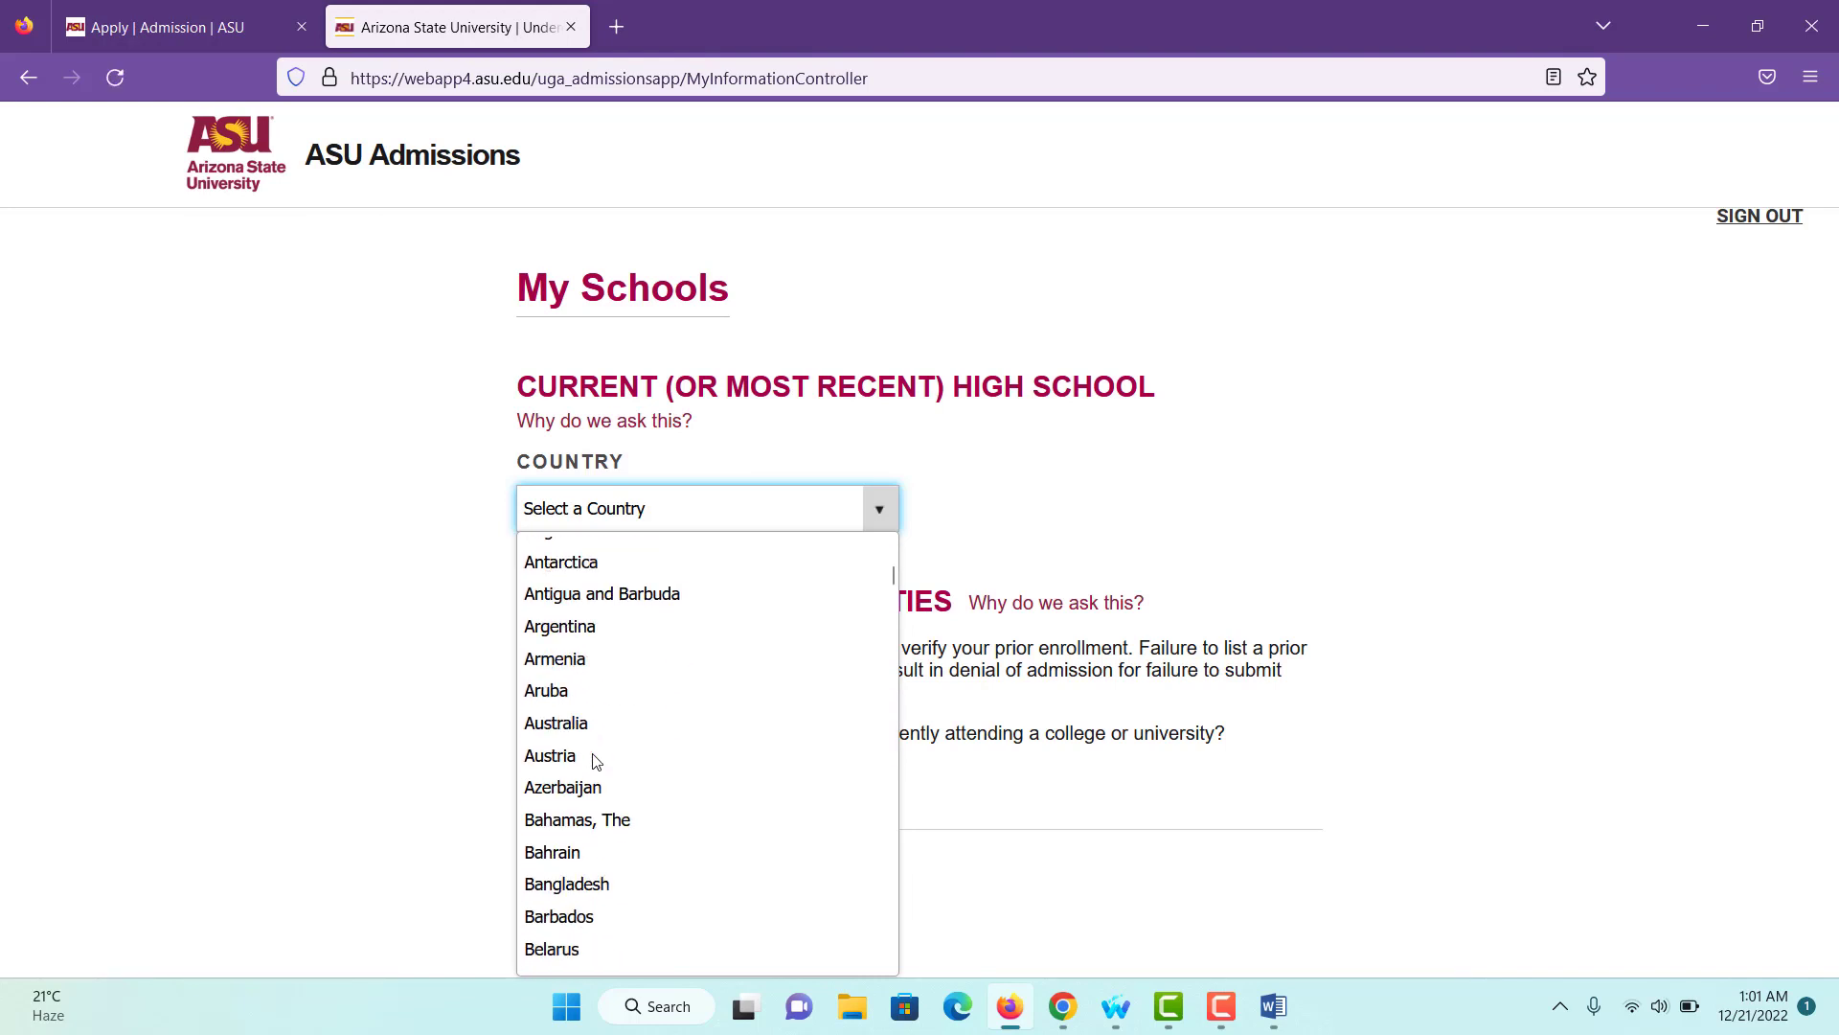
scroll(594, 760, down, 1)
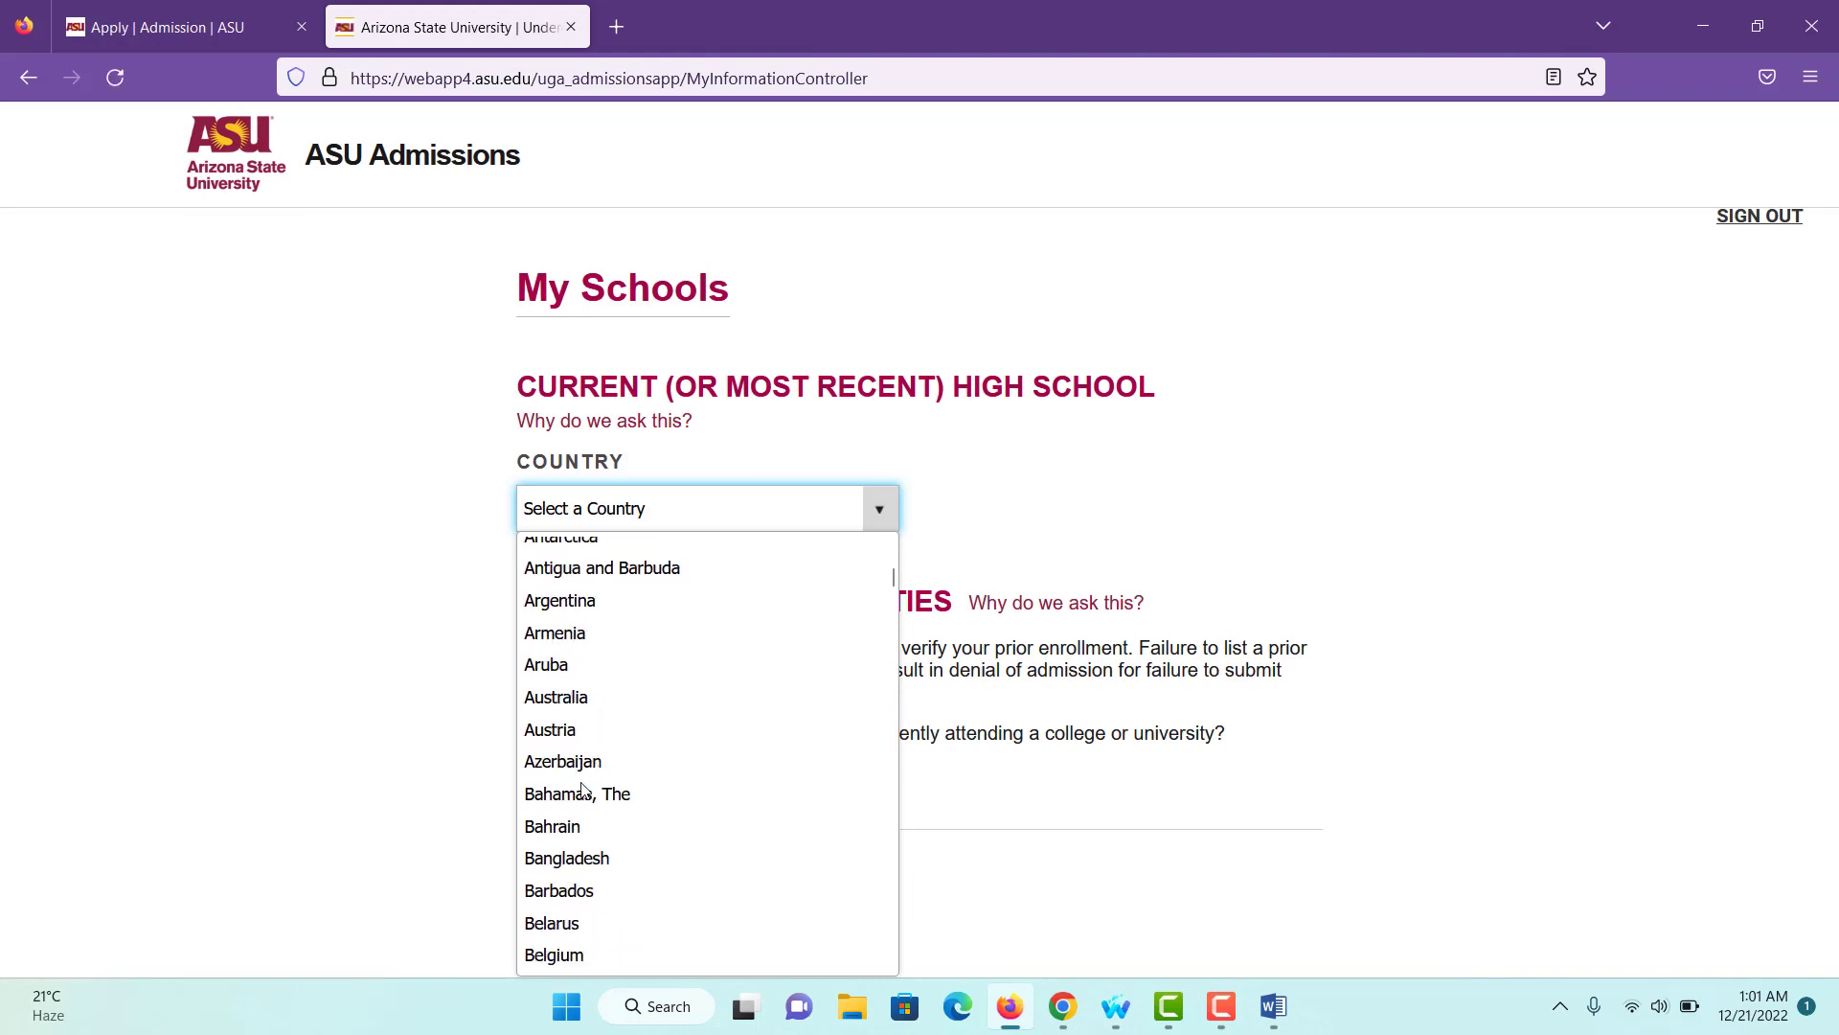
click(578, 857)
click(627, 614)
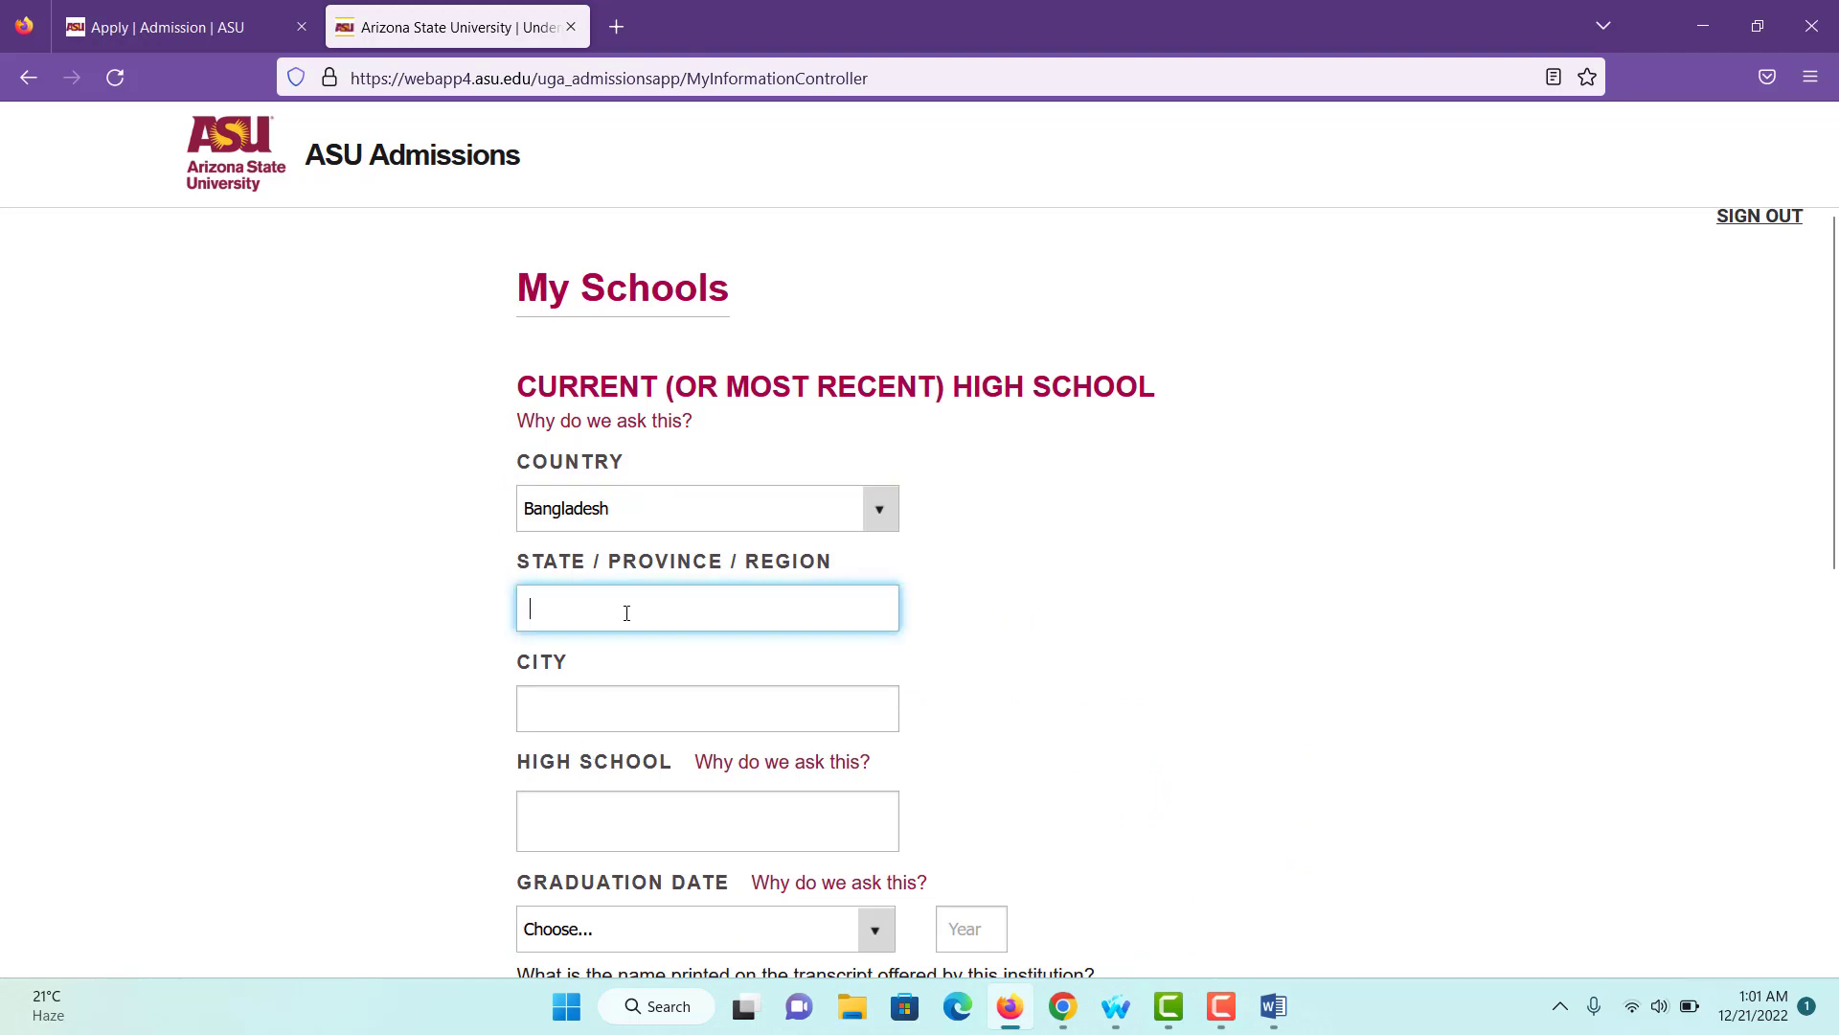
text(Dhaka)
click(634, 697)
text(D)
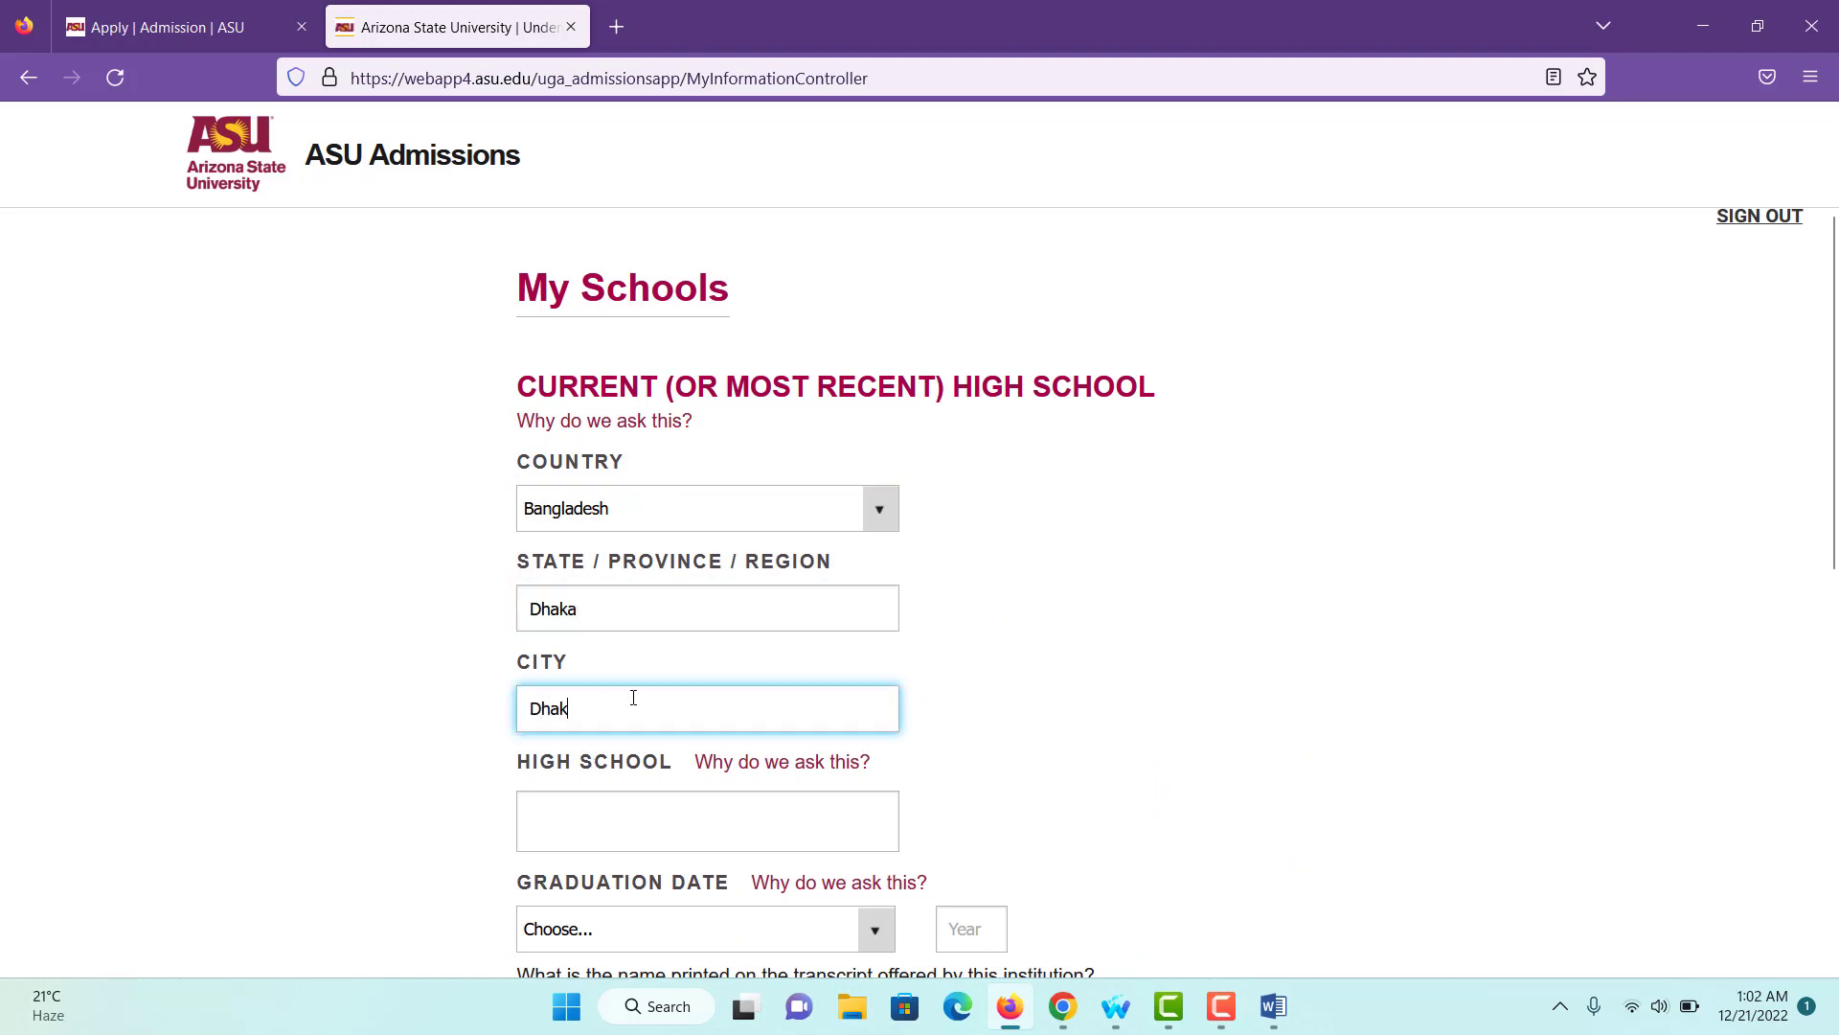
scroll(629, 801, down, 1)
click(599, 689)
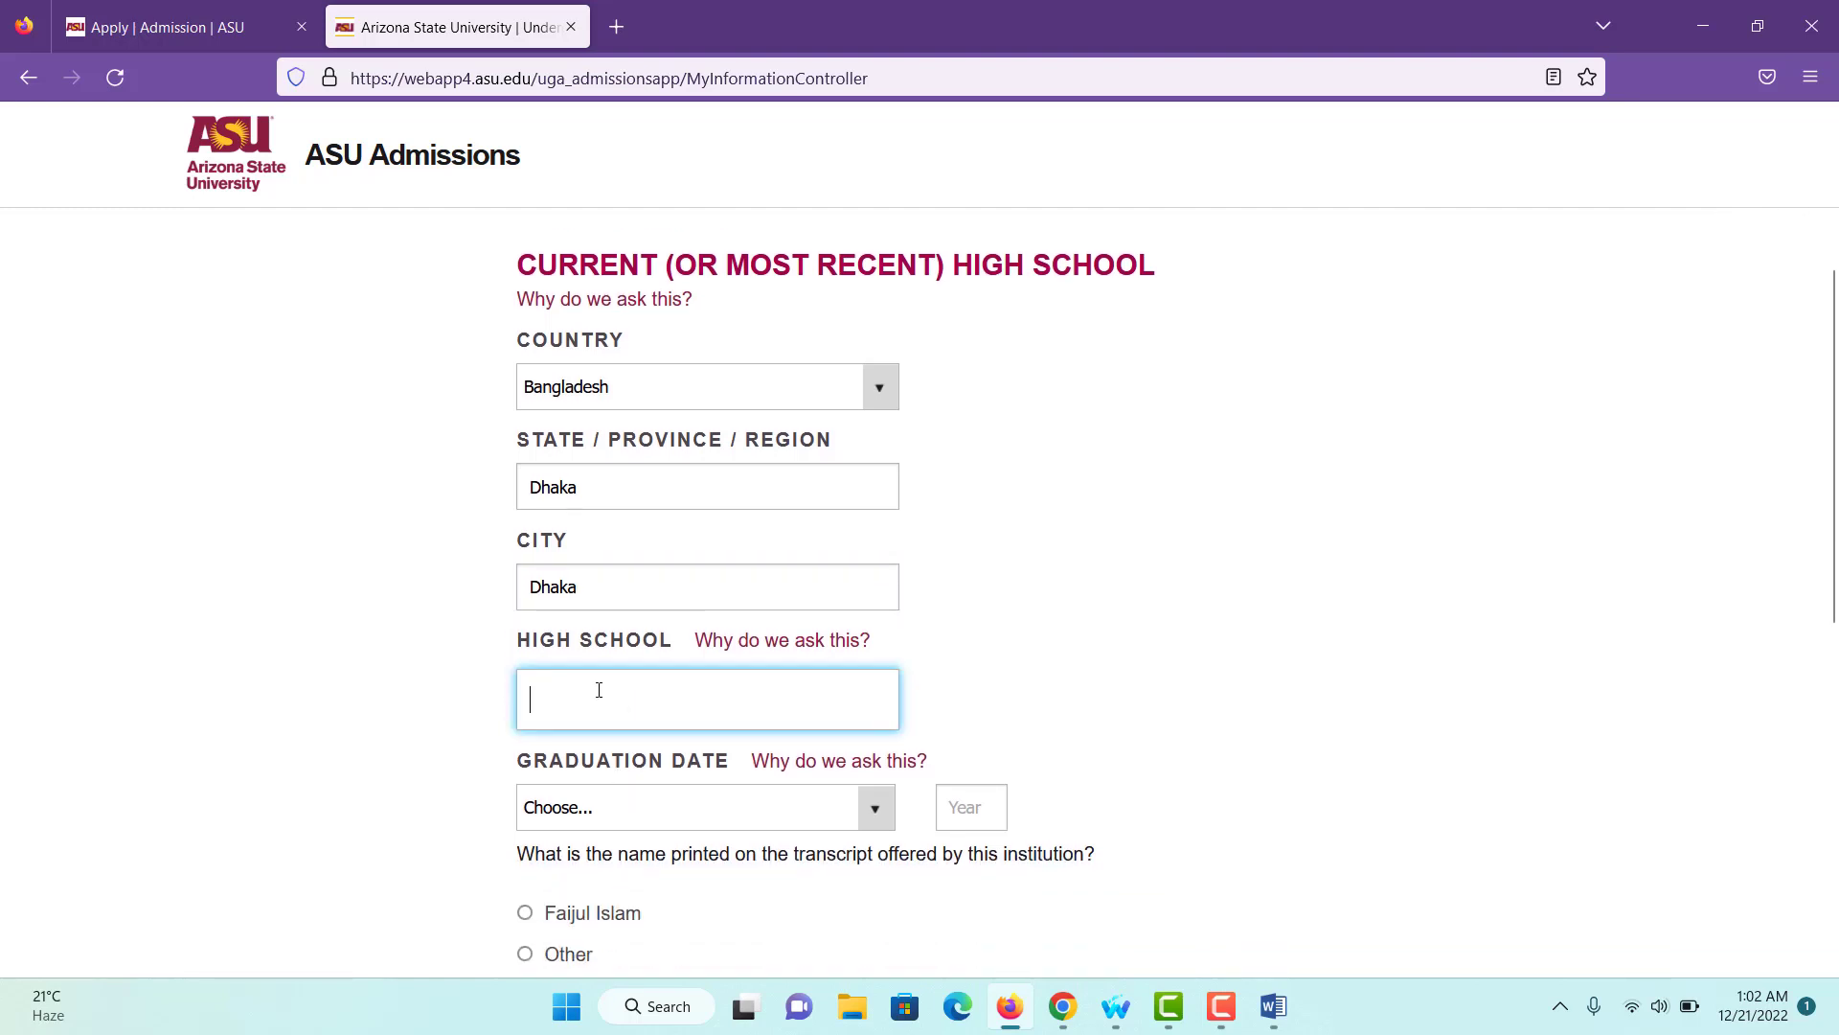
text(Sonargaon Ideal High School)
scroll(613, 719, down, 1)
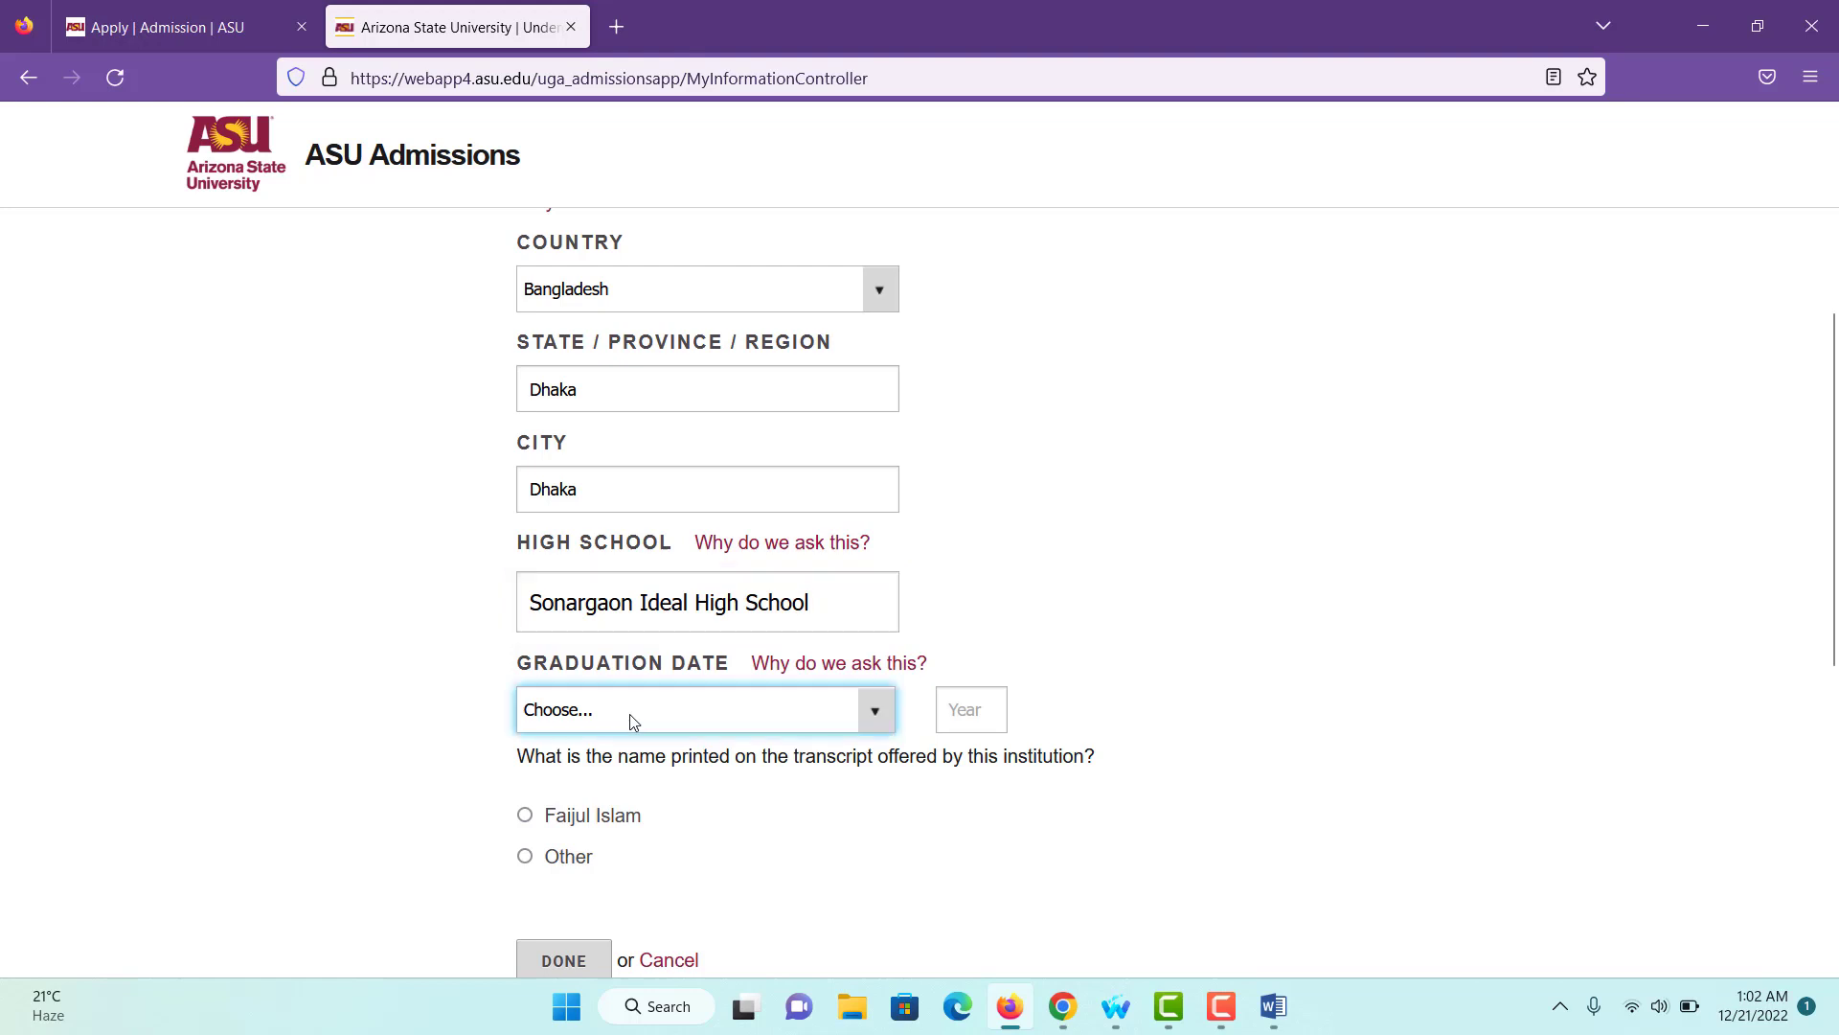
- Set graduation to August 2022, confirm the transcript name, and save the high school entry
click(632, 713)
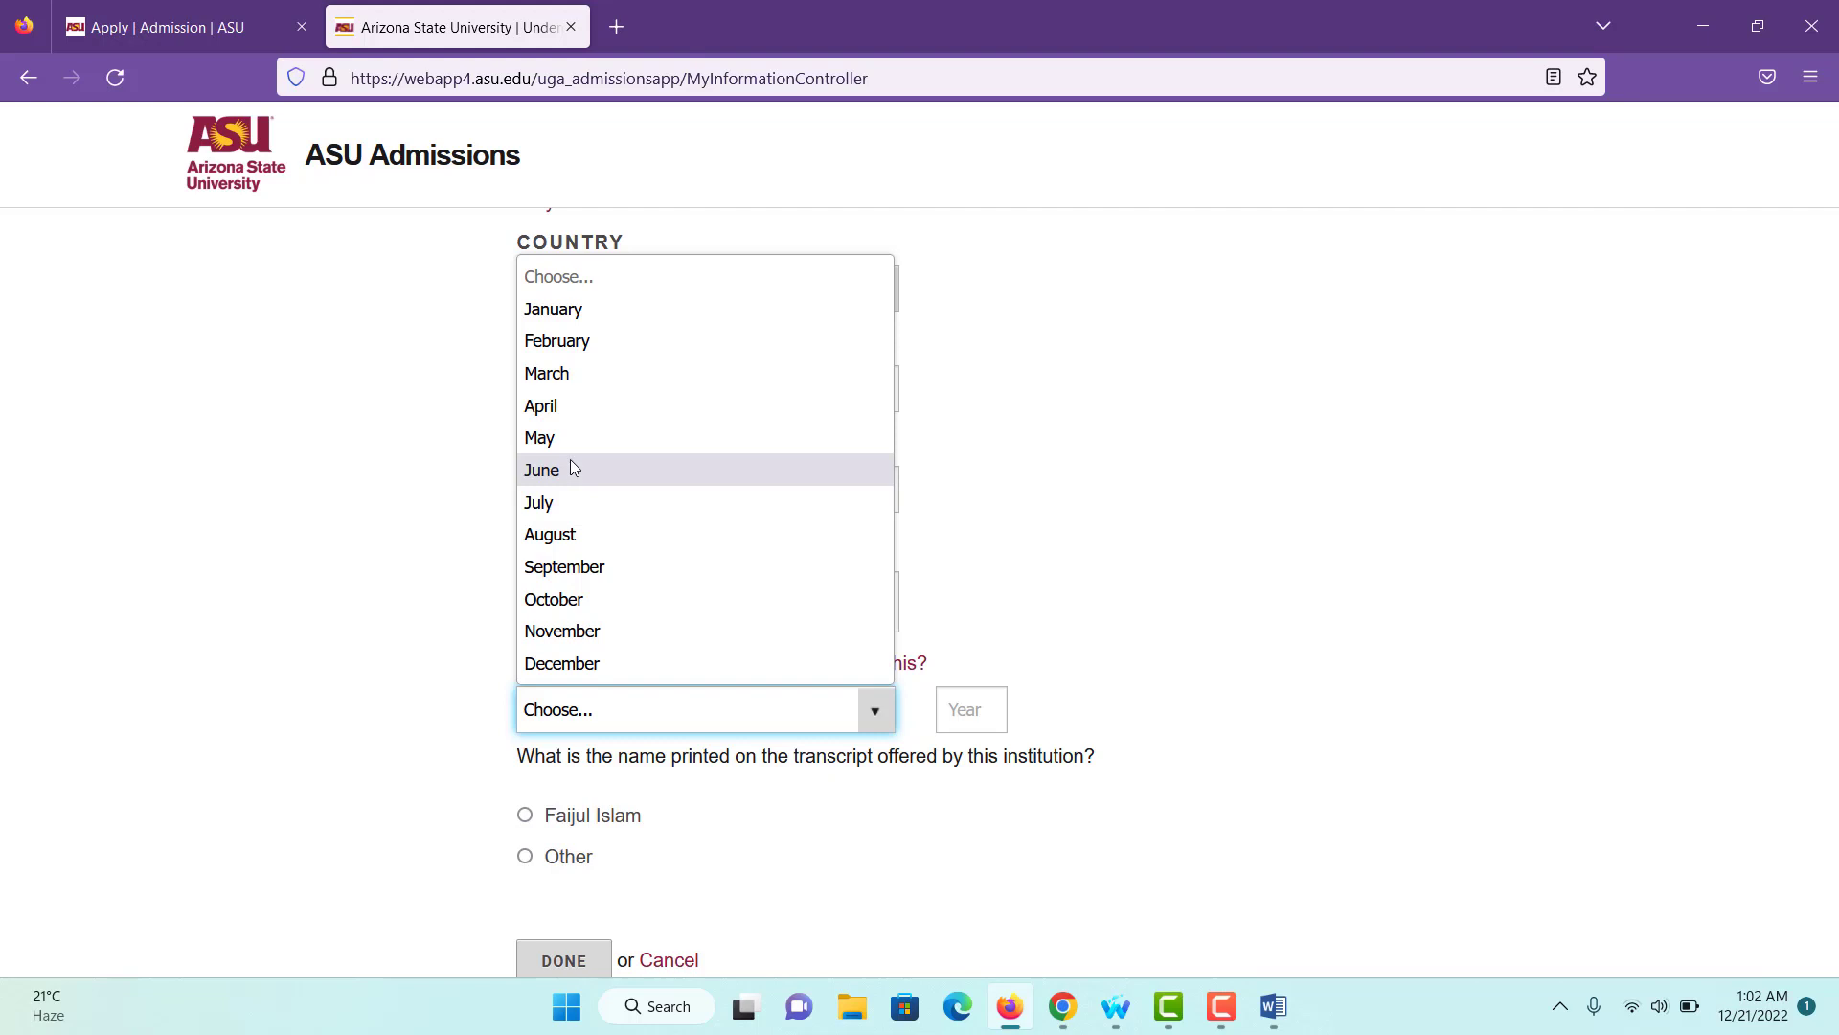
click(550, 534)
scroll(562, 739, down, 2)
click(968, 563)
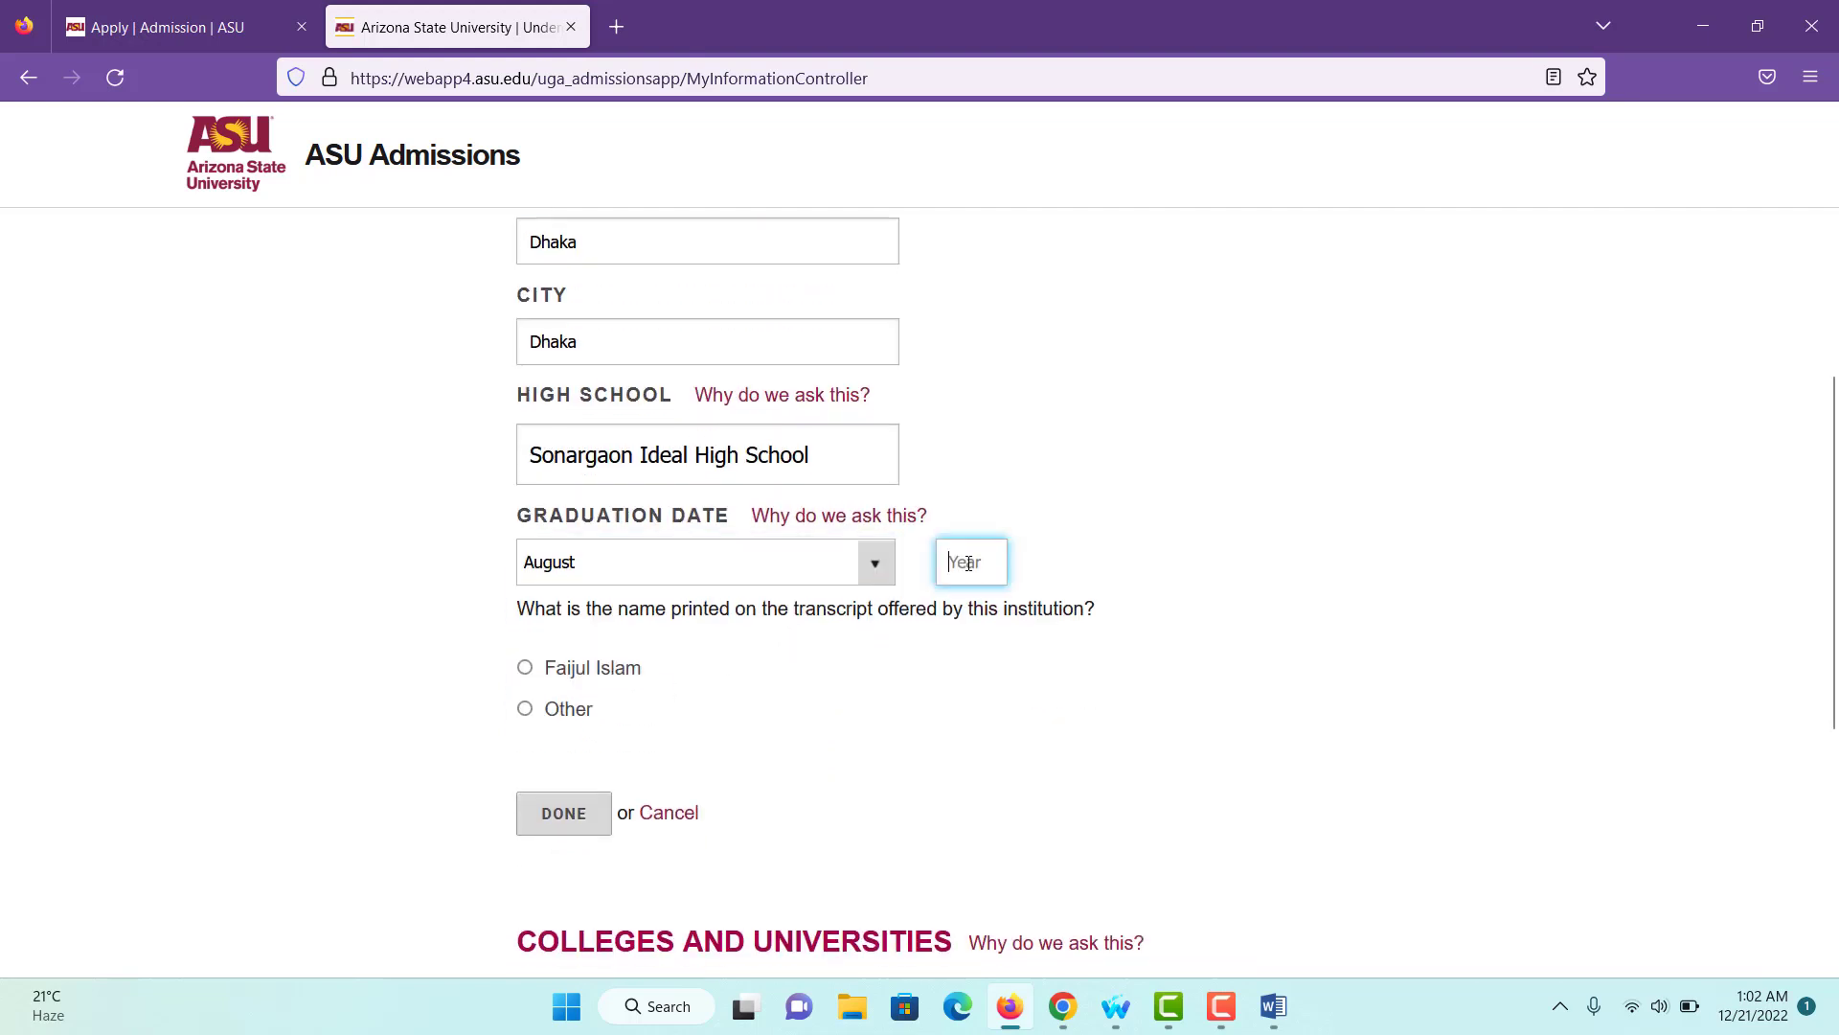
text(1)
key(BackSpace)
text(2022)
scroll(837, 674, down, 2)
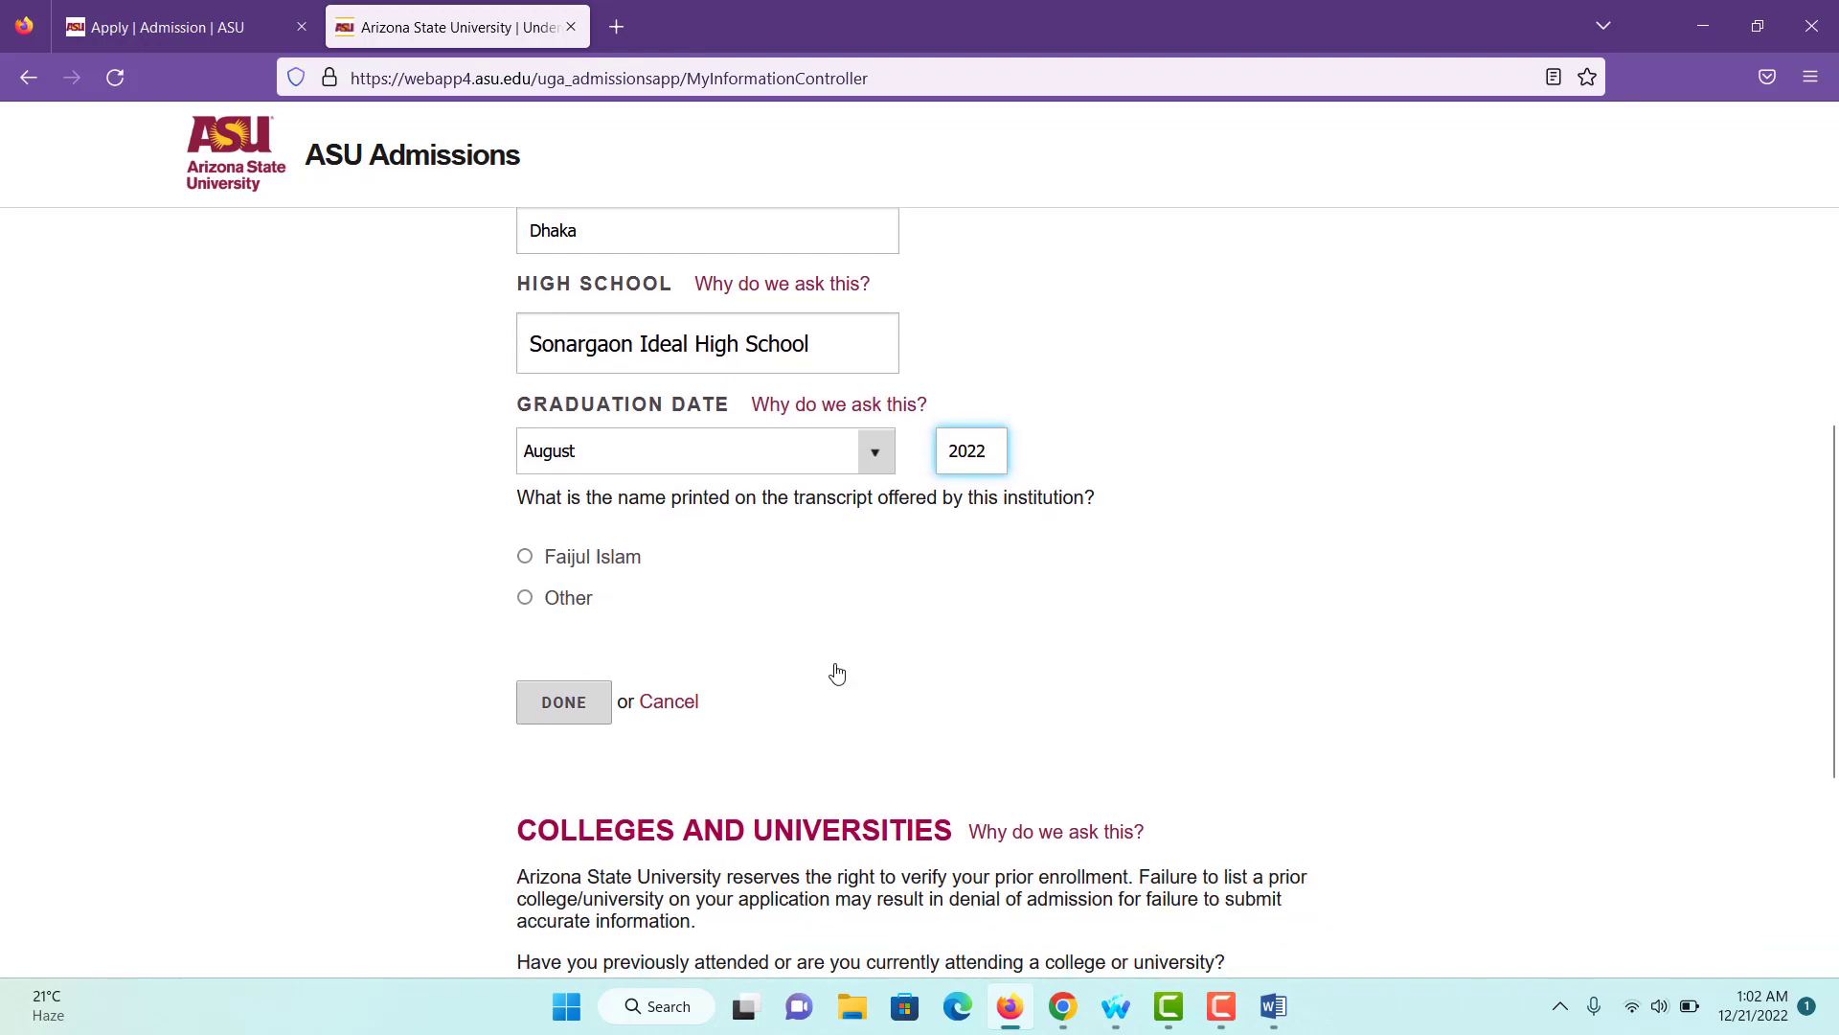
click(525, 557)
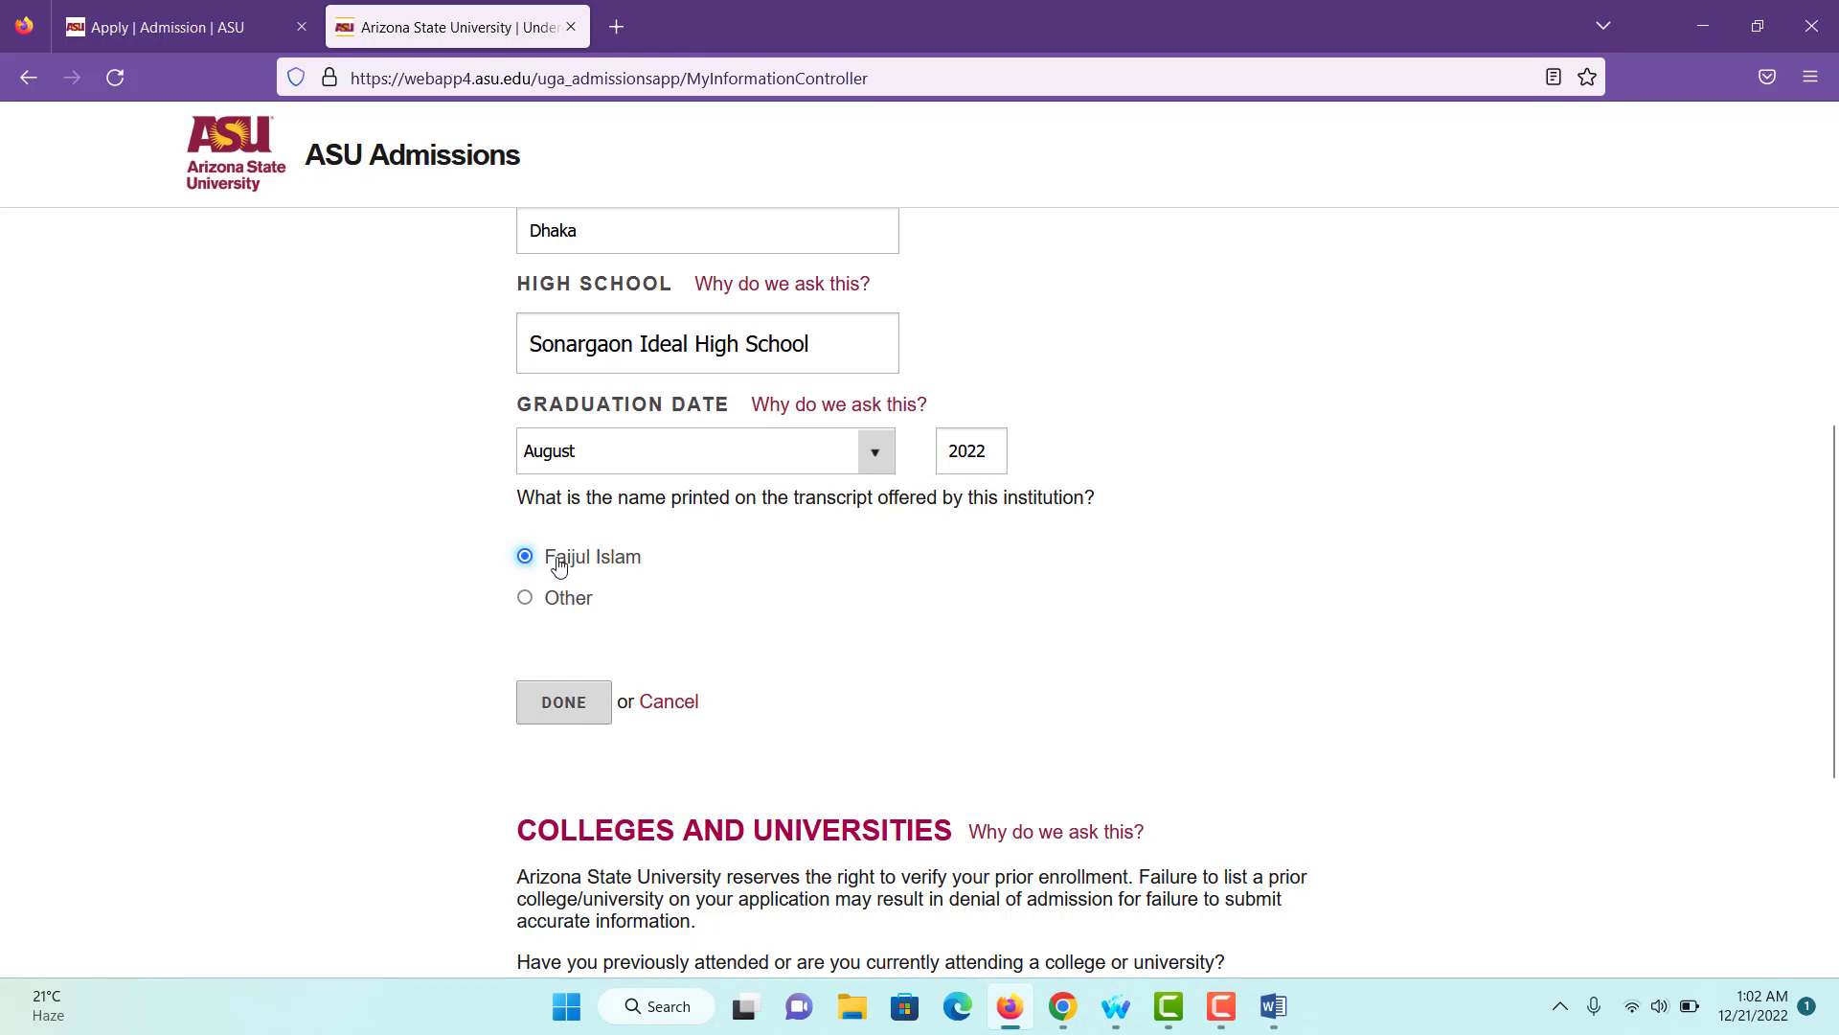
click(562, 706)
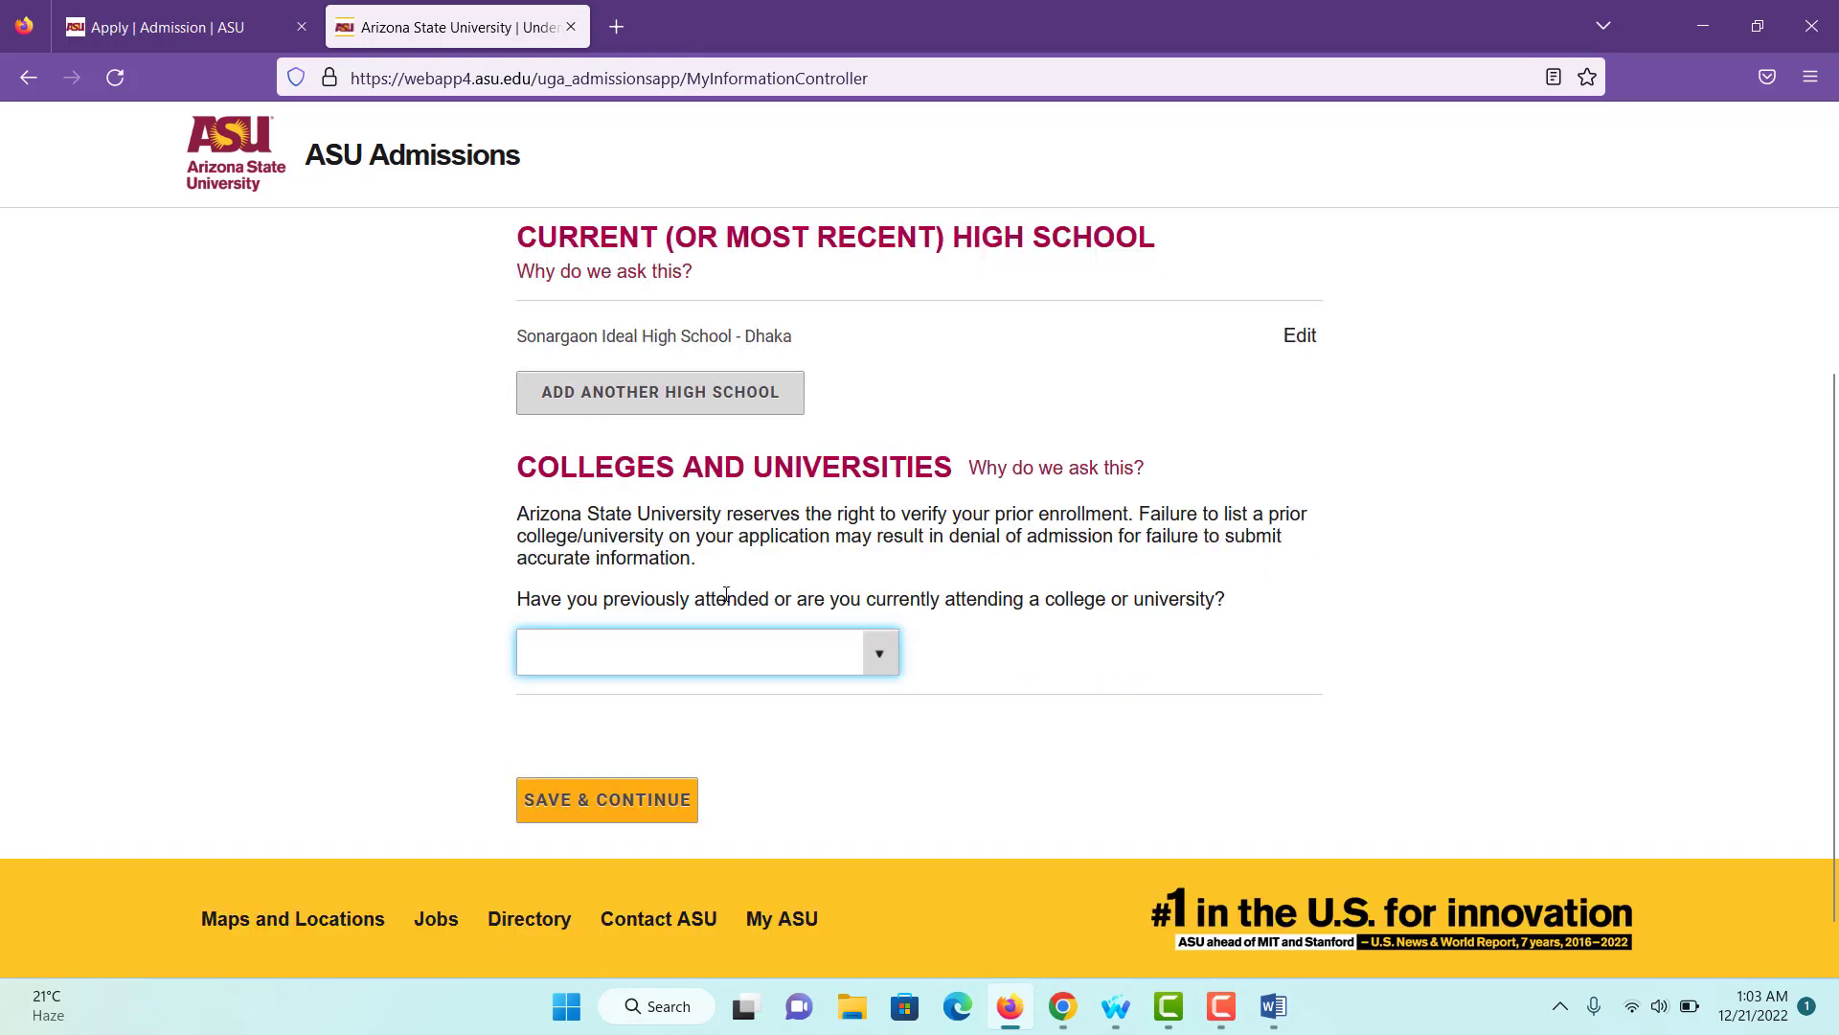
- Answer 'I am a high school student currently attending or have attended college or university'
drag(726, 596, 1099, 630)
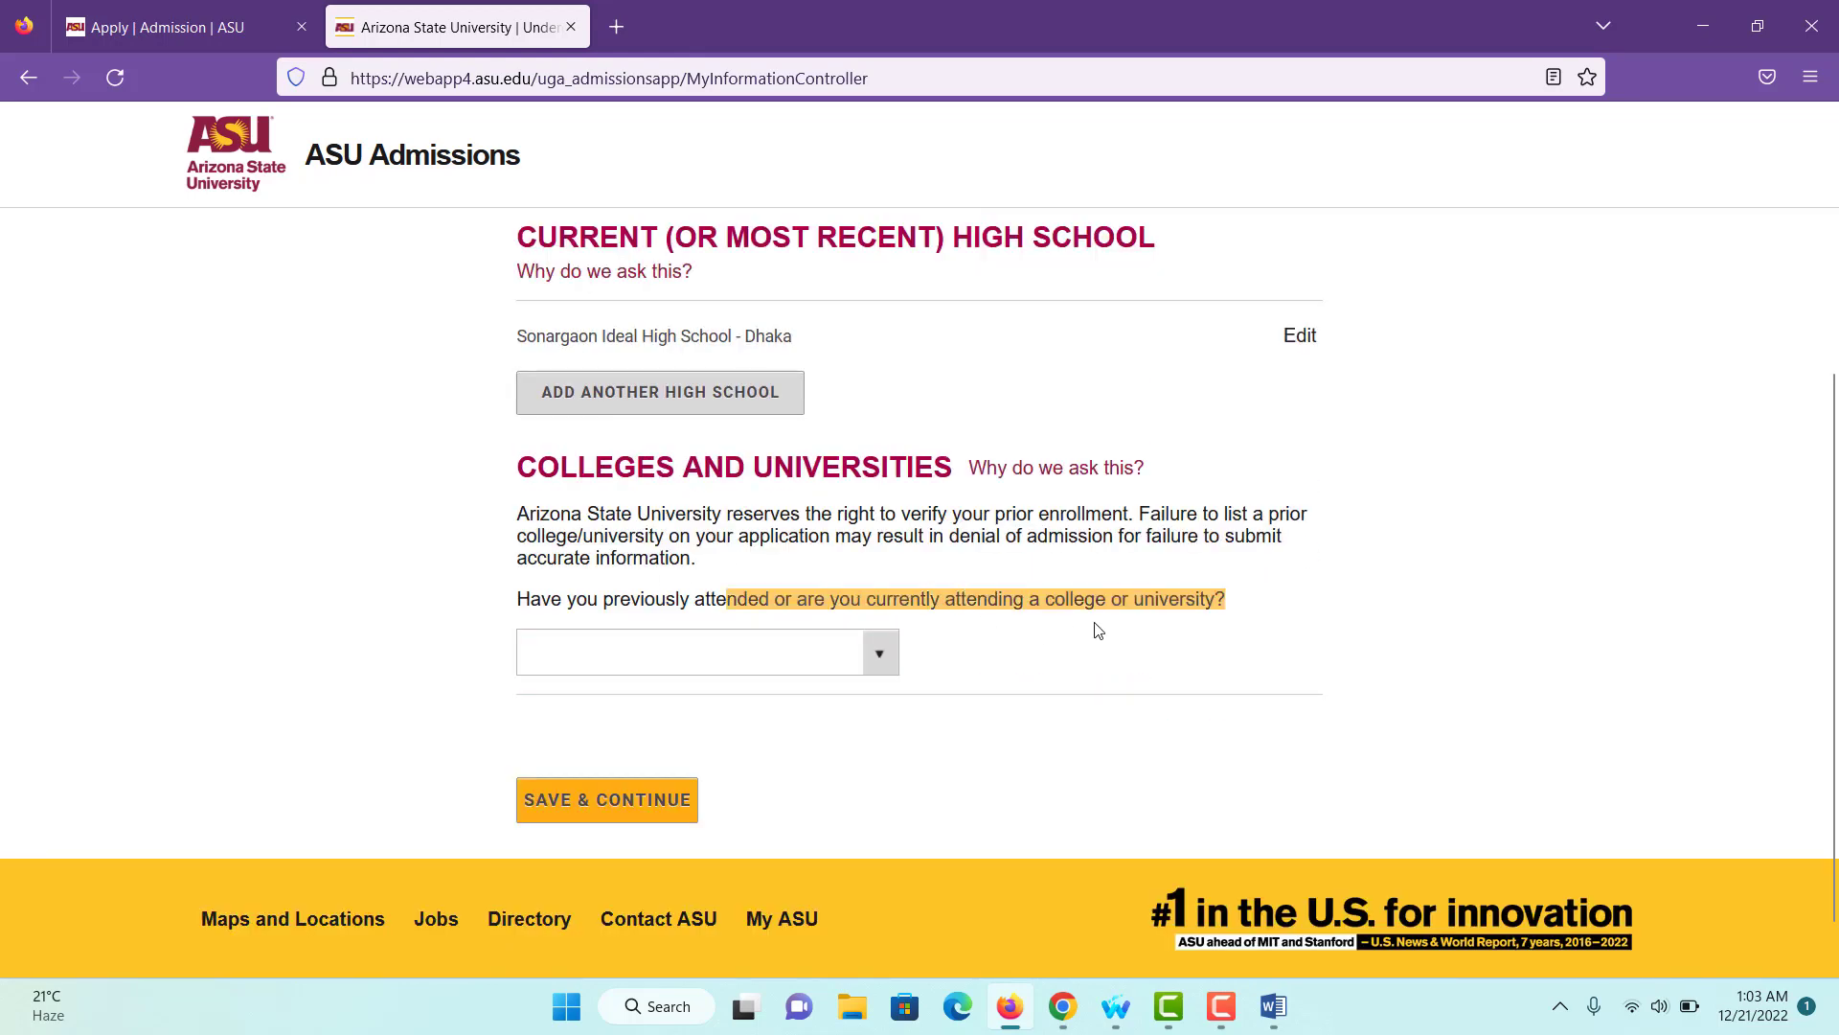
click(874, 640)
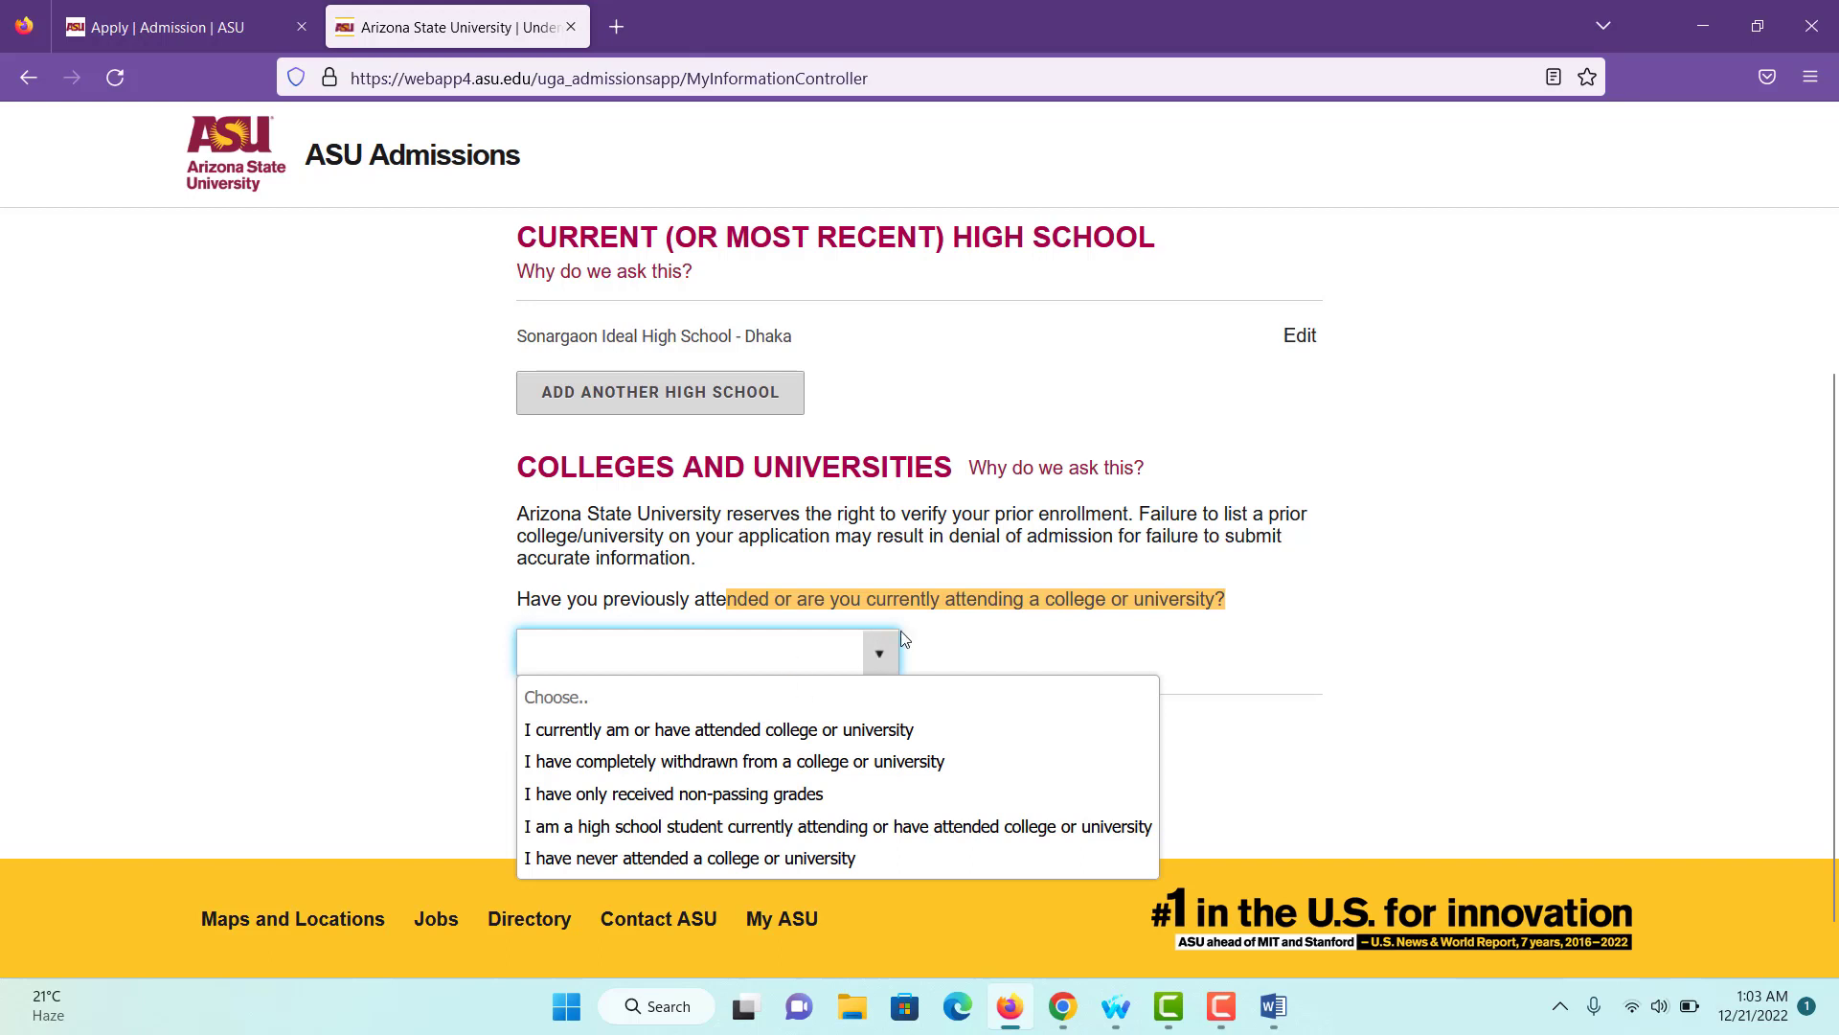
click(578, 826)
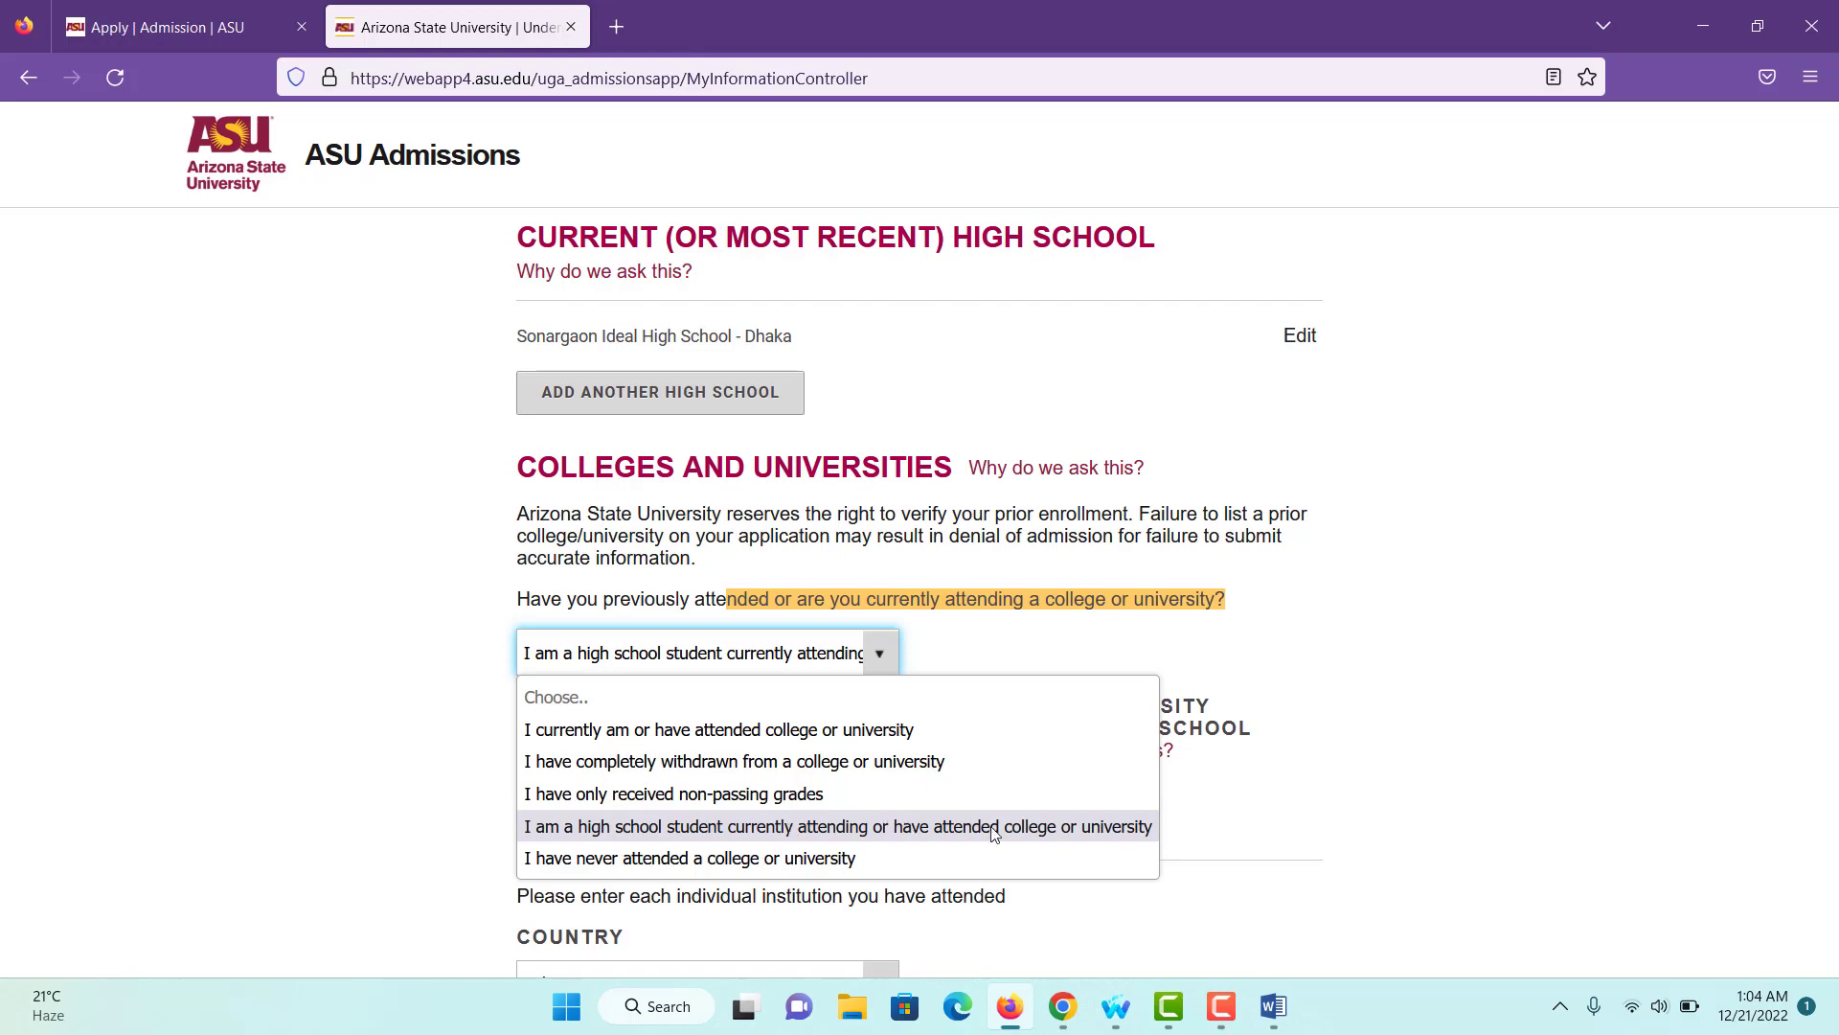
click(1066, 827)
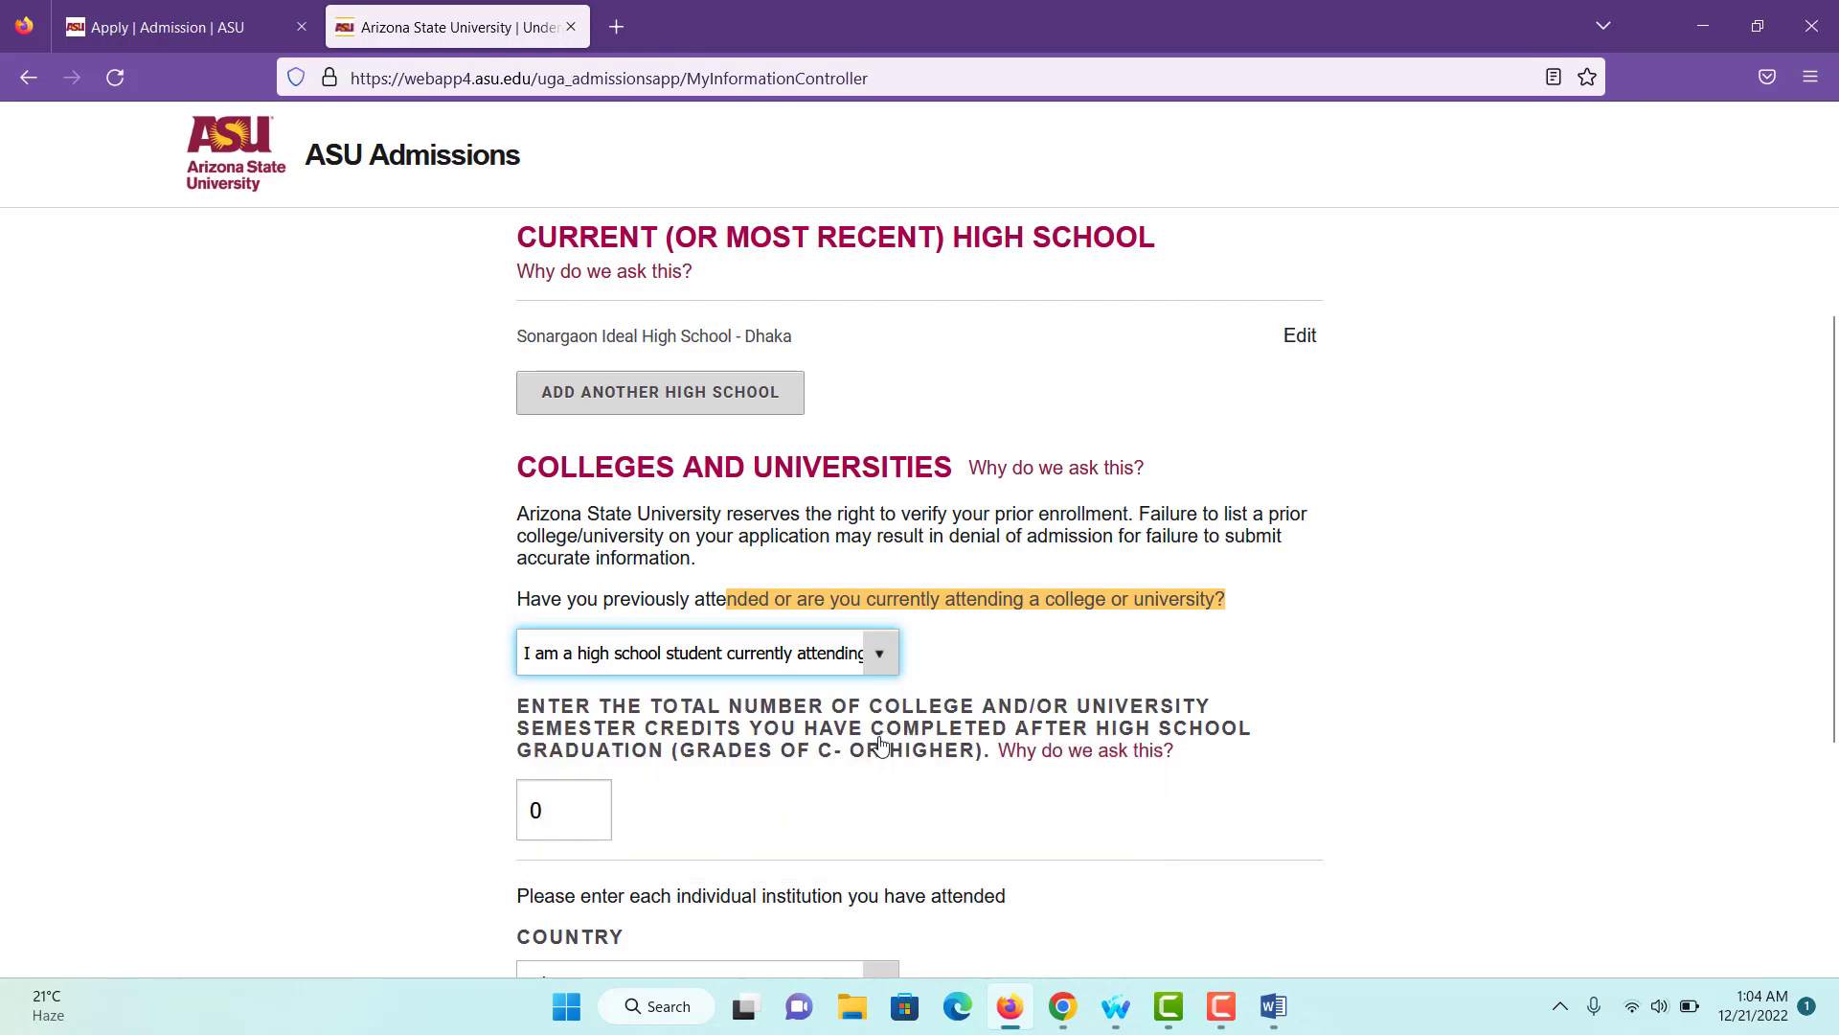
scroll(886, 754, down, 1)
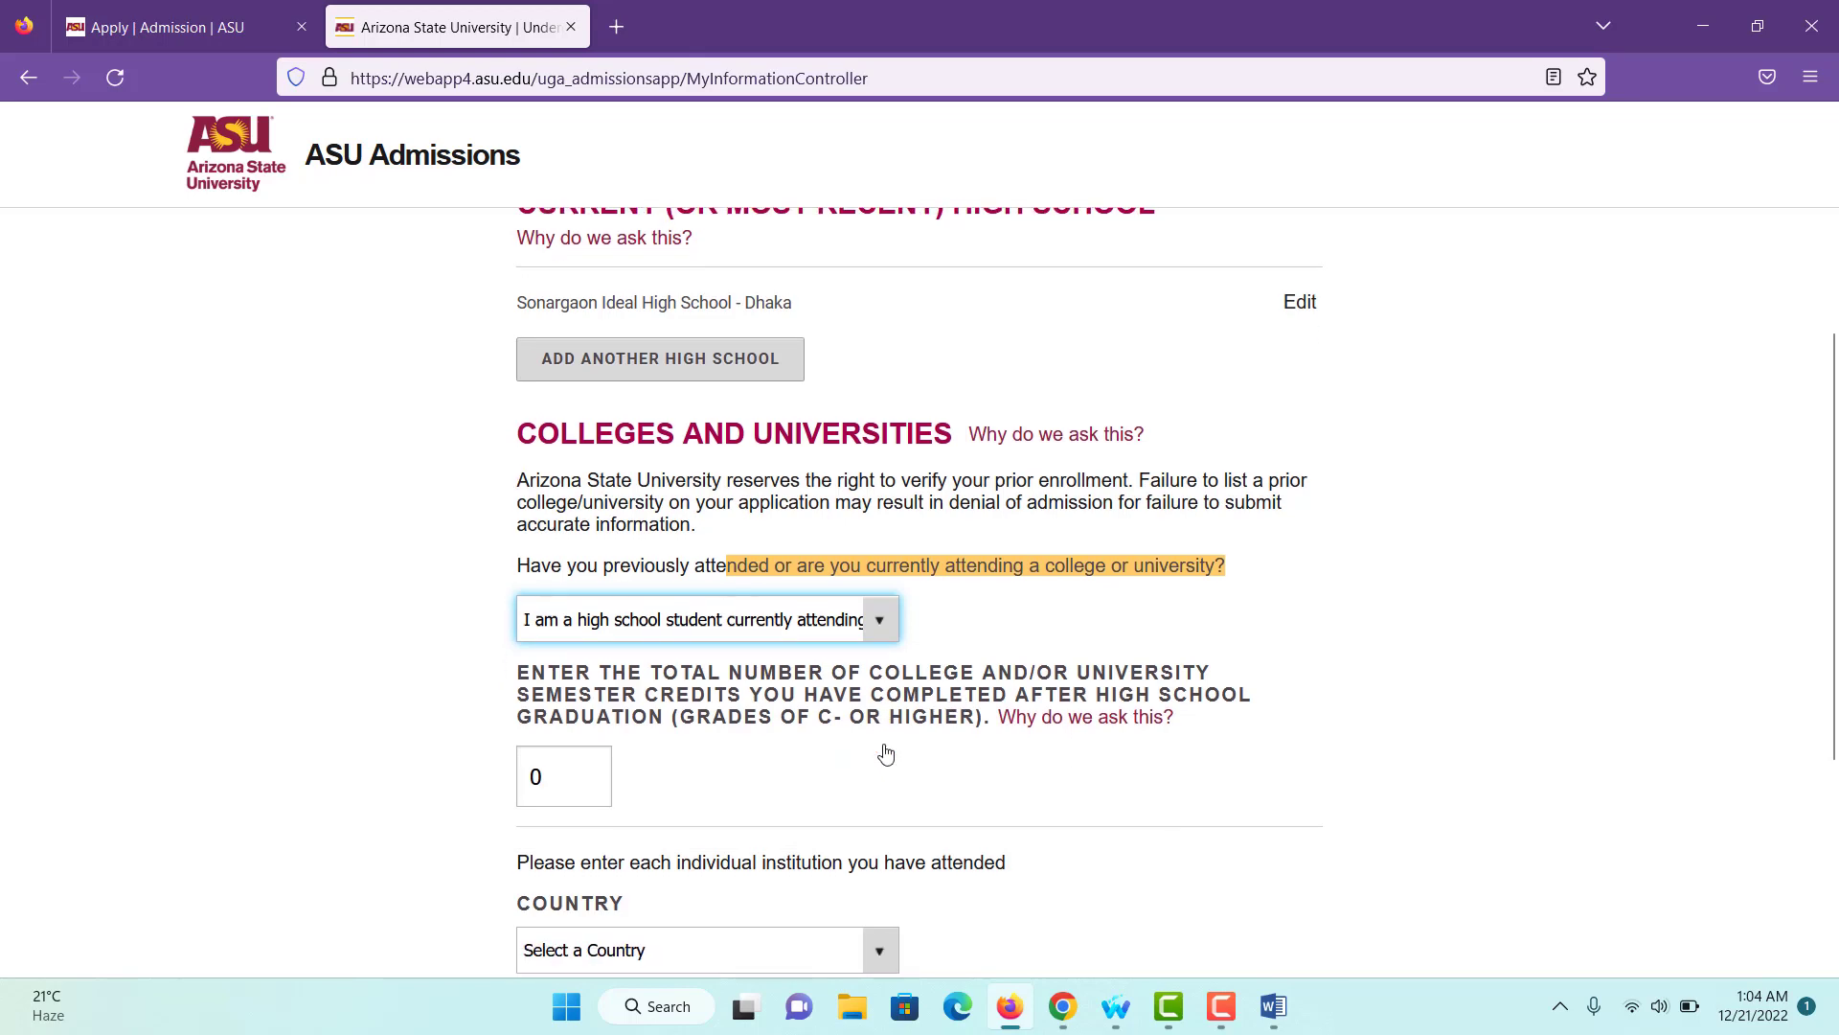
scroll(738, 739, down, 3)
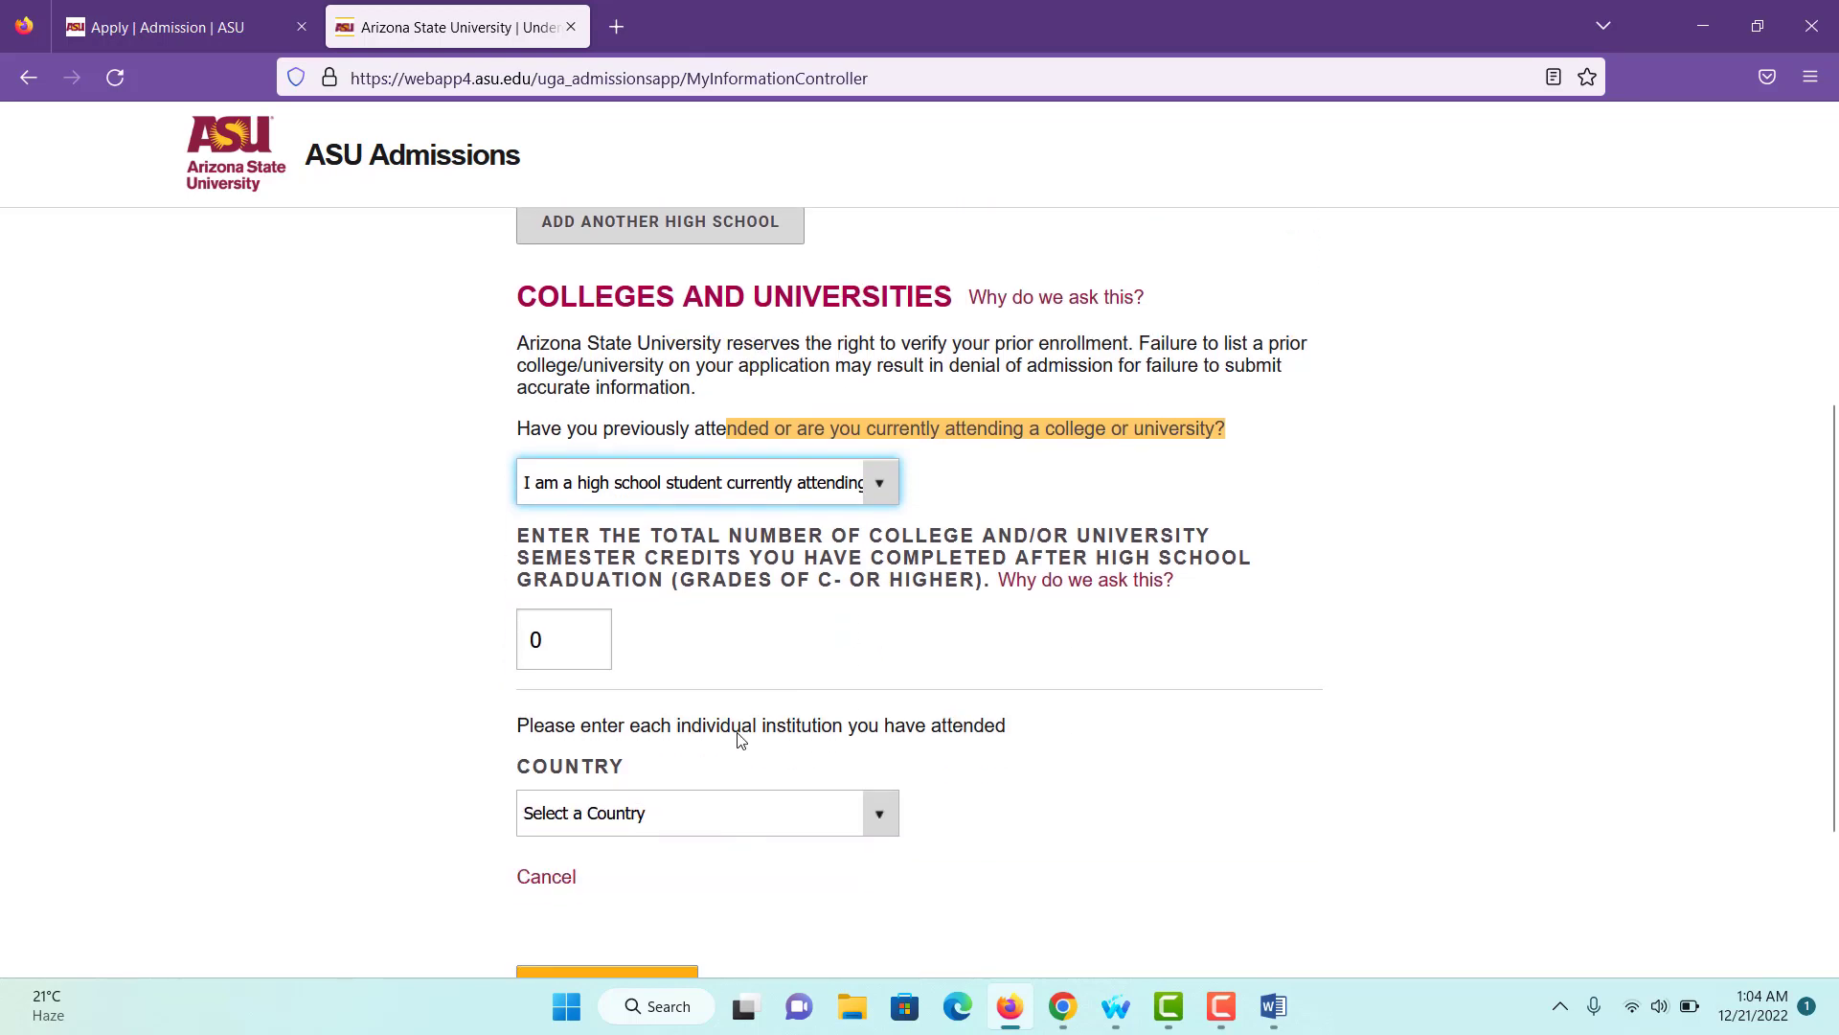
scroll(709, 671, down, 4)
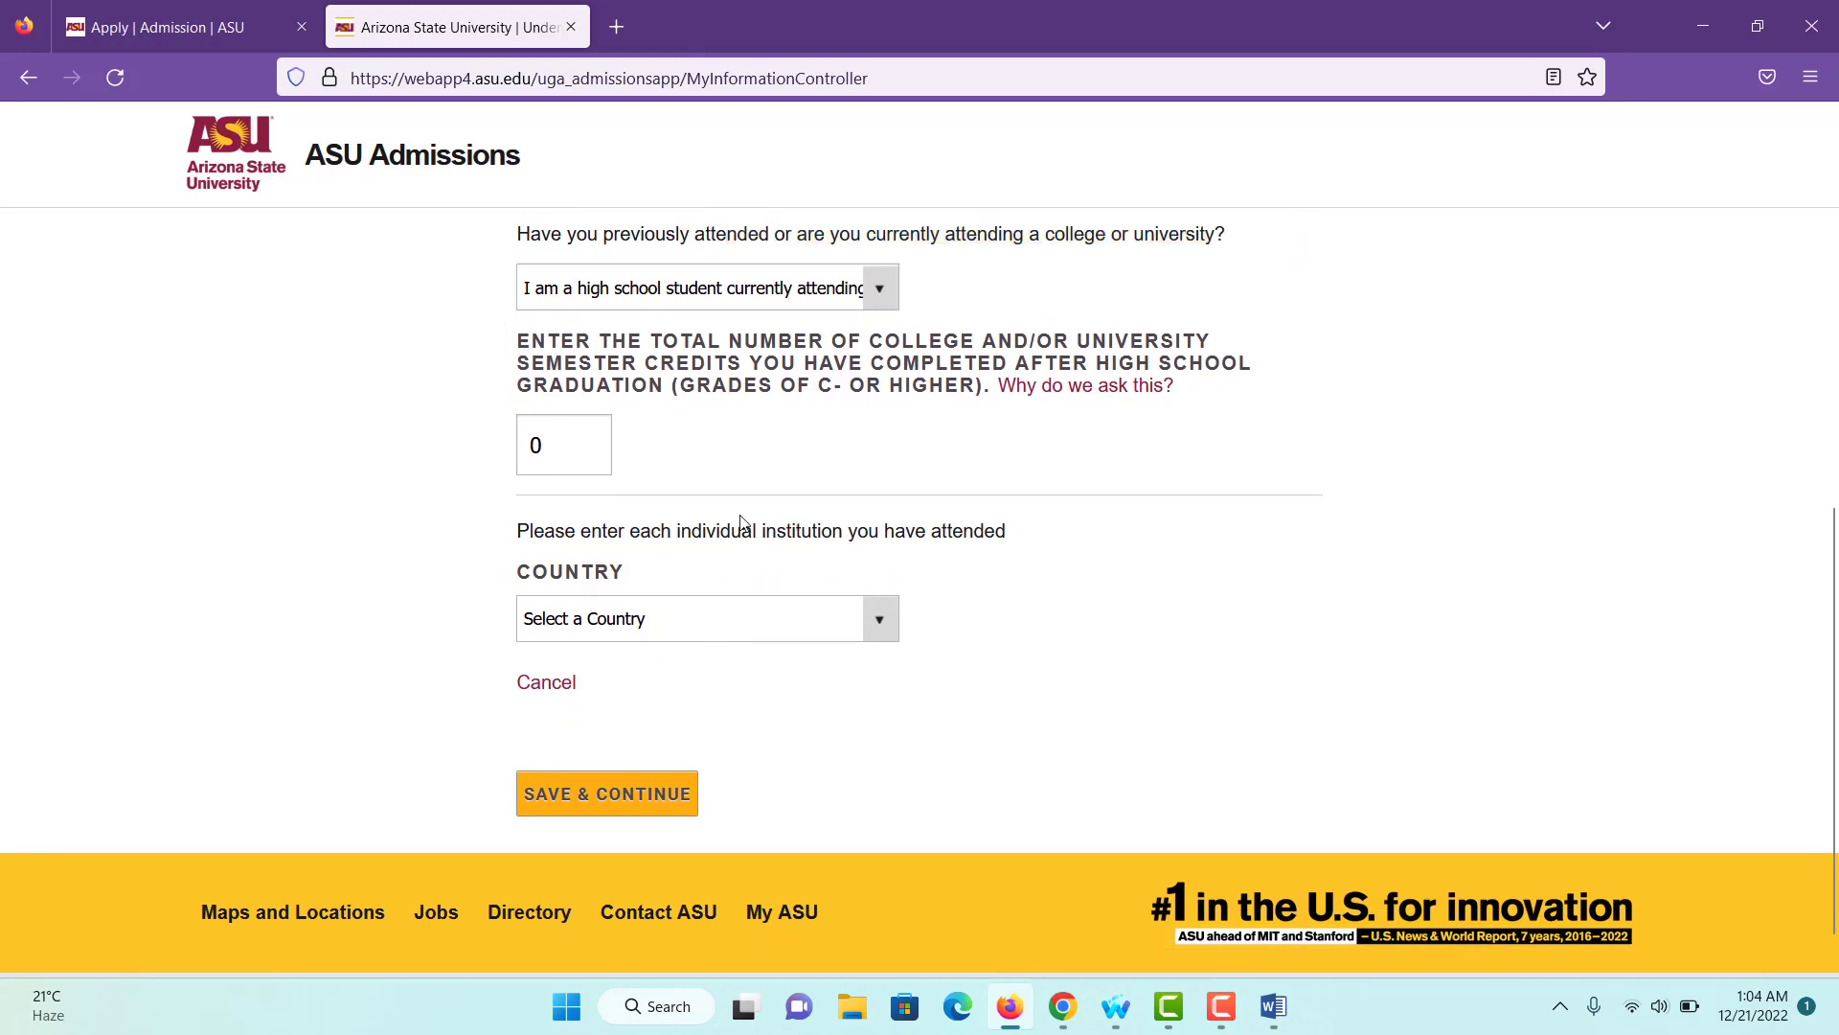
- Set the prior institution's country to Bangladesh, state Dhaka and city Dhaka
click(641, 618)
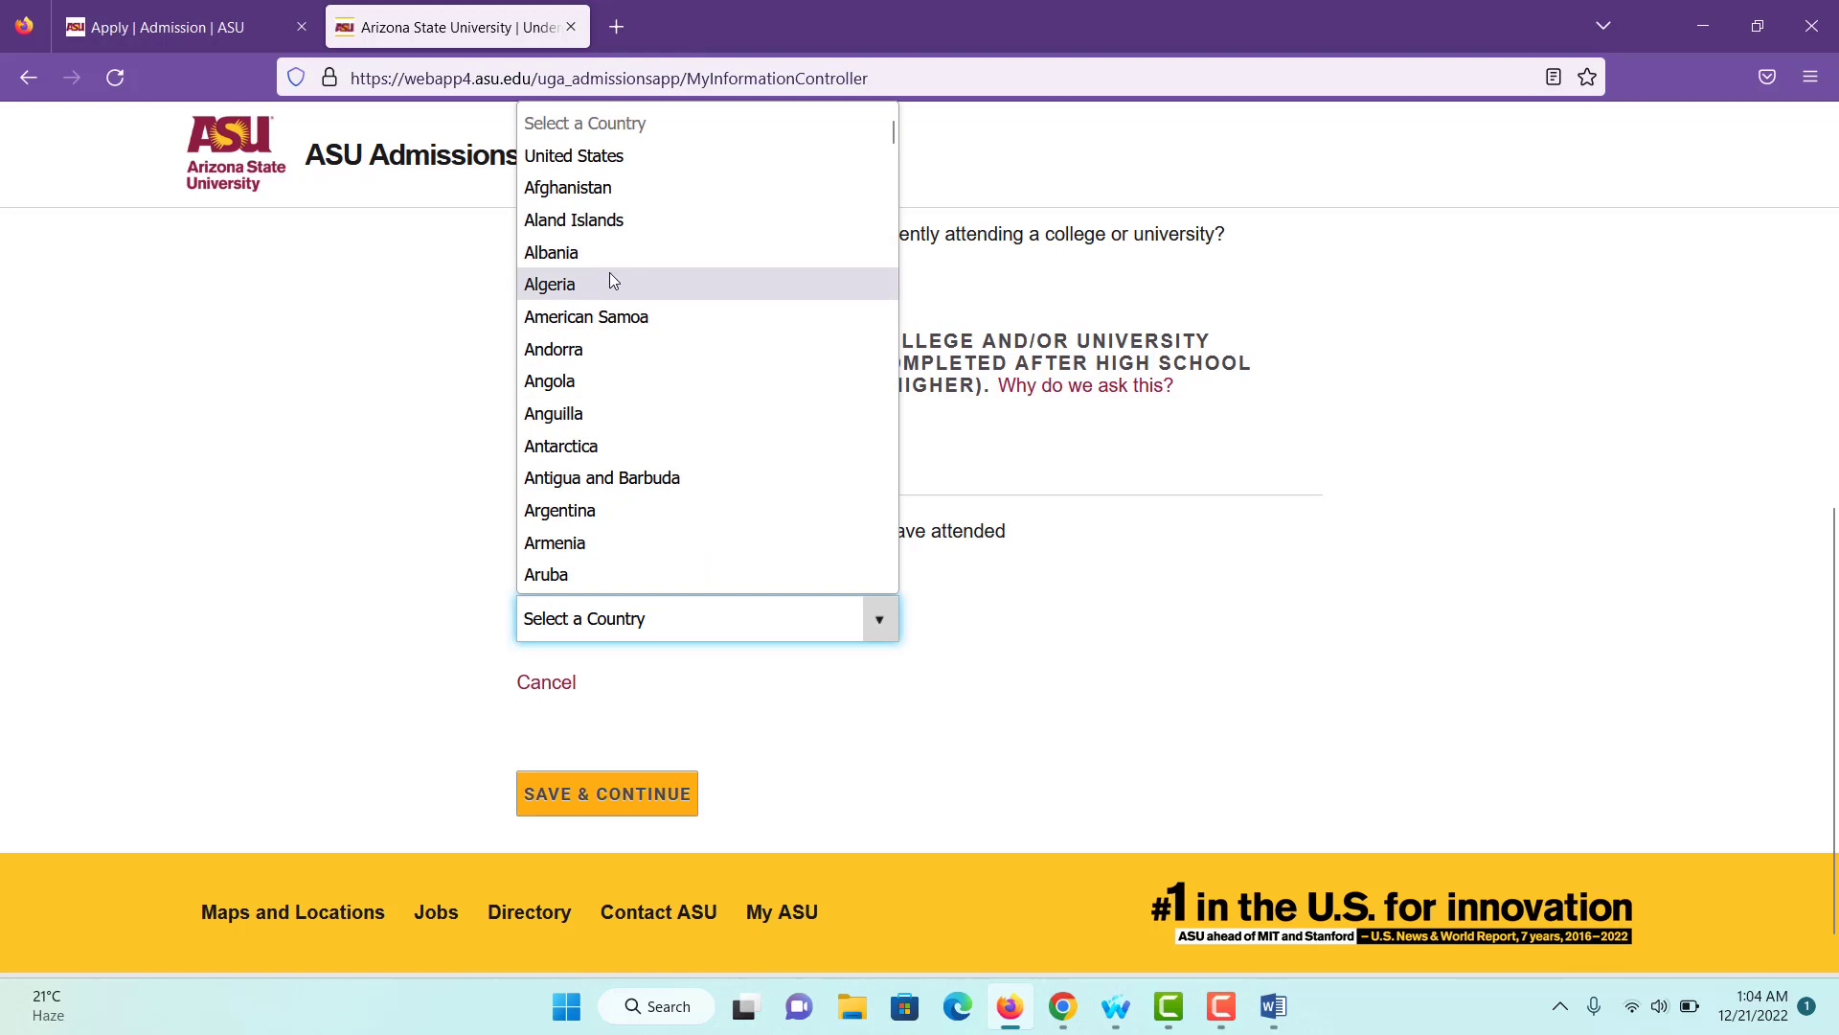
key(b)
key(Down)
key(Down)
key(Down)
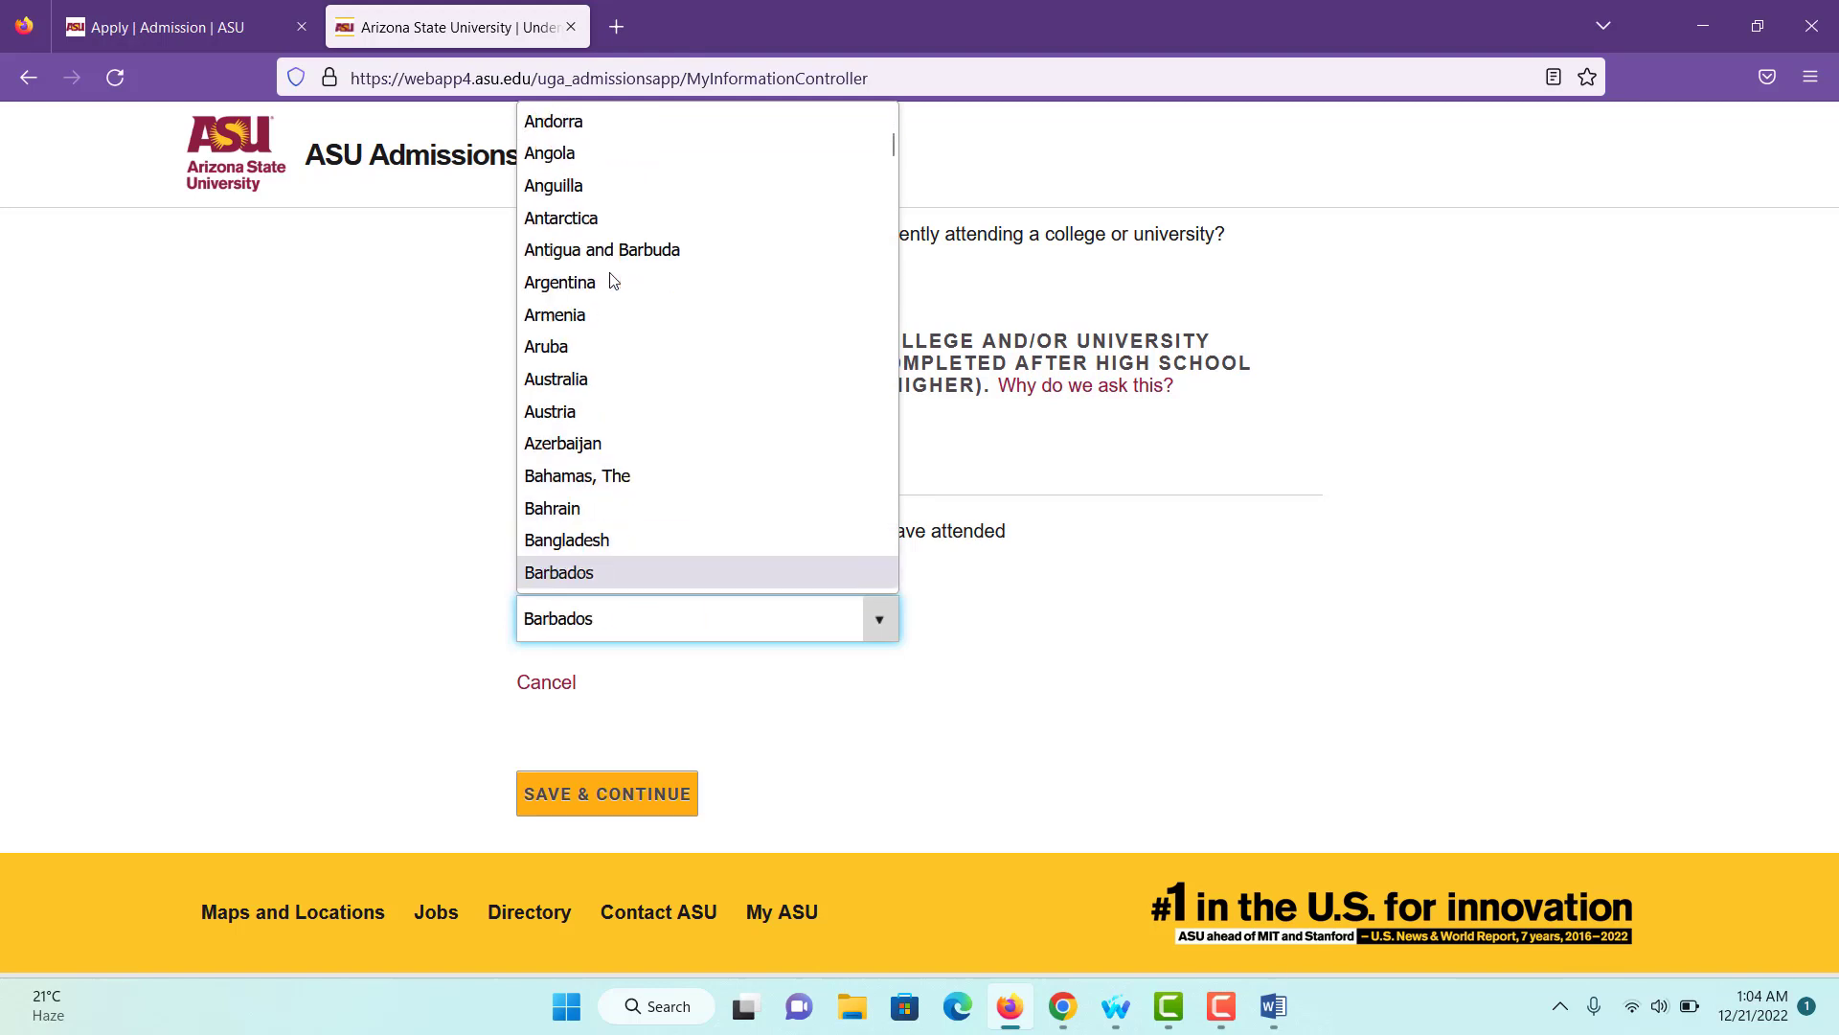
click(566, 539)
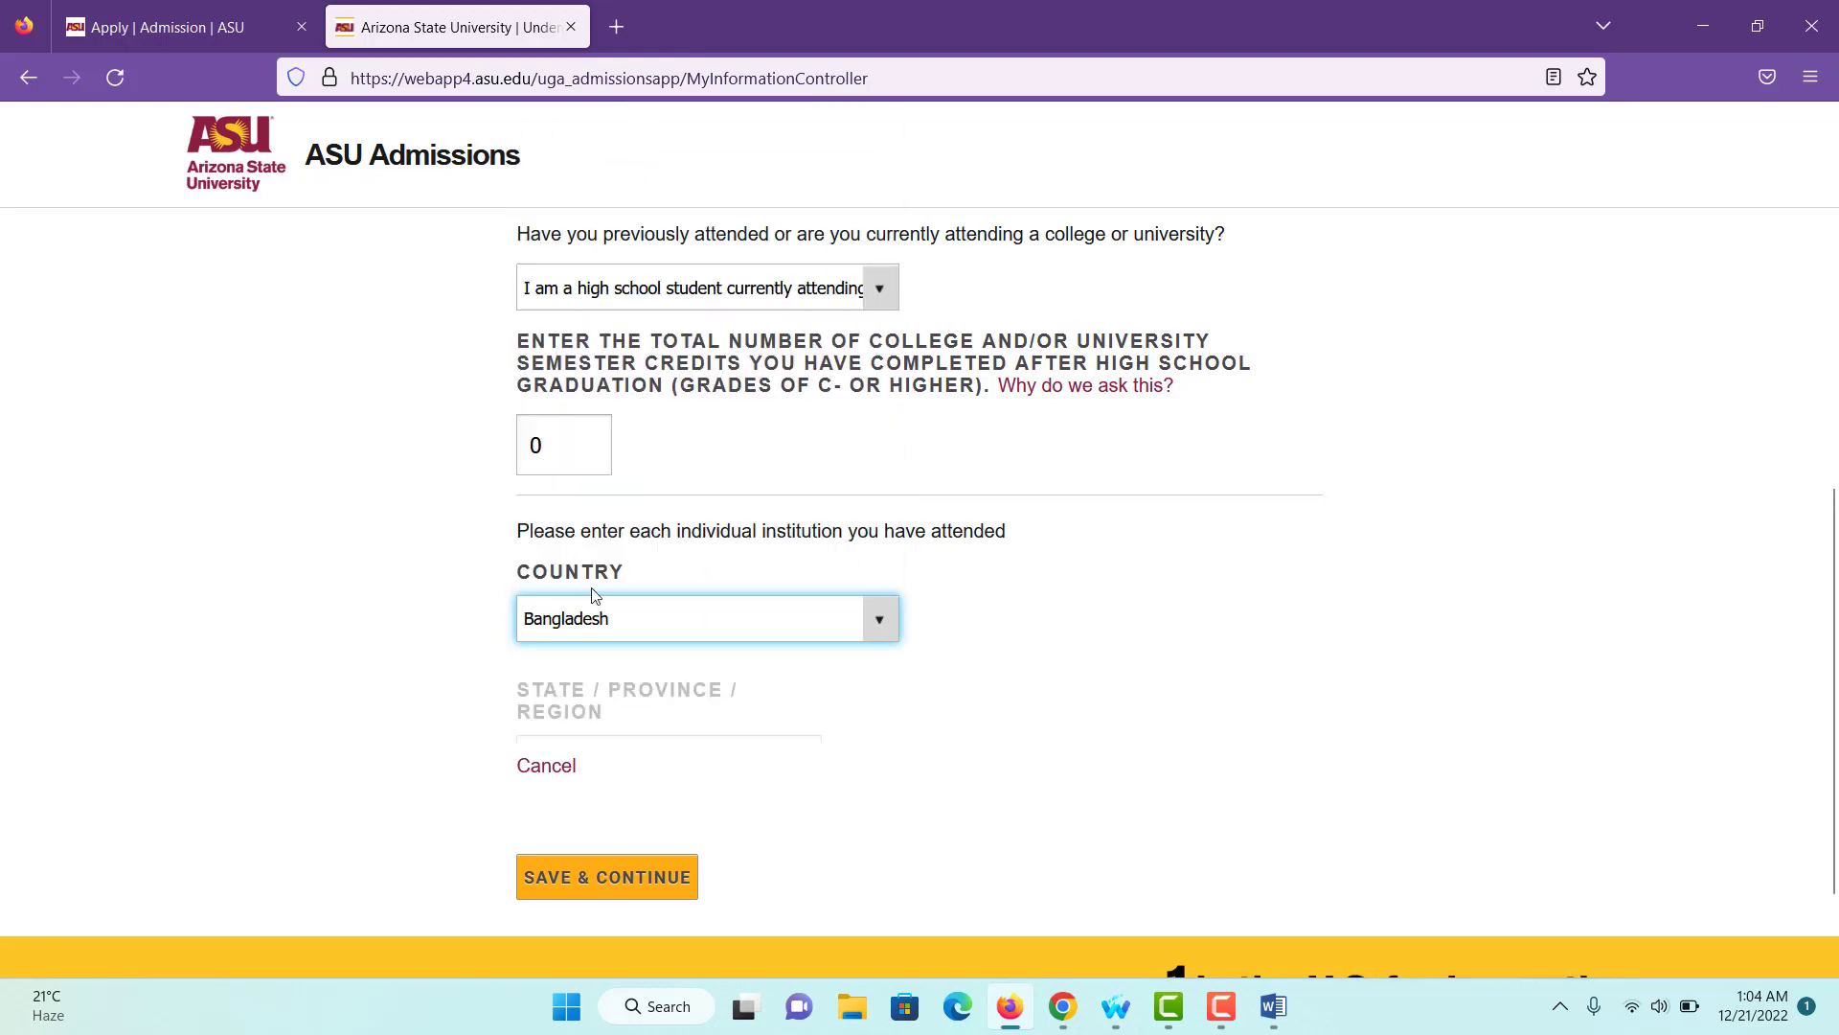
scroll(632, 714, down, 2)
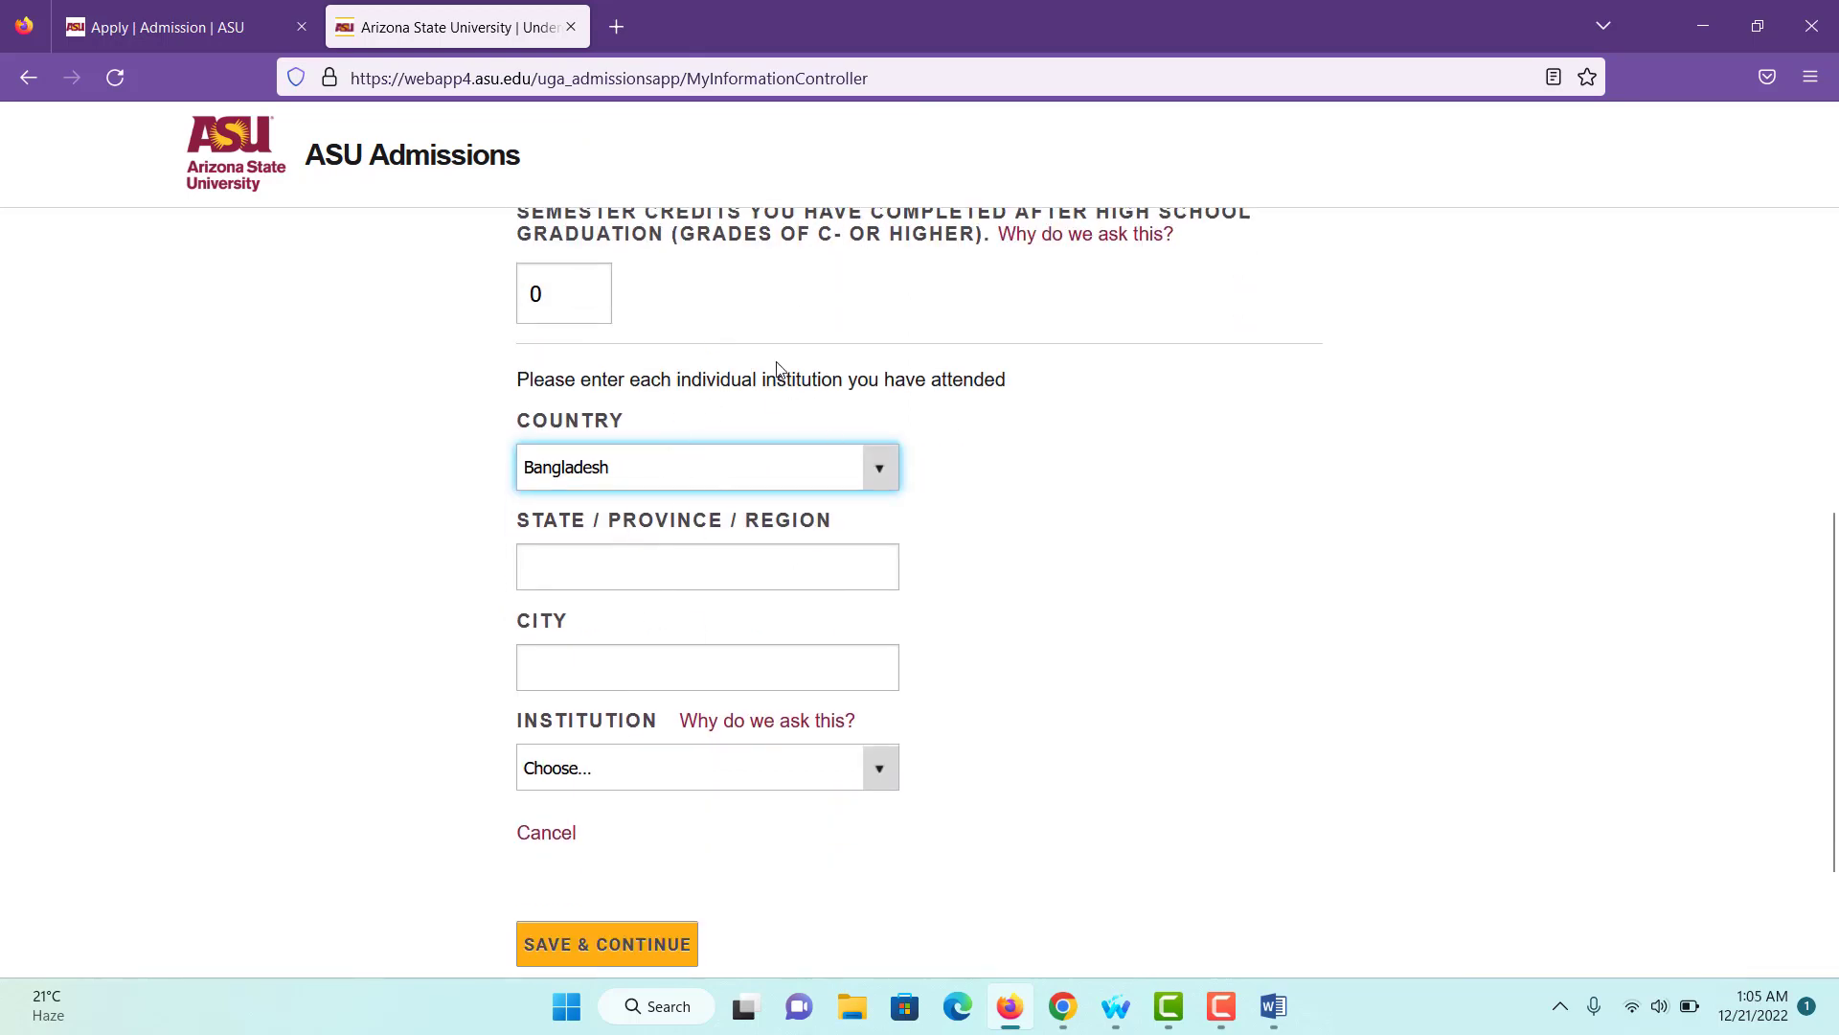
click(626, 577)
text(Dhaka)
click(573, 671)
text(Dhaka)
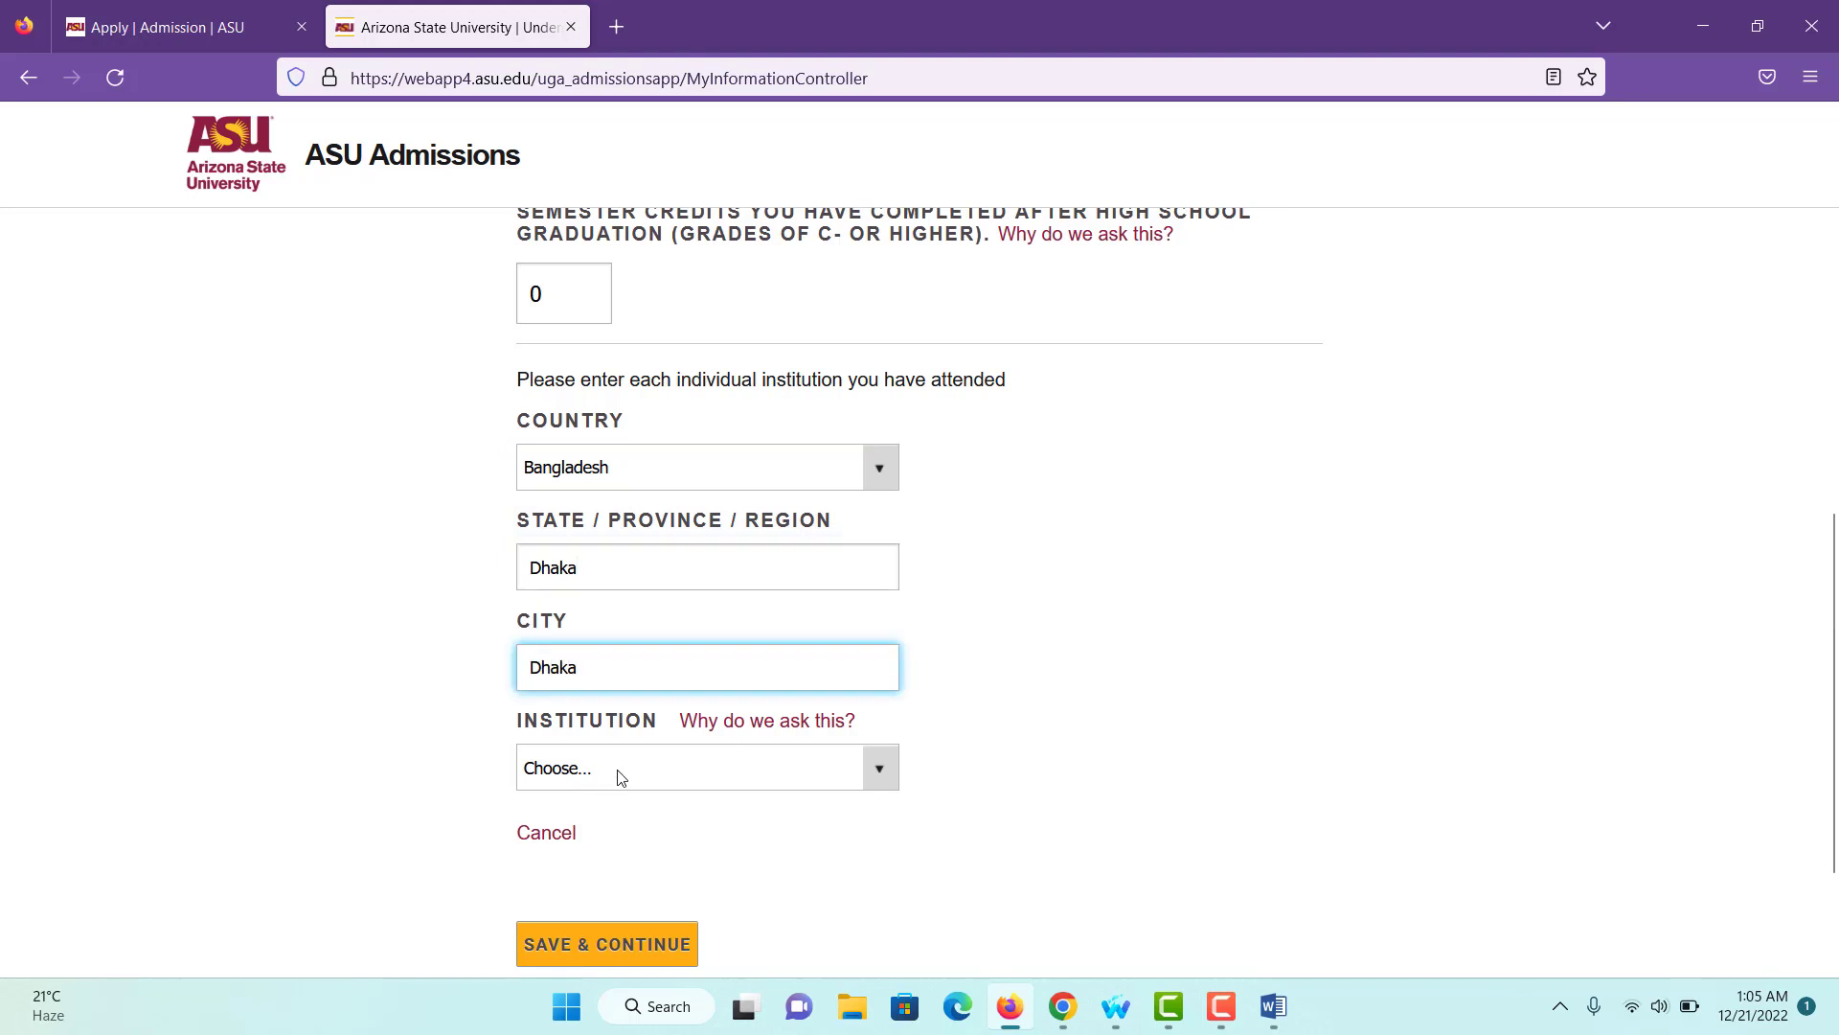
- Choose Dhaka Polytechnic Institute with Associate of Science as the degree awarded
click(712, 777)
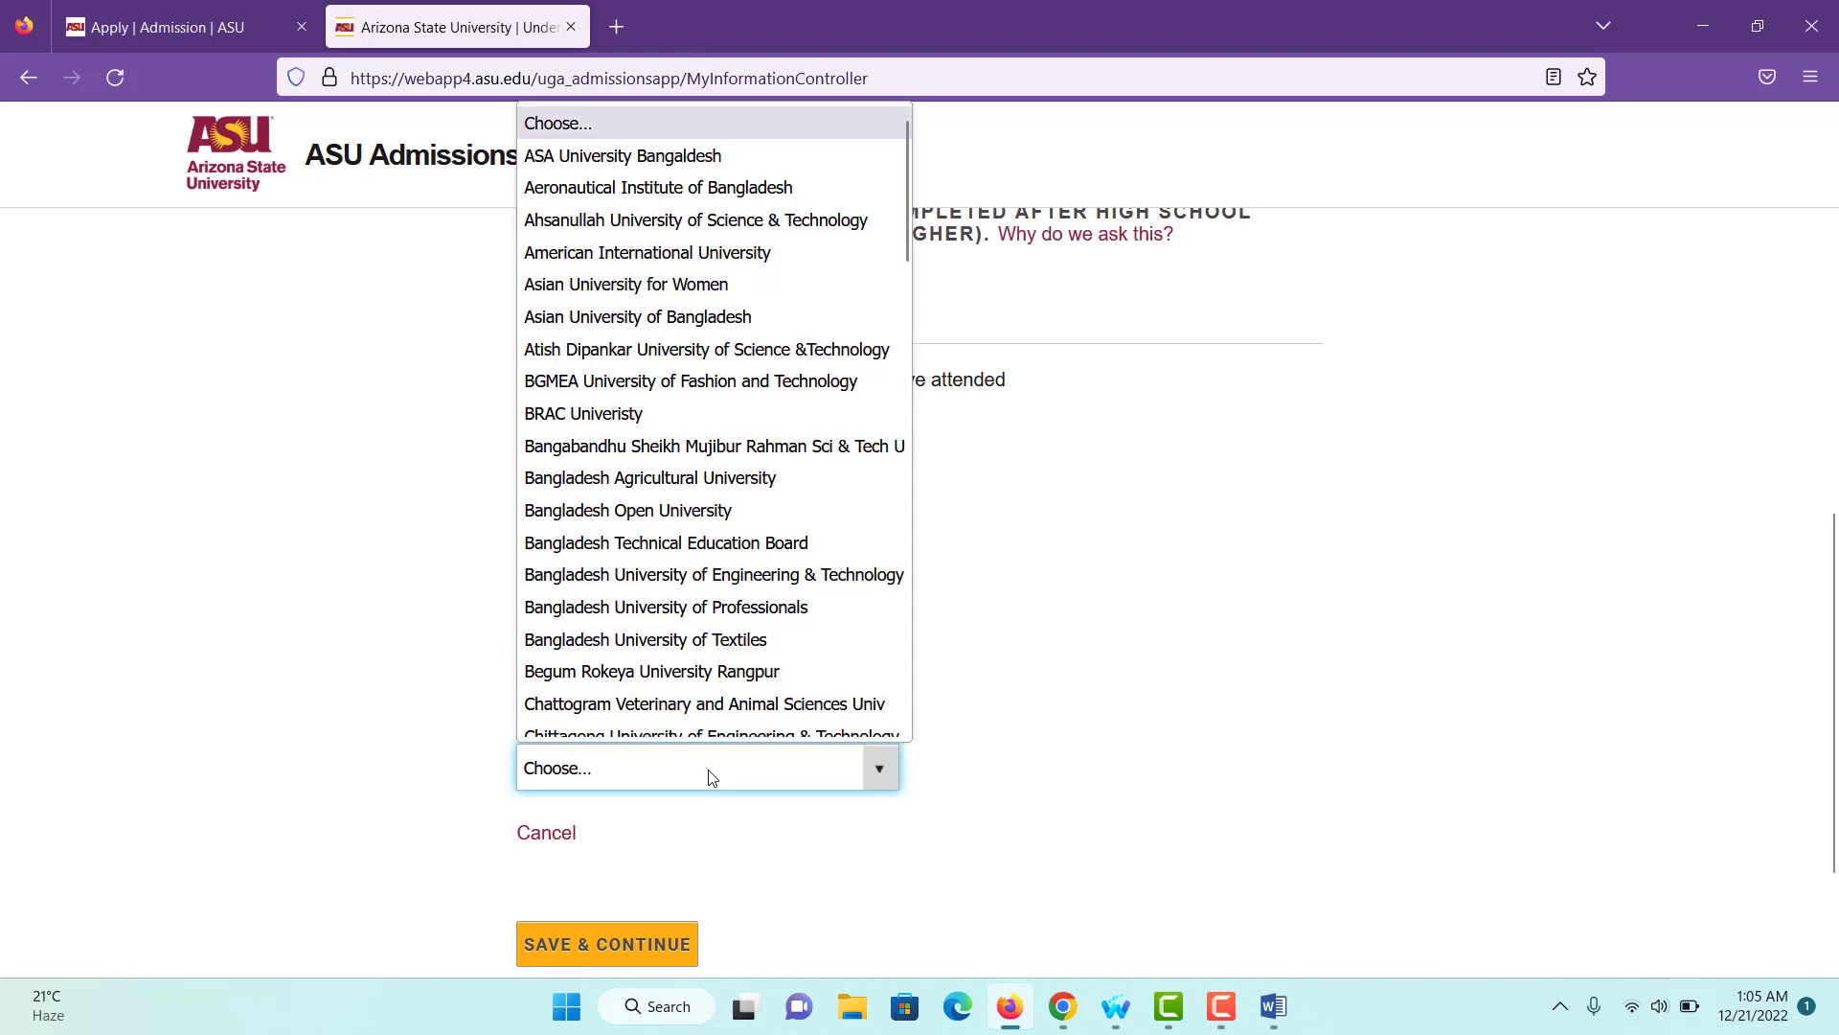
scroll(733, 582, down, 5)
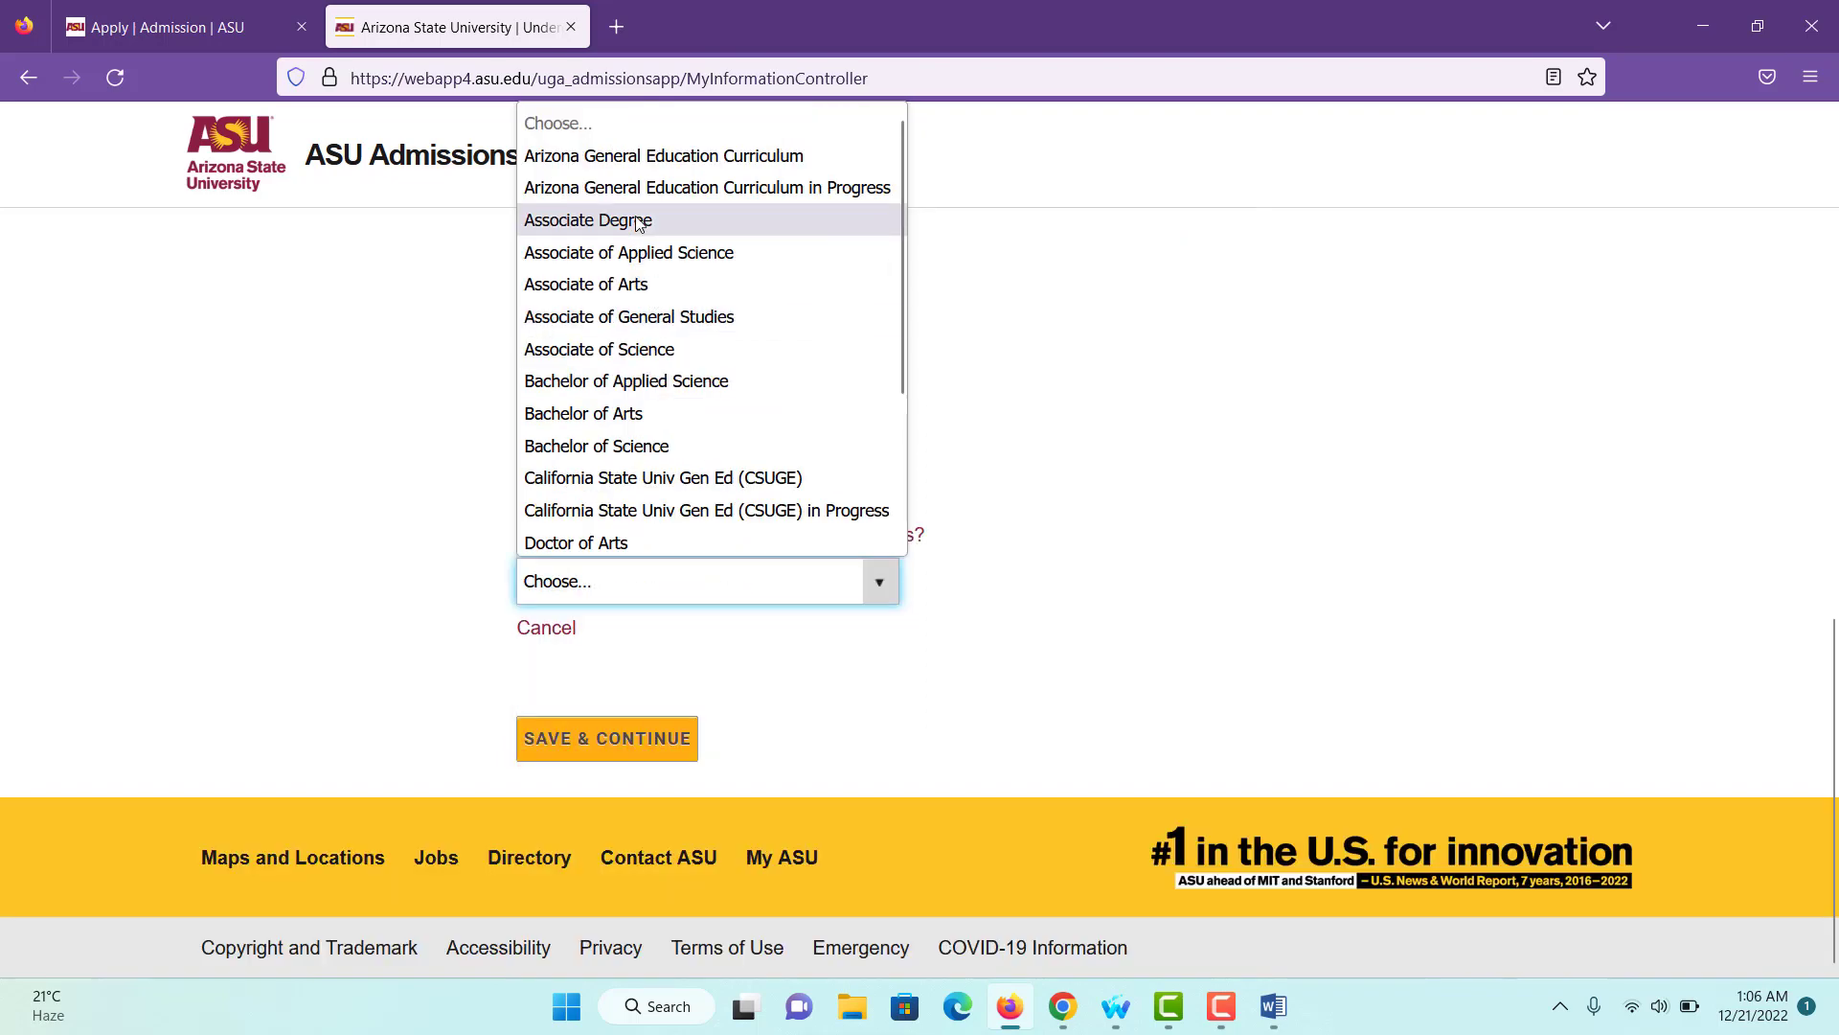
key(n)
click(644, 351)
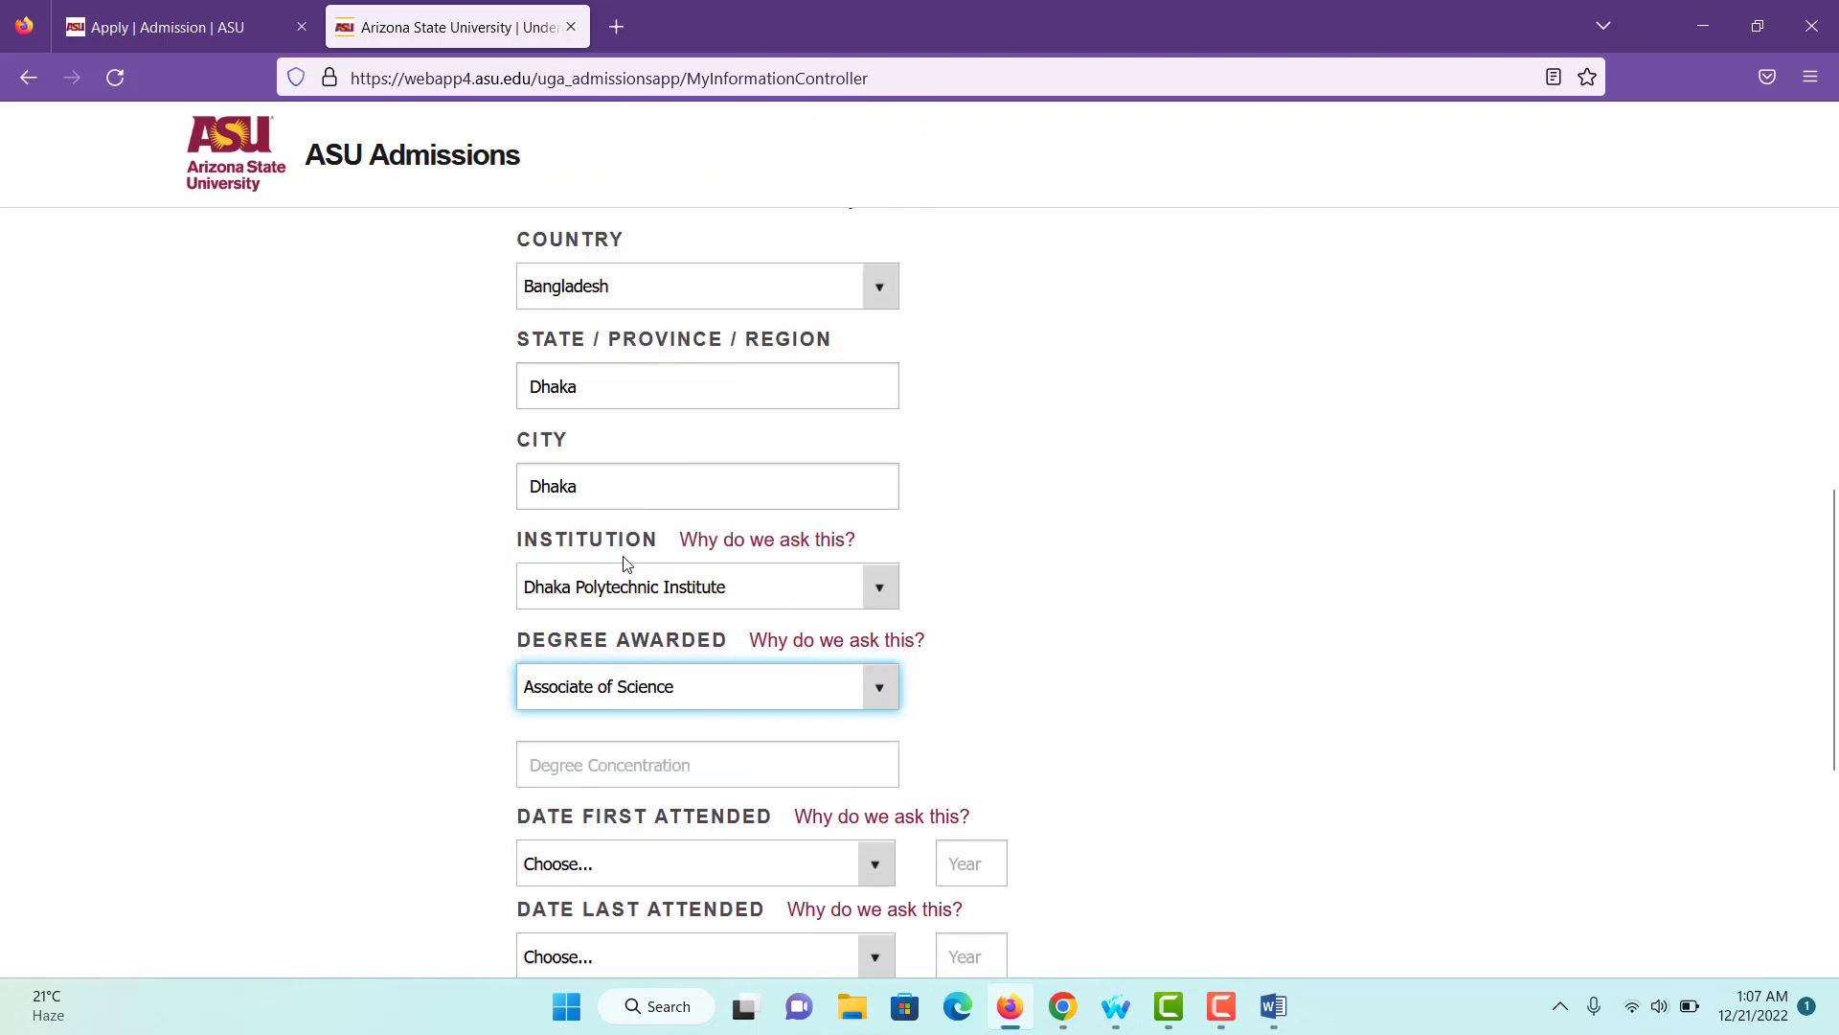
scroll(684, 670, down, 2)
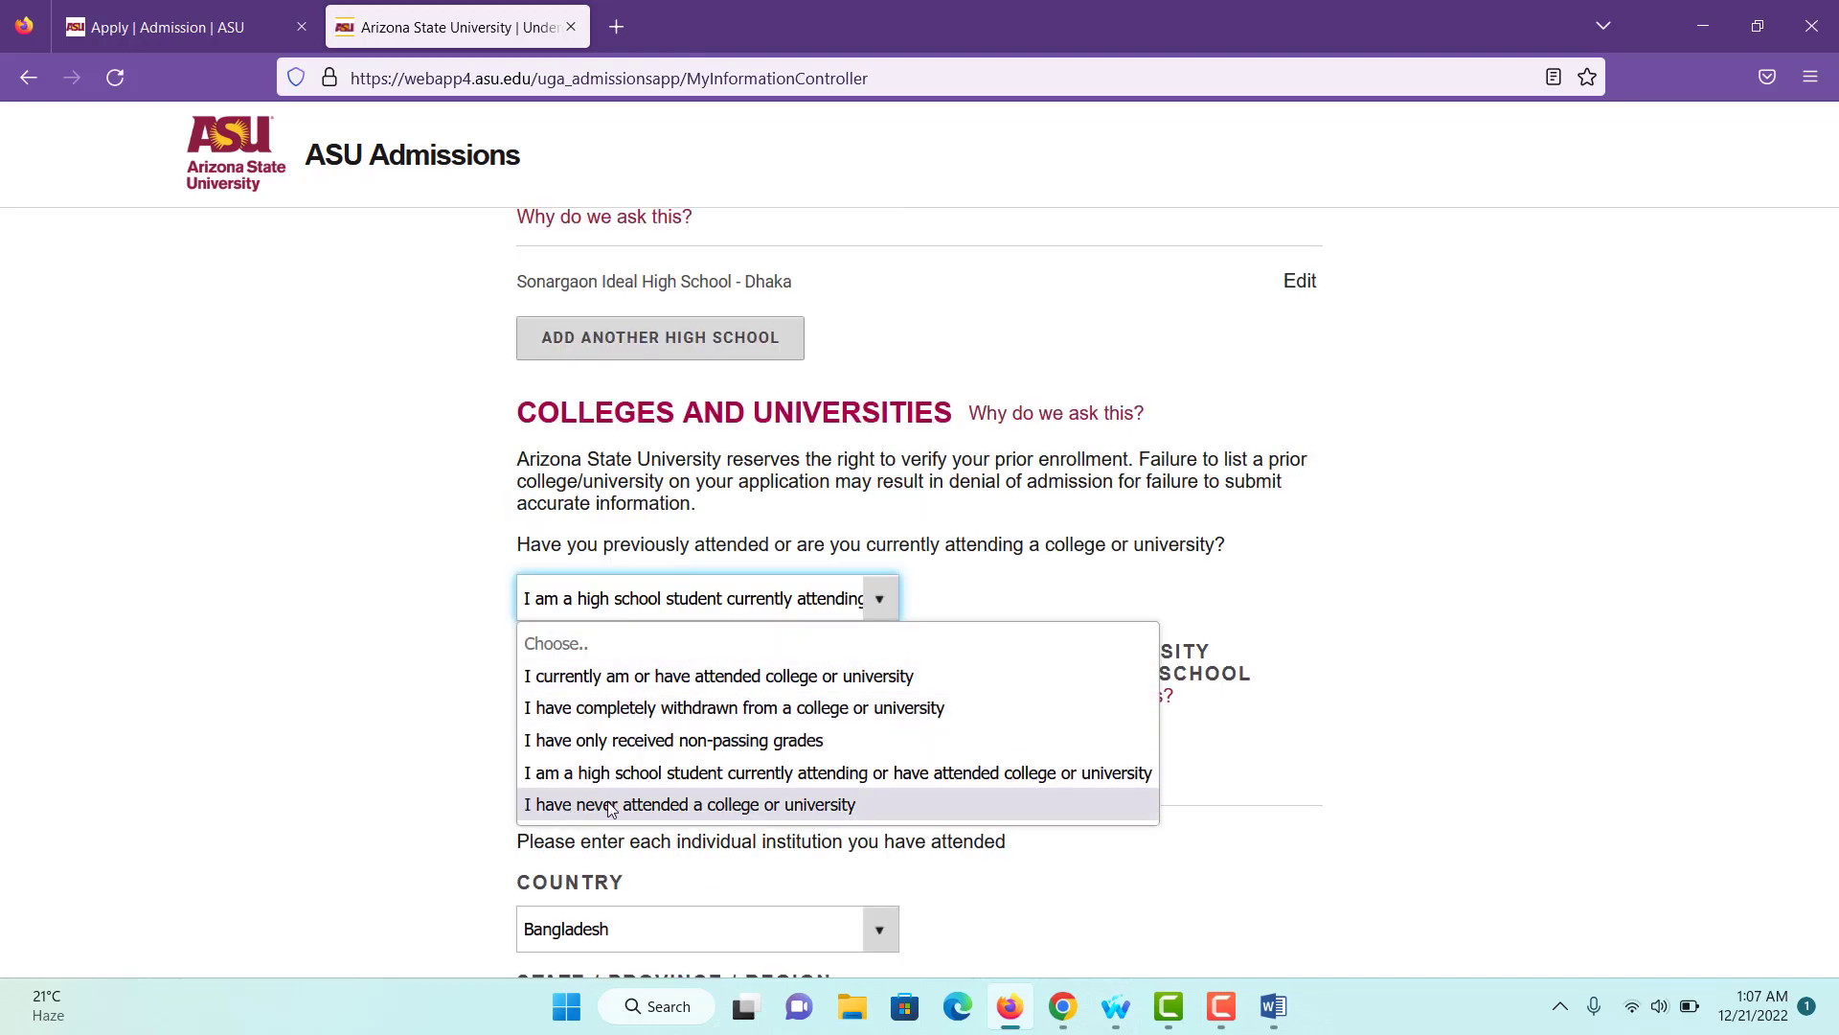
- Select 'I have never attended a college or university' and save the information section
click(610, 805)
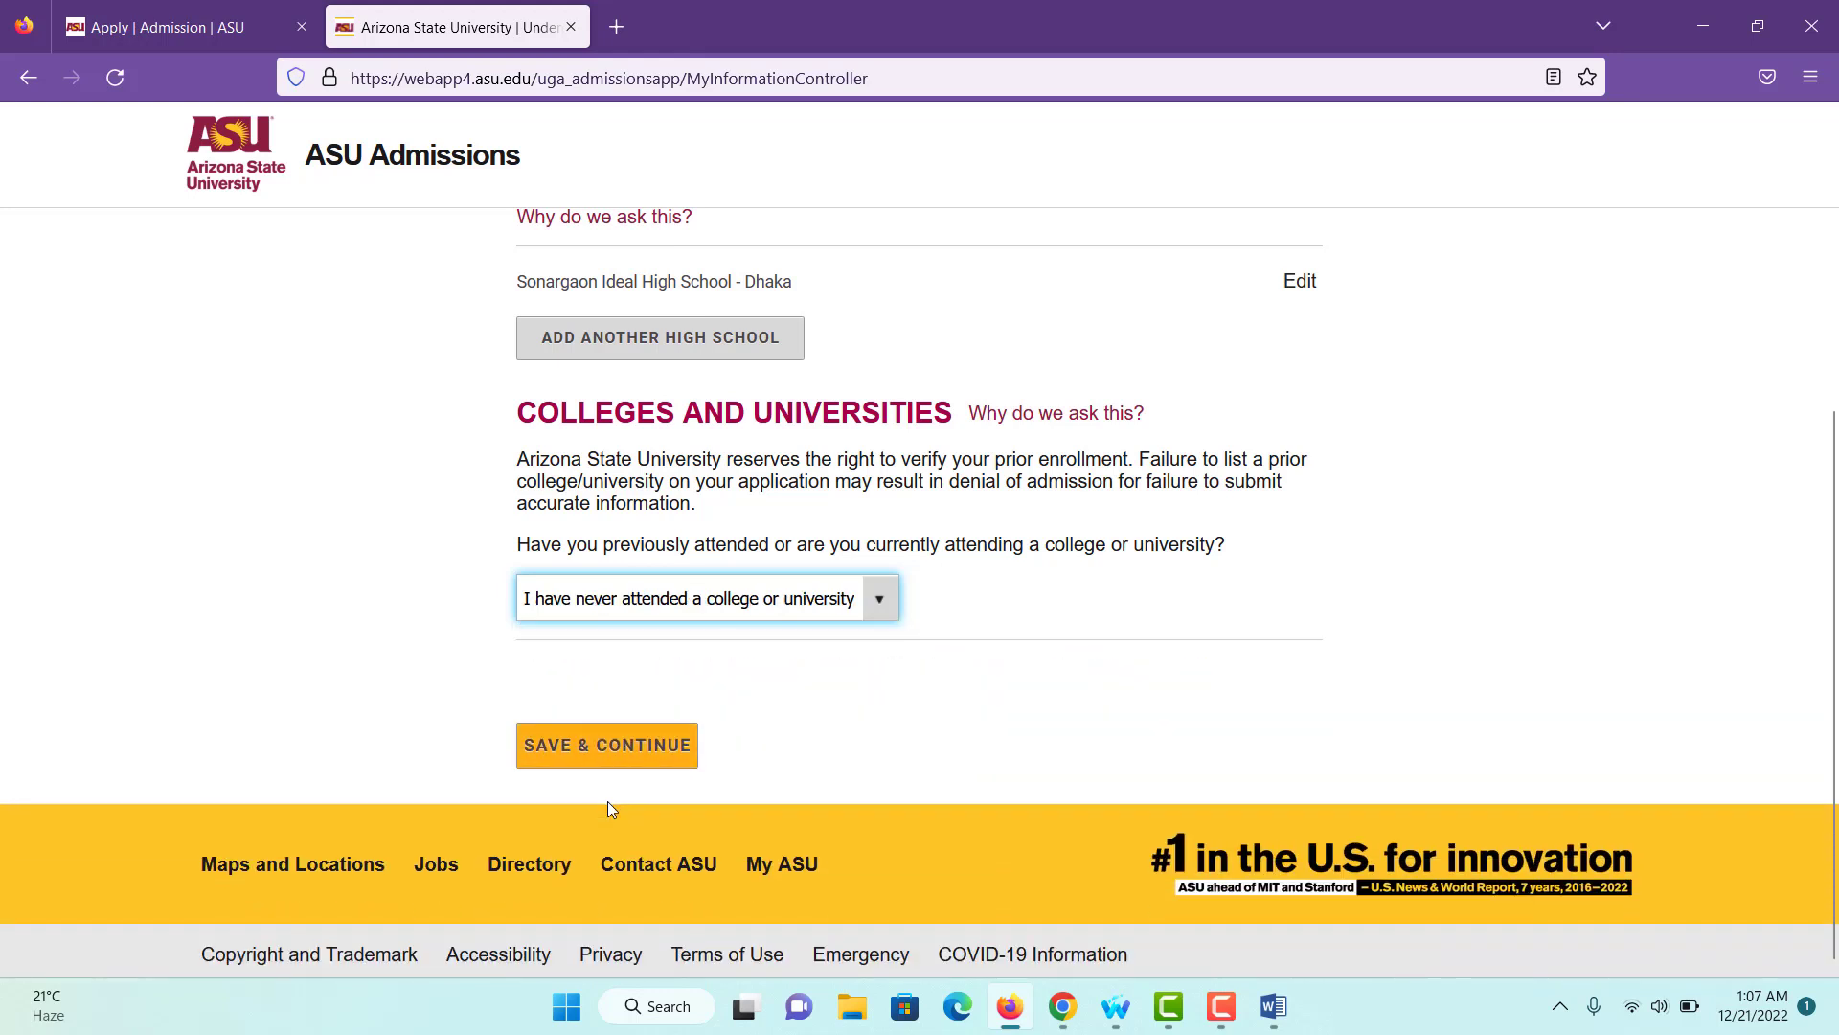
click(562, 746)
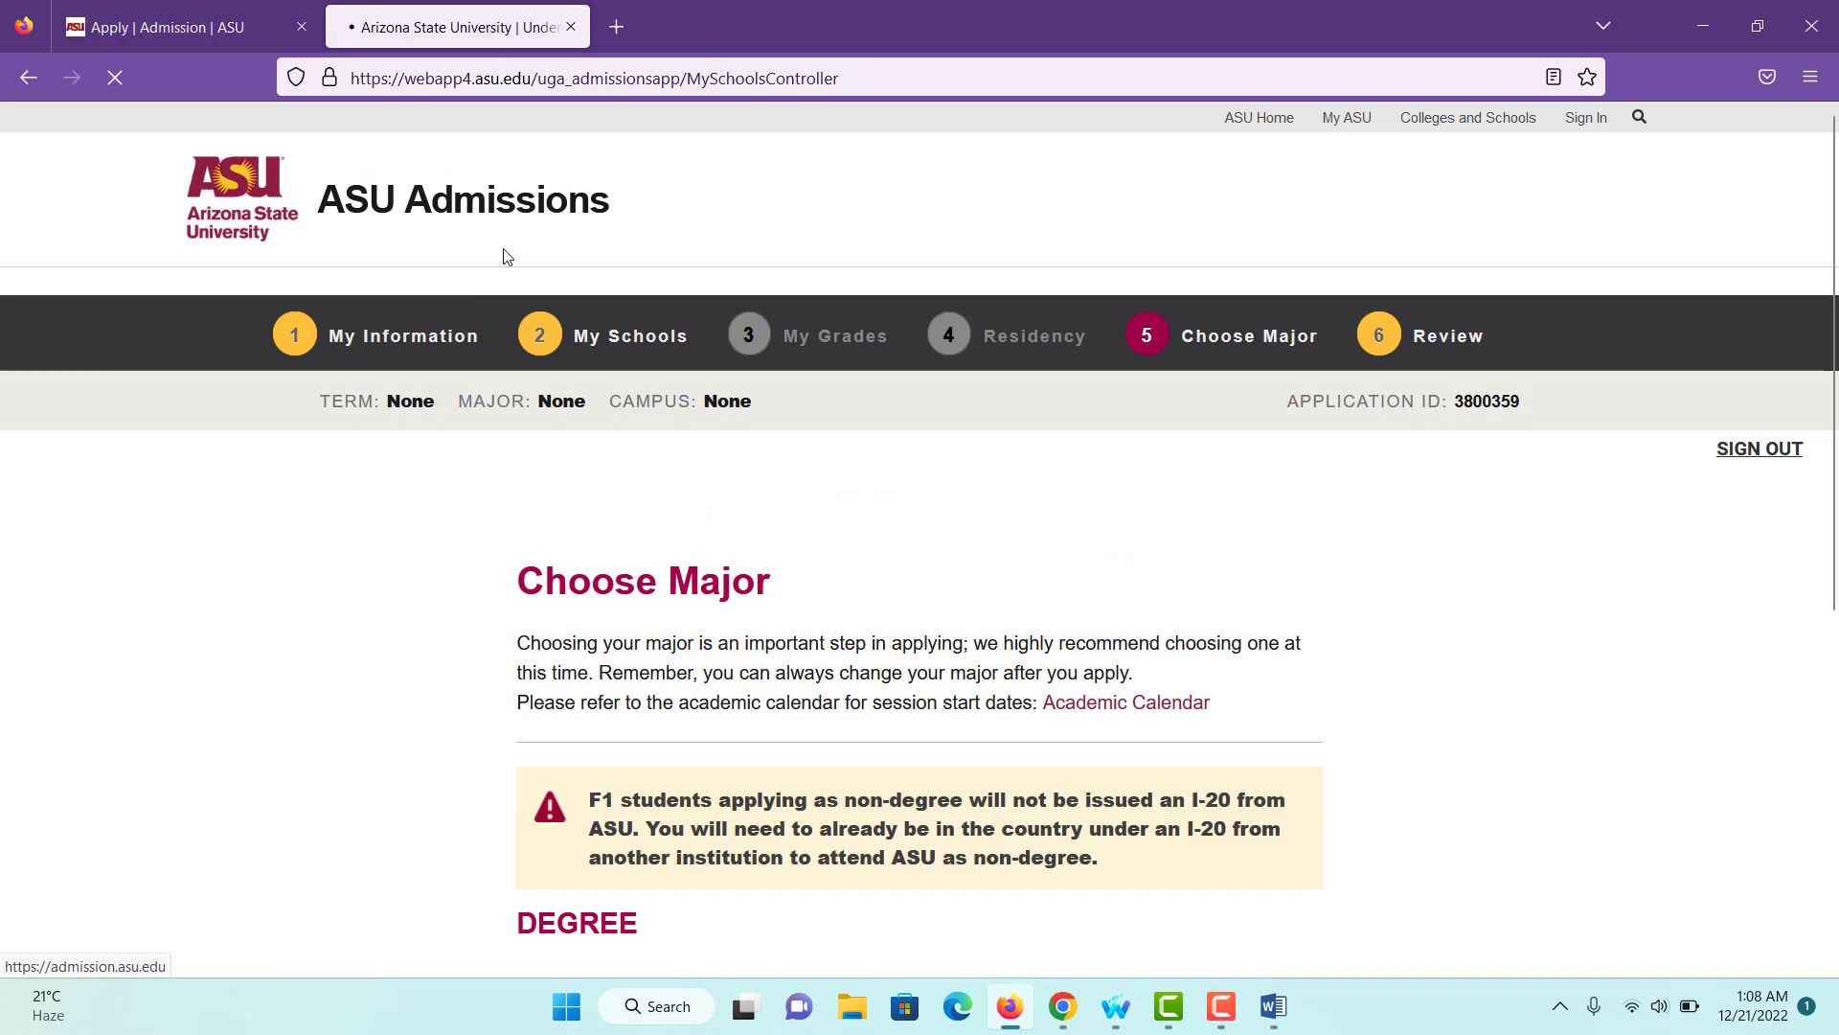
- Choose Undergraduate Bachelor's Degree and search majors in the Engineering and Technology interest area
scroll(517, 479, down, 4)
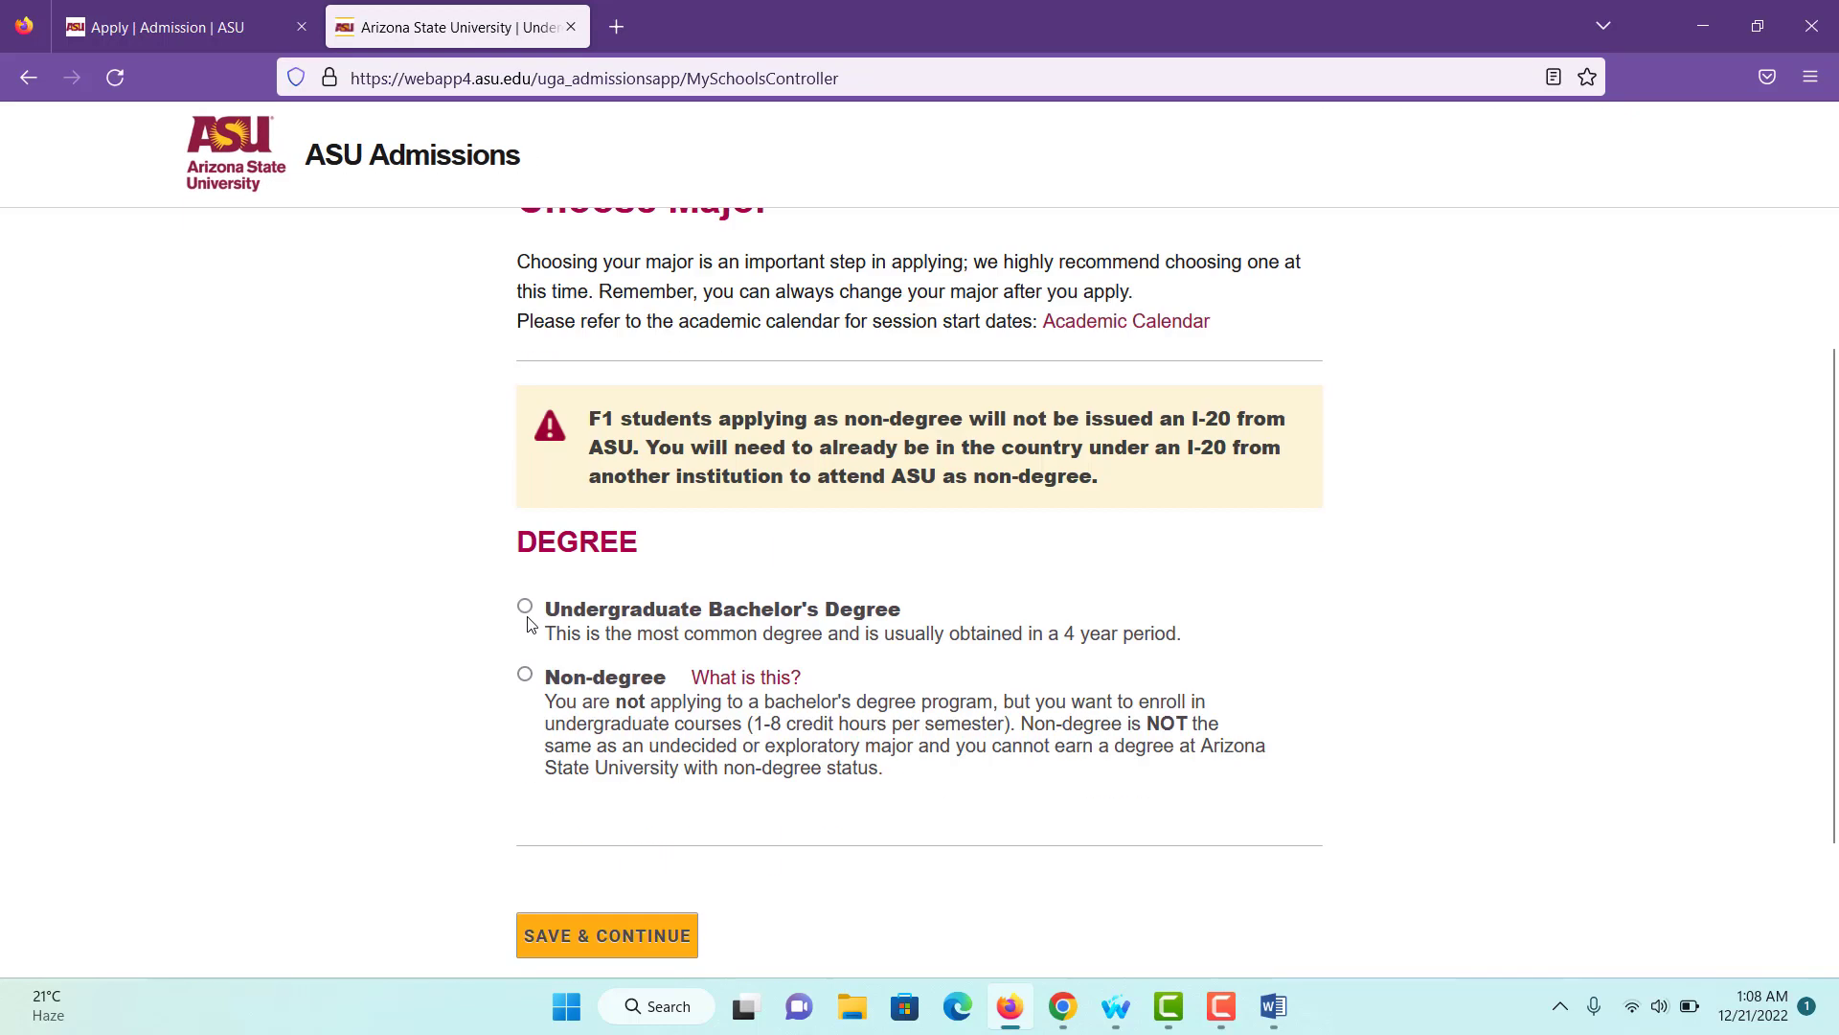
click(525, 608)
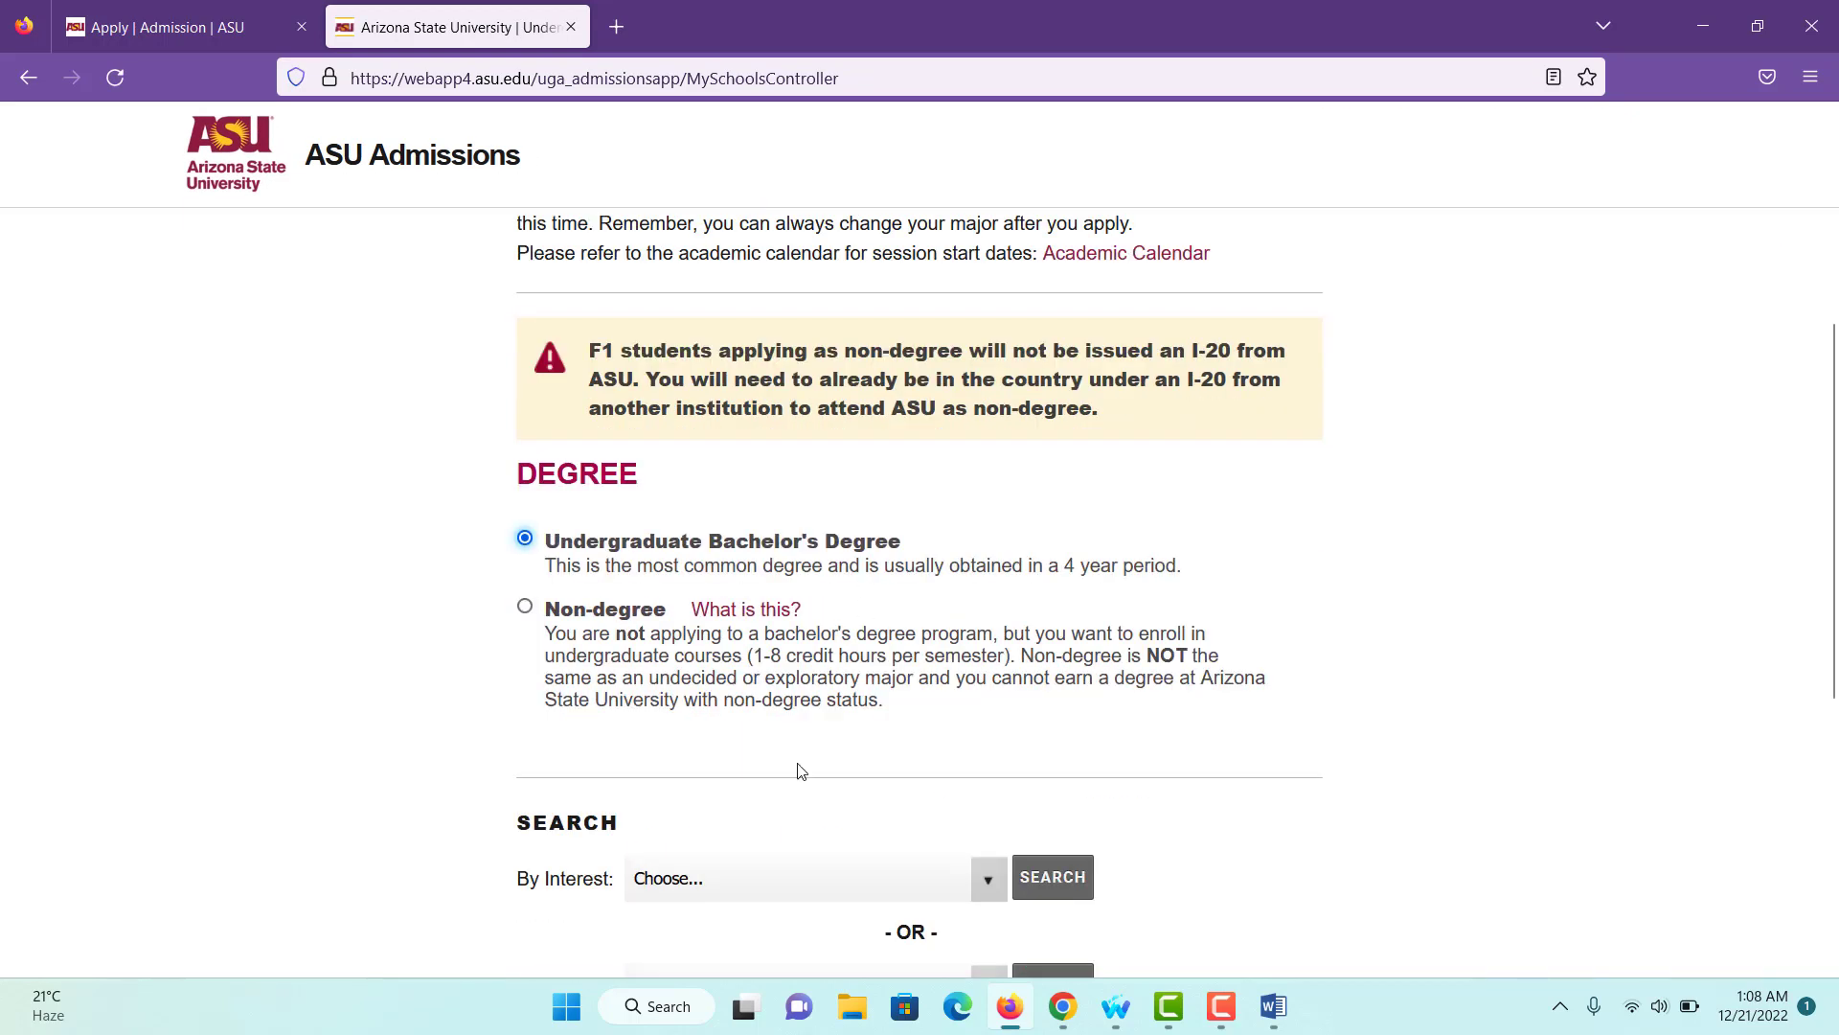
scroll(767, 855, down, 2)
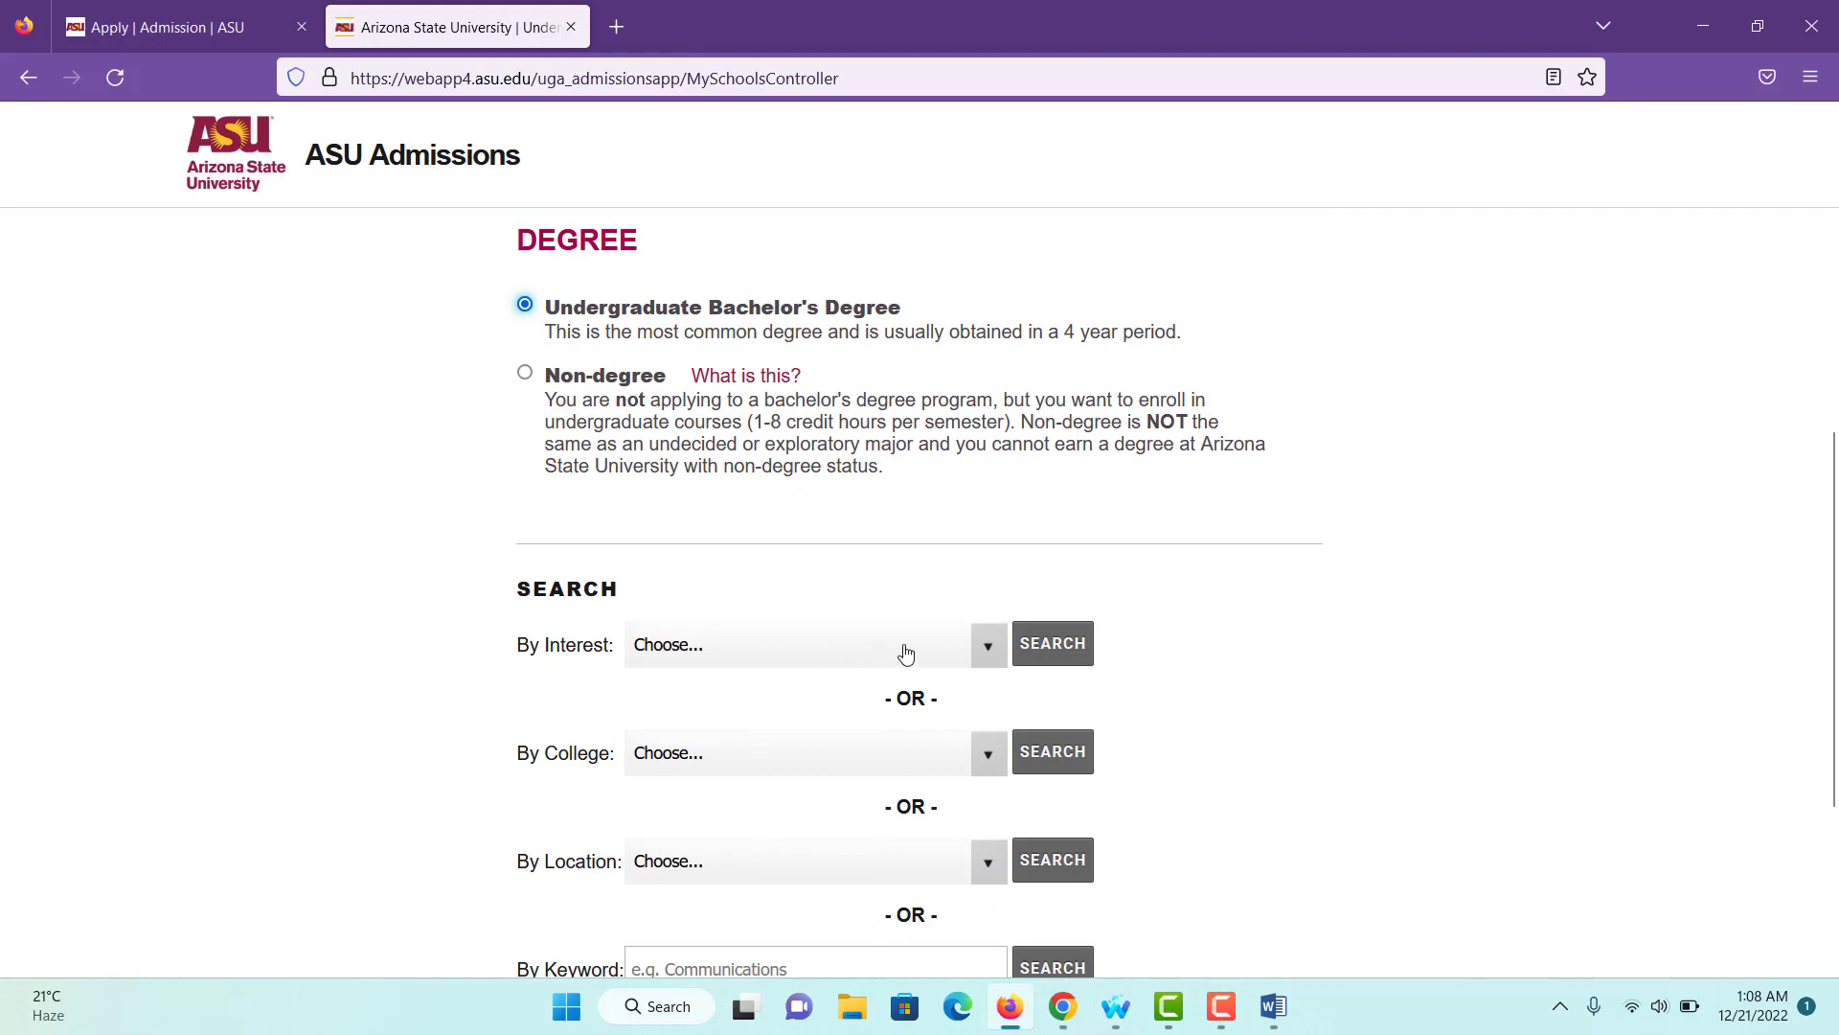
click(988, 646)
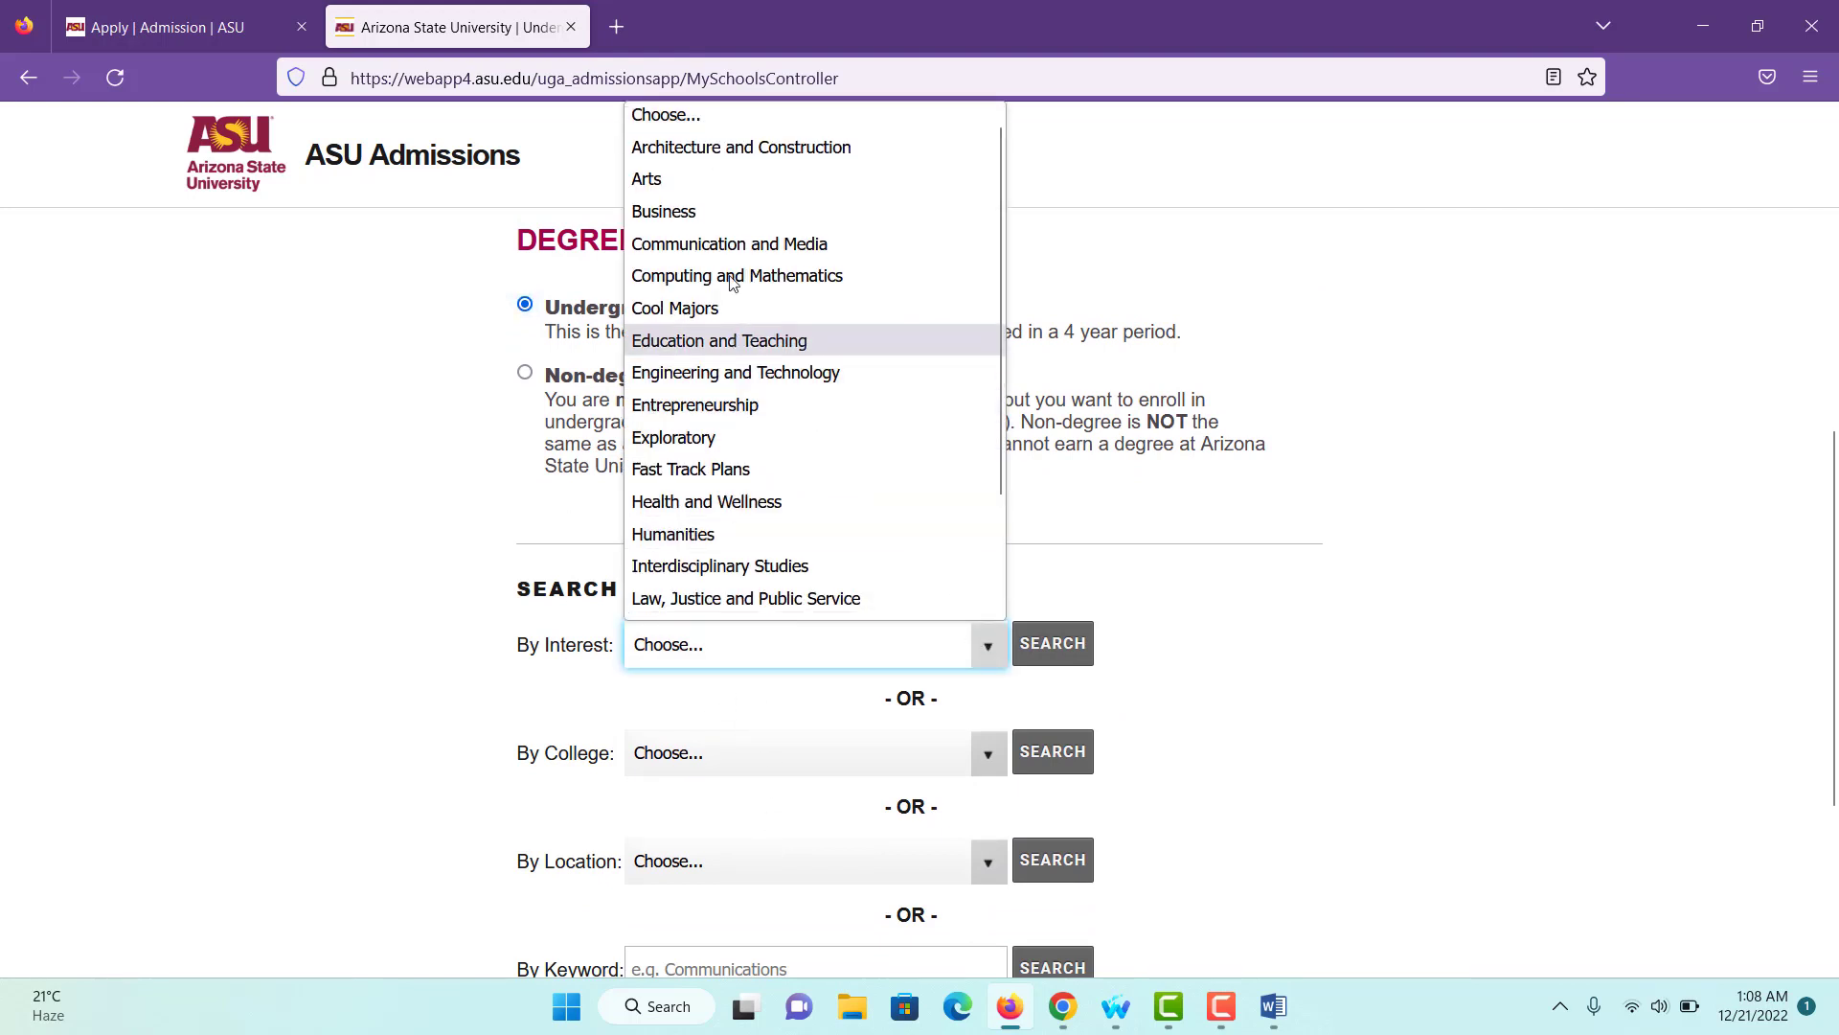
click(763, 383)
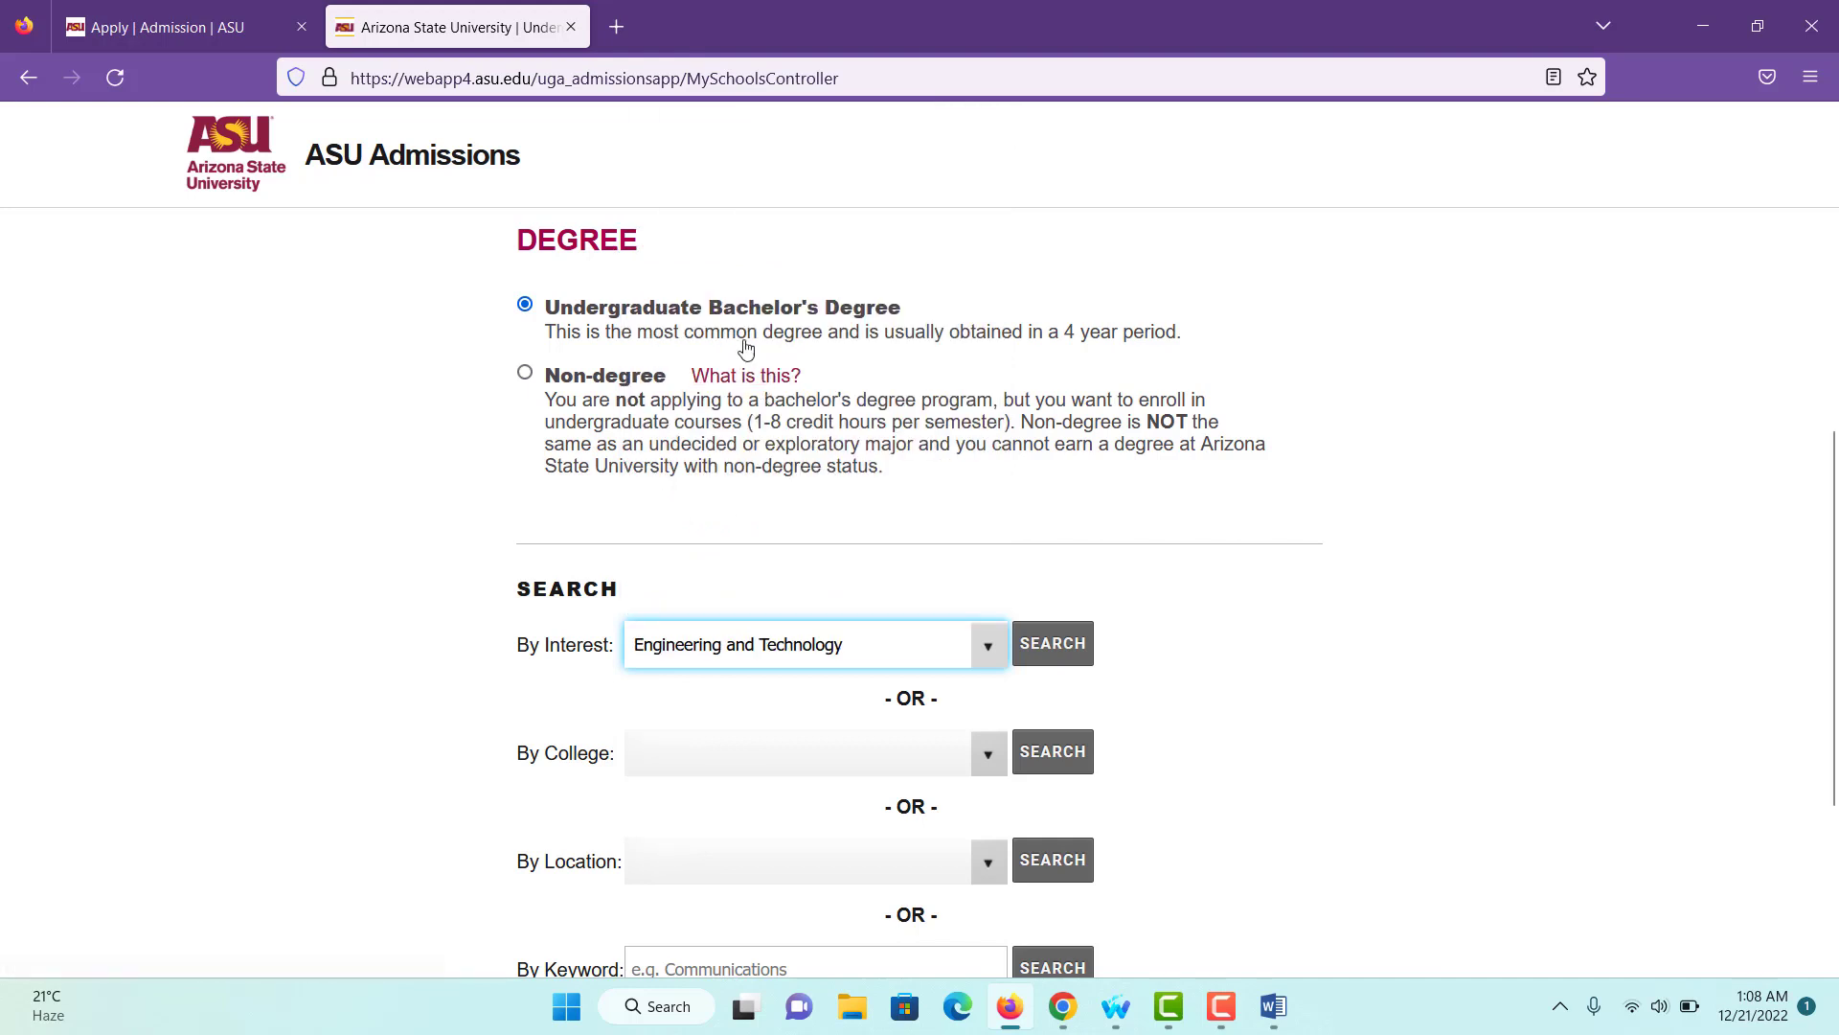
scroll(787, 496, down, 2)
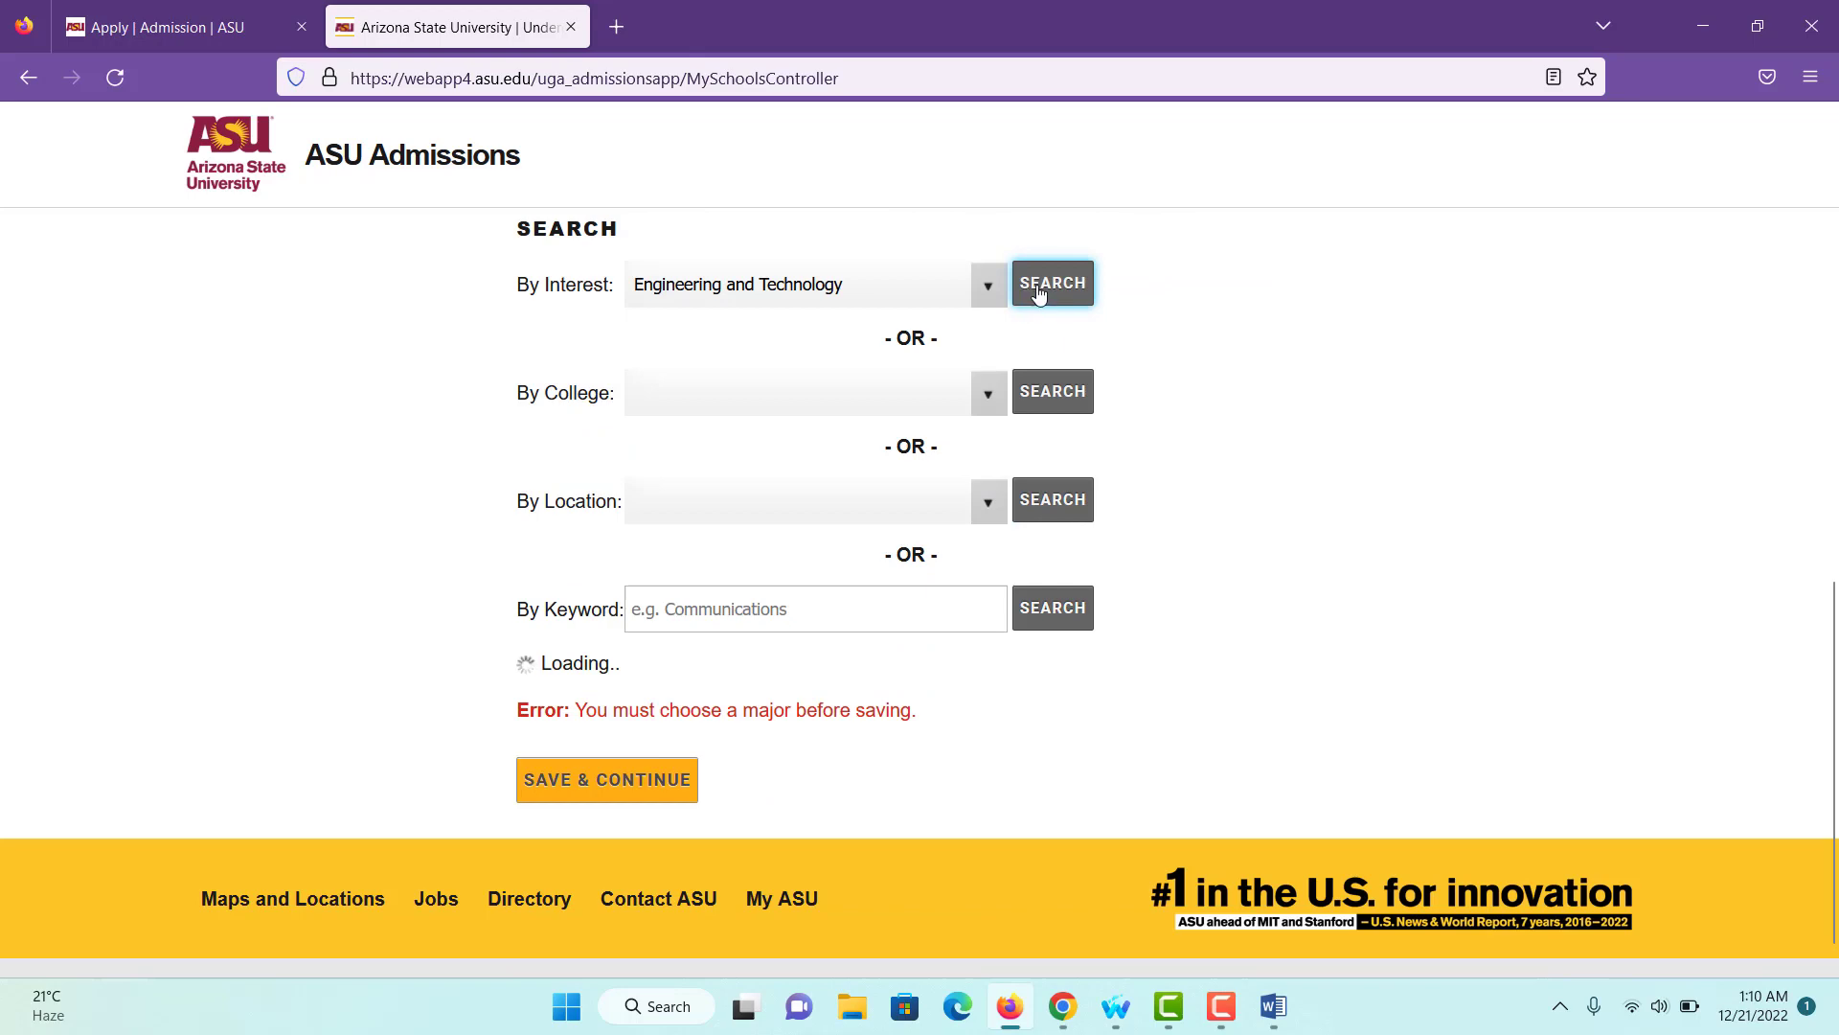
- Add Aerospace Engineering (Aeronautics), BSE for 2023 Spring (Session C) as the primary major
scroll(1040, 292, down, 1)
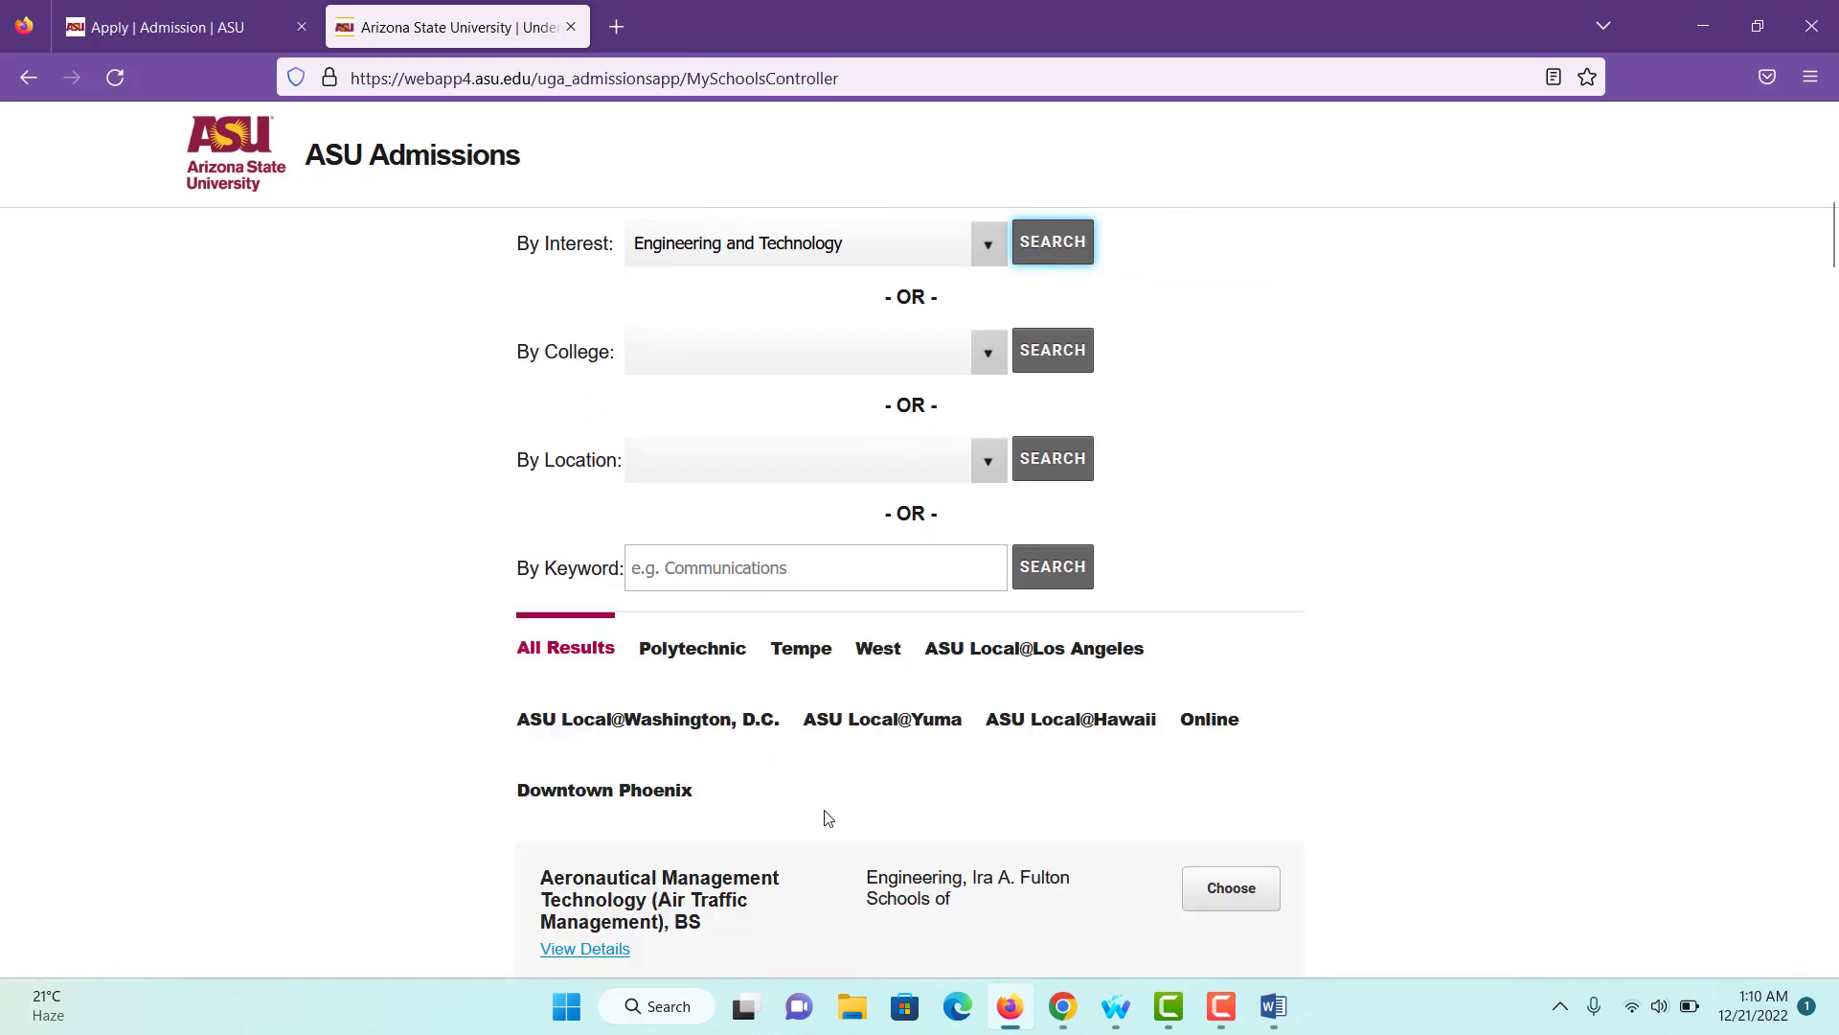
scroll(825, 817, down, 3)
scroll(828, 817, down, 1)
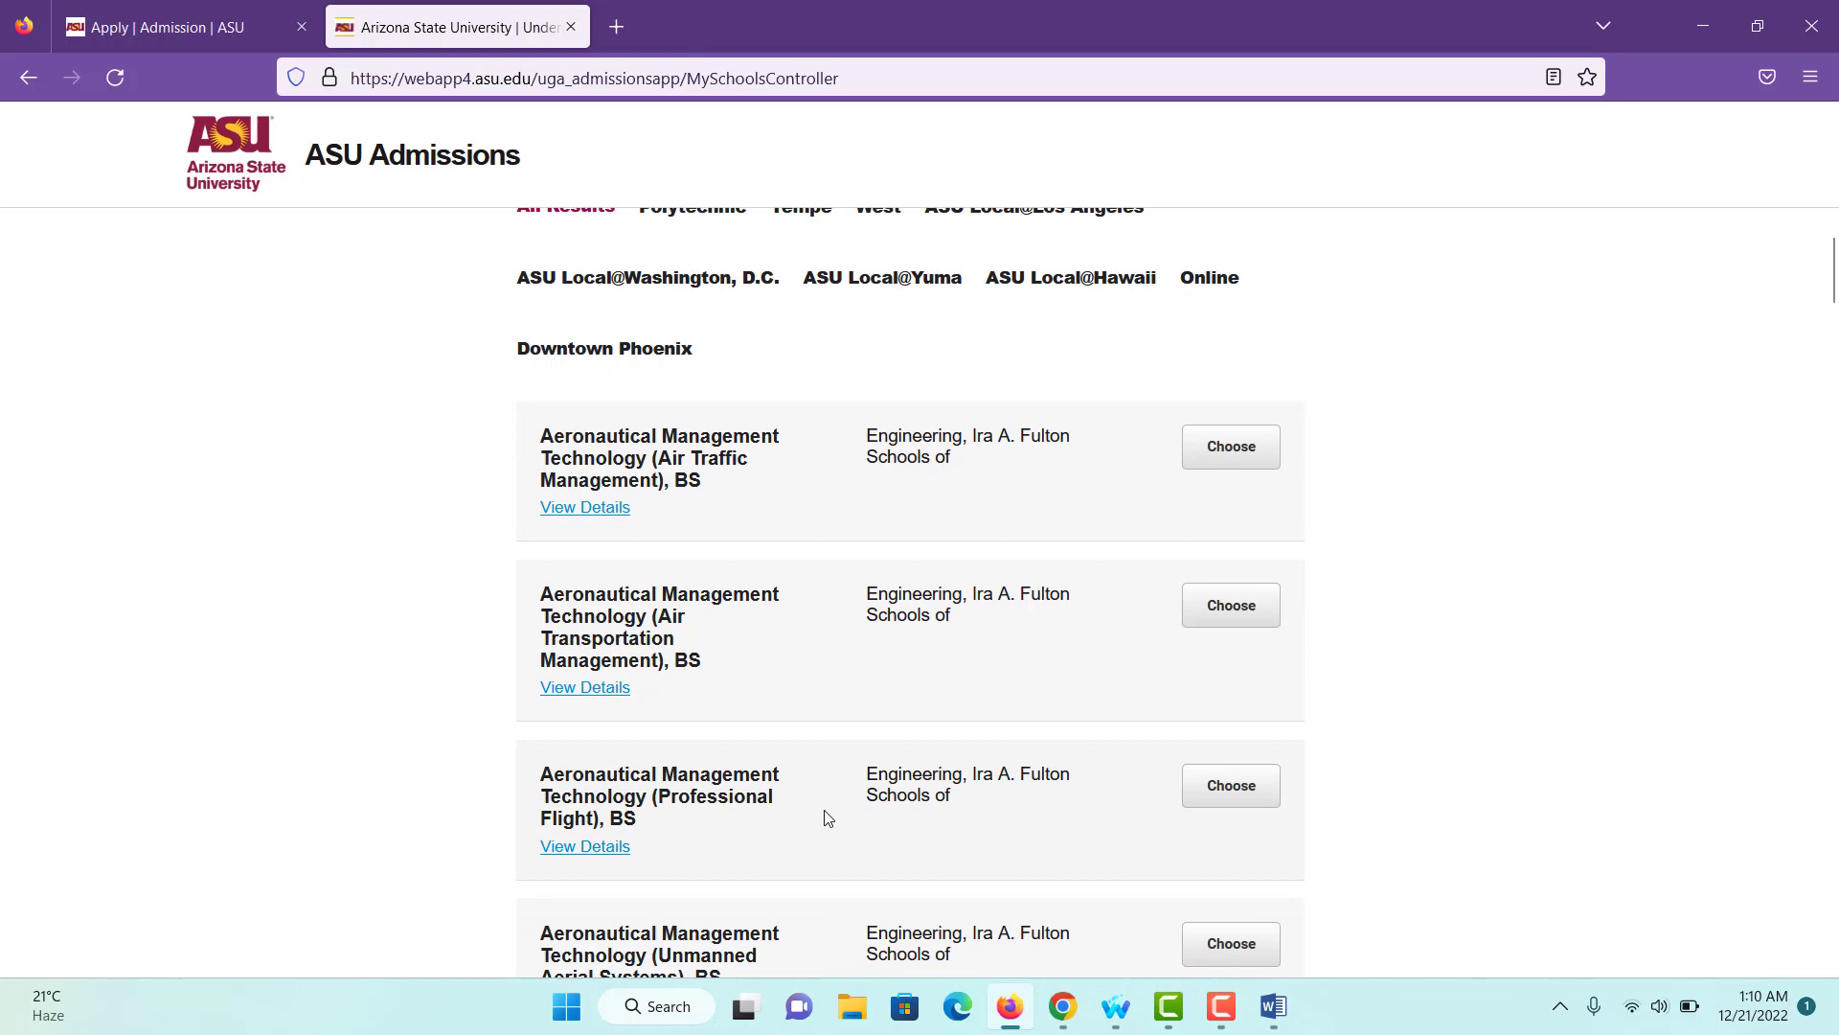
scroll(1040, 587, down, 10)
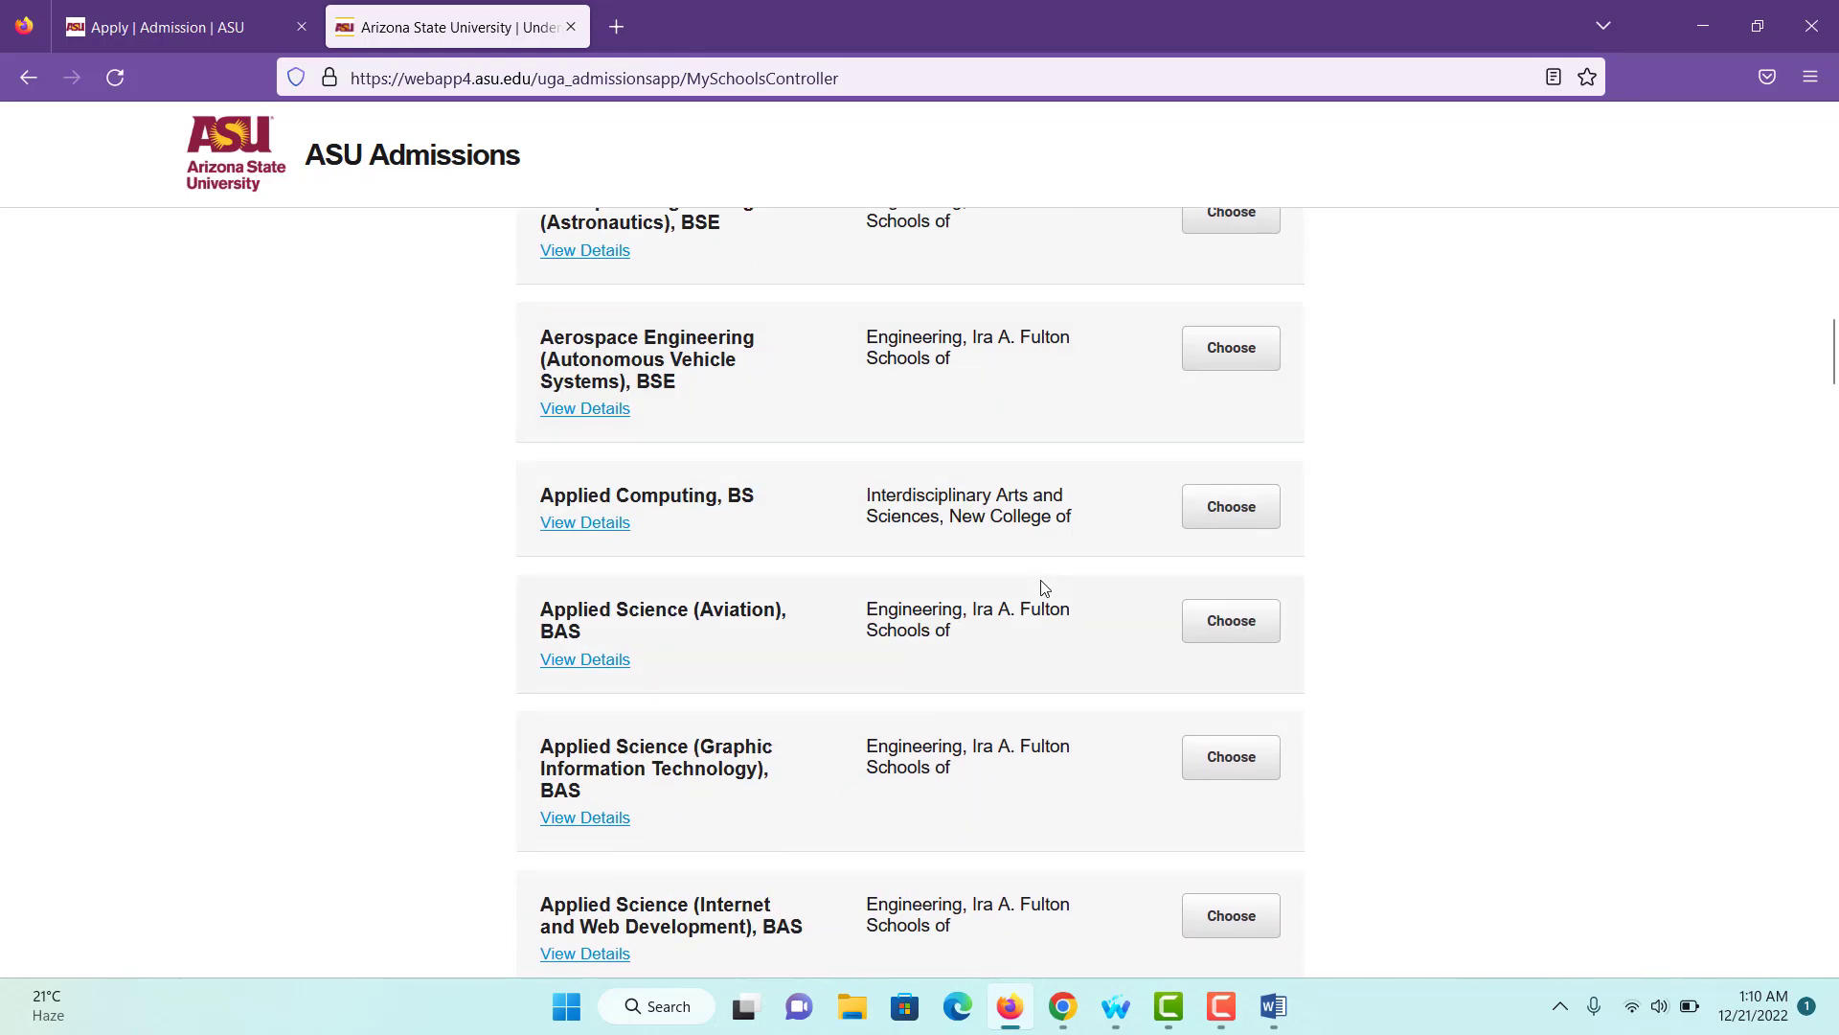
scroll(1040, 587, up, 4)
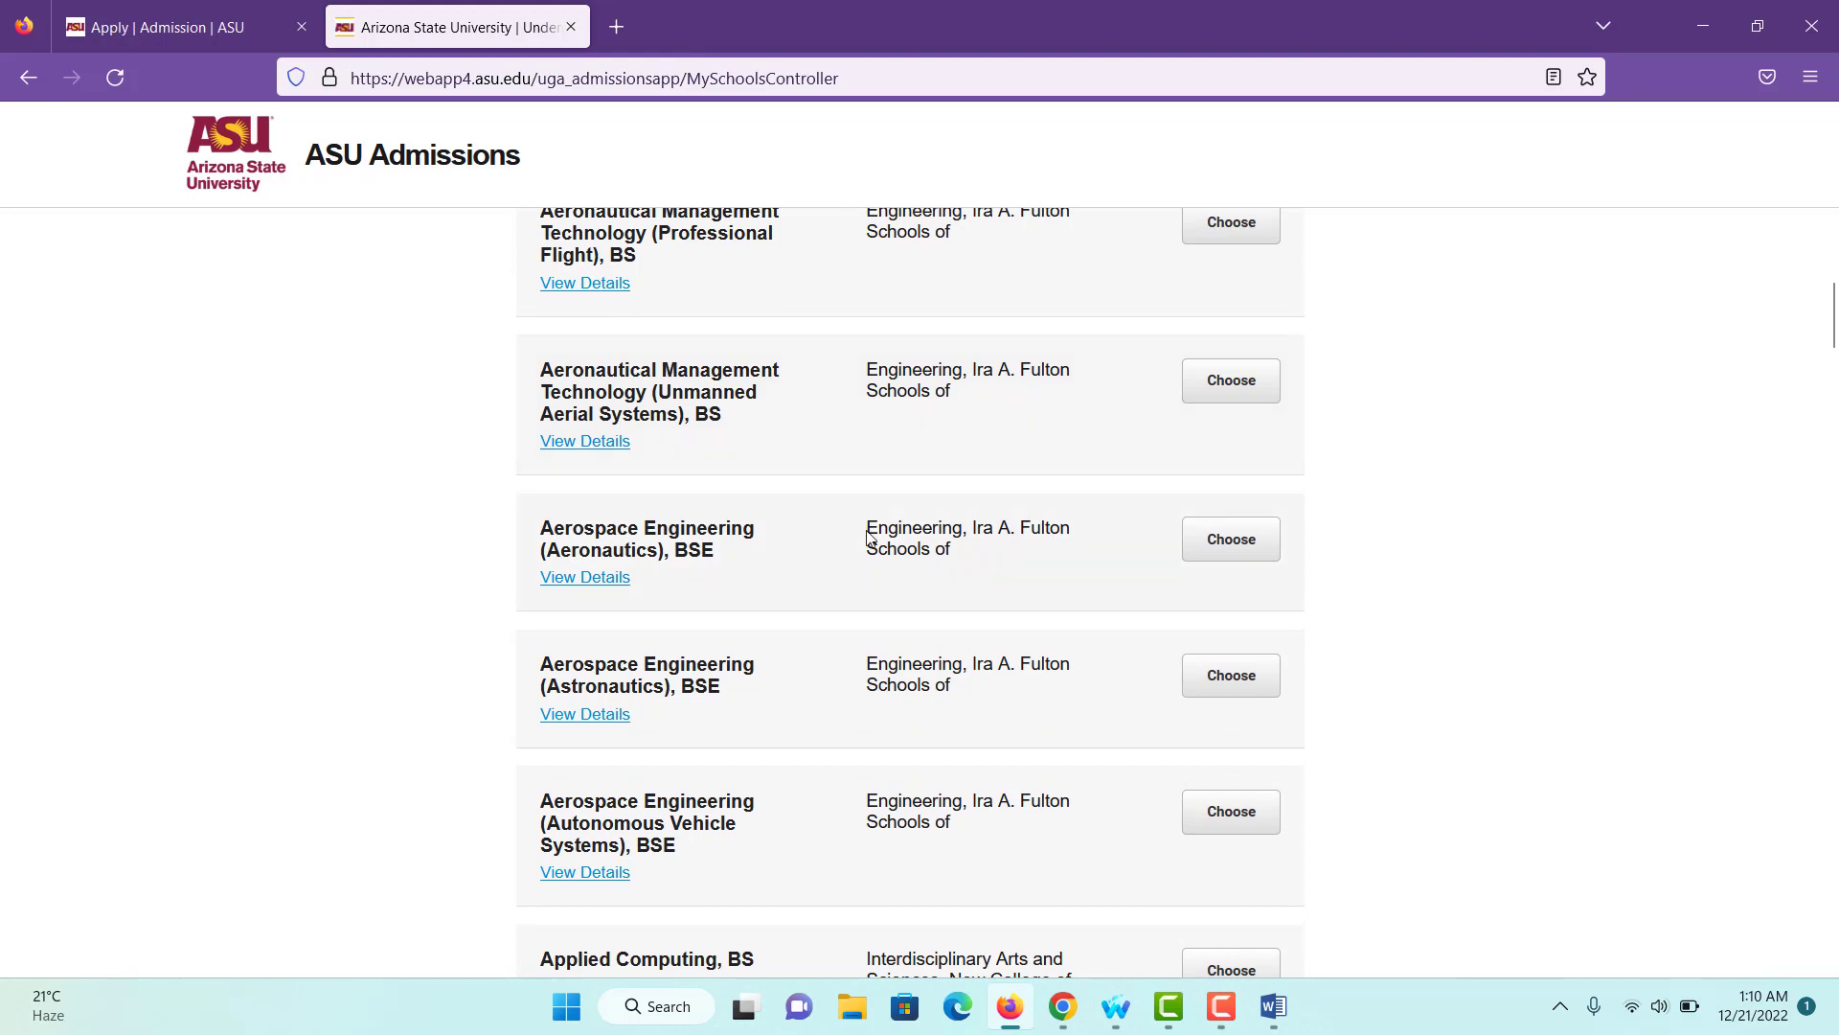
click(1245, 543)
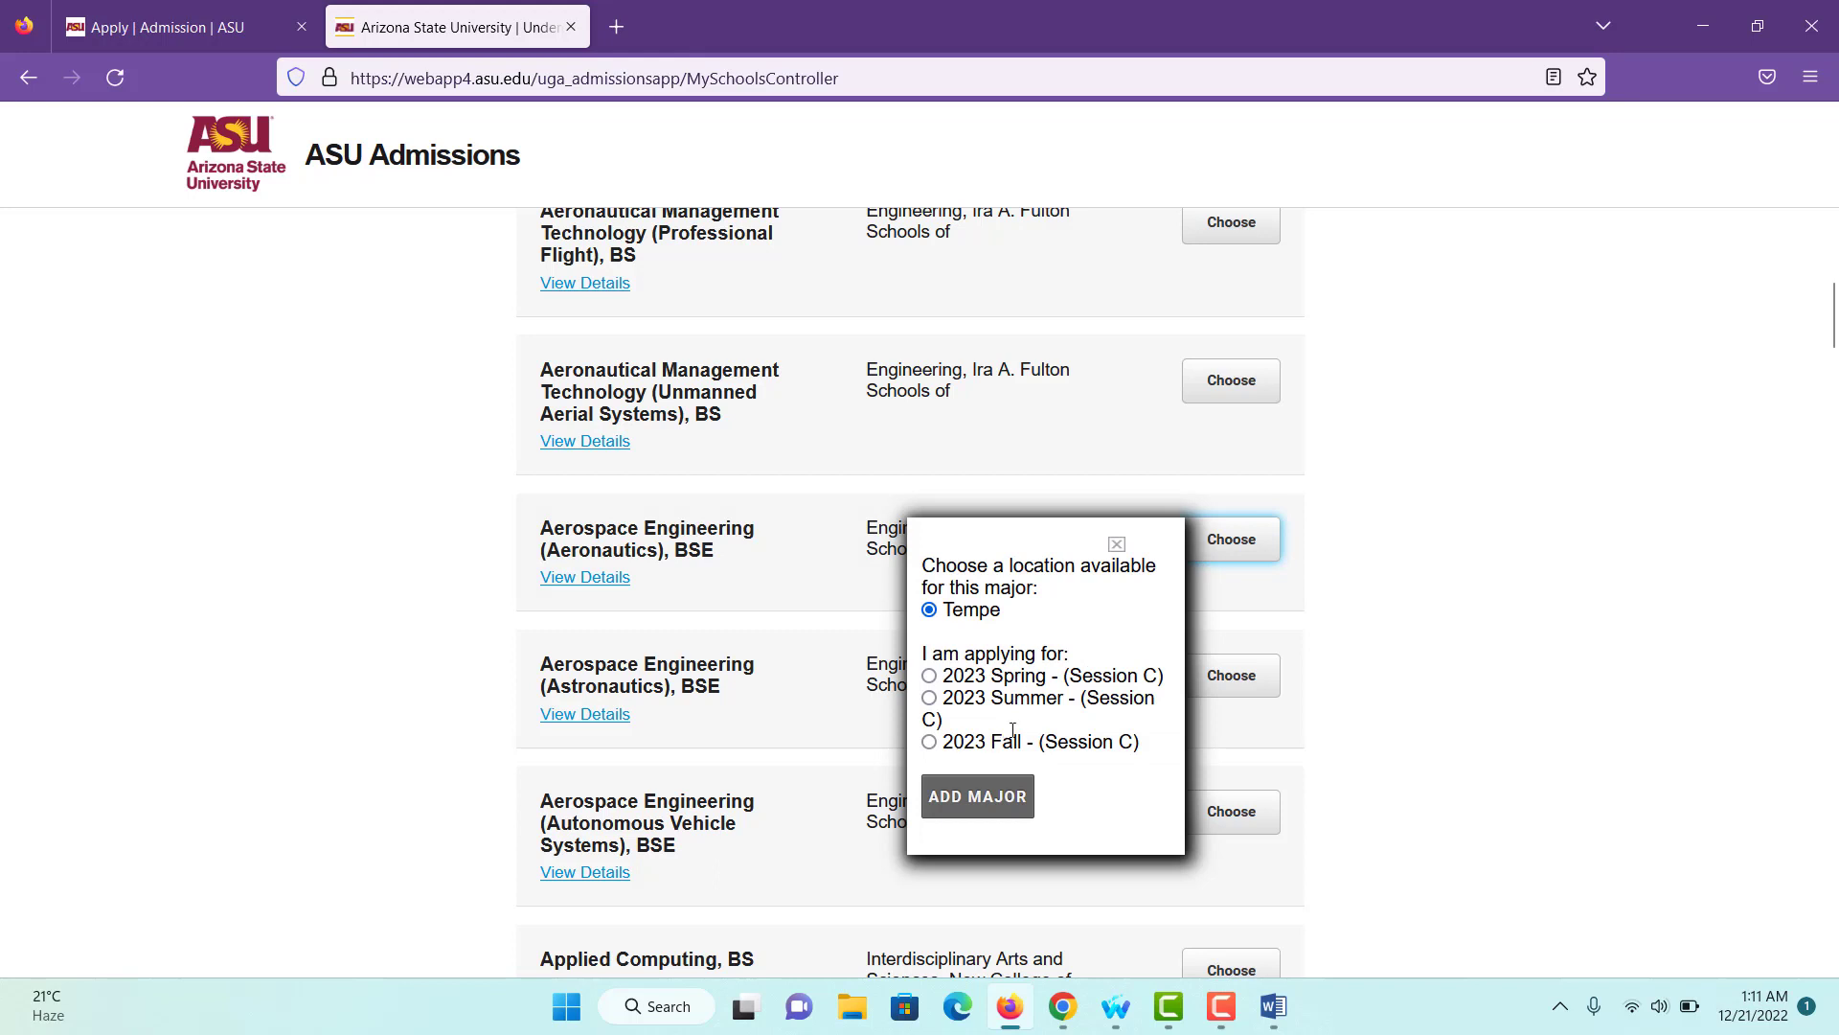
click(929, 676)
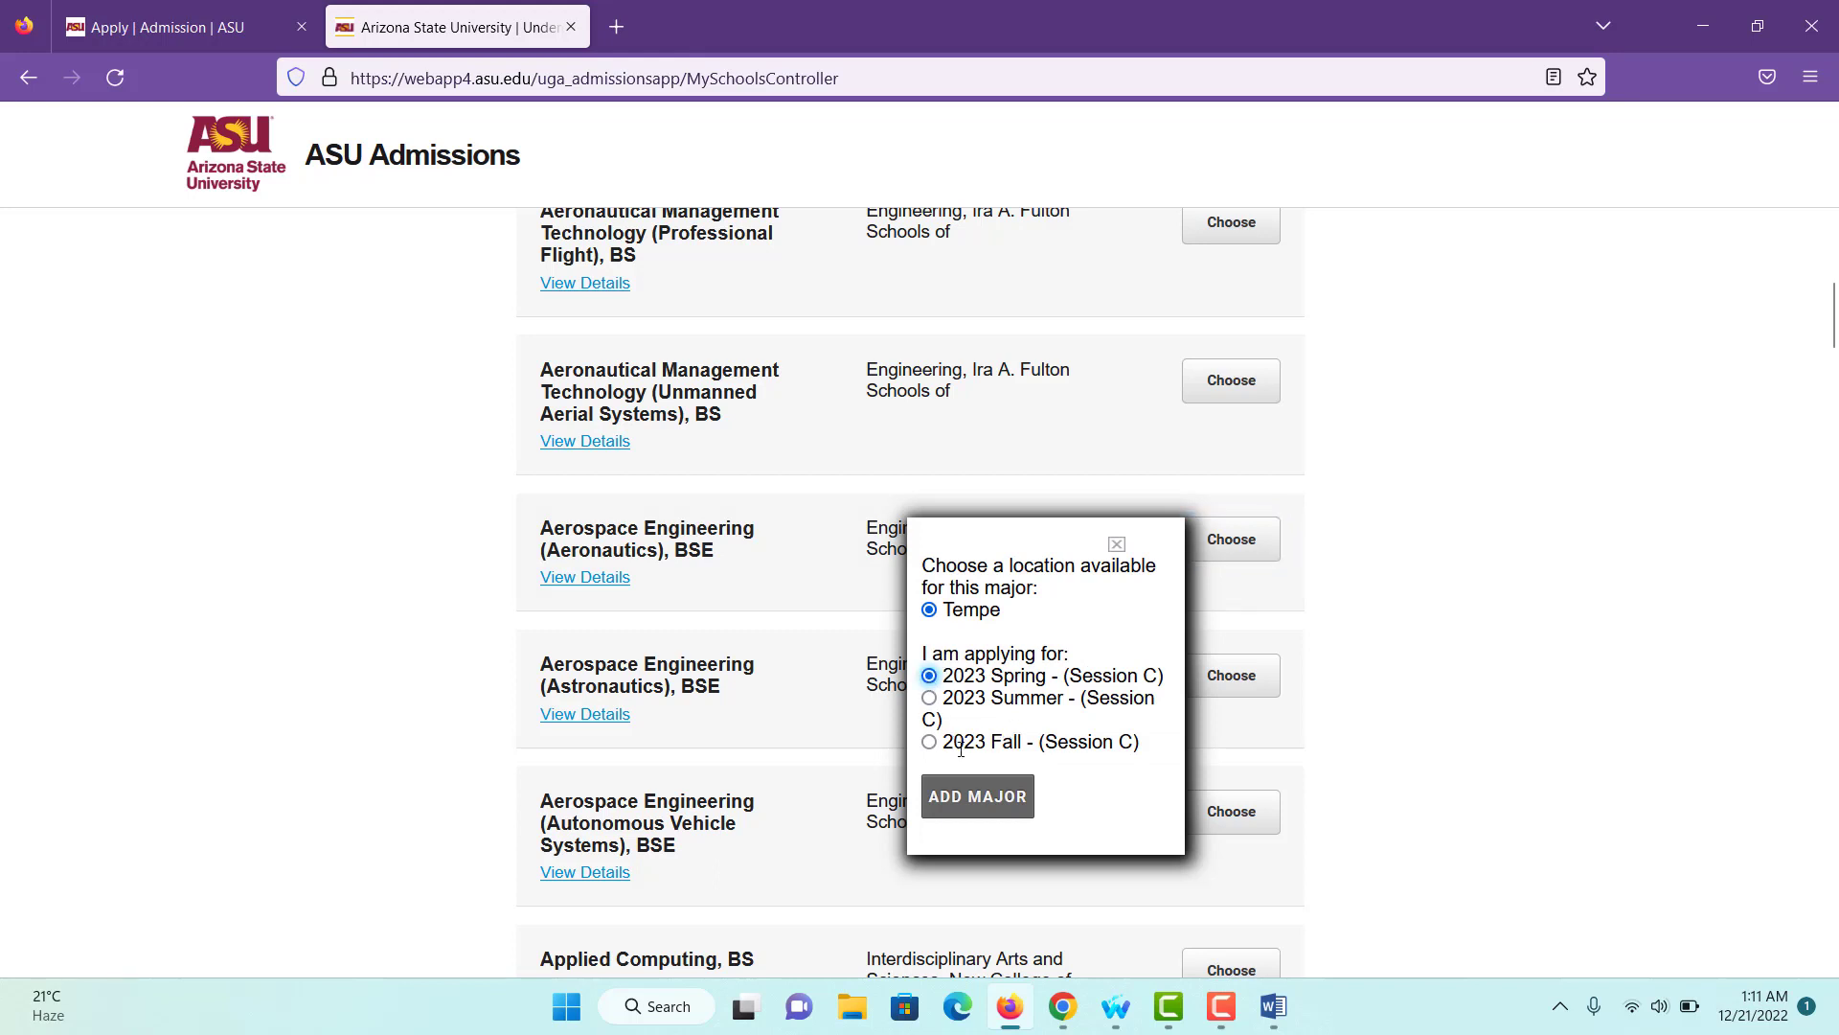
click(957, 793)
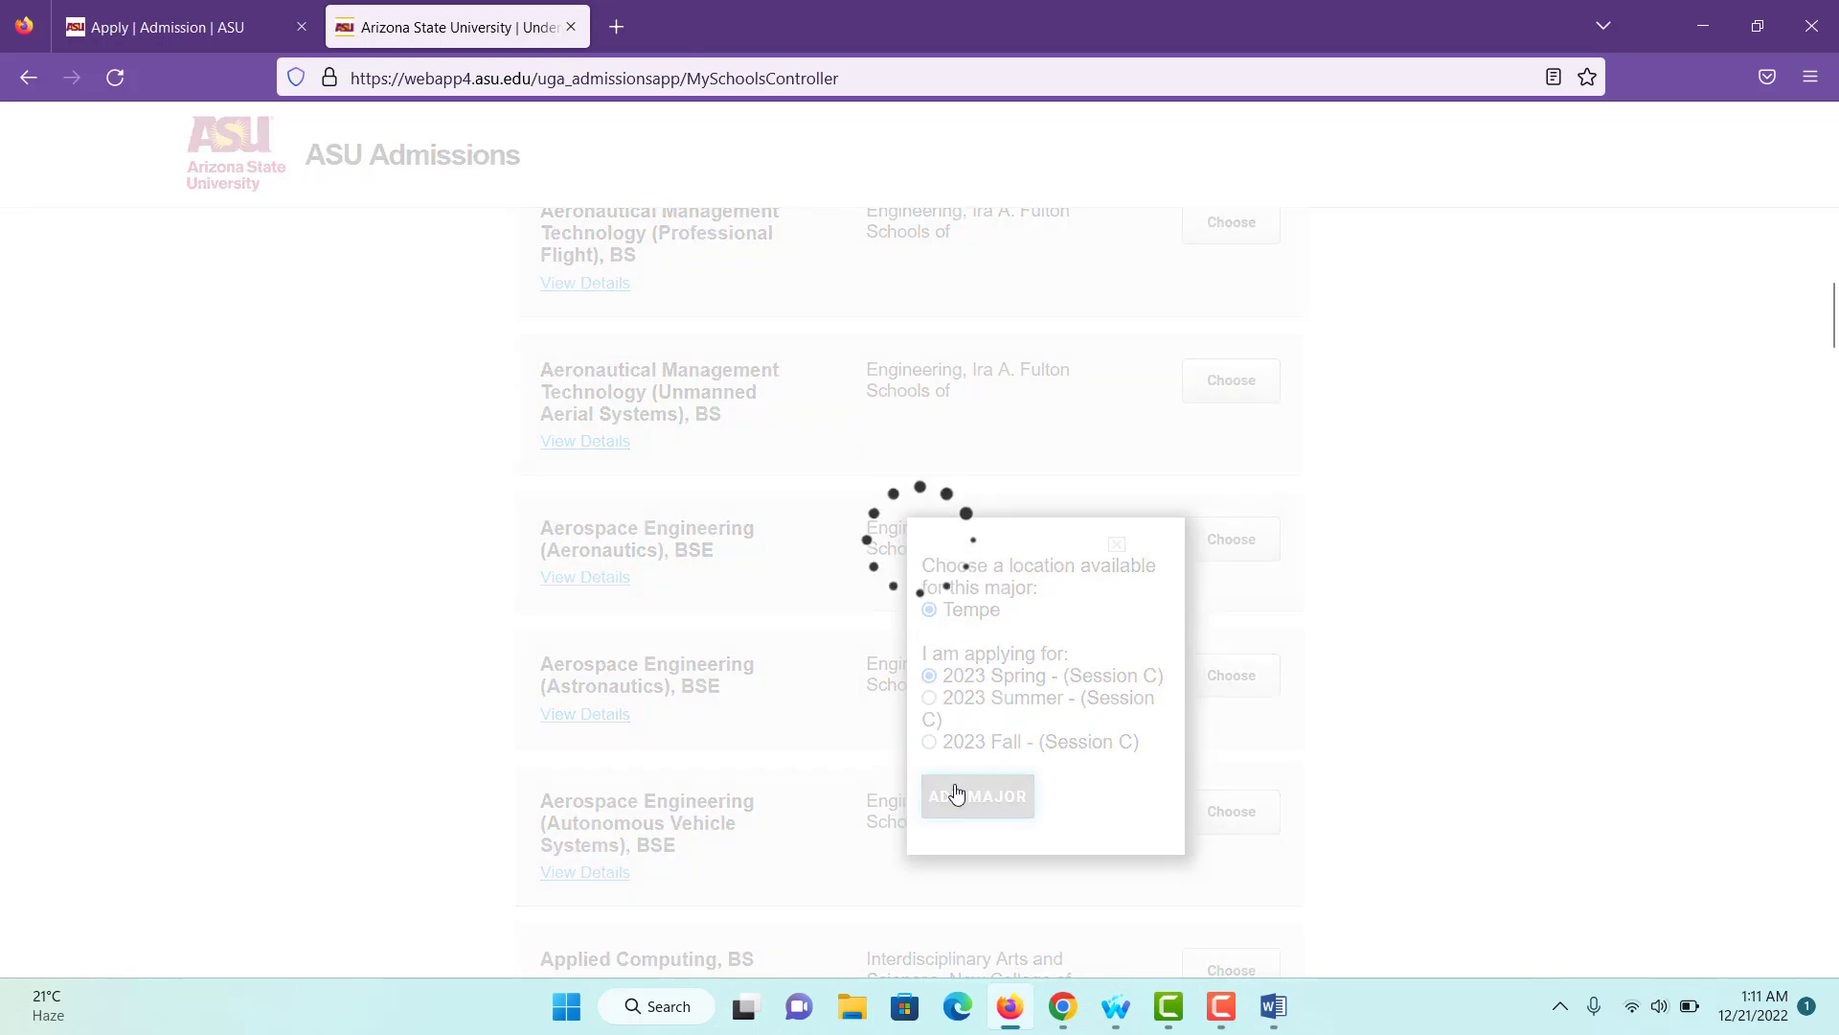
- Indicate interest in a teaching certificate
scroll(781, 788, down, 4)
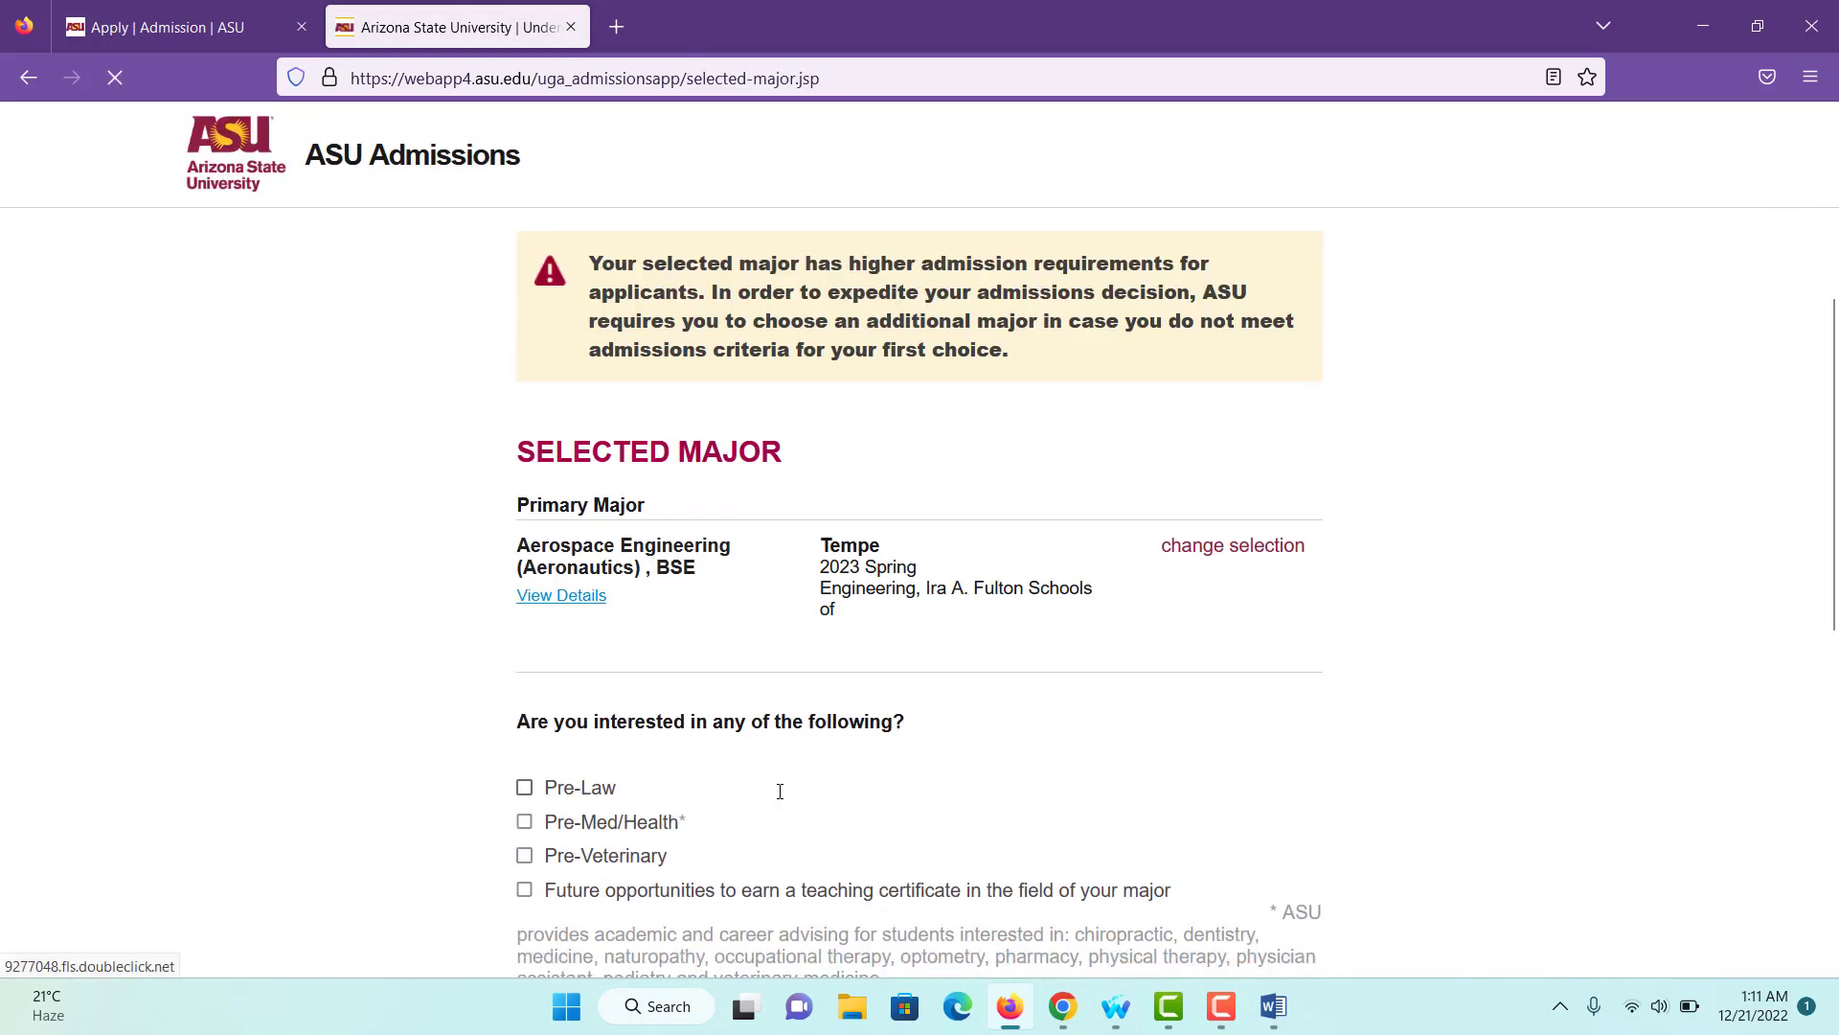
scroll(781, 792, down, 2)
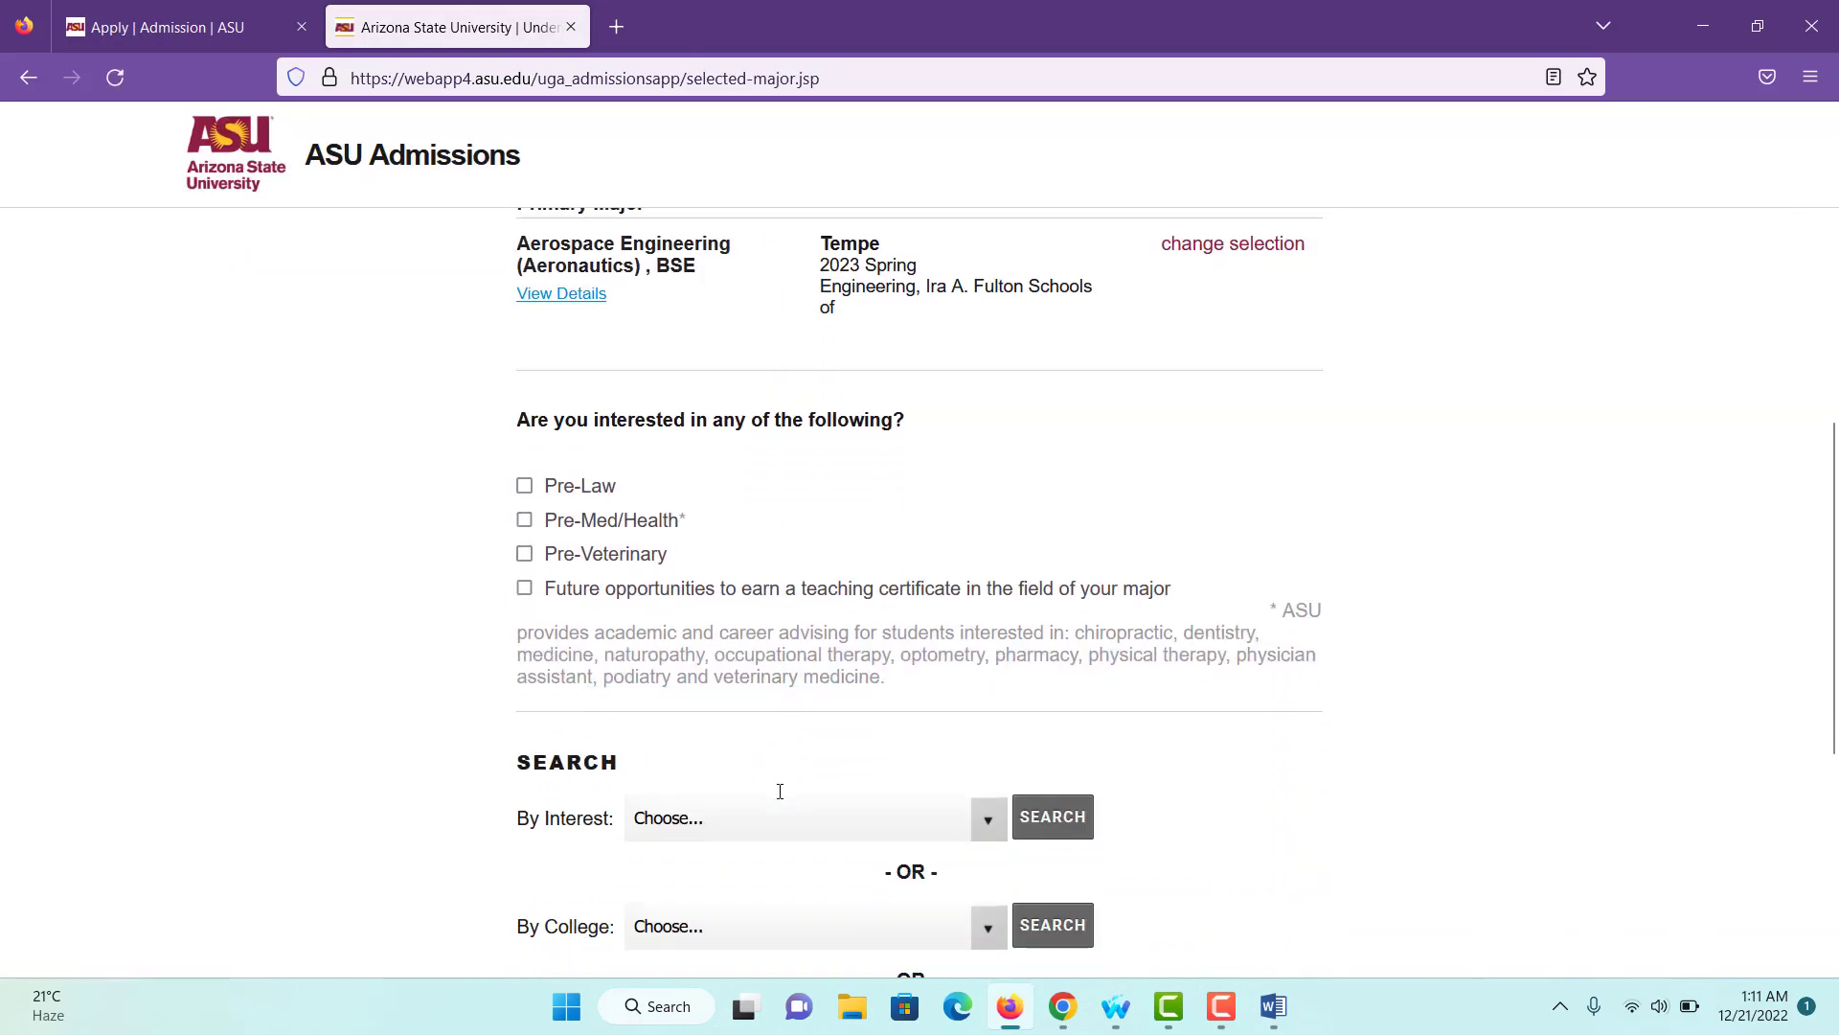
scroll(616, 702, up, 2)
scroll(801, 706, down, 2)
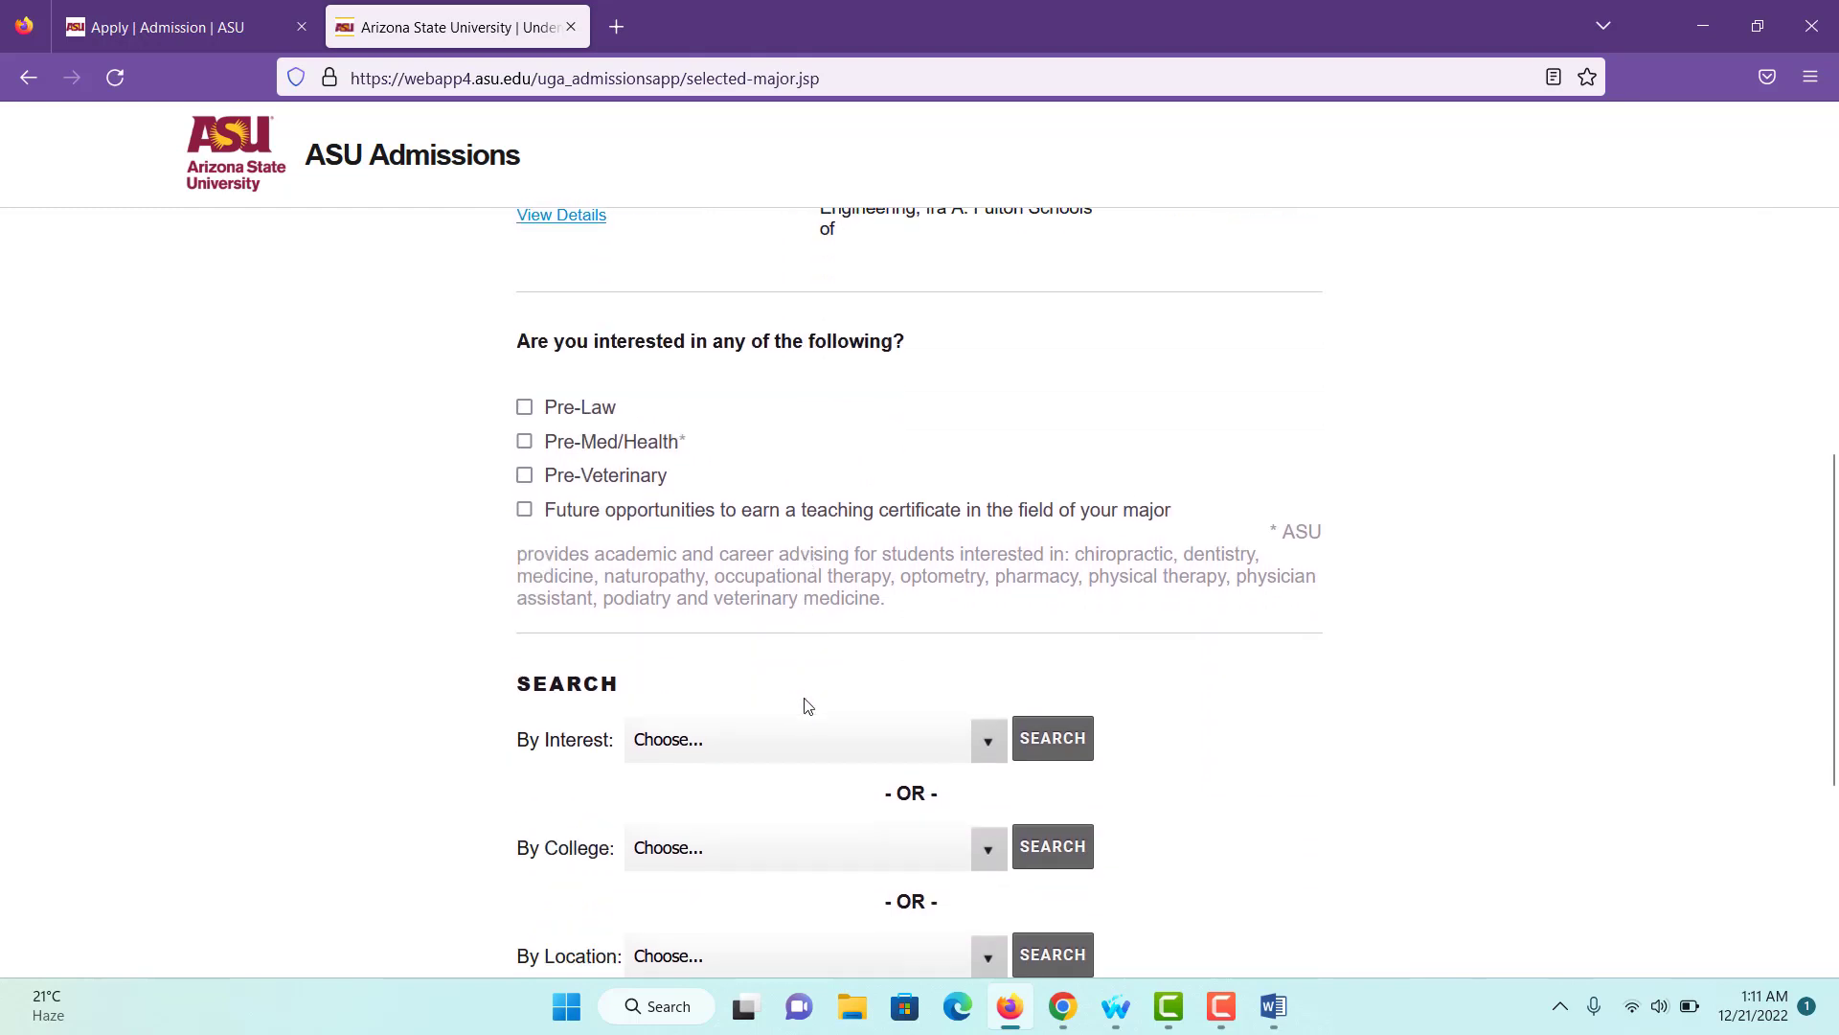
click(524, 509)
- Add Engineering (Electrical Systems), BSE from Engineering and Technology as the secondary major
click(977, 742)
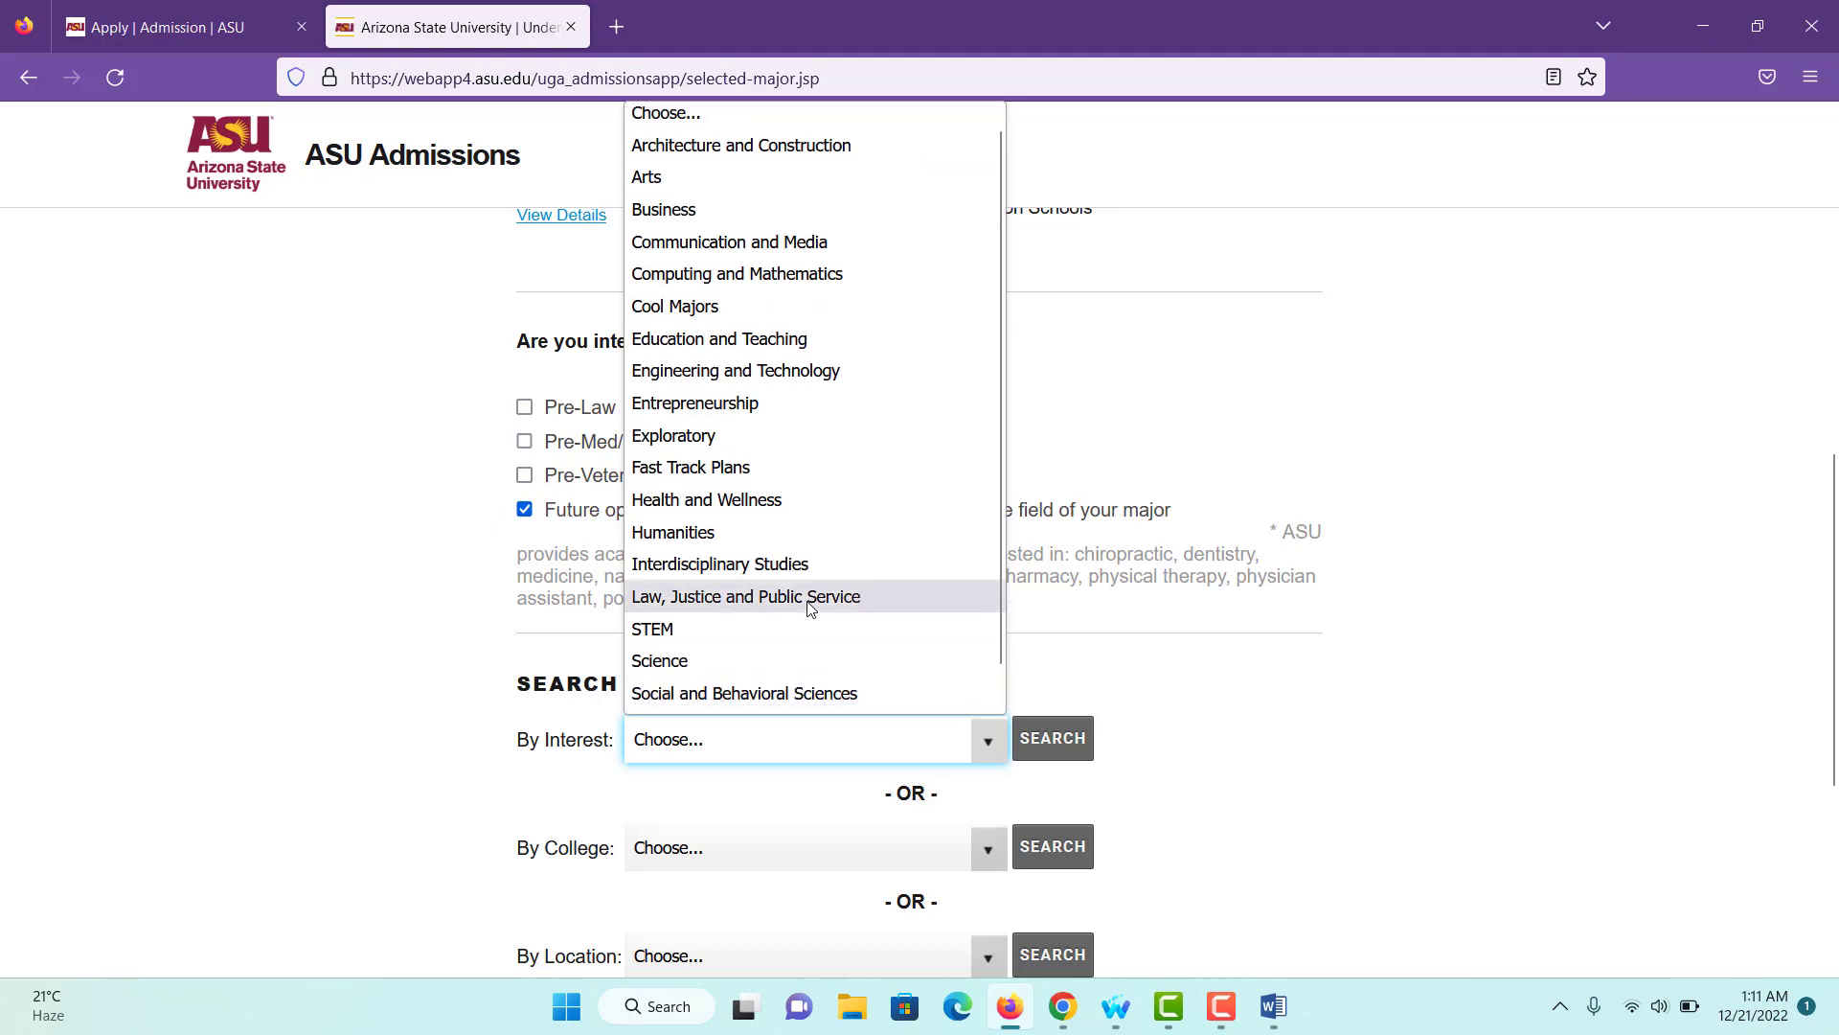
scroll(749, 316, up, 1)
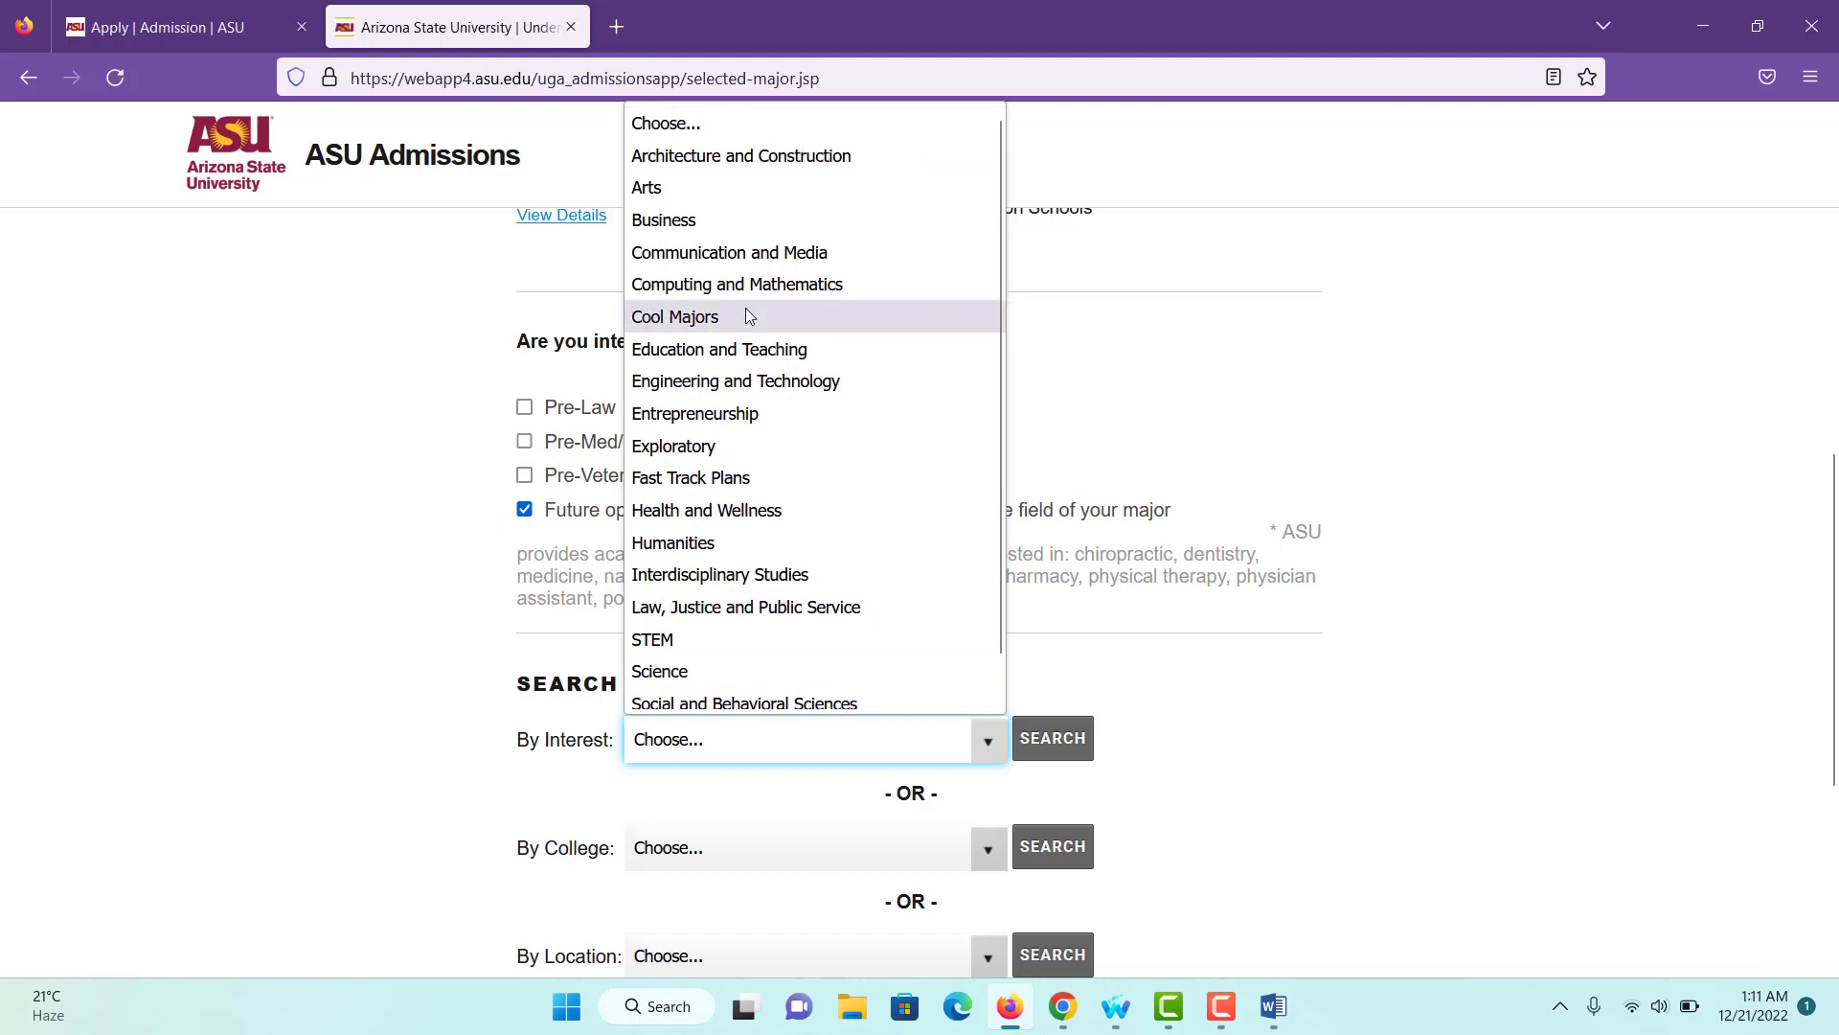
click(736, 381)
scroll(873, 691, down, 5)
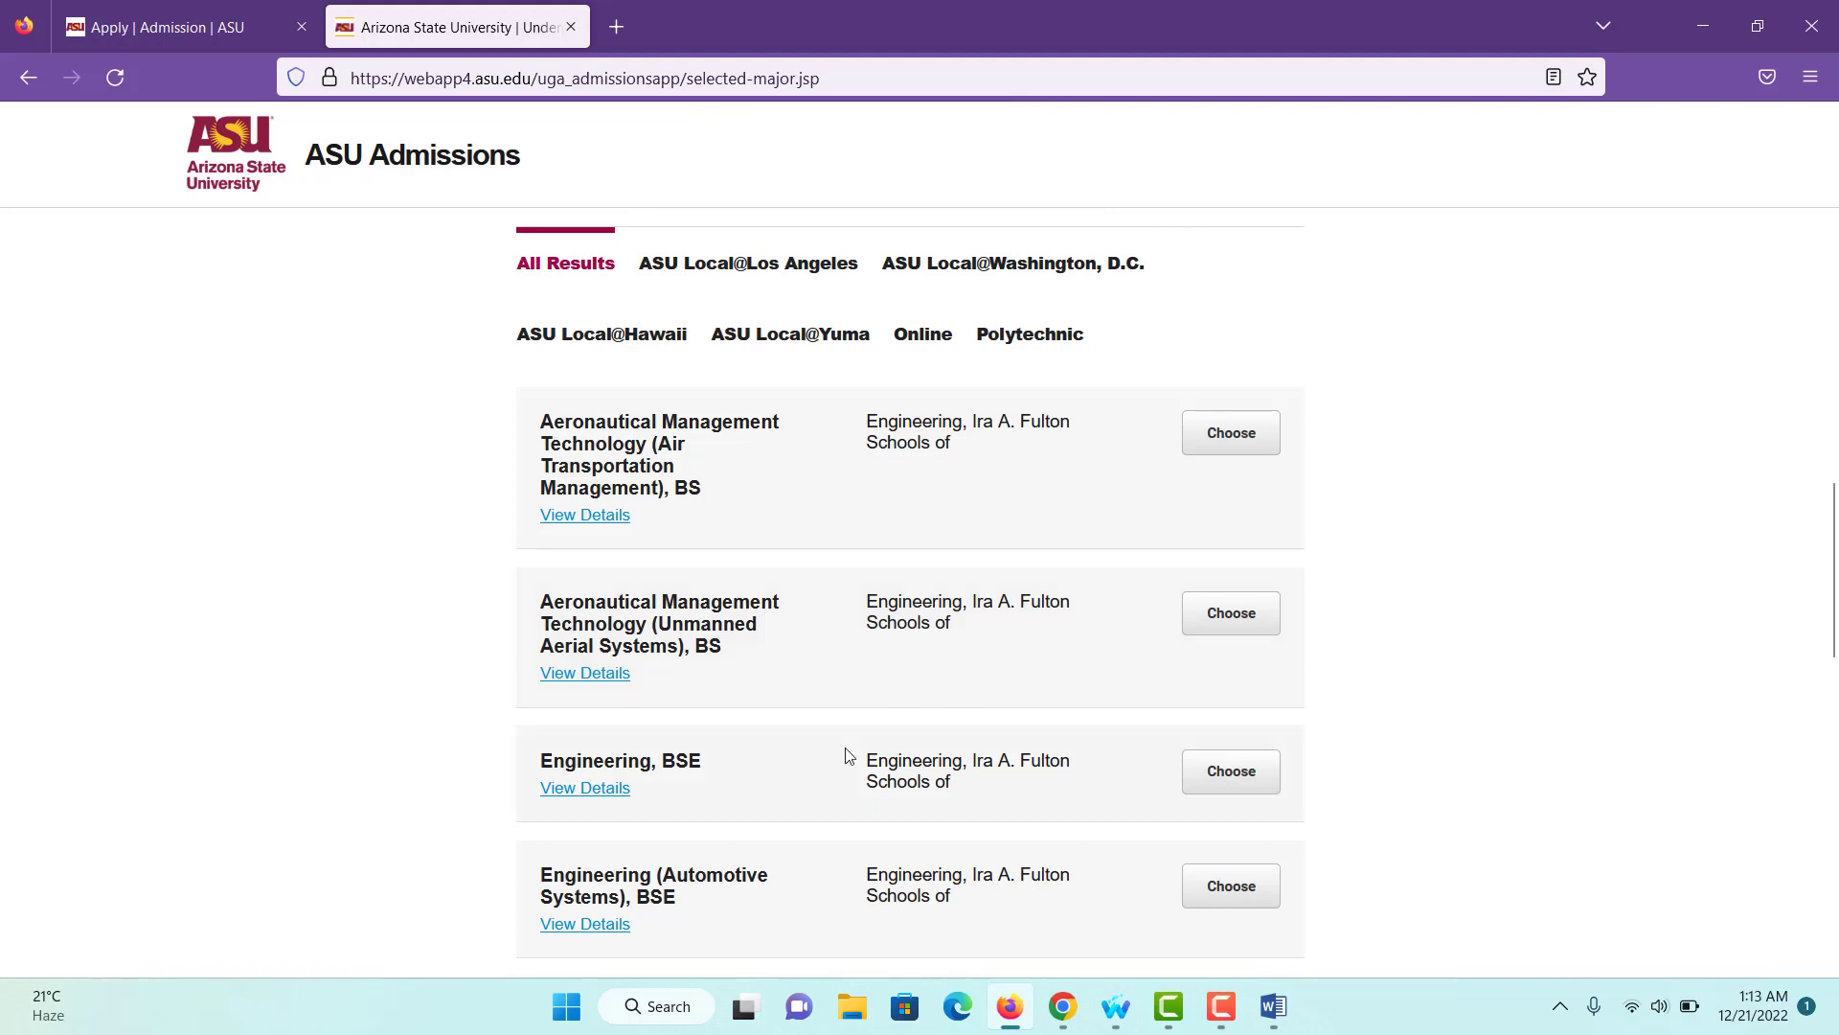
scroll(847, 755, down, 2)
click(1231, 831)
click(998, 928)
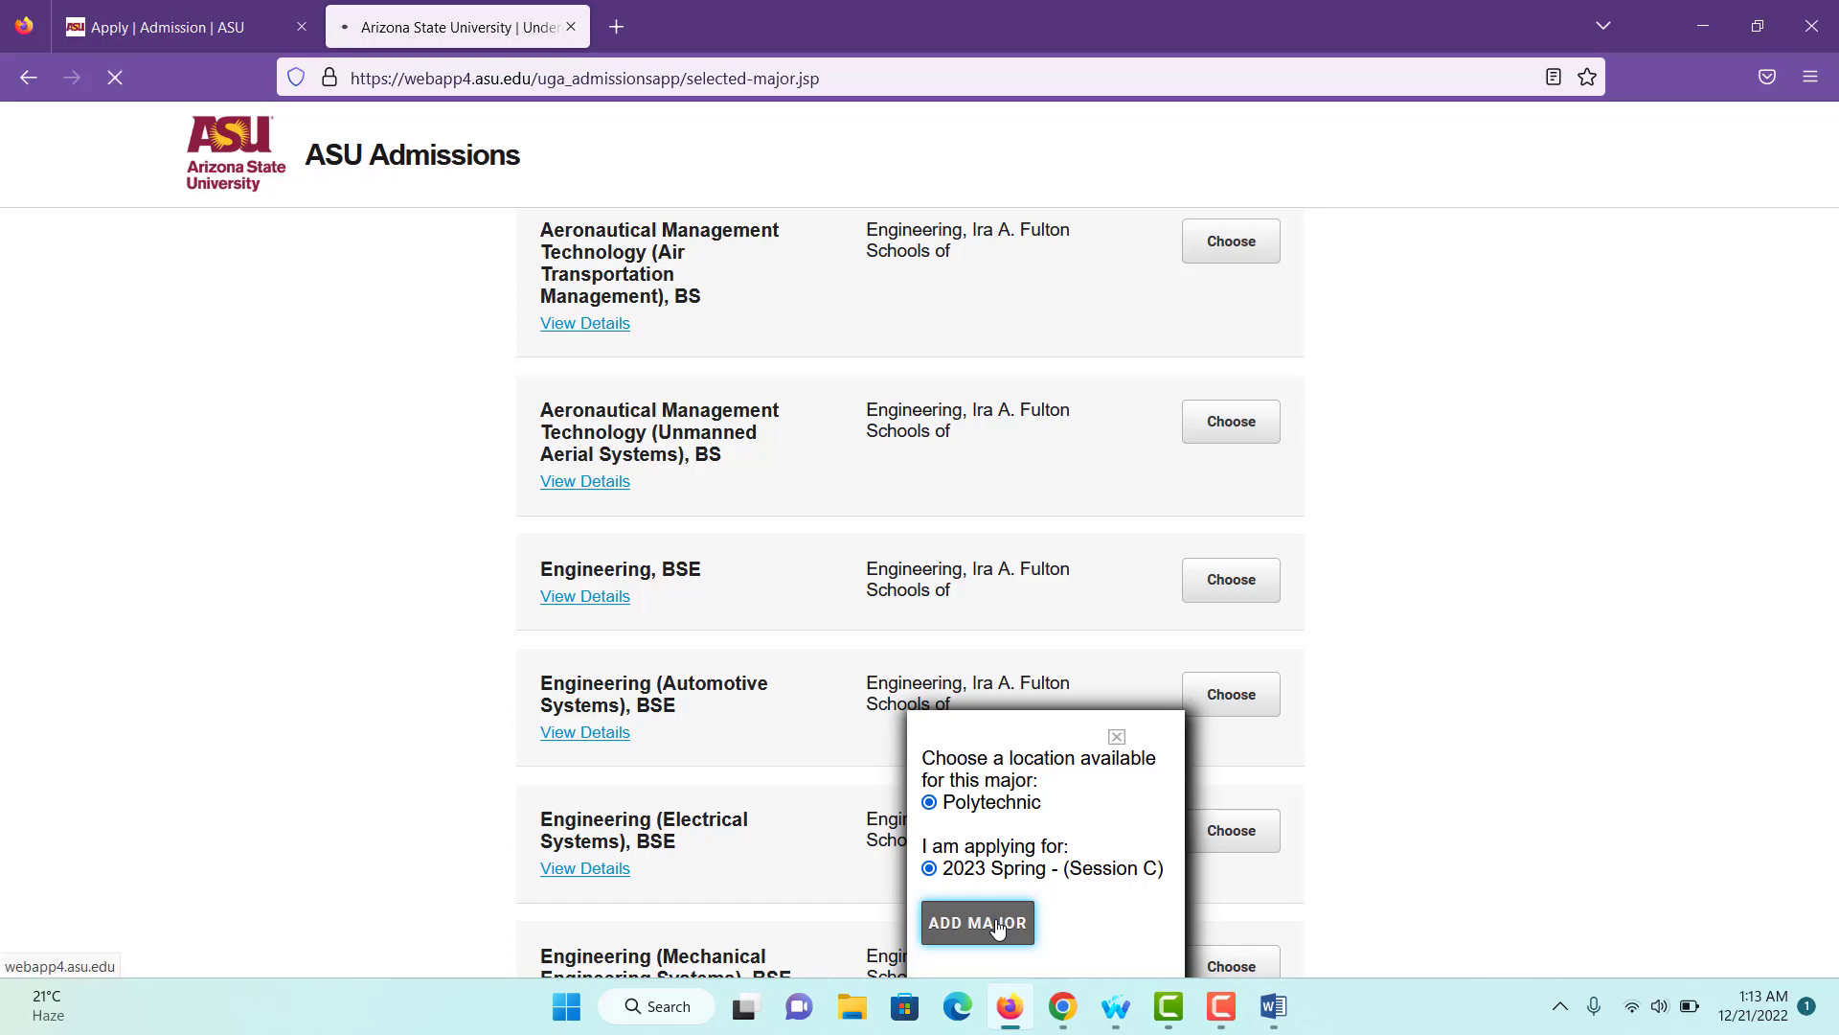
- Save the major choices and continue to the review page
scroll(998, 928, down, 3)
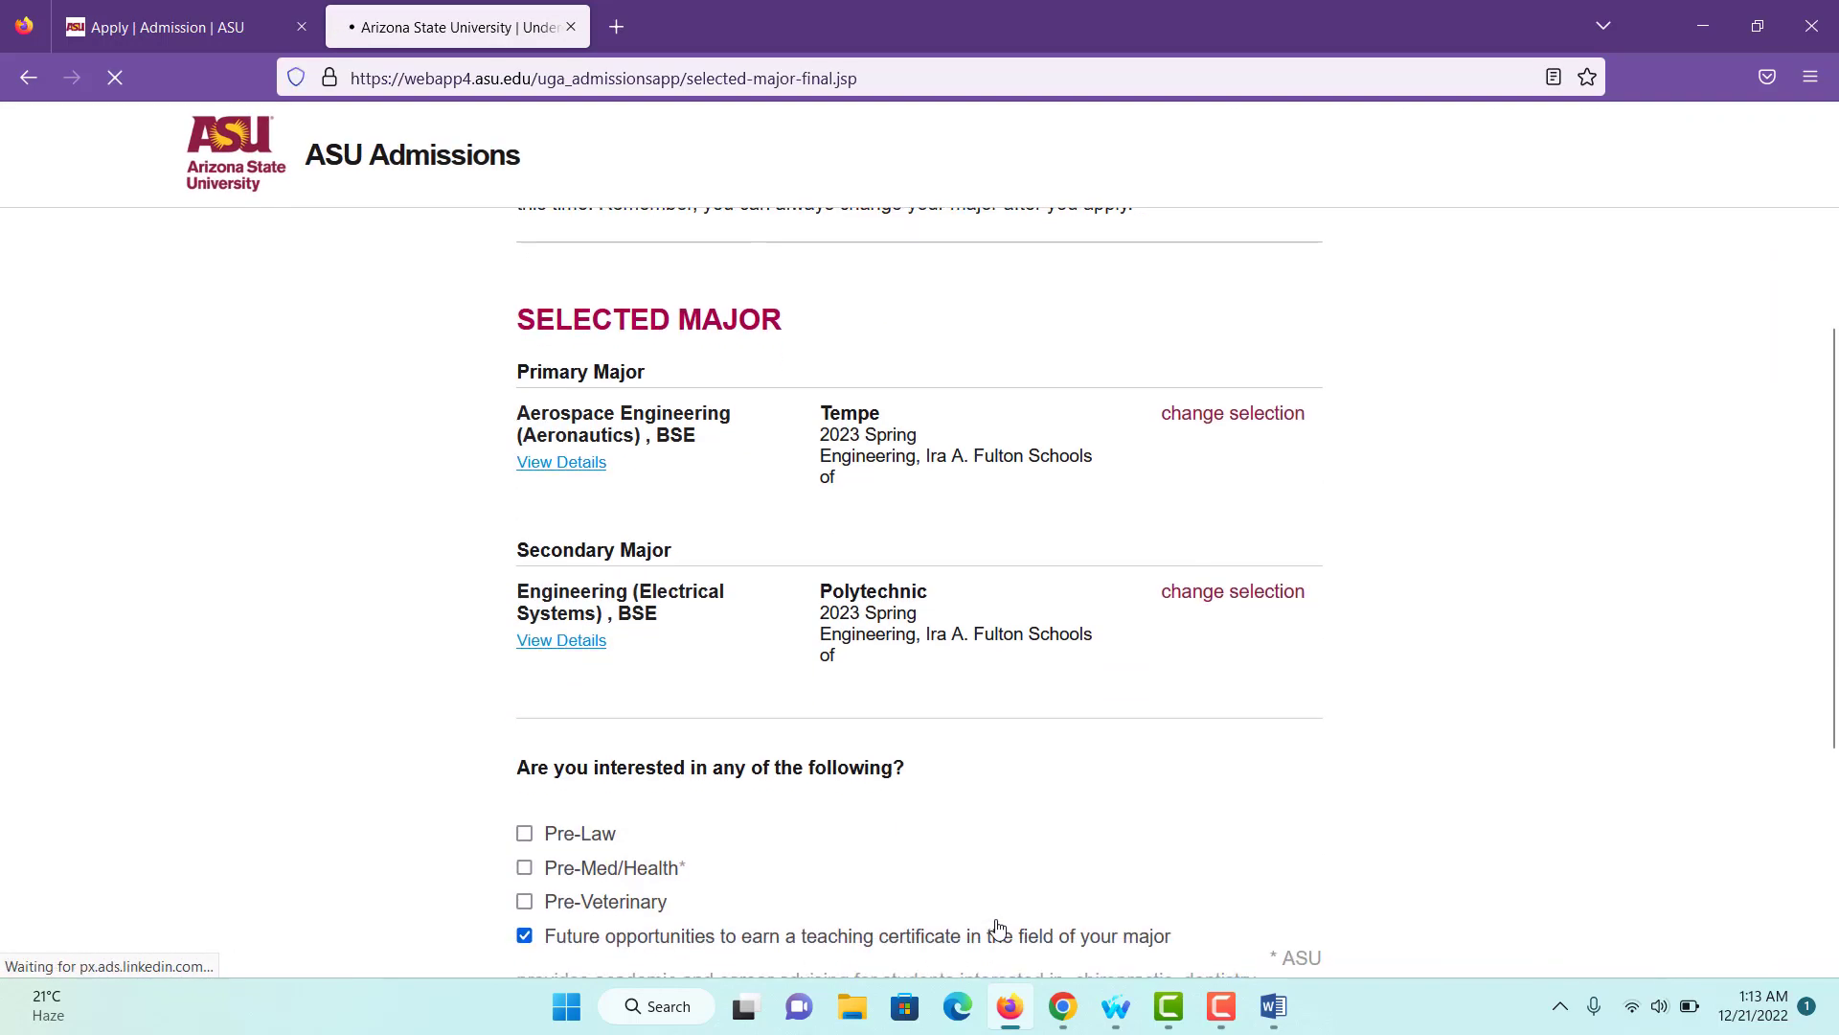
scroll(998, 928, down, 5)
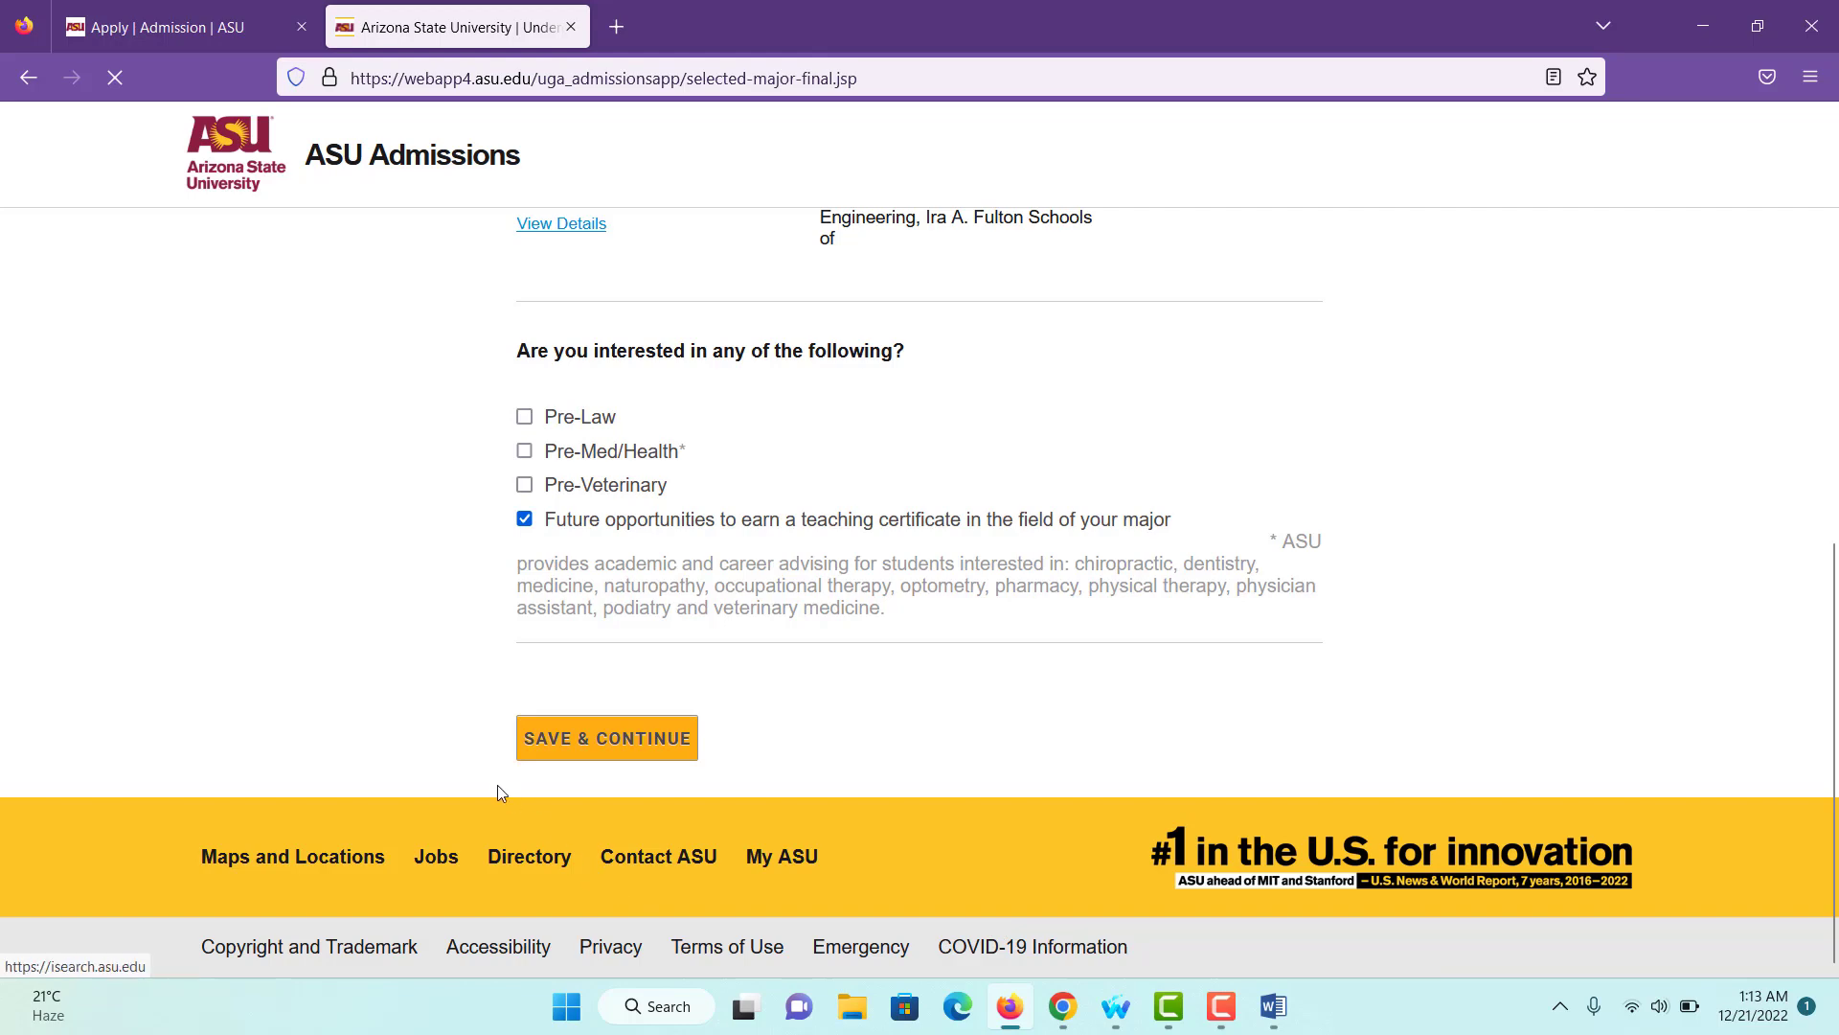
click(542, 749)
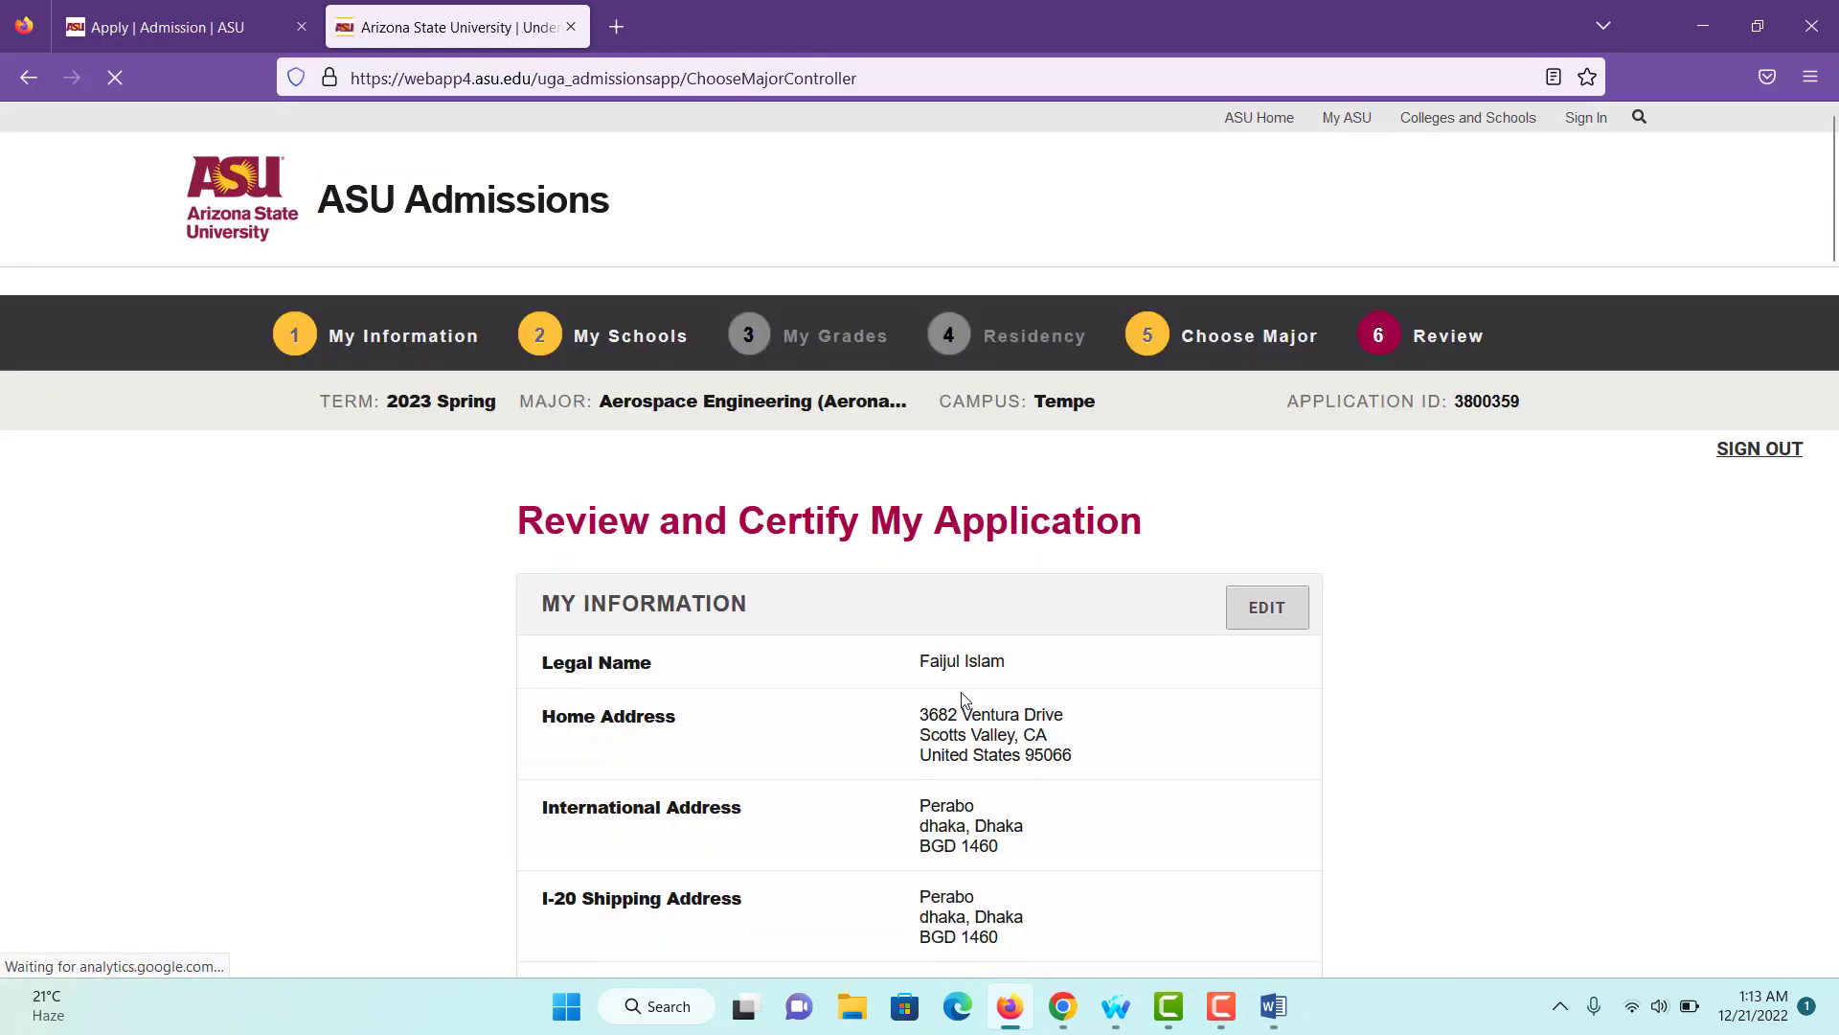
- Certify the affidavit and attempt submission, dismissing both missing-information alerts
scroll(964, 699, down, 10)
scroll(965, 700, down, 15)
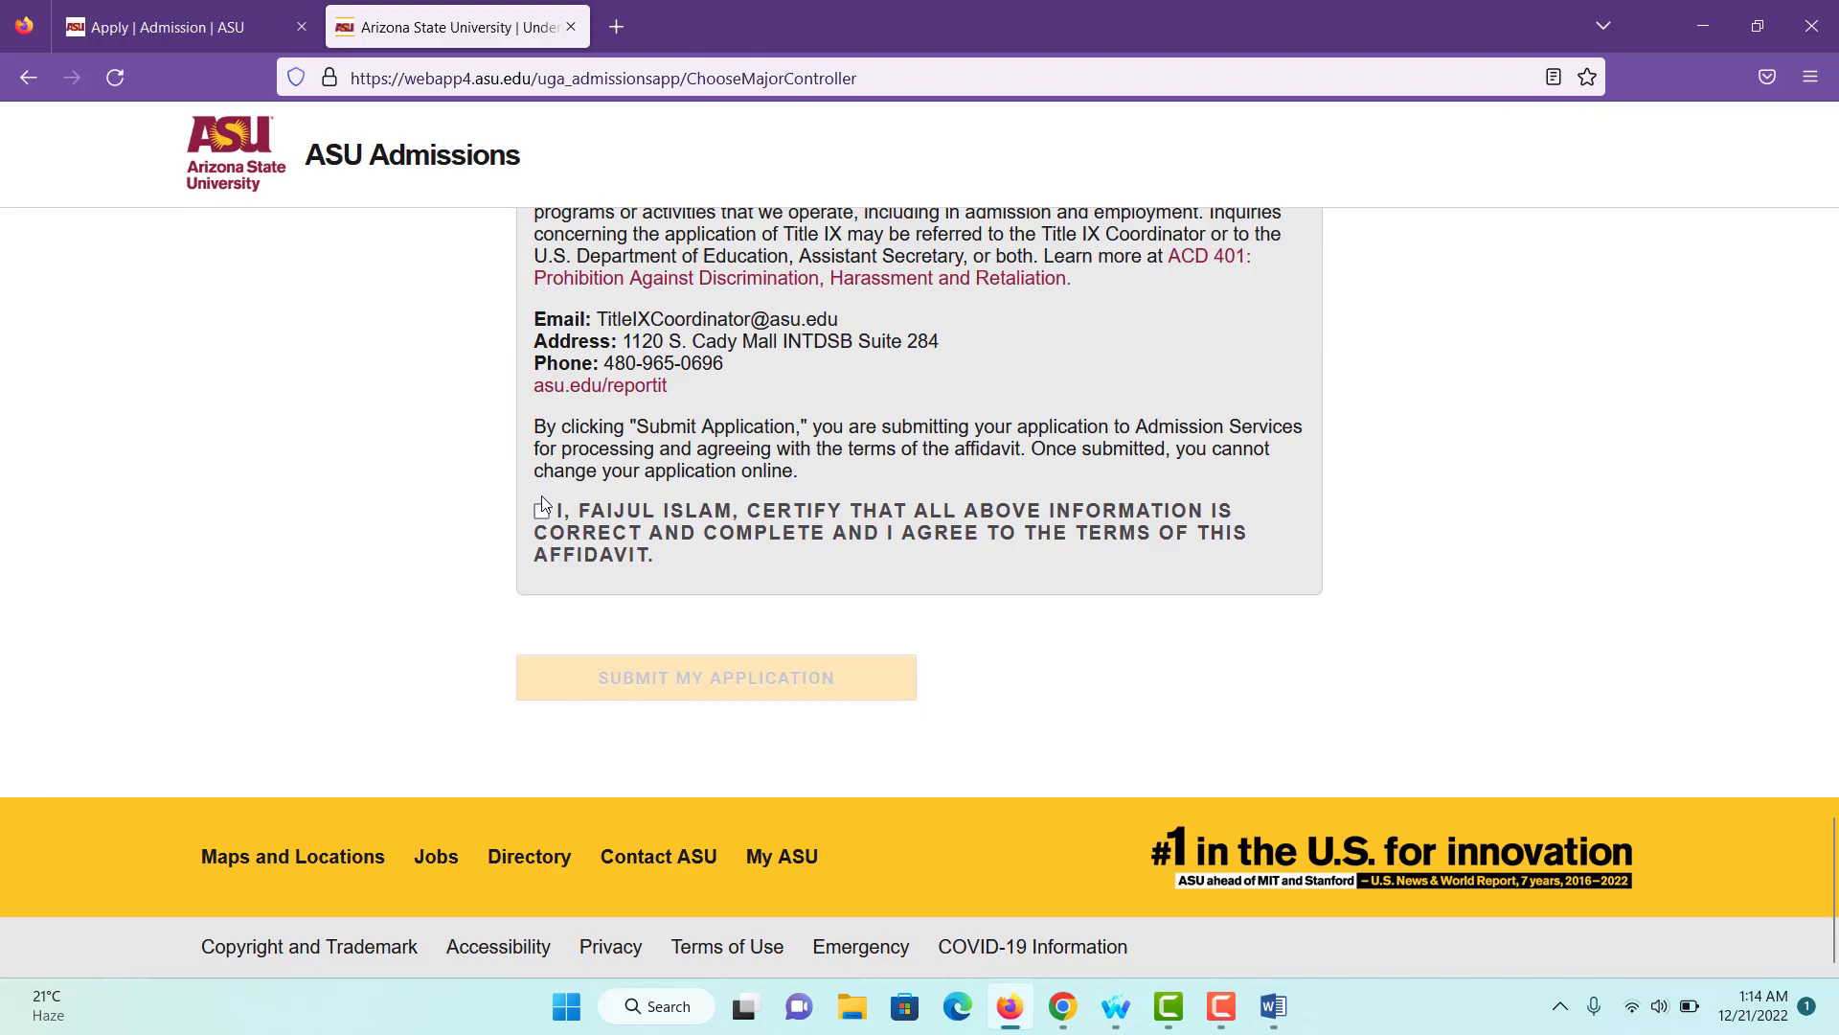
click(543, 512)
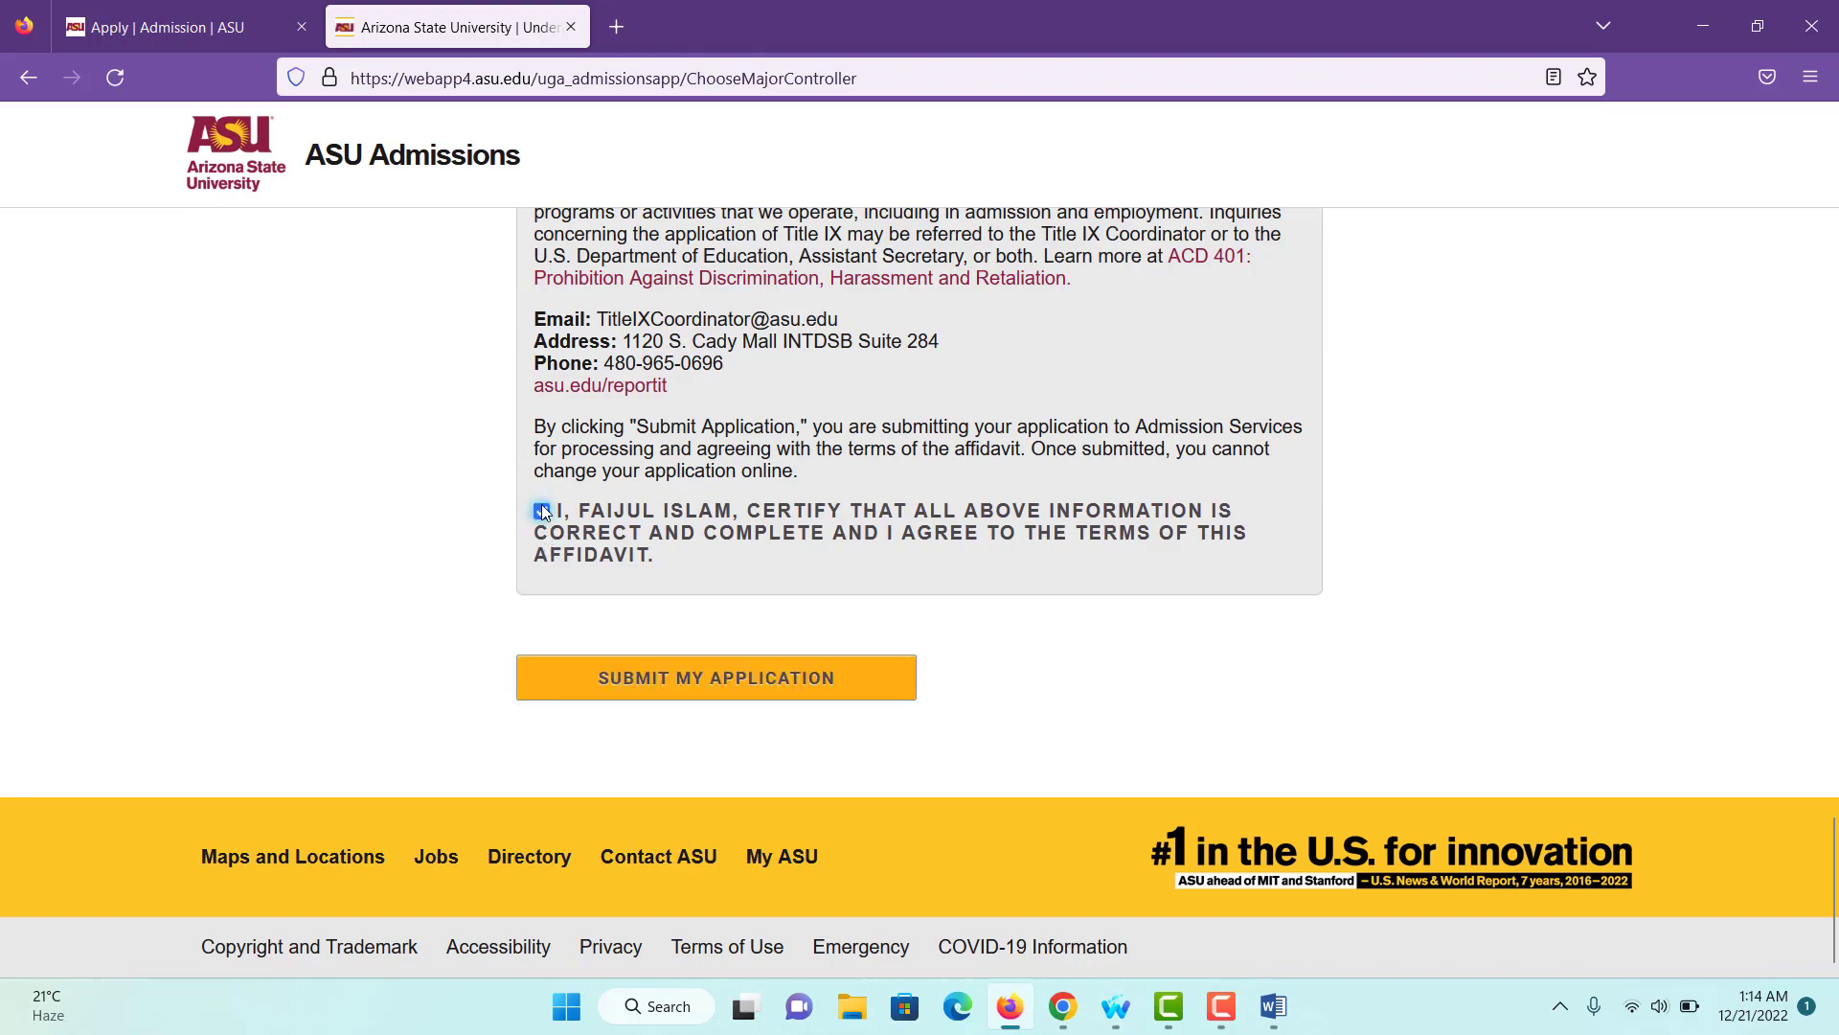
click(696, 684)
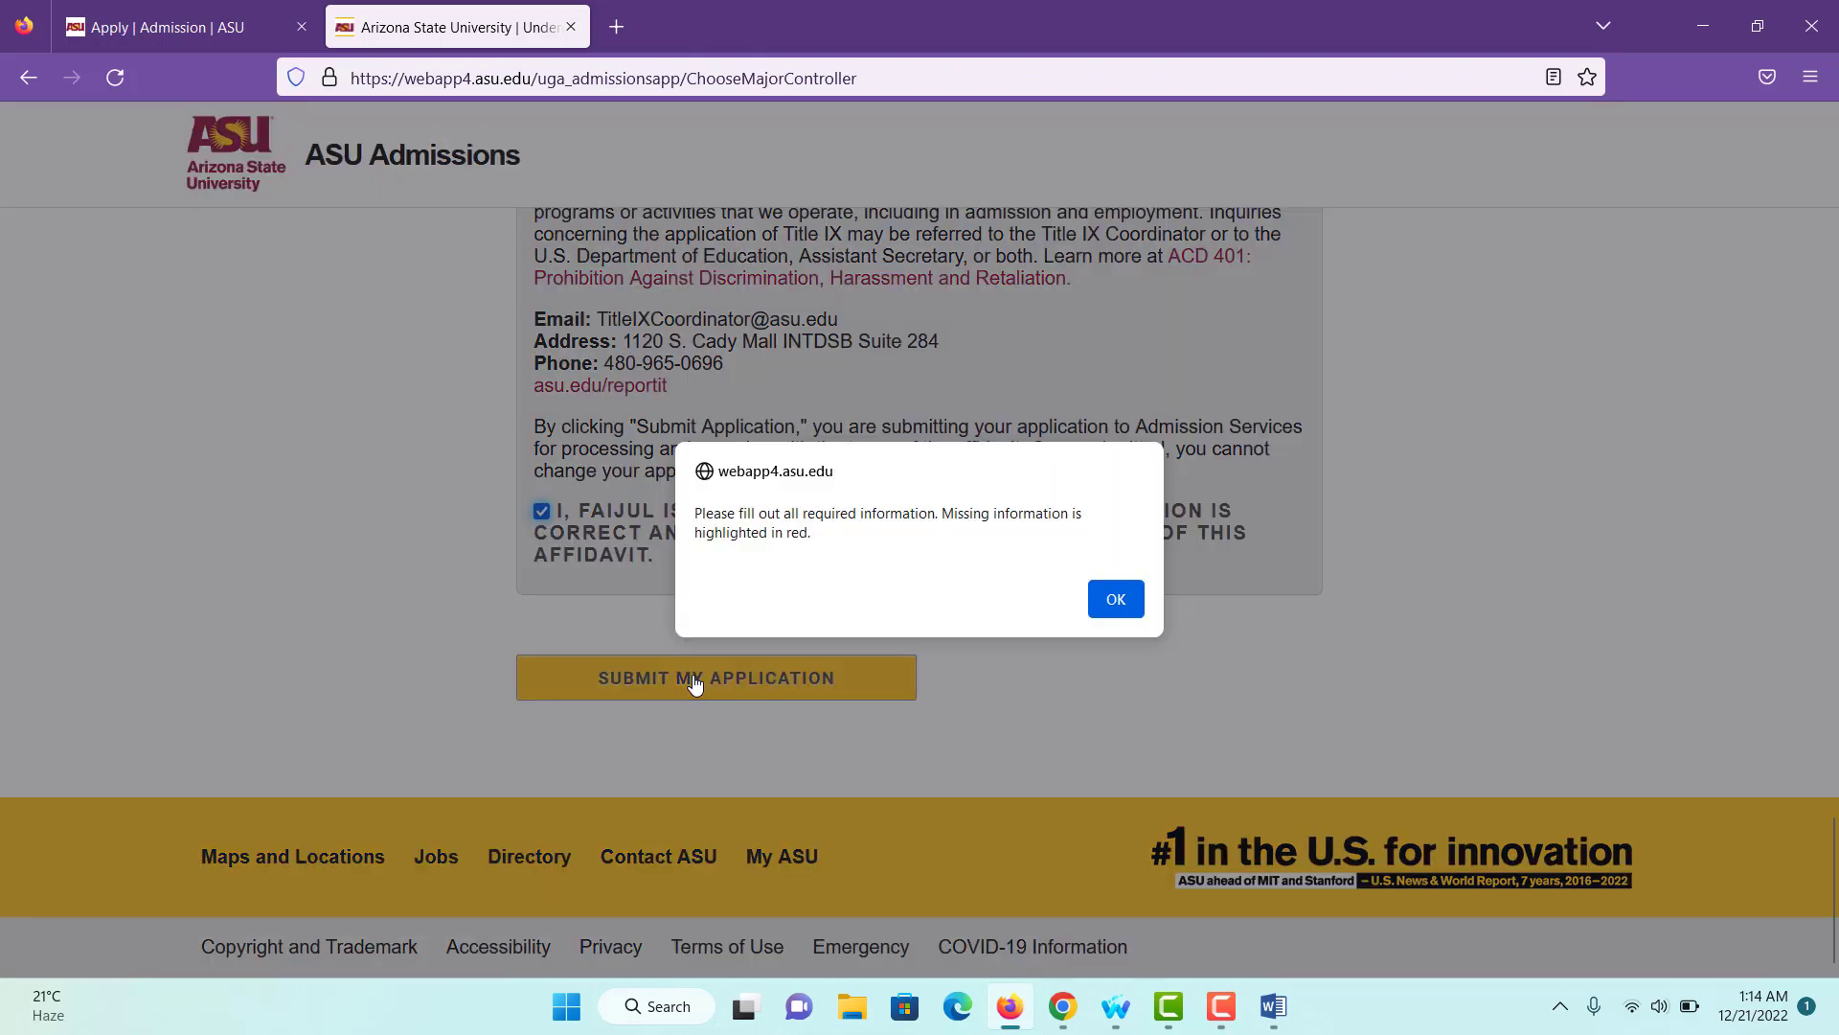
click(1123, 610)
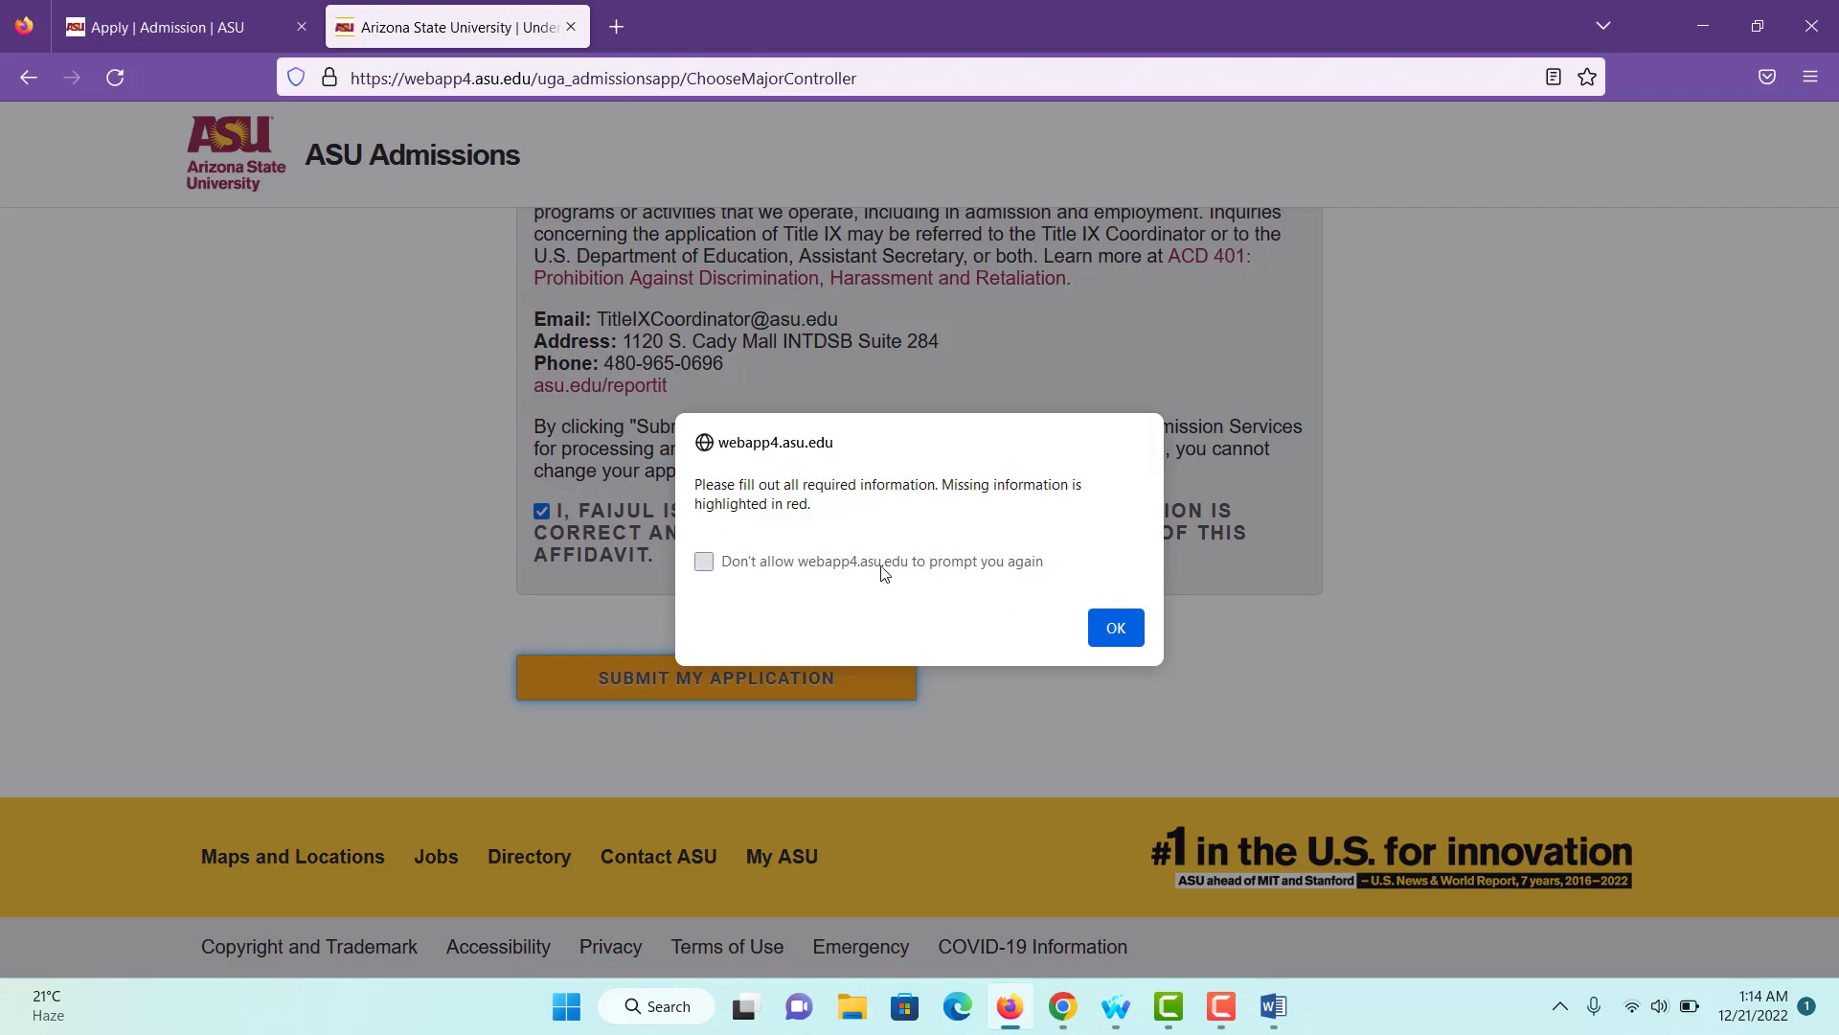
click(1113, 613)
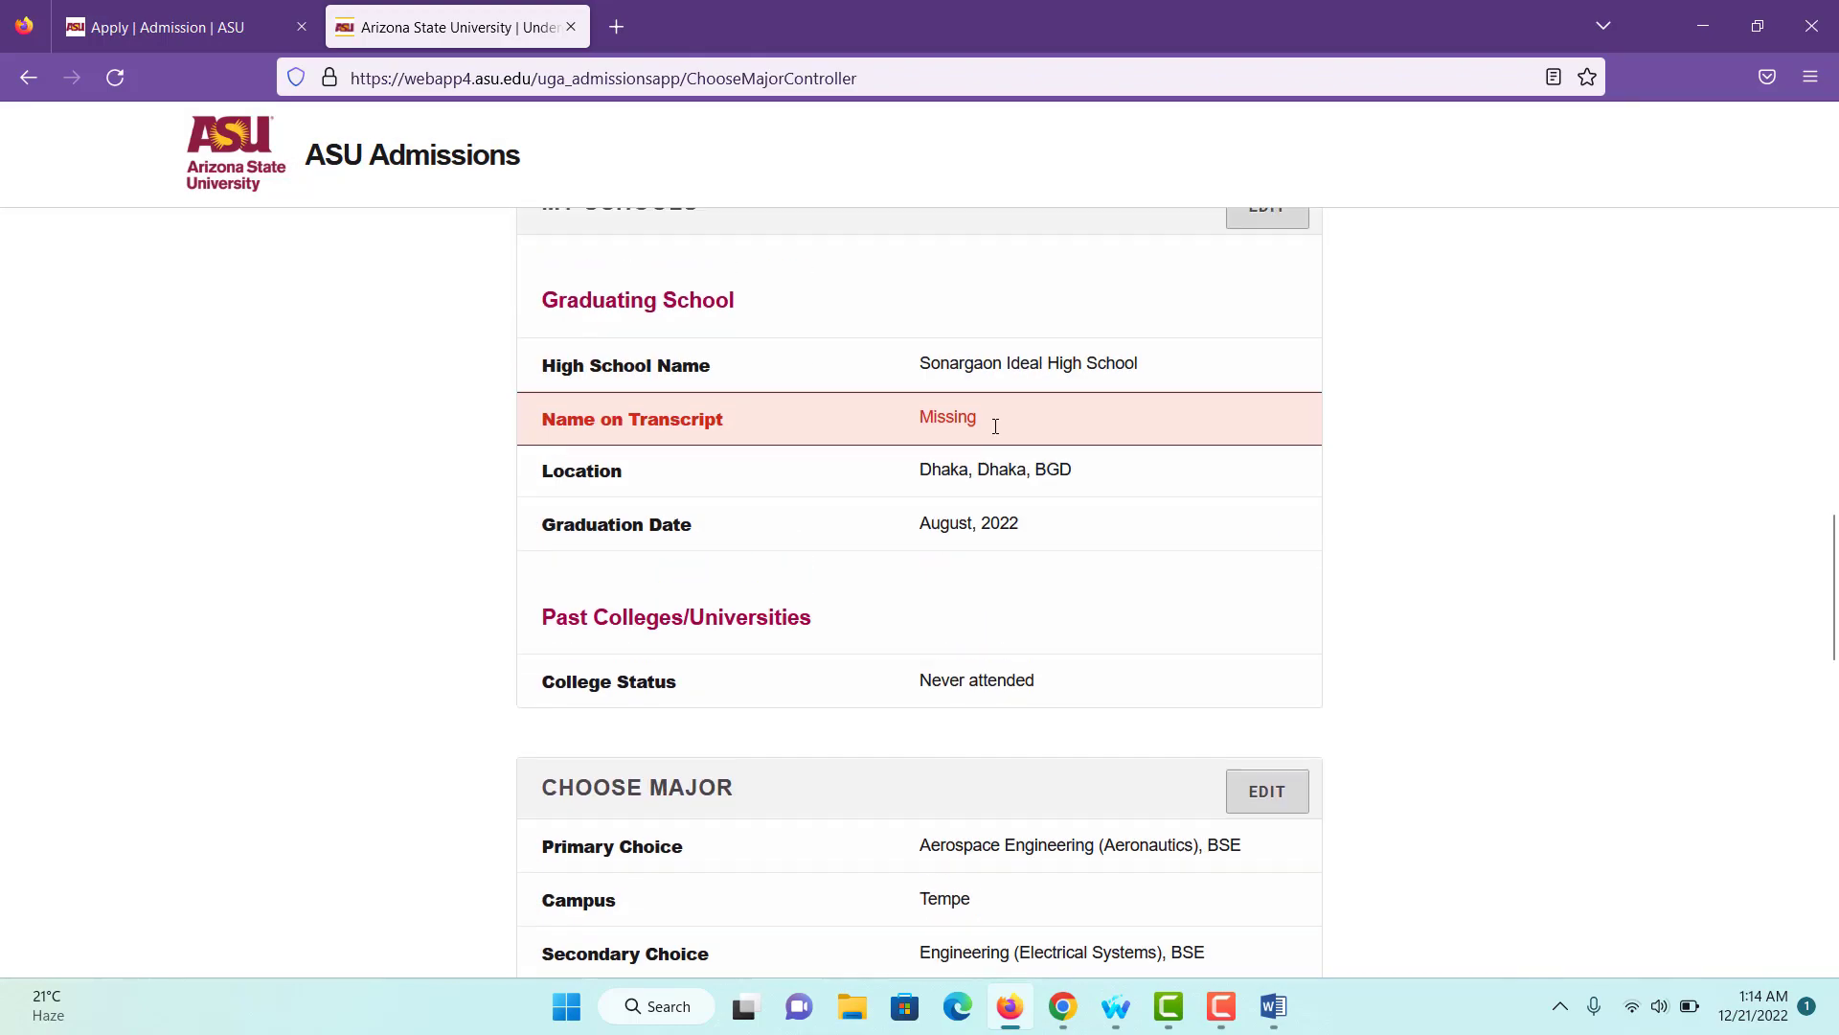
- Revisit My Schools, then certify the affidavit and submit, reaching the $85.00 fee page
scroll(980, 405, up, 2)
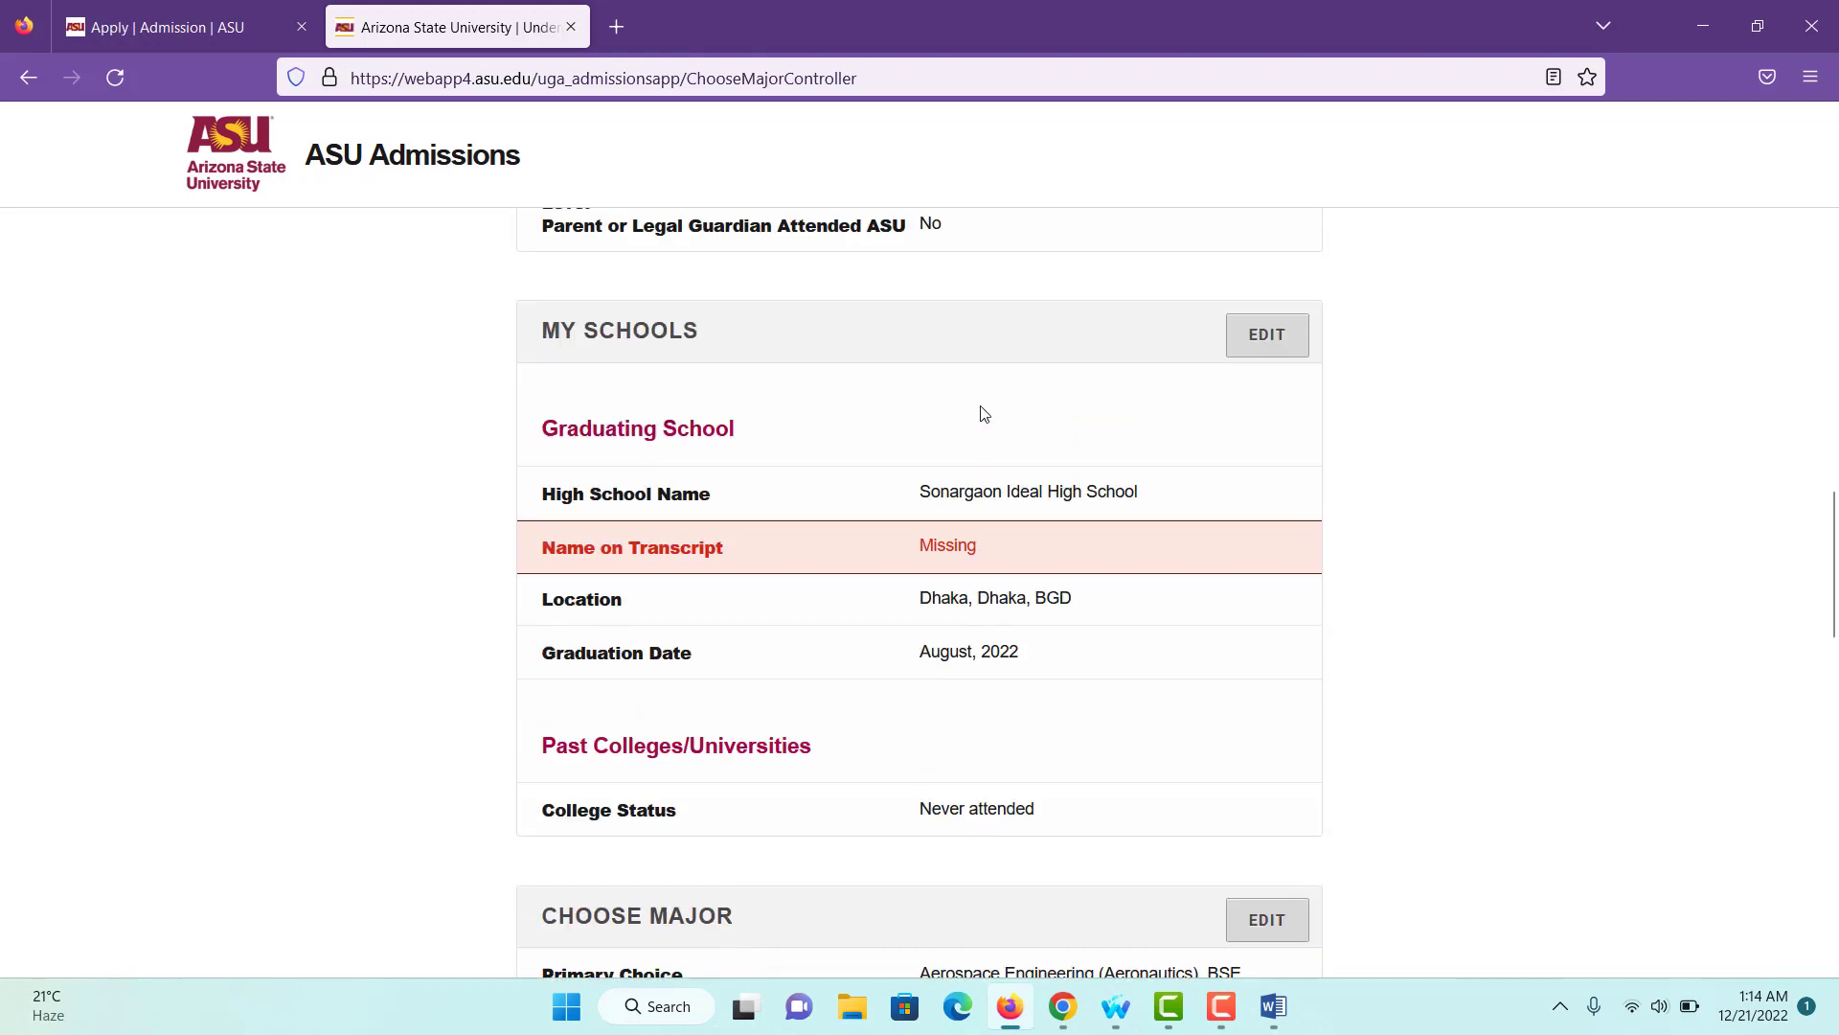
click(1262, 347)
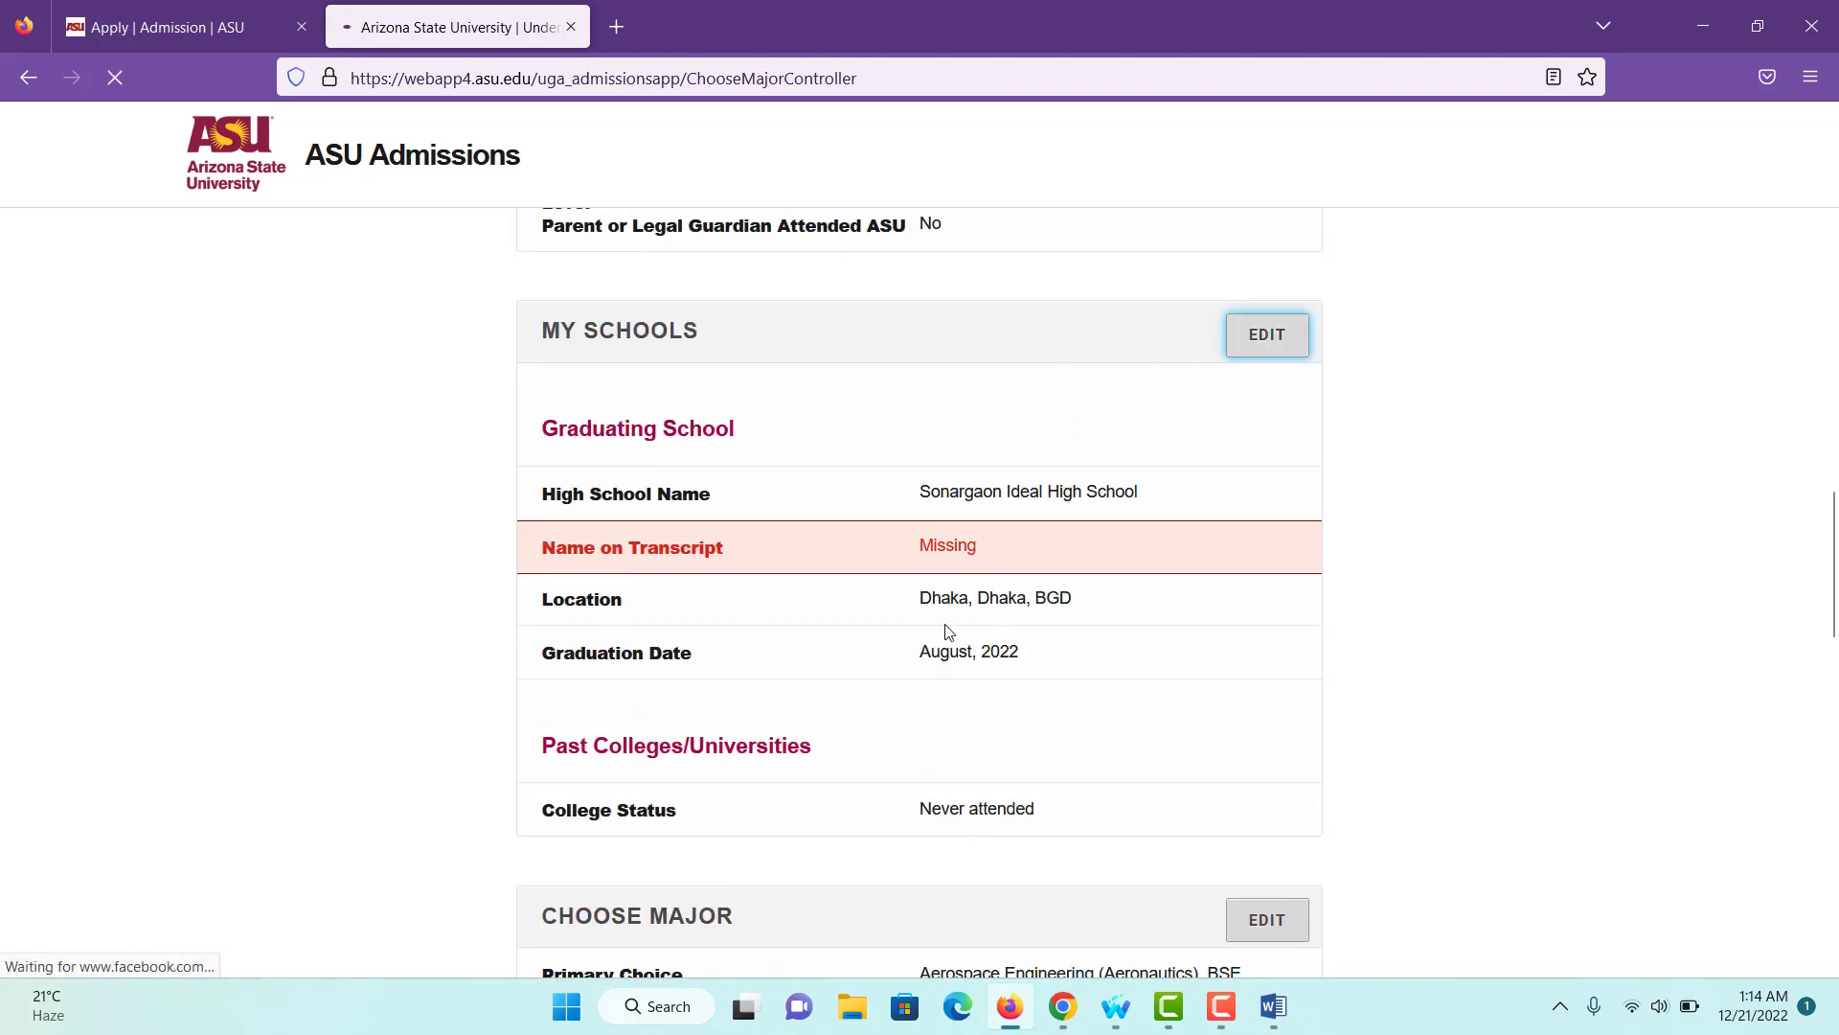
scroll(875, 592, down, 3)
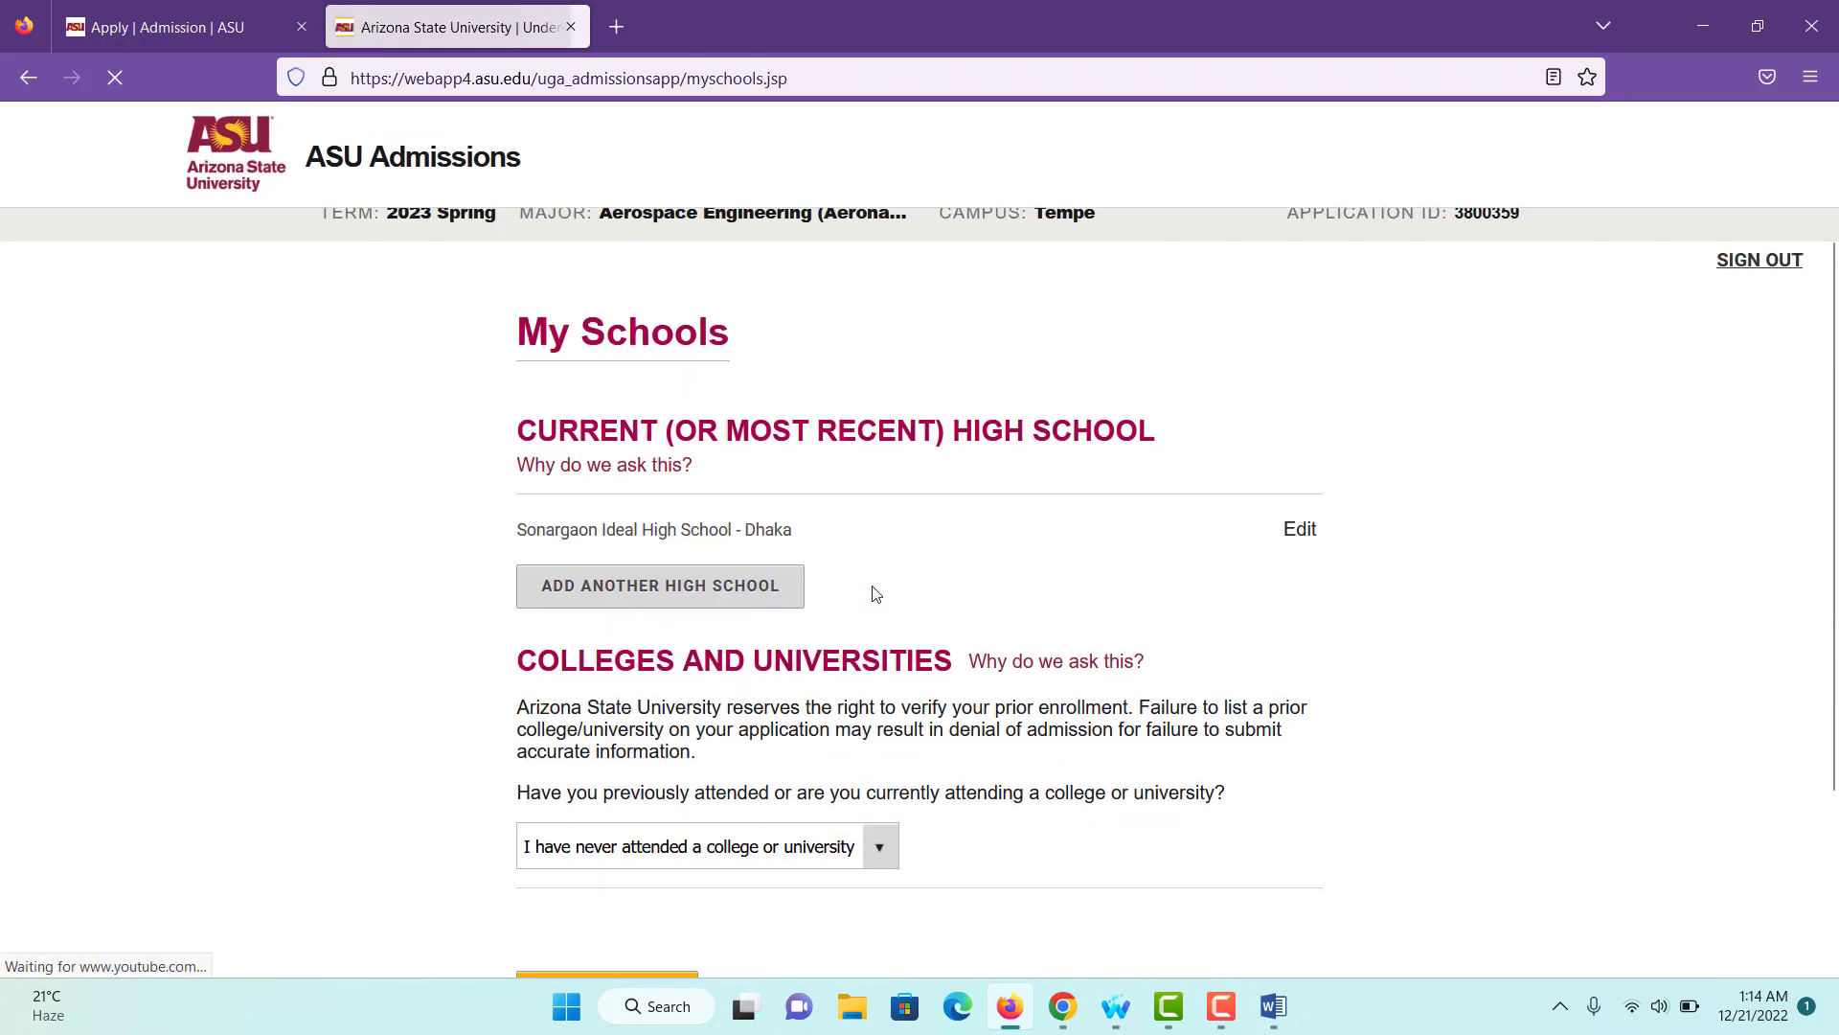
scroll(874, 594, down, 2)
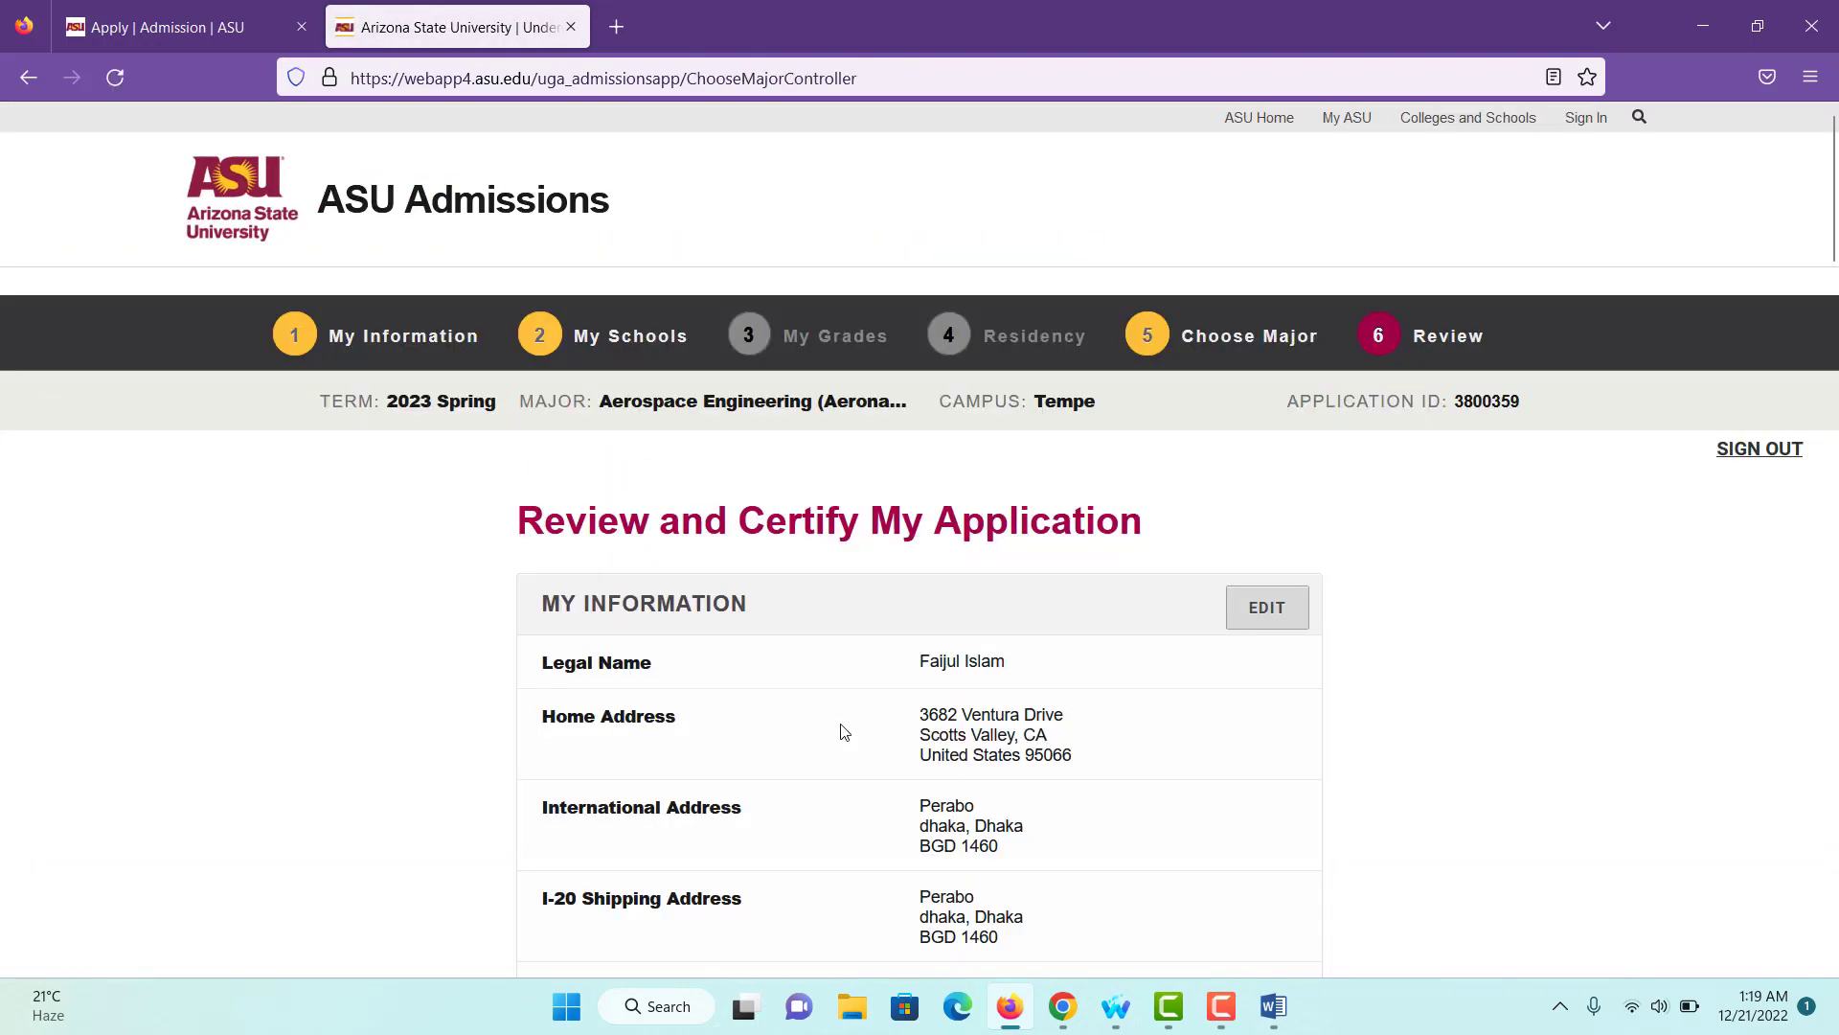
scroll(843, 731, down, 15)
scroll(844, 731, down, 20)
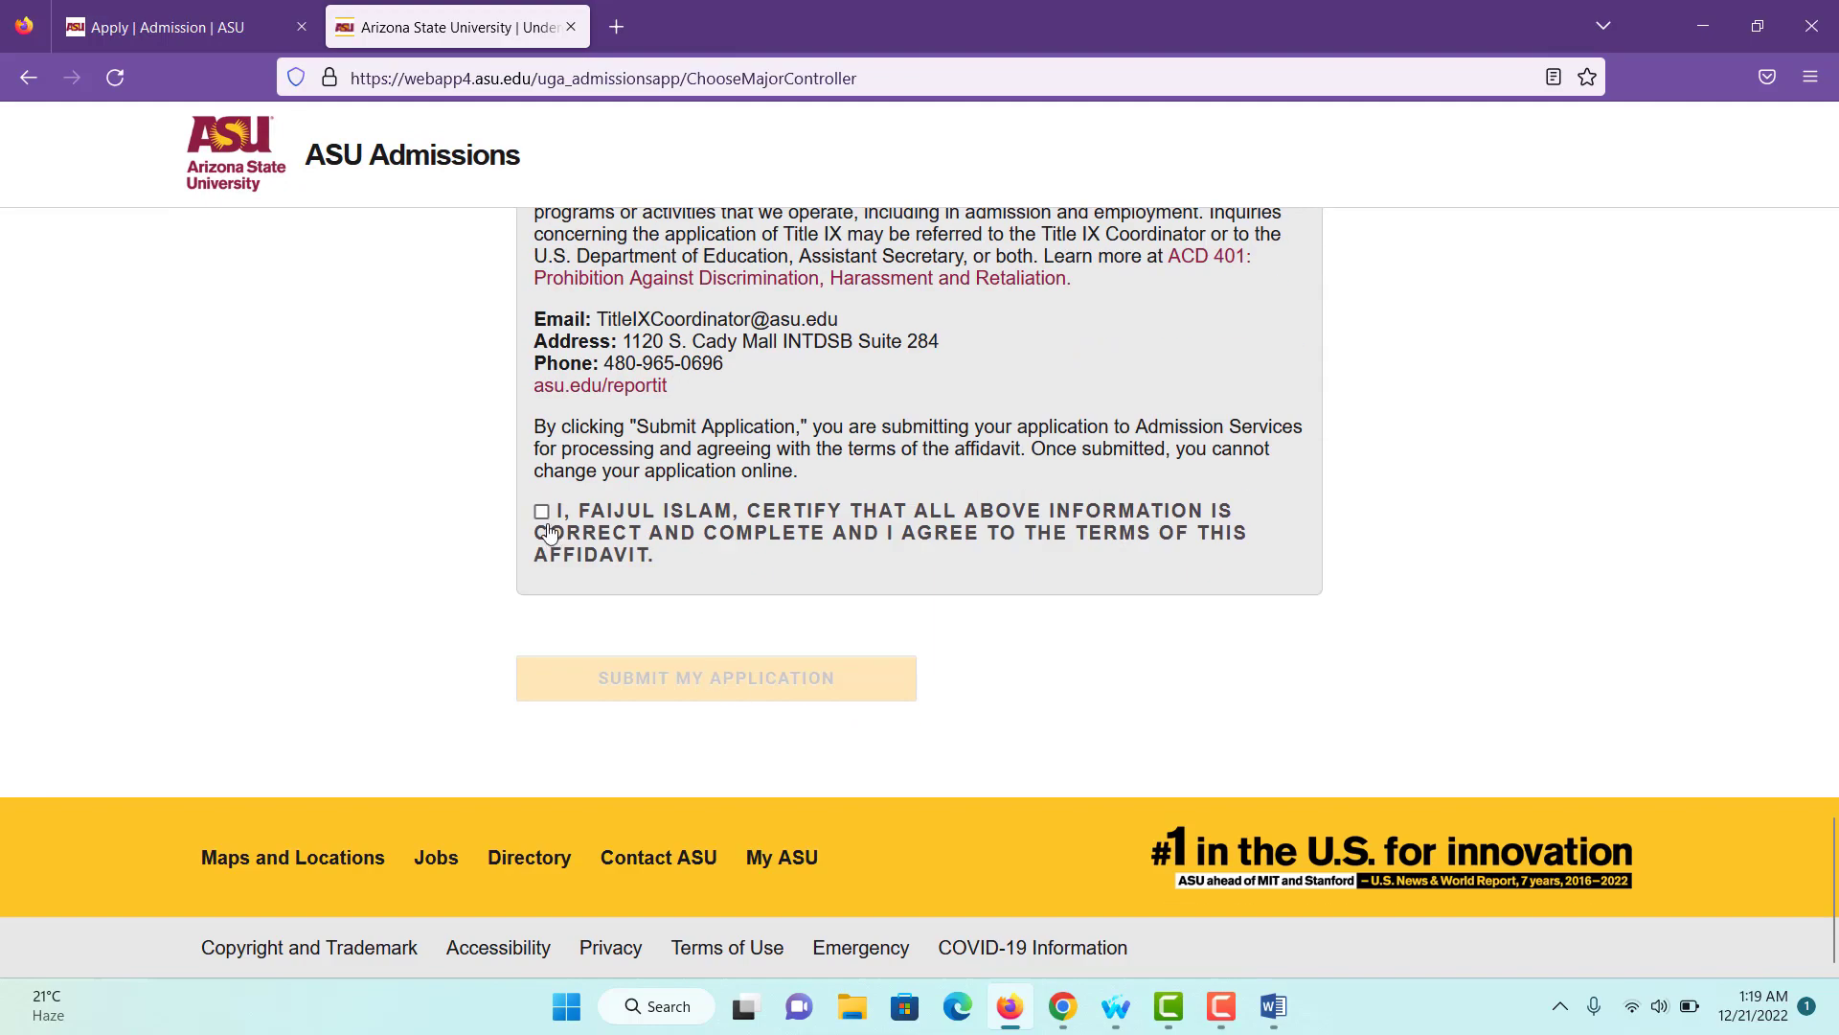
click(541, 511)
click(641, 676)
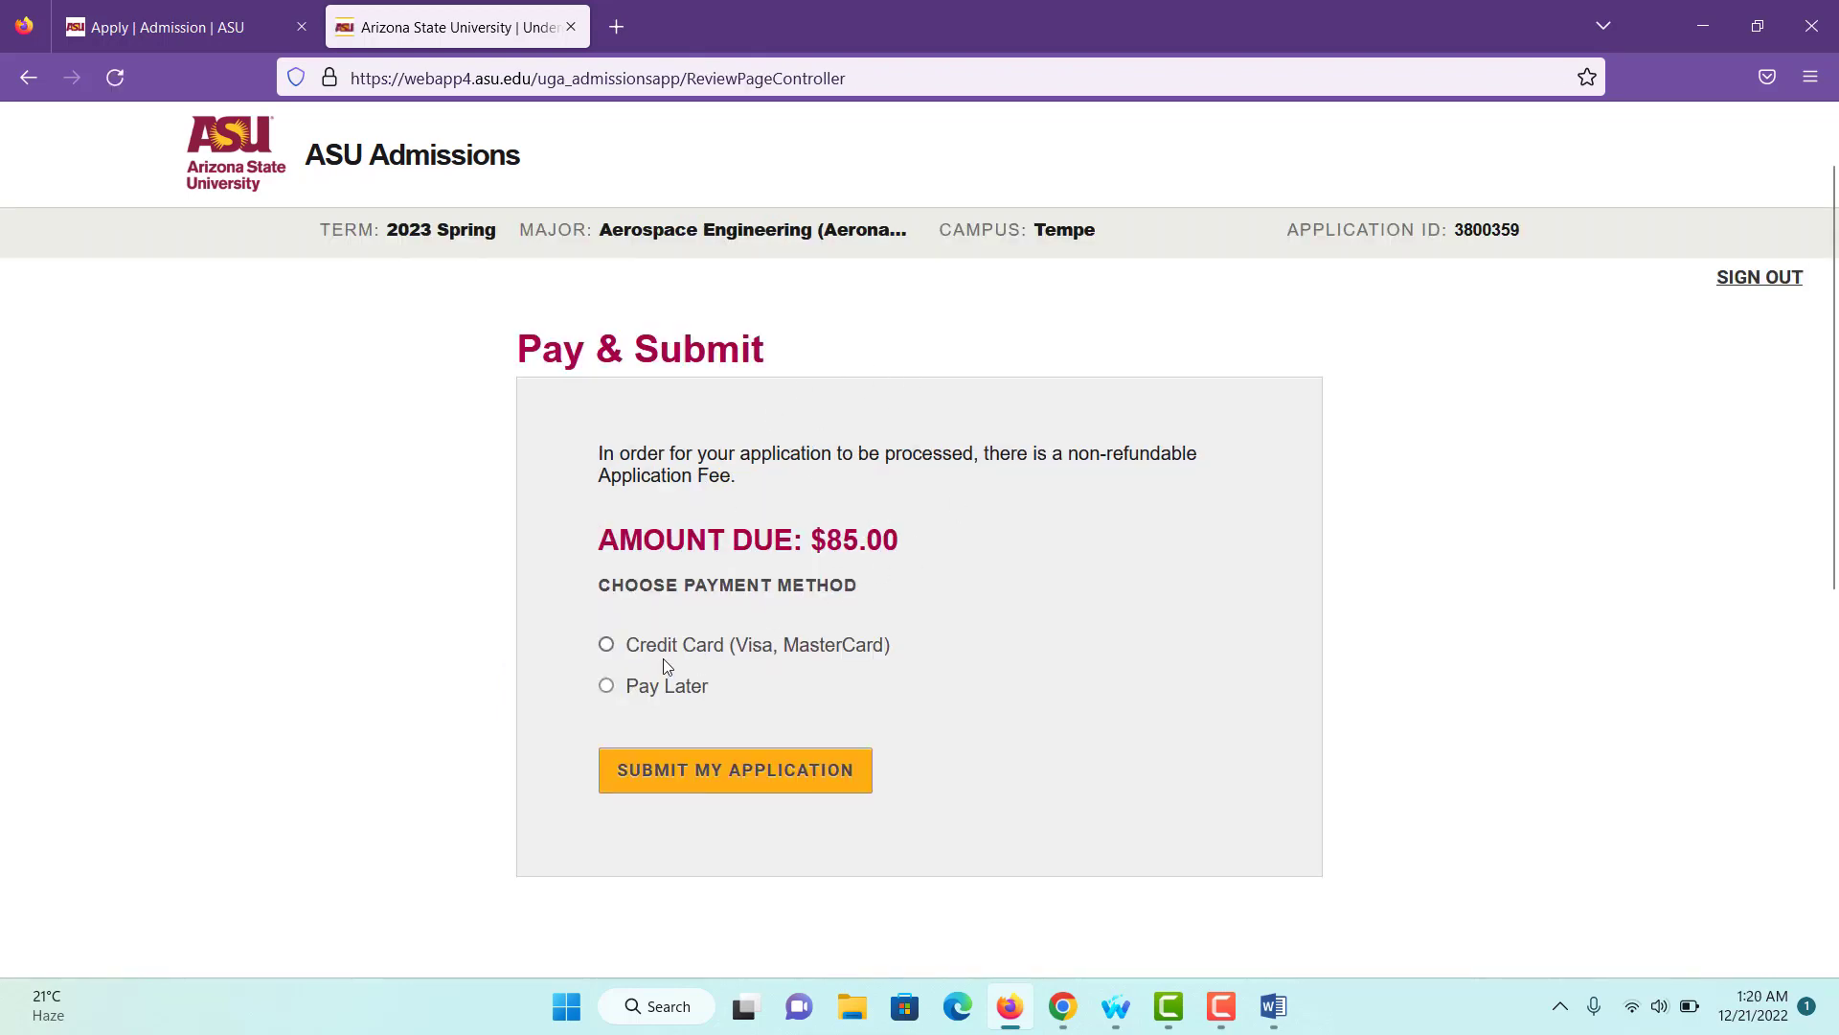
- Submit the application with the fee set to Pay Later and note the submission message
click(608, 687)
click(721, 784)
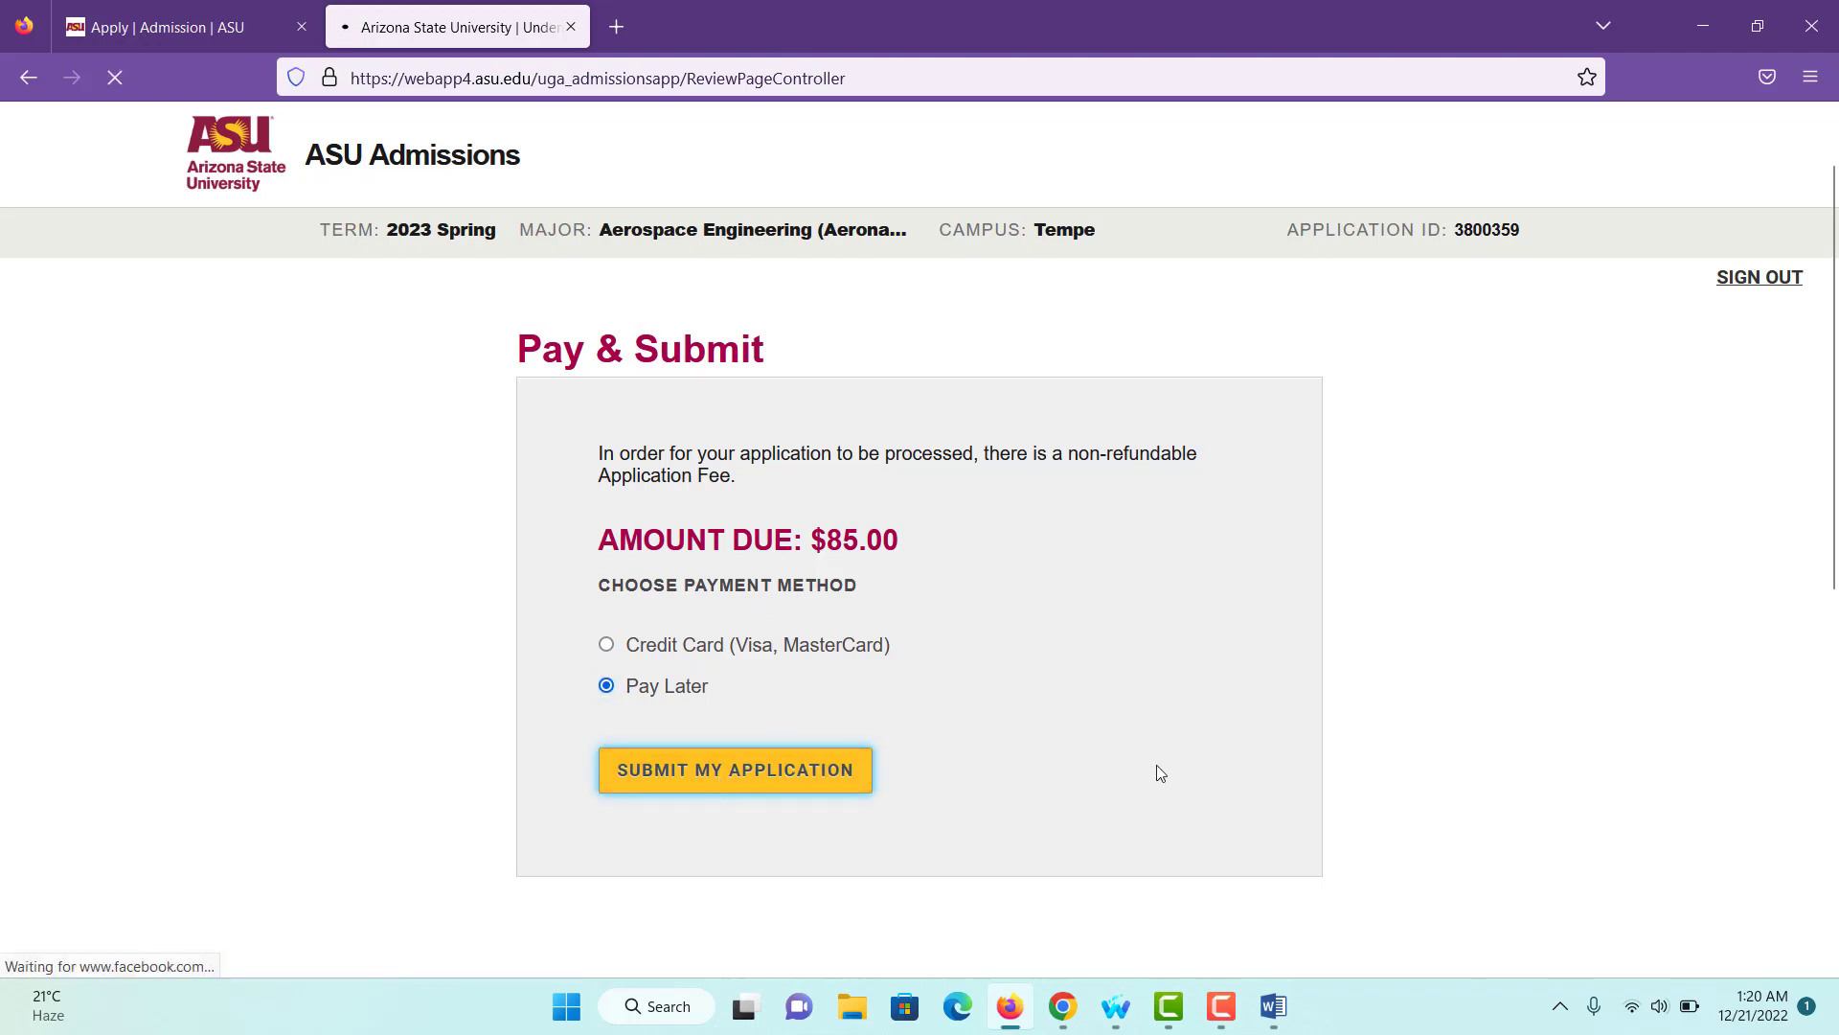
drag(520, 348, 966, 421)
drag(1221, 457, 787, 469)
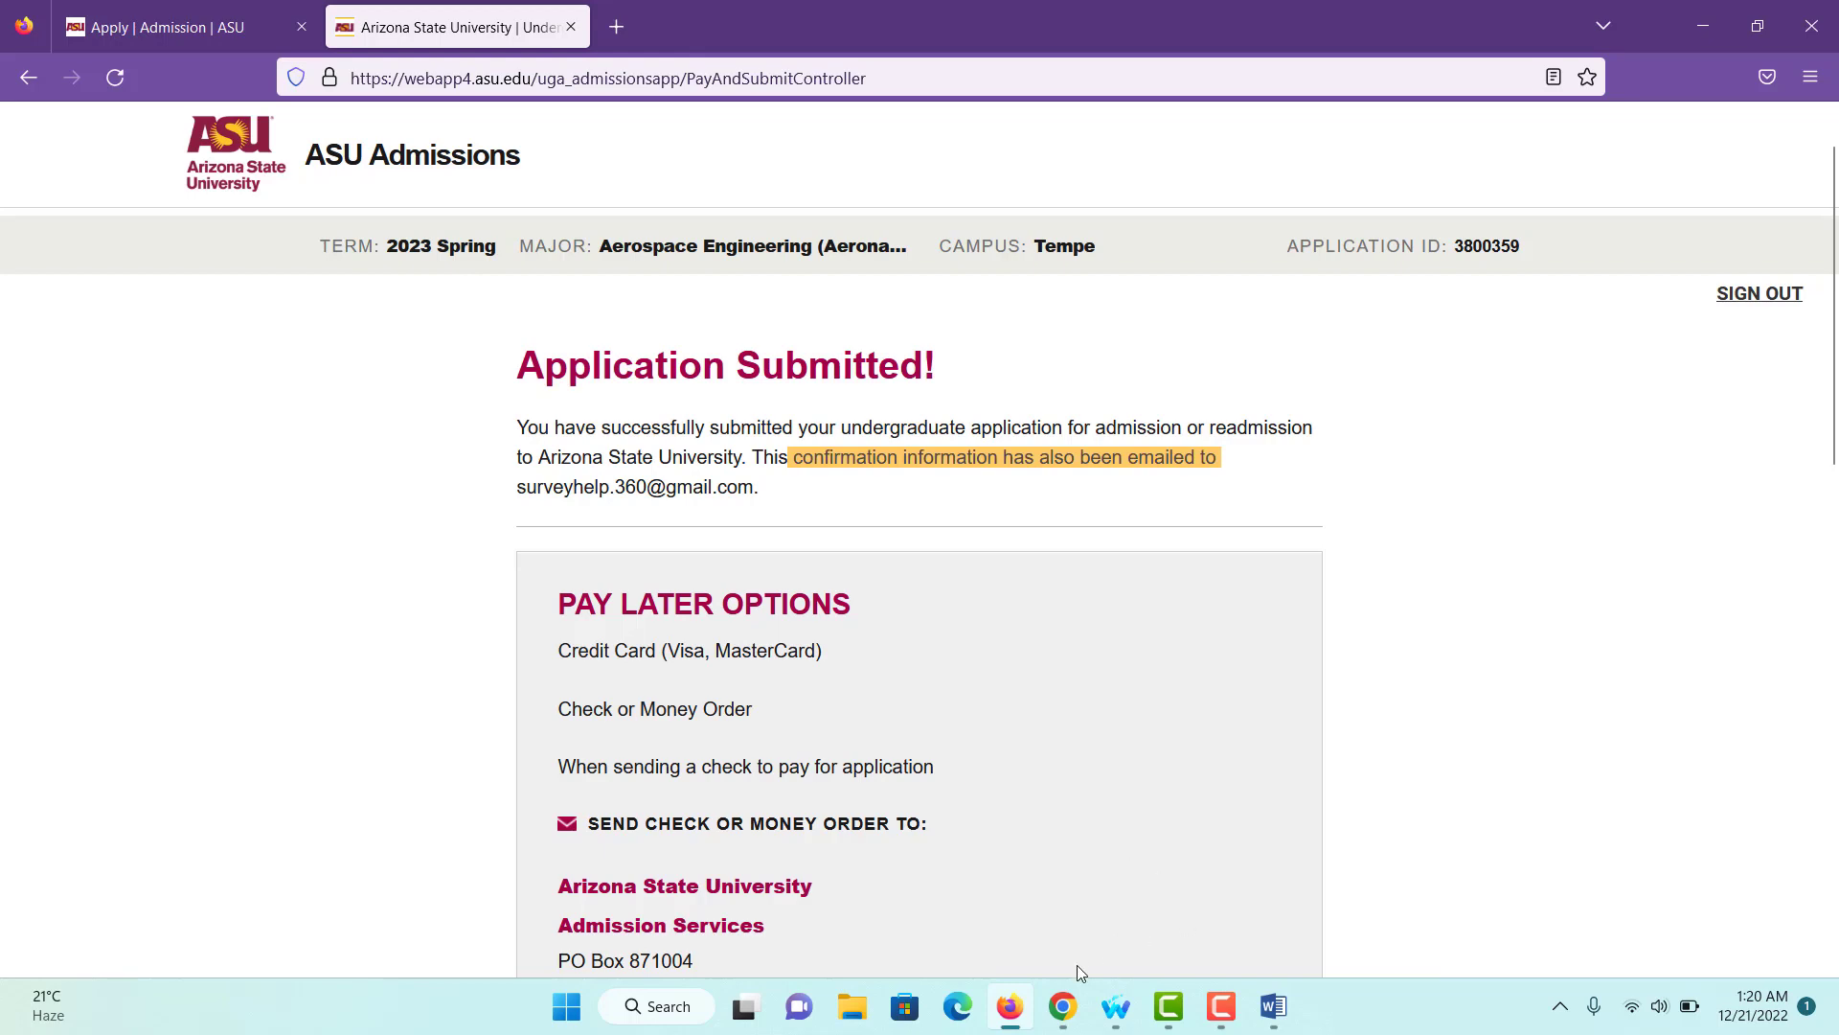
- Check the ASU admission confirmation email in the inbox, then return to the confirmation page
click(1062, 1006)
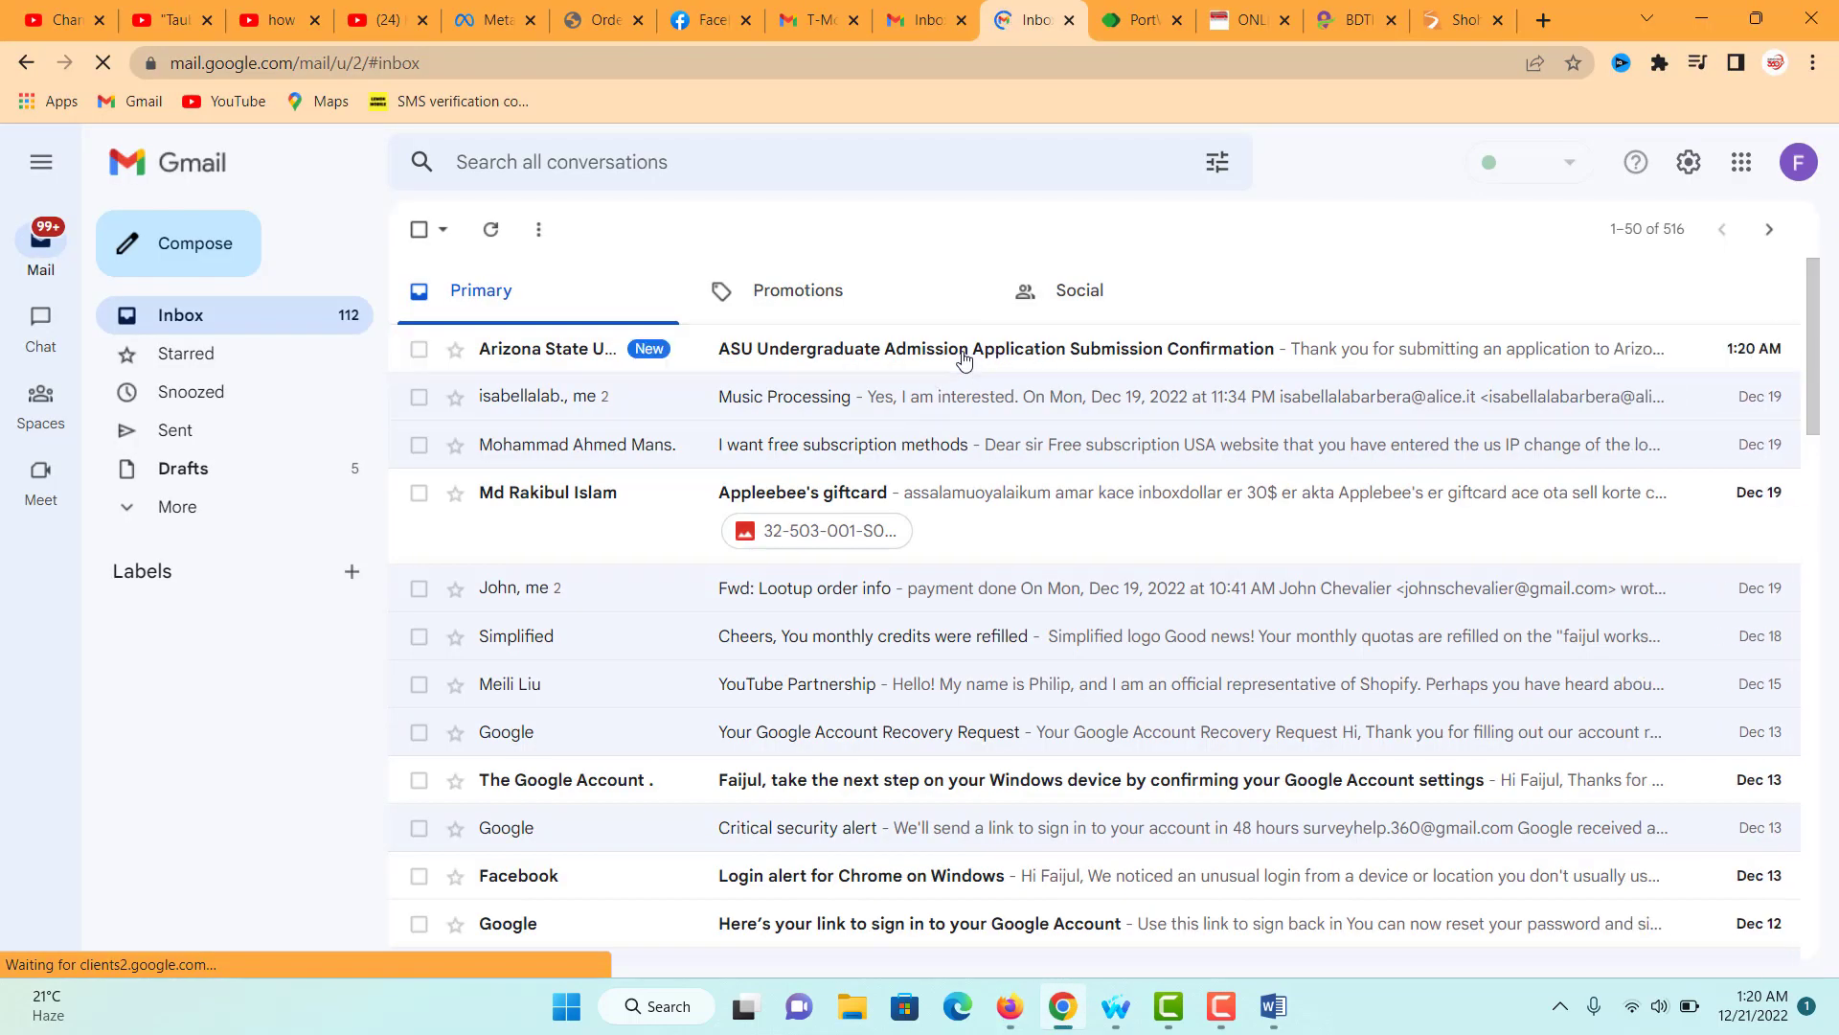
click(962, 360)
scroll(710, 680, down, 1)
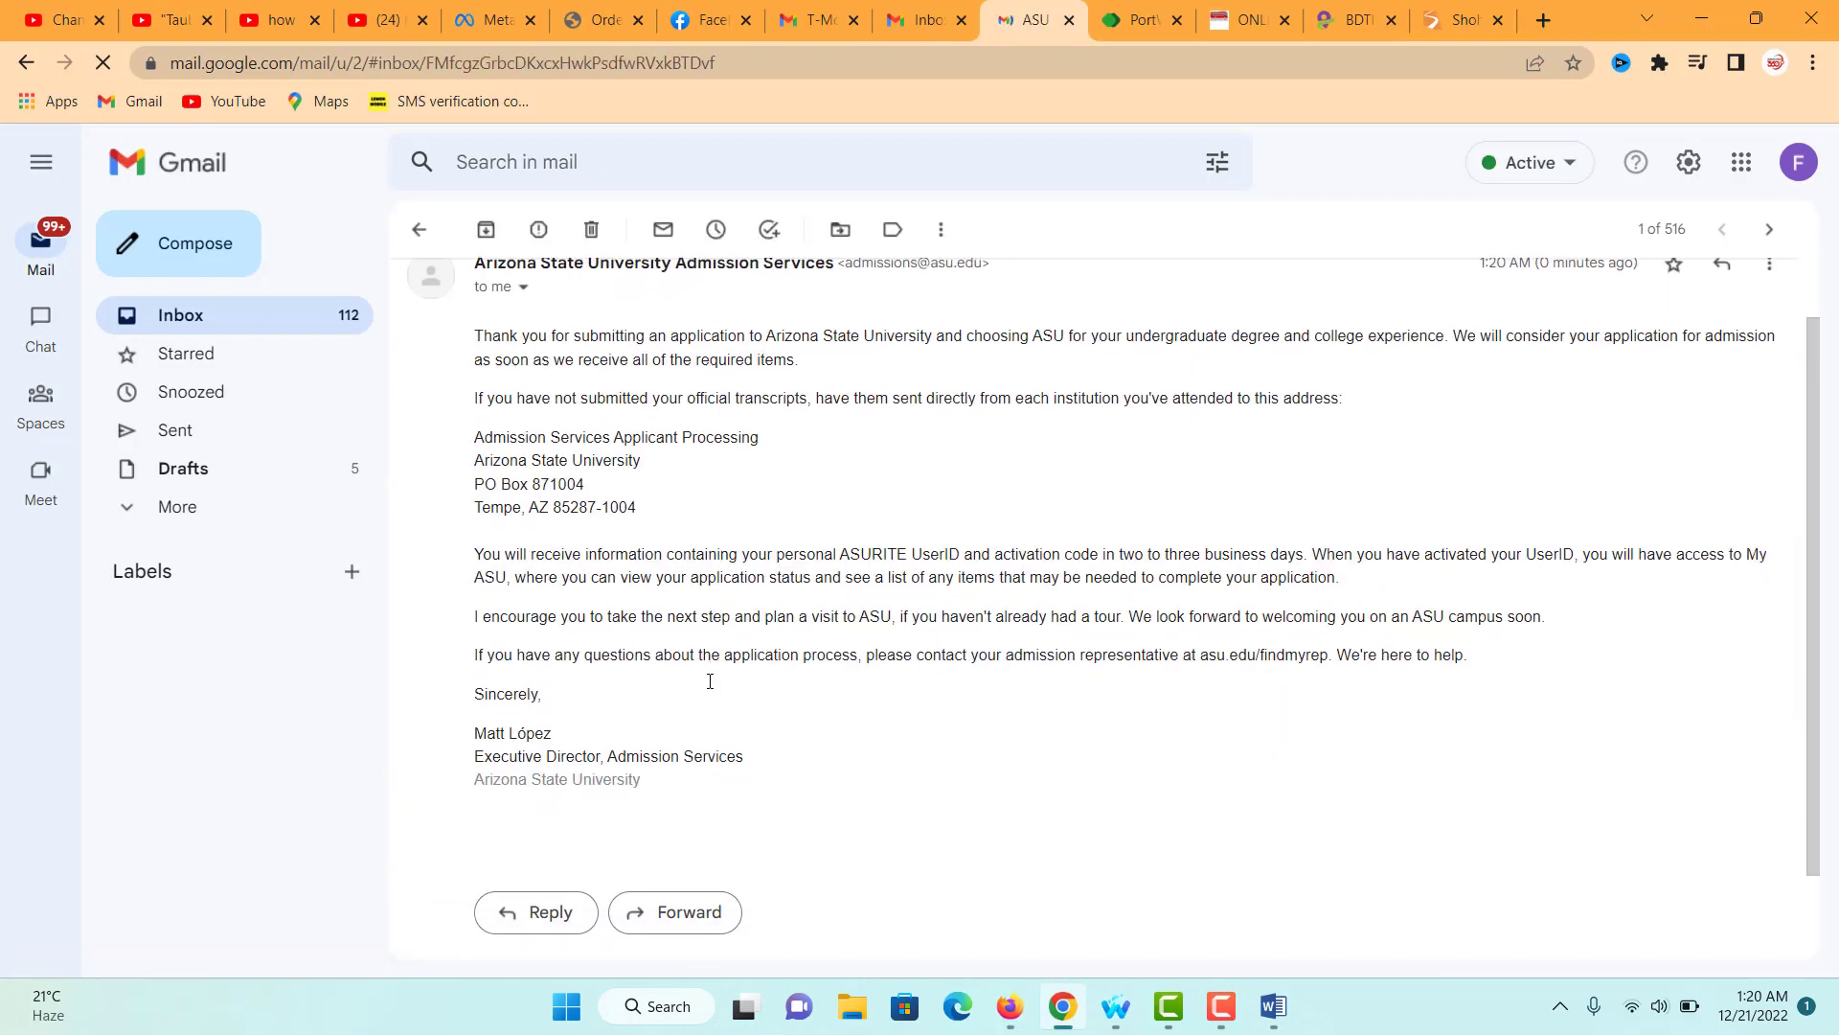
scroll(710, 680, up, 1)
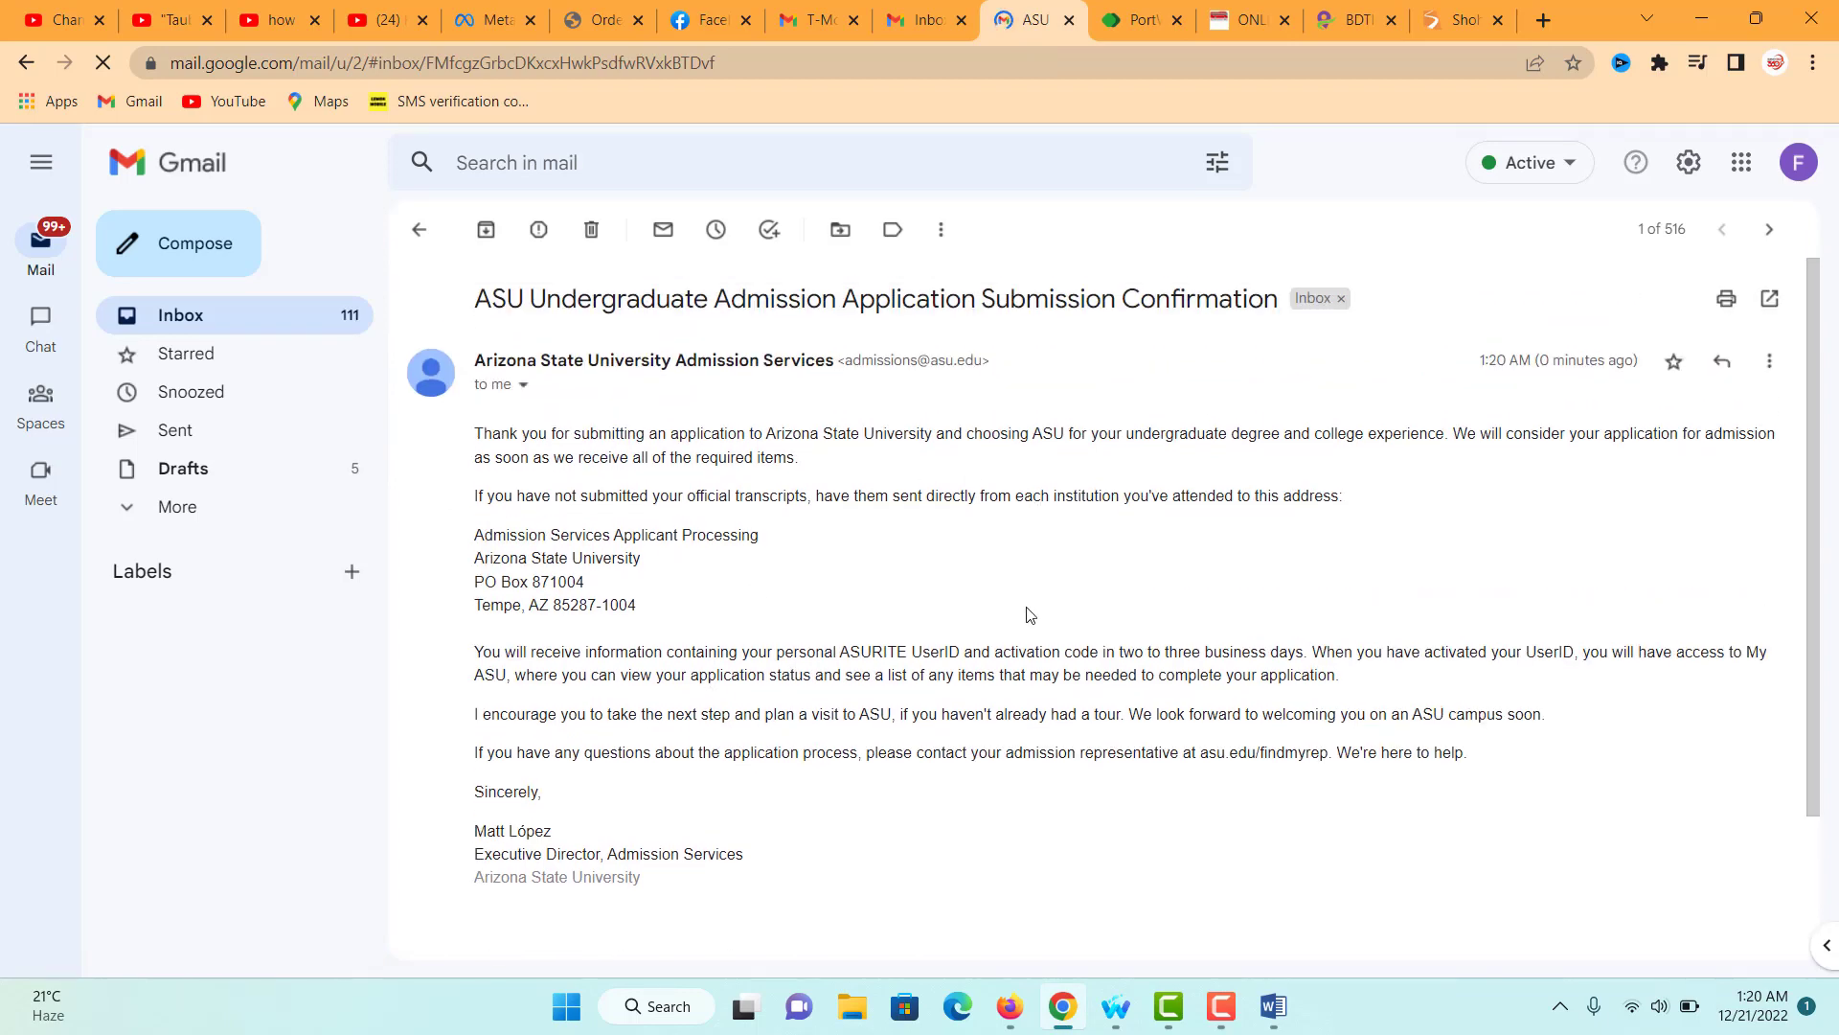
key(alt+Tab)
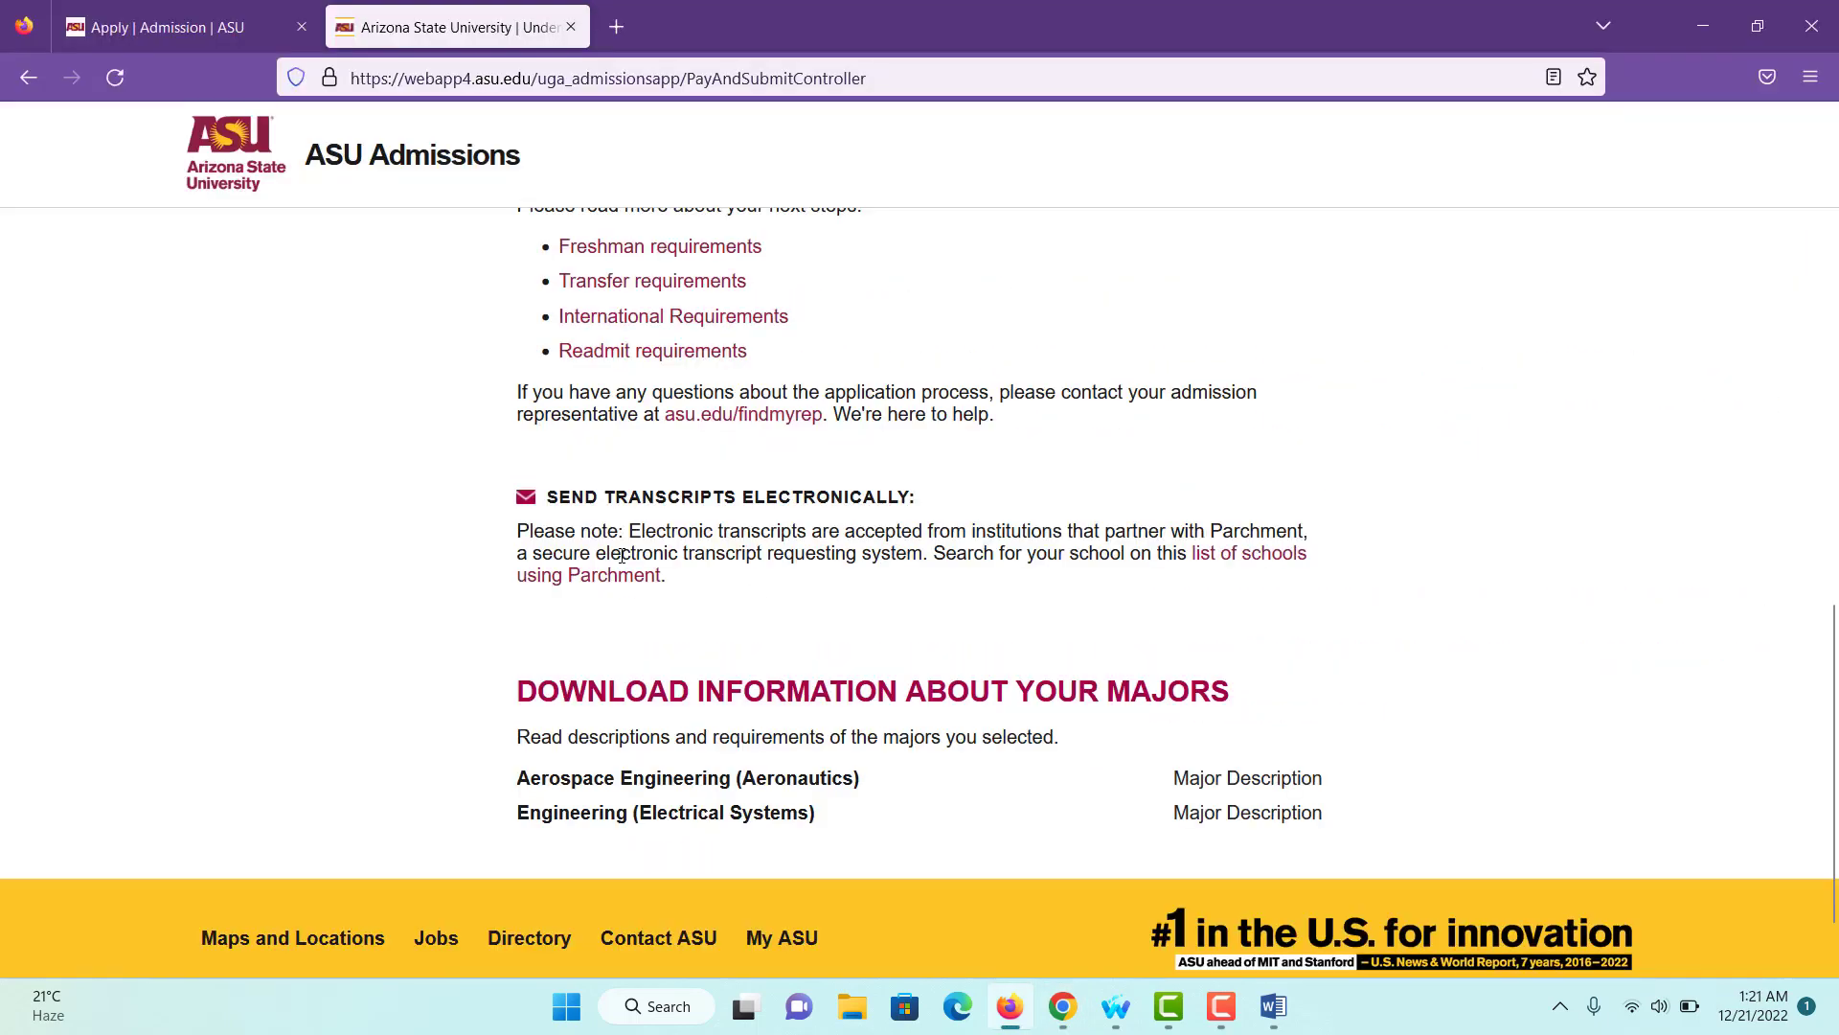
- Review the confirmation page and highlight the note about My ASU access via ASURITE UserID
scroll(622, 555, up, 1)
scroll(622, 556, up, 10)
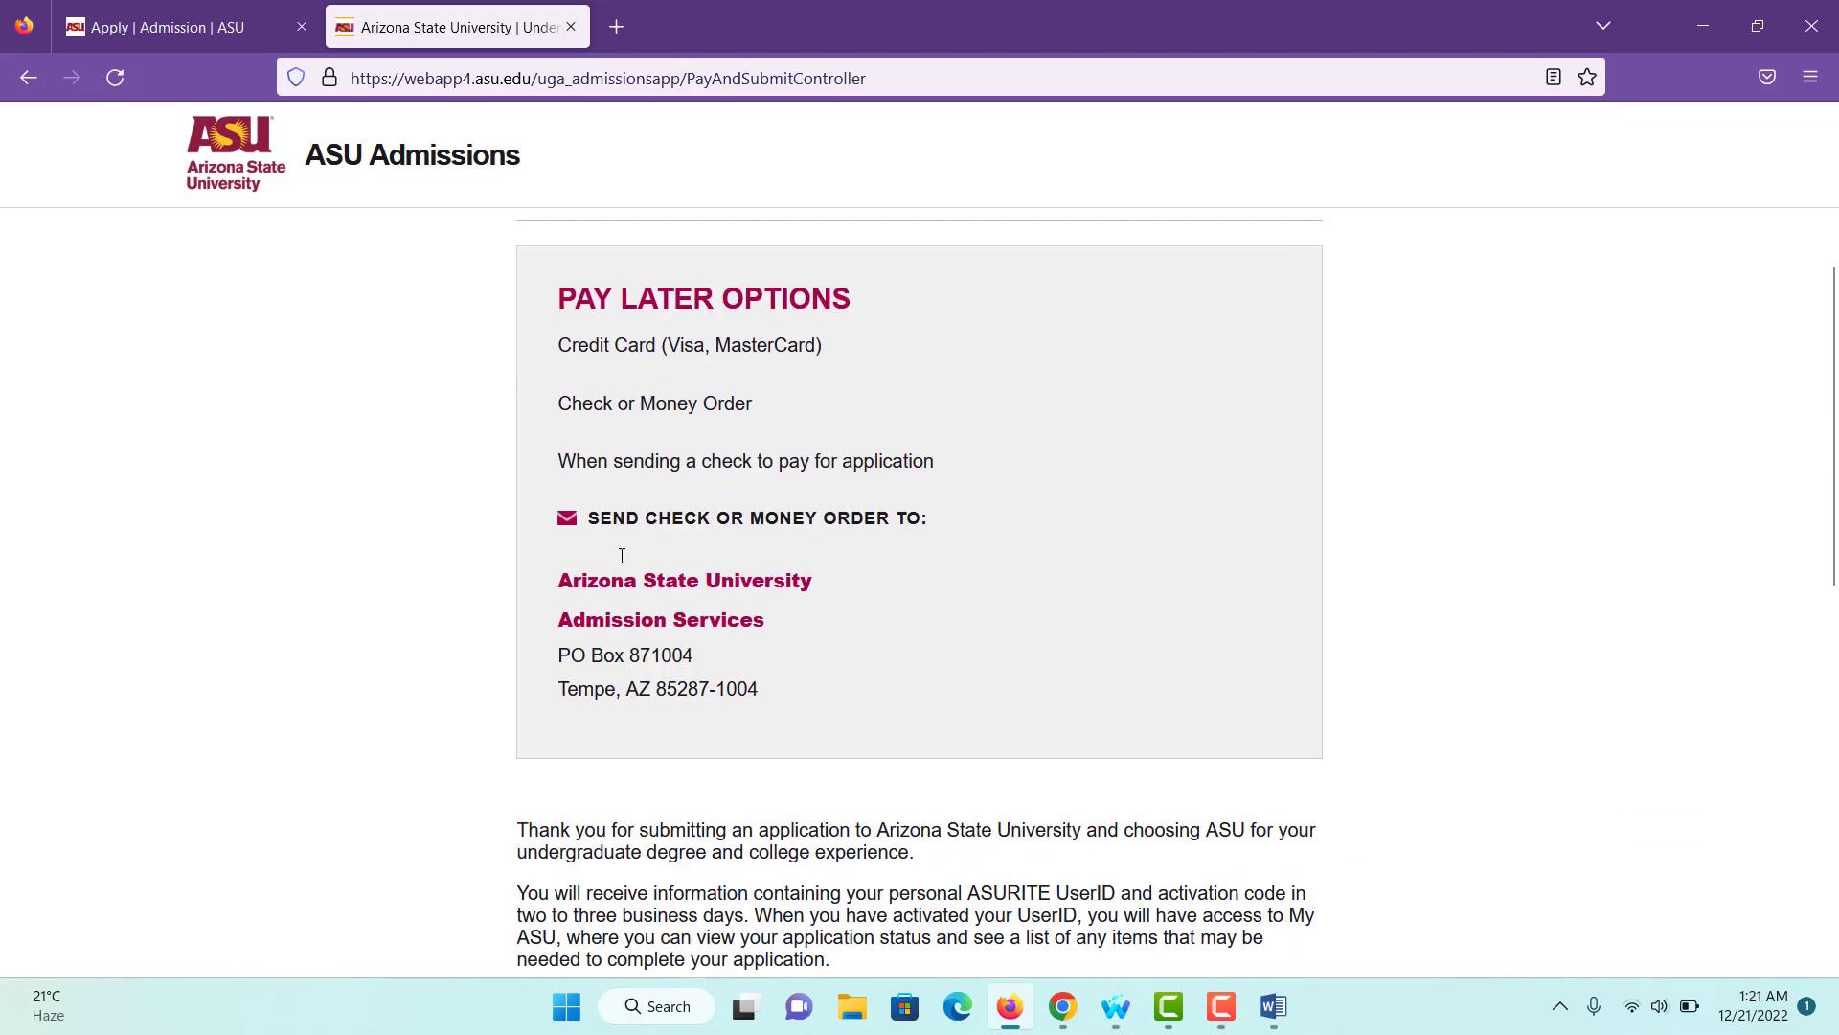
scroll(953, 548, down, 3)
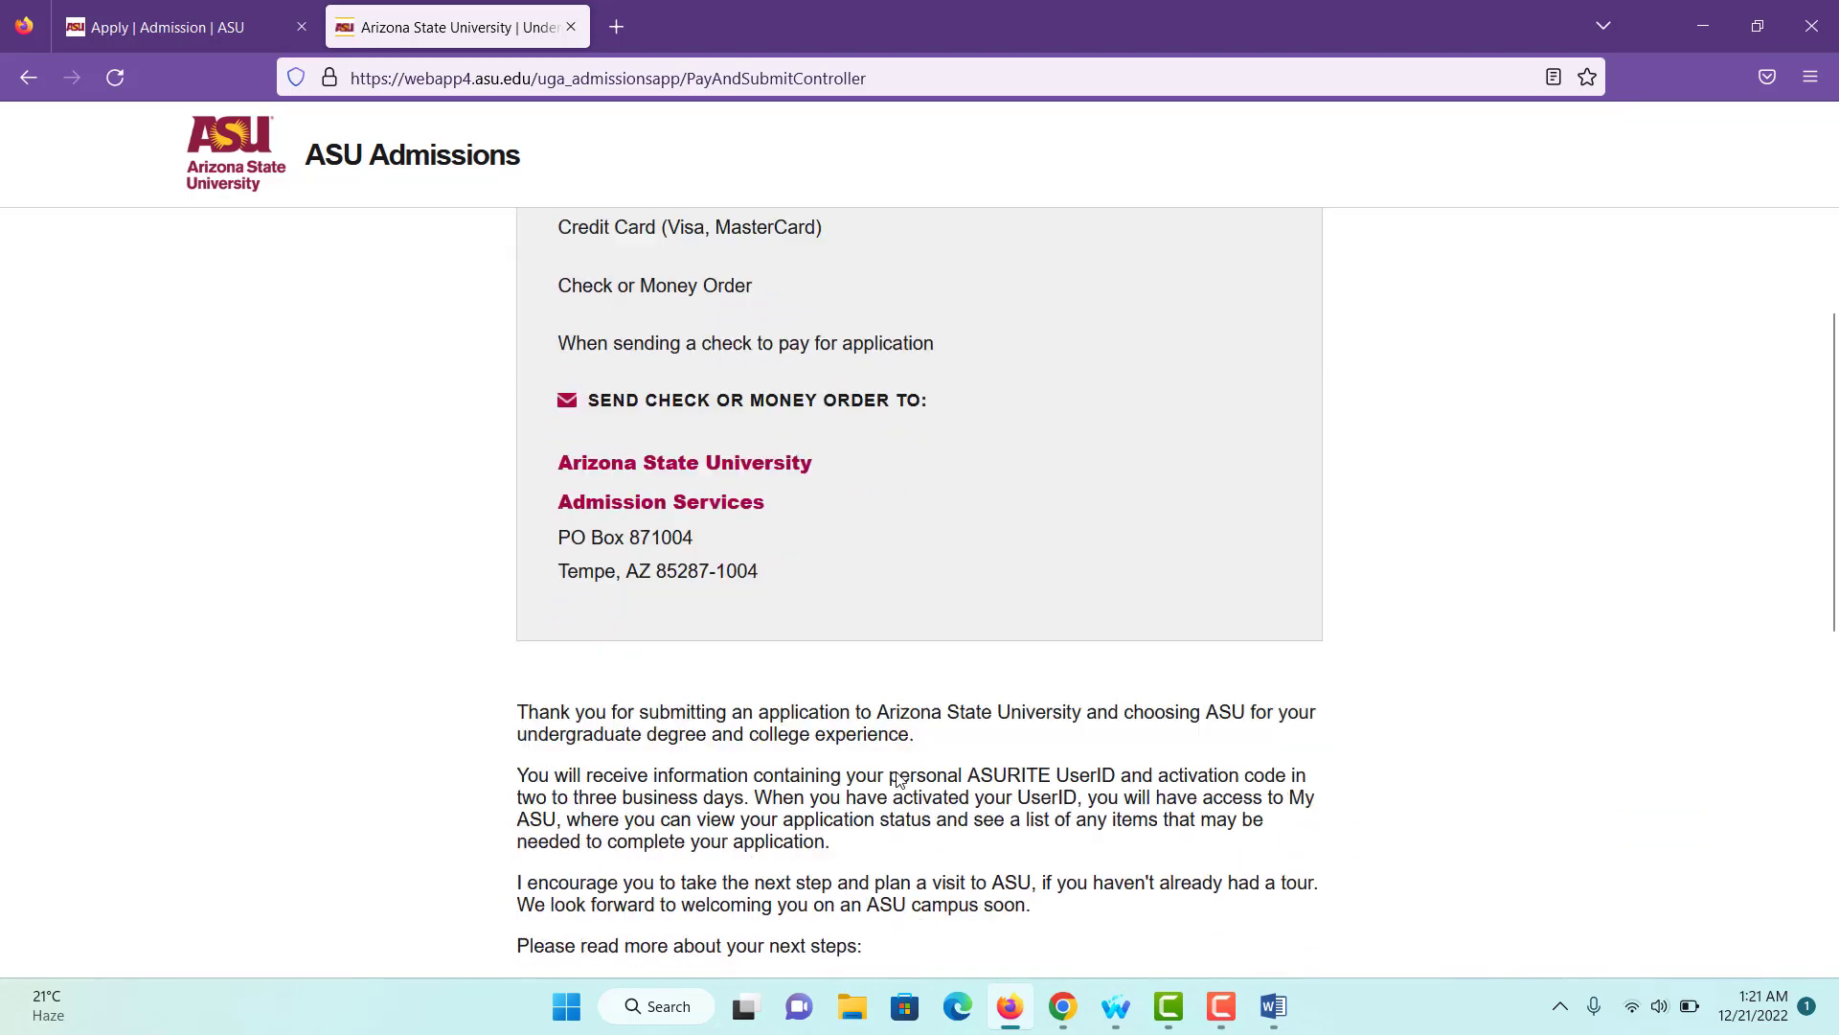
drag(984, 698, 1338, 706)
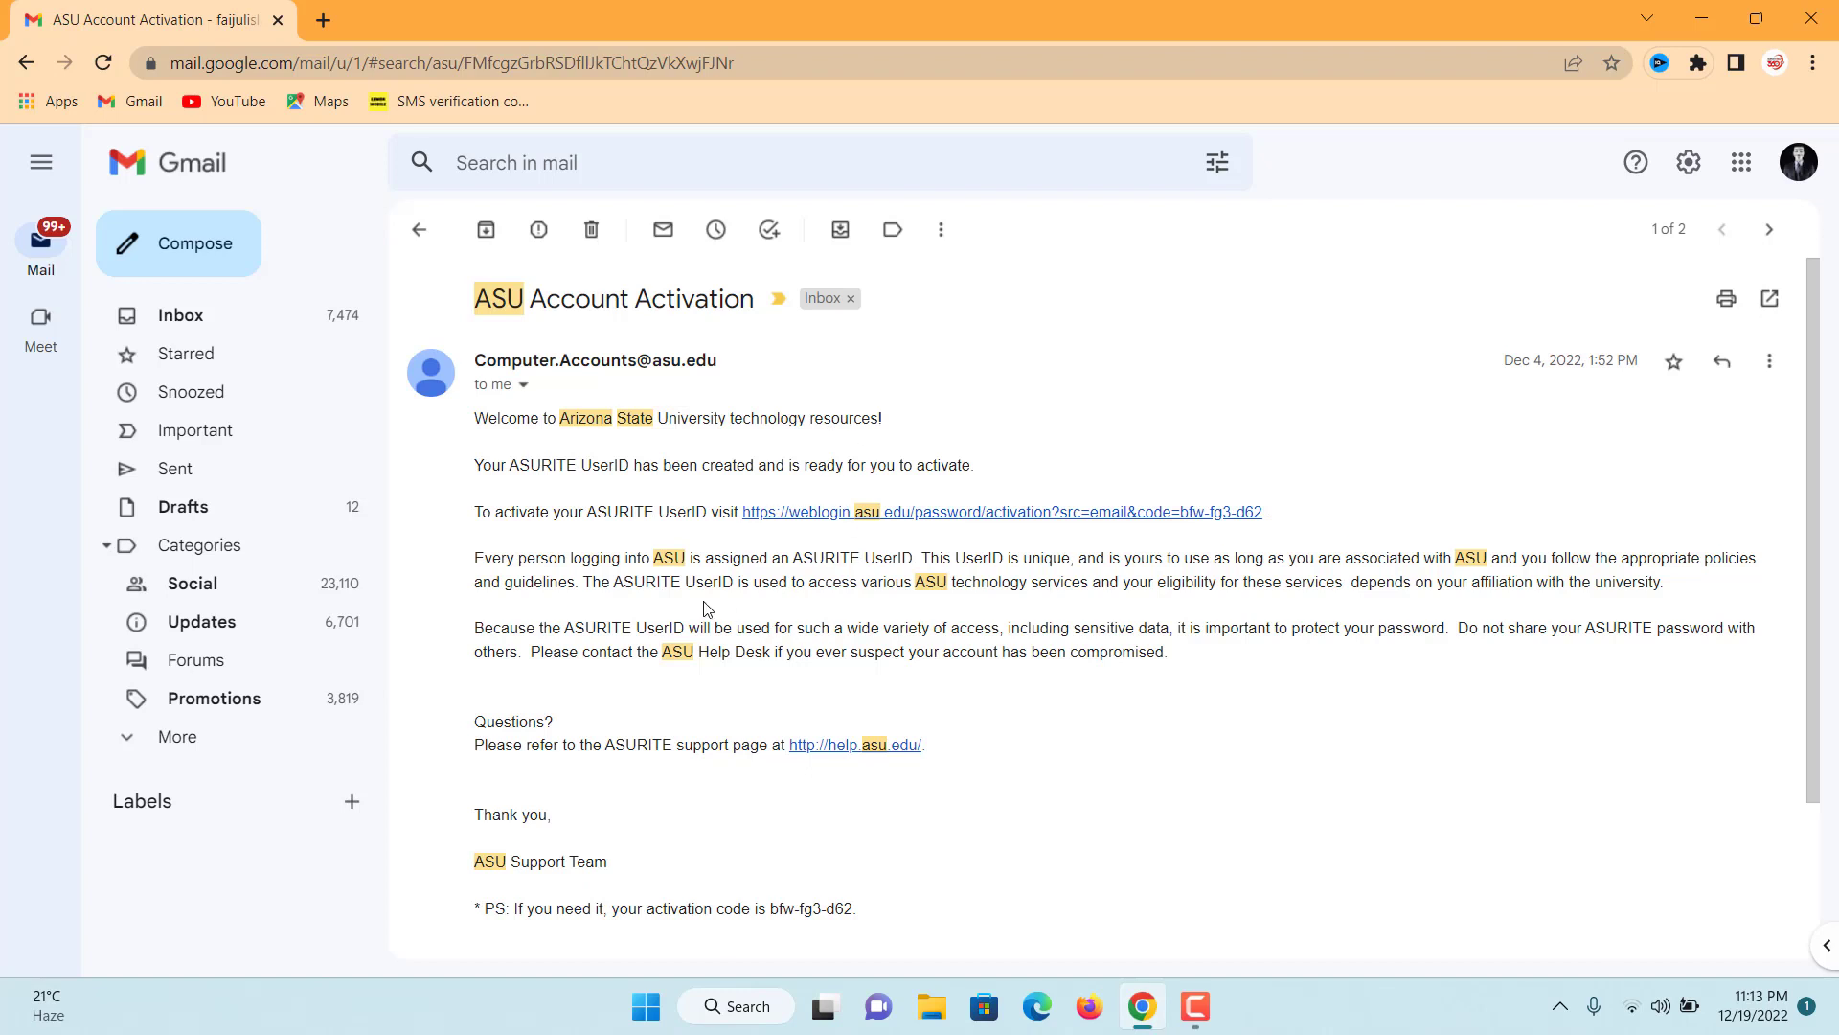
- Open the weblogin.asu.edu activation link from the ASU Account Activation email
drag(582, 467, 768, 458)
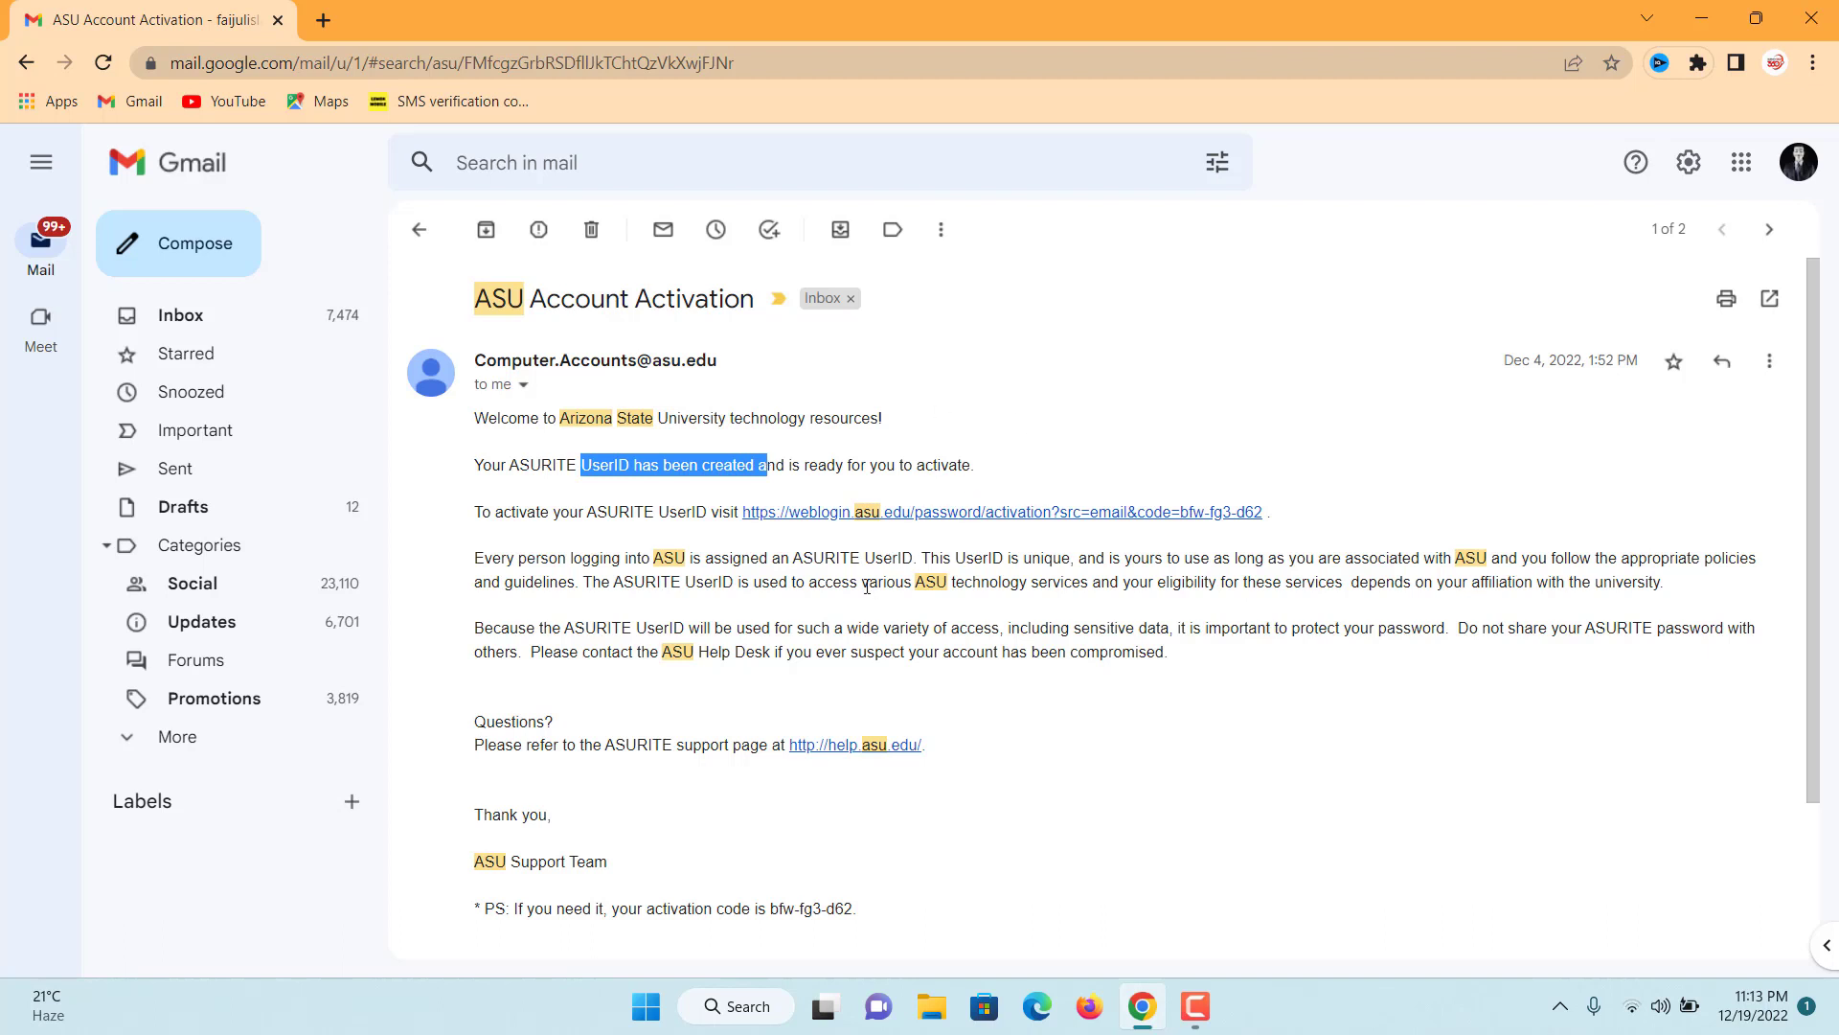
click(941, 519)
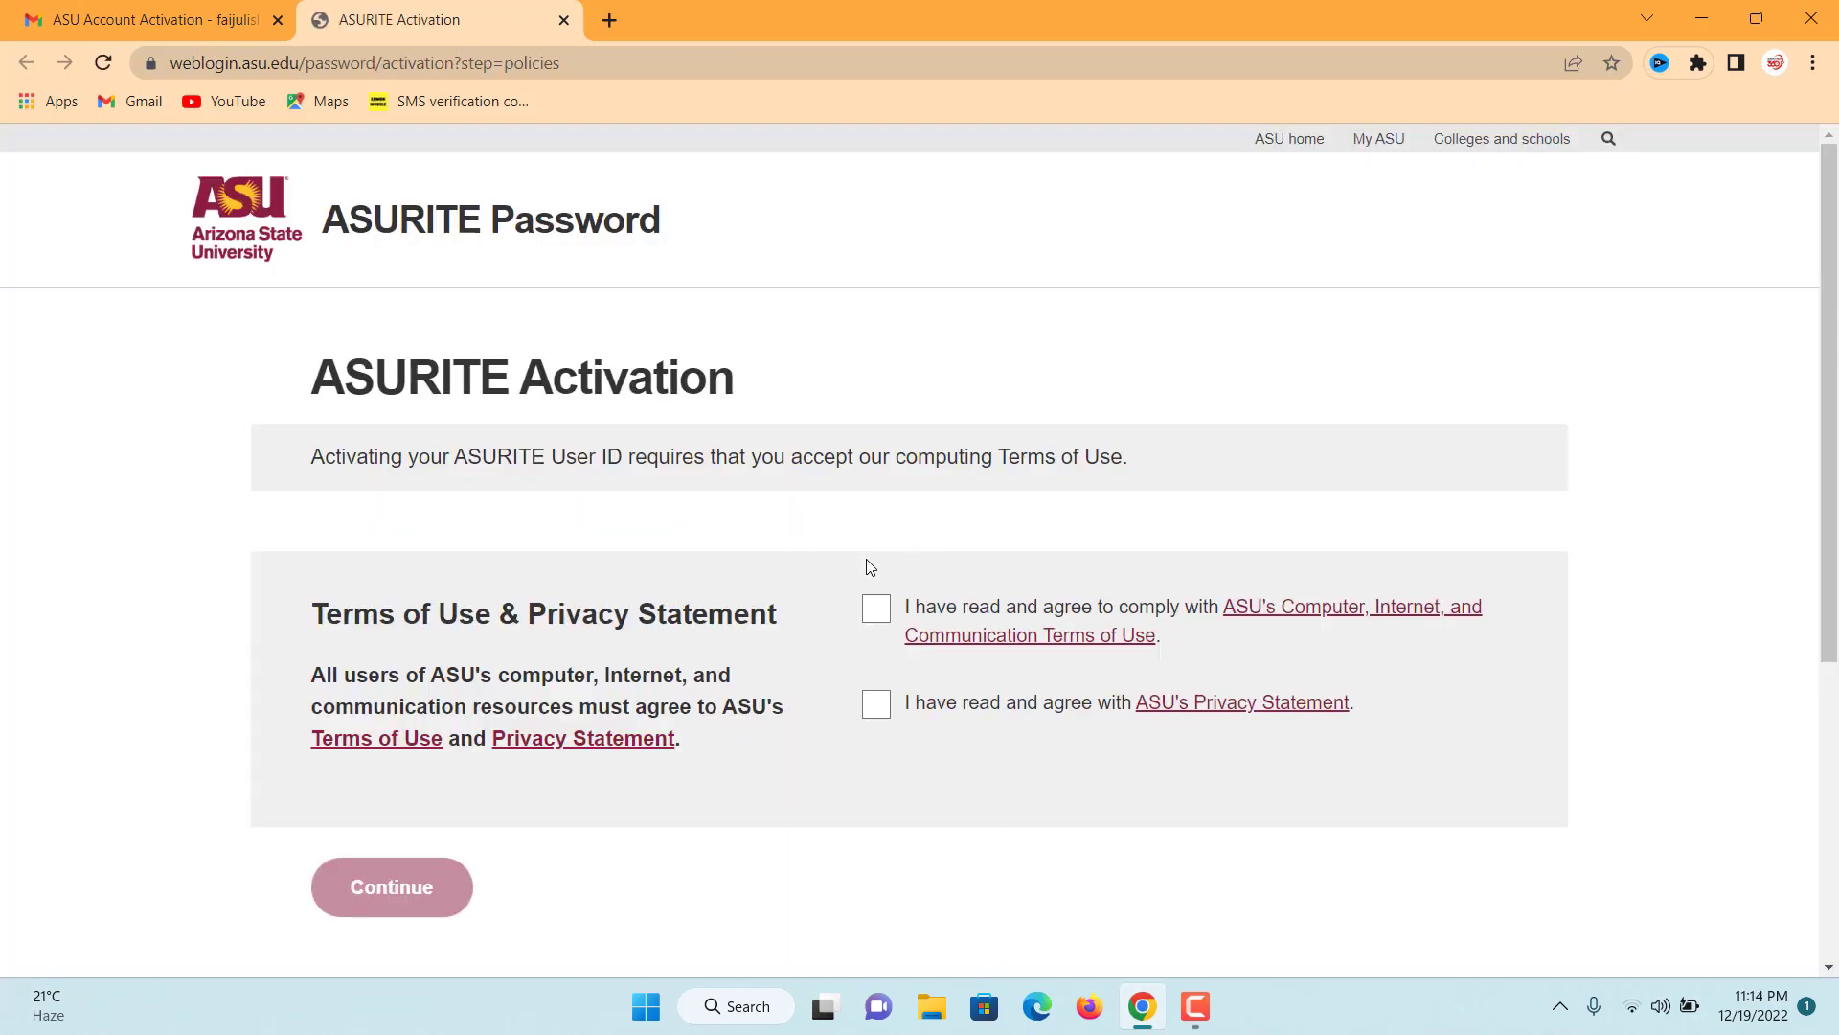
- Accept the computing terms of use and the privacy statement
click(877, 610)
click(876, 707)
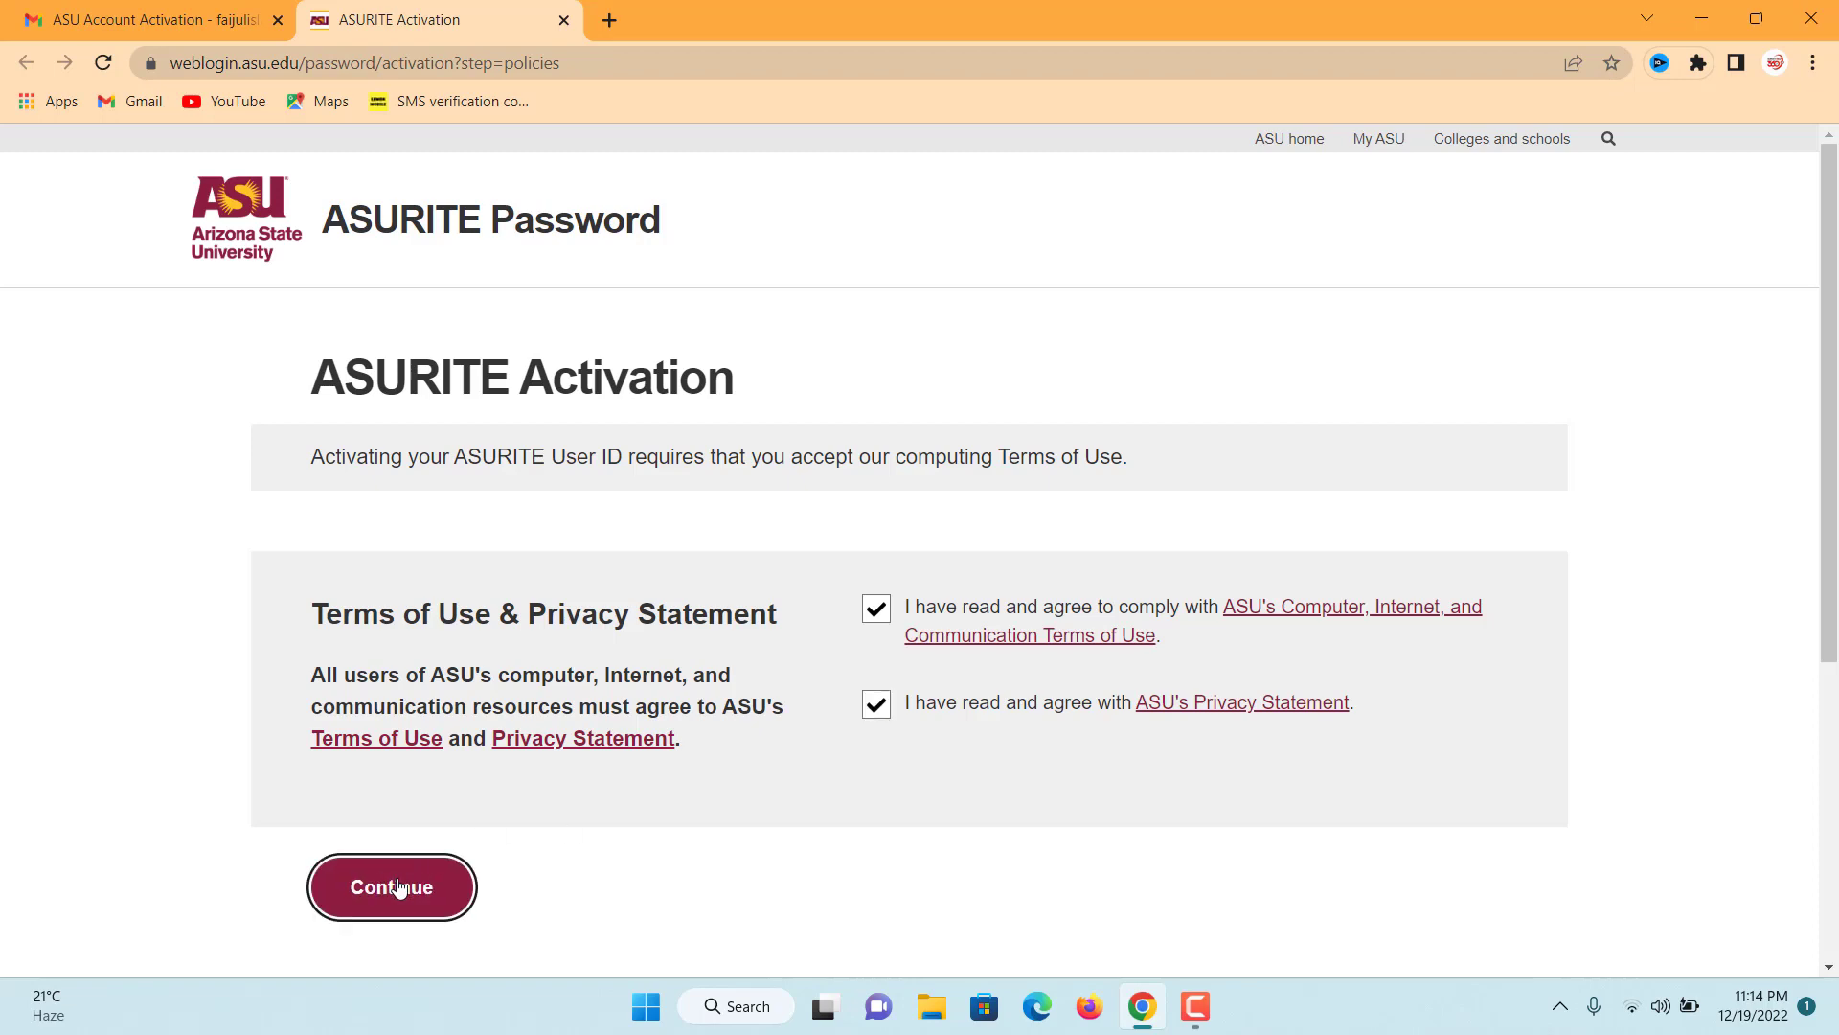
click(354, 888)
- Confirm identity by entering the last name and date of birth
scroll(398, 883, down, 1)
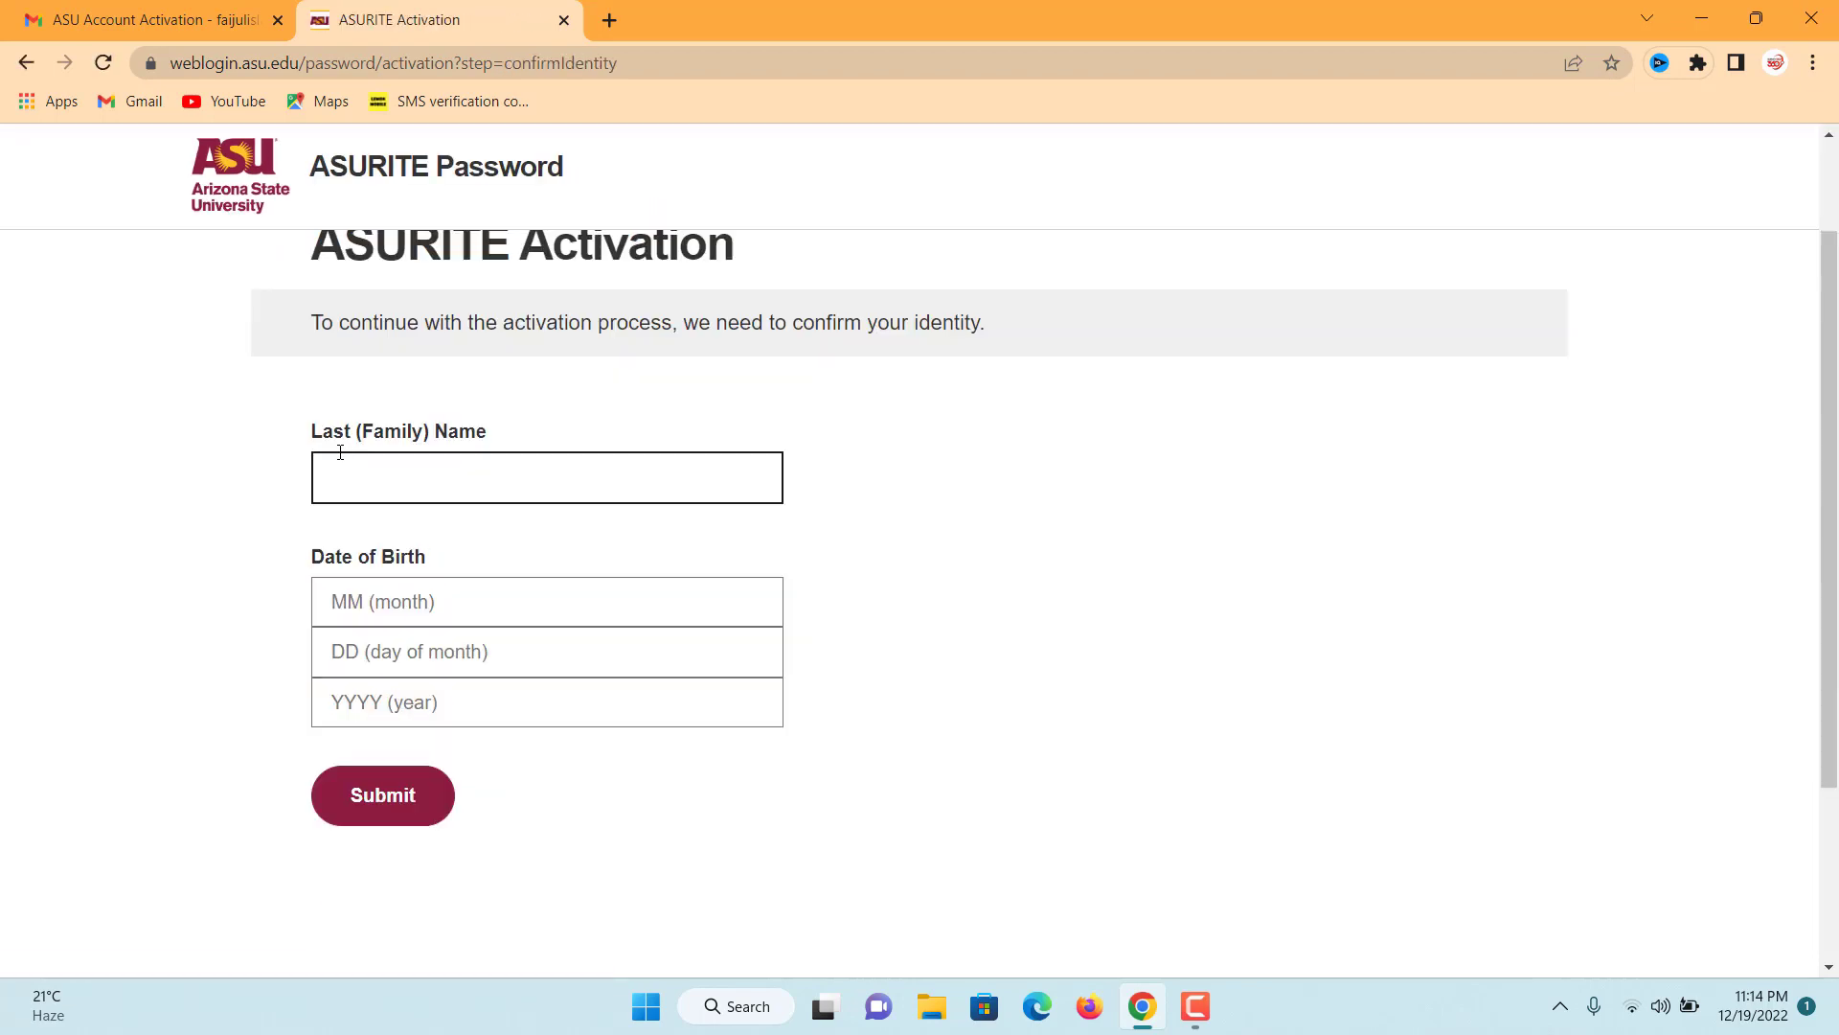
click(454, 477)
click(451, 533)
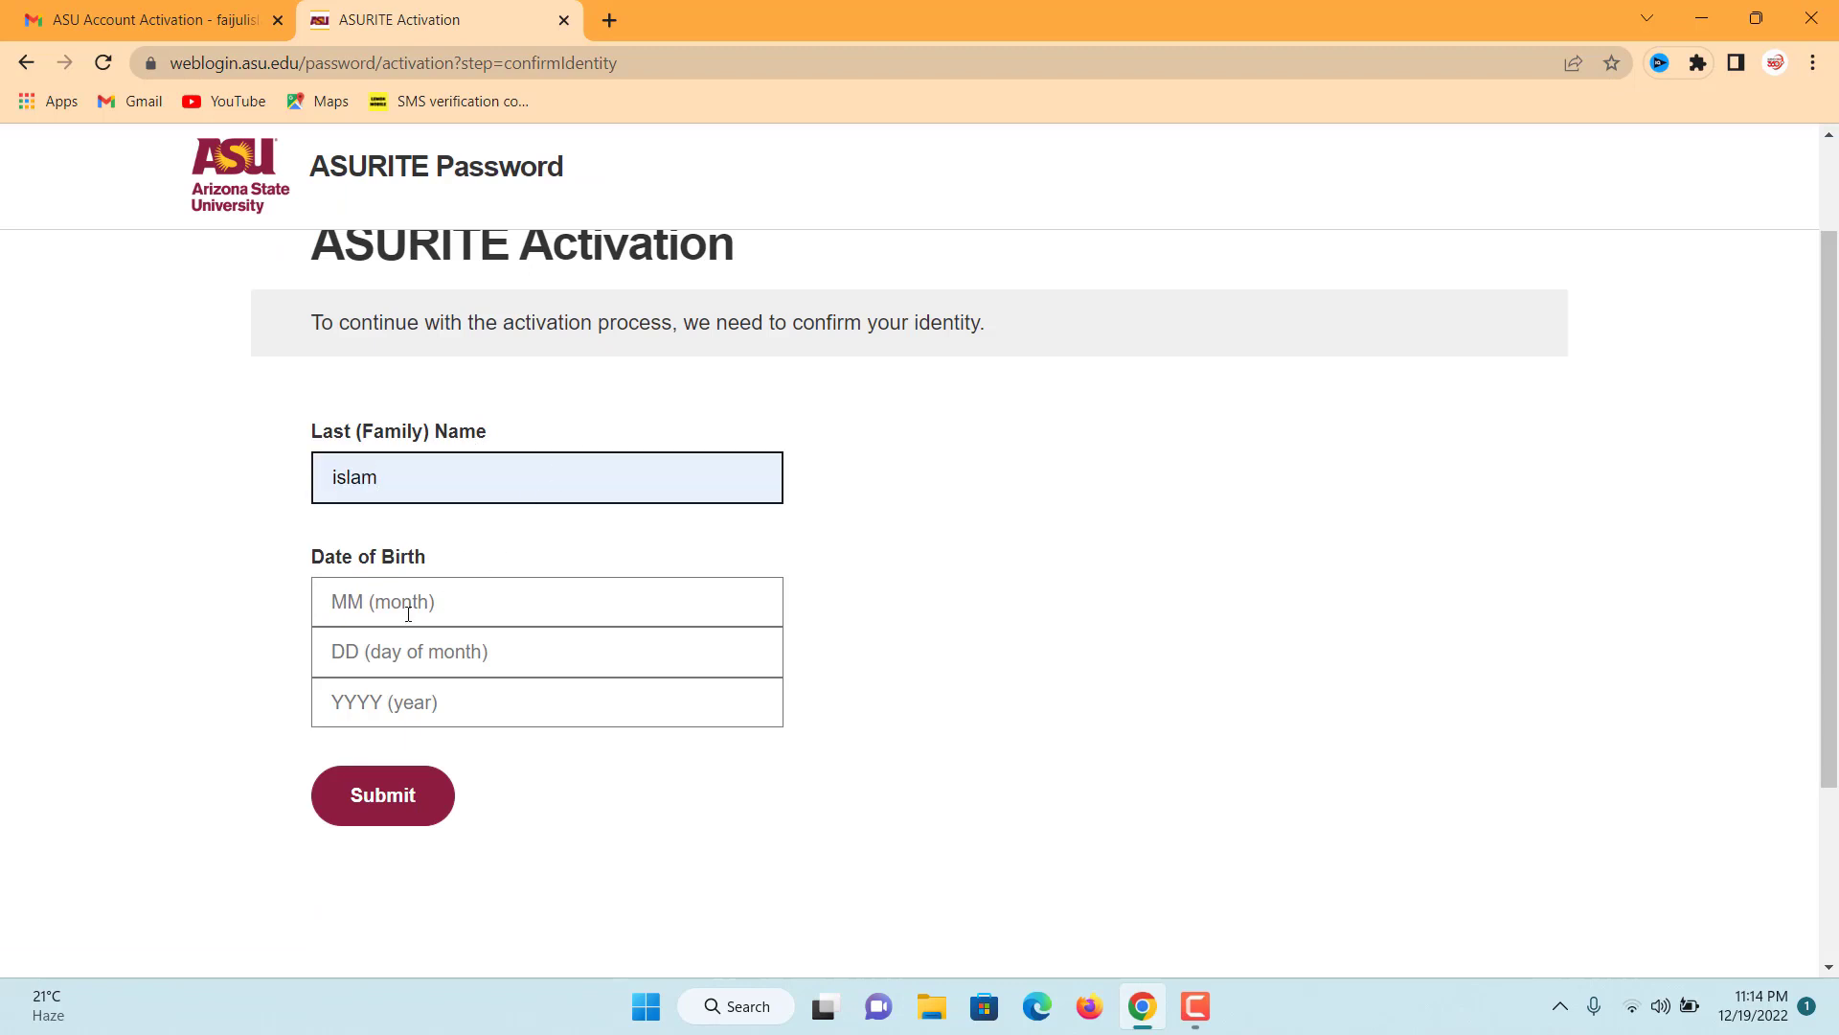
click(410, 605)
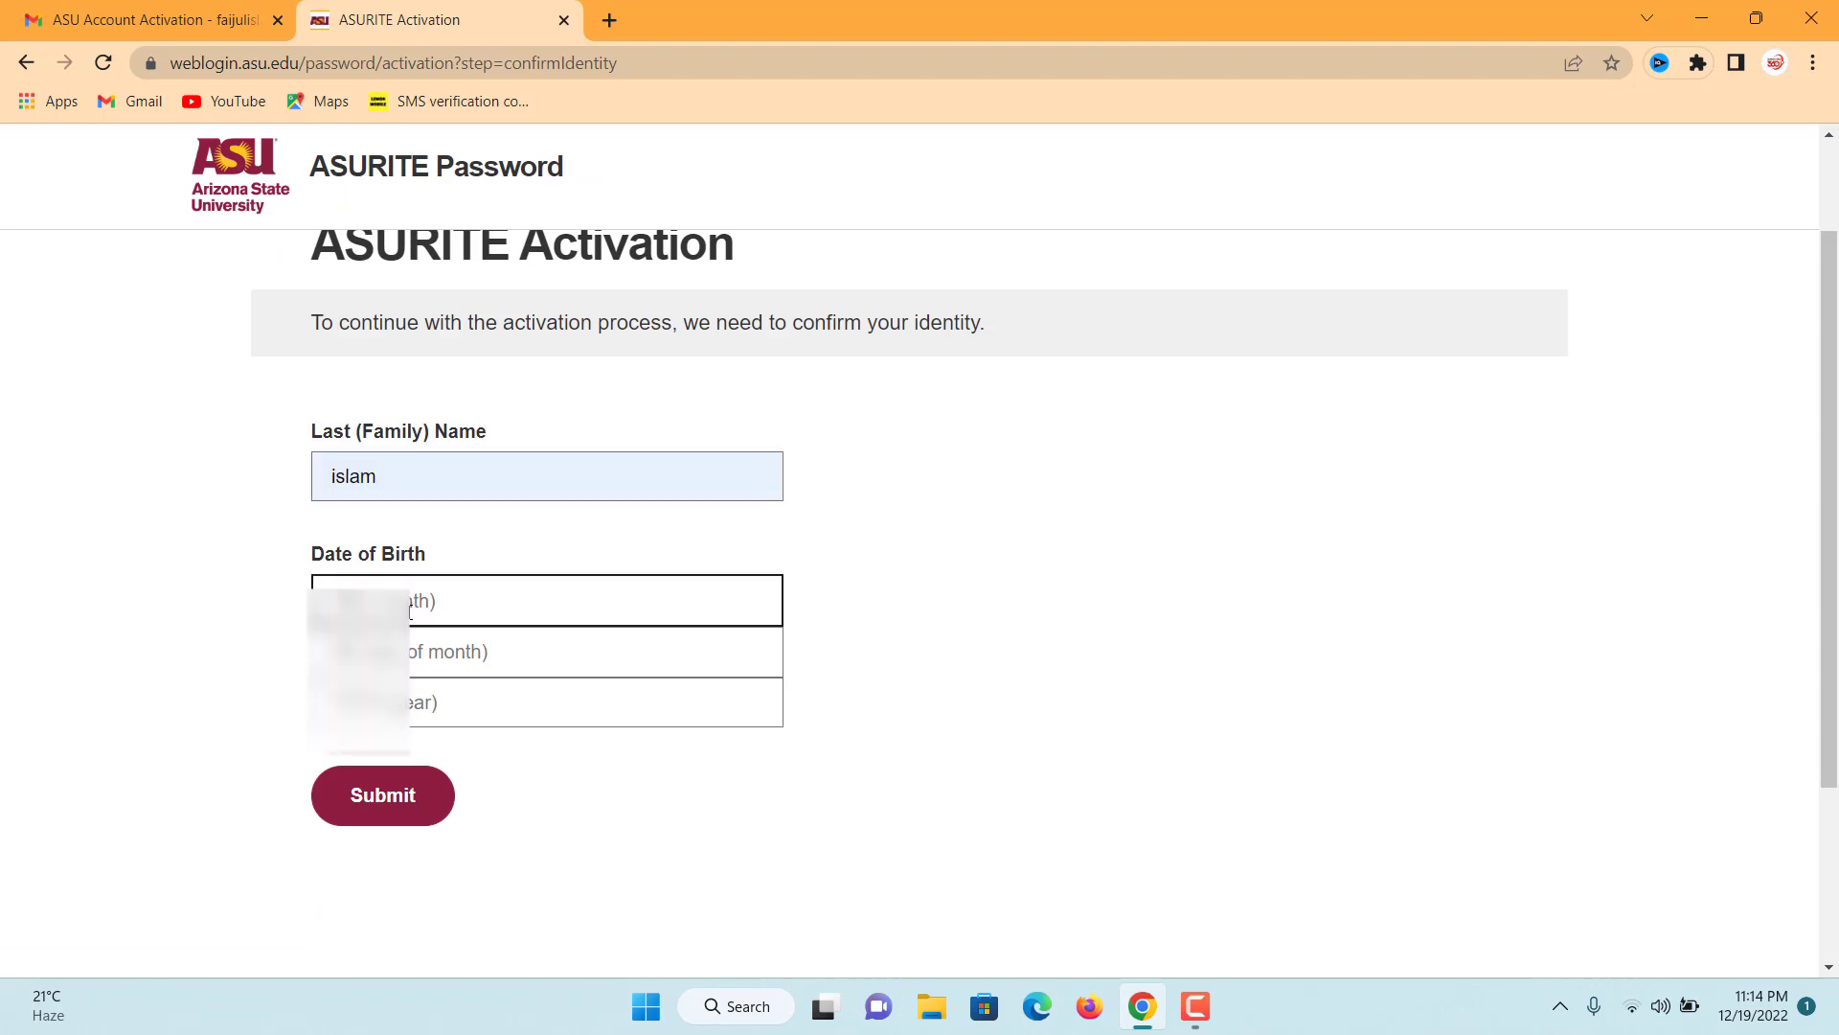
text(01)
key(Tab)
text(01)
key(Tab)
text(2000)
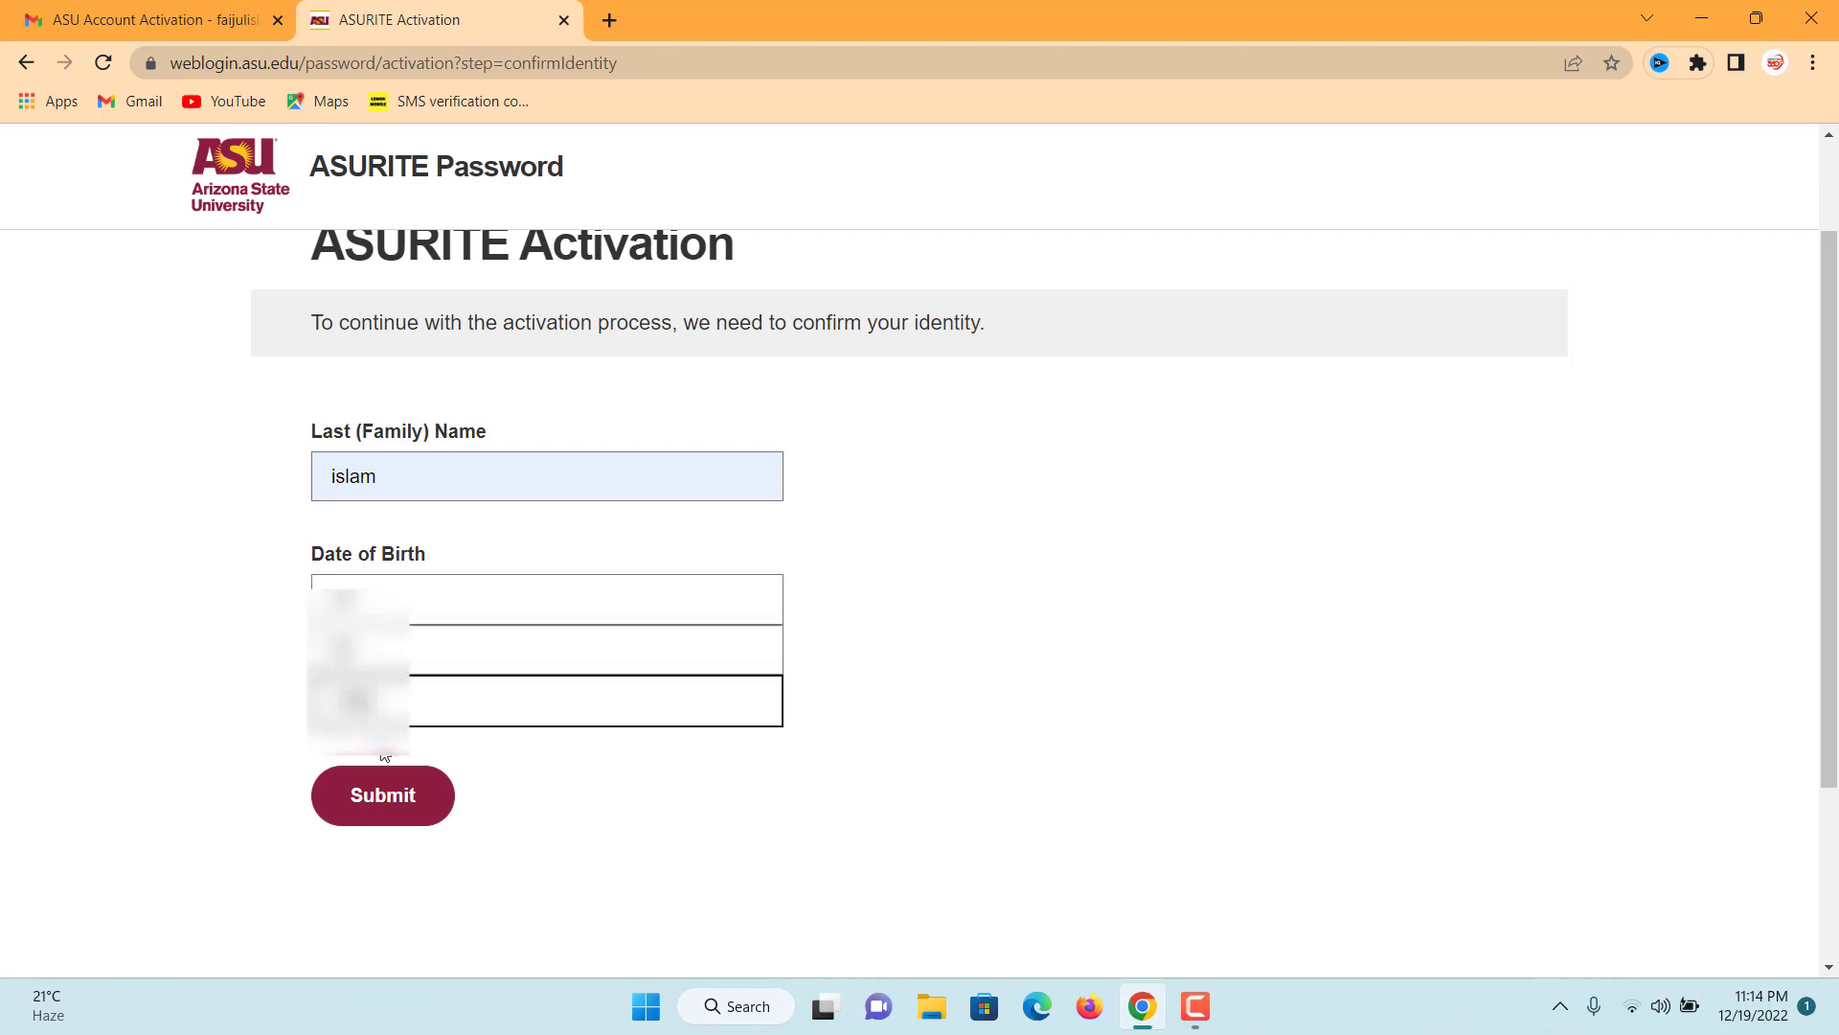
click(387, 798)
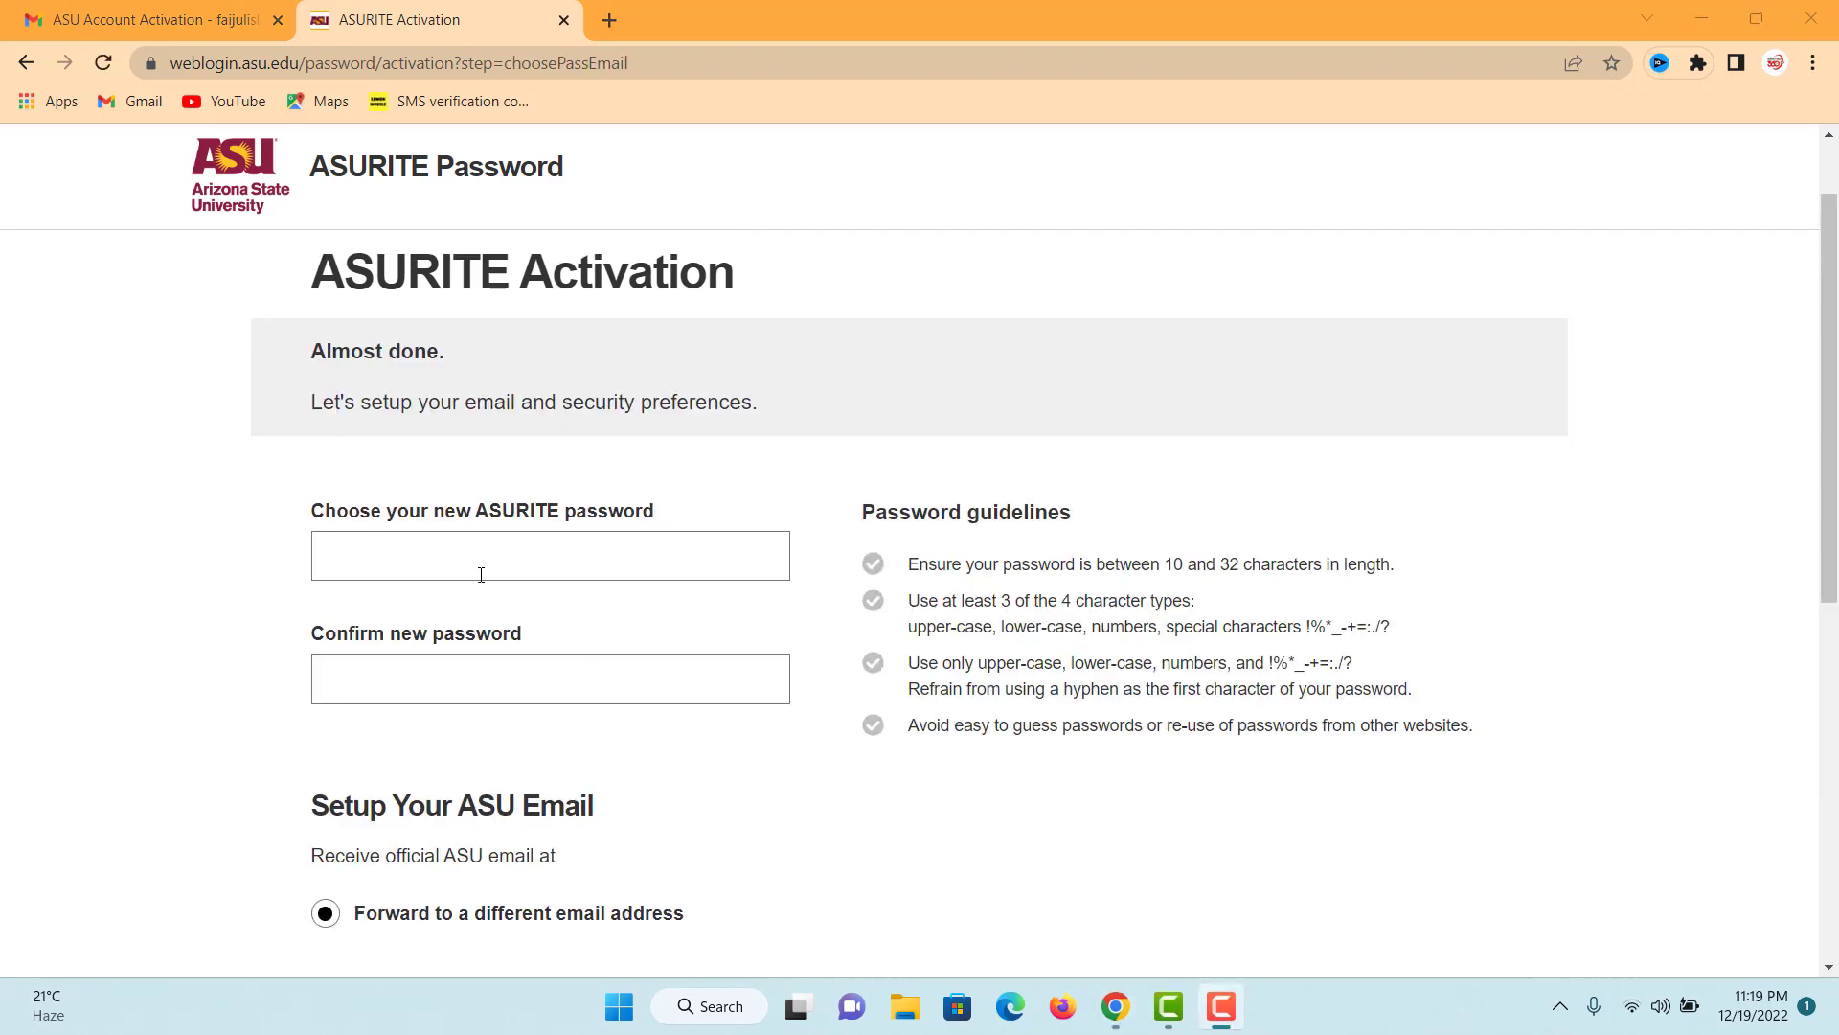
- Enter and confirm the new ASURITE password using a saved password
click(481, 575)
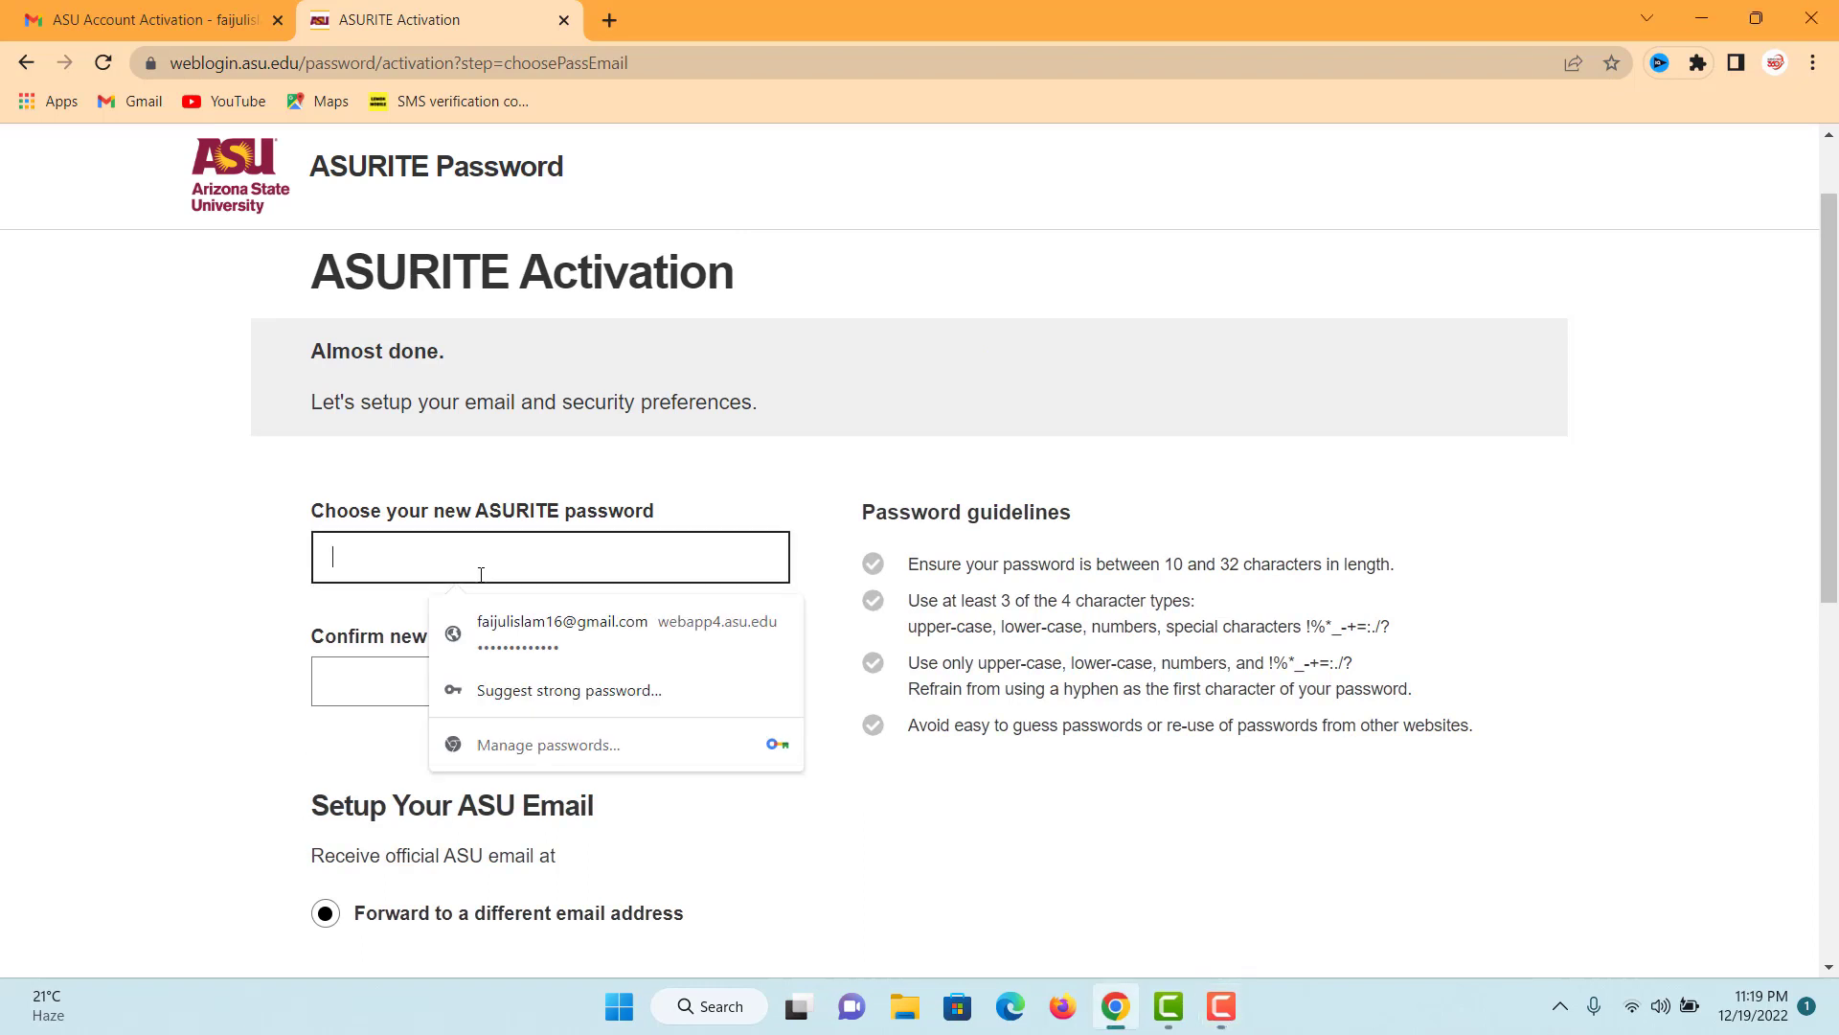
click(567, 625)
click(423, 682)
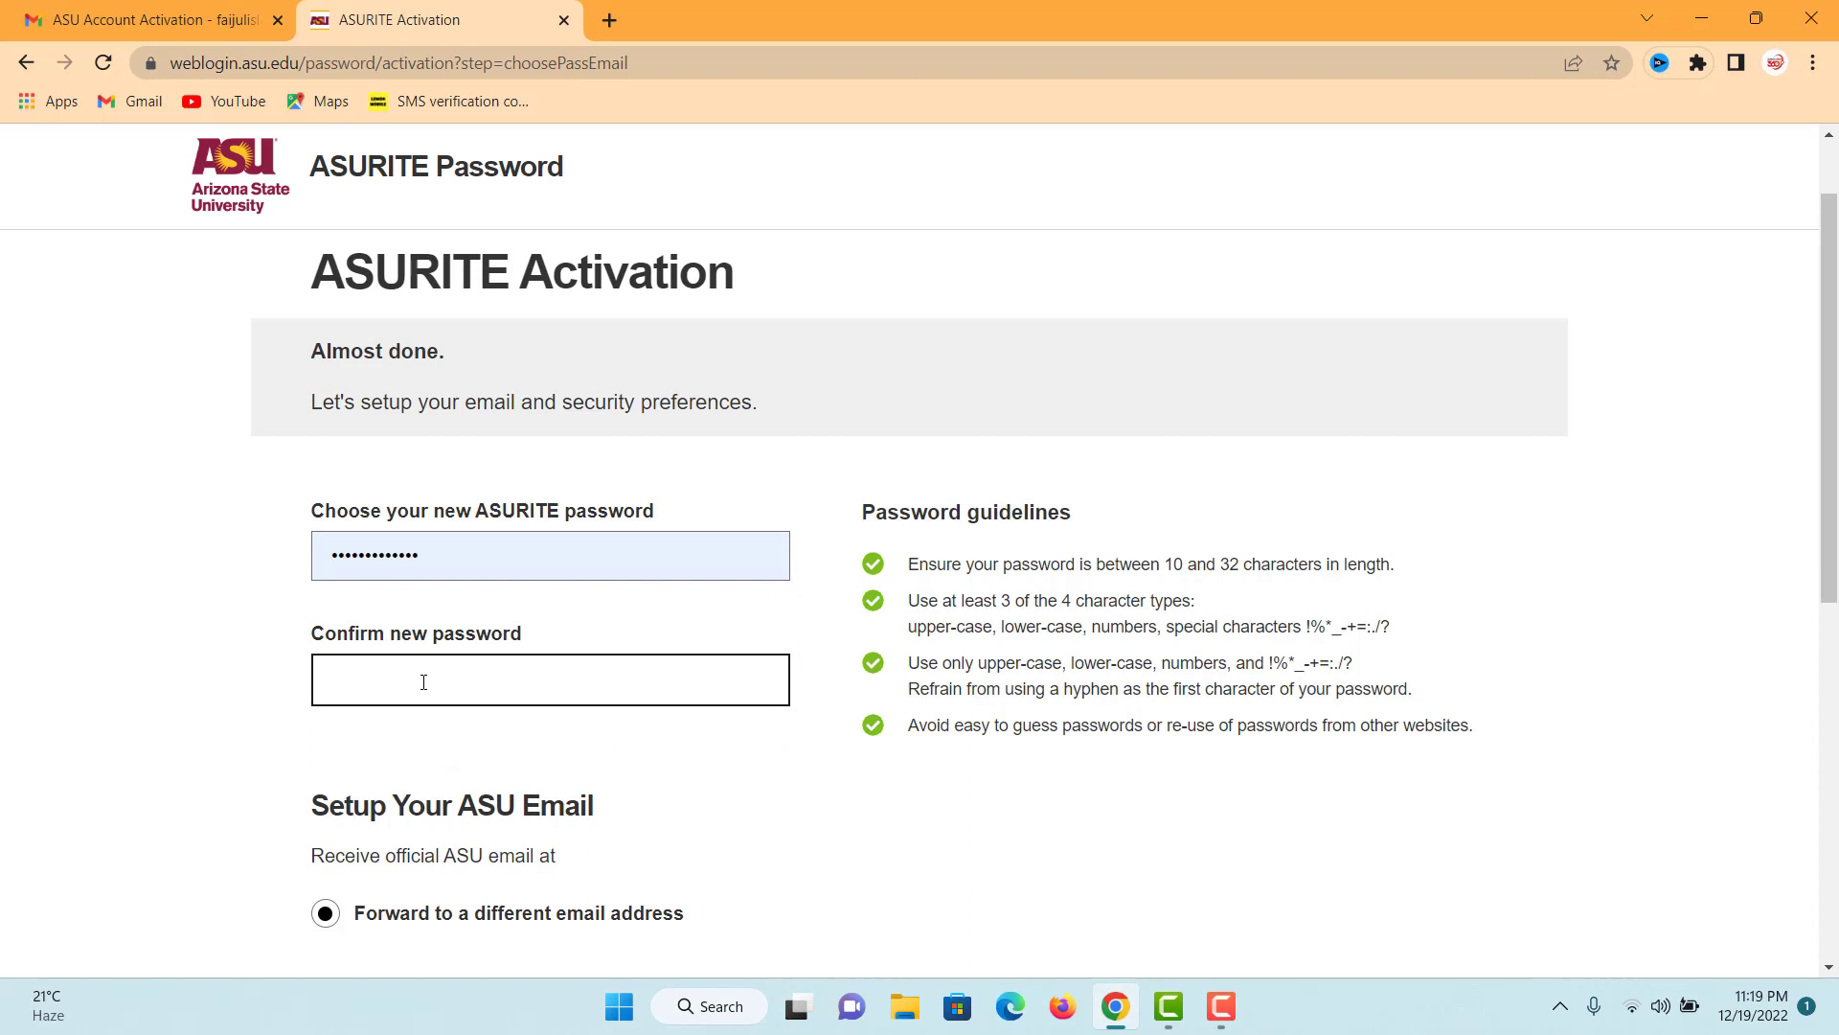
key(ctrl+v)
- Fill both forwarding email fields with a saved address and confirm the settings
scroll(423, 682, down, 3)
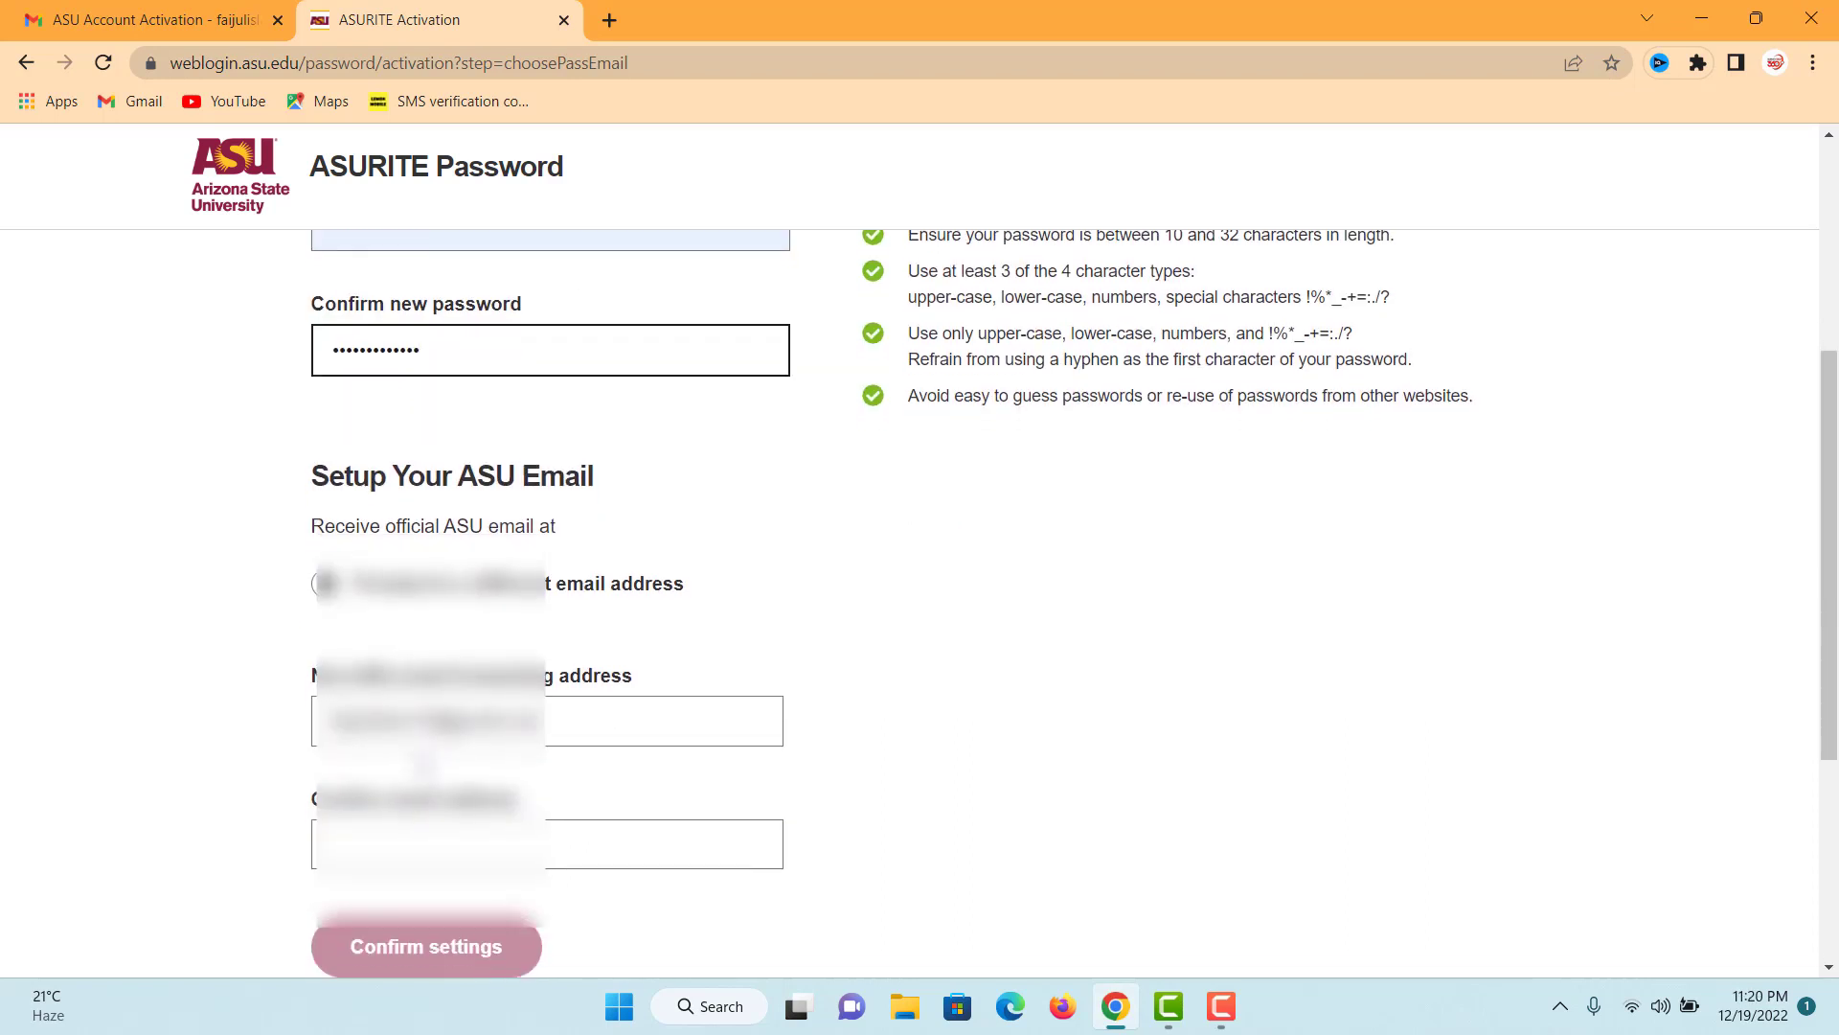
scroll(920, 574, down, 1)
click(438, 757)
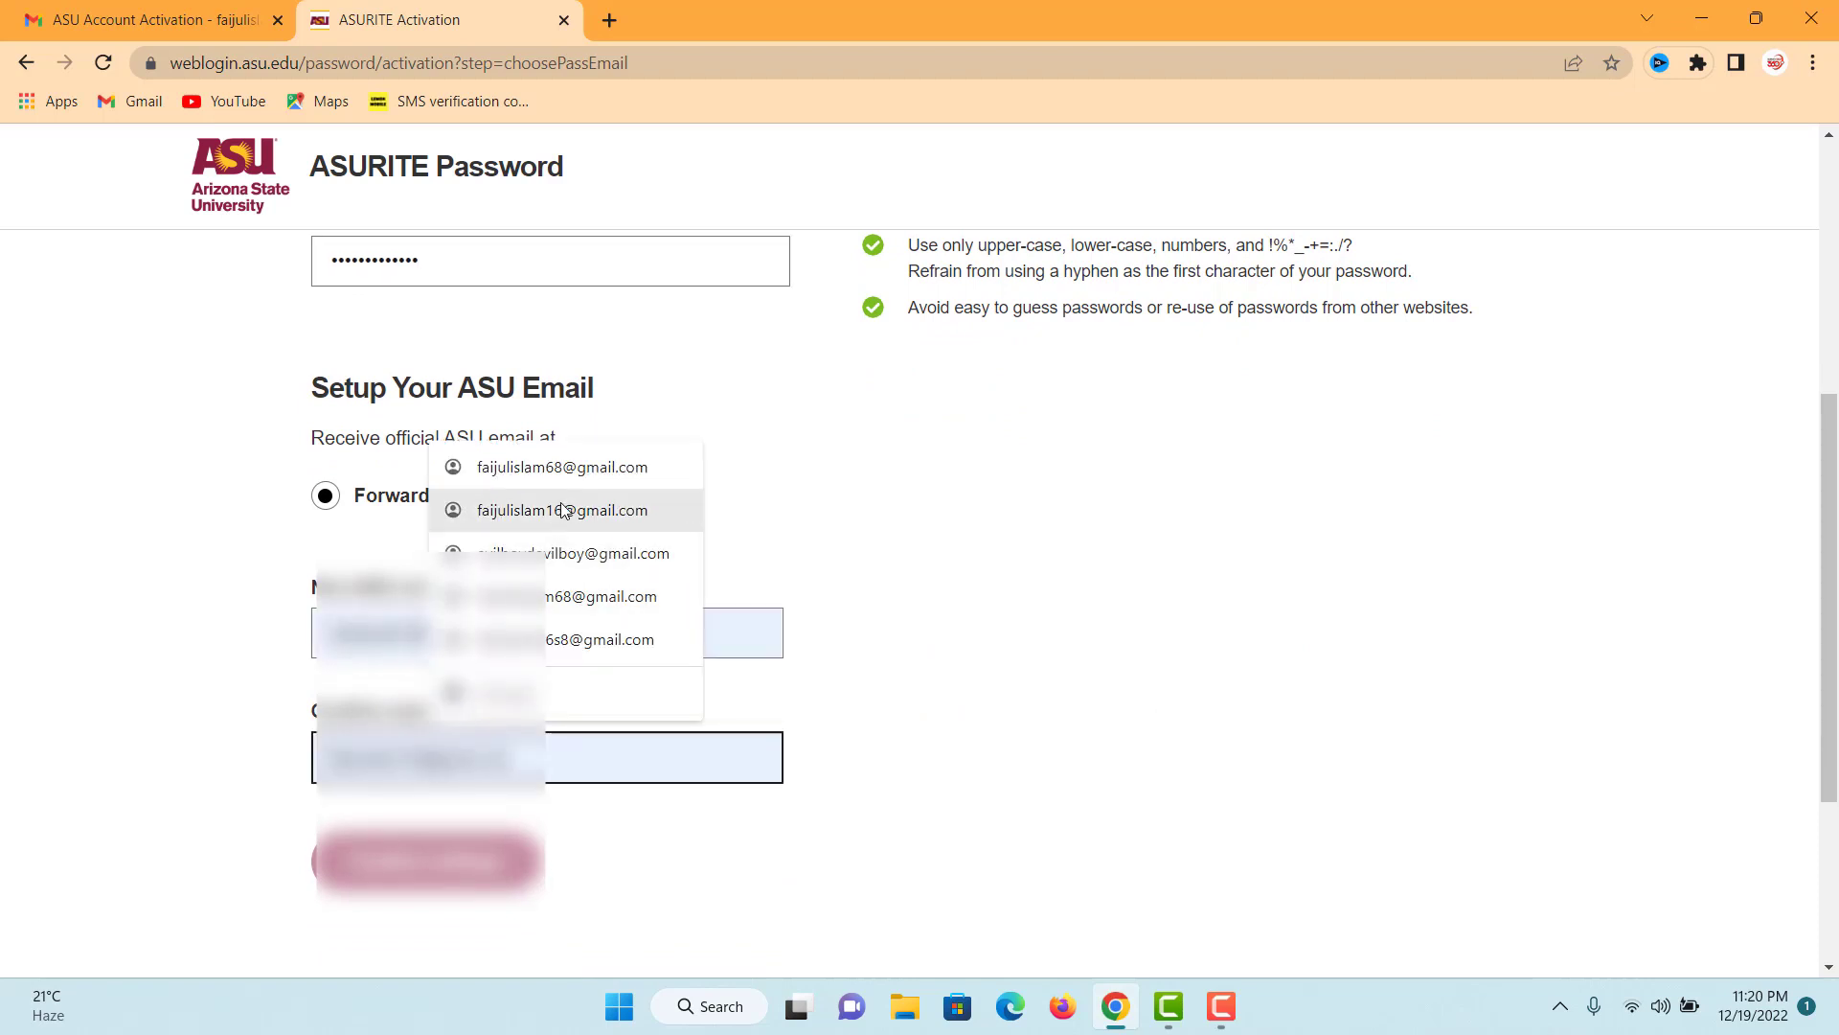
click(562, 509)
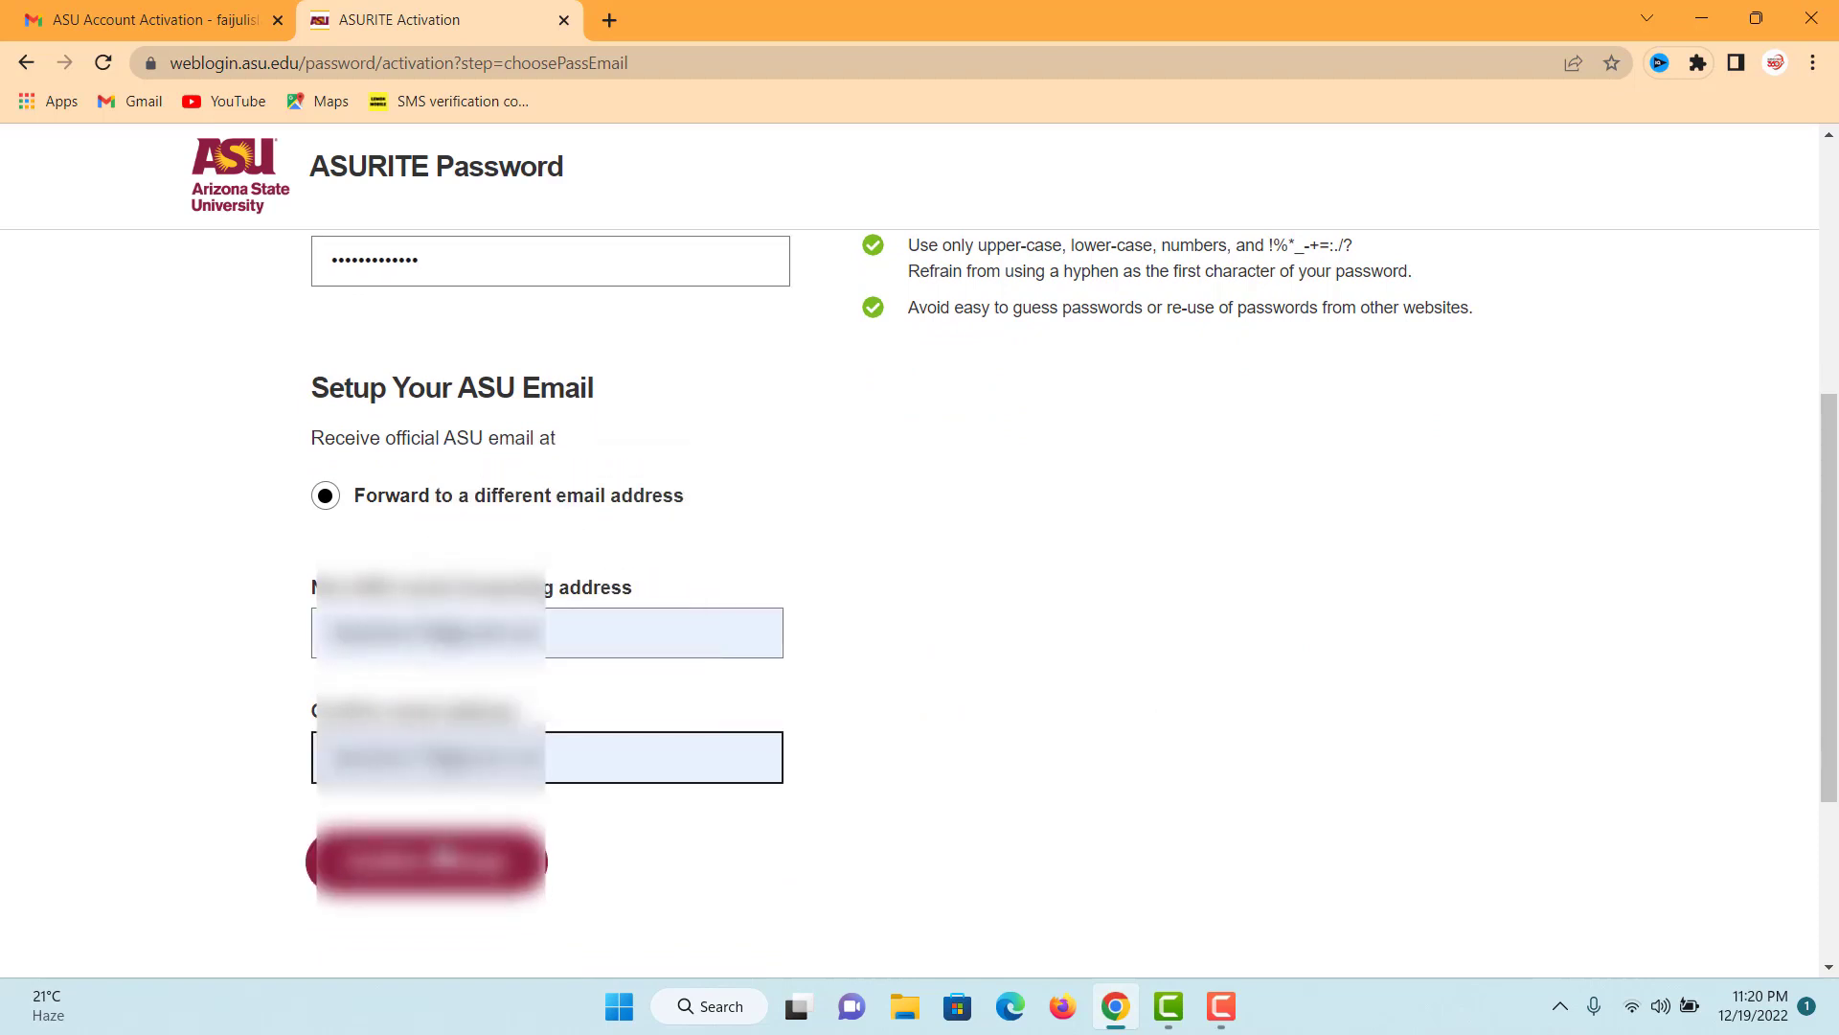
click(431, 860)
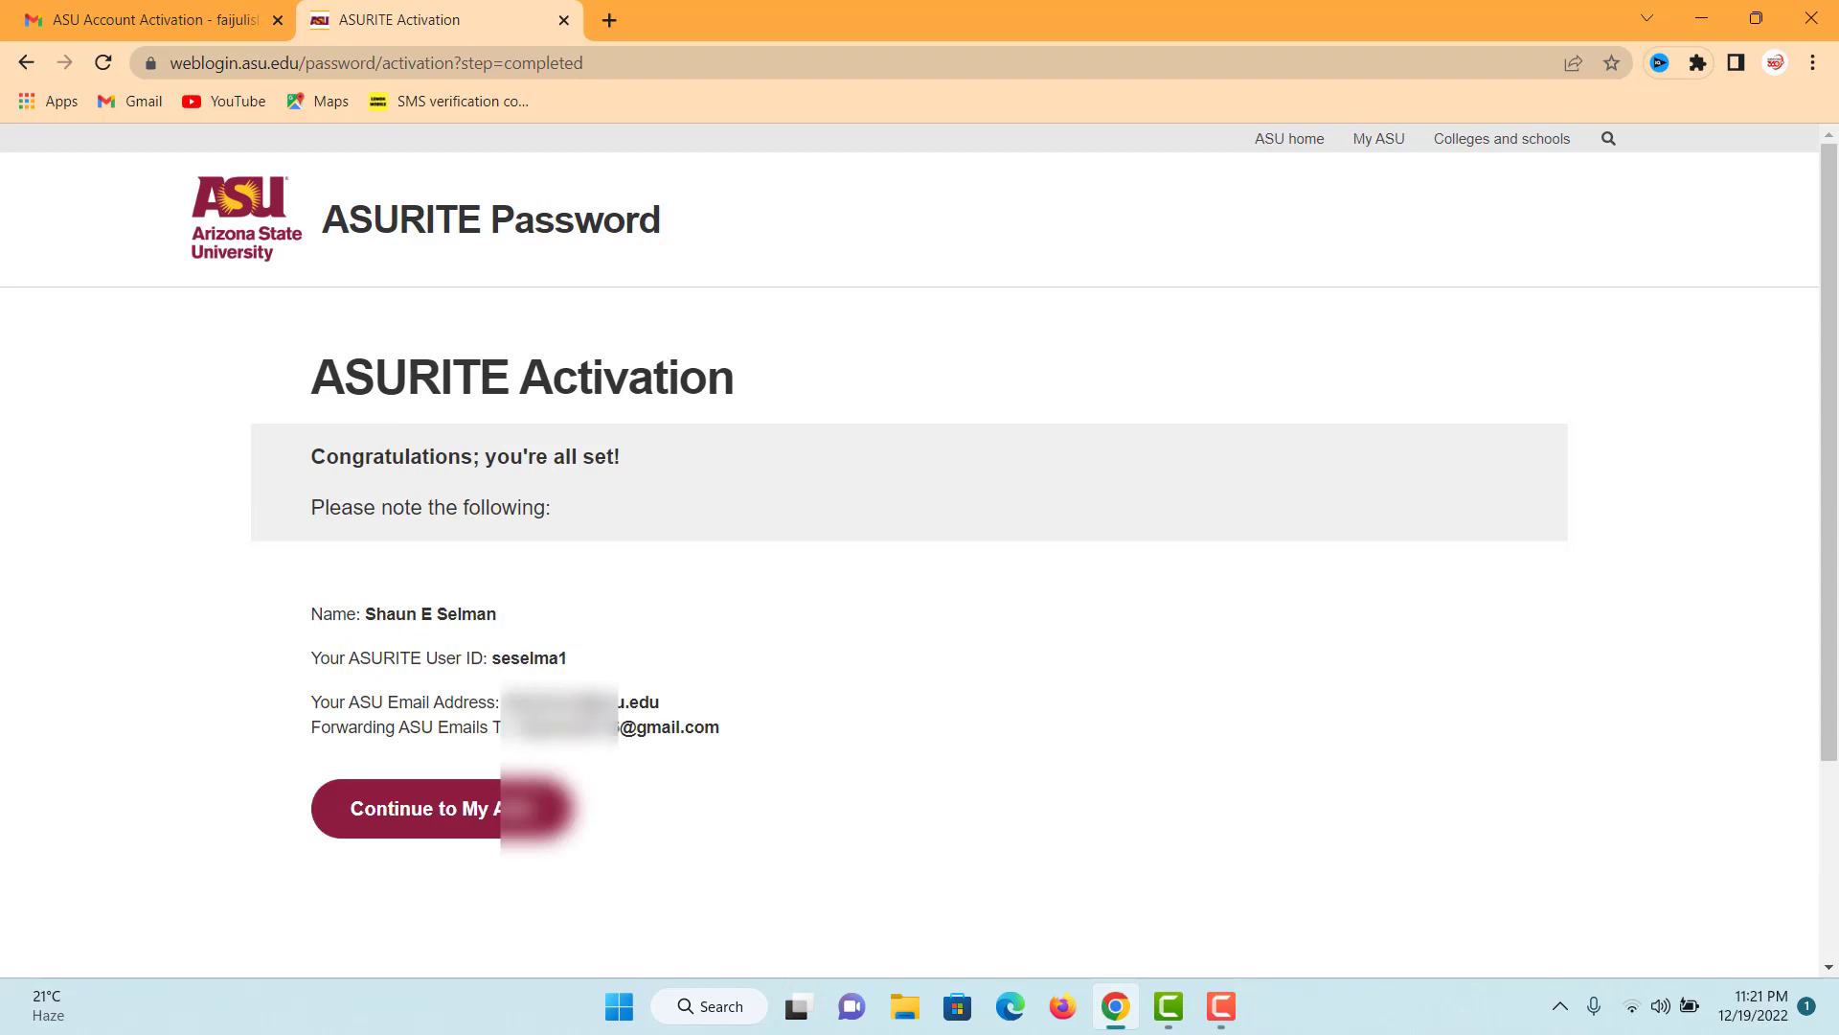
- Highlight the new ASU email address on the completion page and continue to My ASU
drag(505, 702, 669, 707)
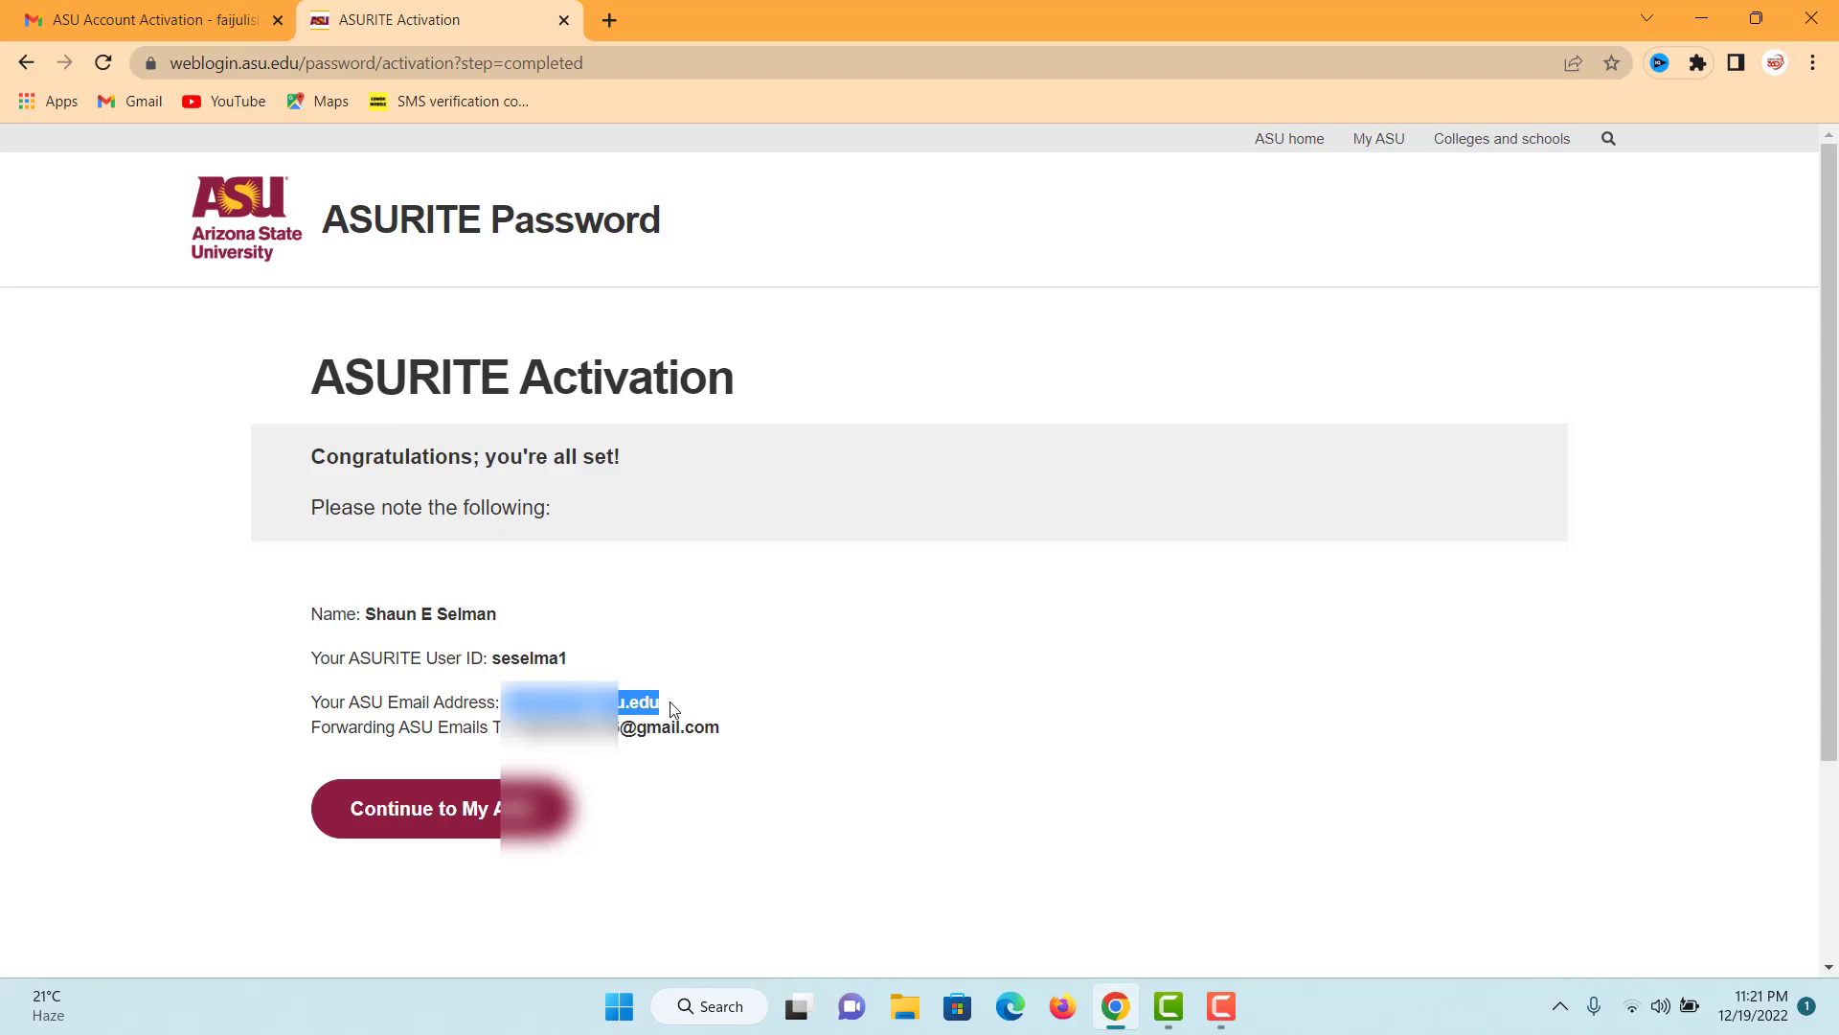
click(479, 819)
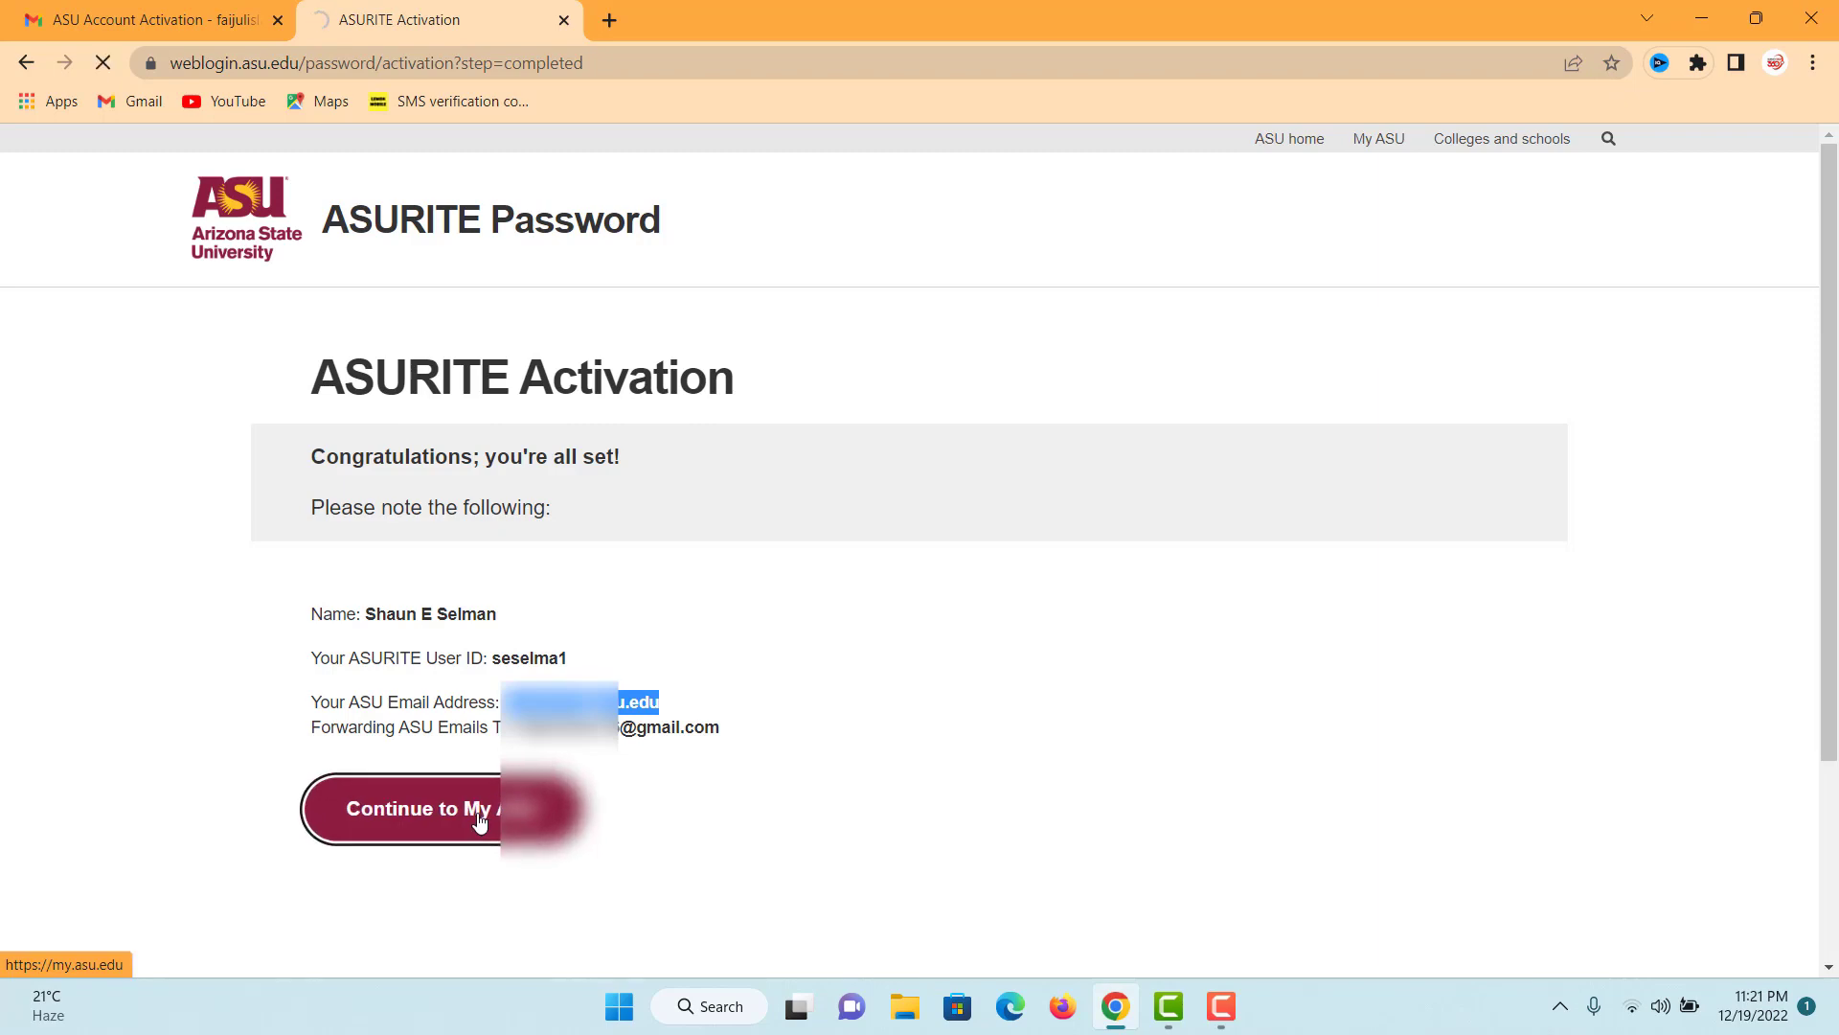